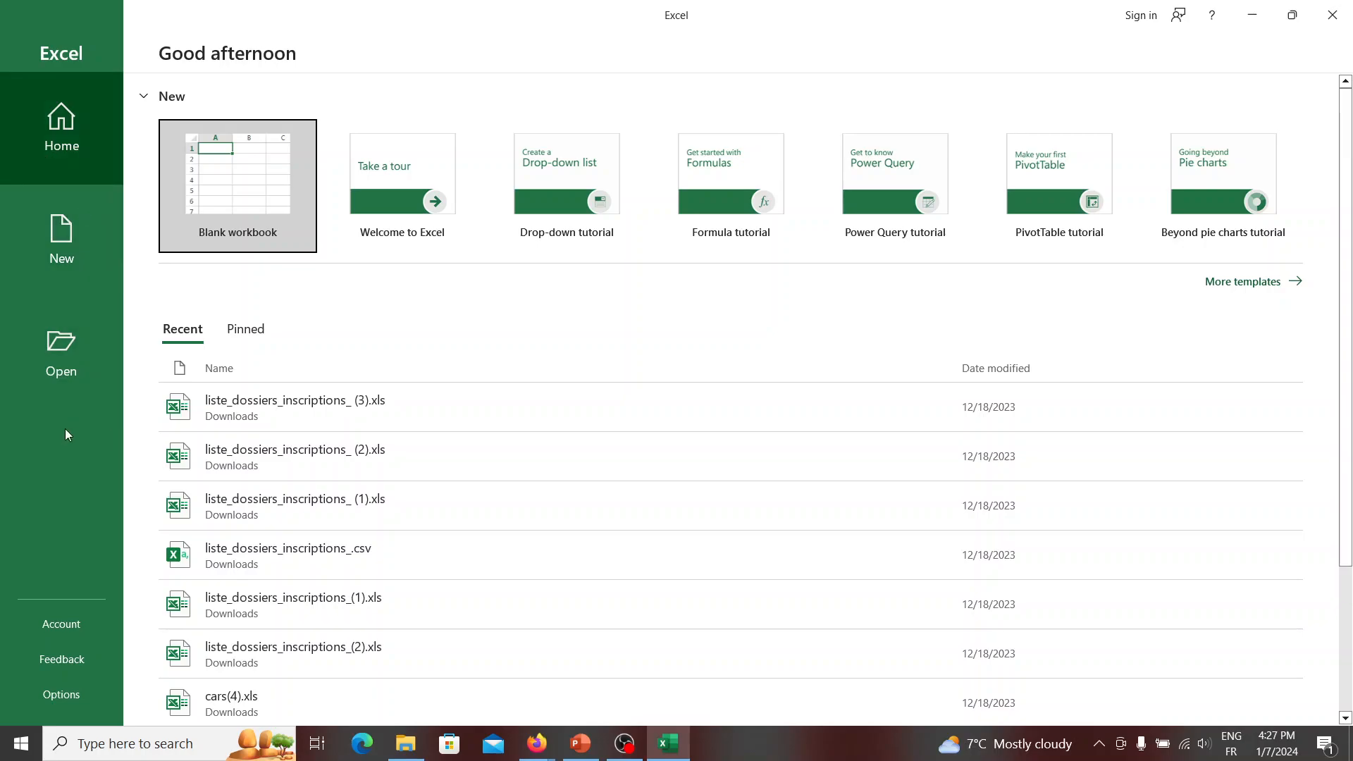
Look through the recent workbooks on the Open page, the templates on the New page, and the Home page's recent files
left_click(50, 348)
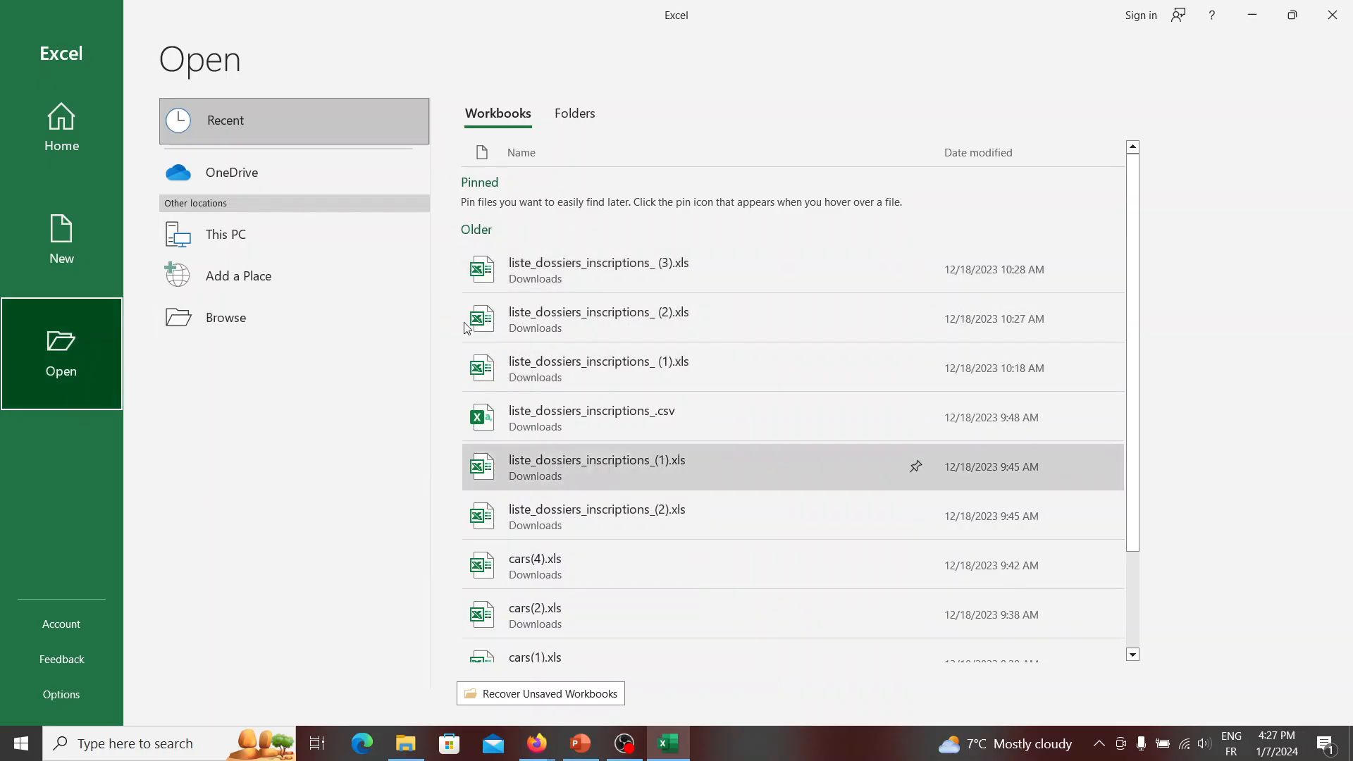
scroll(566, 568, "down", 3)
scroll(565, 568, "up", 3)
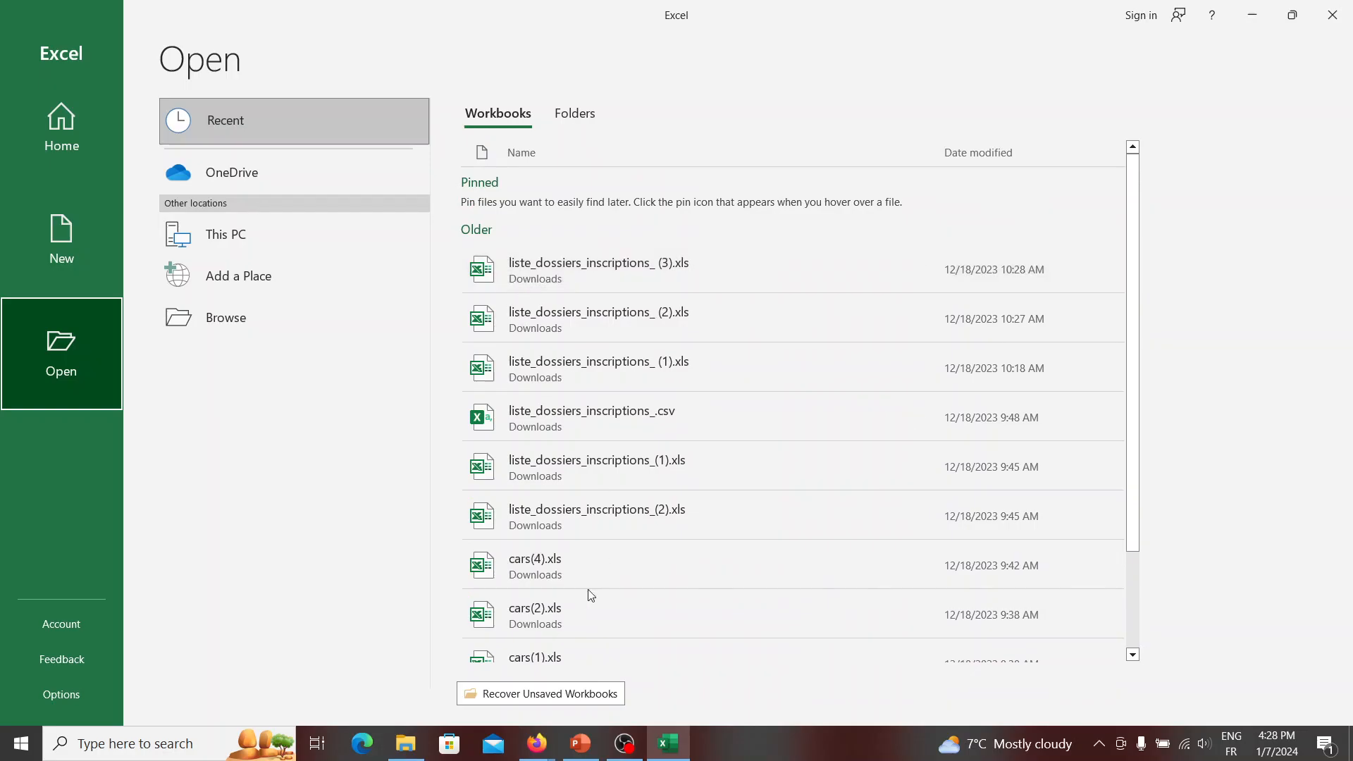
left_click(73, 294)
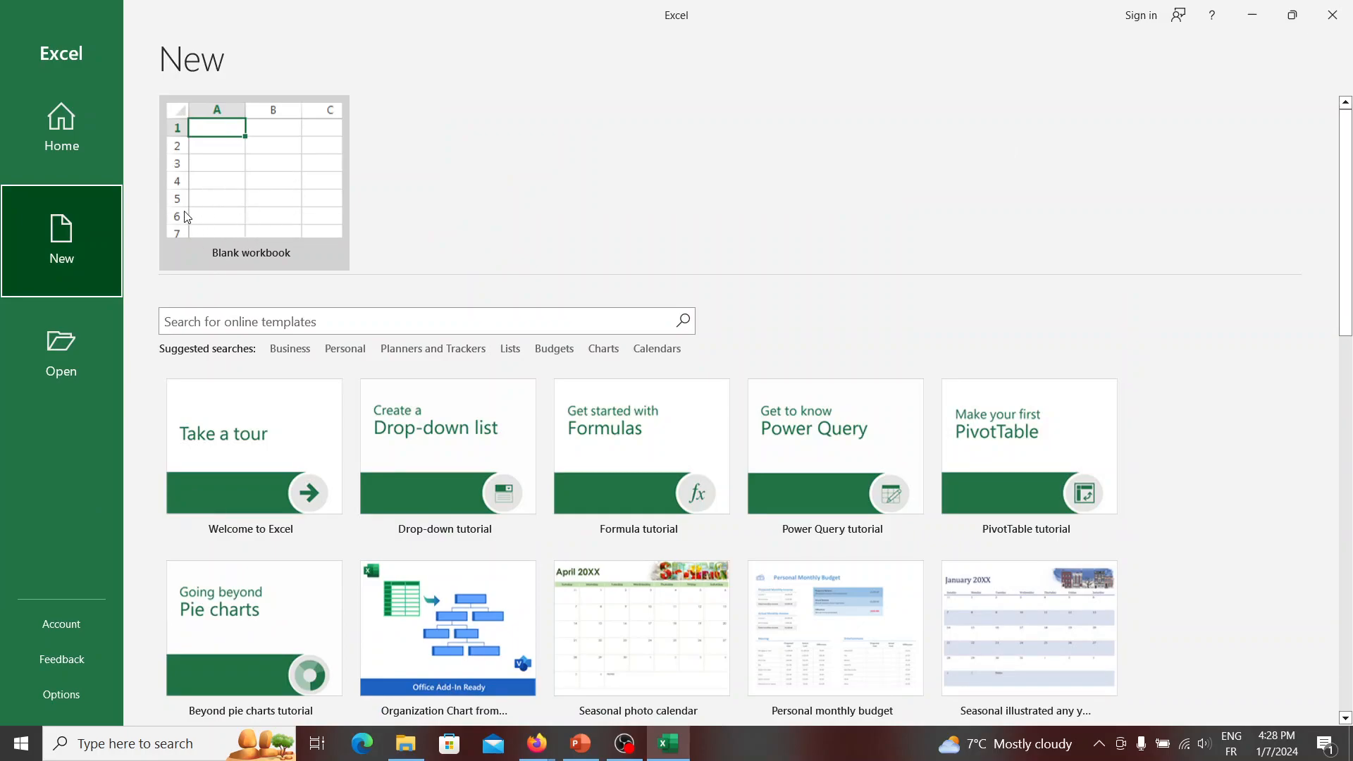
left_click(54, 135)
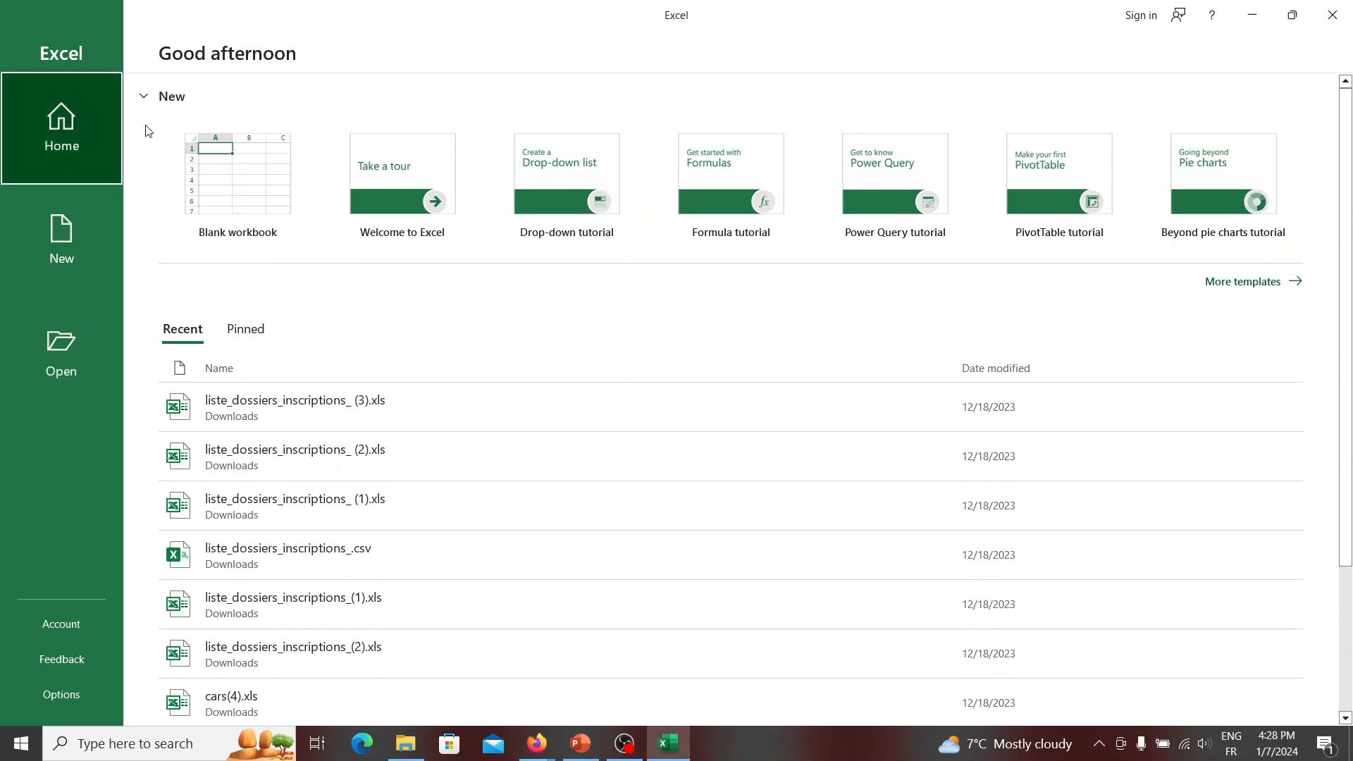
scroll(202, 475, "down", 3)
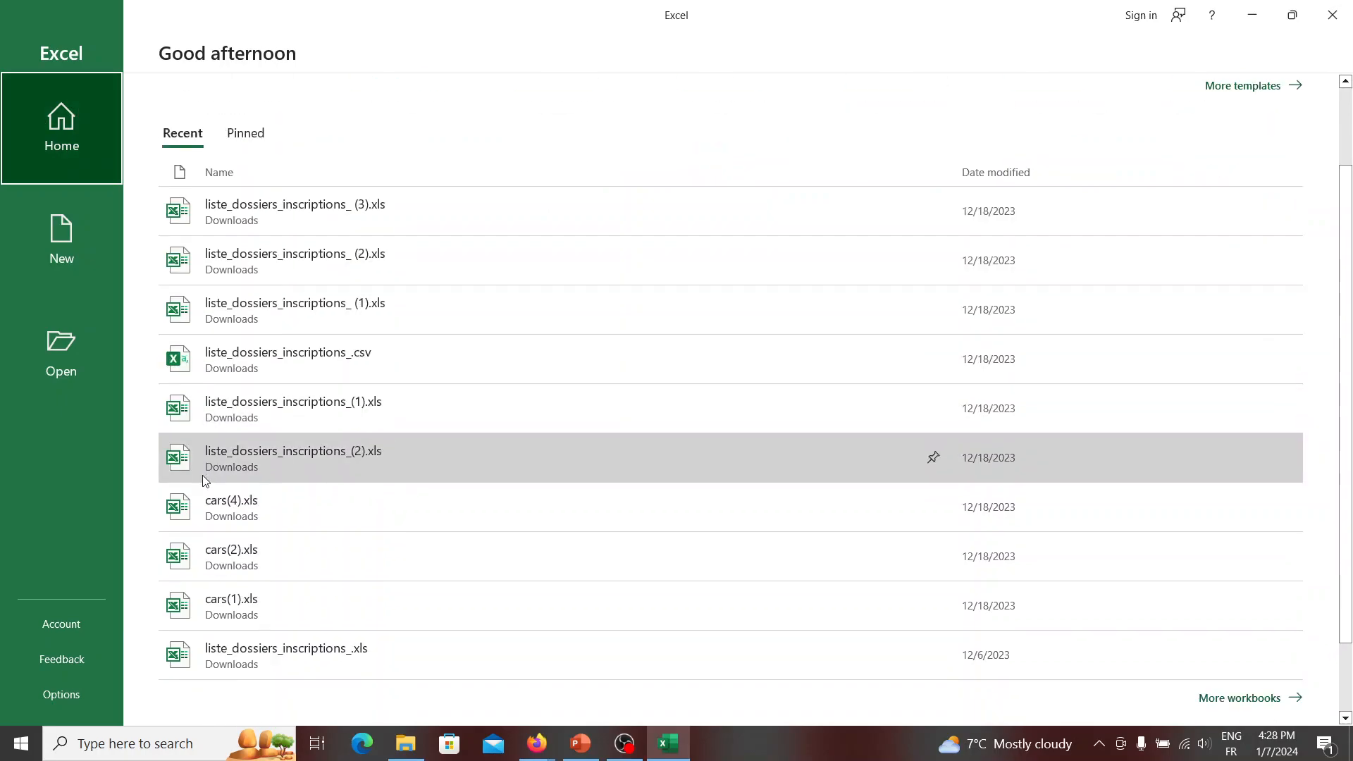
scroll(202, 476, "up", 3)
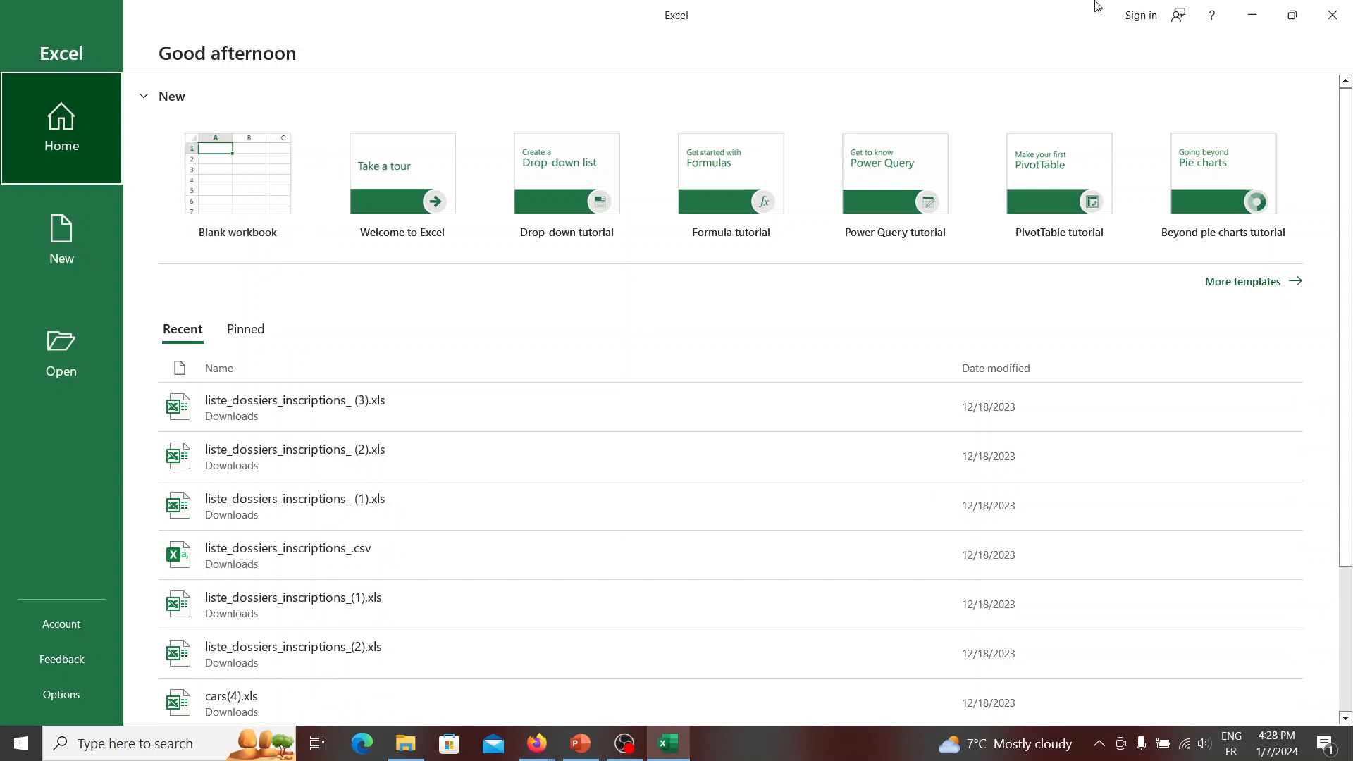
Close Excel and show the Windows Start menu from the desktop
left_click(1332, 15)
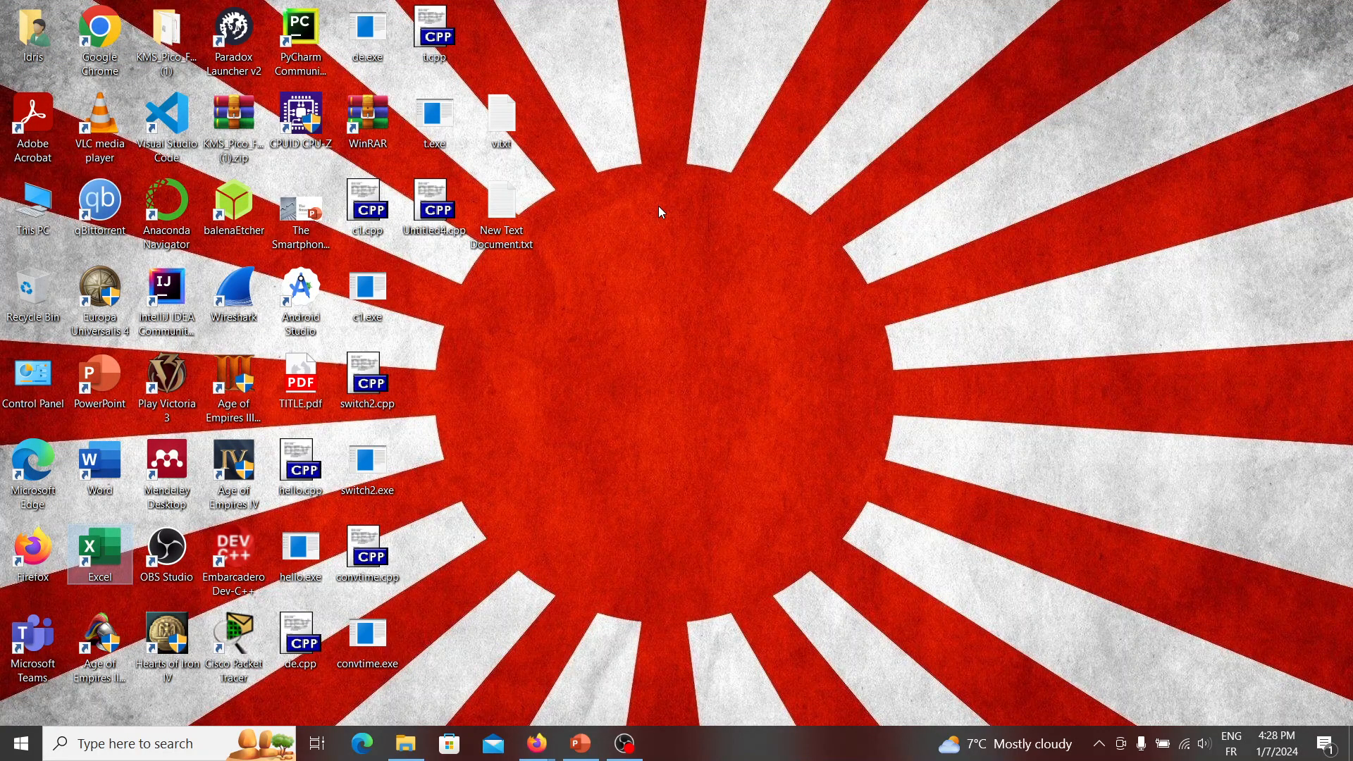
left_click(2, 758)
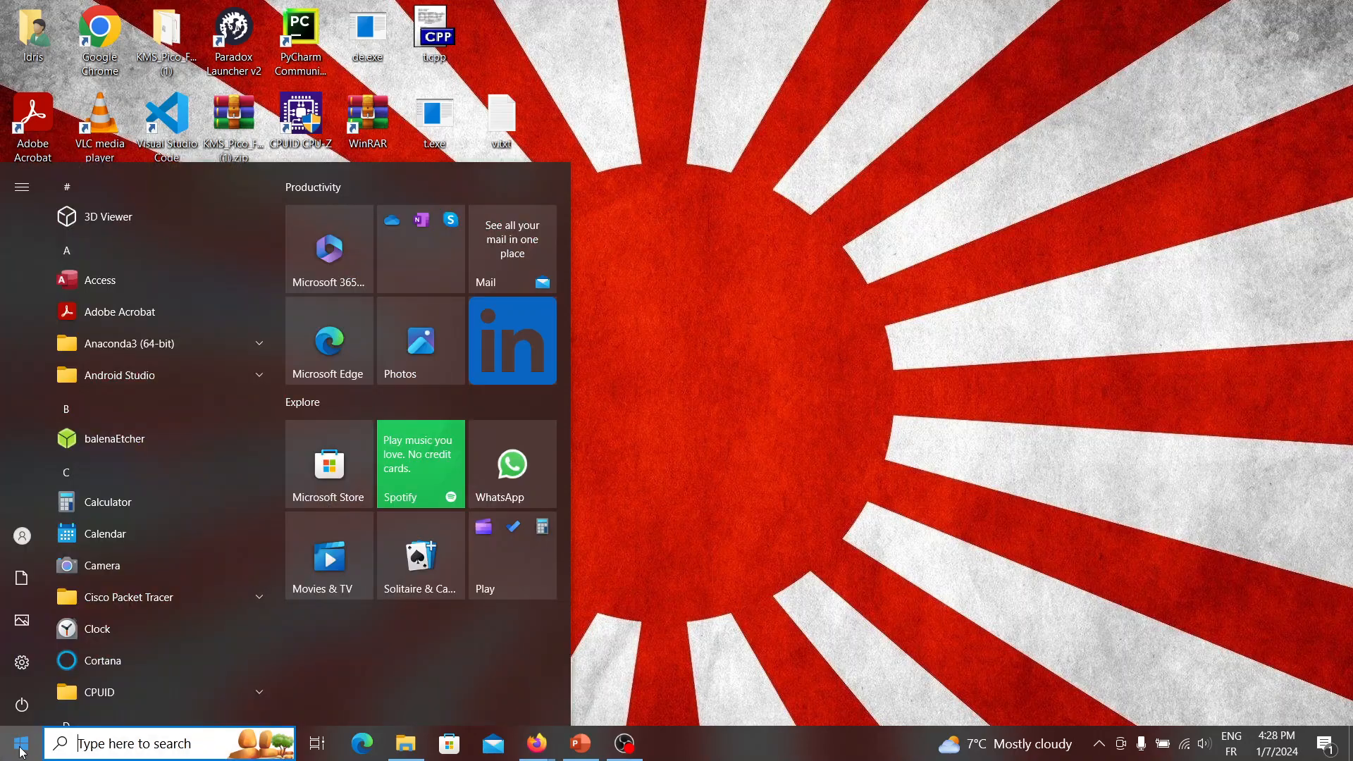
left_click(21, 751)
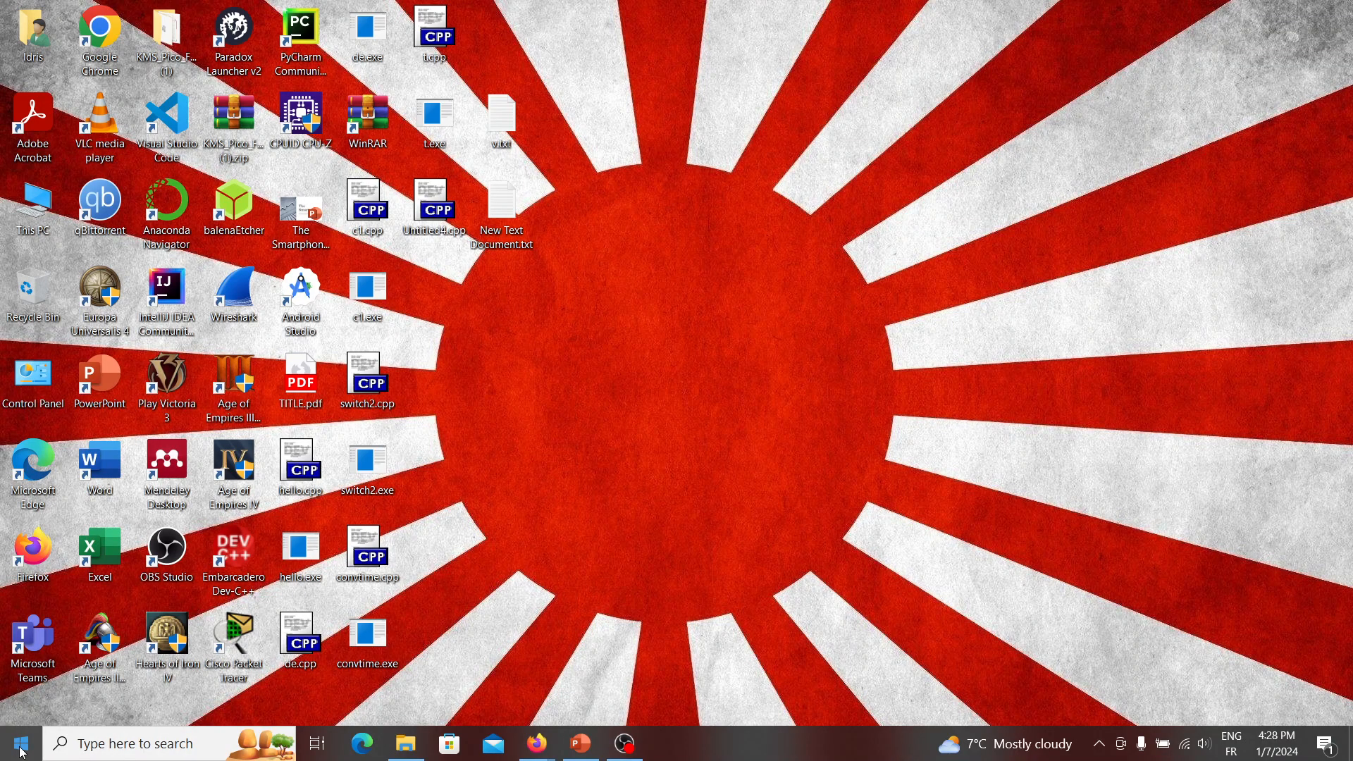
left_click(21, 749)
left_click(21, 749)
Search Windows for "exc", launch the Excel app and create a blank workbook
key("super")
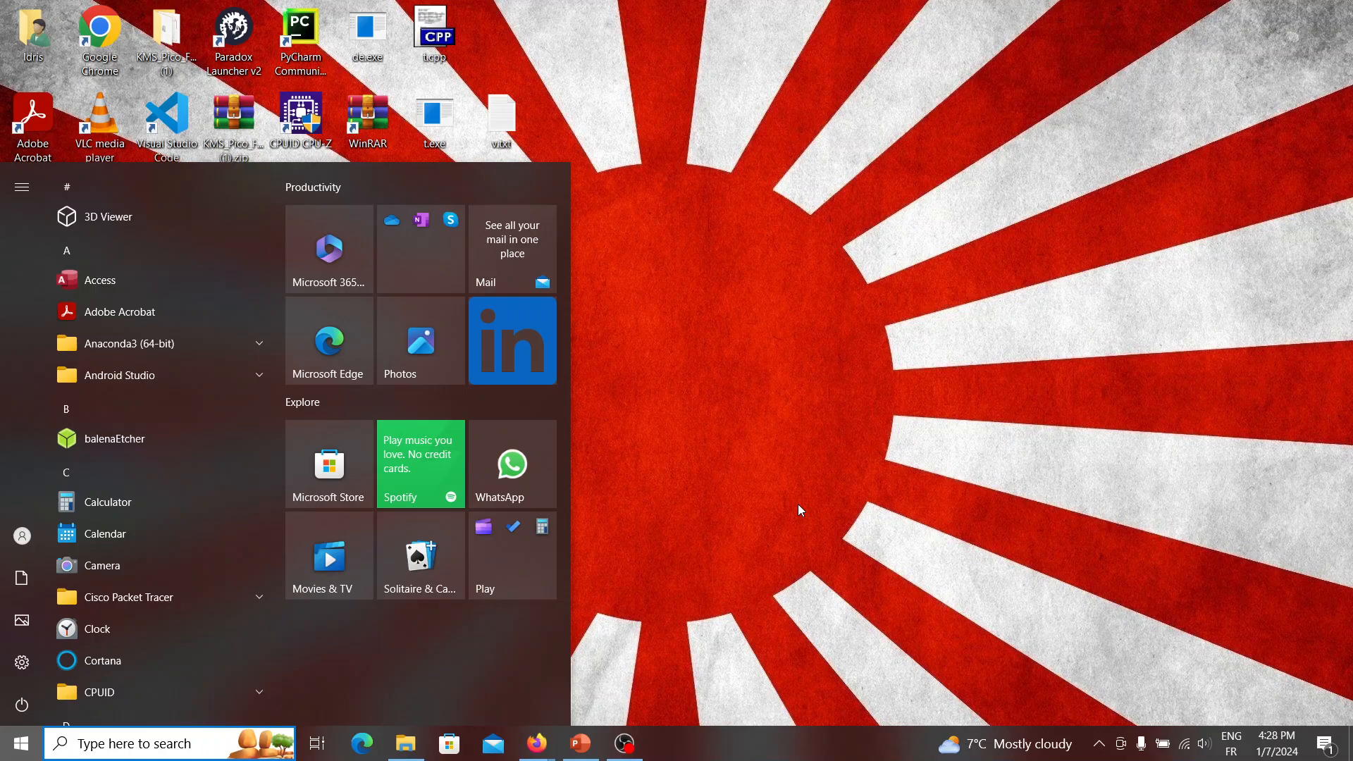
key("super")
key("super")
type("exc")
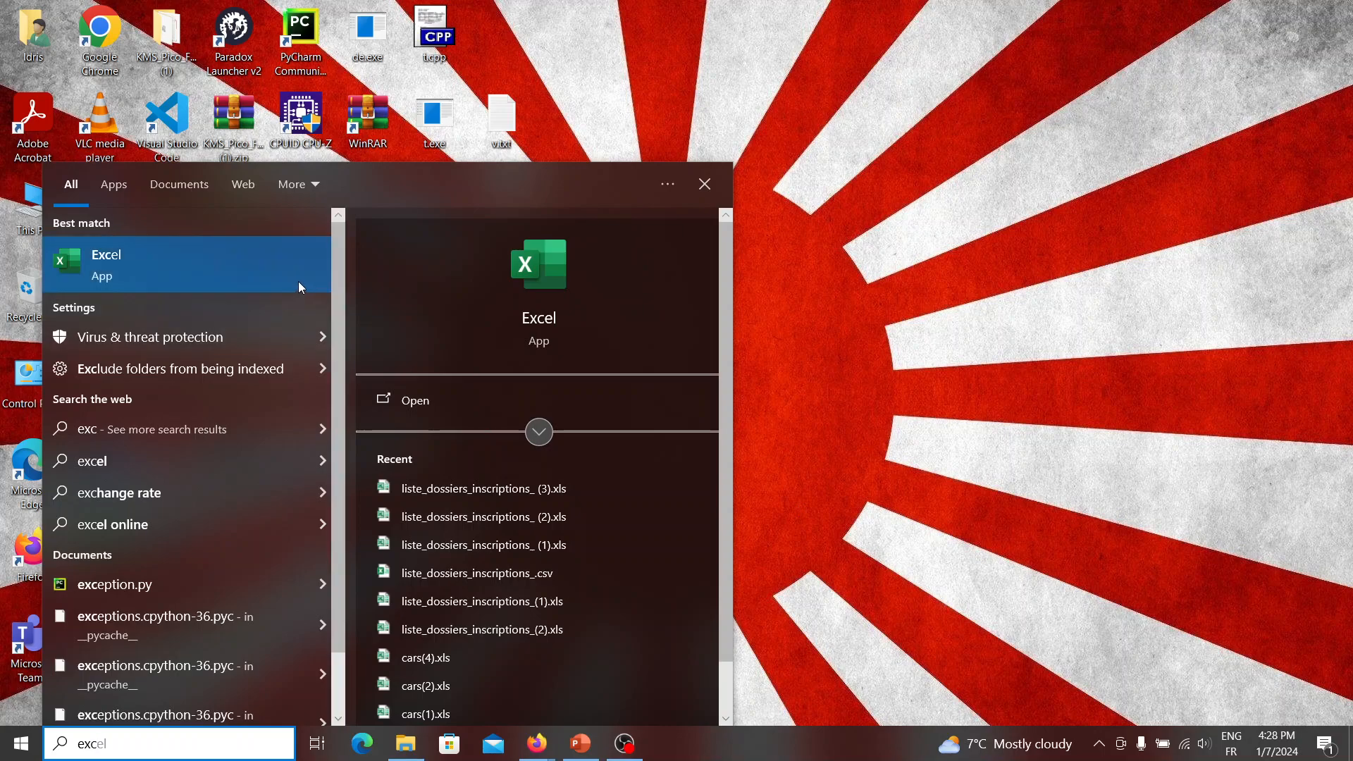
left_click(218, 243)
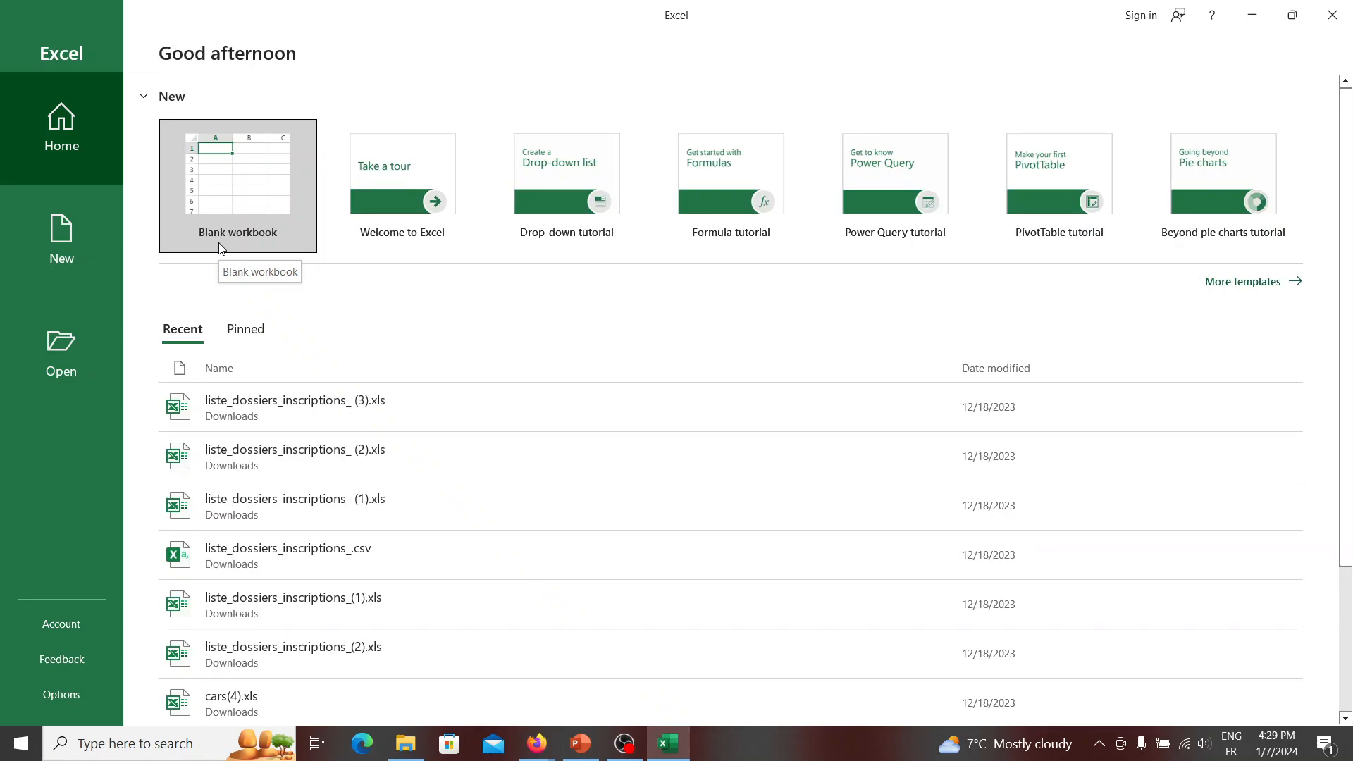
left_click(272, 216)
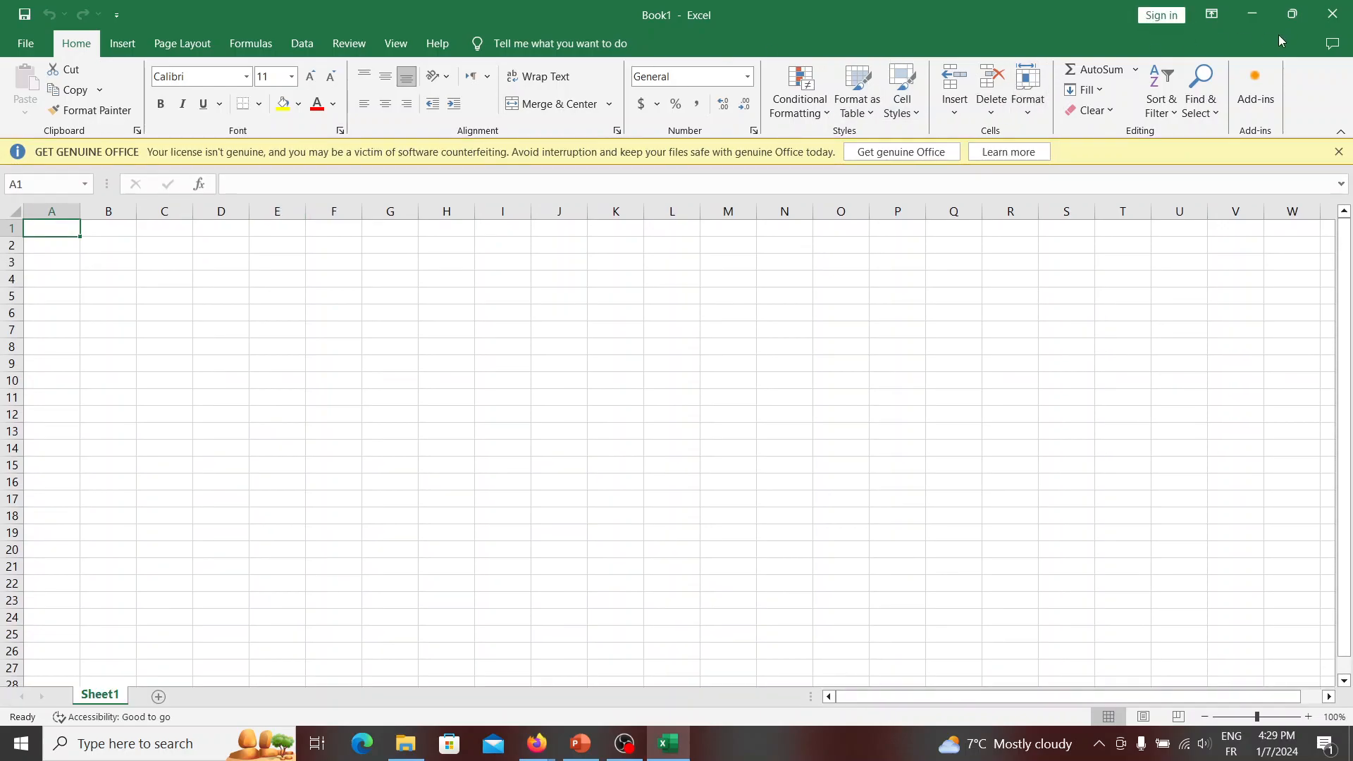
Switch to the Microsoft-Excel.pptx presentation in PowerPoint and run its slide show from the start up to the Generalities slide
mouse_move(581, 745)
left_click(573, 707)
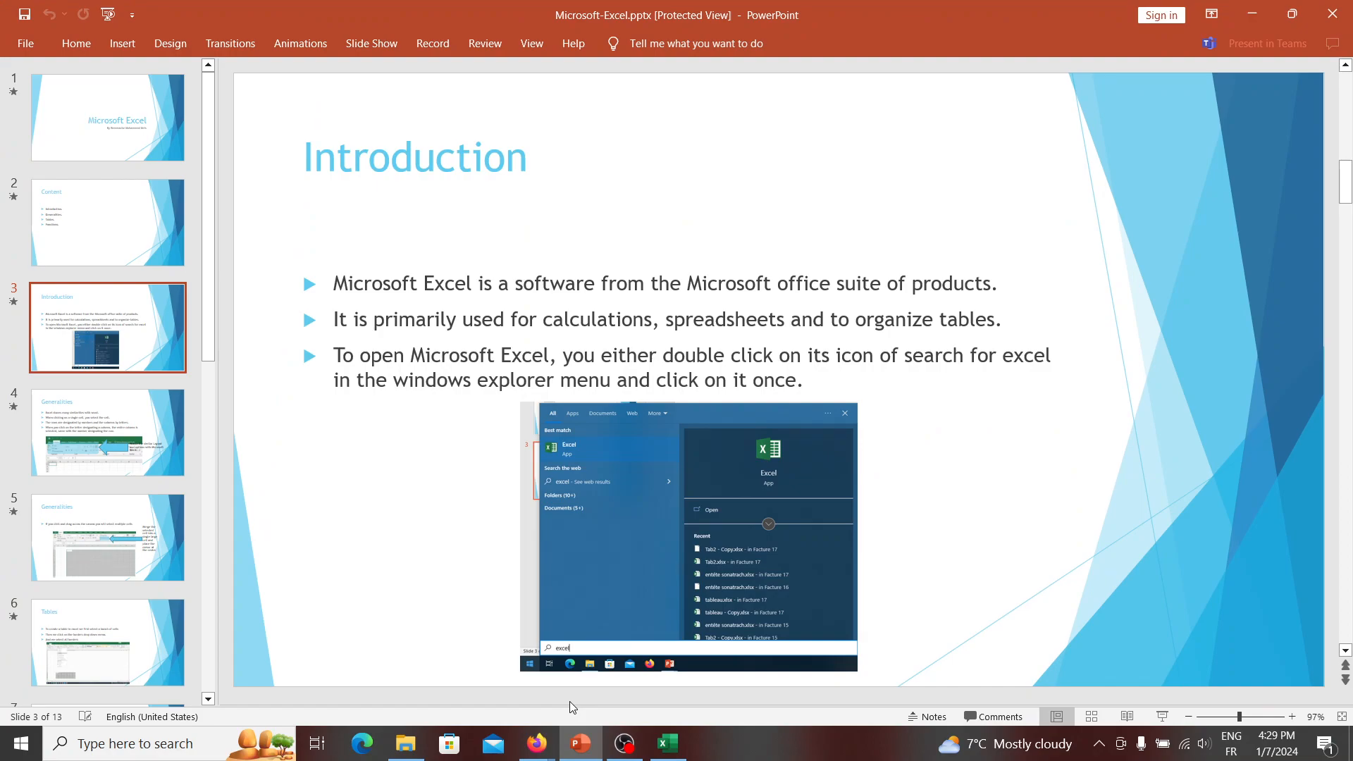
key("F5")
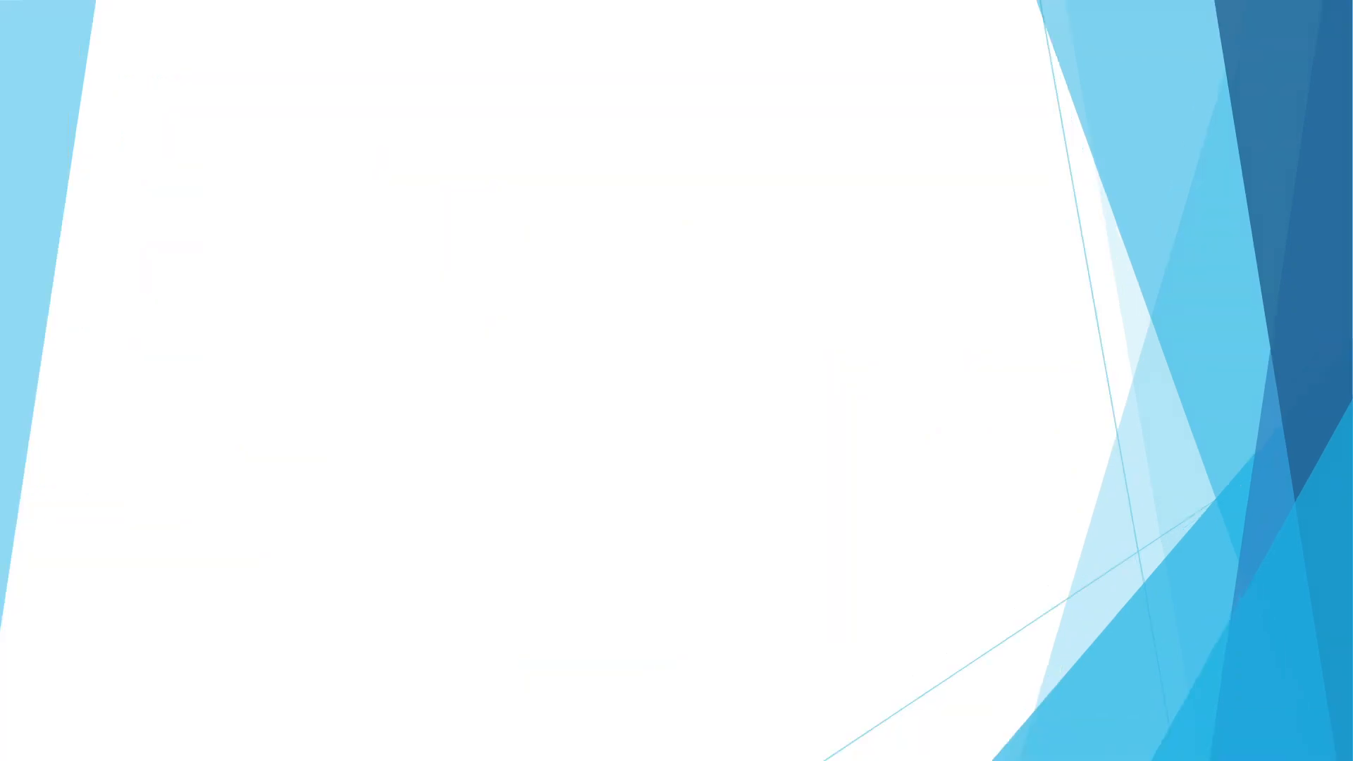
key("Right")
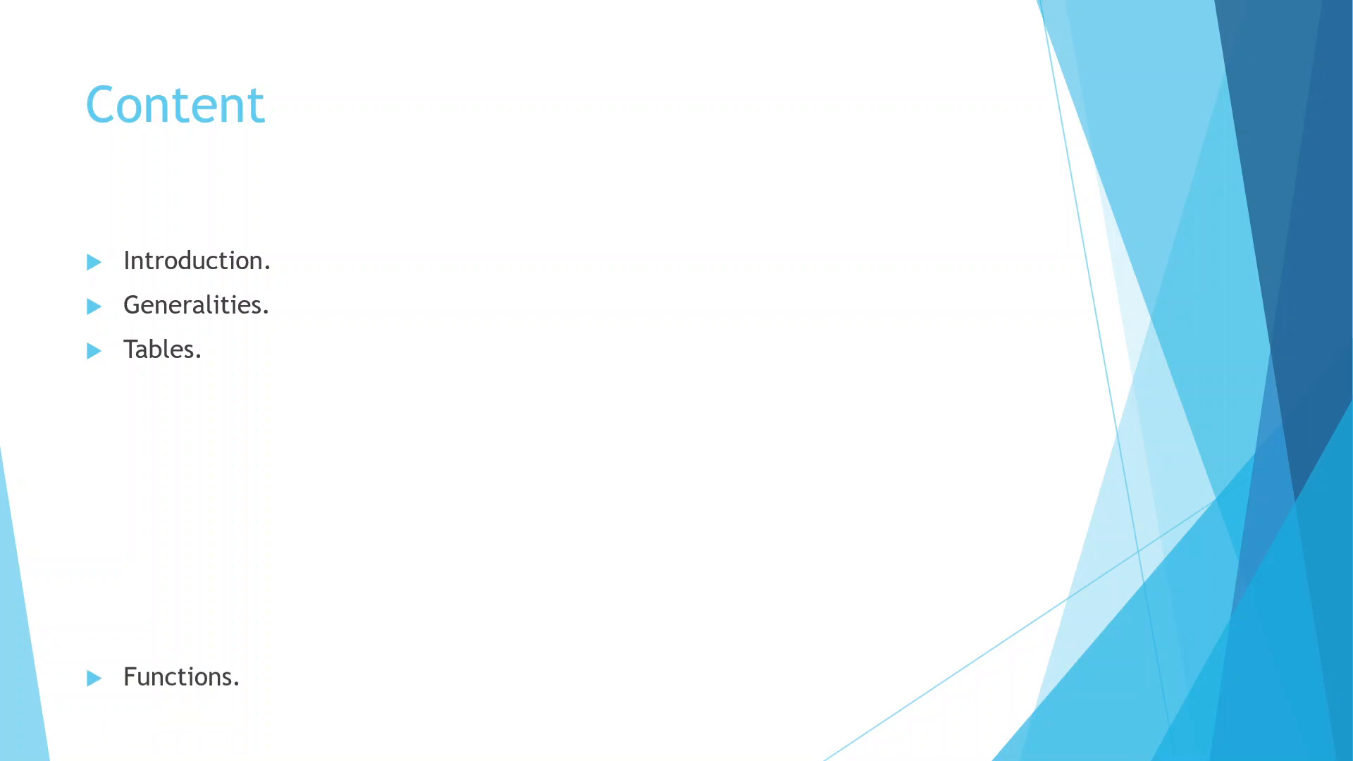
key("Right")
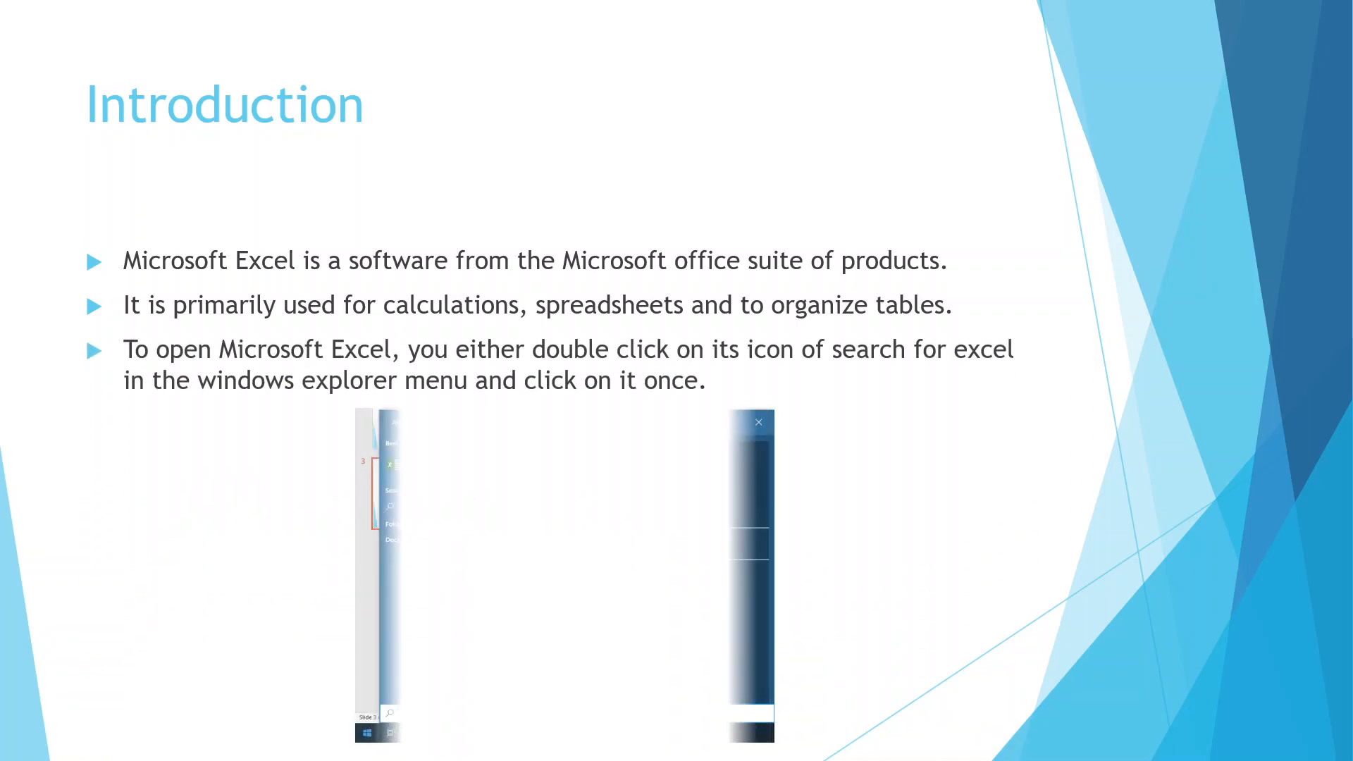
key("Right")
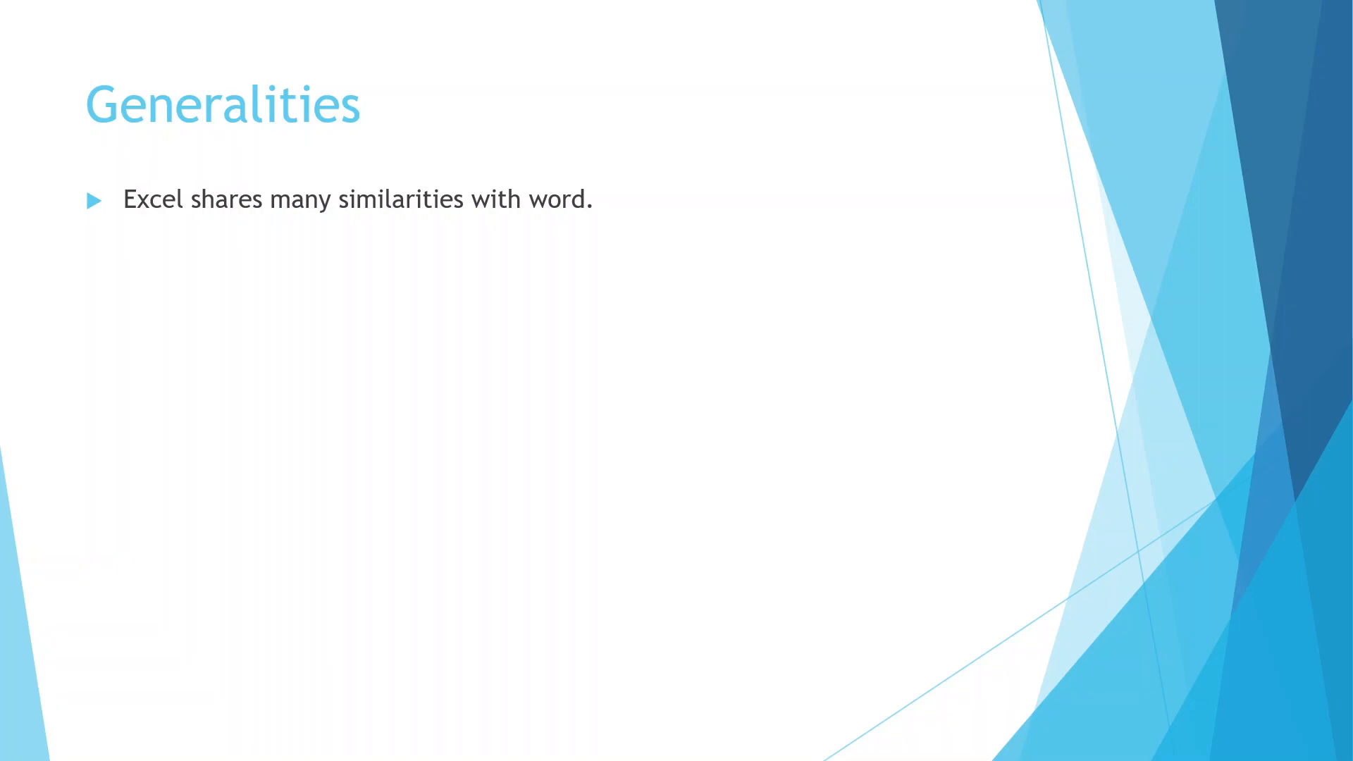
Switch to the Book1 workbook in Excel and enter "Lex" in cell A1
key("super")
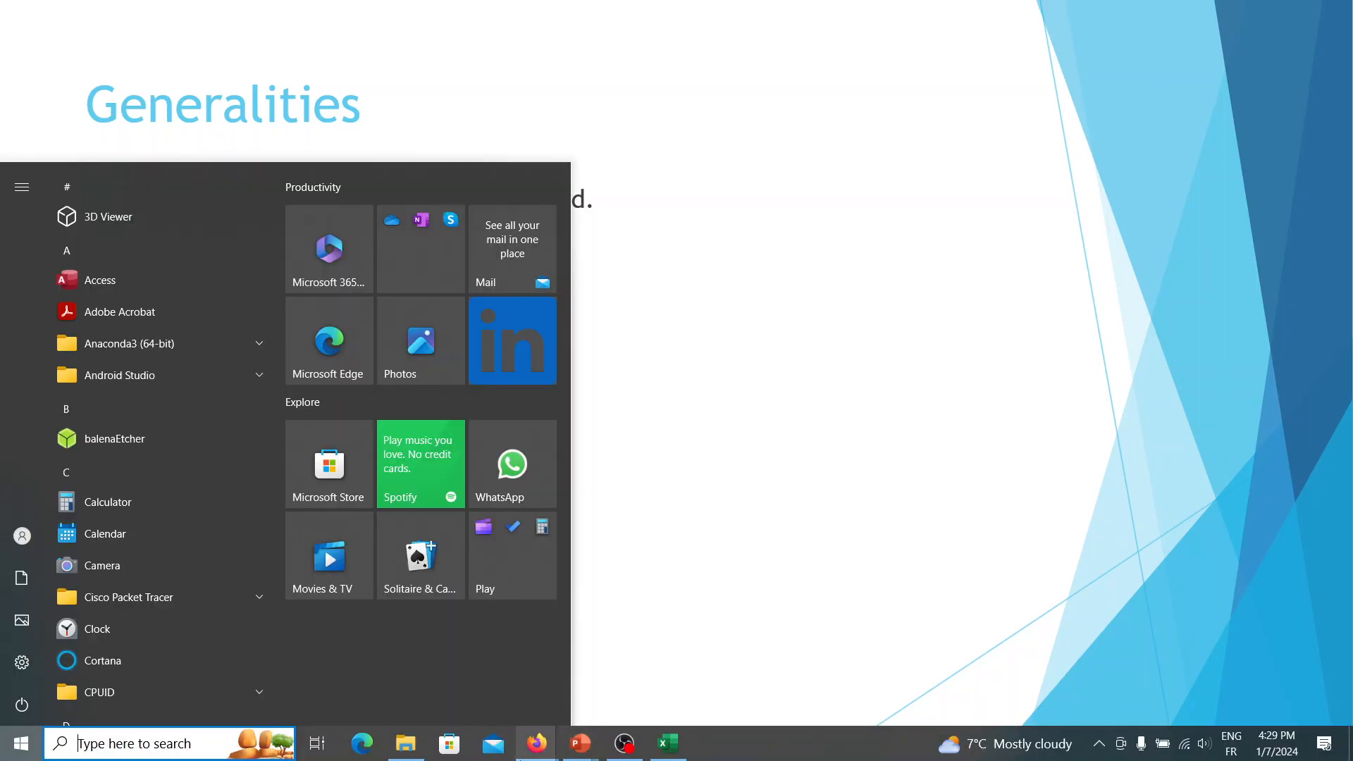
left_click(668, 743)
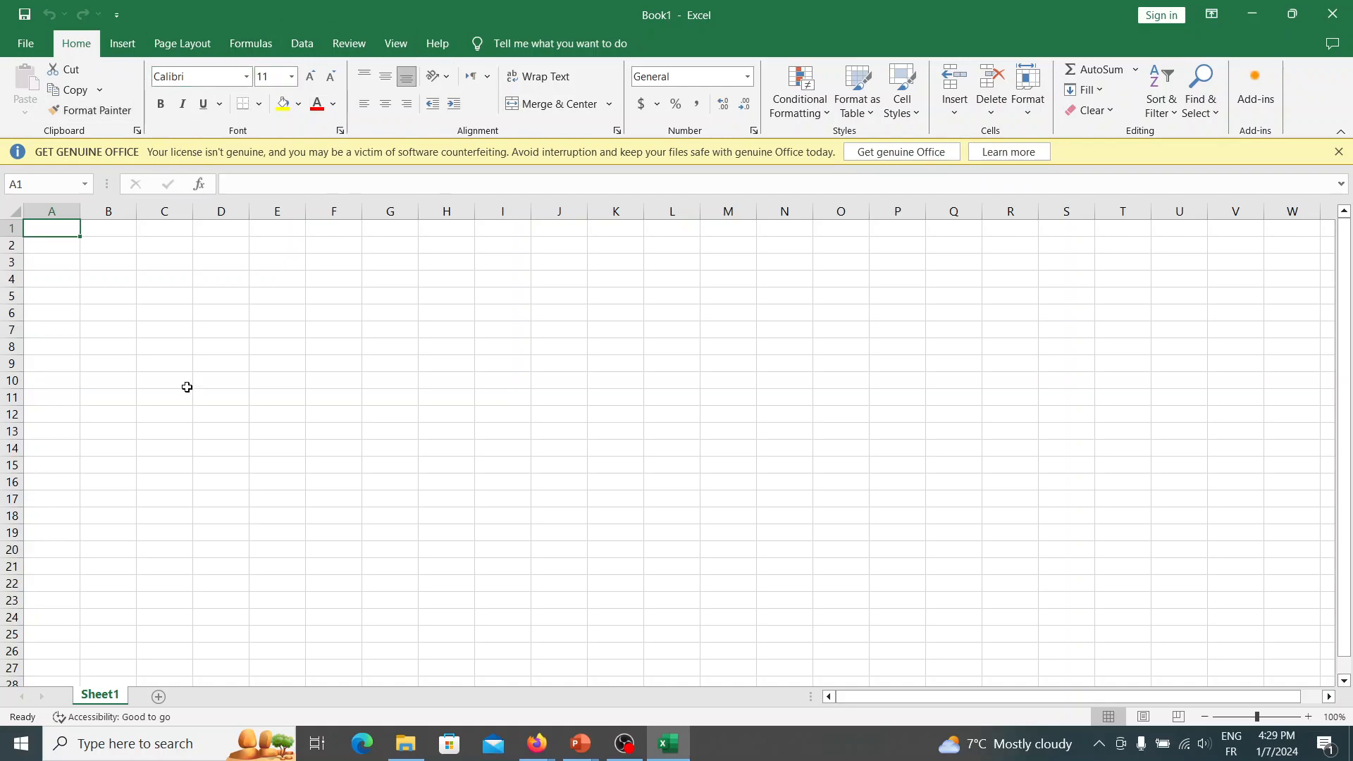
type("Lex")
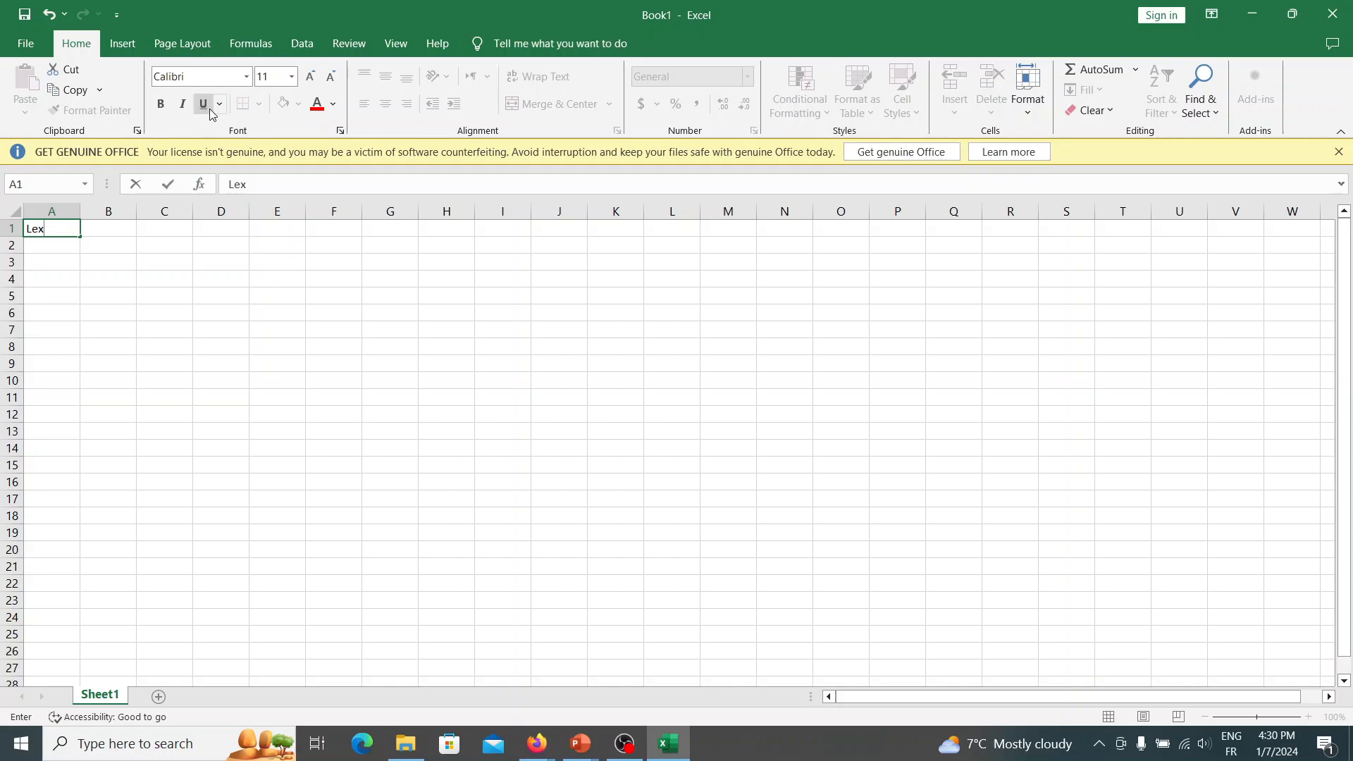
Try bold, italic and underline formatting on the text "Lex" in cell A1 and undo it
left_click(171, 103)
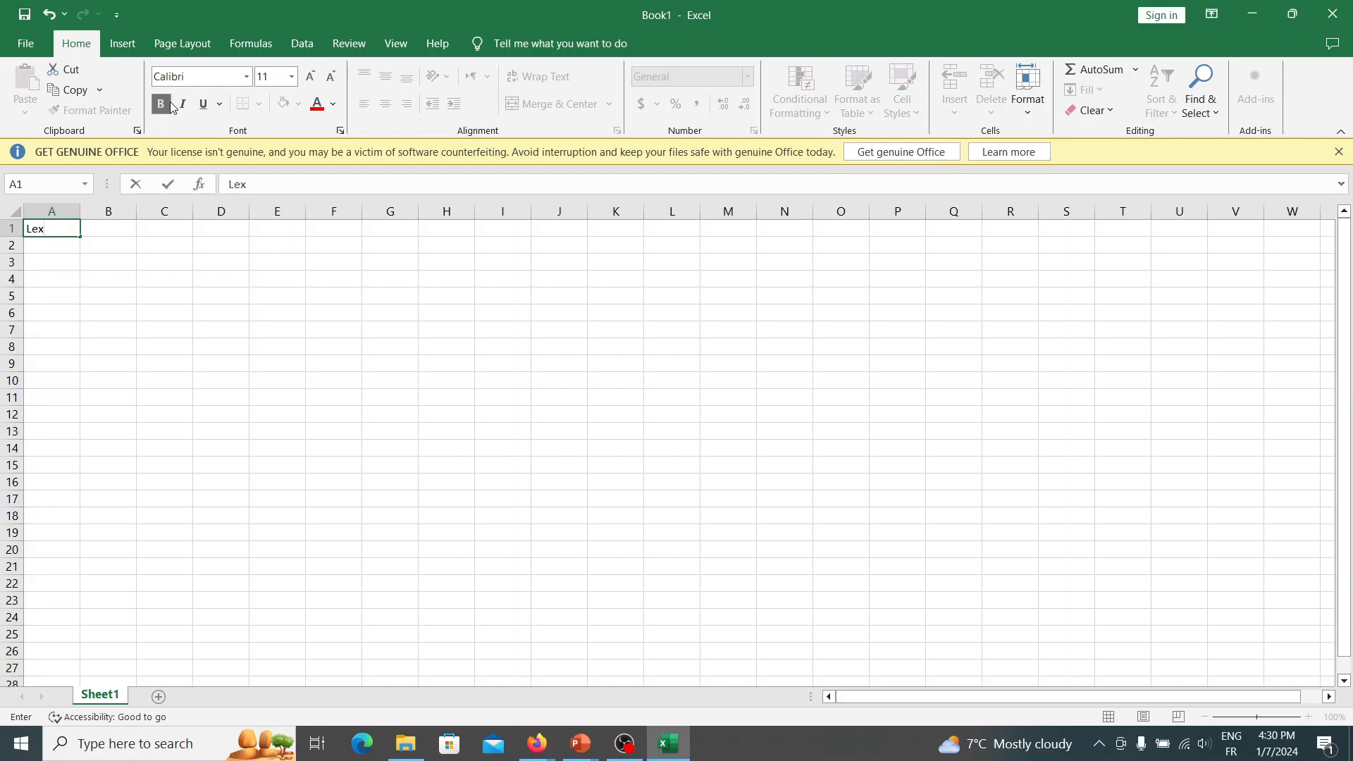
double_click(46, 231)
left_click(161, 104)
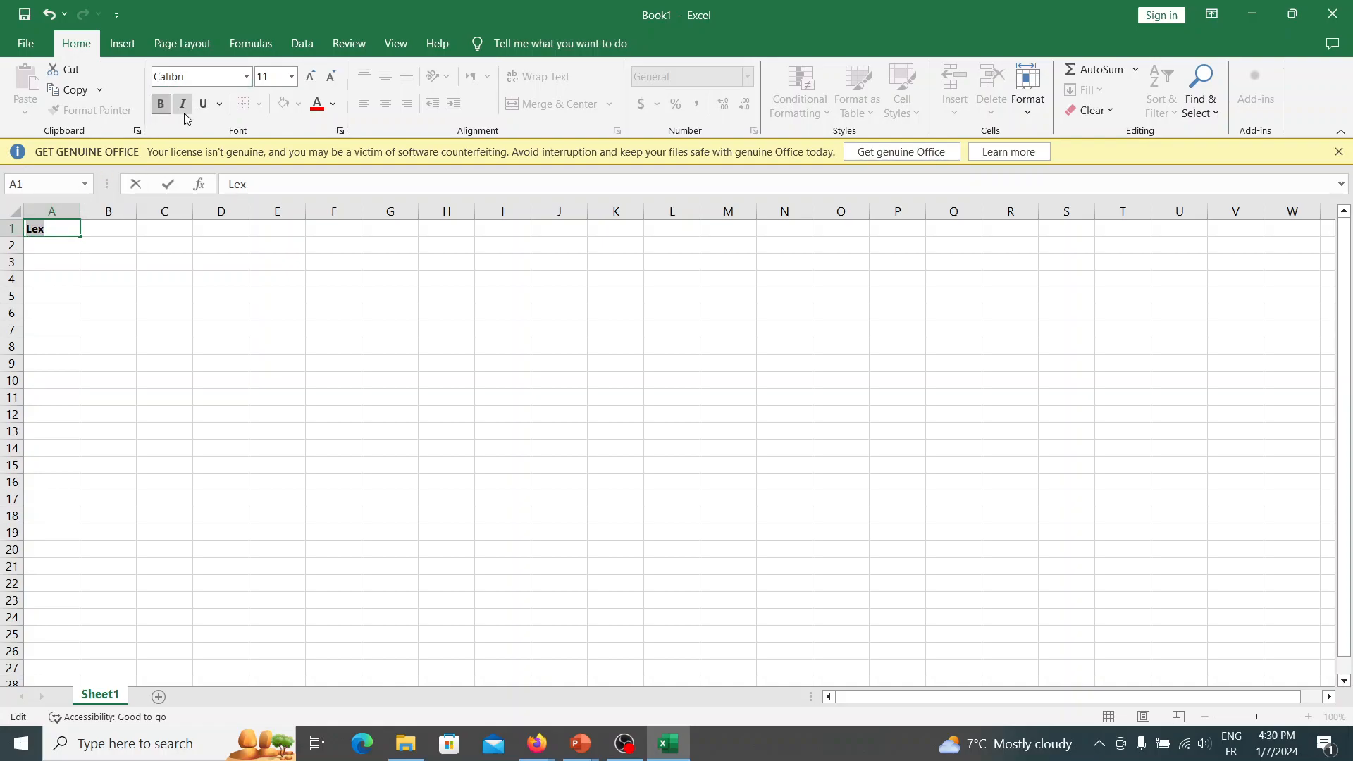
left_click(182, 103)
left_click(196, 105)
key("ctrl+z")
key("ctrl+z")
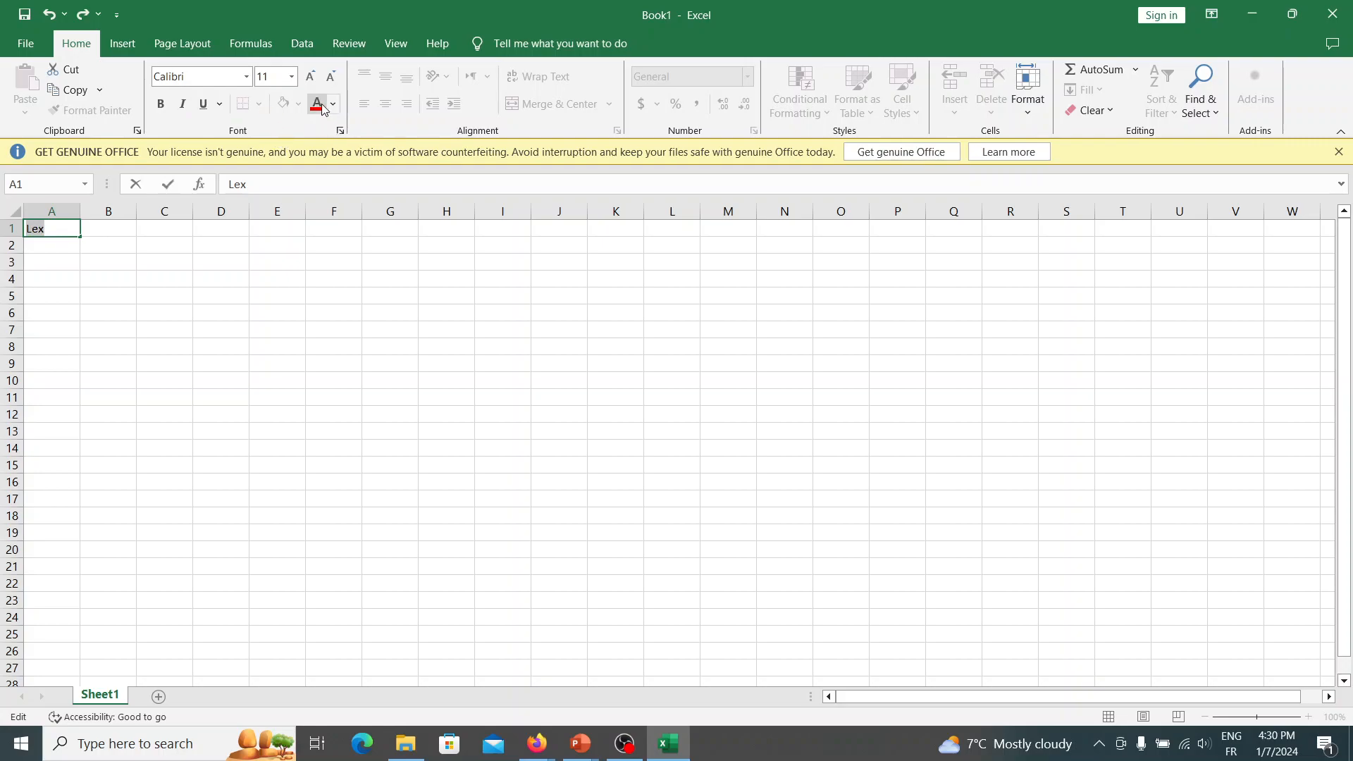
Try increasing the font size of the text "Lex" in cell A1, starting with 12
left_click(311, 77)
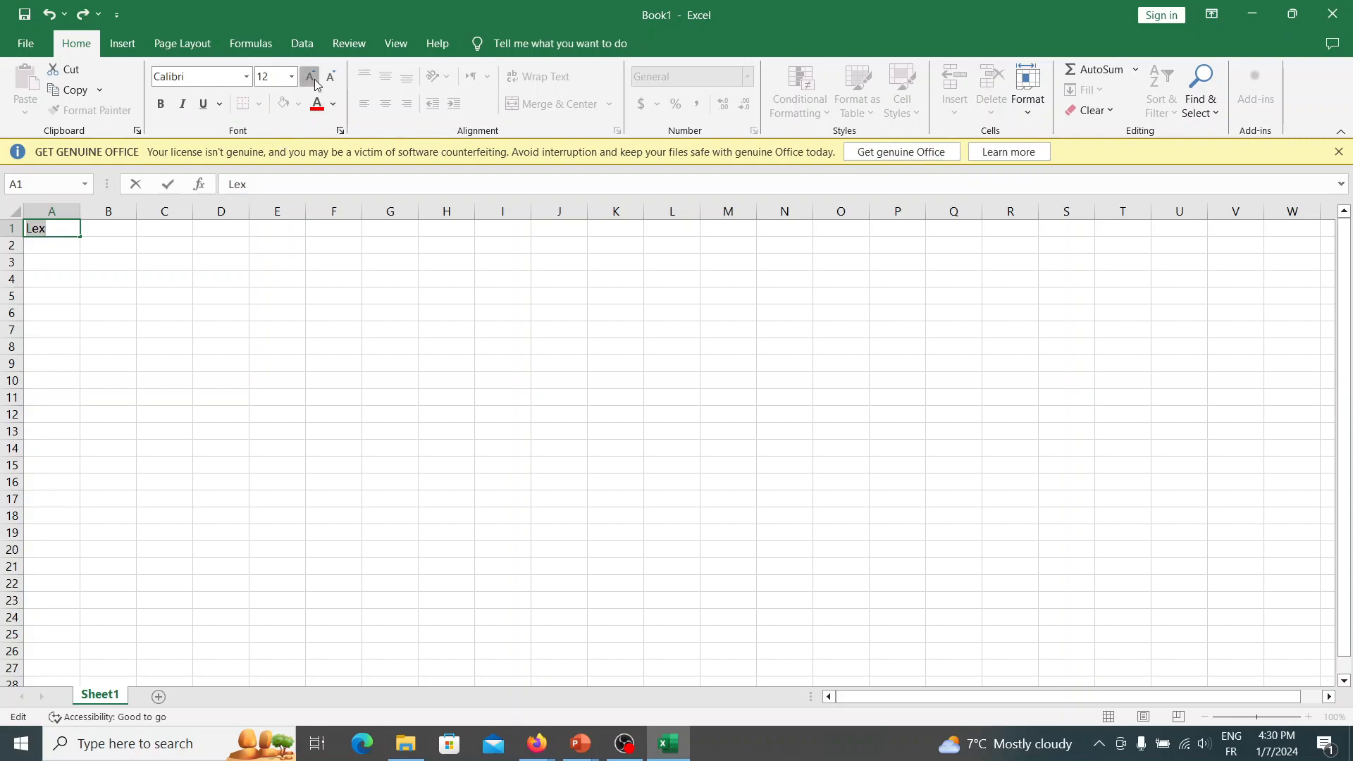
left_click(311, 77)
left_click(311, 76)
left_click(188, 227)
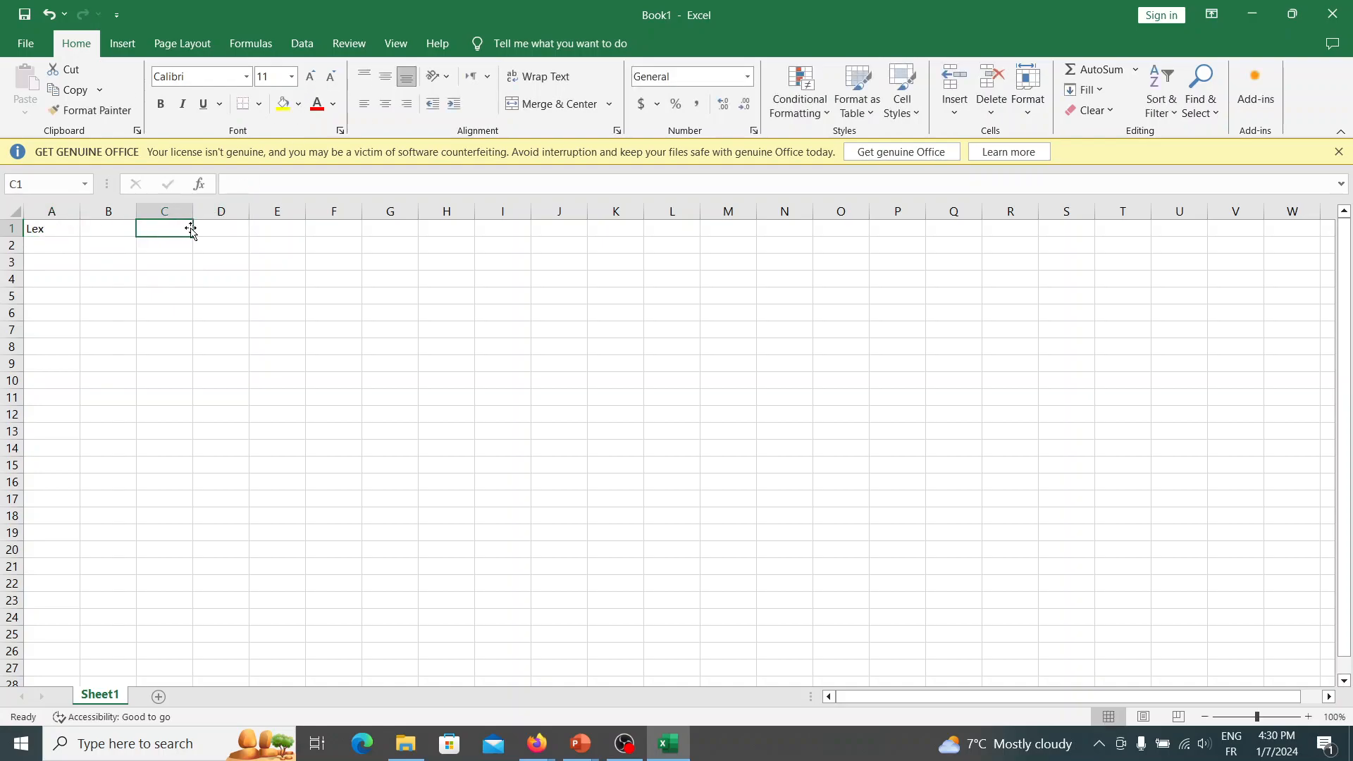
Align the text in cell A1 to the middle vertically and center it horizontally
left_click(60, 234)
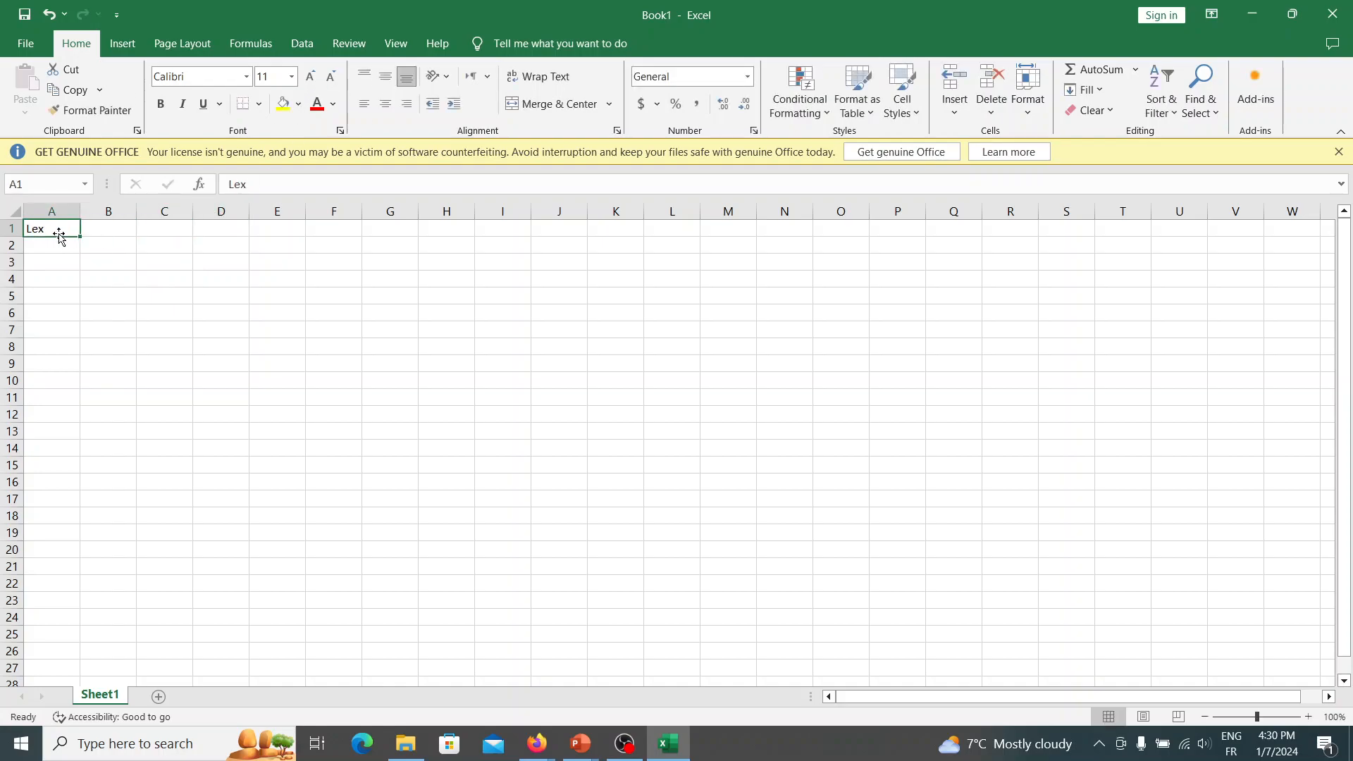
left_click(387, 79)
left_click(391, 107)
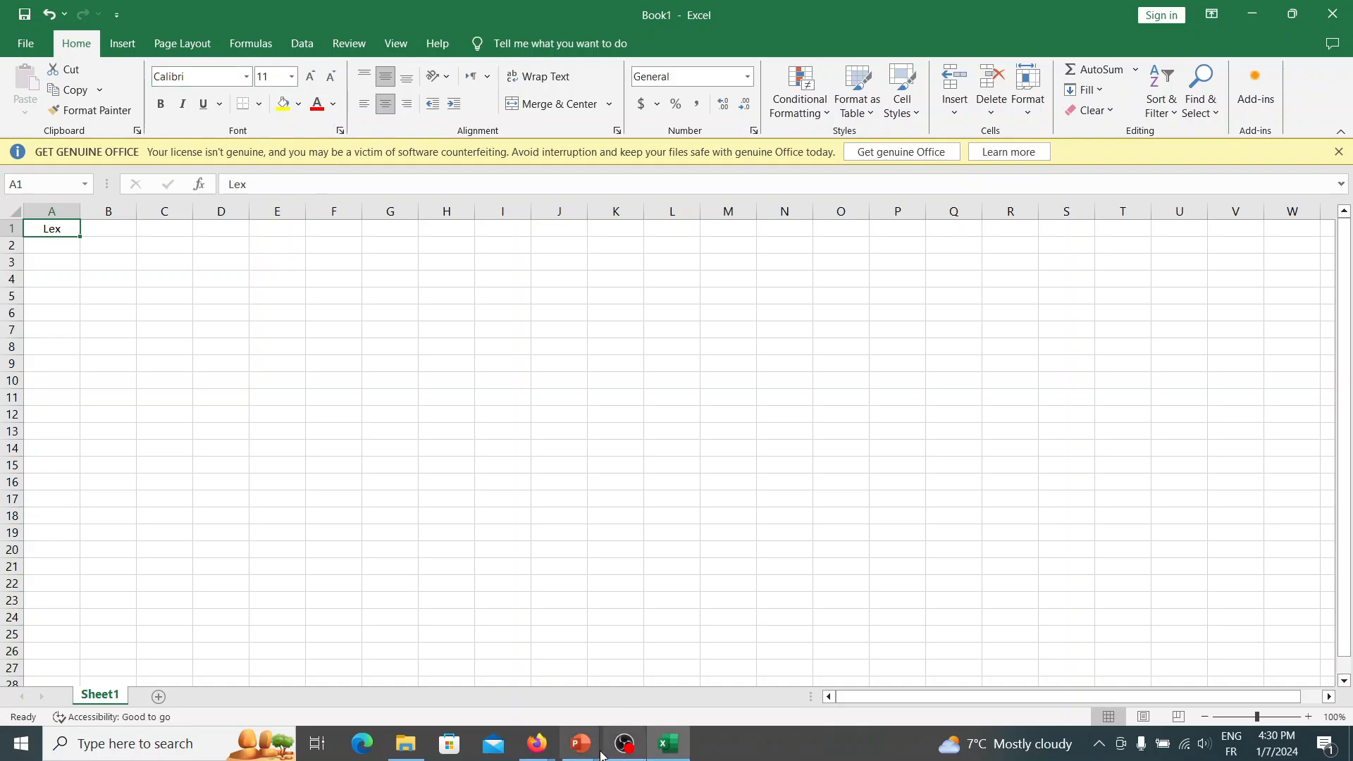
Switch to the running PowerPoint slide show and reveal the second bullet on the Generalities slide
mouse_move(602, 754)
left_click(617, 675)
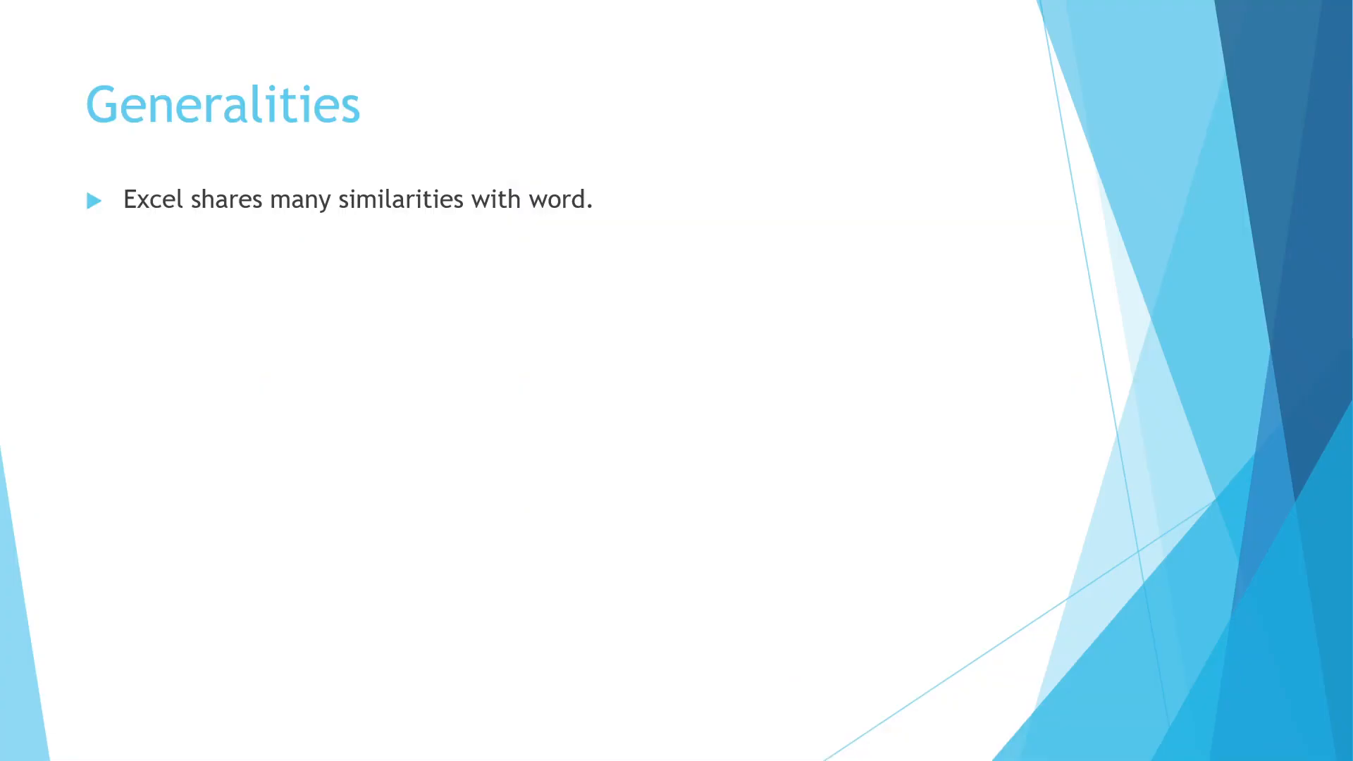
key("Right")
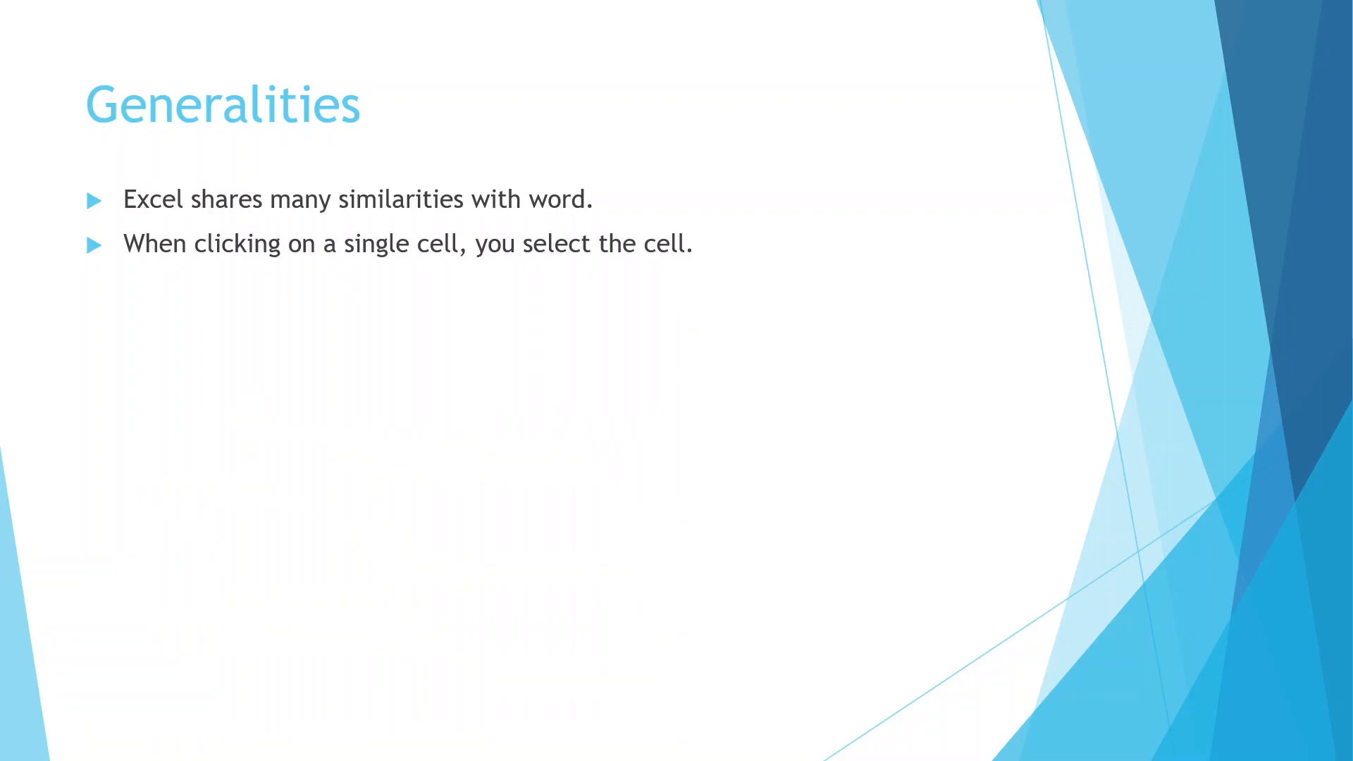
Switch back to Excel and select the single cells E6, G9 and D15 one after another
key("super")
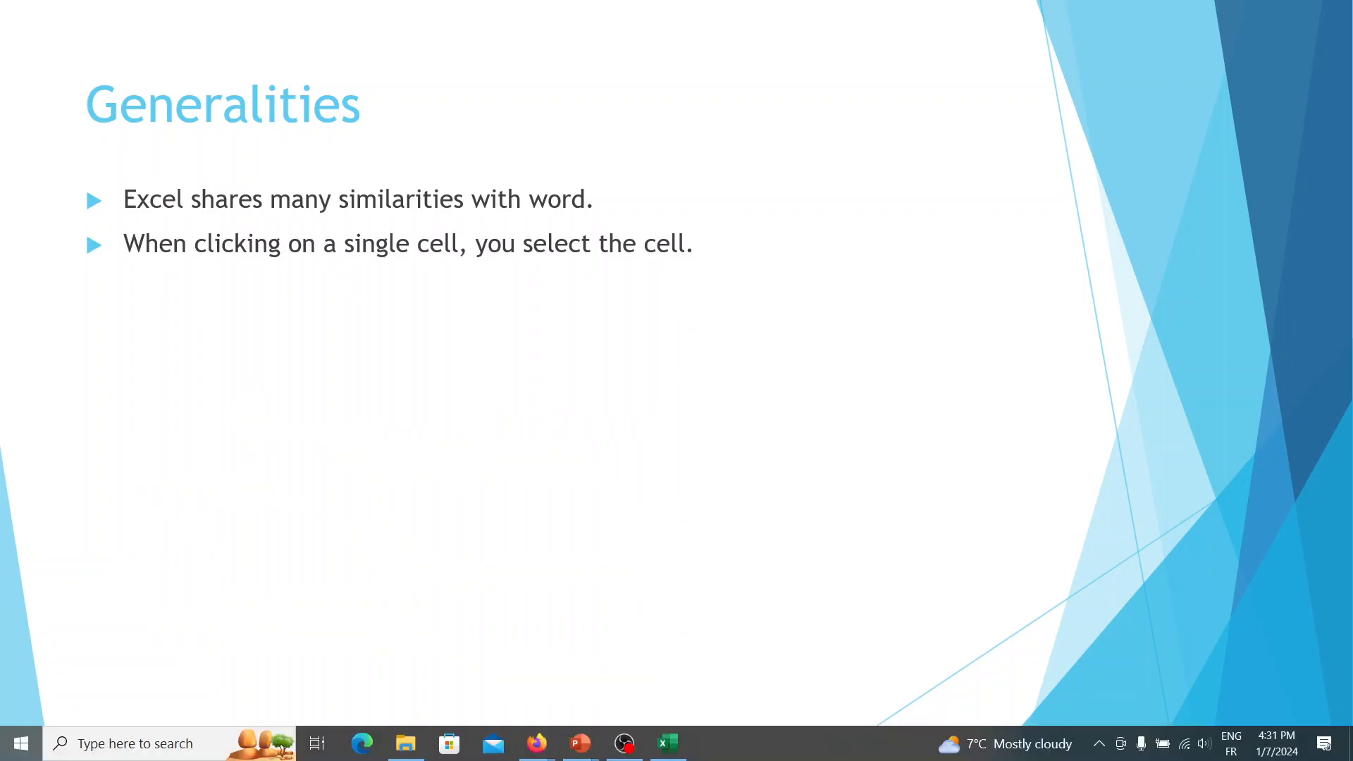
left_click(656, 746)
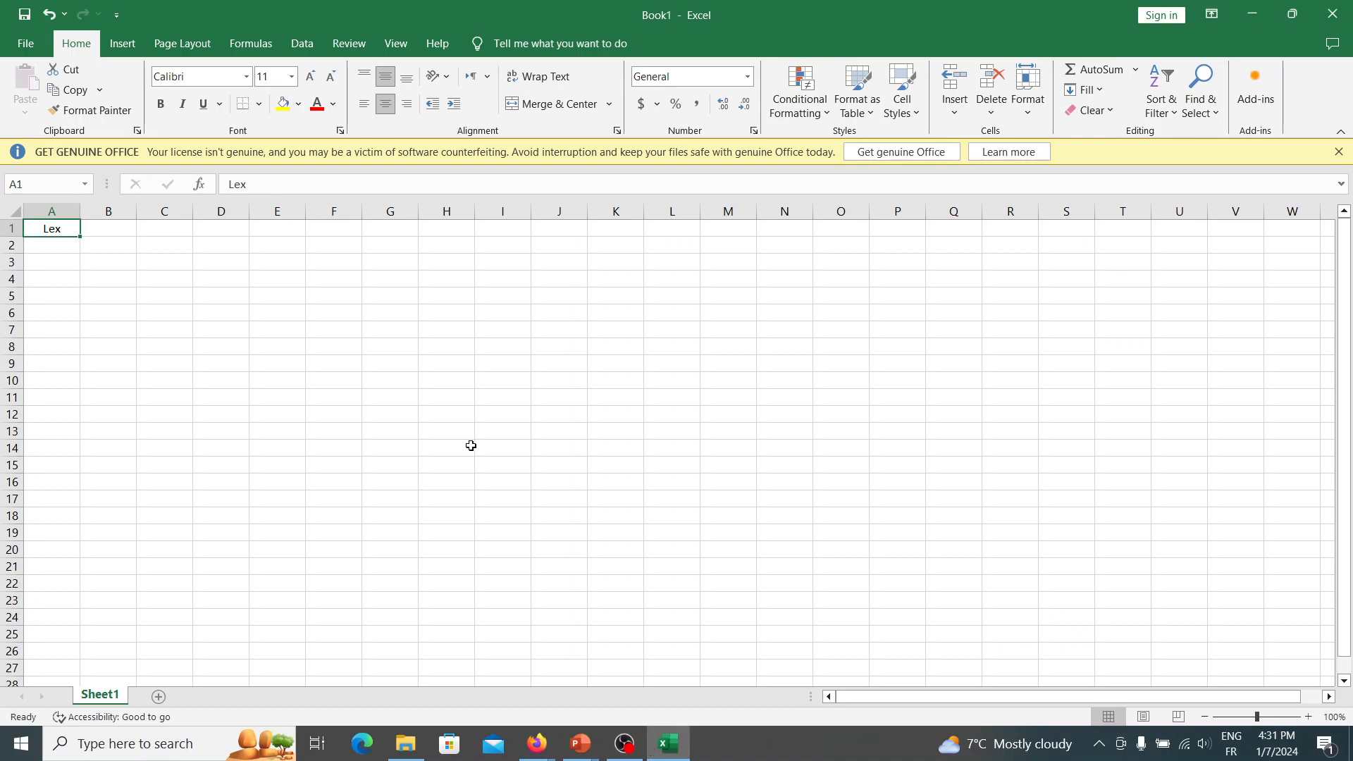
left_click(266, 310)
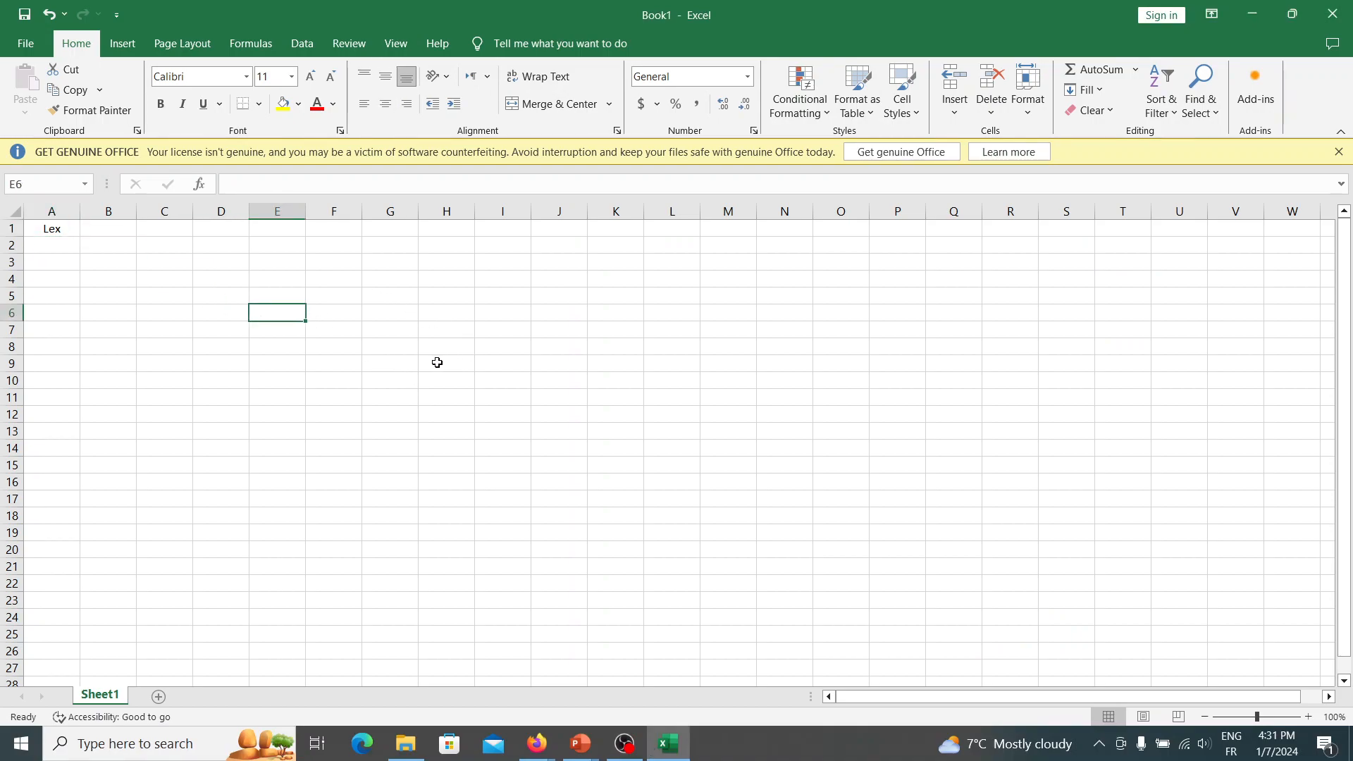
left_click(416, 351)
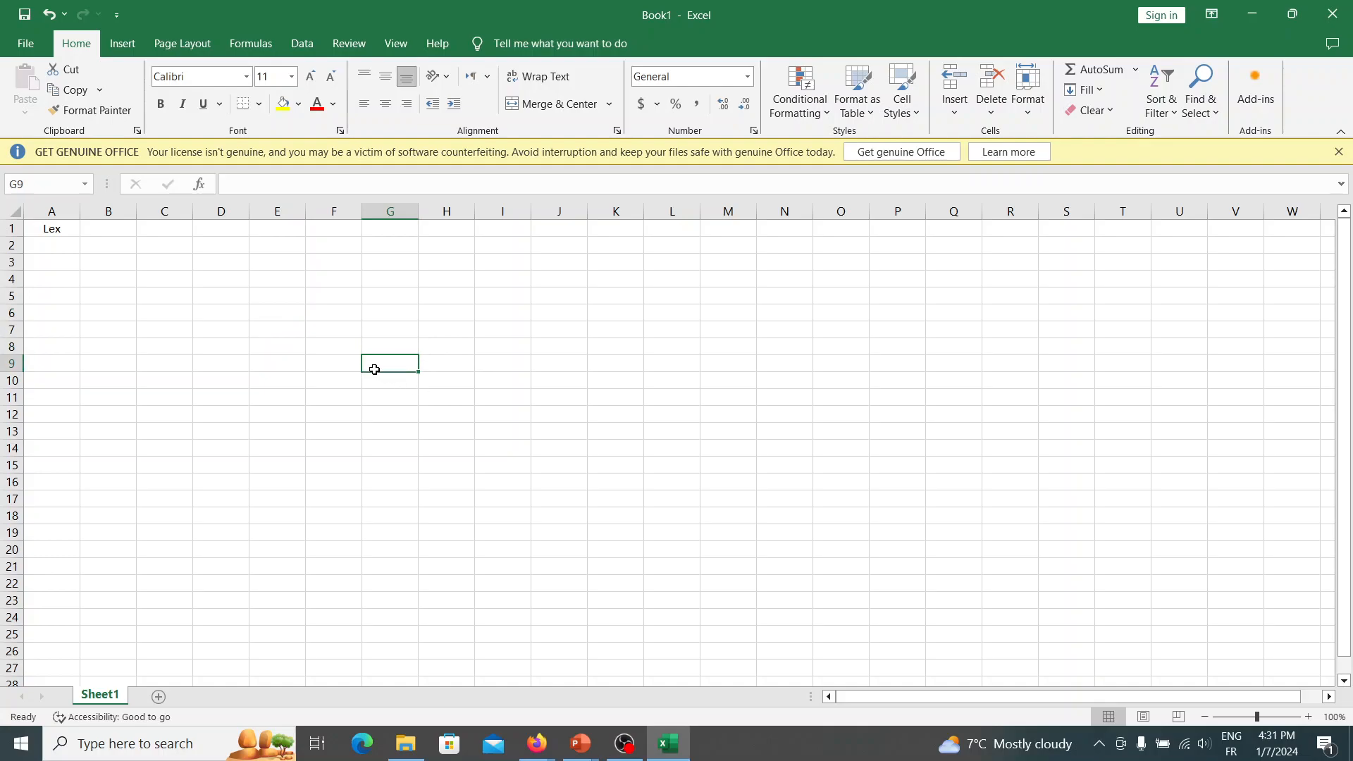
left_click(206, 466)
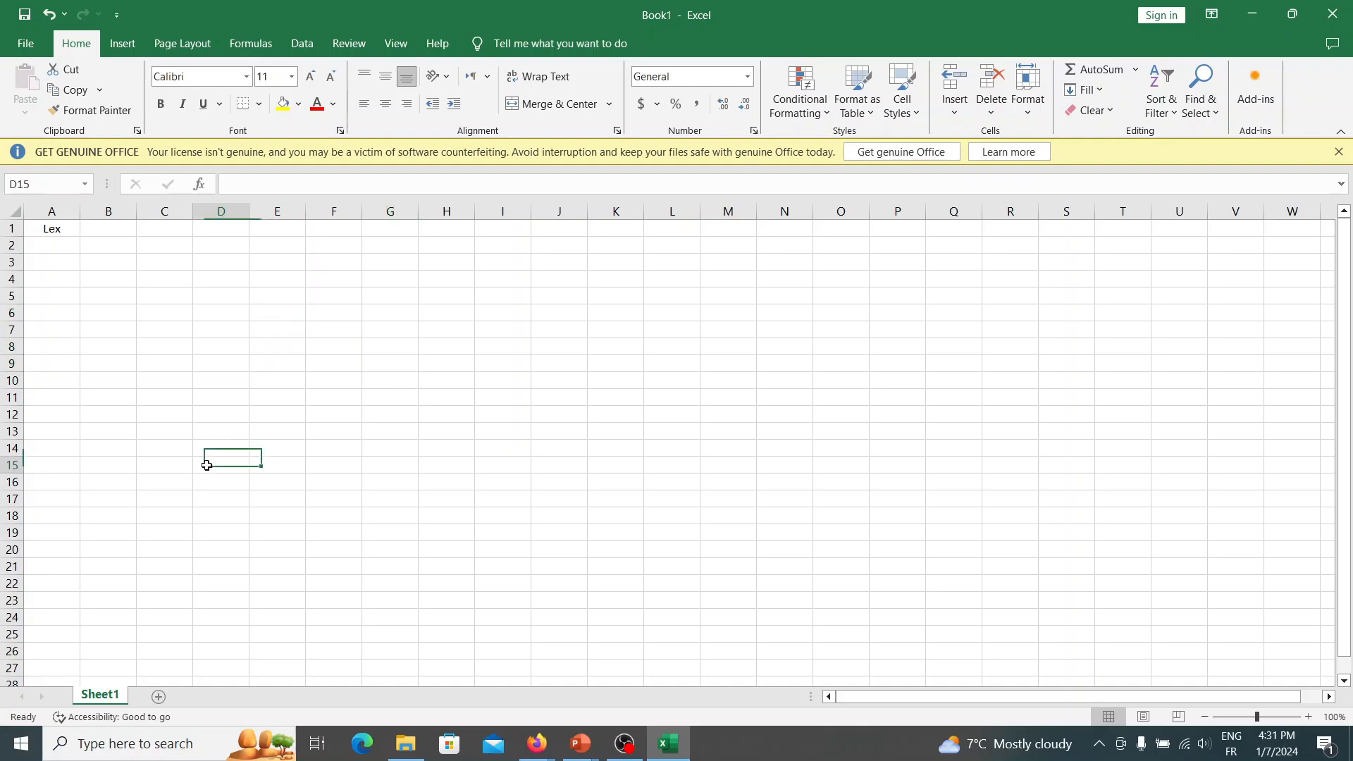
Select the single cells H14, J11, M9 and Q7 one after another
left_click(452, 447)
left_click(574, 398)
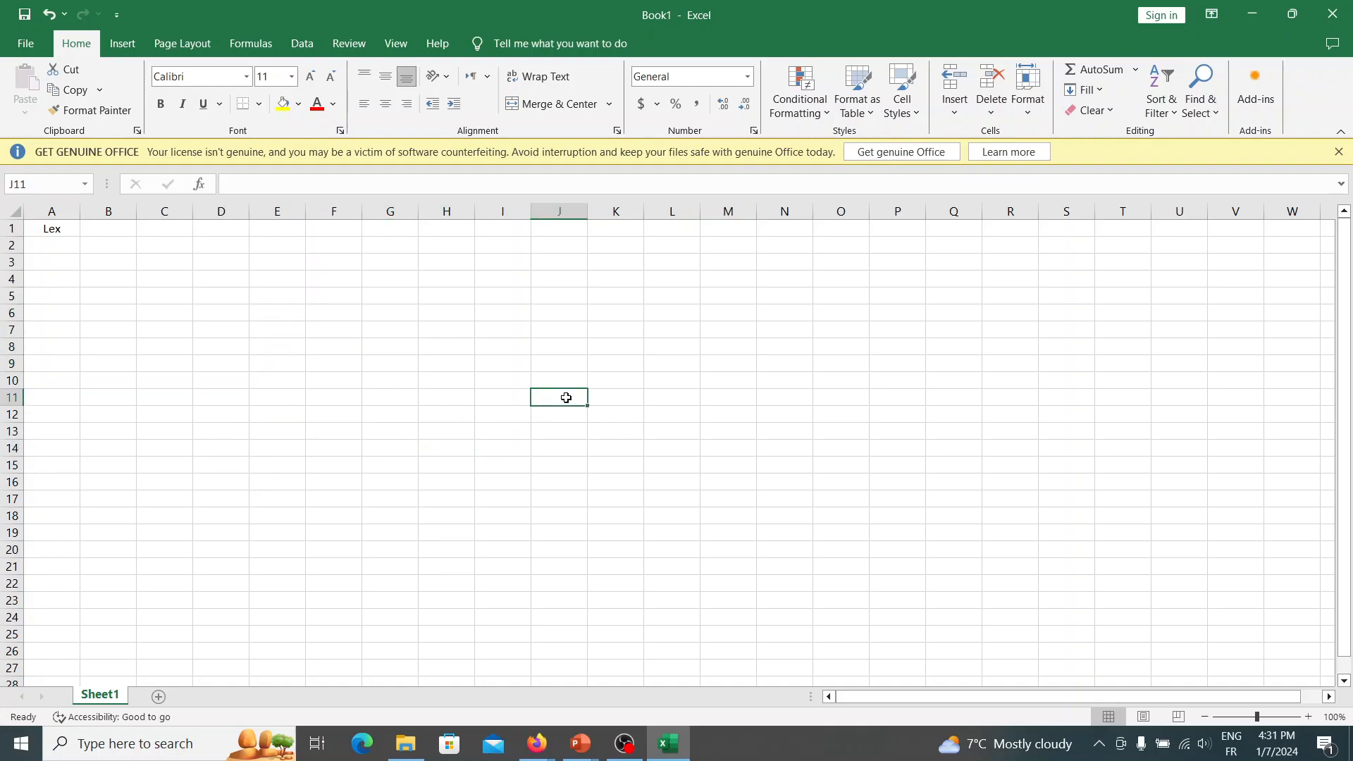
left_click(728, 360)
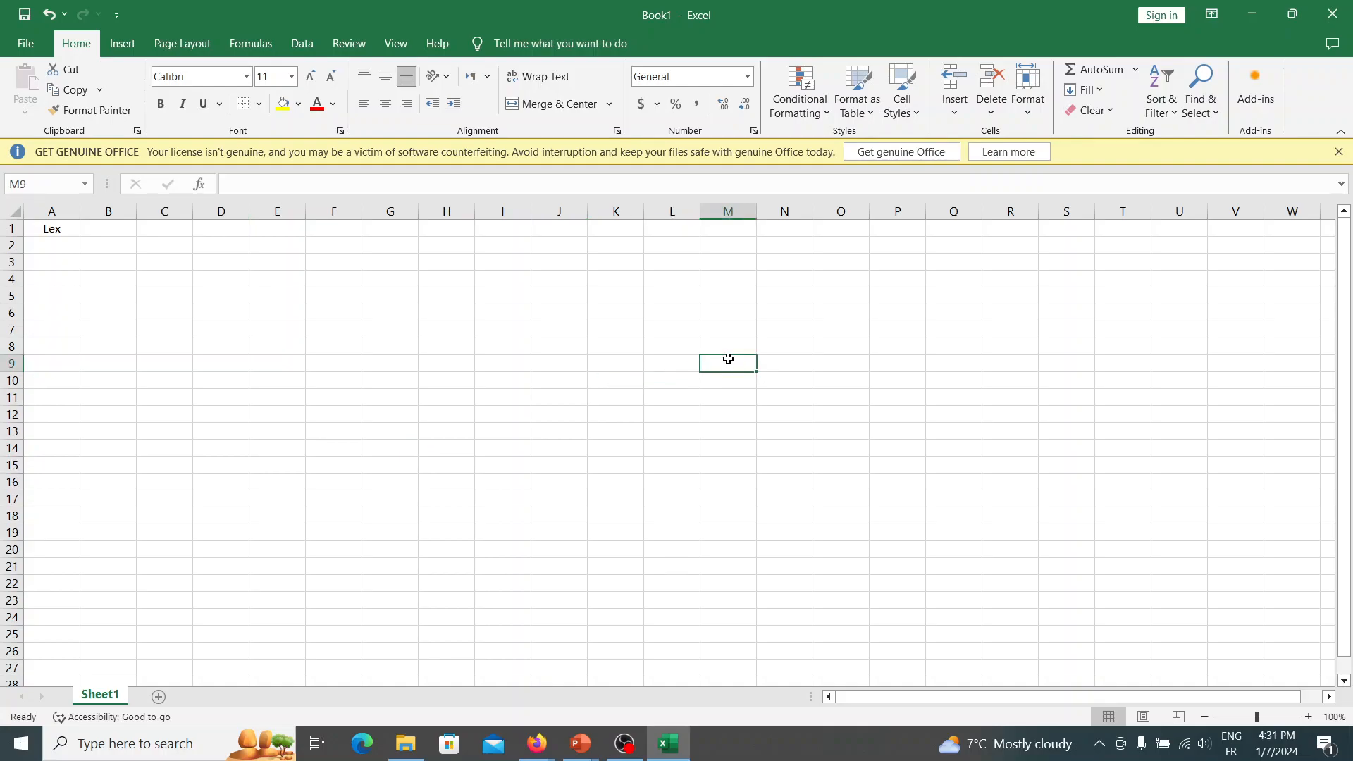
left_click(934, 336)
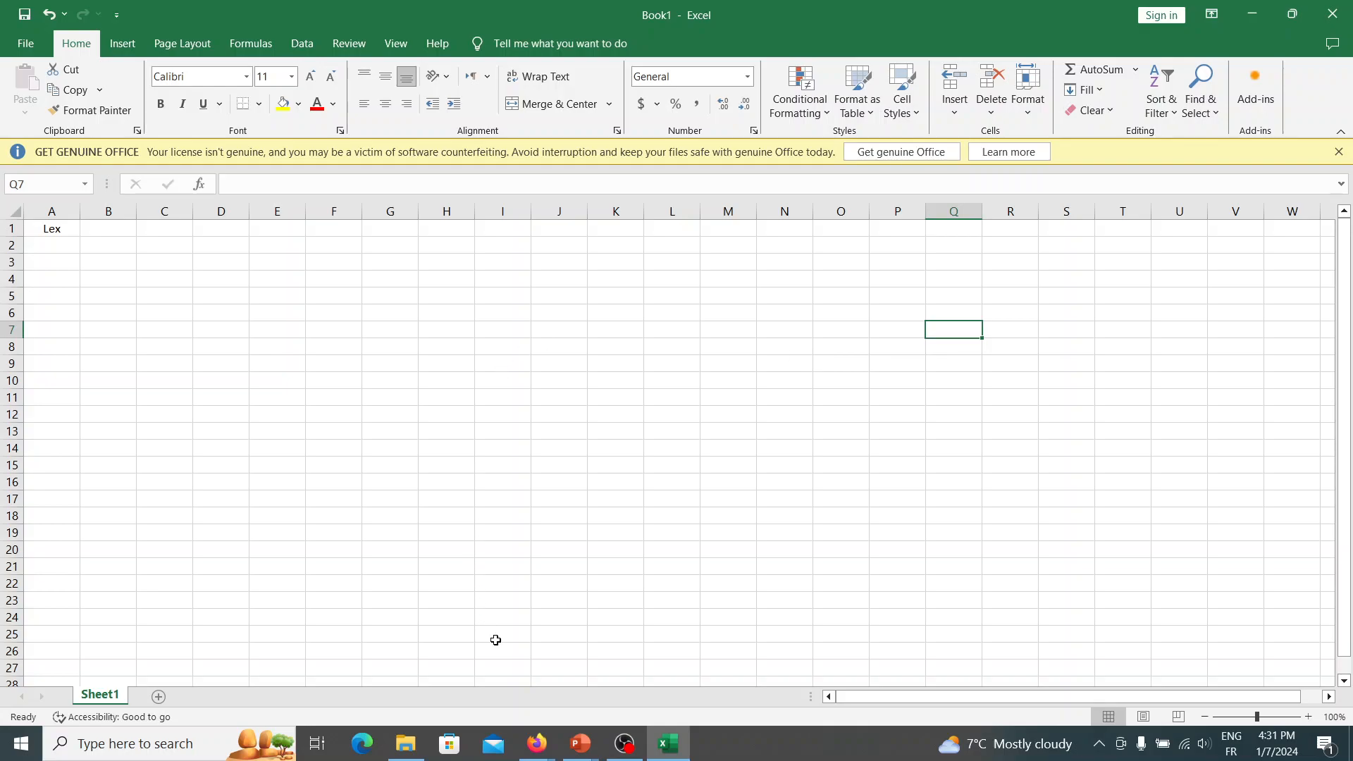
Switch to the running PowerPoint slide show and reveal the third Generalities bullet, about rows being numbered and columns lettered
mouse_move(581, 744)
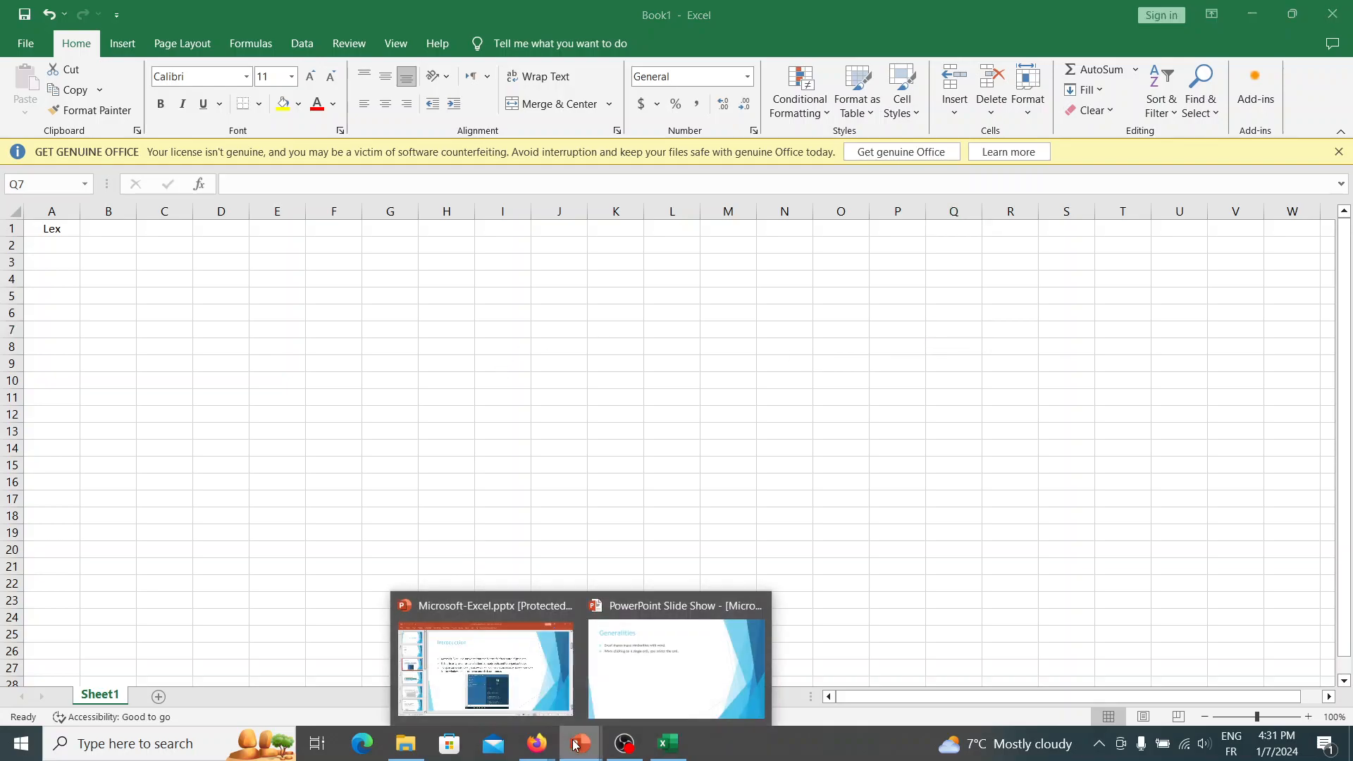
left_click(691, 649)
key("Right")
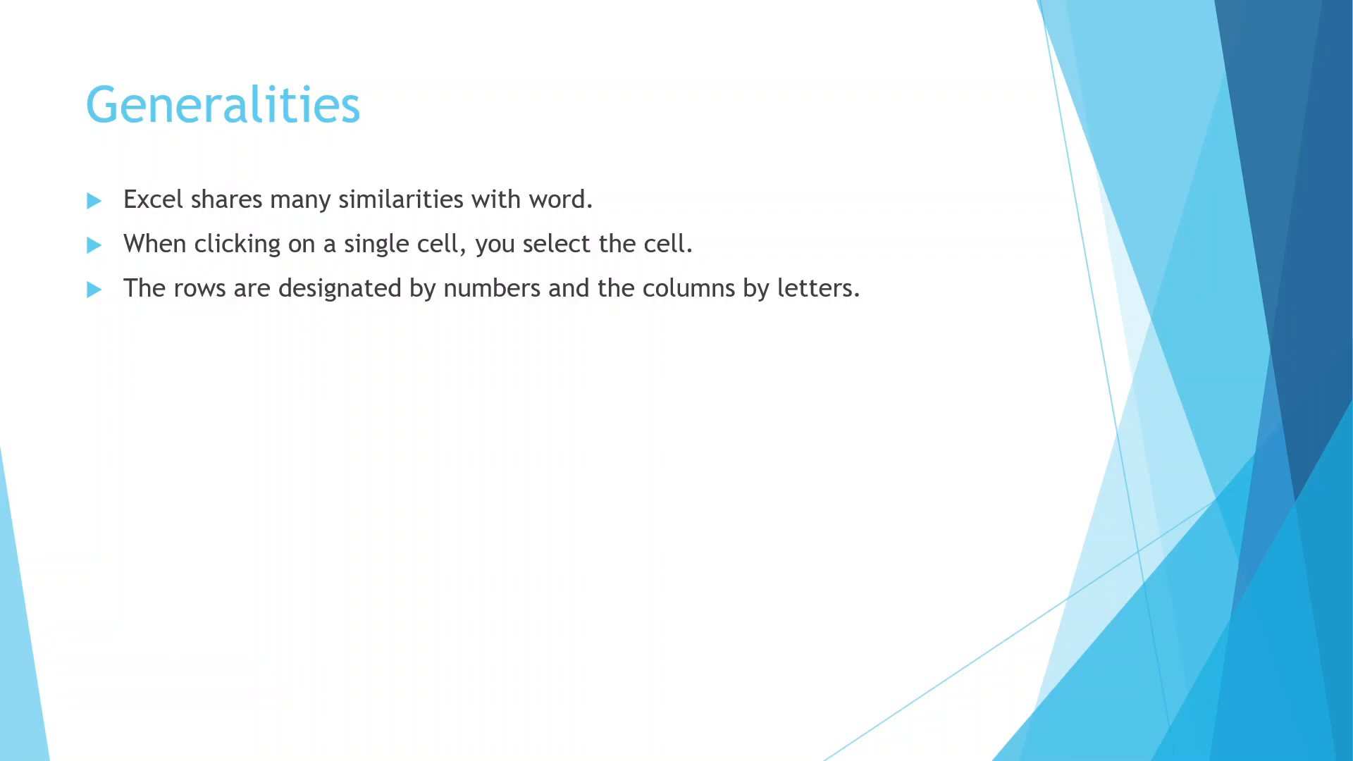
Switch back to Excel and select the entire columns A through G one at a time
key("super")
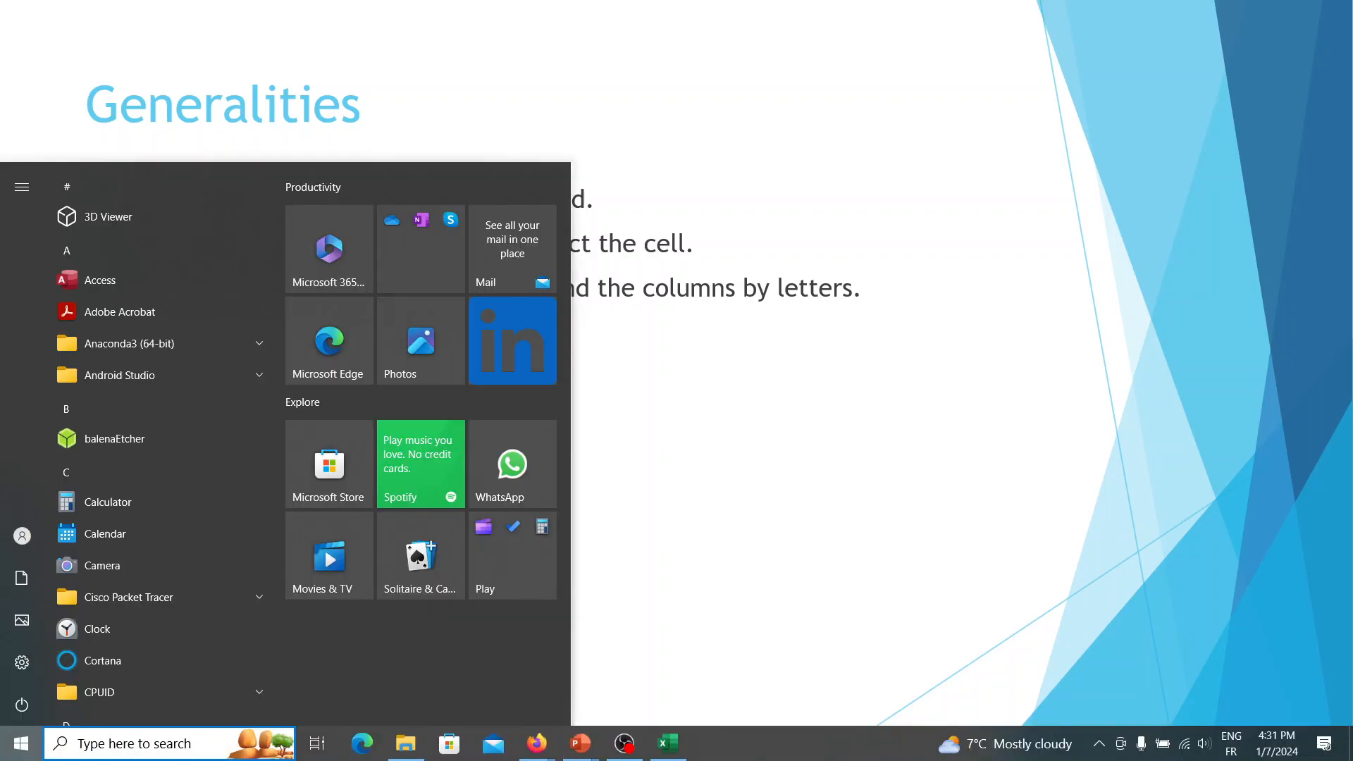
left_click(668, 743)
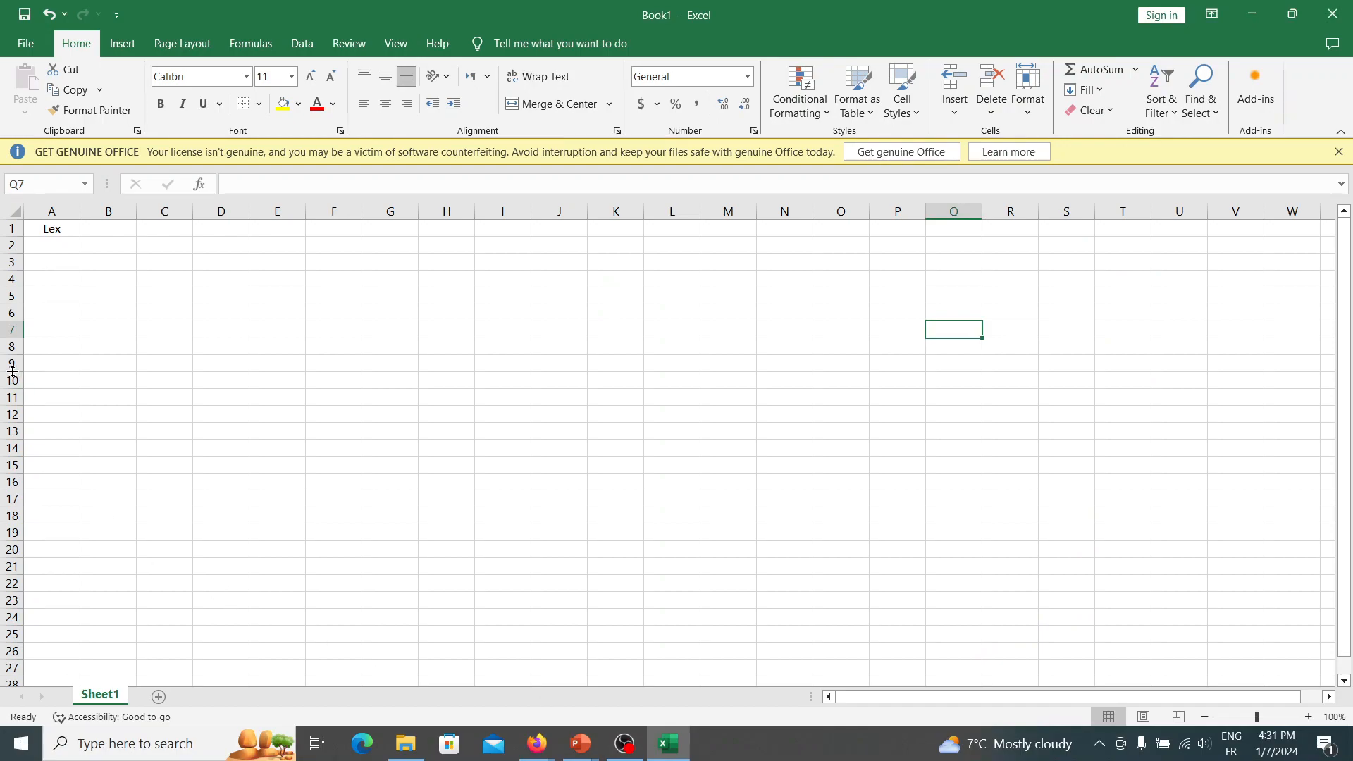
left_click(59, 210)
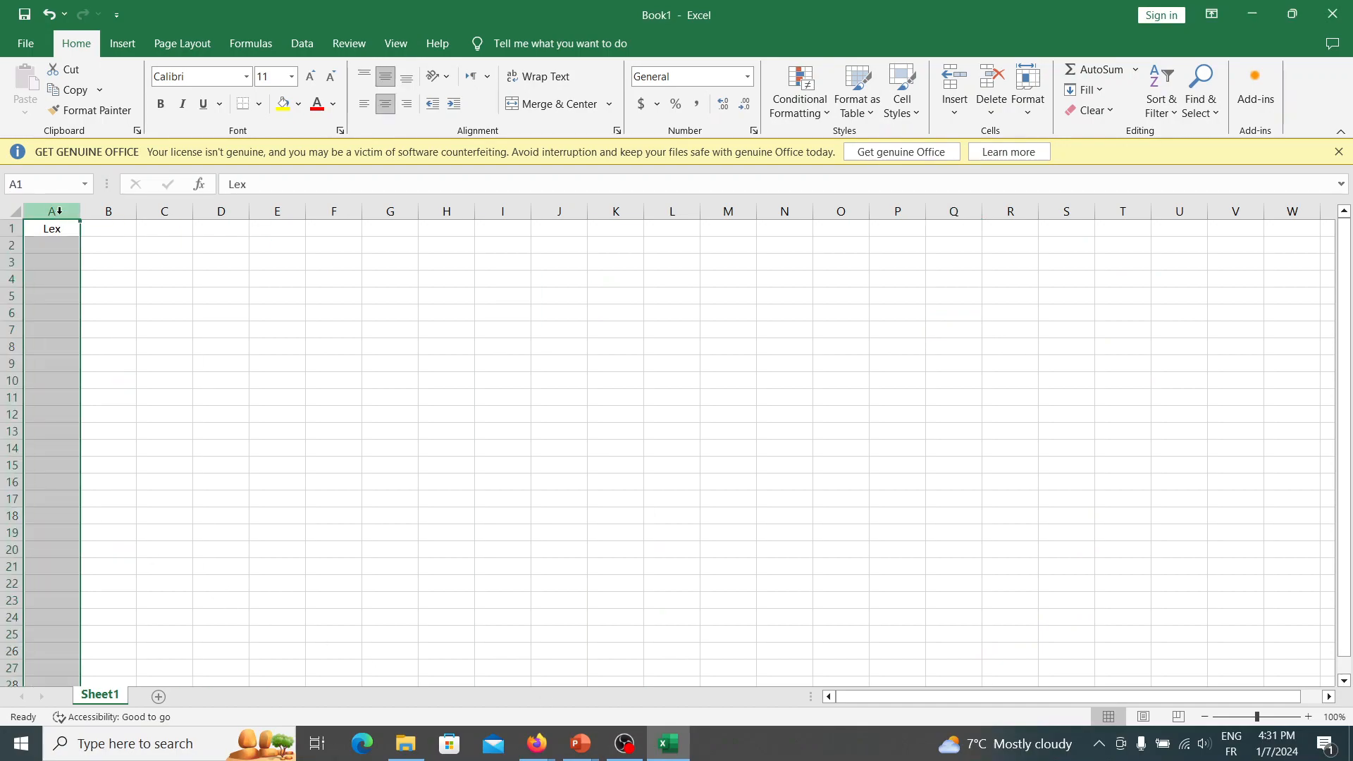
left_click(105, 211)
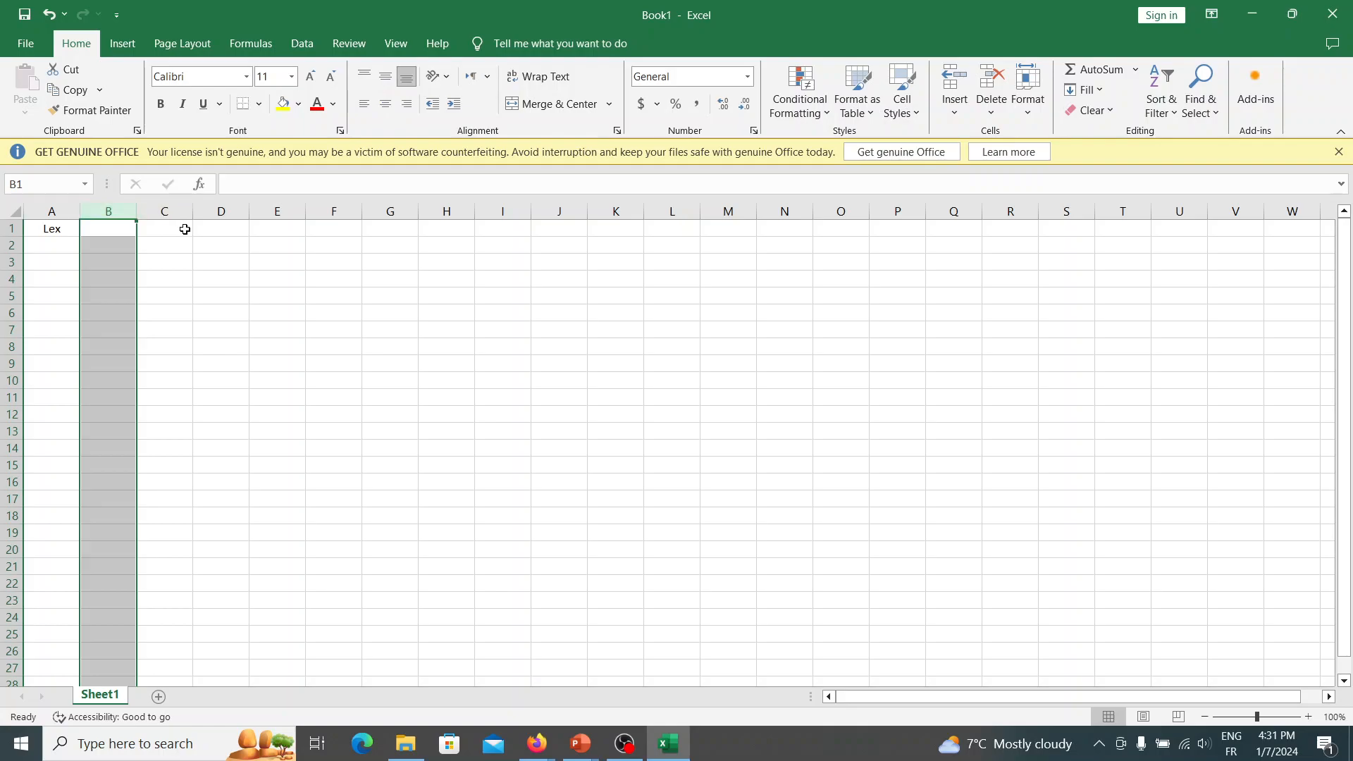
left_click(166, 211)
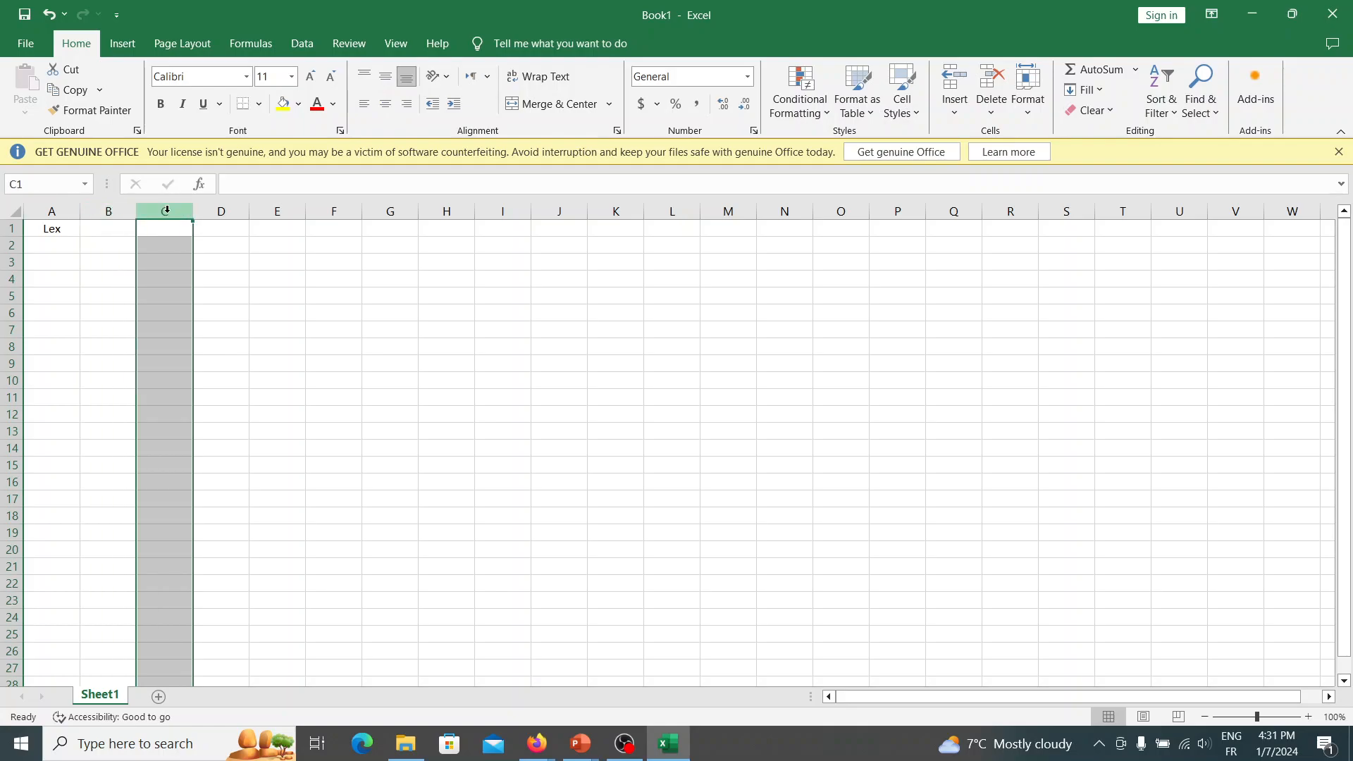
left_click(228, 212)
left_click(280, 210)
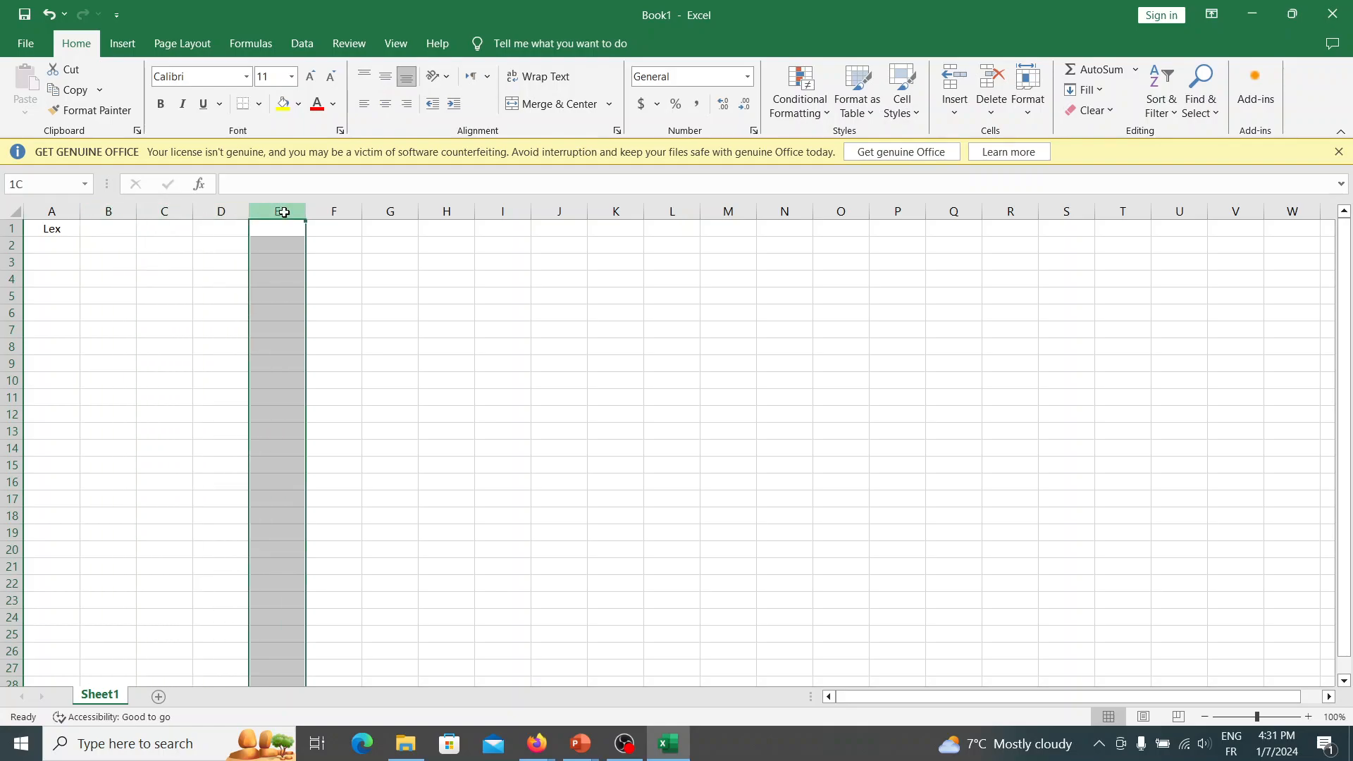
left_click(328, 211)
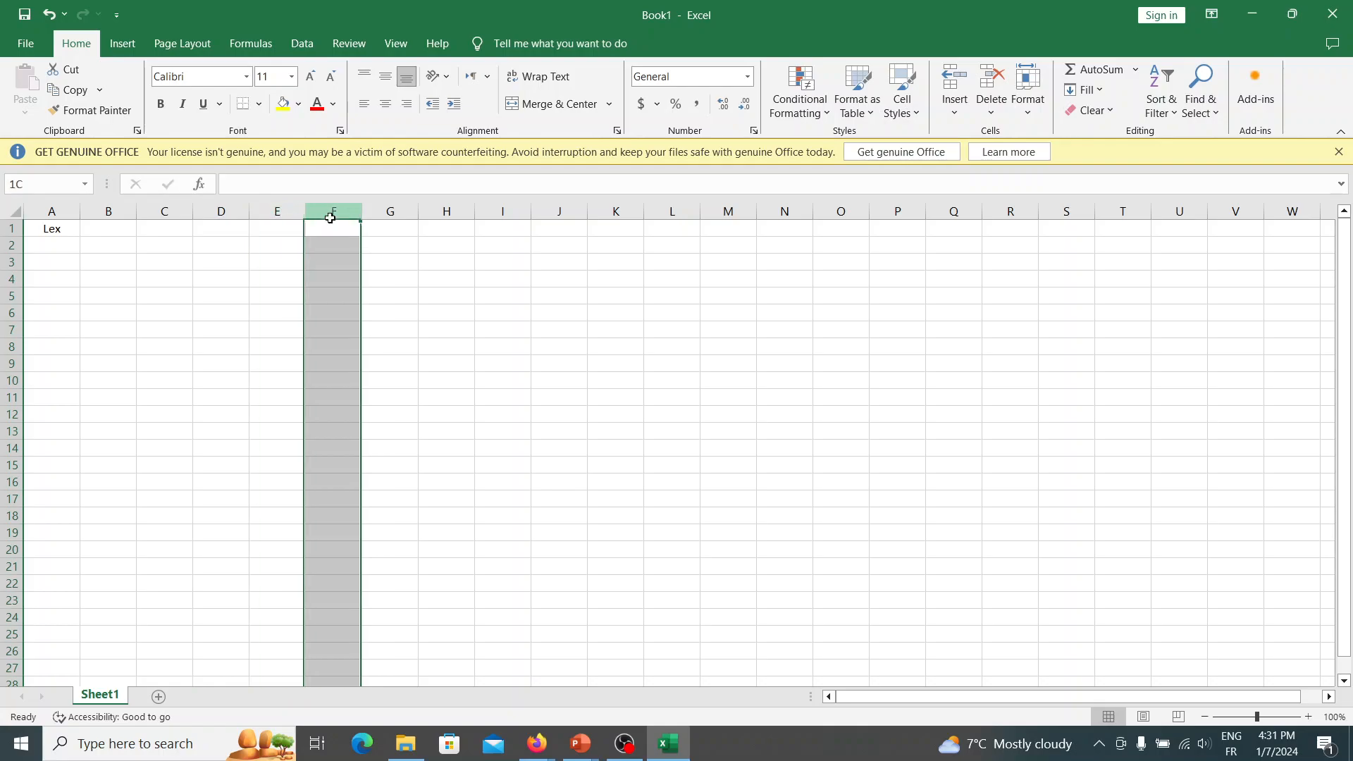
left_click(379, 213)
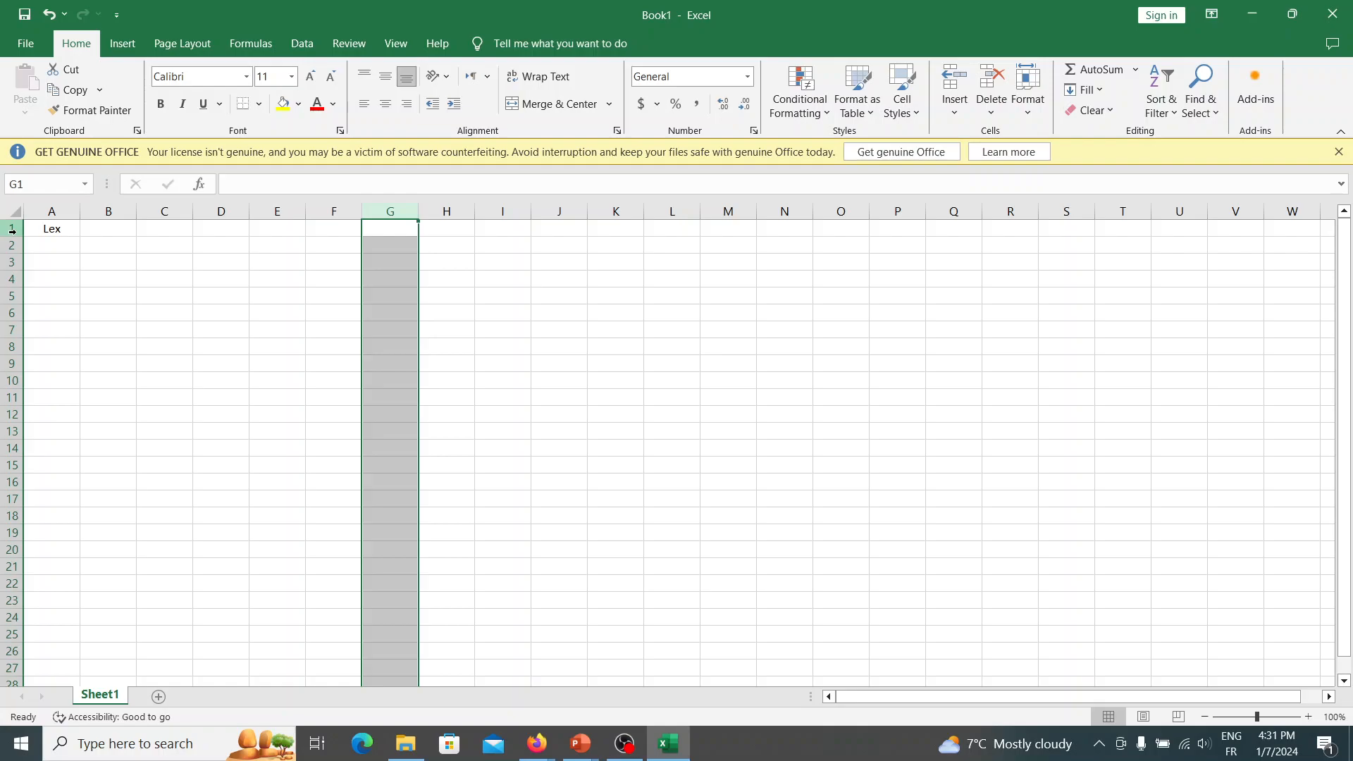
Select the entire rows 1 through 4 one at a time
left_click(12, 230)
left_click(11, 245)
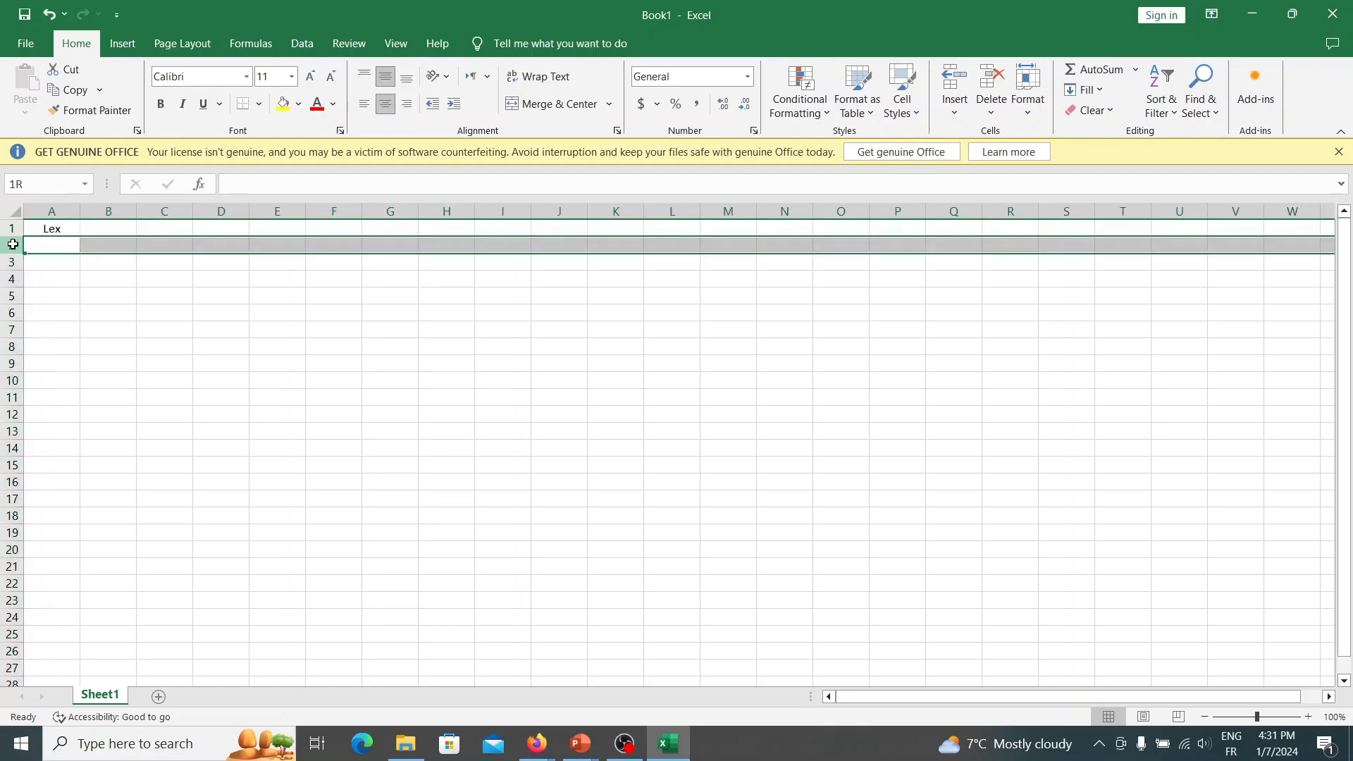
left_click(11, 262)
left_click(12, 279)
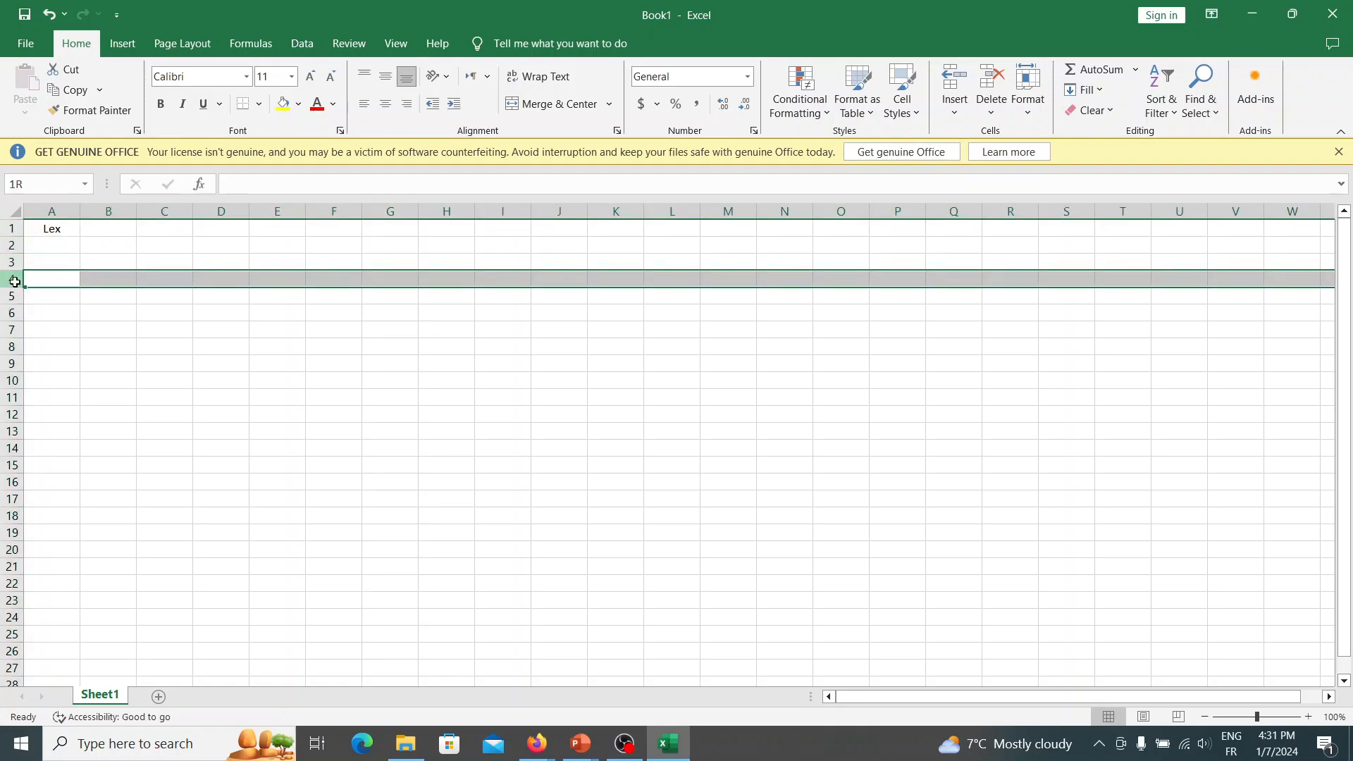
Select all of column B and check how far down the selection extends, then select all of row 3 and deselect it at cell C5
left_click(105, 212)
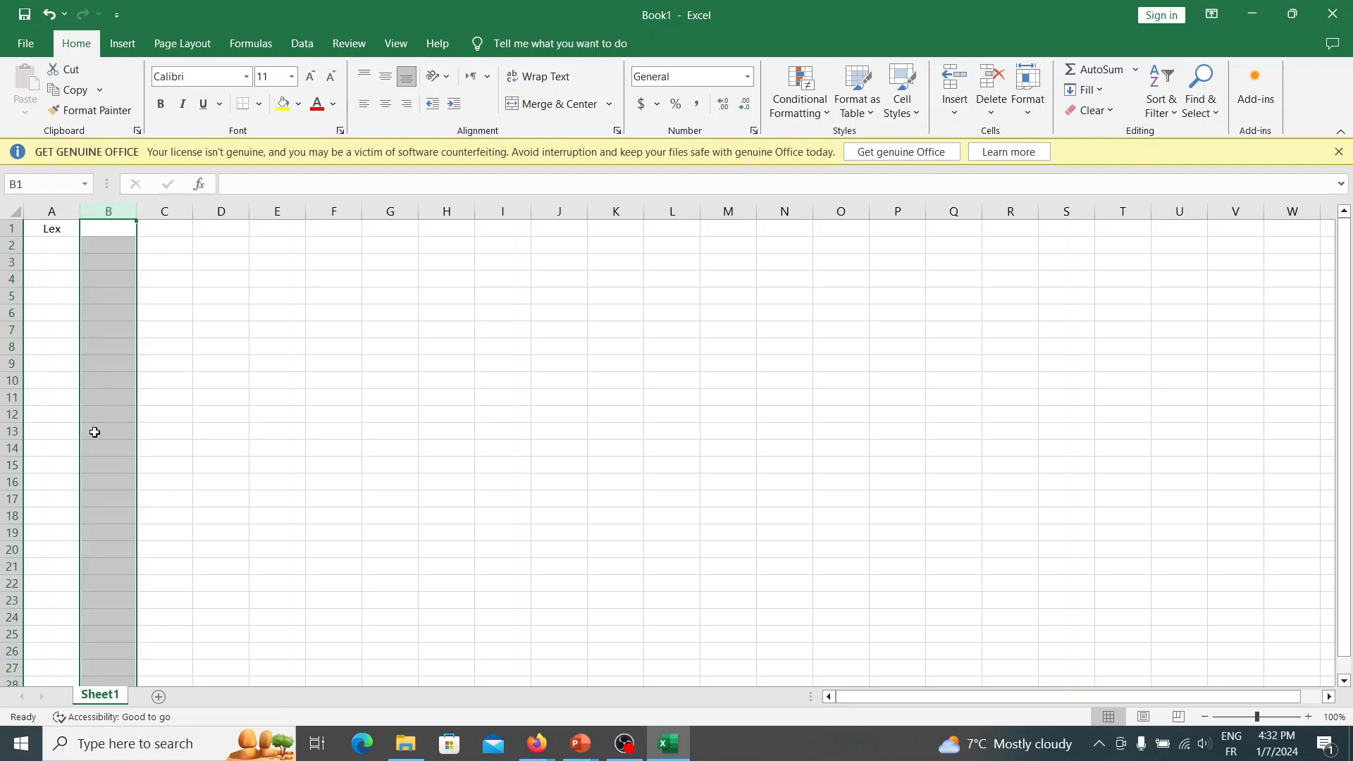
scroll(95, 432, "down", 20)
scroll(94, 432, "up", 11)
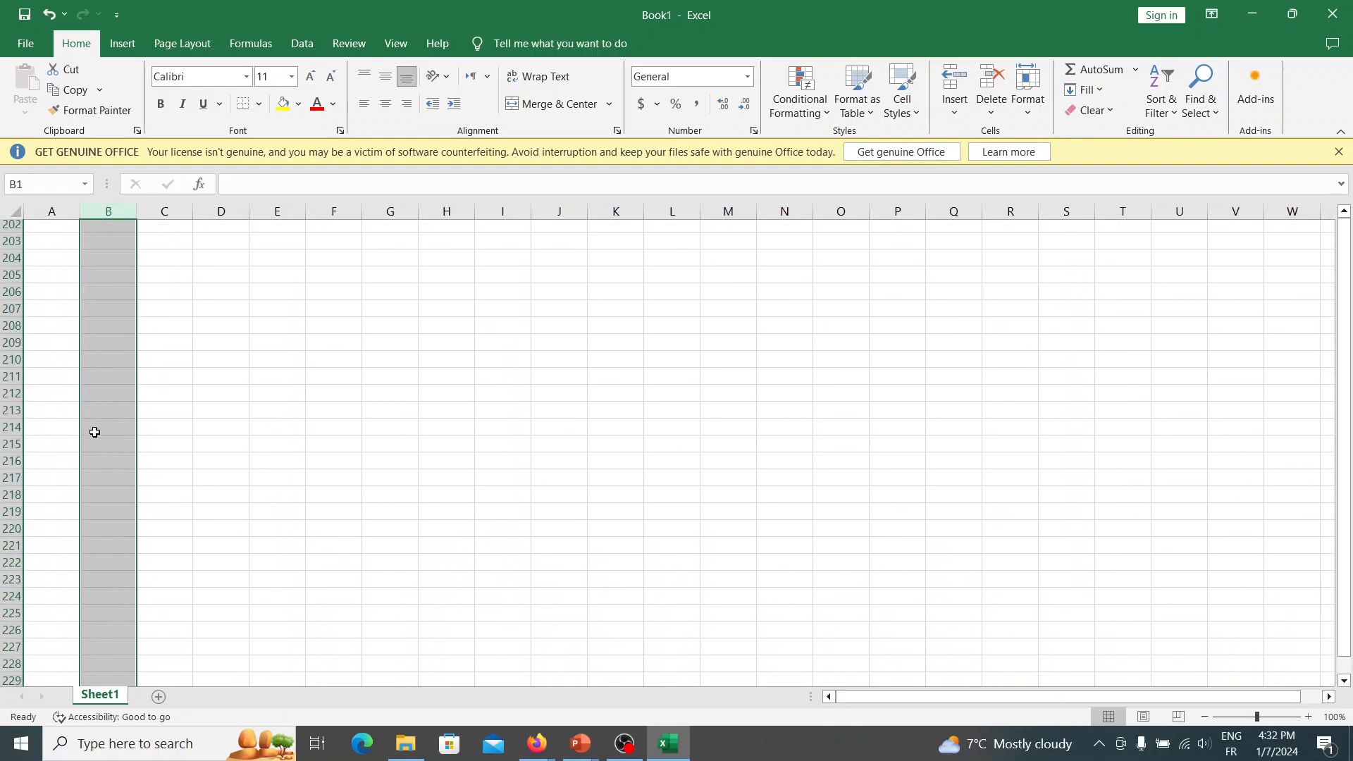
scroll(94, 432, "up", 14)
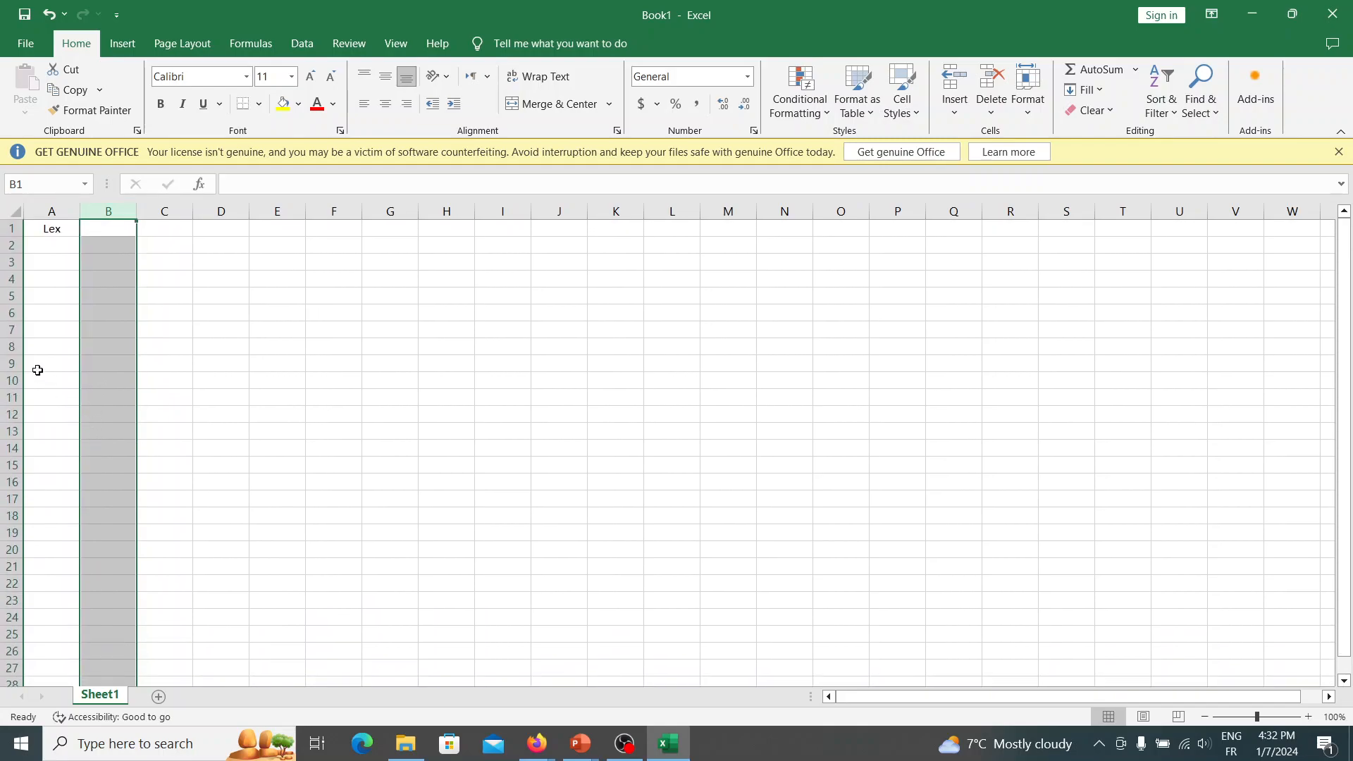
left_click(12, 263)
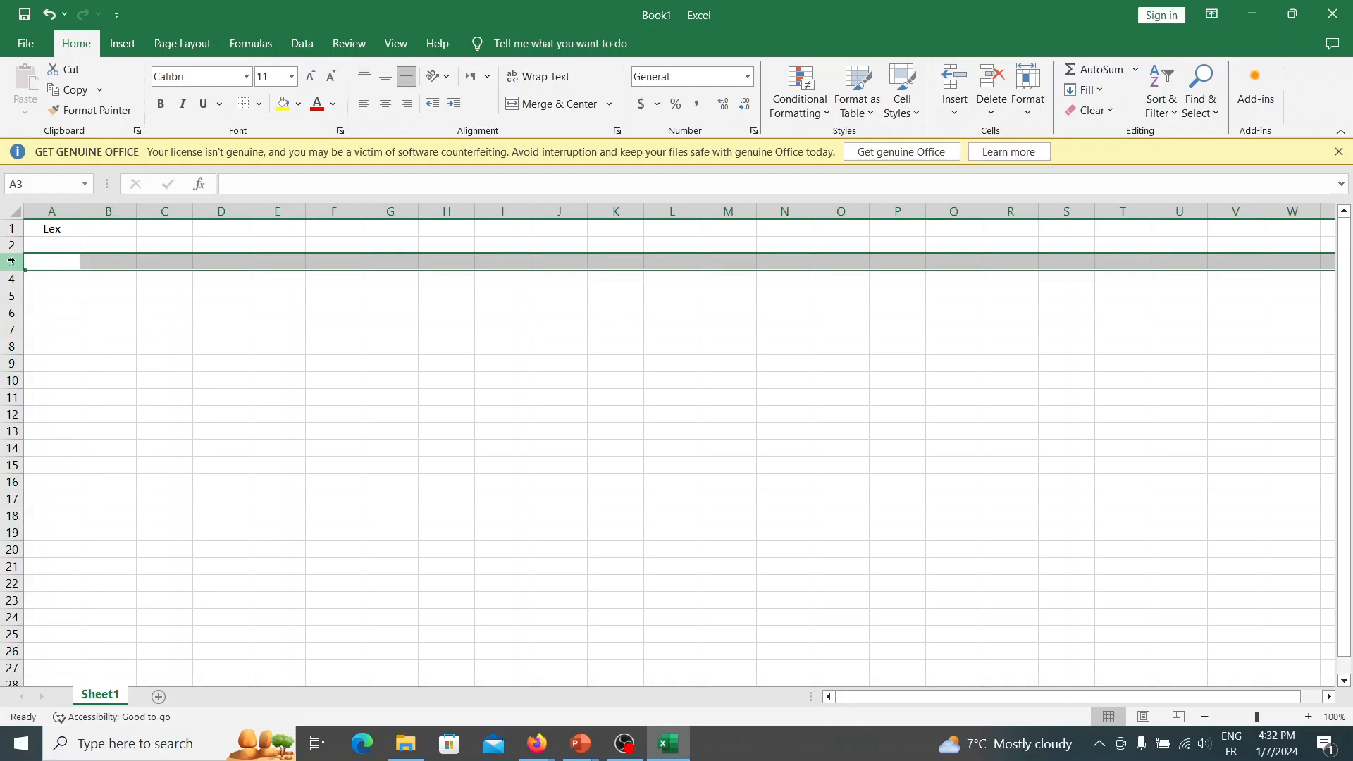
left_click(139, 302)
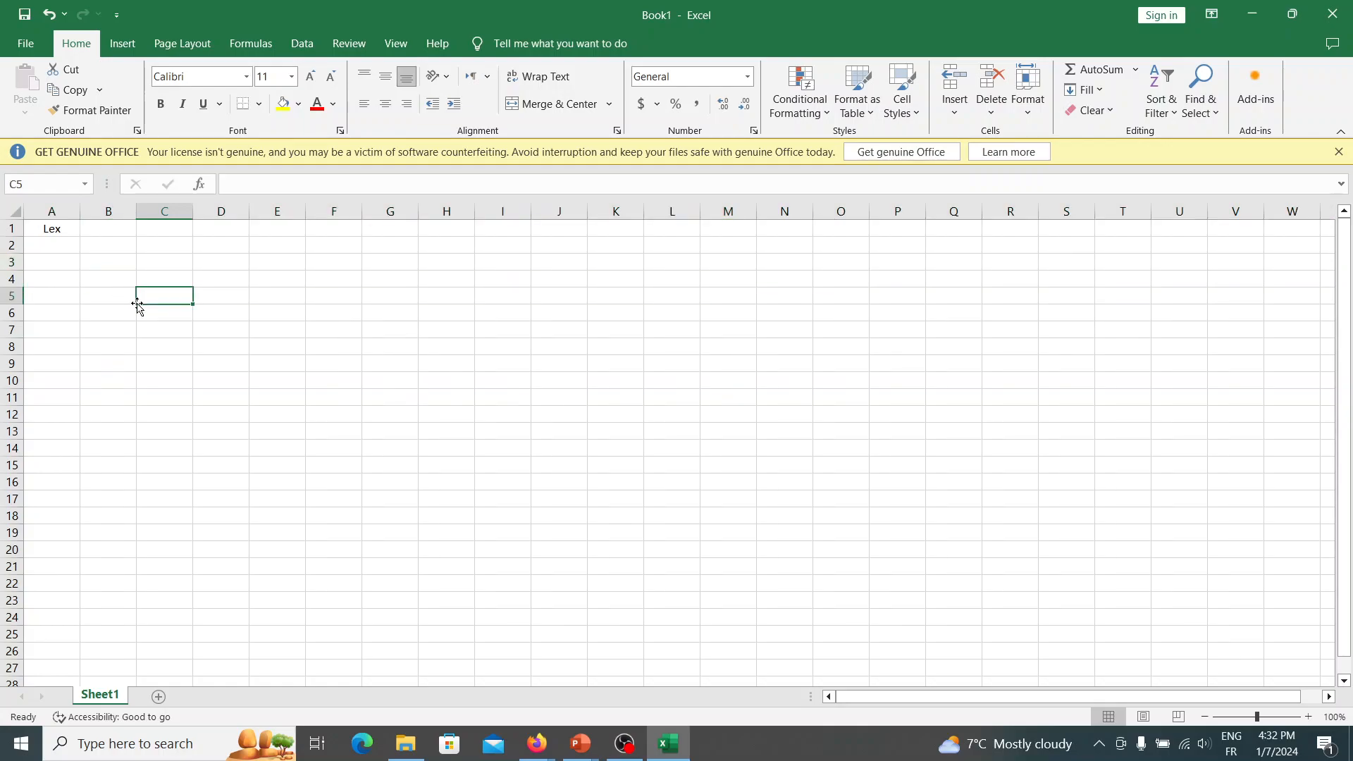
Switch to the PowerPoint slide show and reveal the fourth bullet, about selecting an entire column or row
mouse_move(583, 744)
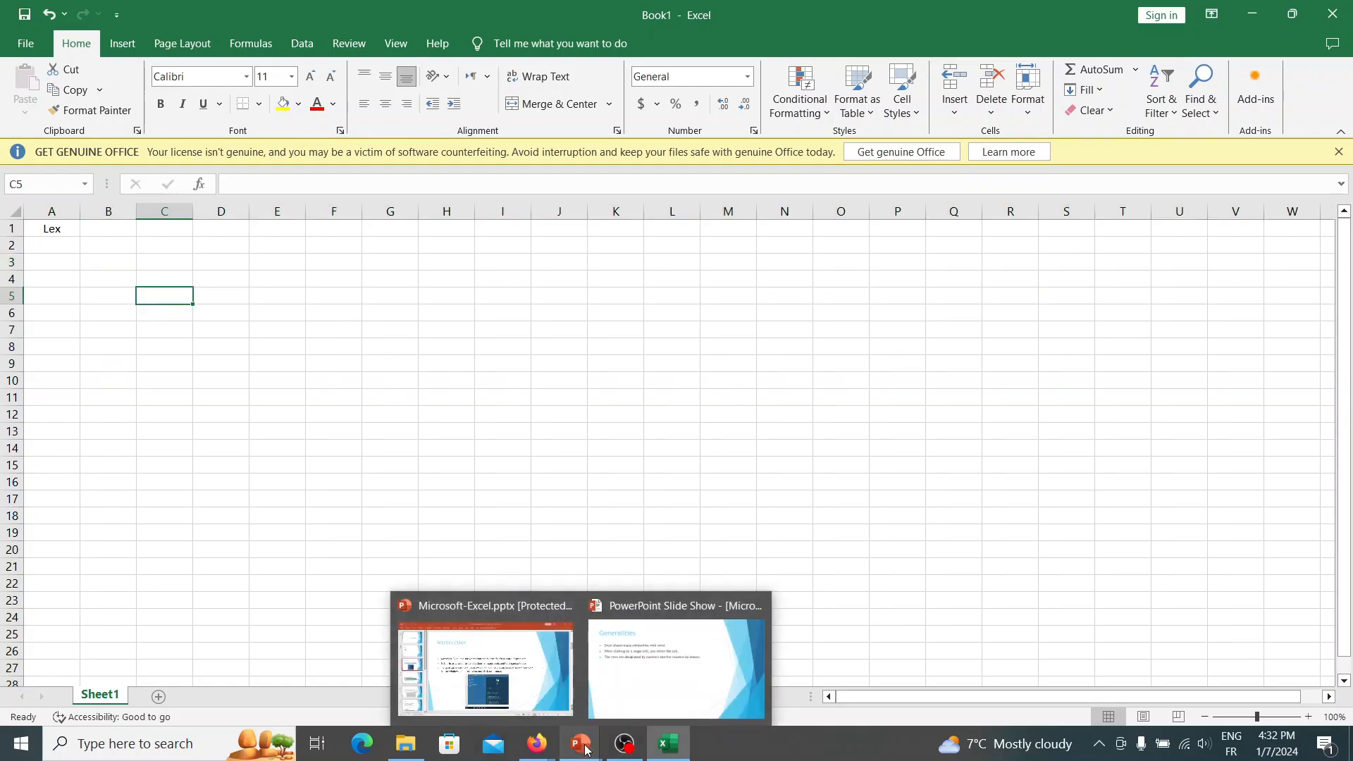
left_click(668, 652)
key("Right")
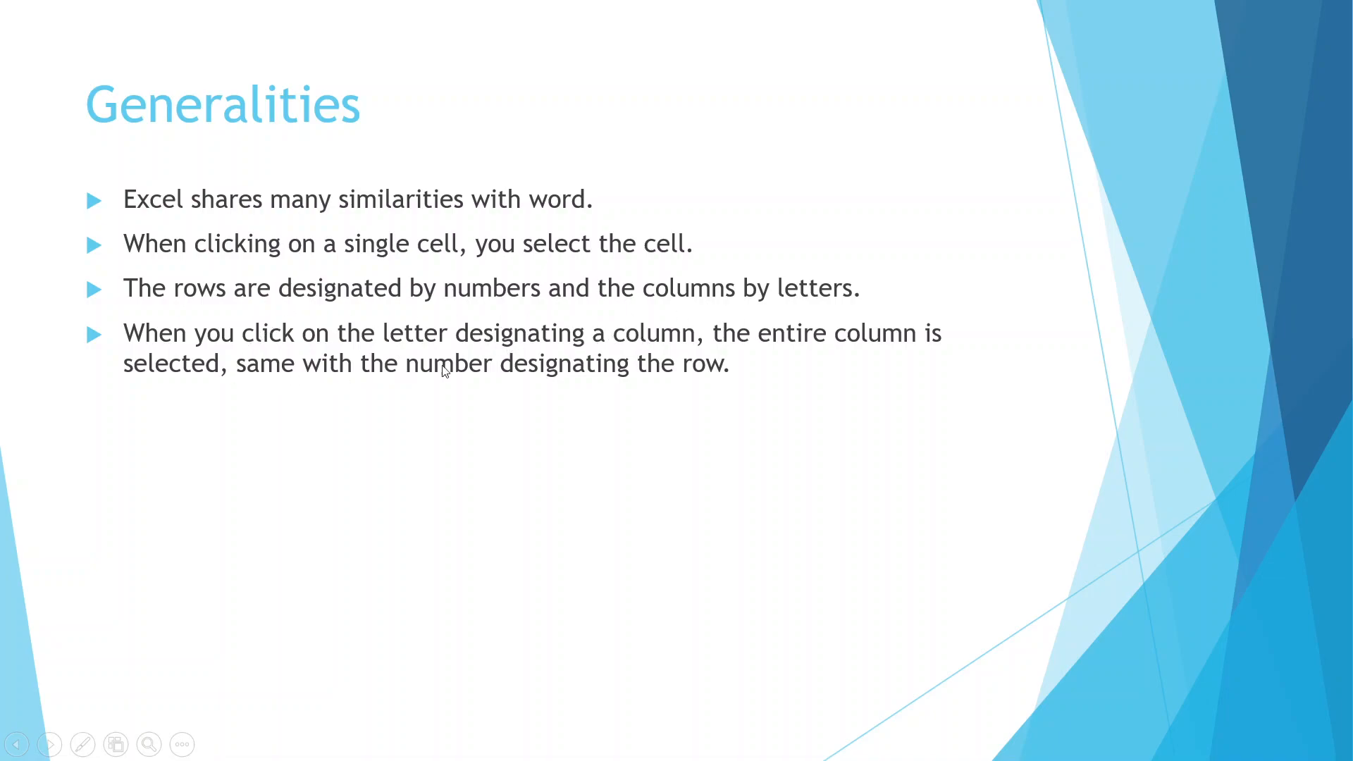
Reveal the Excel ribbon picture on the slide and the callout about the layout and options similar to Microsoft Word
left_click(628, 370)
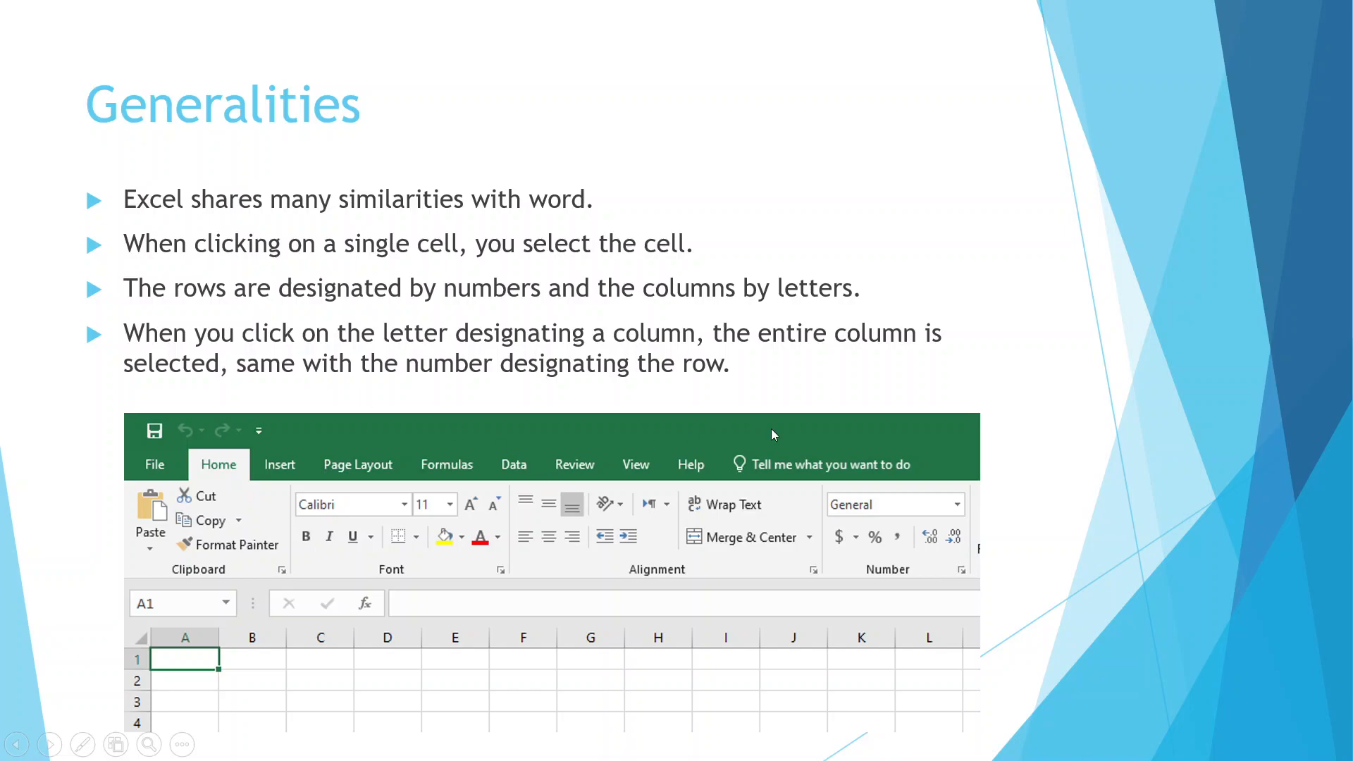
left_click(384, 564)
left_click(384, 564)
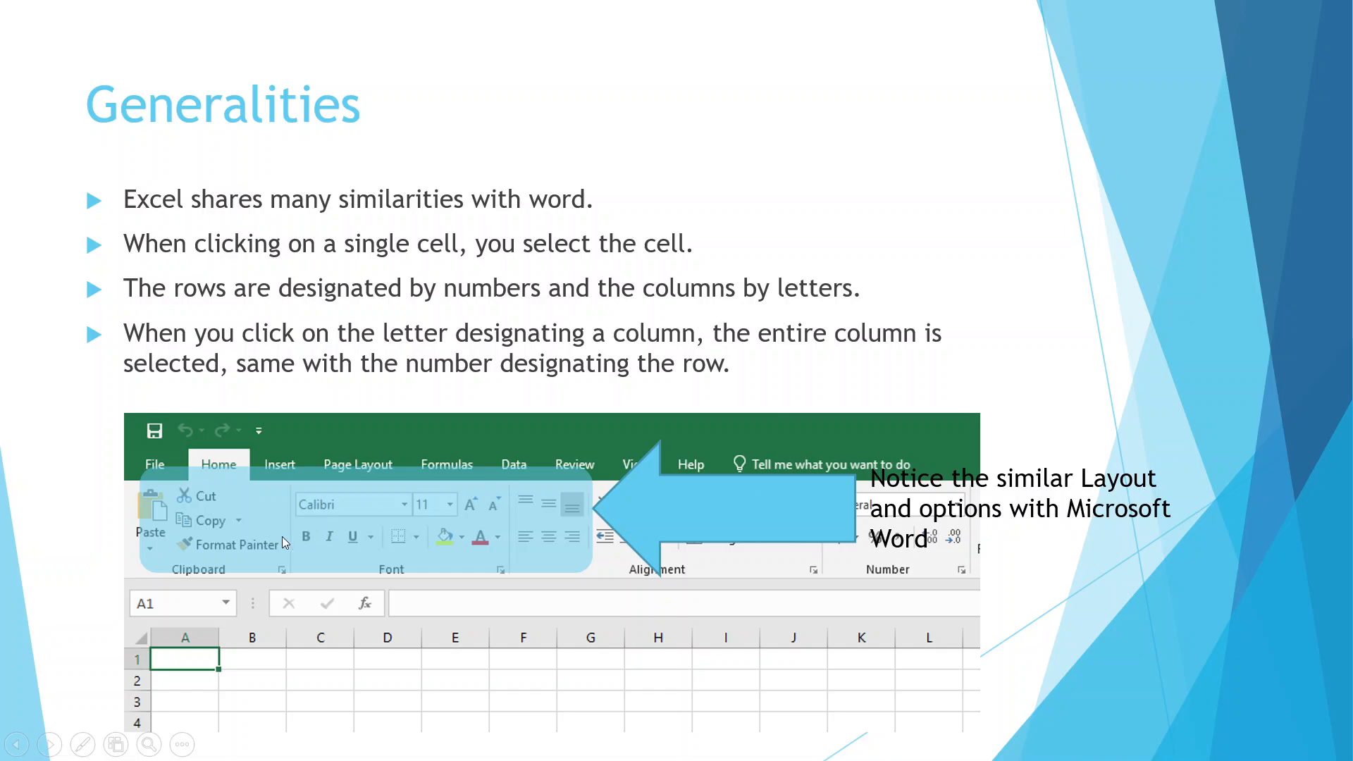
Advance to the following Generalities slide and reveal the bullet on selecting multiple cells with its example picture
left_click(594, 574)
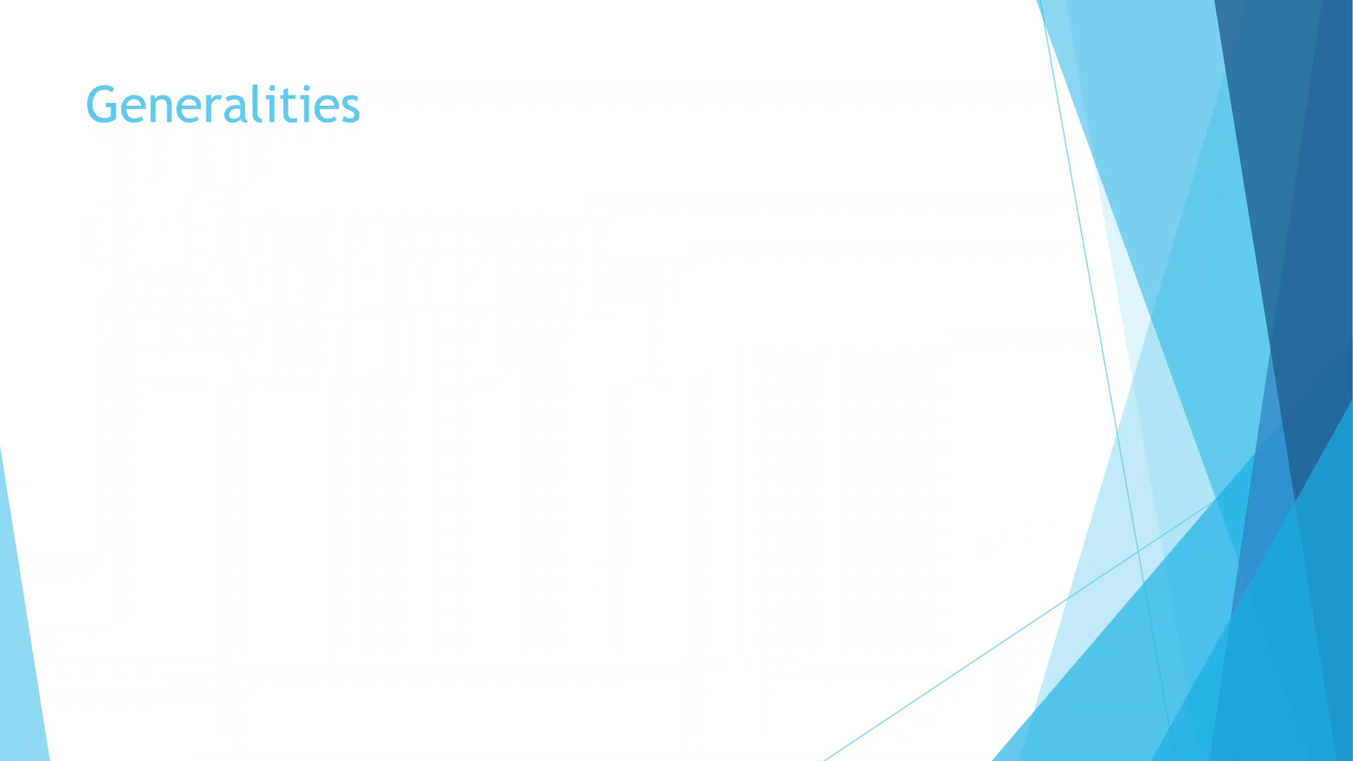
key("Right")
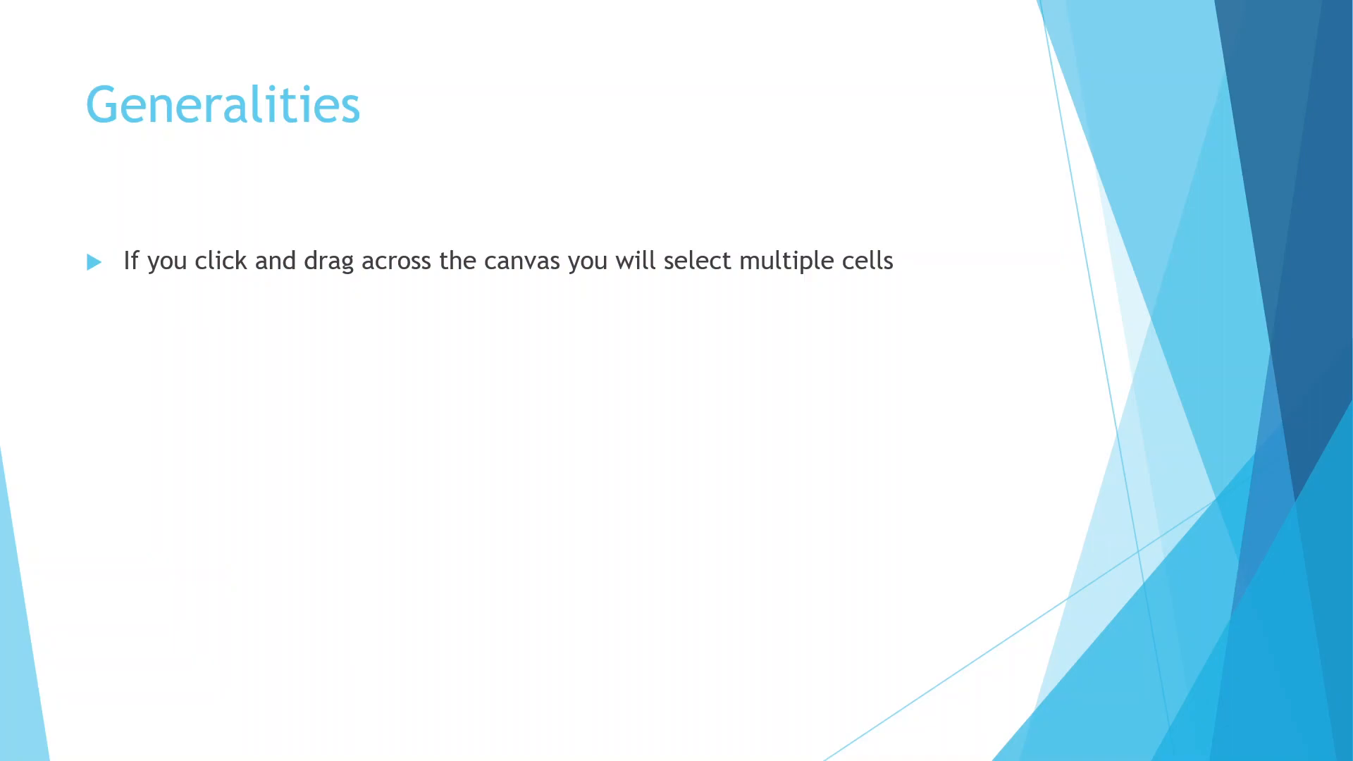
key("Right")
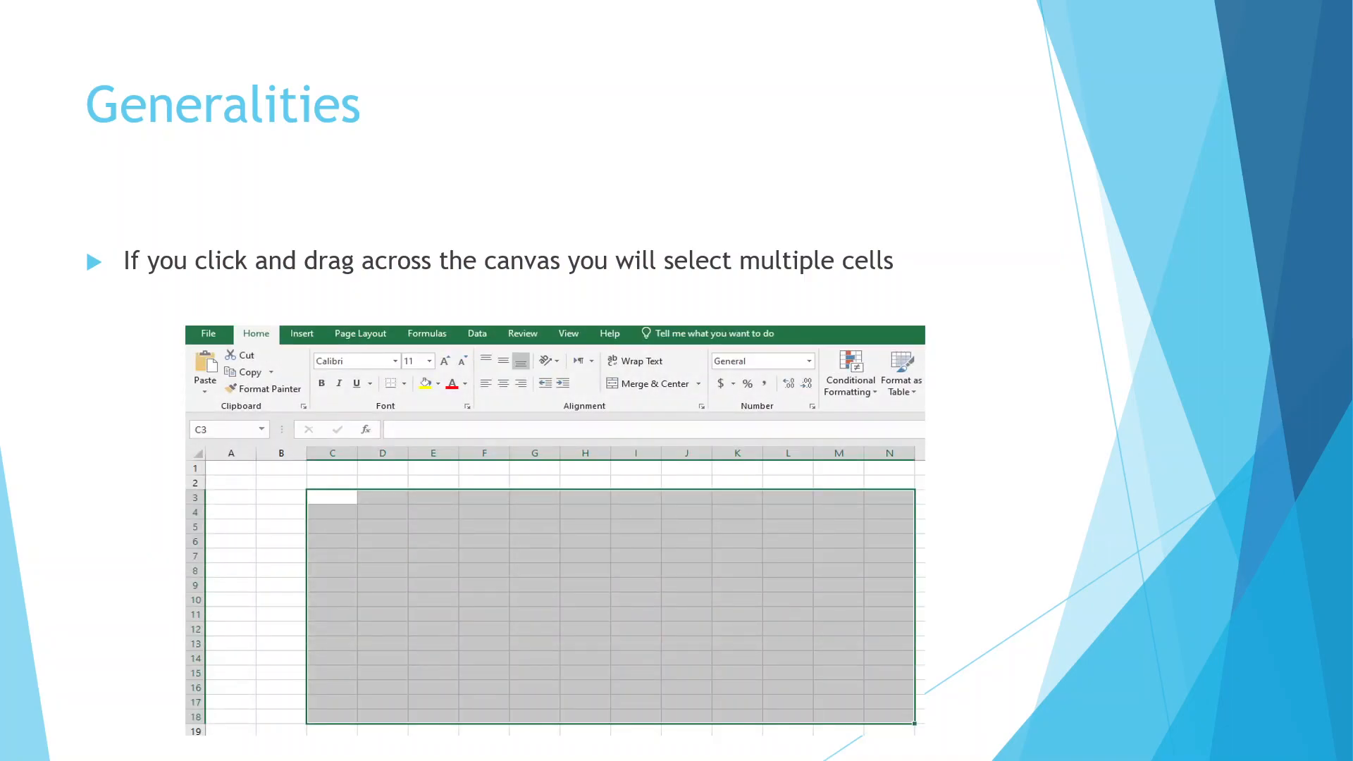
Switch back to Excel and select the block of cells B3:L23
key("super")
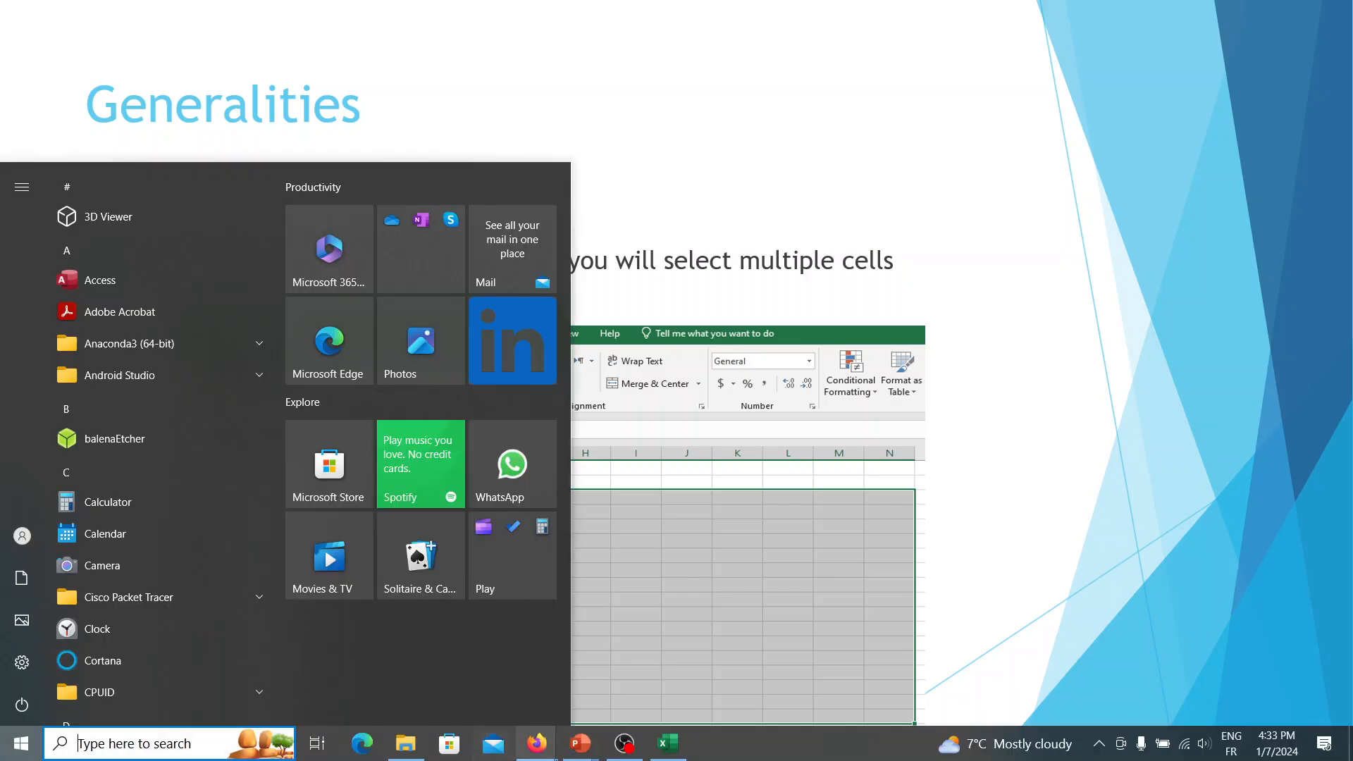
left_click(661, 748)
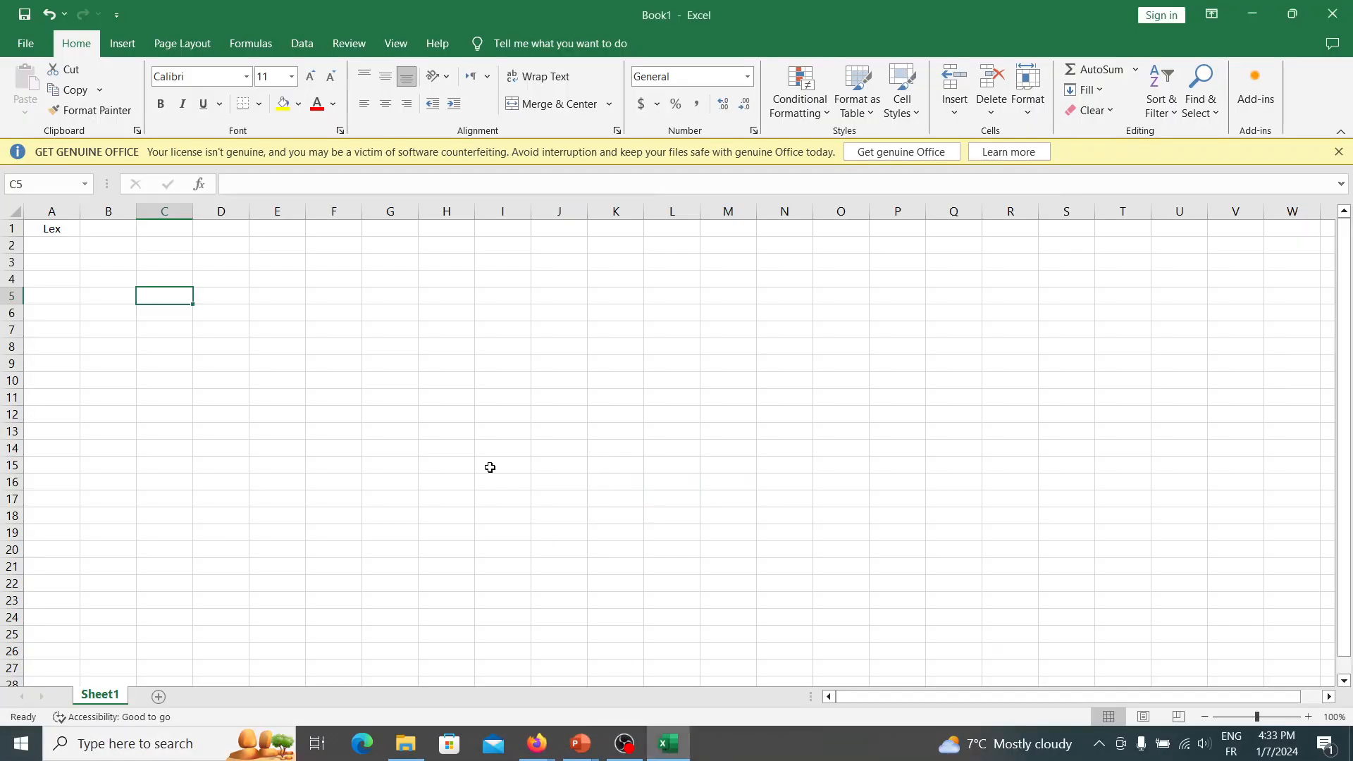
left_click(123, 265)
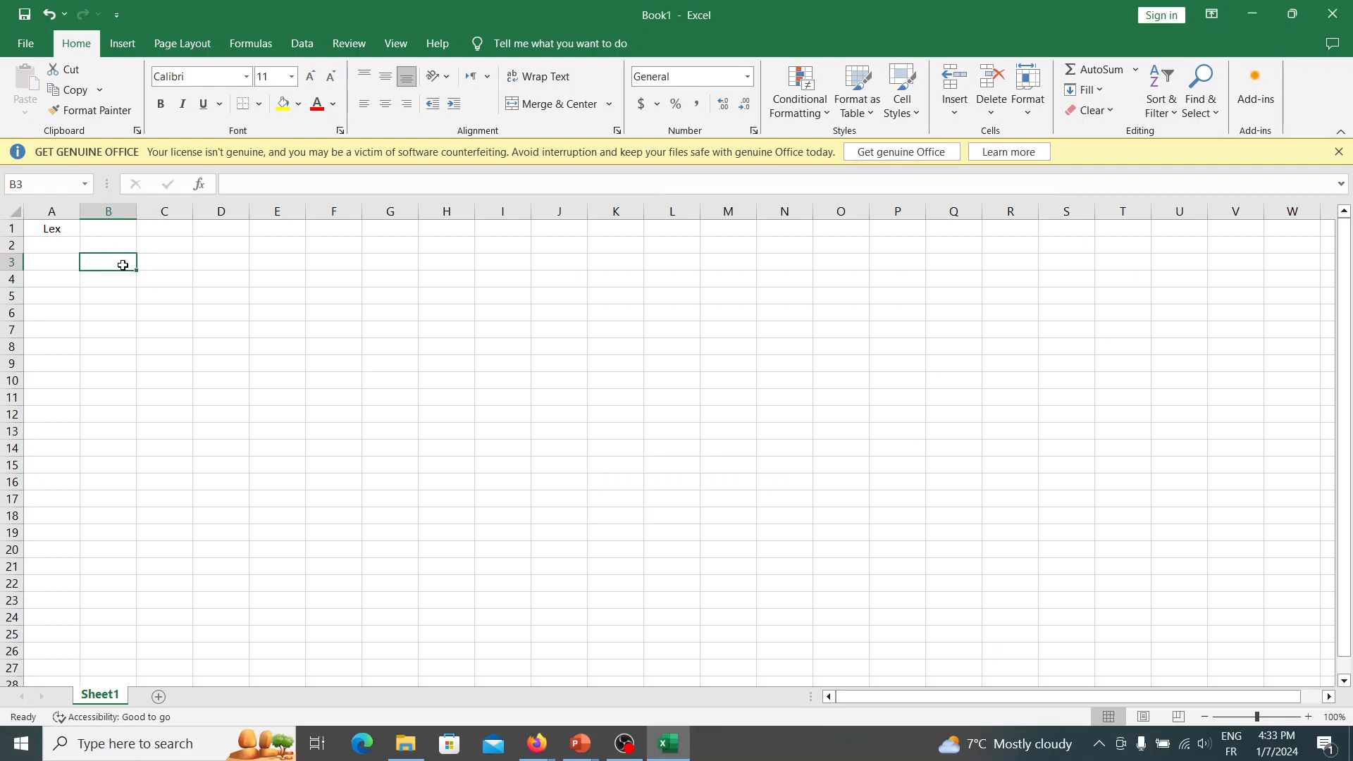
left_click_drag(133, 266, 656, 597)
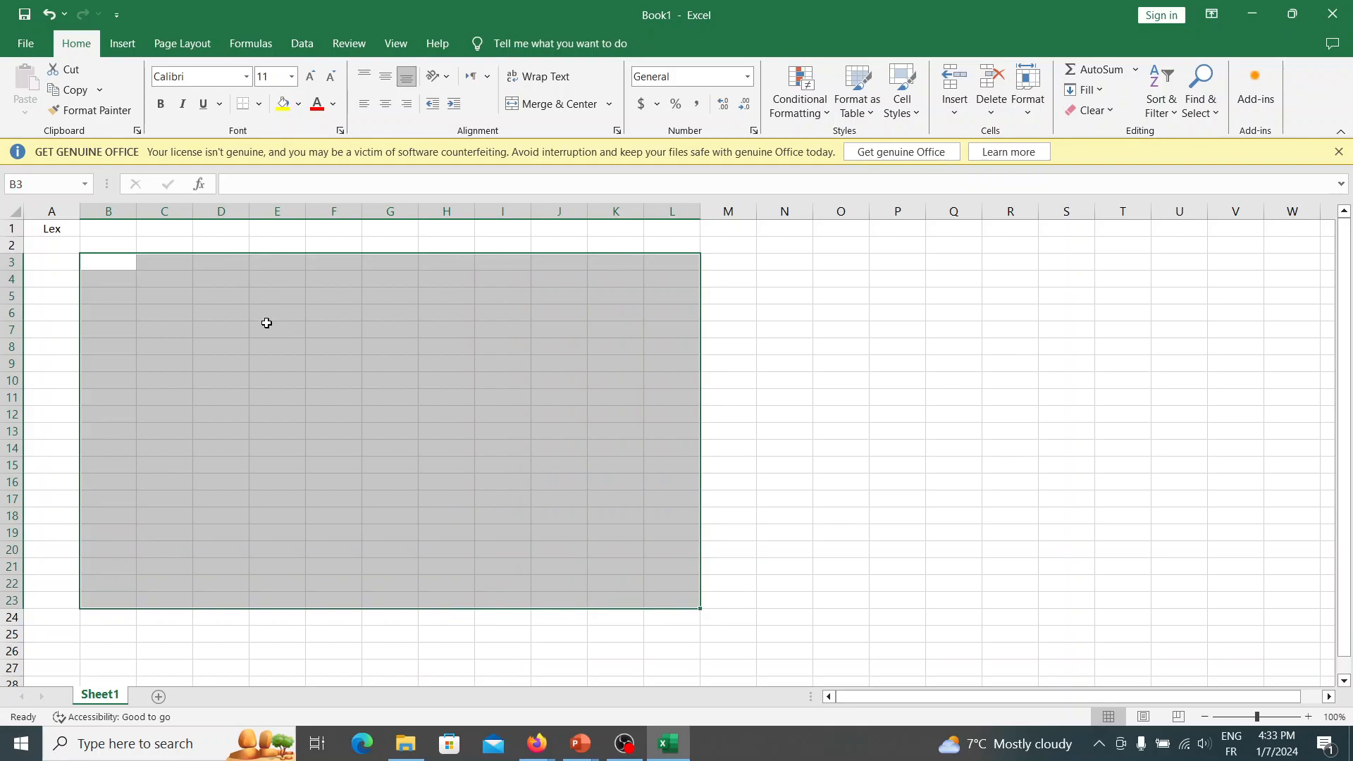
Select another block of cells in the middle of the sheet, extending it leftward to column E, then select the single cell K26
left_click(761, 470)
left_click_drag(761, 470, 271, 548)
left_click(625, 629)
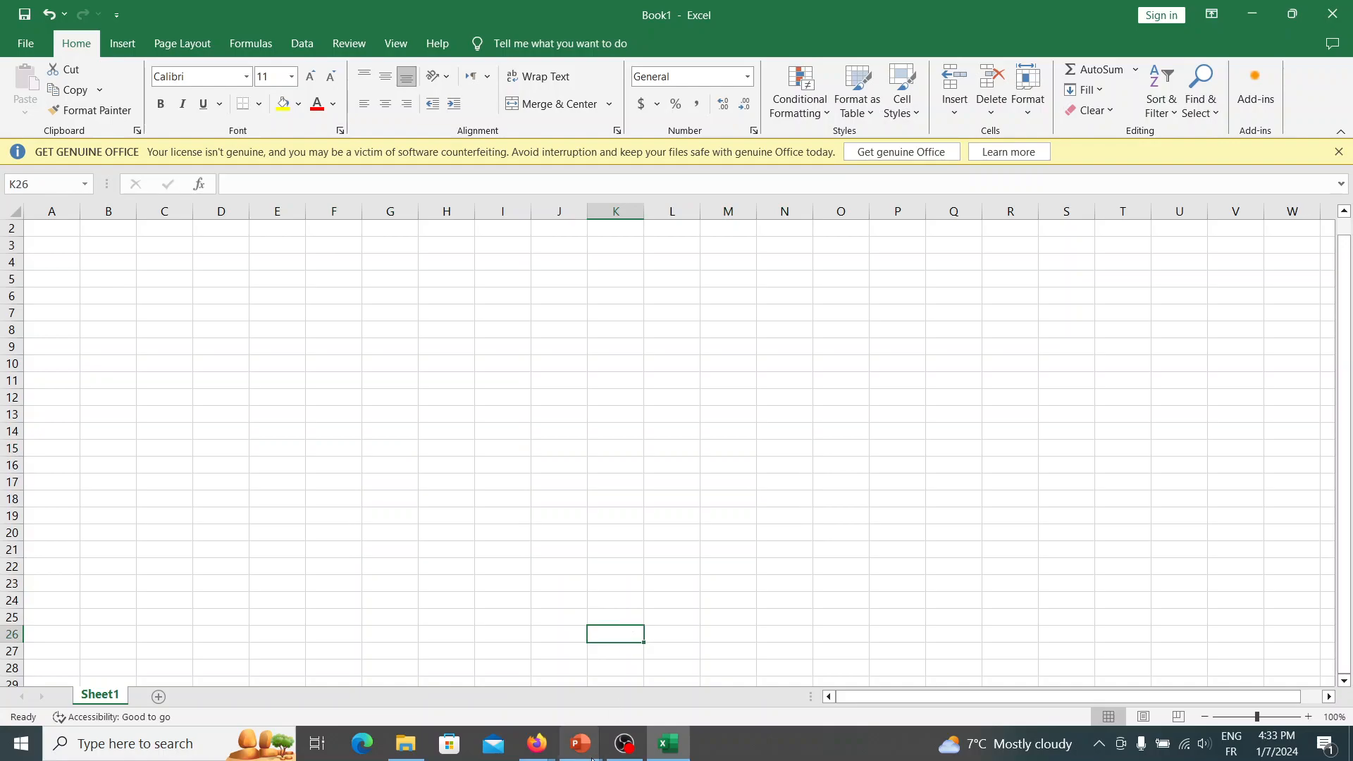
Switch to the PowerPoint slide show and reveal the Merge & Center callout beside the selected cells picture
mouse_move(592, 756)
left_click(635, 642)
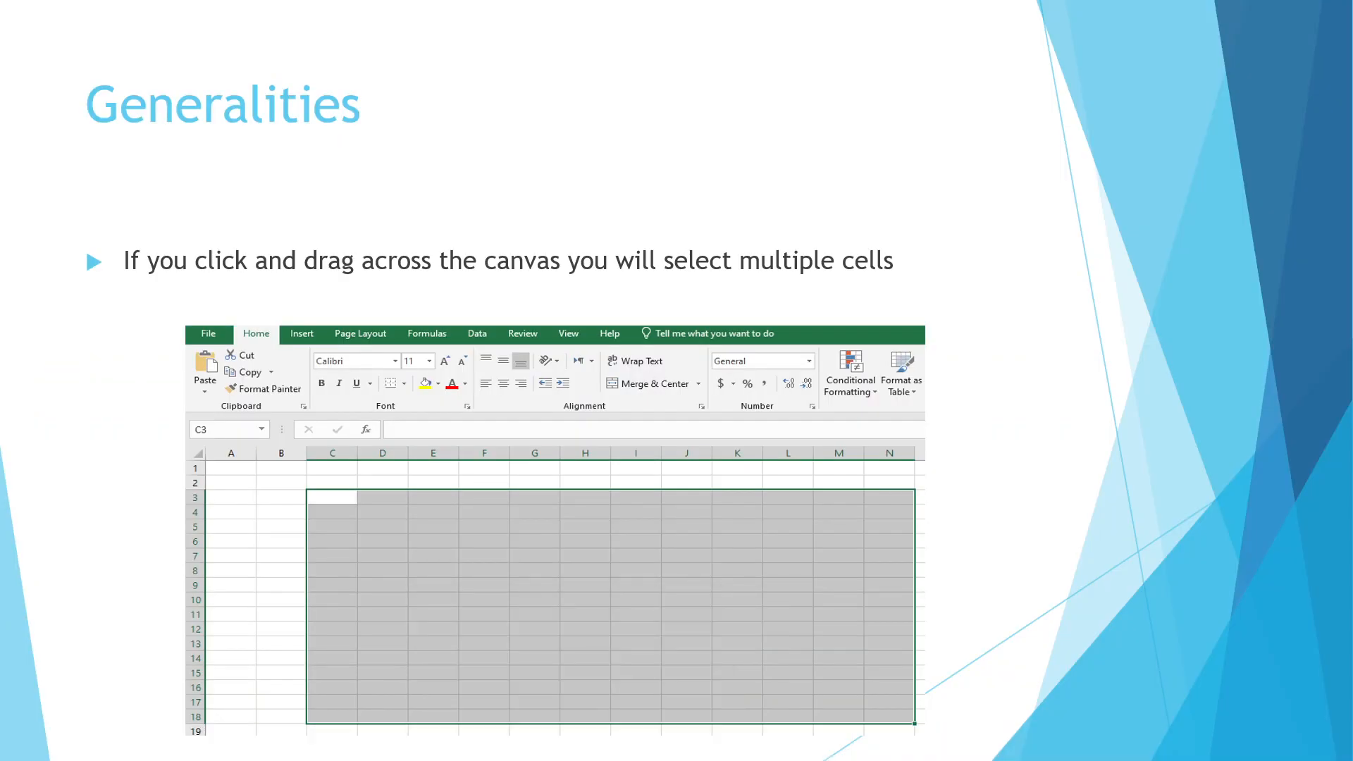
key("Right")
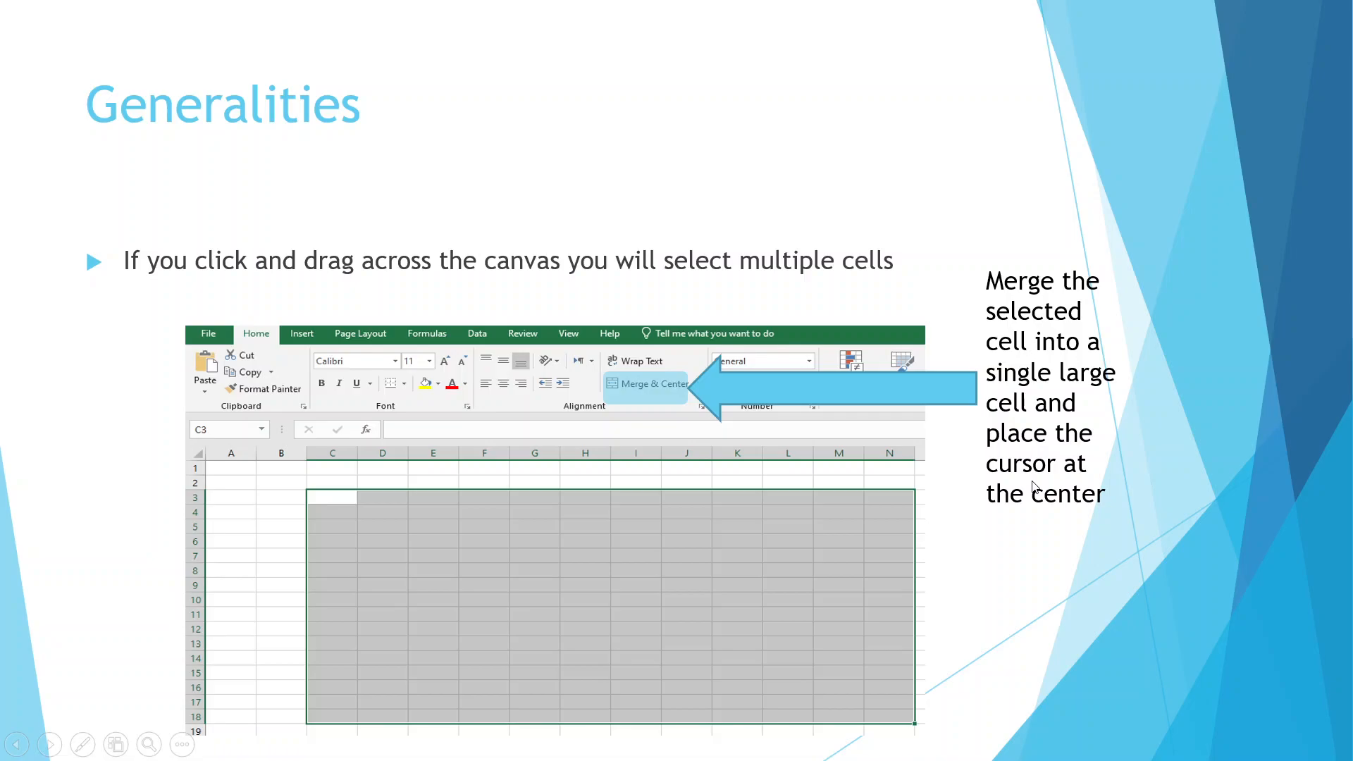
Switch to Excel, select the block F7:J13, and apply Merge & Center to it
key("super")
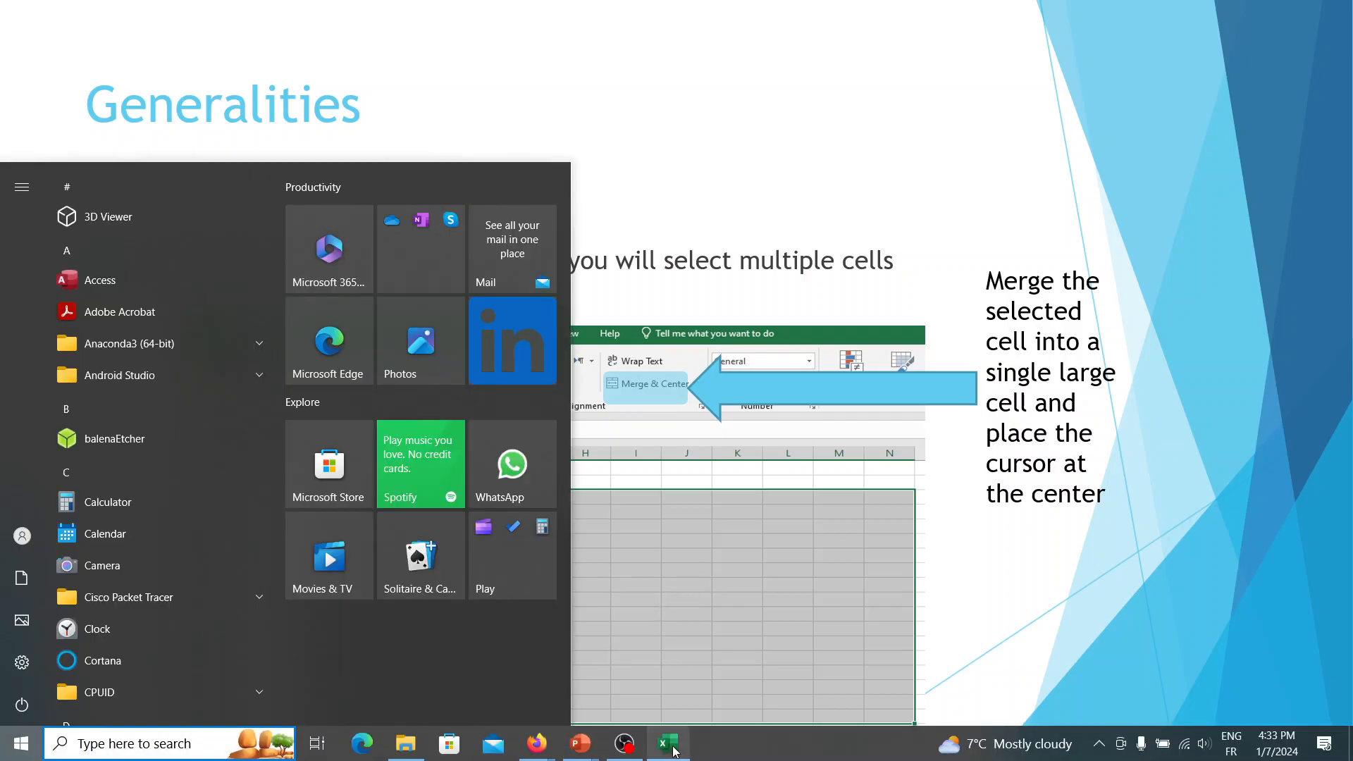
mouse_move(695, 754)
left_click(681, 681)
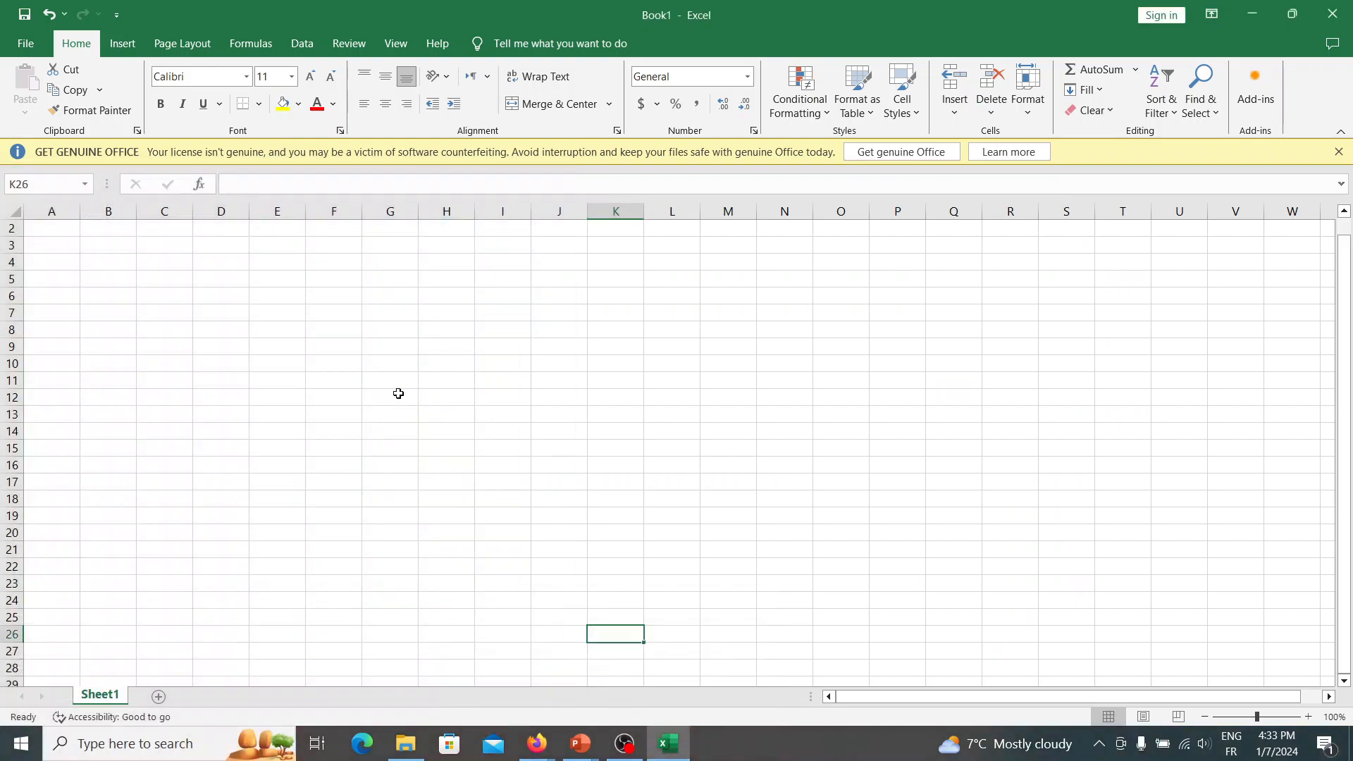
left_click(342, 307)
left_click_drag(341, 308, 534, 422)
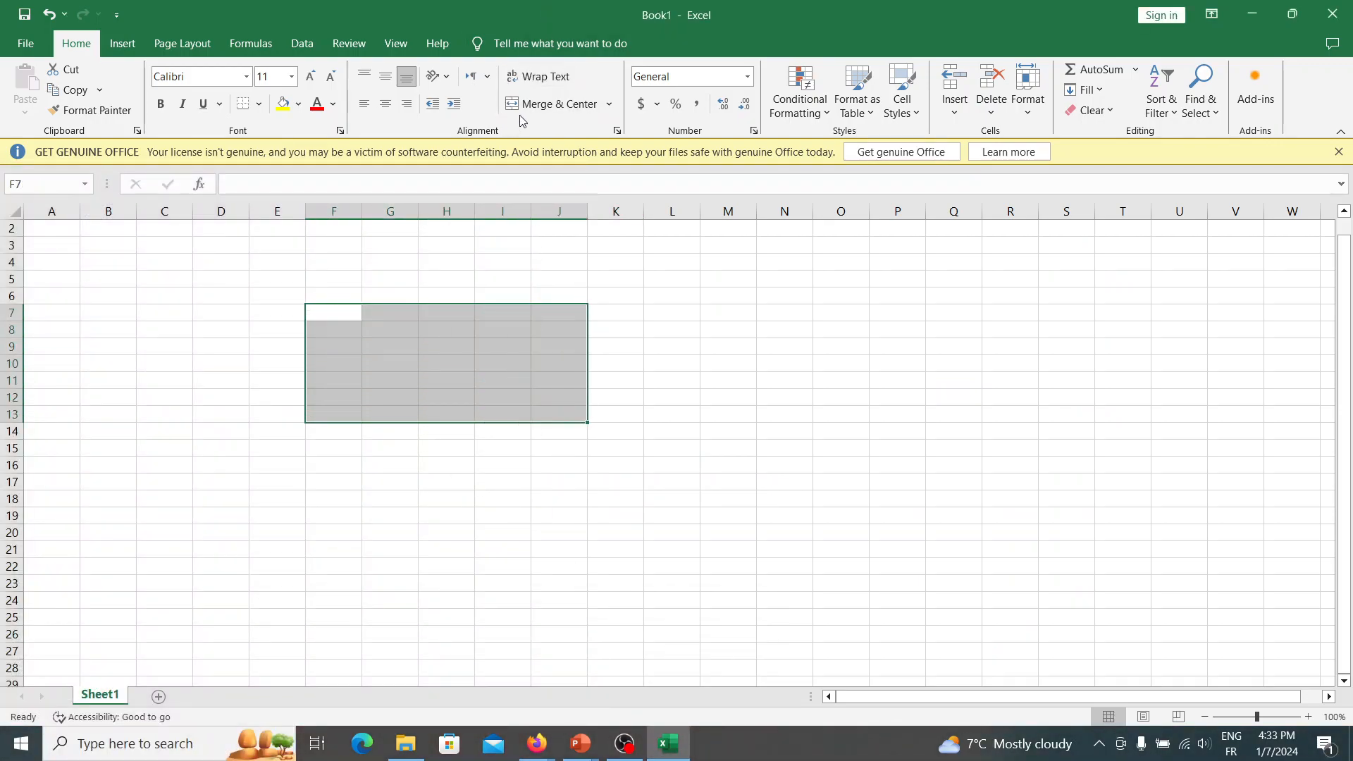
left_click(568, 103)
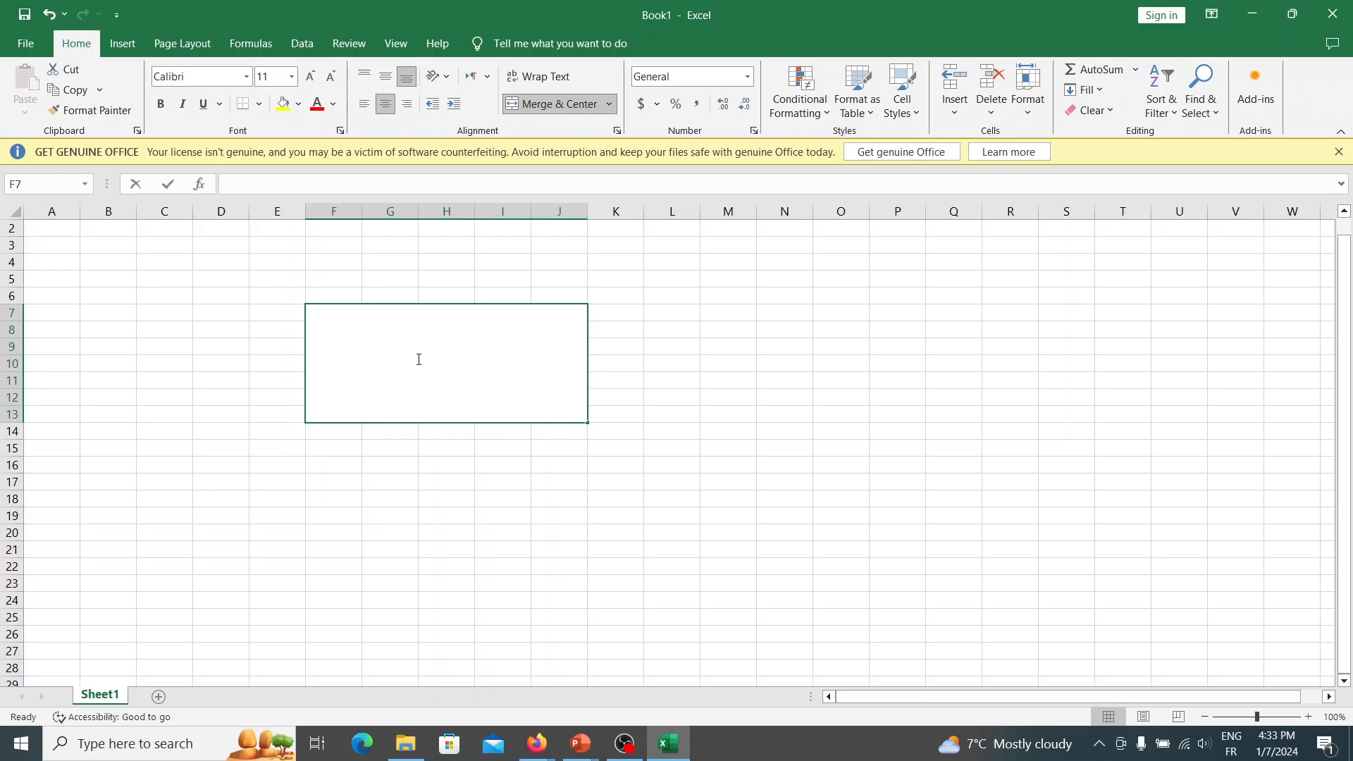
Start entering text in the merged cell F7 with the letter k, then erase it
double_click(418, 359)
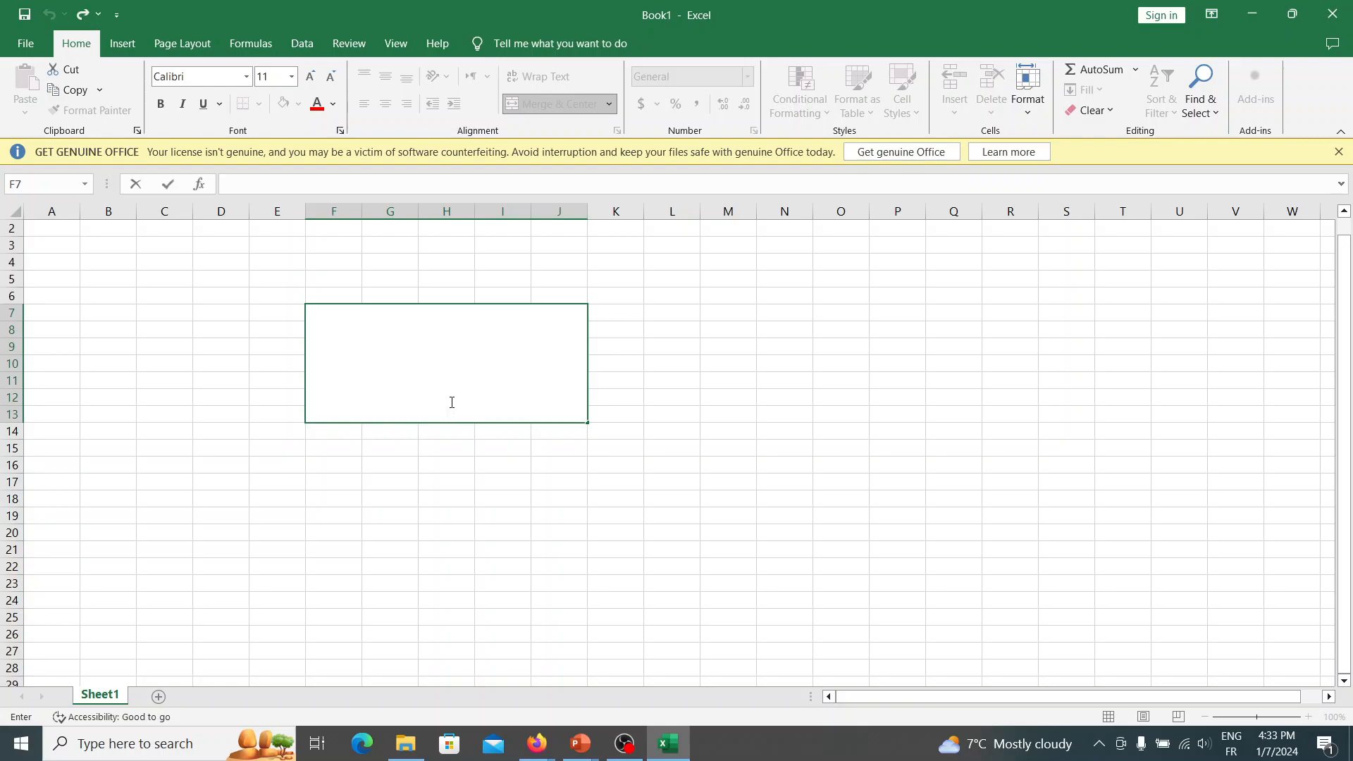
type("k")
key("BackSpace")
key("BackSpace")
Leave the merged cell by selecting G3, and dismiss the Get Genuine Office notice
left_click(50, 3)
left_click(392, 240)
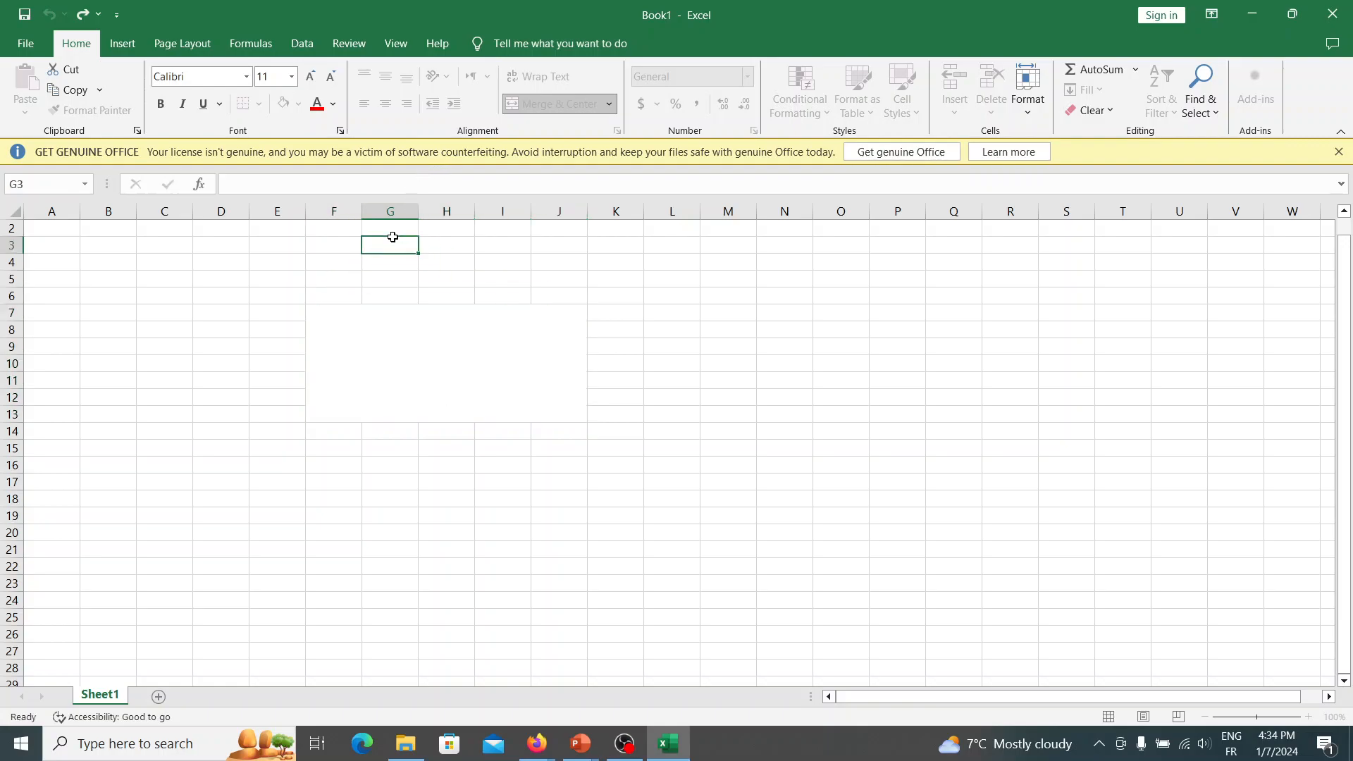
left_click(1339, 151)
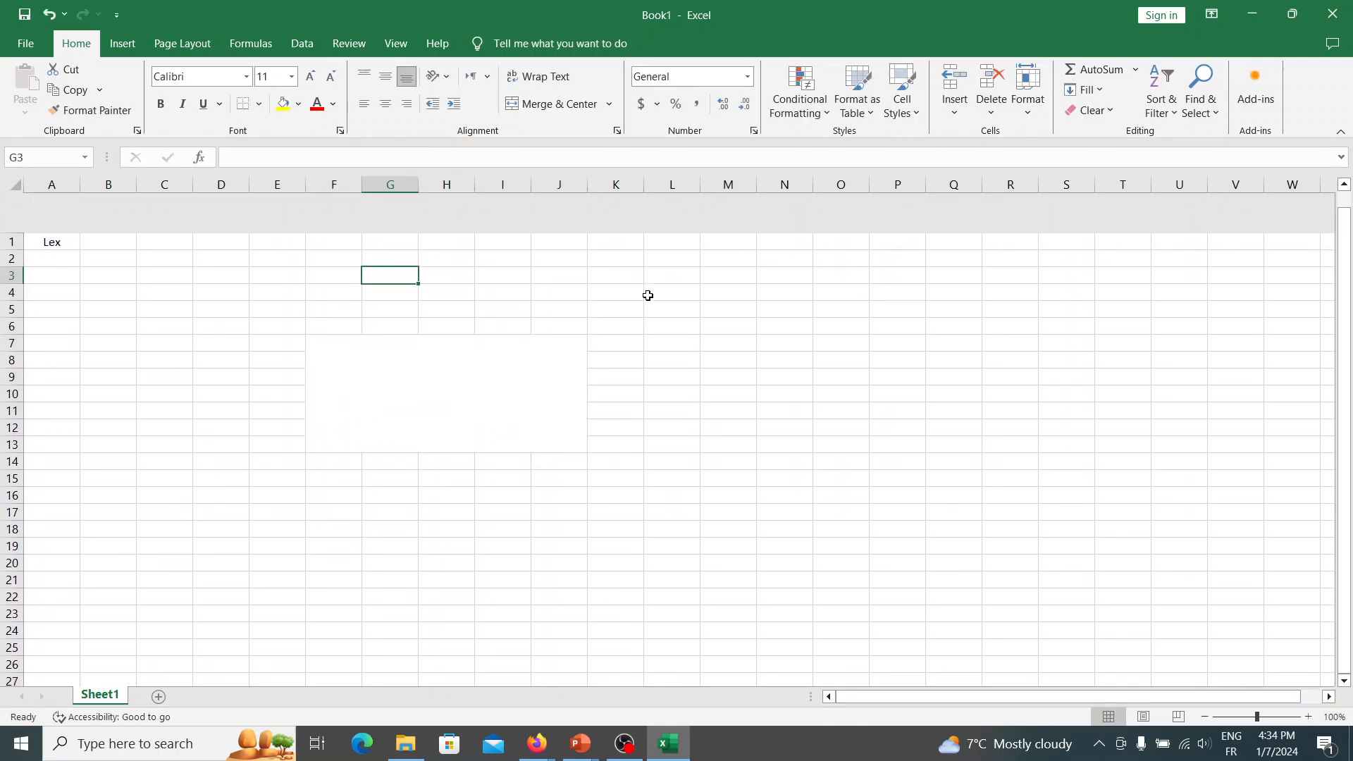
Undo the merge of F7:J13 and the alignment changes on cell A1, then select cell I9
left_click(49, 17)
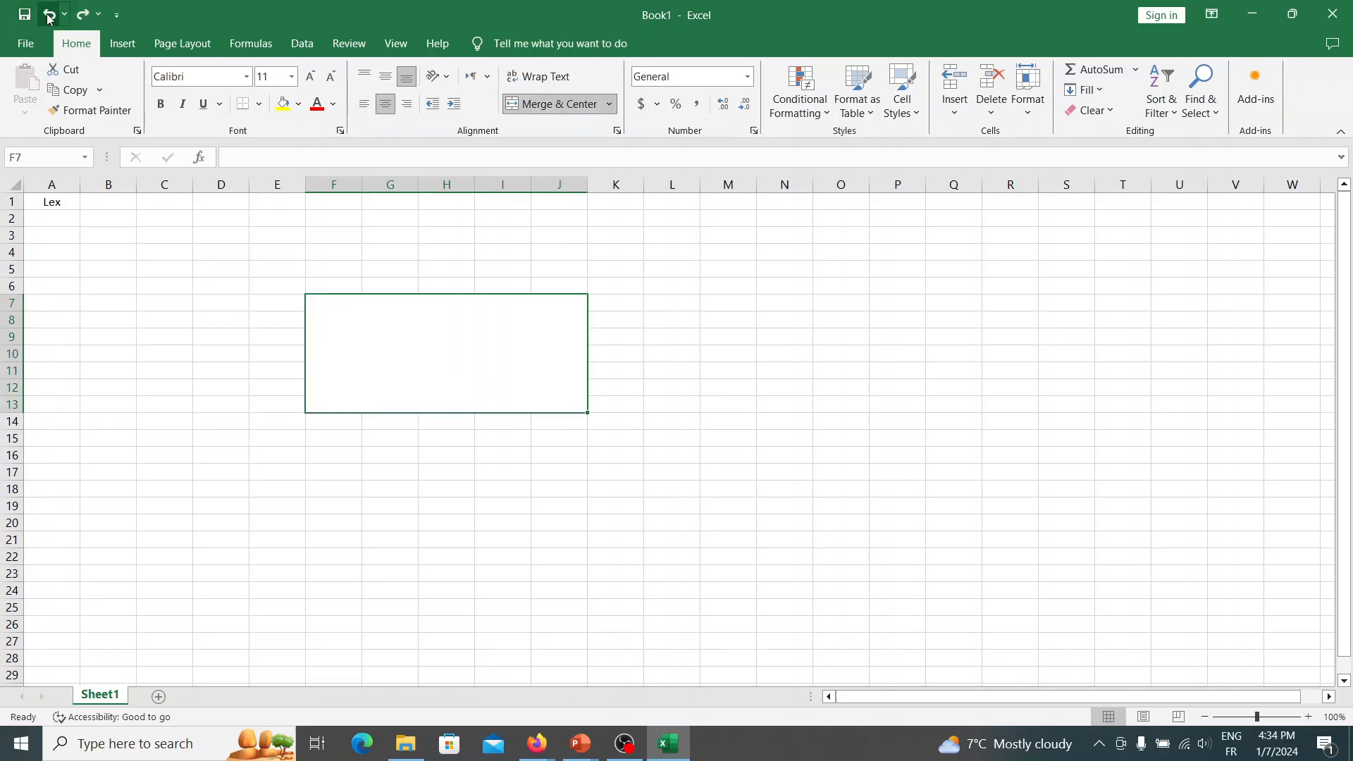
left_click(49, 17)
left_click(49, 17)
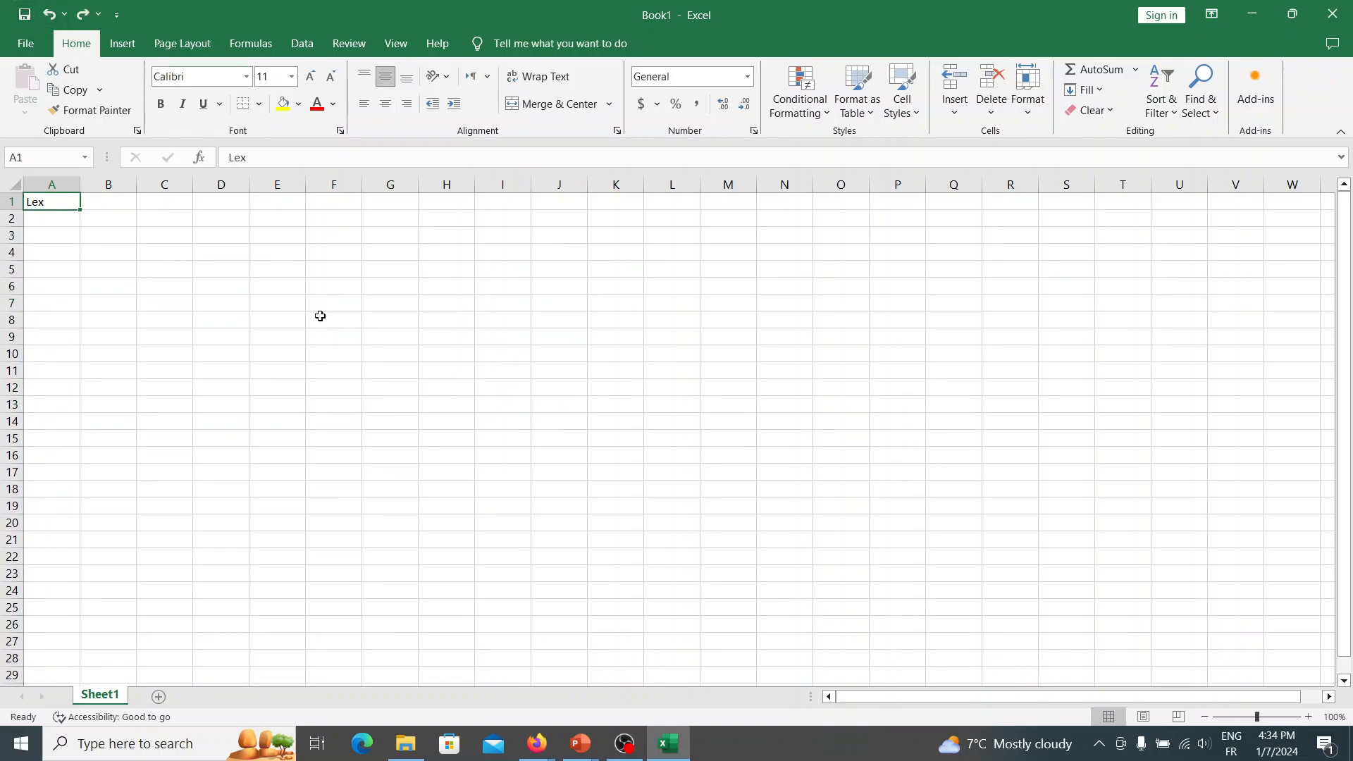
left_click(54, 8)
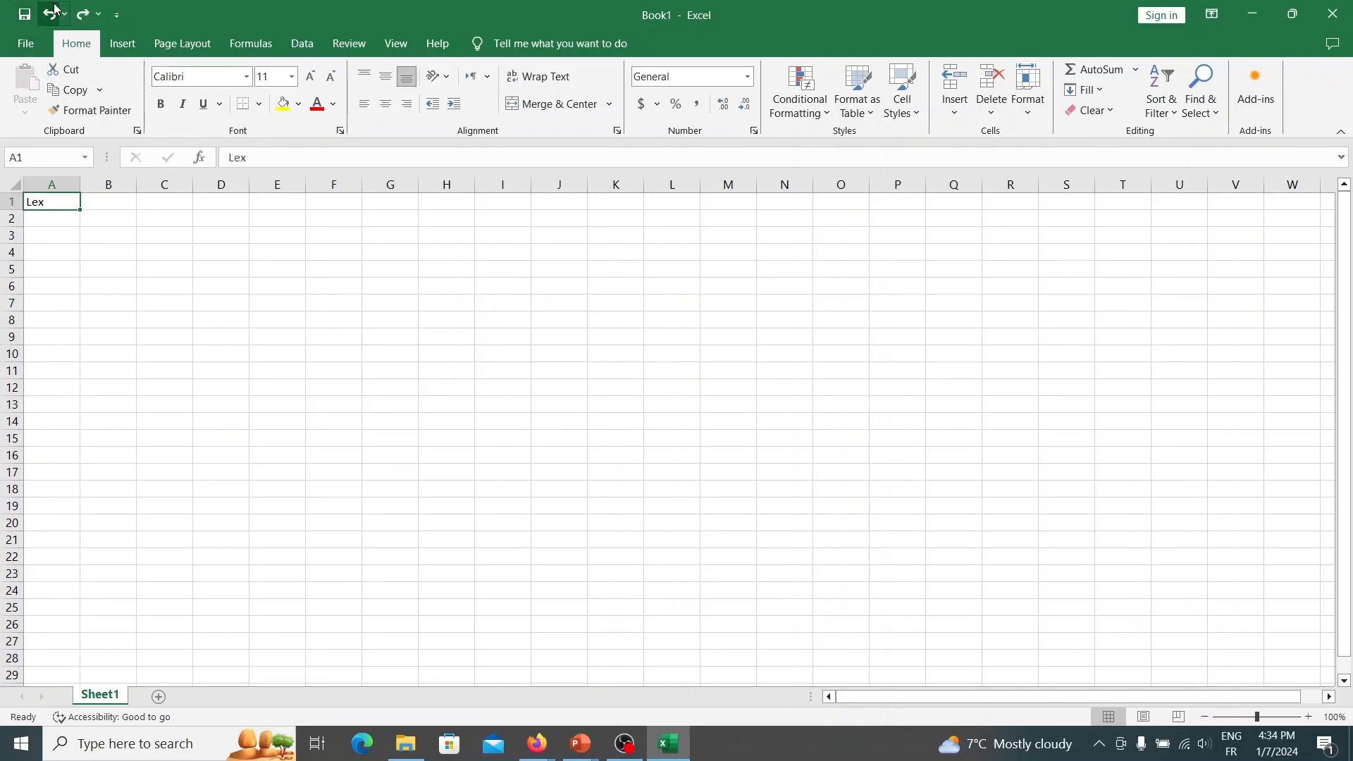
left_click(482, 338)
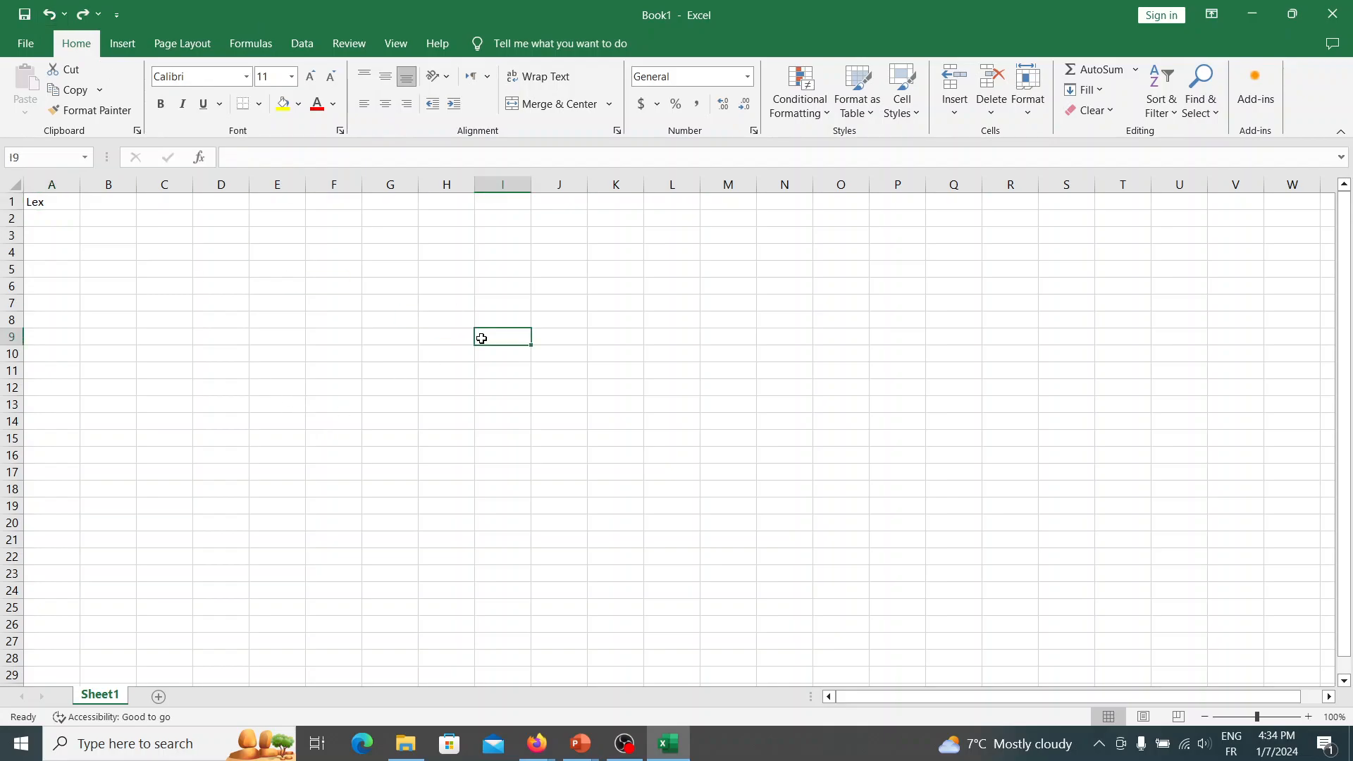
Switch to the PowerPoint slide show, reveal the Tables slide's three bullets and its borders picture, and advance to the following slide
mouse_move(580, 744)
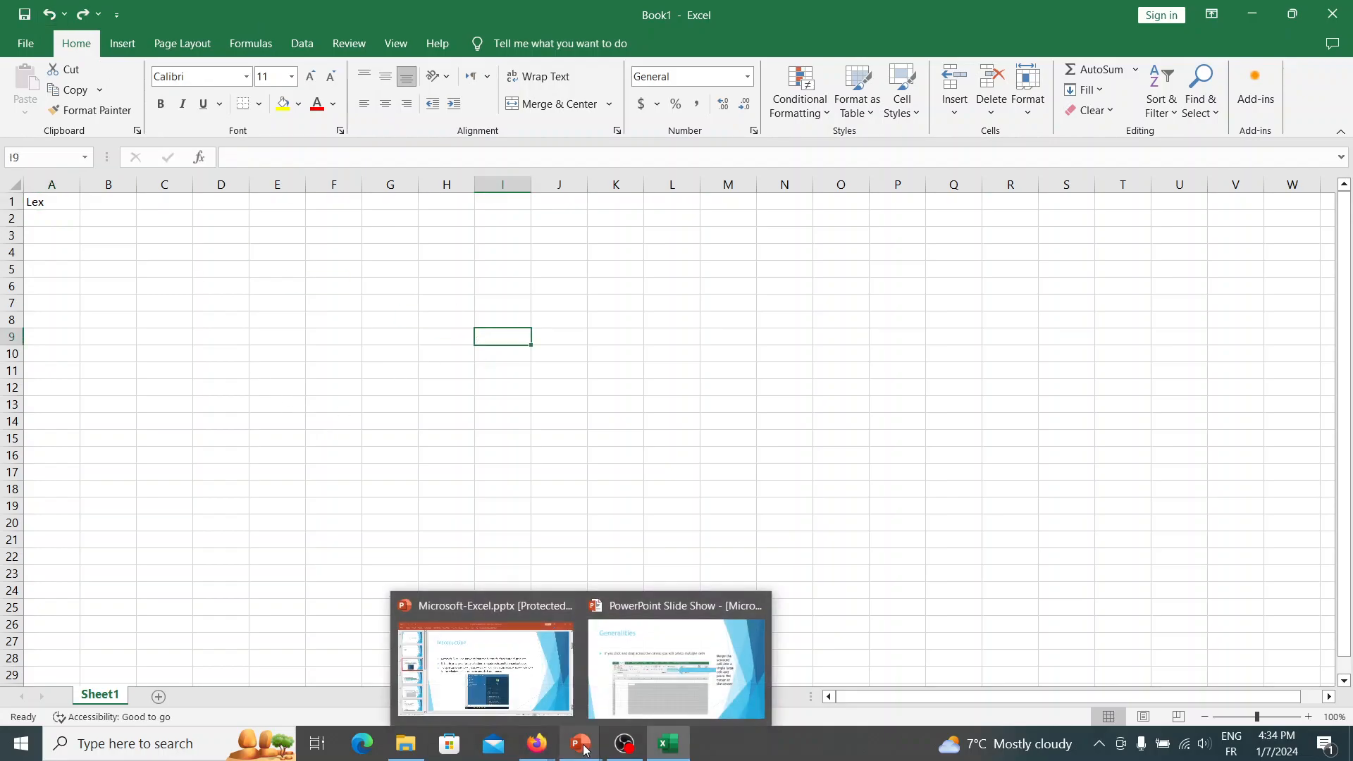
left_click(637, 691)
key("Right")
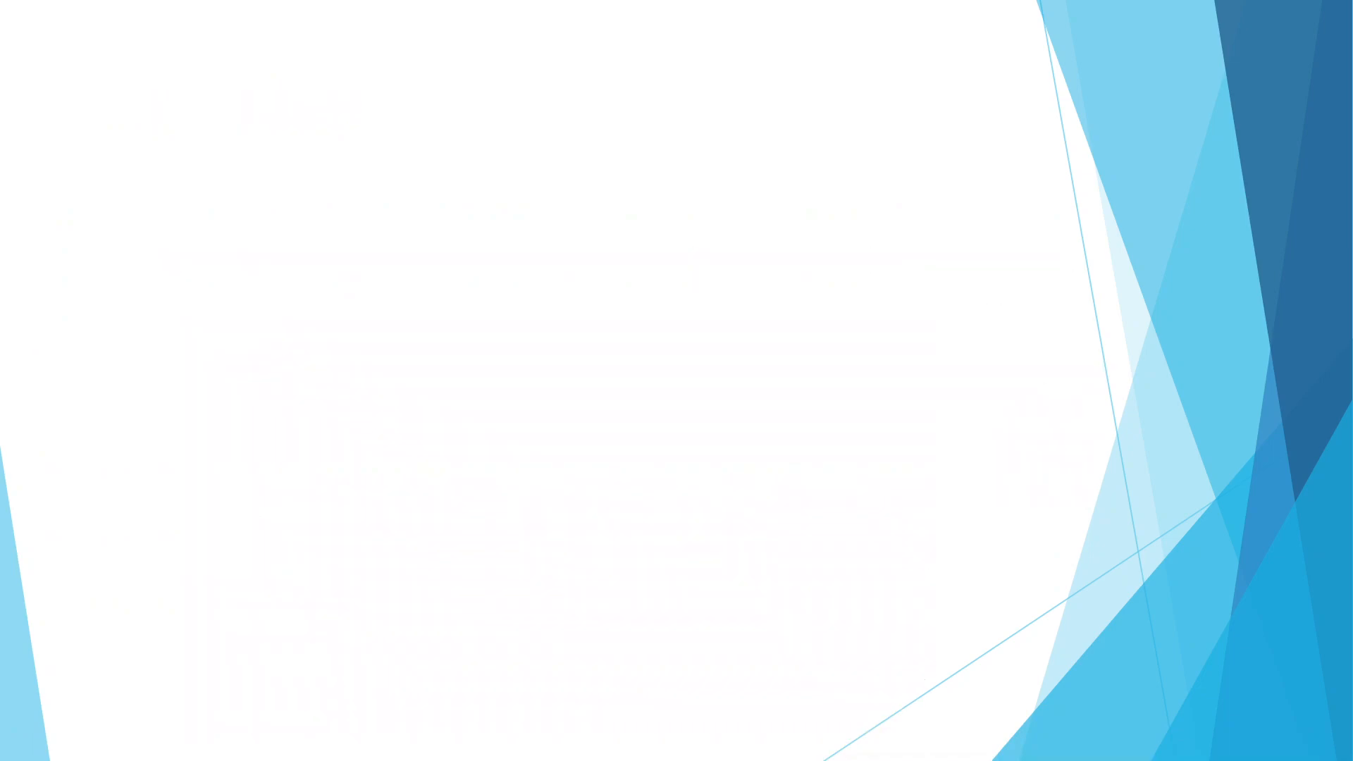
key("Right")
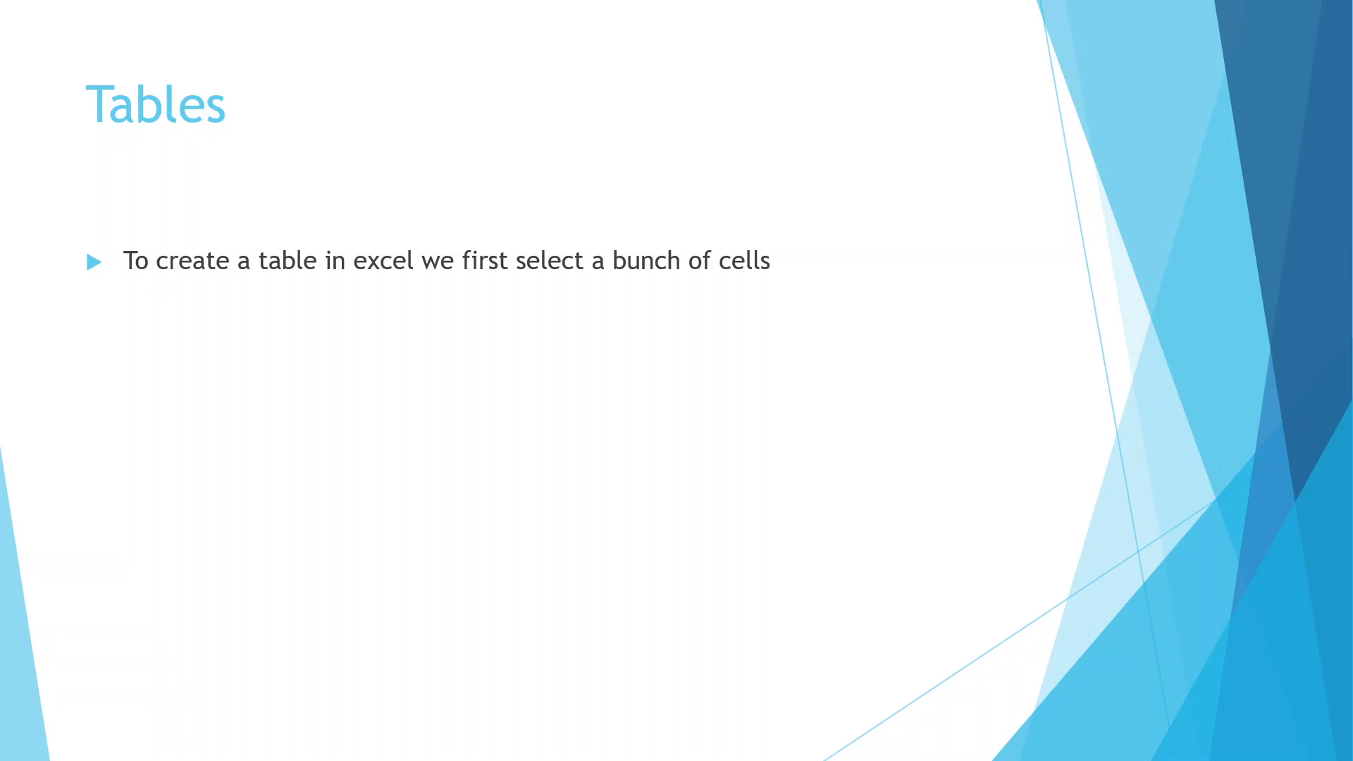
key("Right")
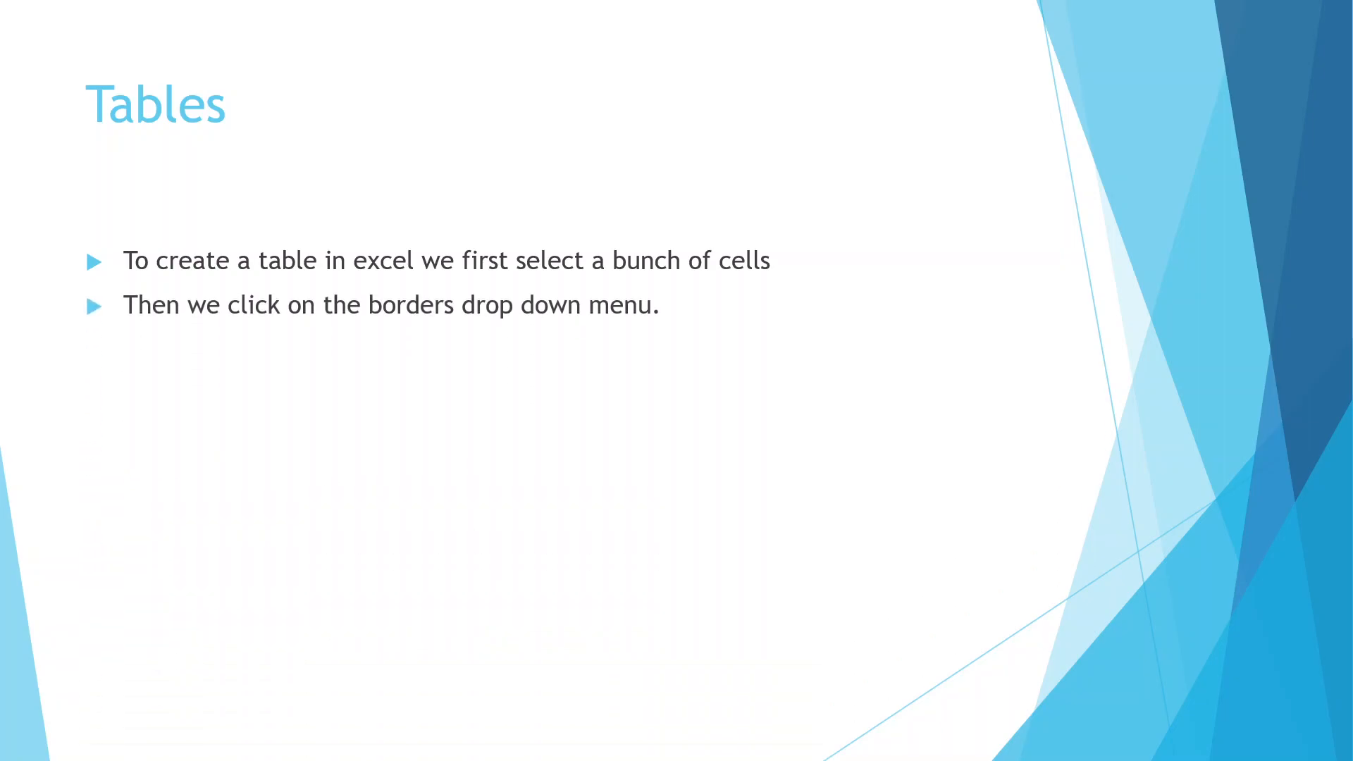
key("Right")
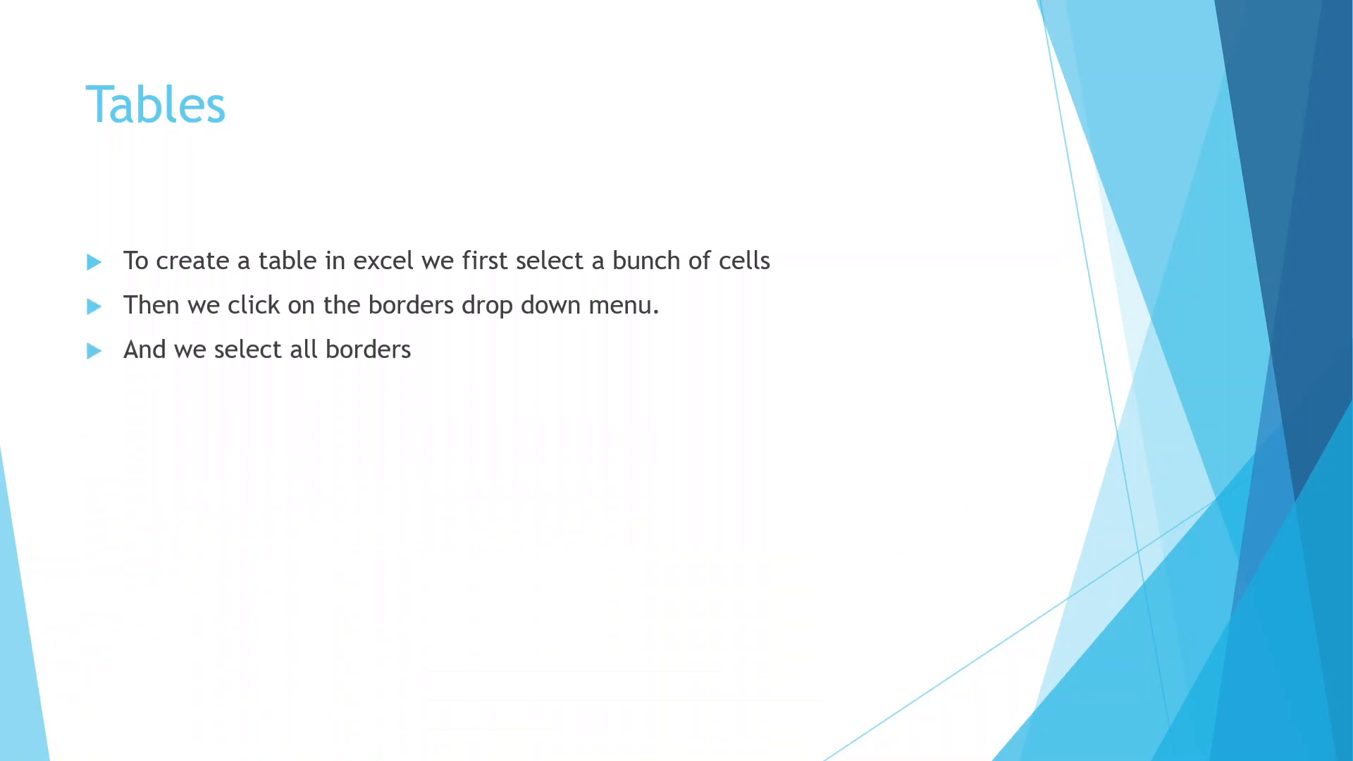
key("Right")
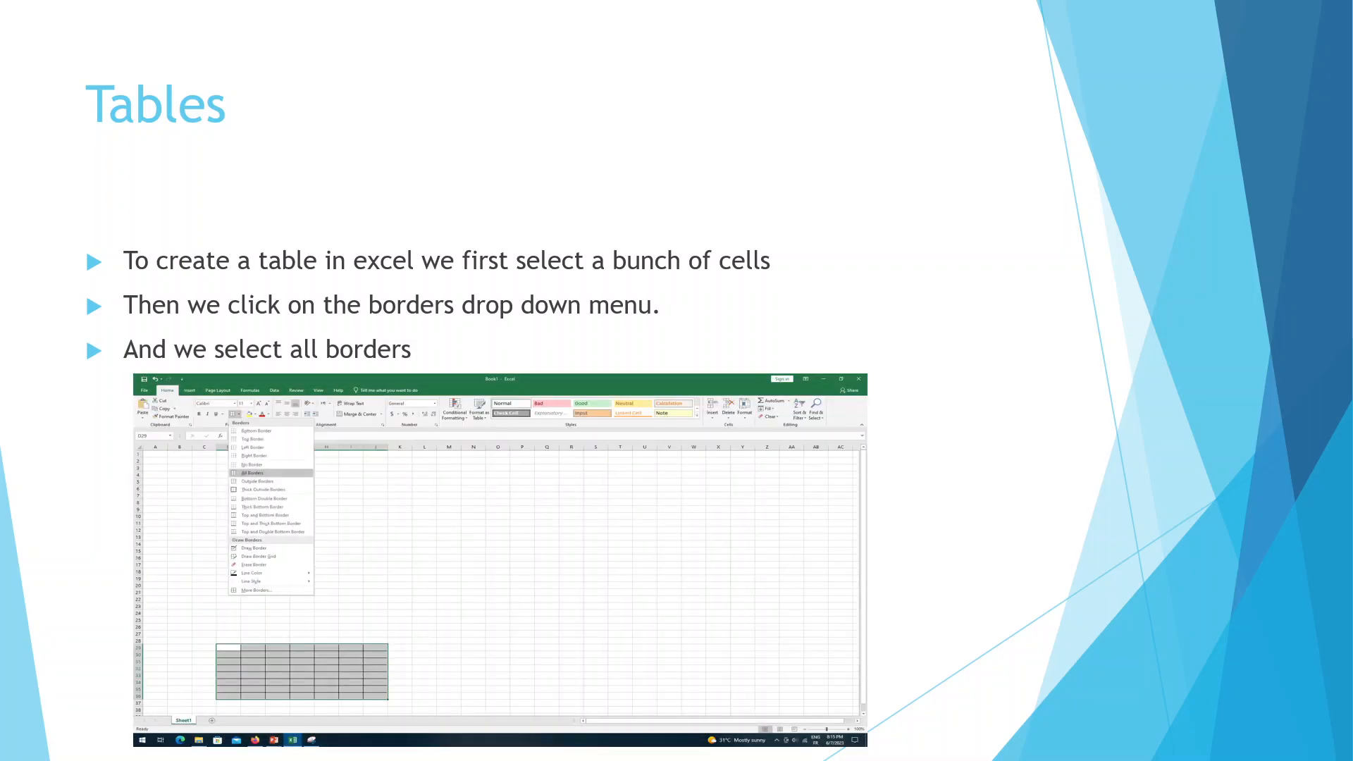
key("Right")
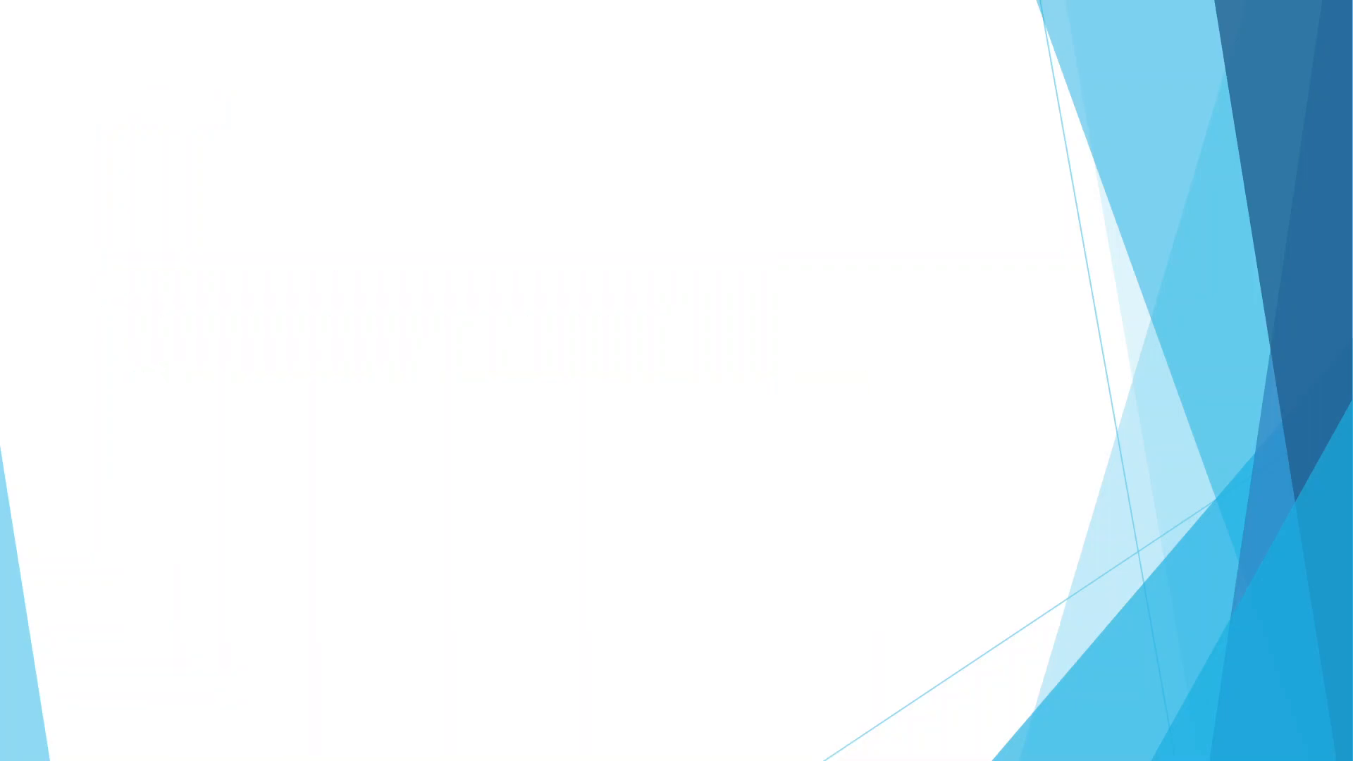
Switch to the Google Meet call in Firefox and admit the participant asking to join
key("super")
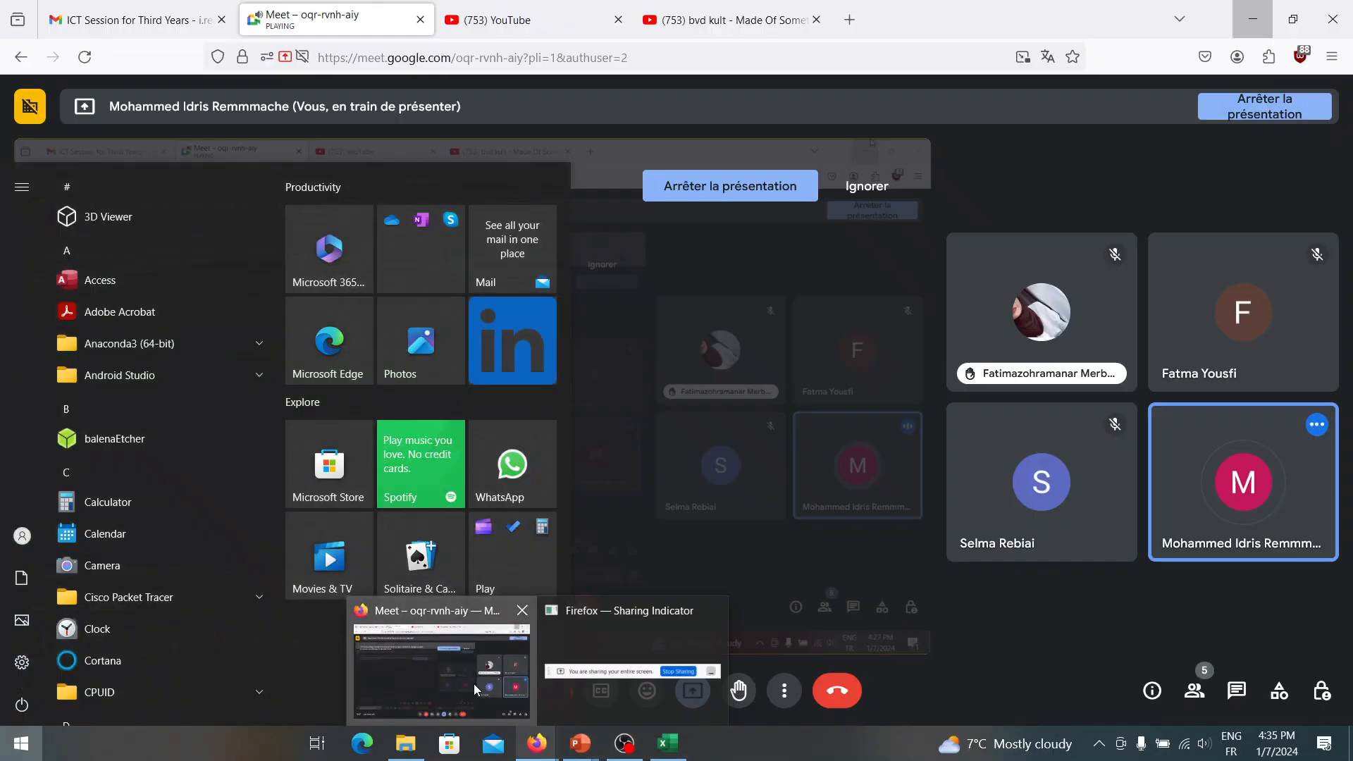
left_click(473, 684)
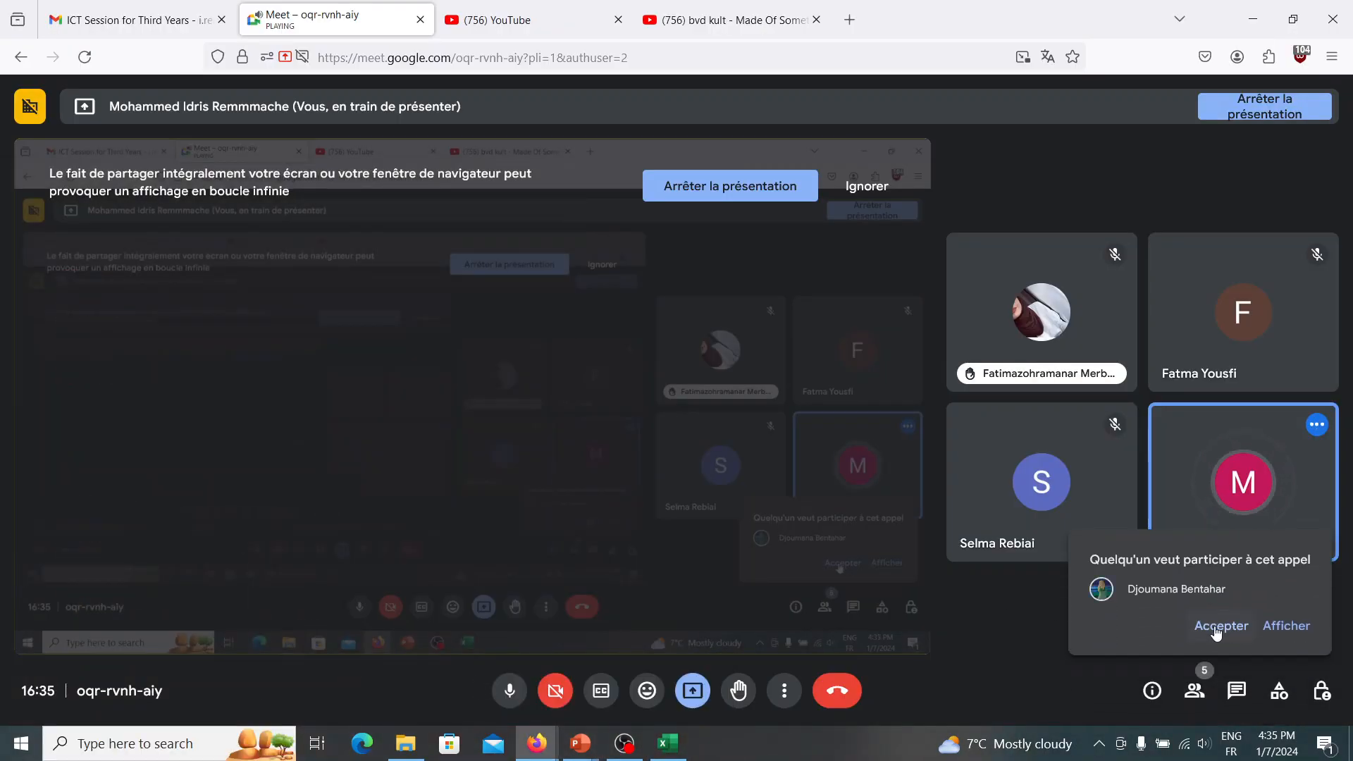
left_click(1230, 628)
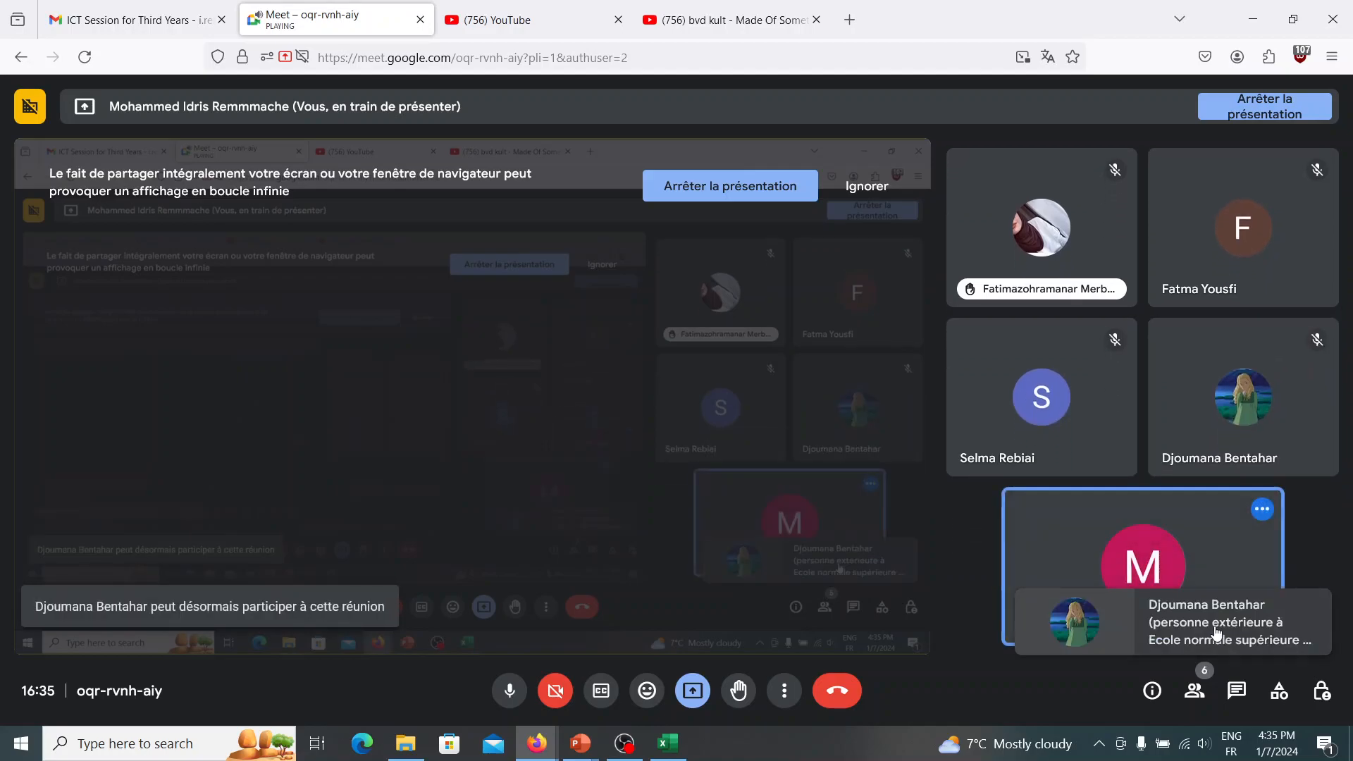
Switch to Excel and apply All Borders to the range D5:J12 to create a table
left_click(662, 749)
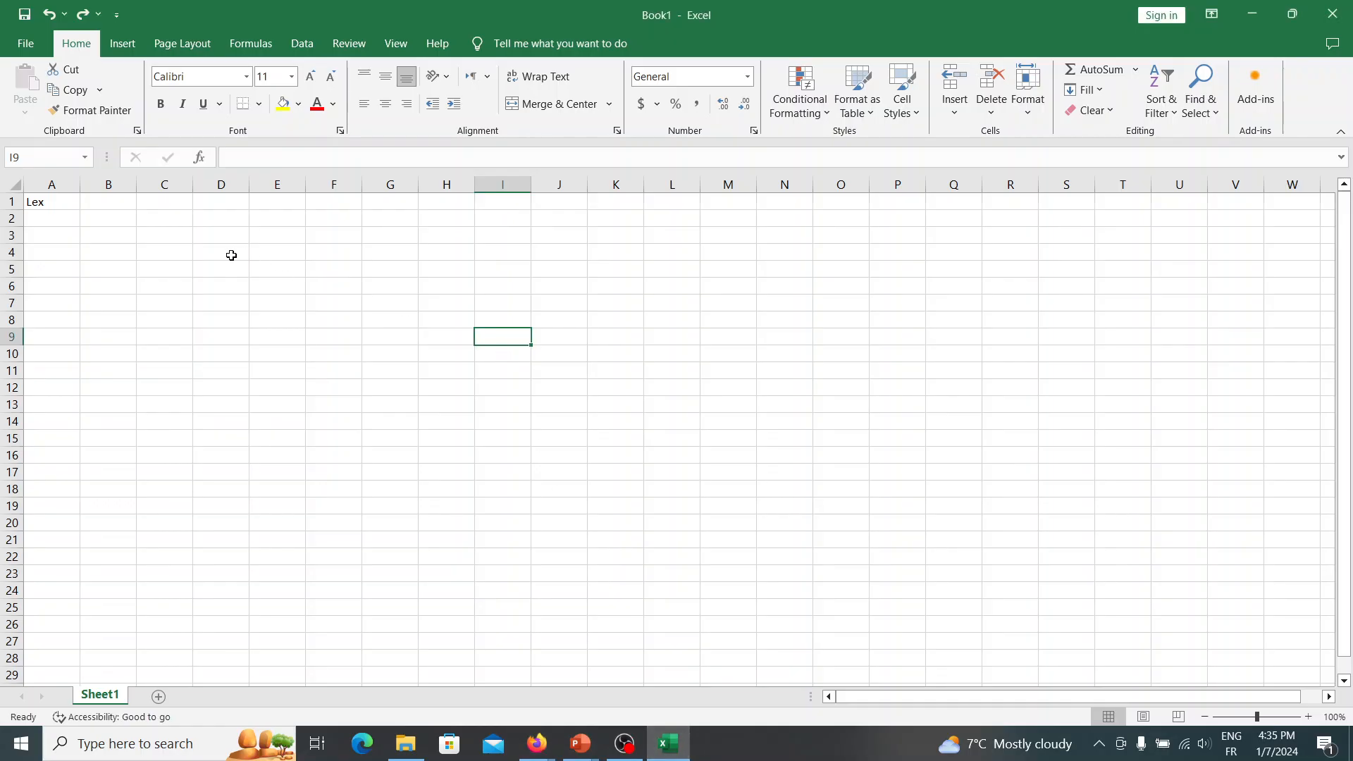
left_click(199, 270)
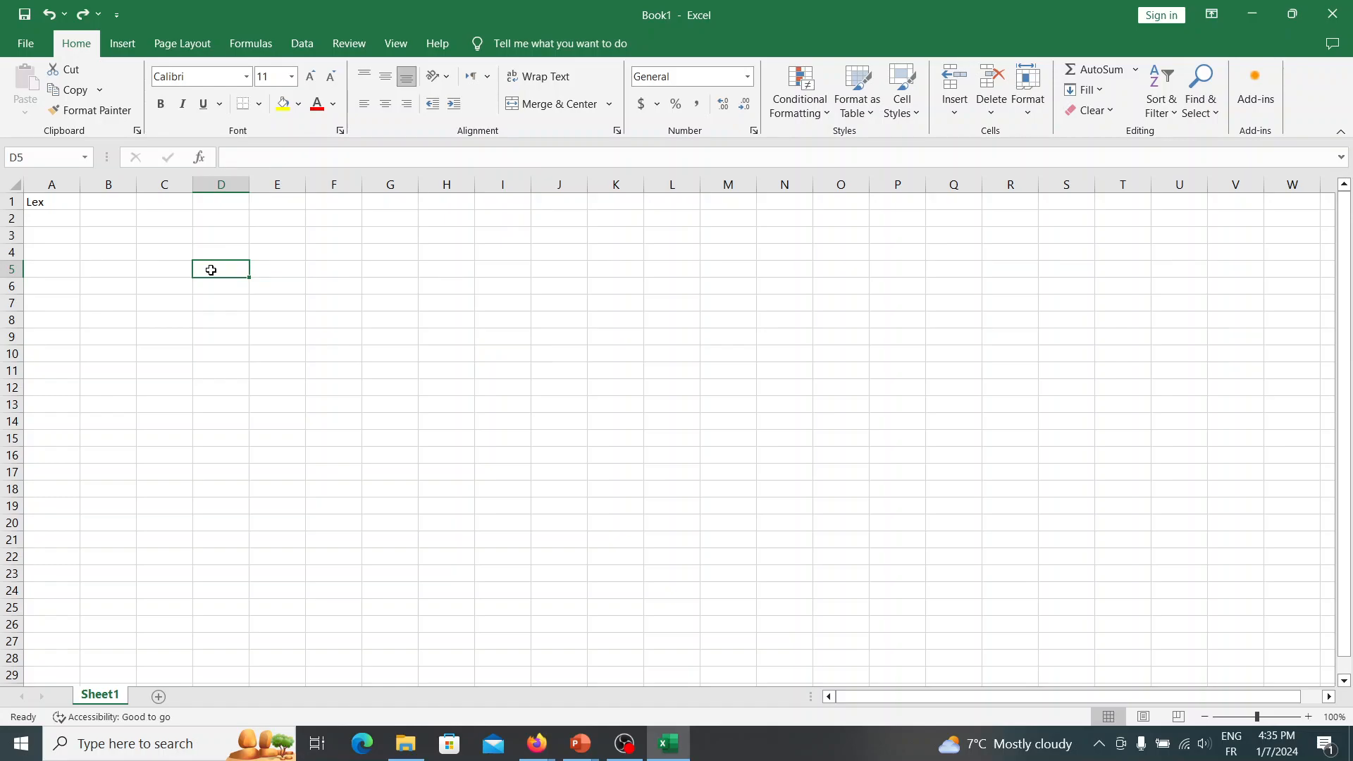
mouse_move(210, 270)
left_mouse_down()
mouse_move(484, 384)
mouse_move(531, 399)
mouse_move(540, 386)
left_mouse_up()
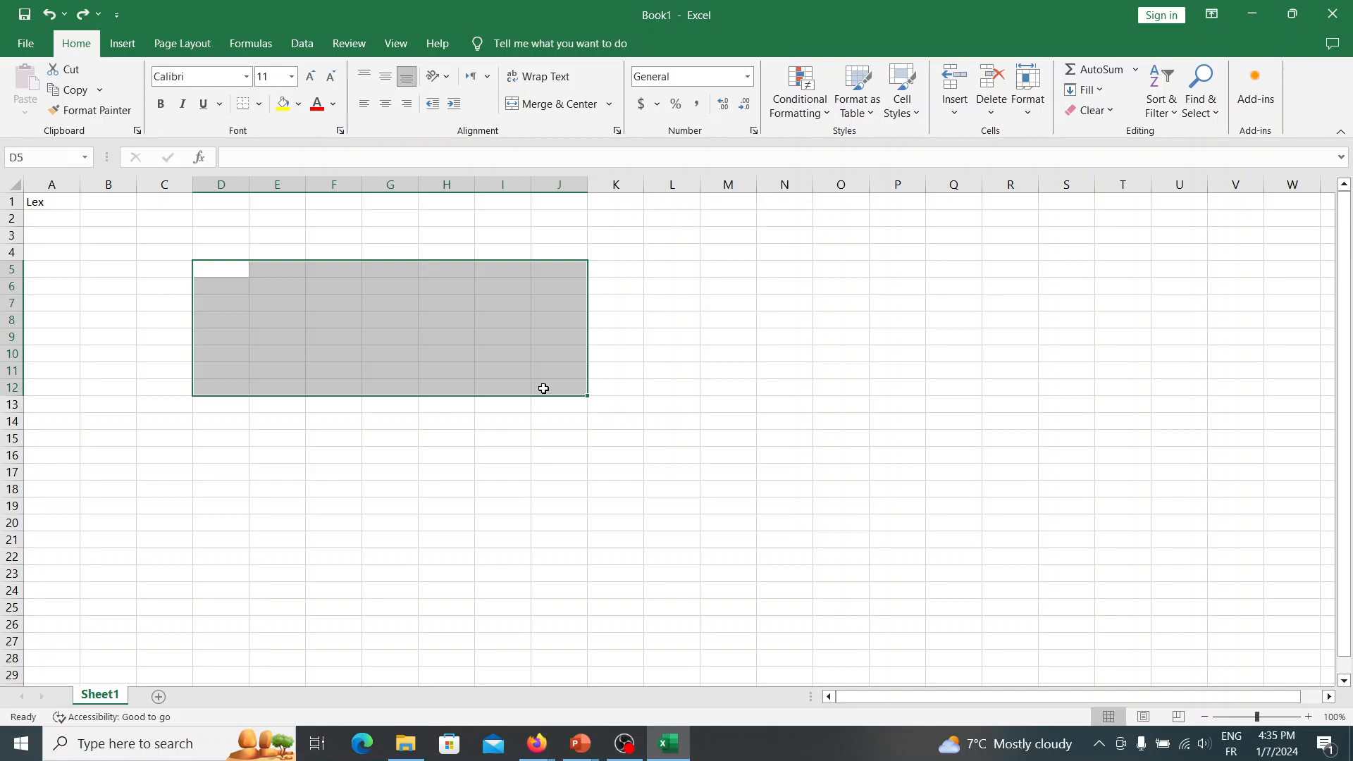
left_click(257, 105)
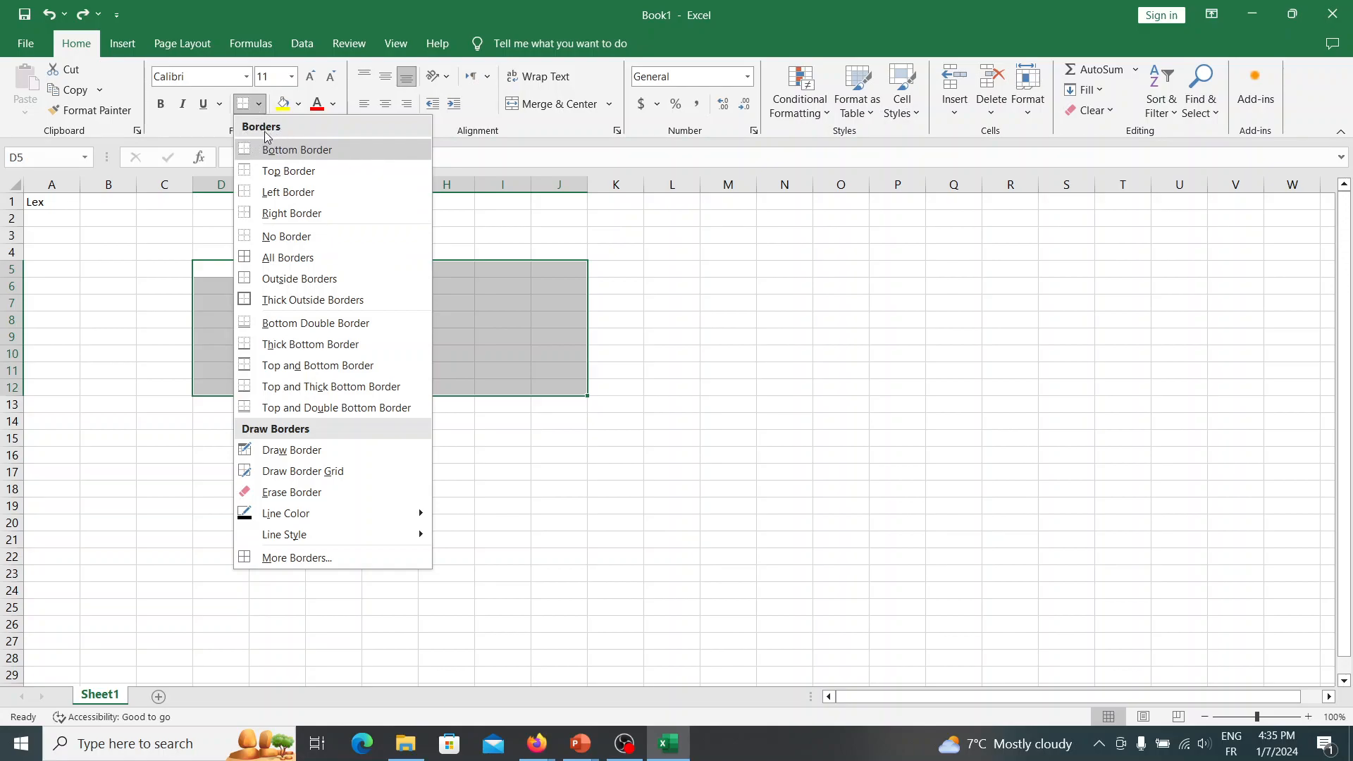
left_click(280, 259)
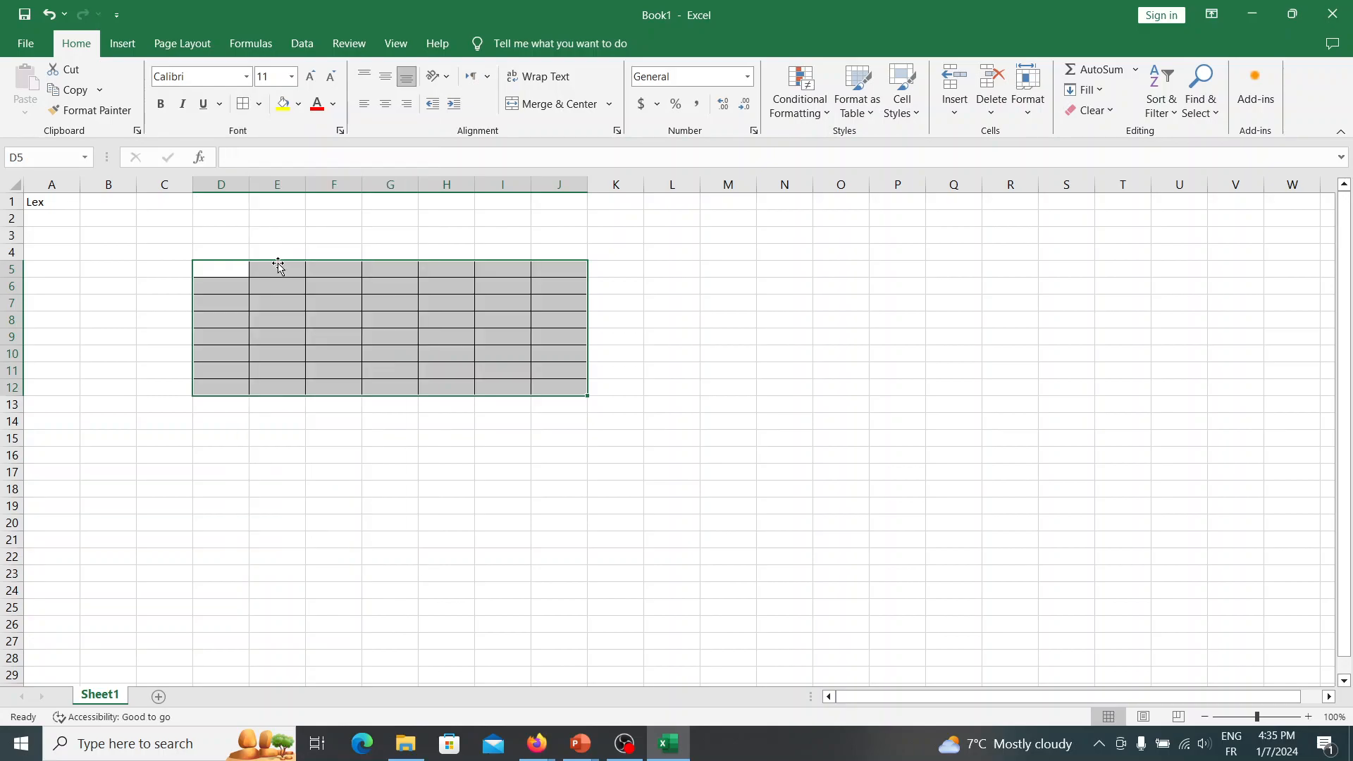
Select cell D5, the whole bordered table D5:J12, and finally the single cell E5
left_click(215, 268)
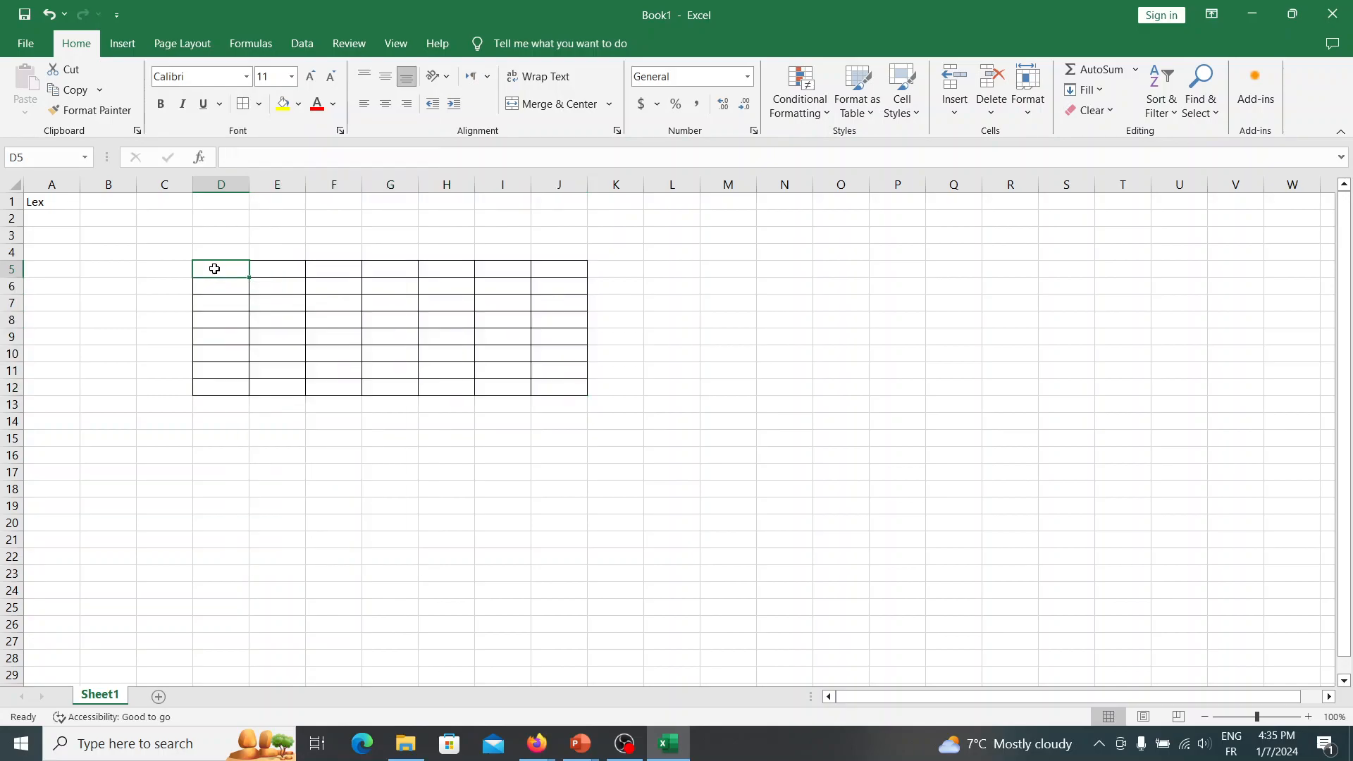
mouse_move(227, 269)
left_mouse_down()
mouse_move(477, 410)
mouse_move(538, 395)
left_mouse_up()
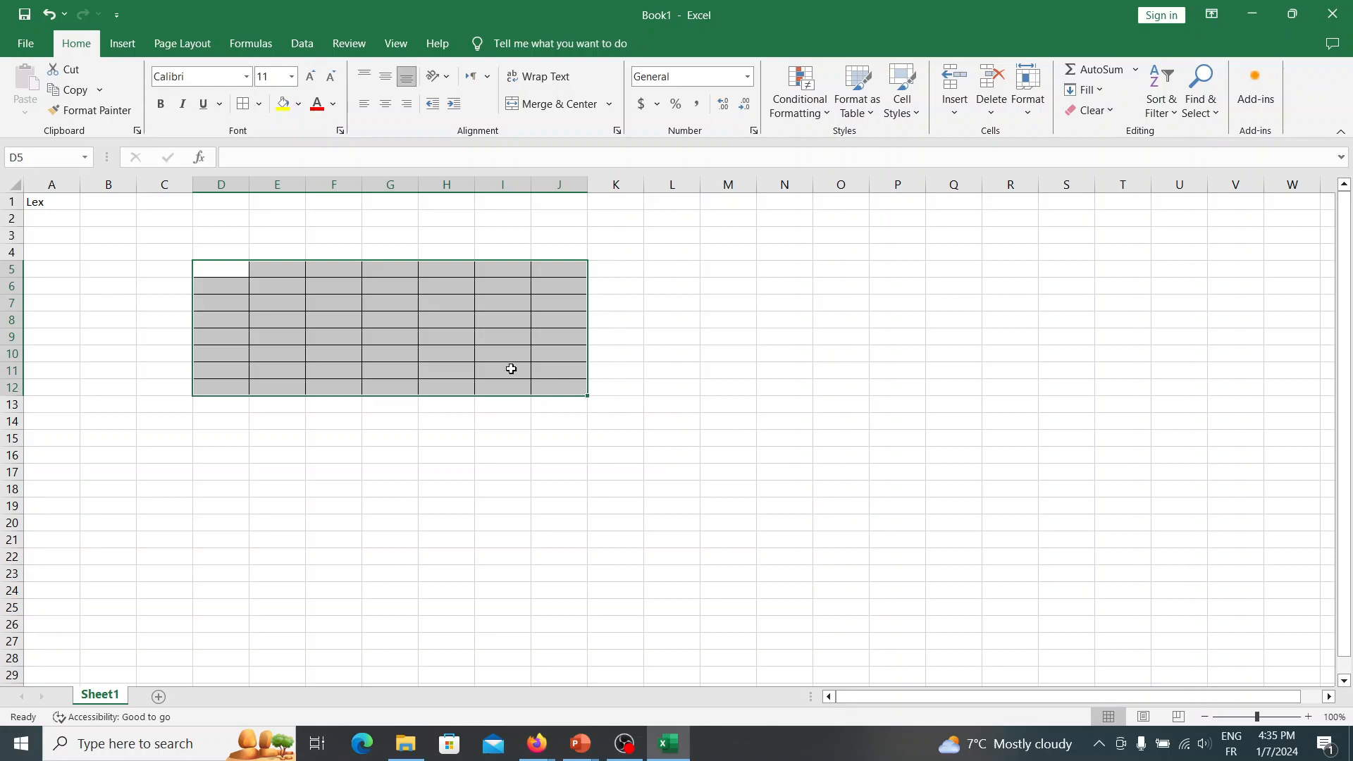
left_click(256, 269)
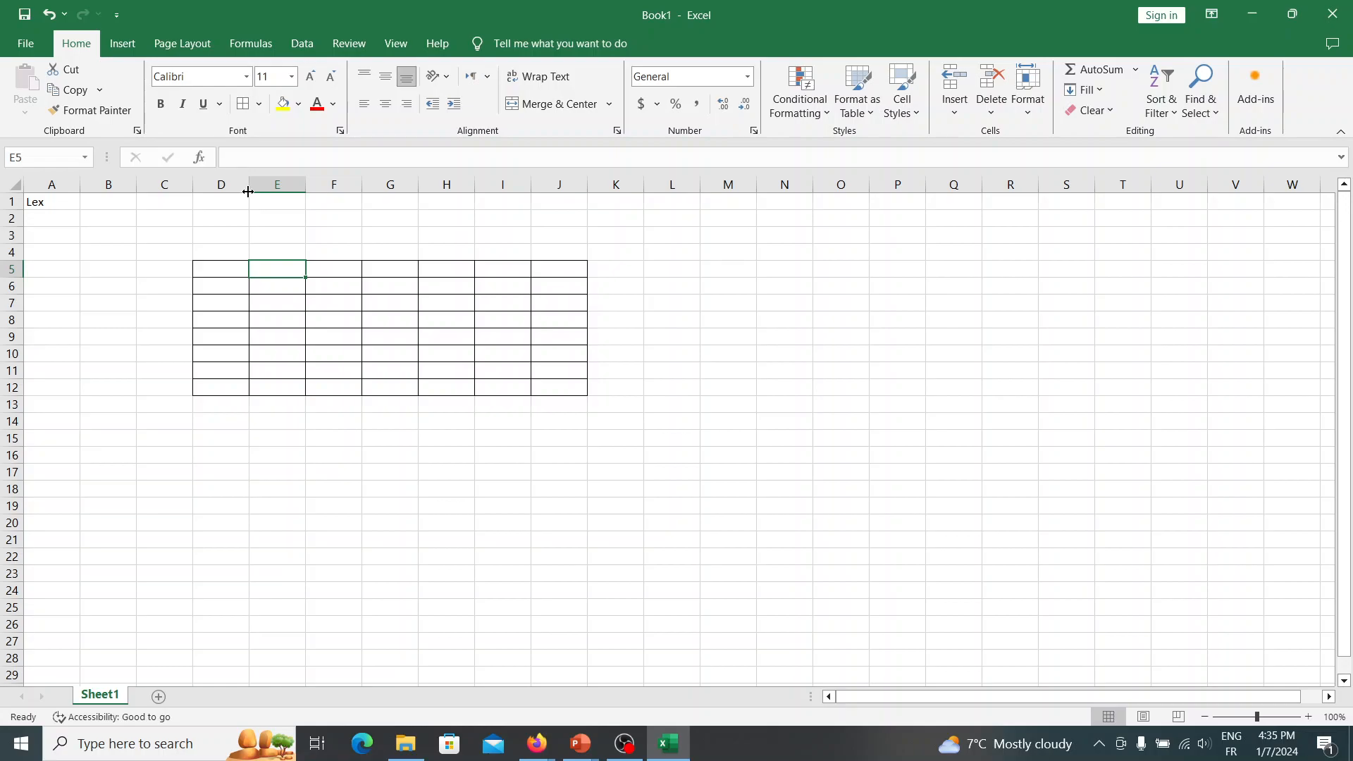
Collapse columns B and C completely and widen column D to almost four times its width, then select D5
left_click_drag(193, 193, 81, 198)
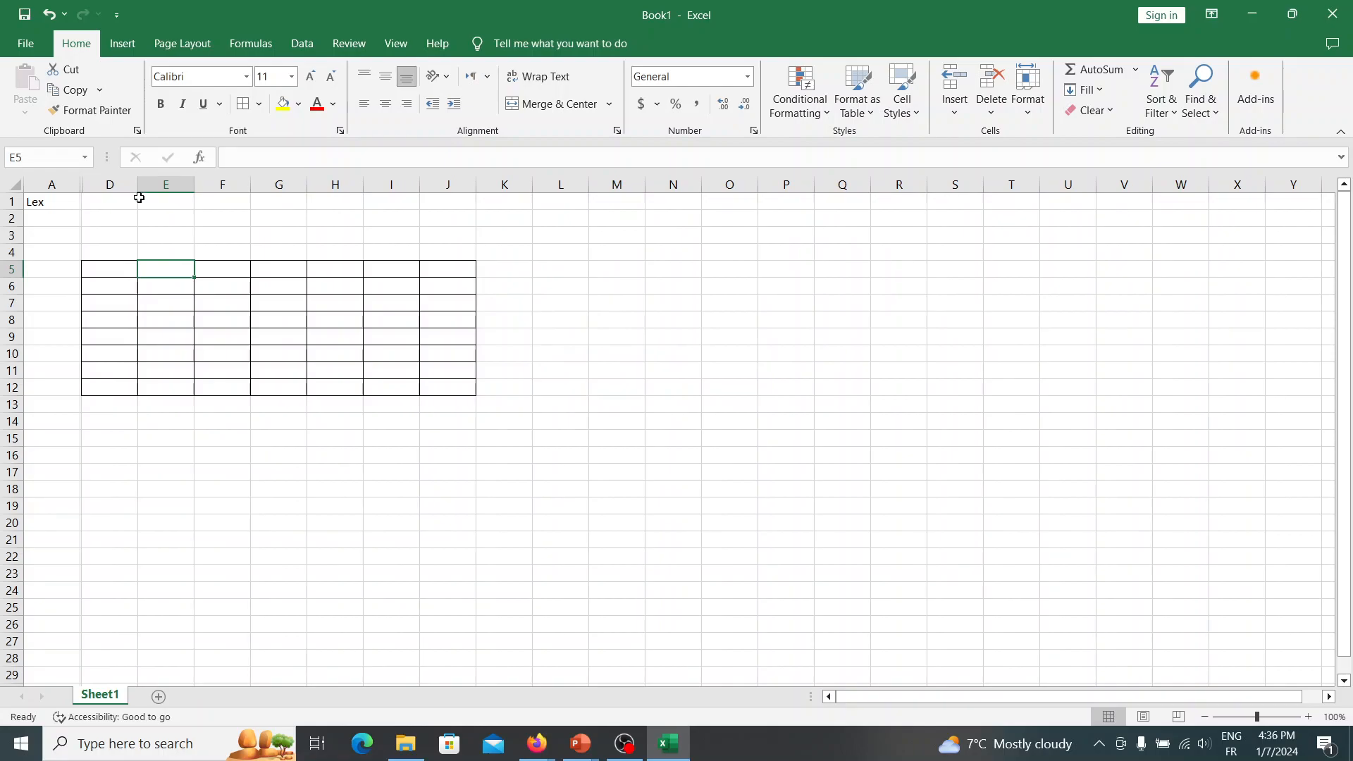
left_click_drag(137, 190, 289, 197)
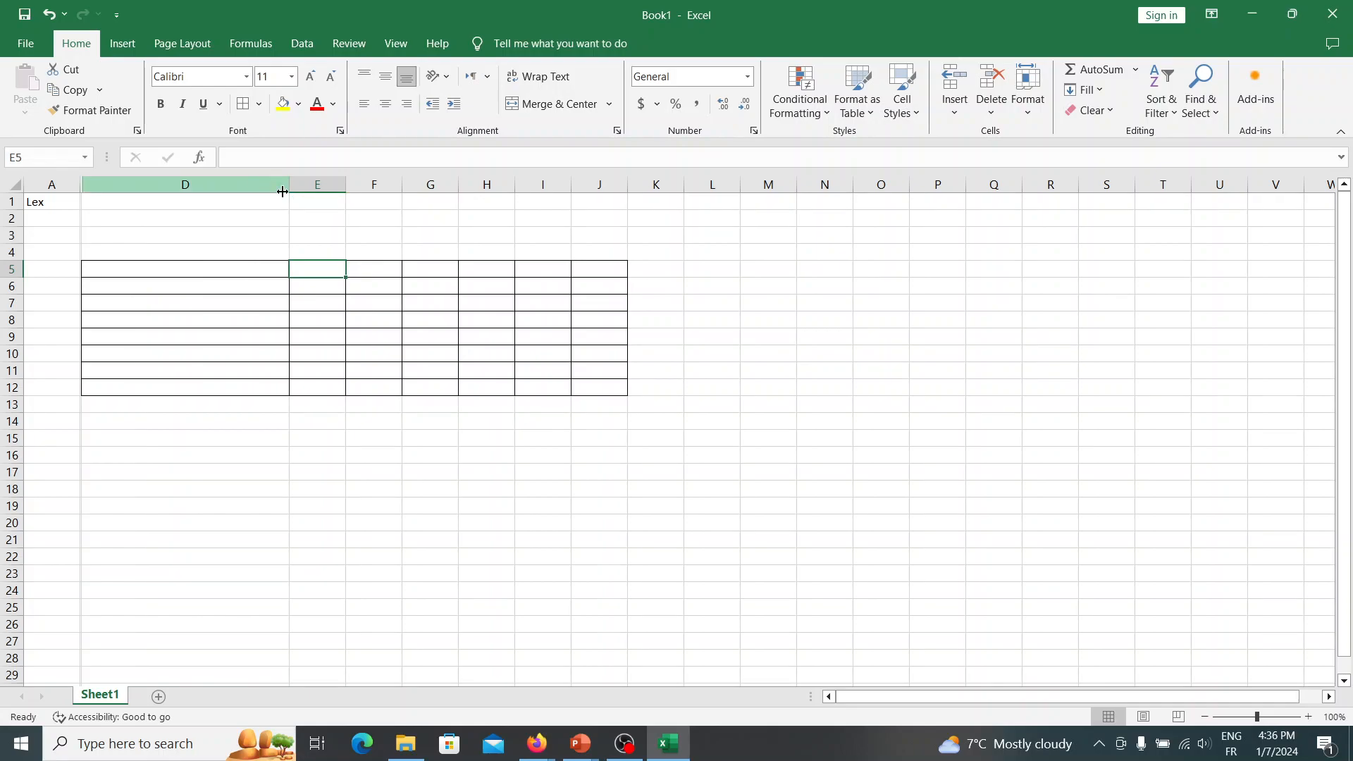
left_click(126, 265)
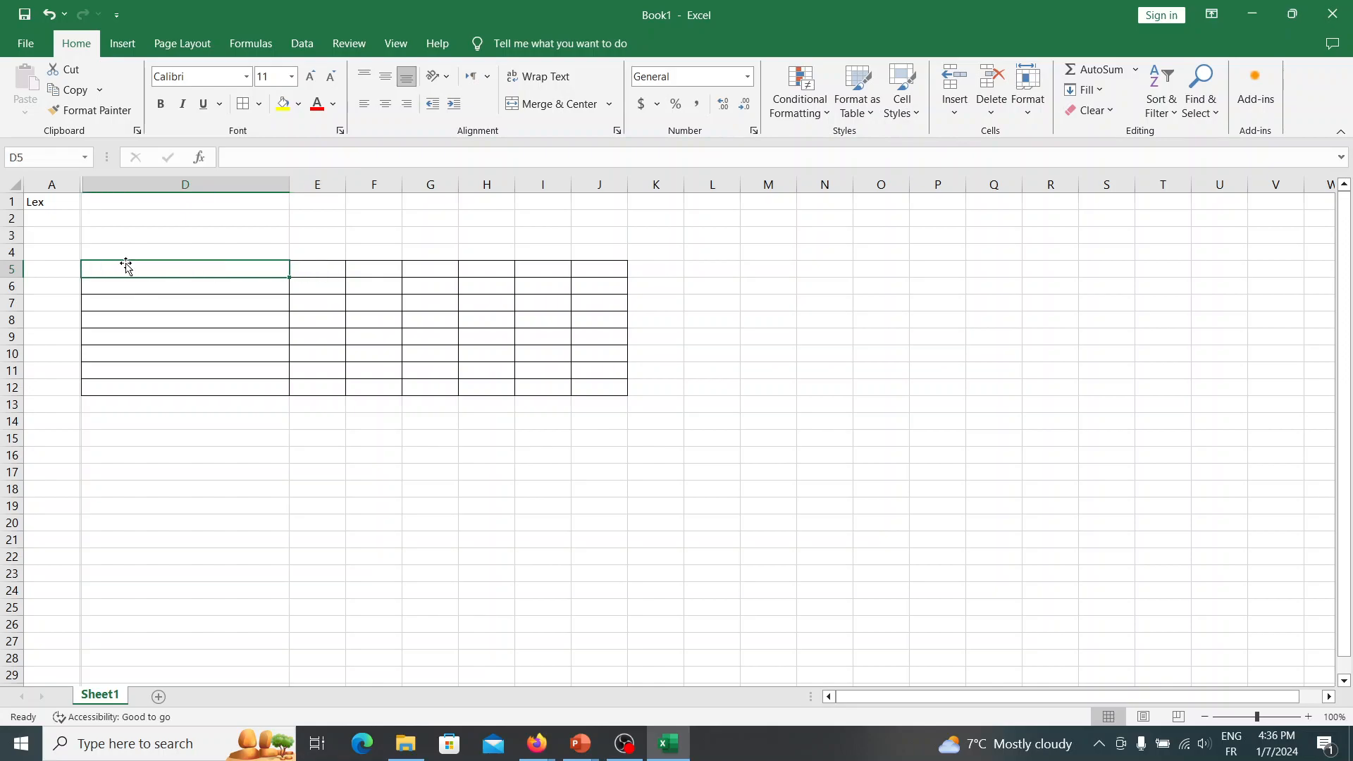
Select cell D5 in the table's first row and increase the height of row 5 to about three times its size
left_click(200, 288)
left_click(191, 262)
left_click_drag(24, 277, 24, 315)
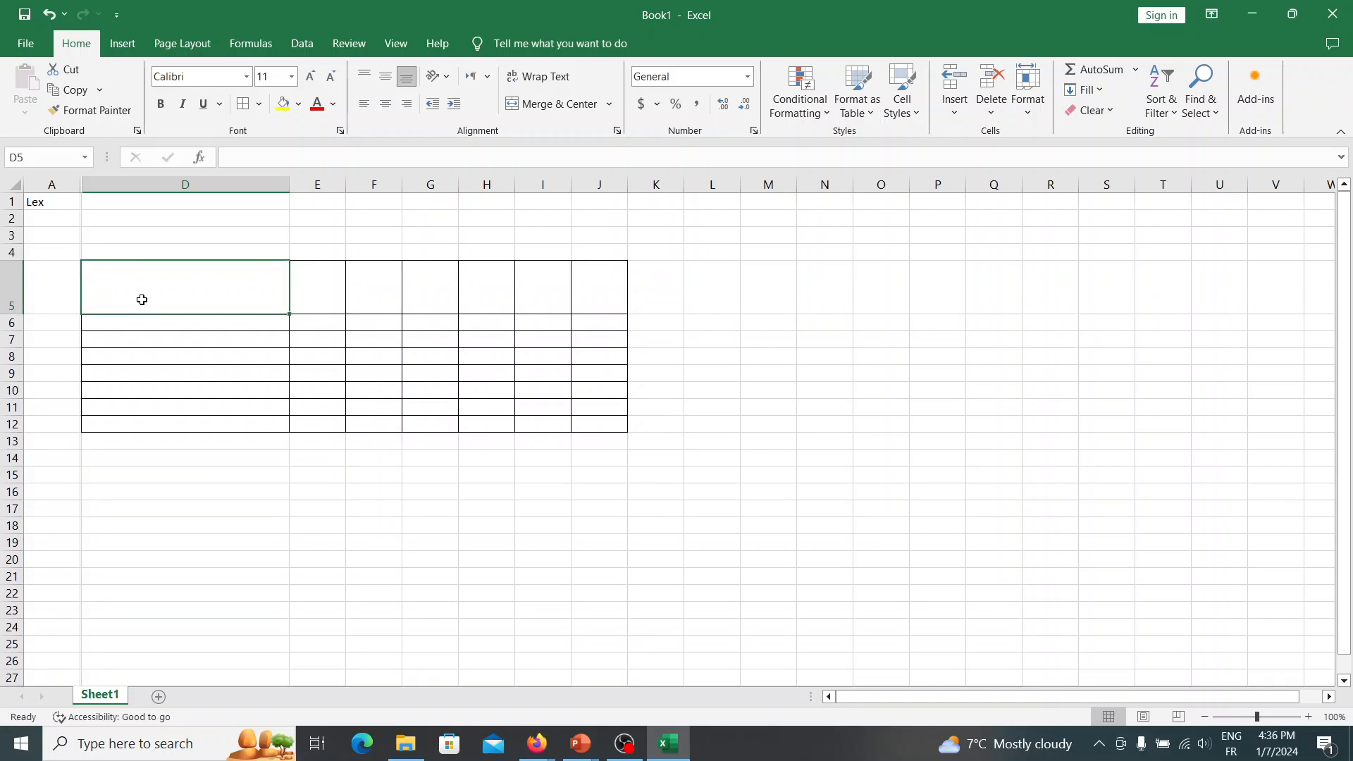
Select the table cells D6:J7 and merge and center them into one cell
left_click(191, 328)
left_click_drag(202, 329, 620, 338)
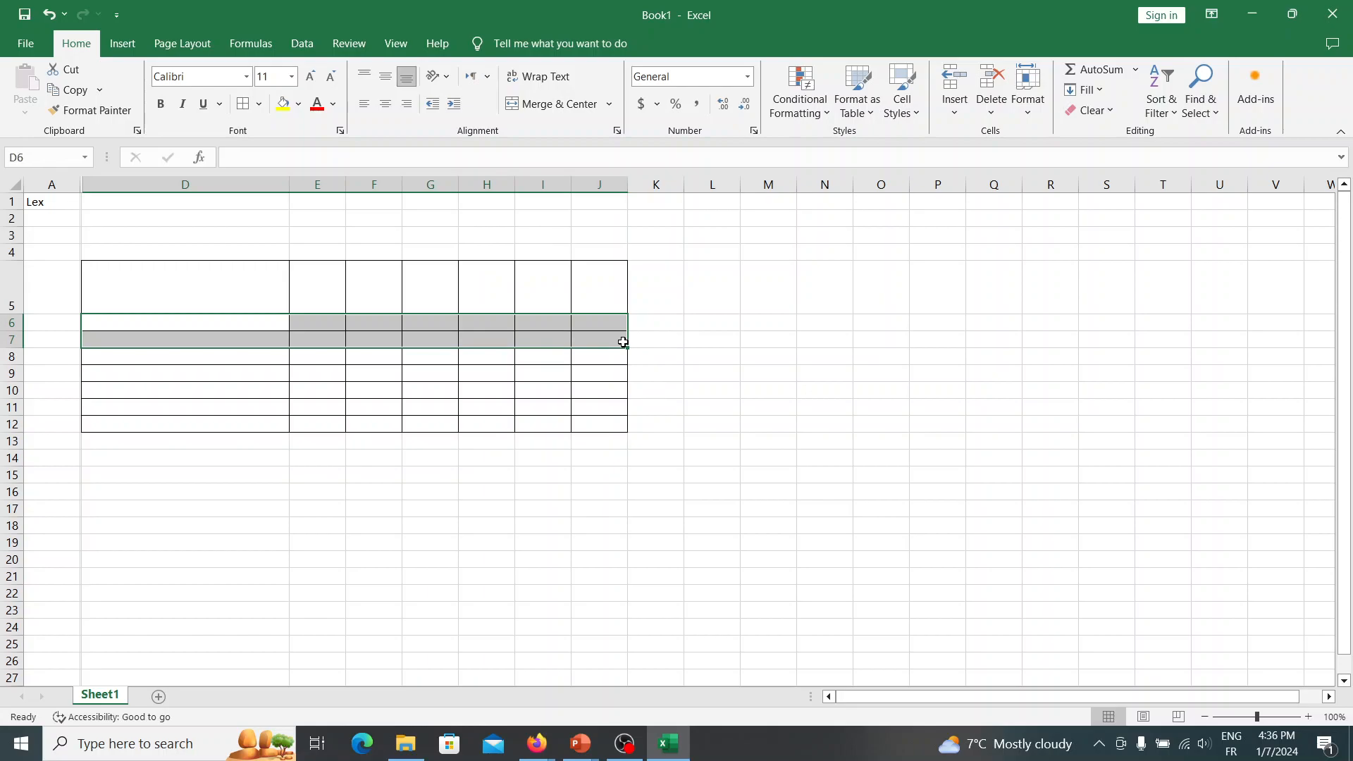
left_click(540, 106)
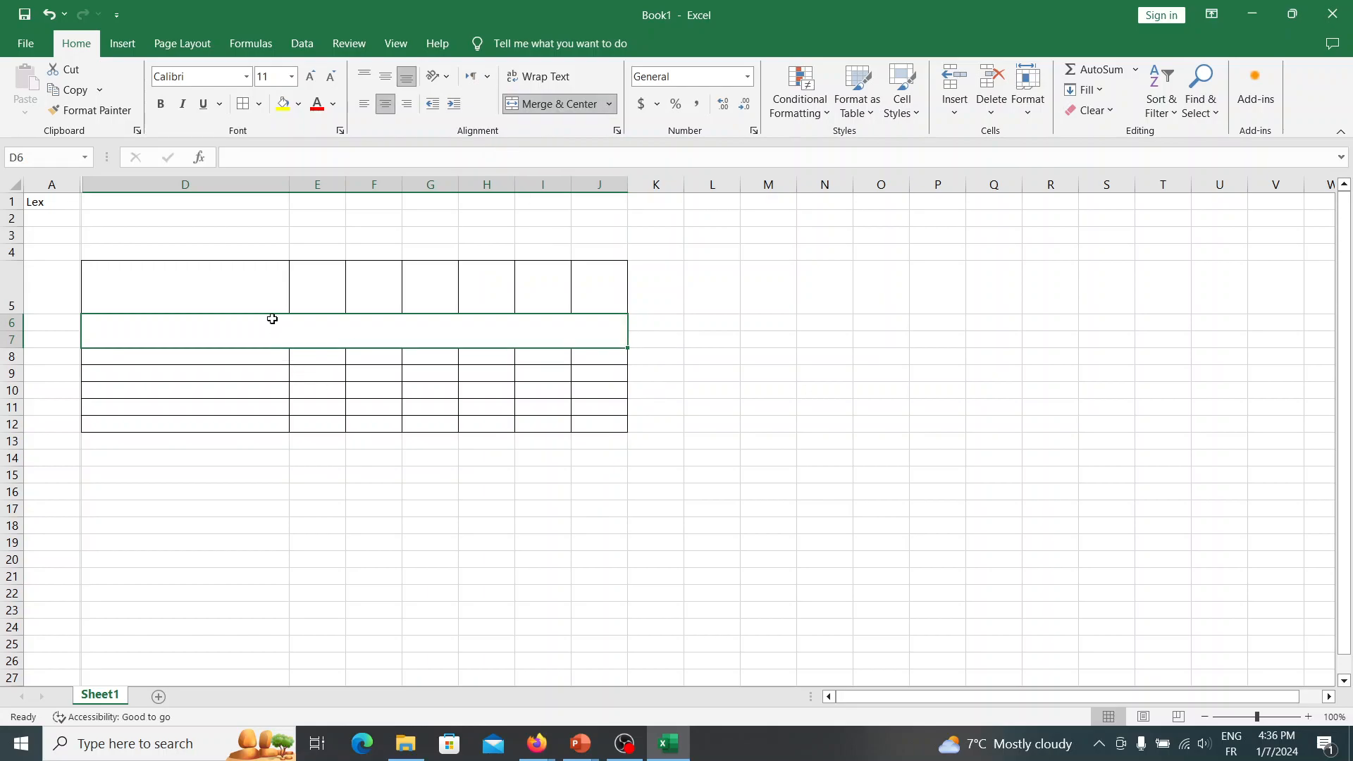
Select table cells D5 and E5 in turn, followed by the merged cell D6:J7
left_click(252, 287)
left_click(321, 275)
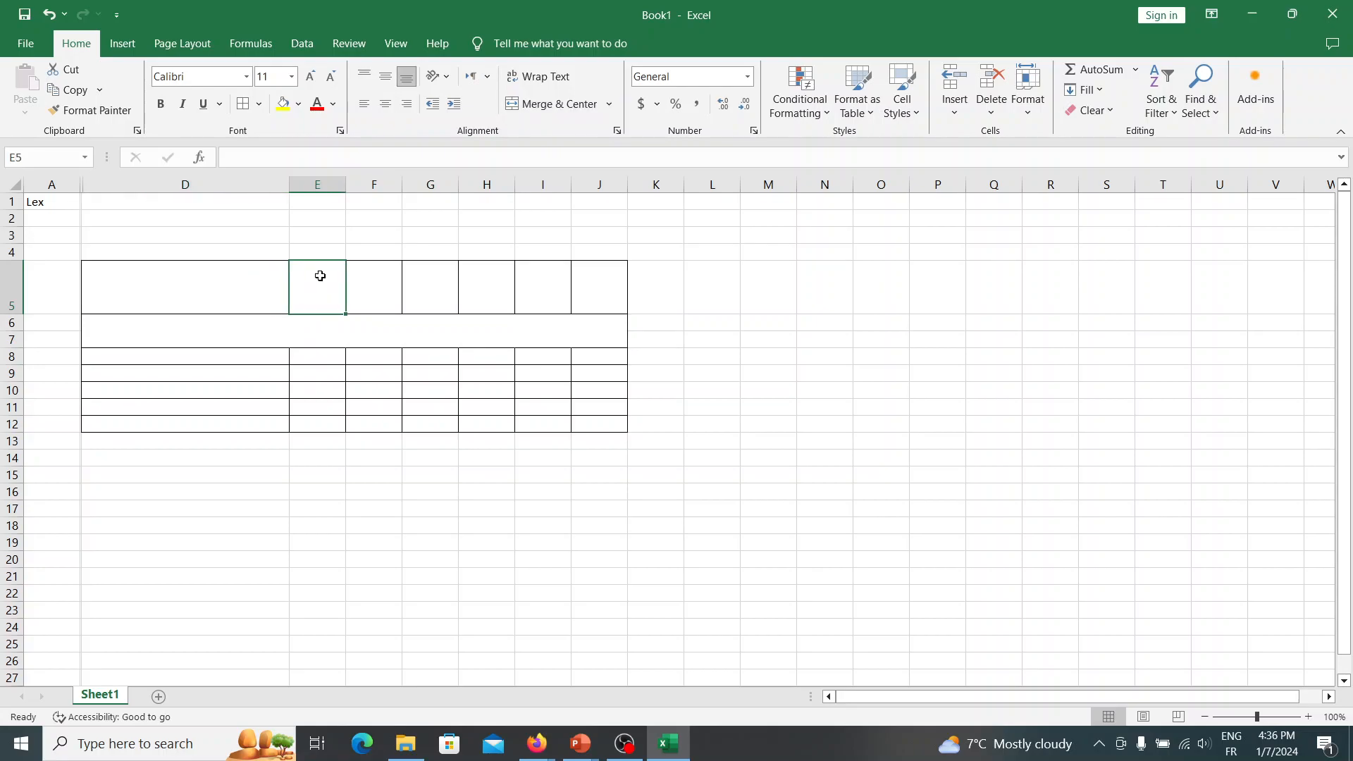
left_click(476, 320)
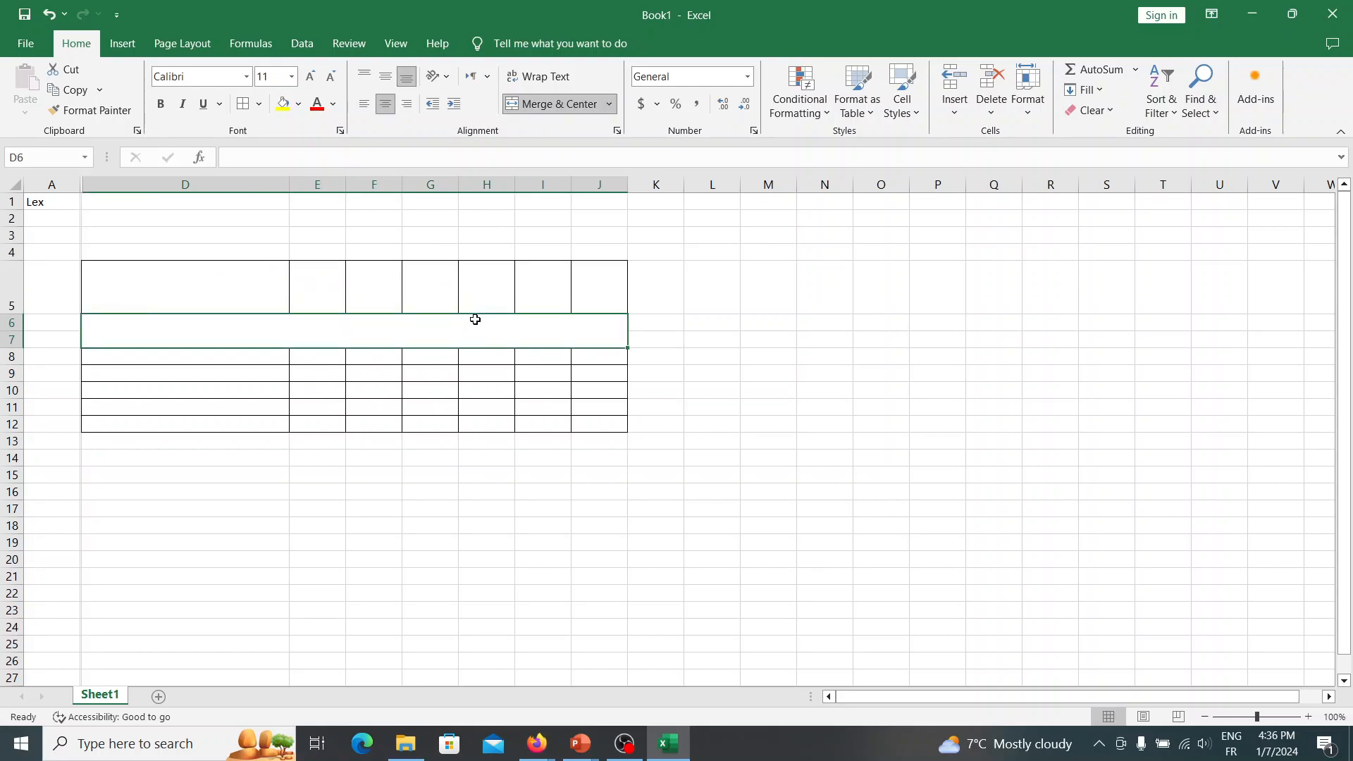
Select cell D8, make column D slightly narrower, and reduce row 5 to the height of the other rows
left_click(412, 370)
left_click(206, 360)
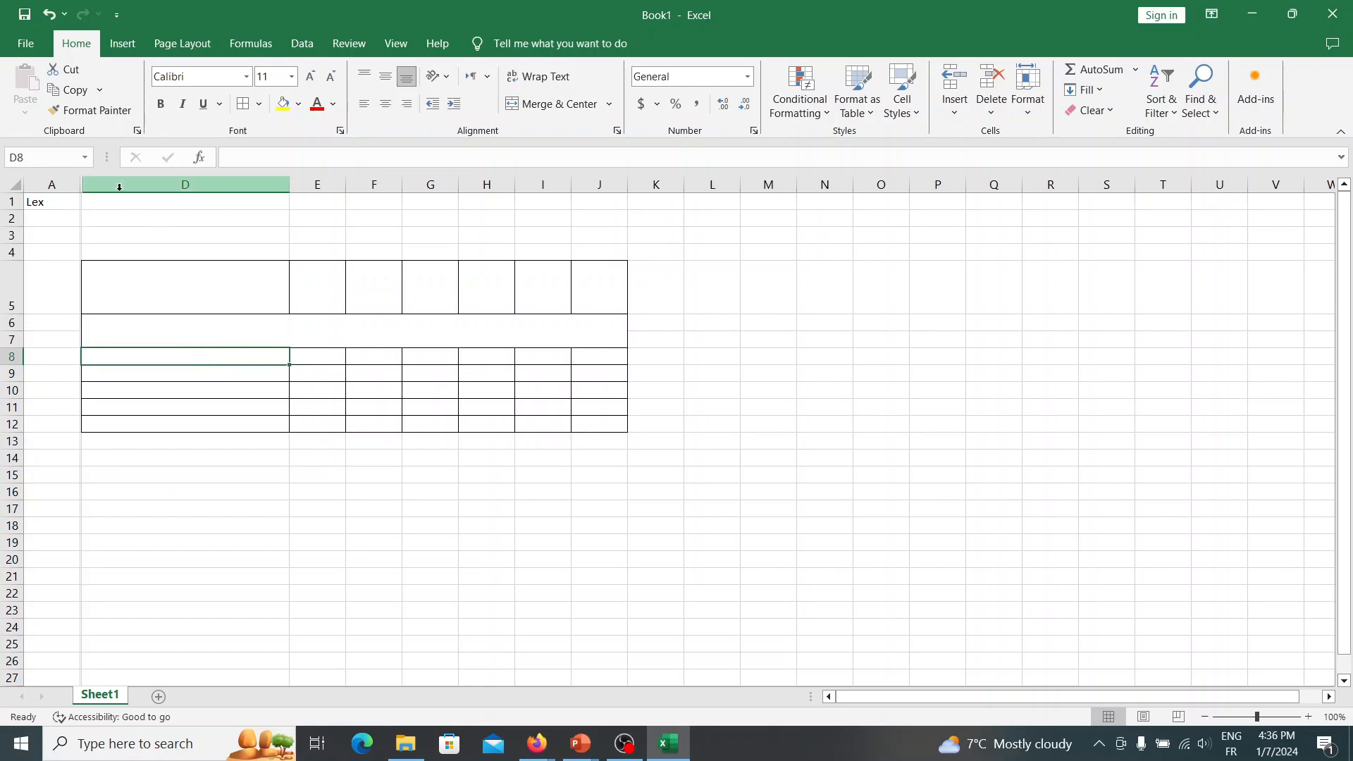
mouse_move(291, 188)
left_mouse_down()
mouse_move(160, 194)
mouse_move(305, 203)
mouse_move(152, 189)
mouse_move(302, 196)
mouse_move(278, 193)
left_mouse_up()
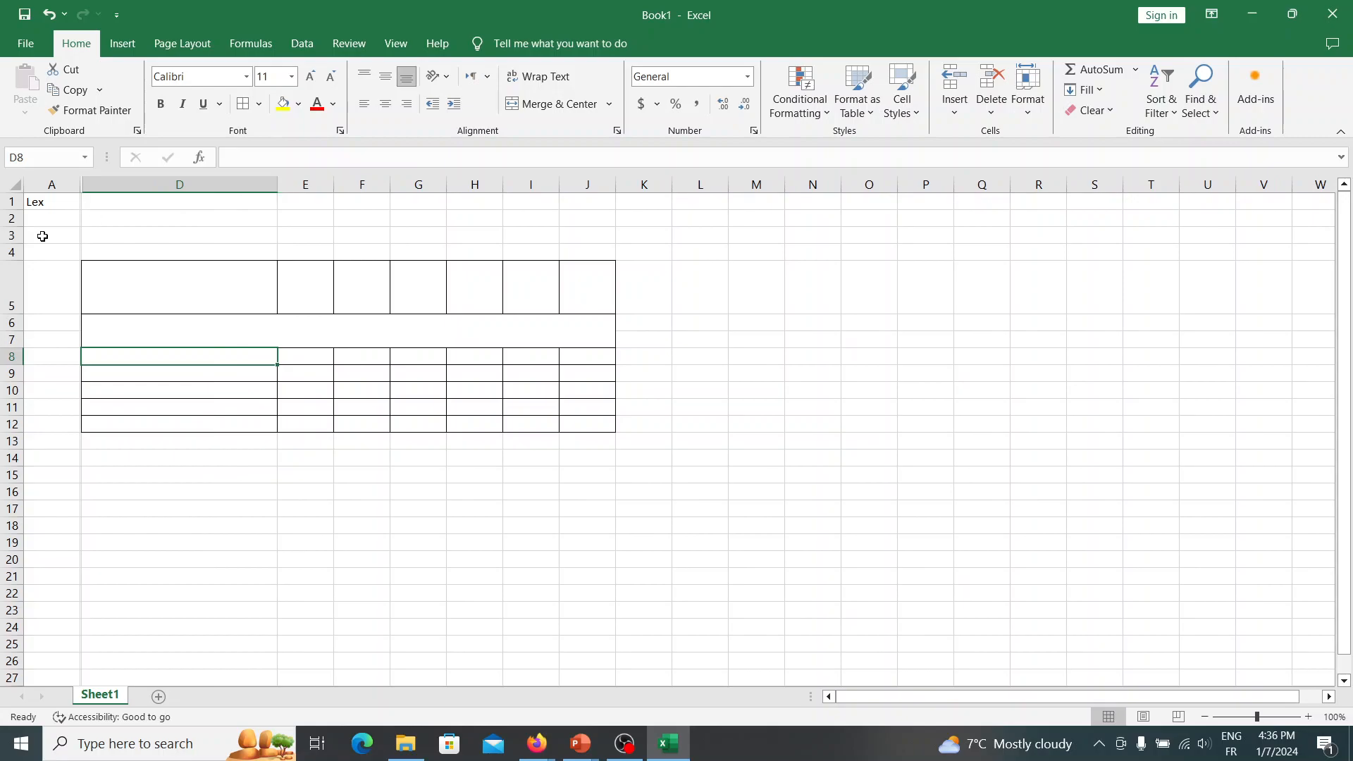
left_click_drag(23, 315, 17, 279)
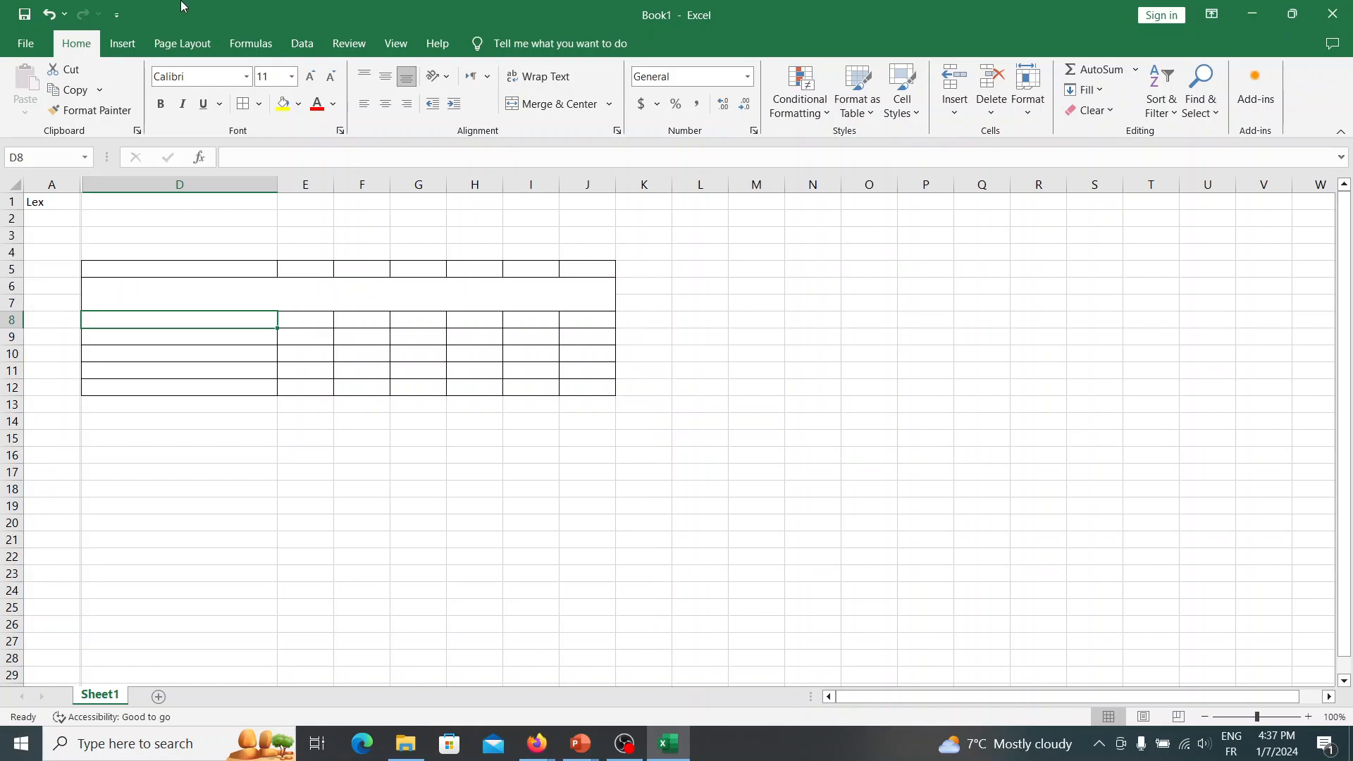
Undo all the table's row and column resizing and the merge of D6:J7, and select cell D5
left_click(49, 14)
left_click(49, 13)
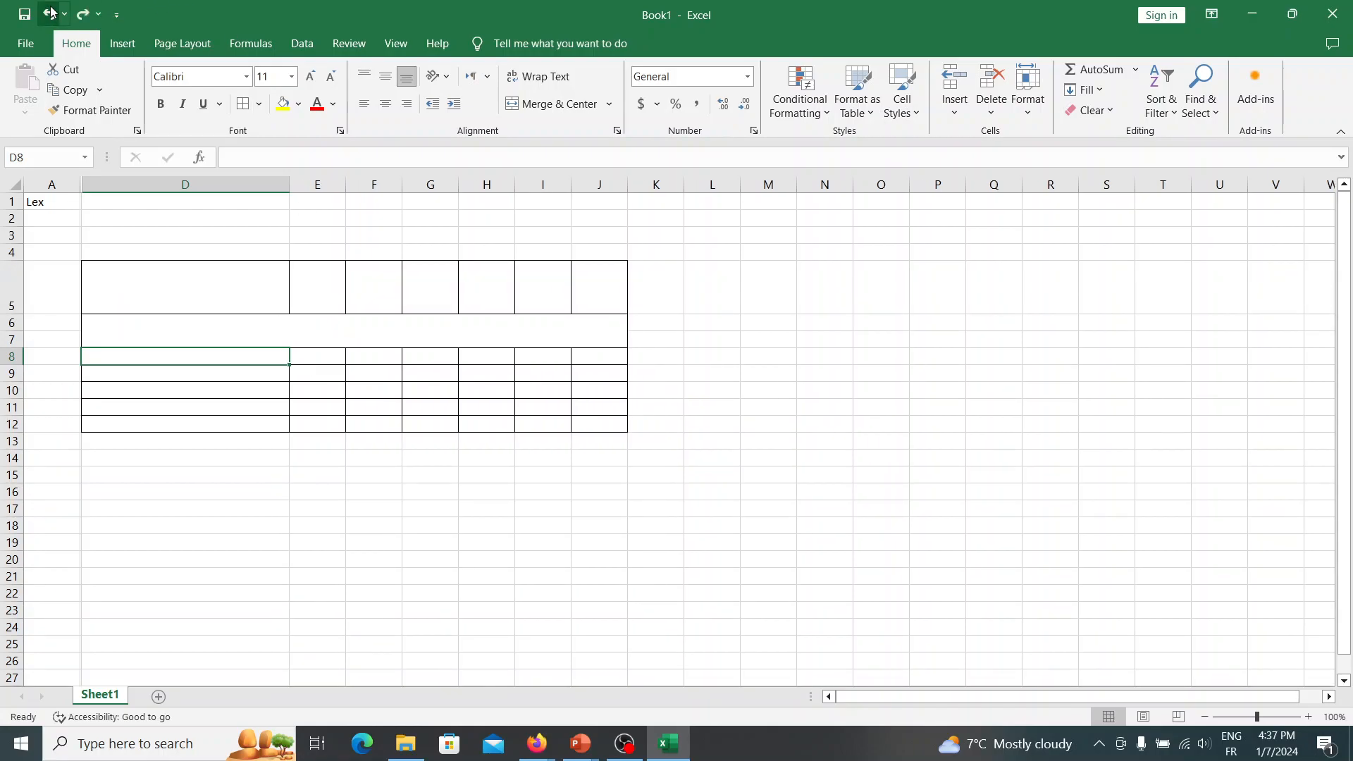
left_click(49, 14)
left_click(401, 251)
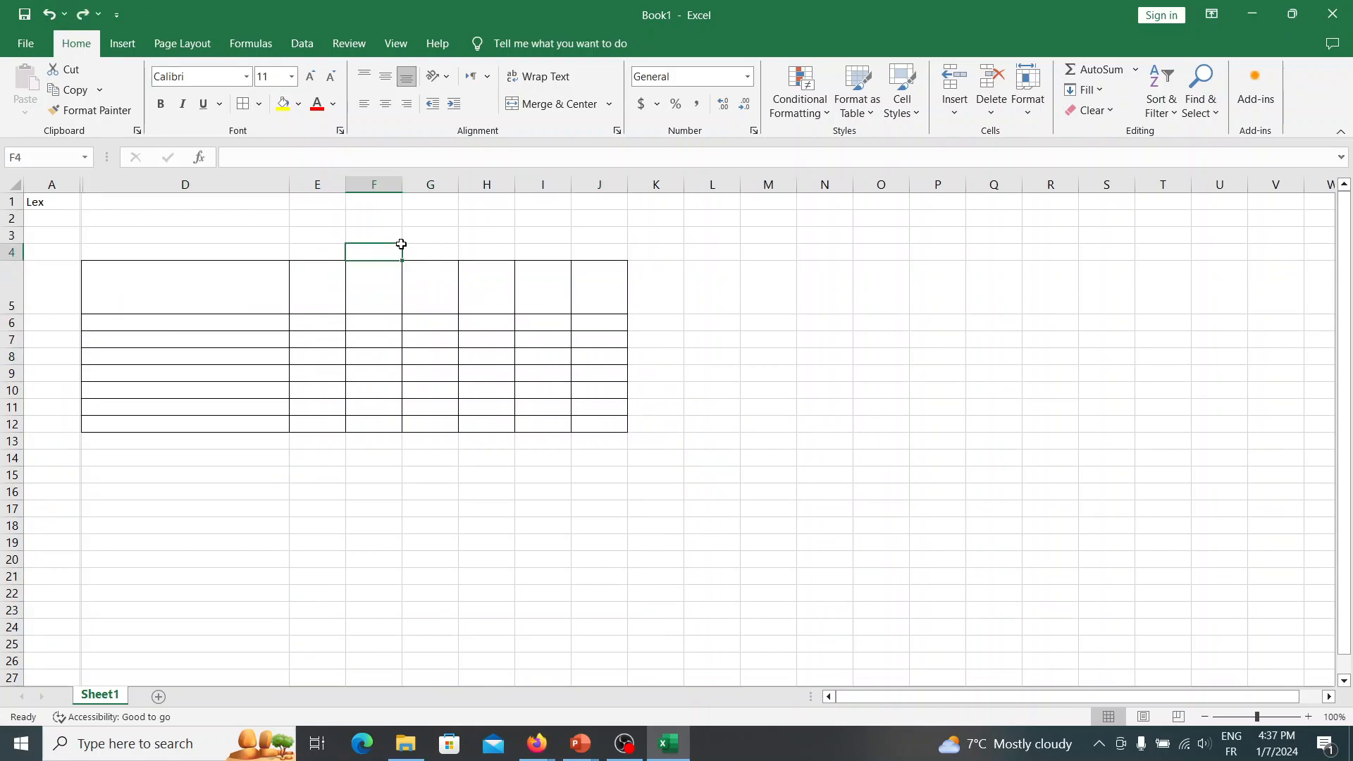
left_click(49, 14)
left_click(48, 16)
left_click(47, 17)
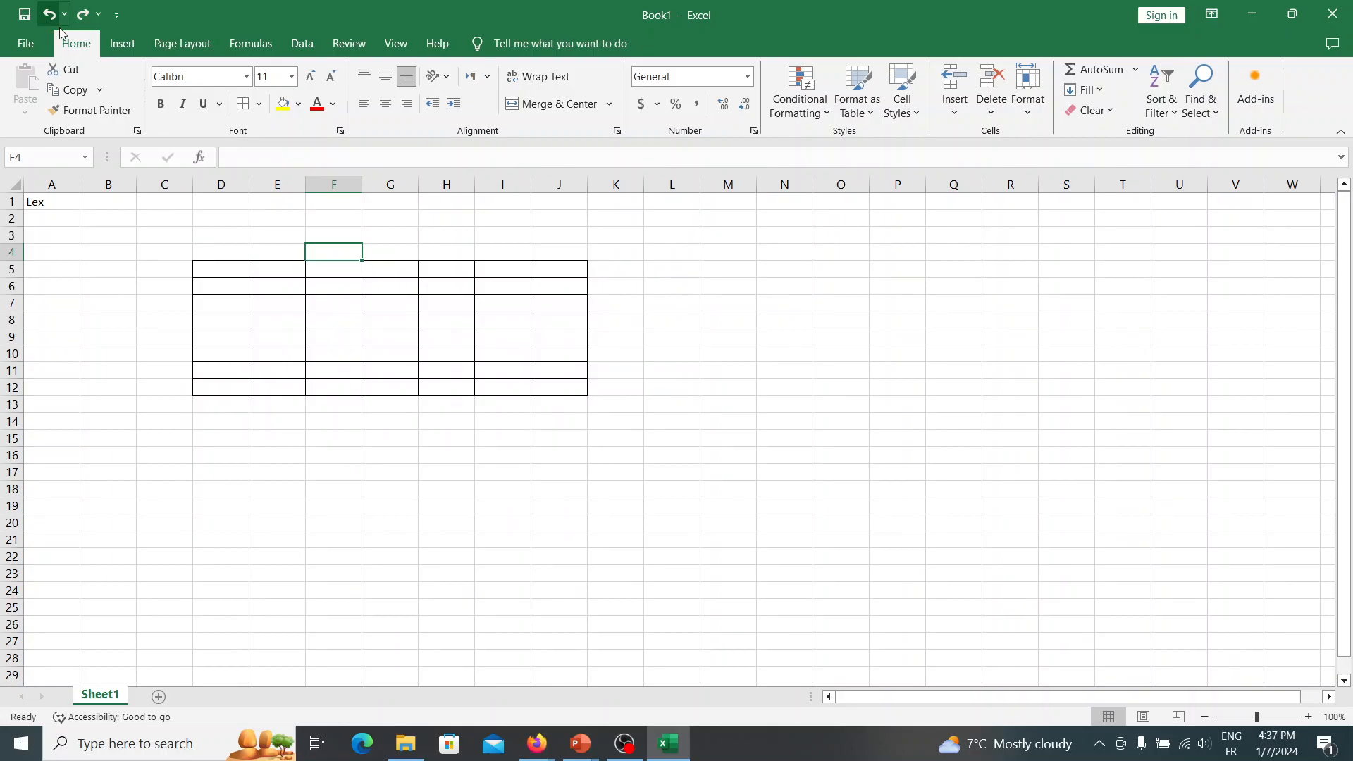
left_click(238, 266)
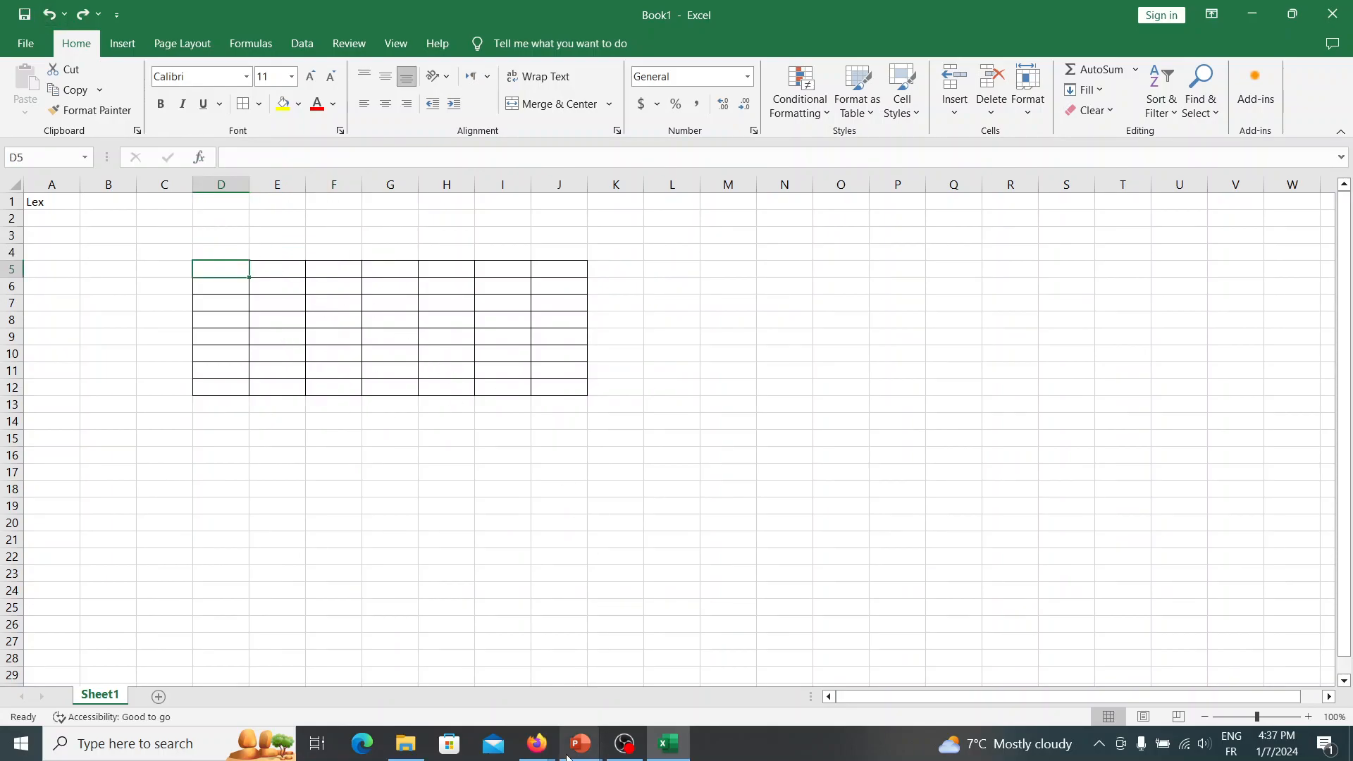
Switch to the PowerPoint slide show, advance past the Tables slide, and return to the Excel workbook
mouse_move(603, 737)
left_click(638, 689)
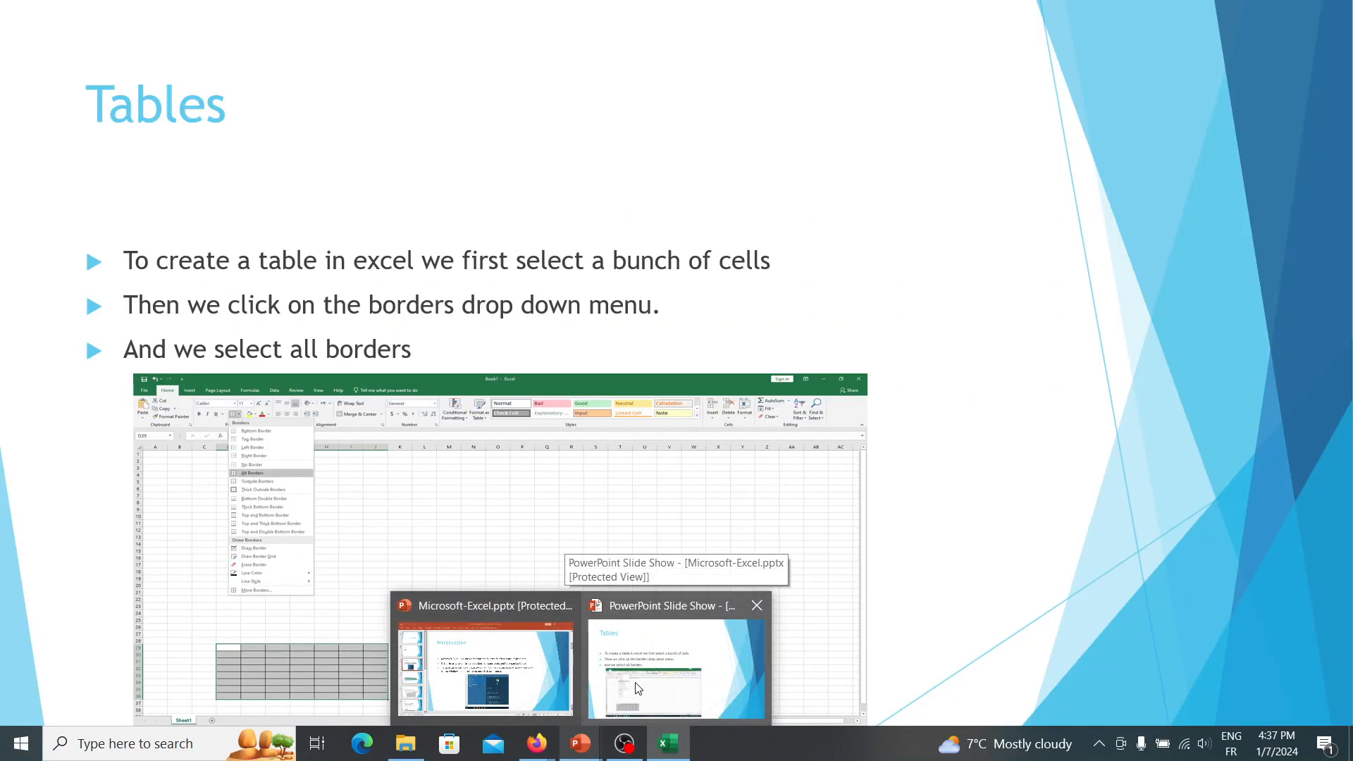
left_click(638, 689)
key("Right")
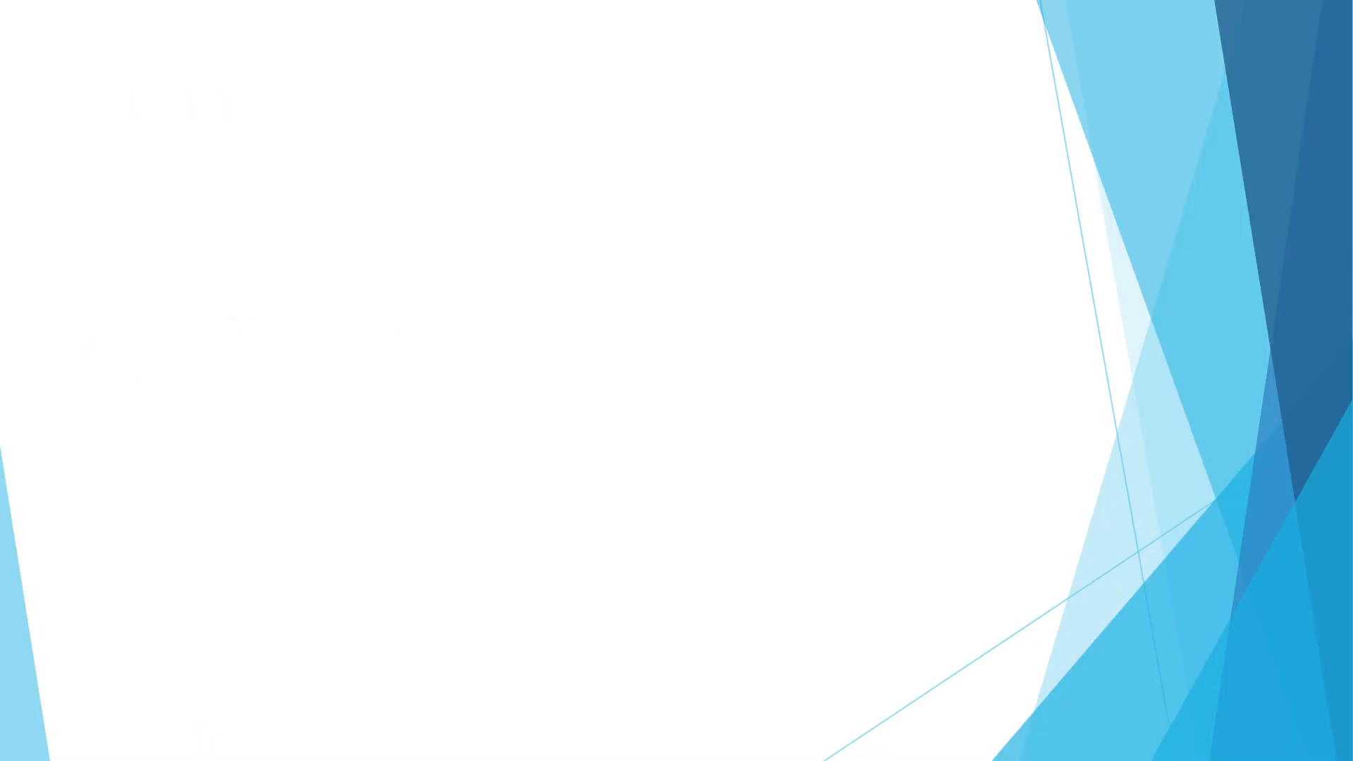
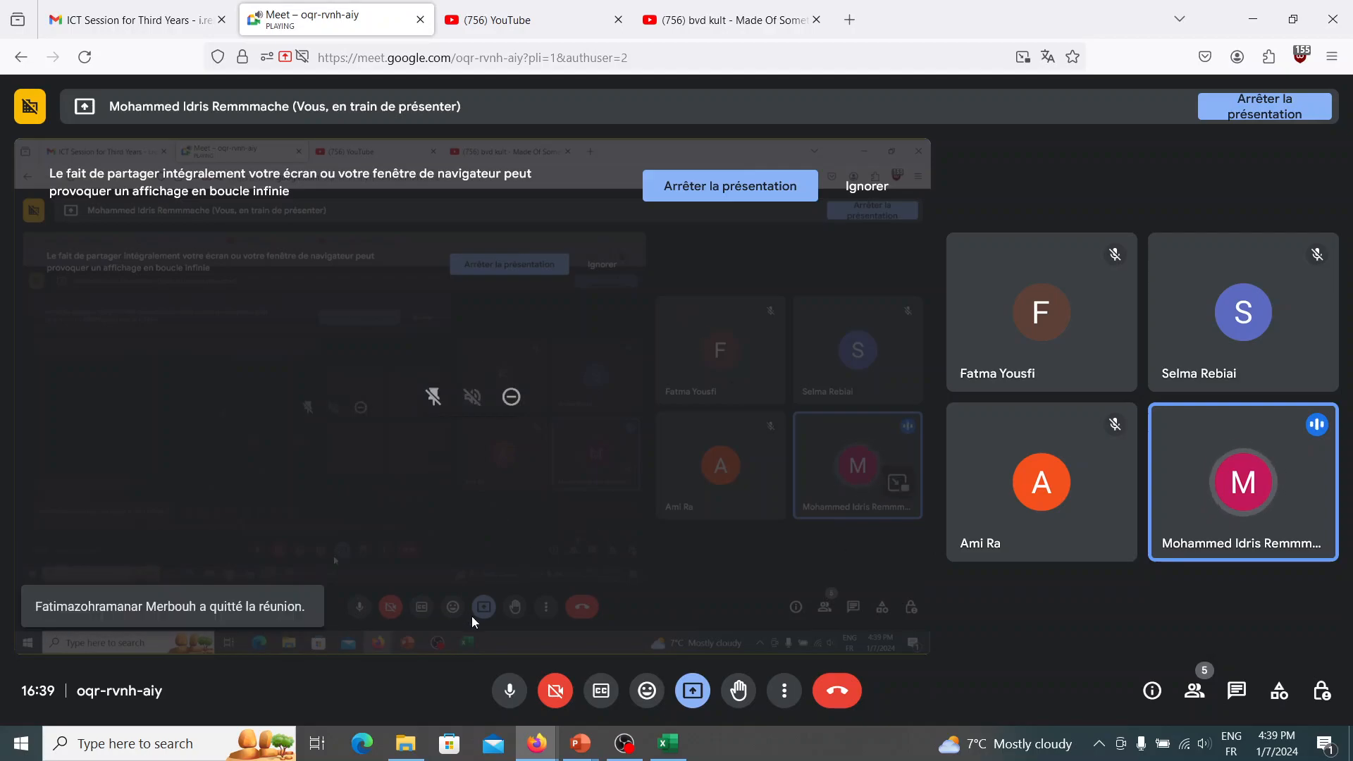
left_click(652, 746)
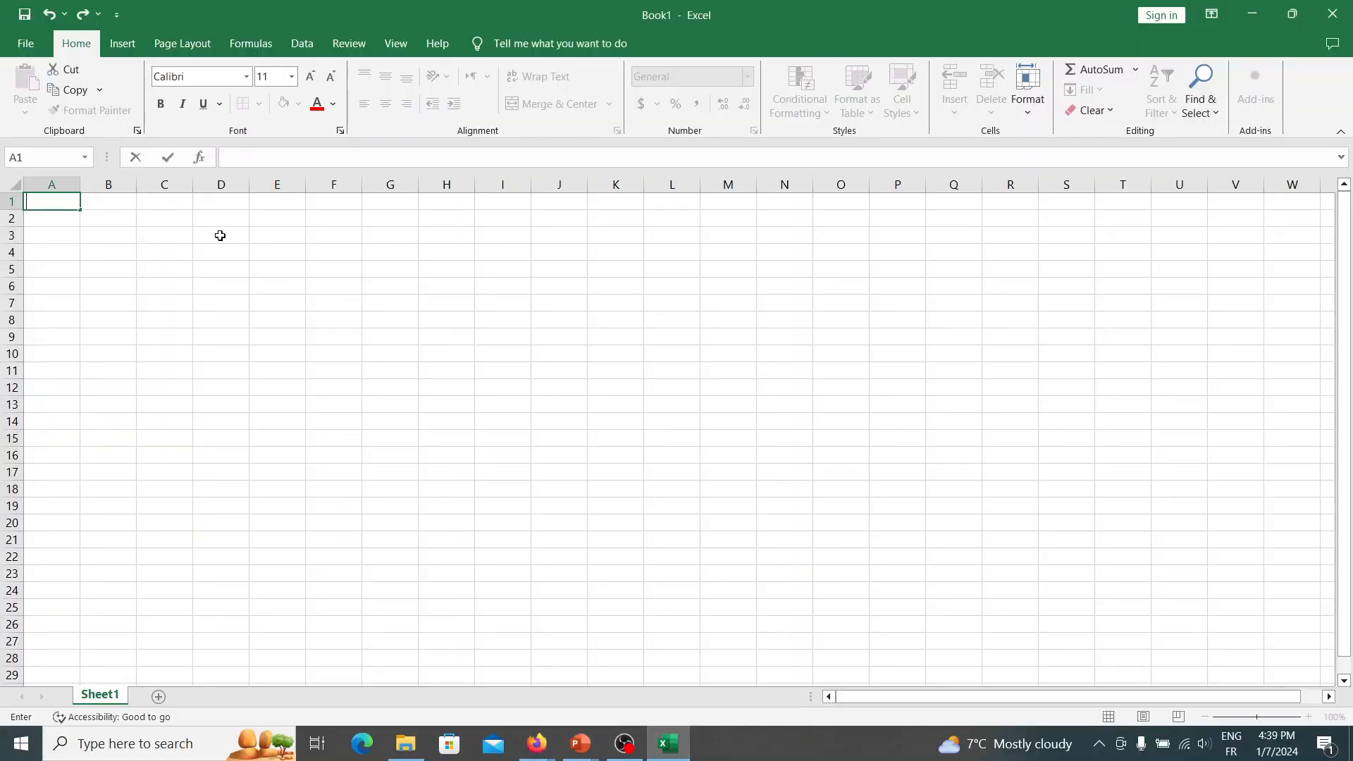
Enter 9+2 without an equals sign in cell E4 and select the neighbouring cell F4
left_click(278, 261)
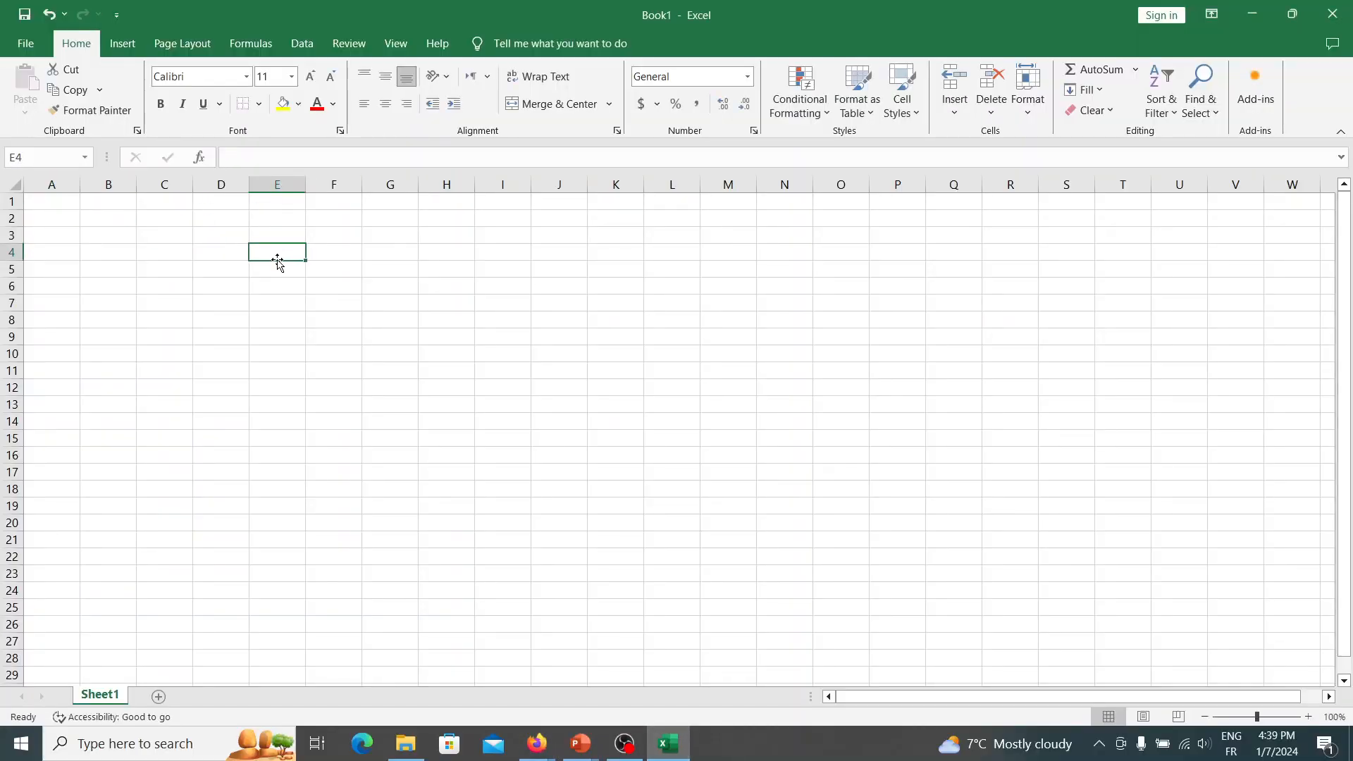
type("9+")
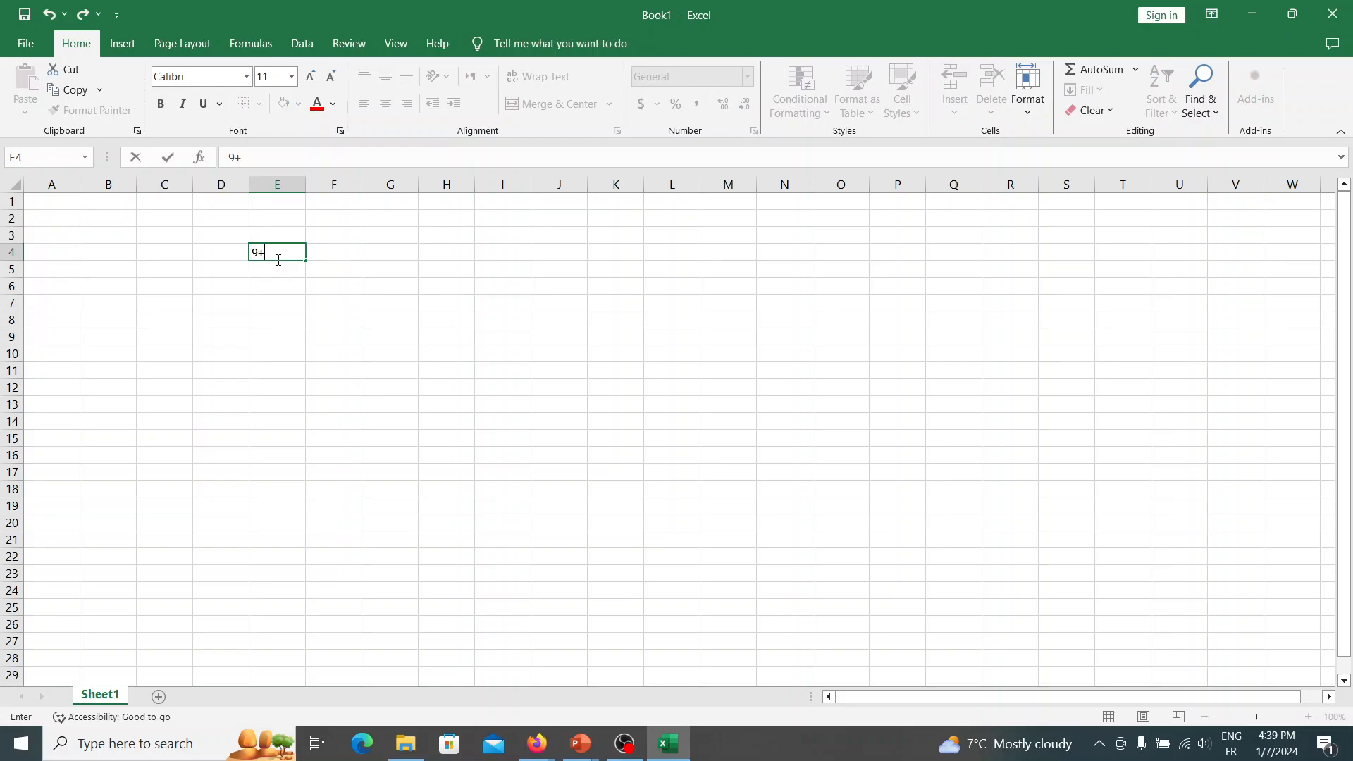
type("2")
key("Return")
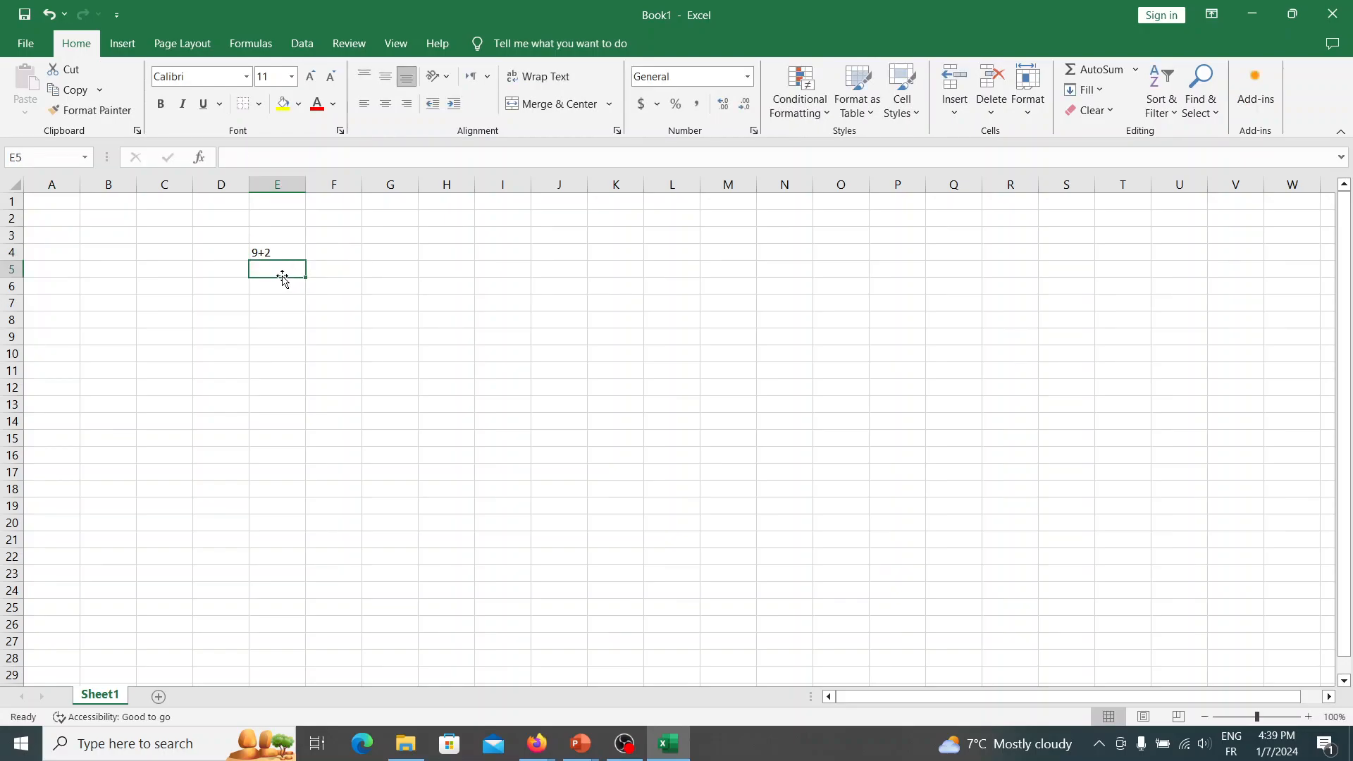
left_click(345, 268)
left_click(326, 254)
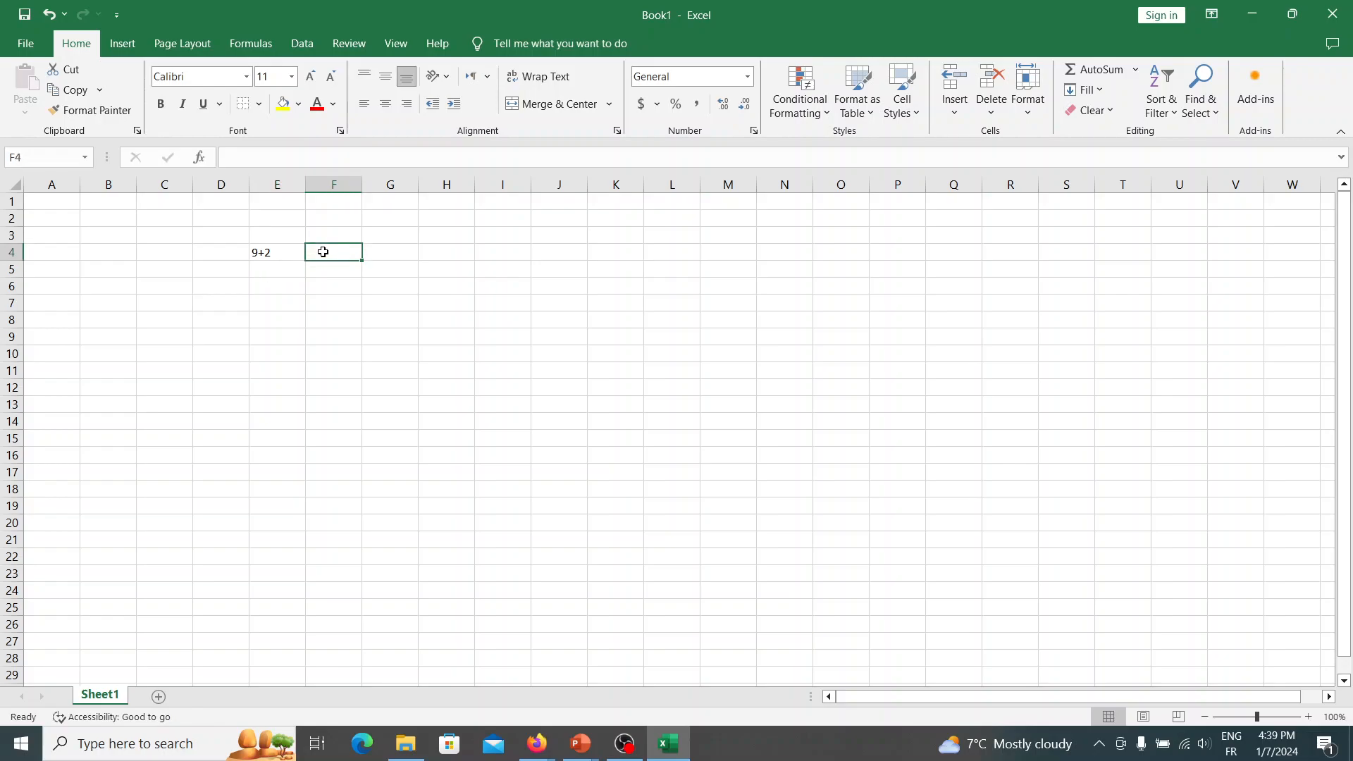
Replace the content of cell E4 with the formula =9+2 and reselect the cell to show its formula
left_click(265, 250)
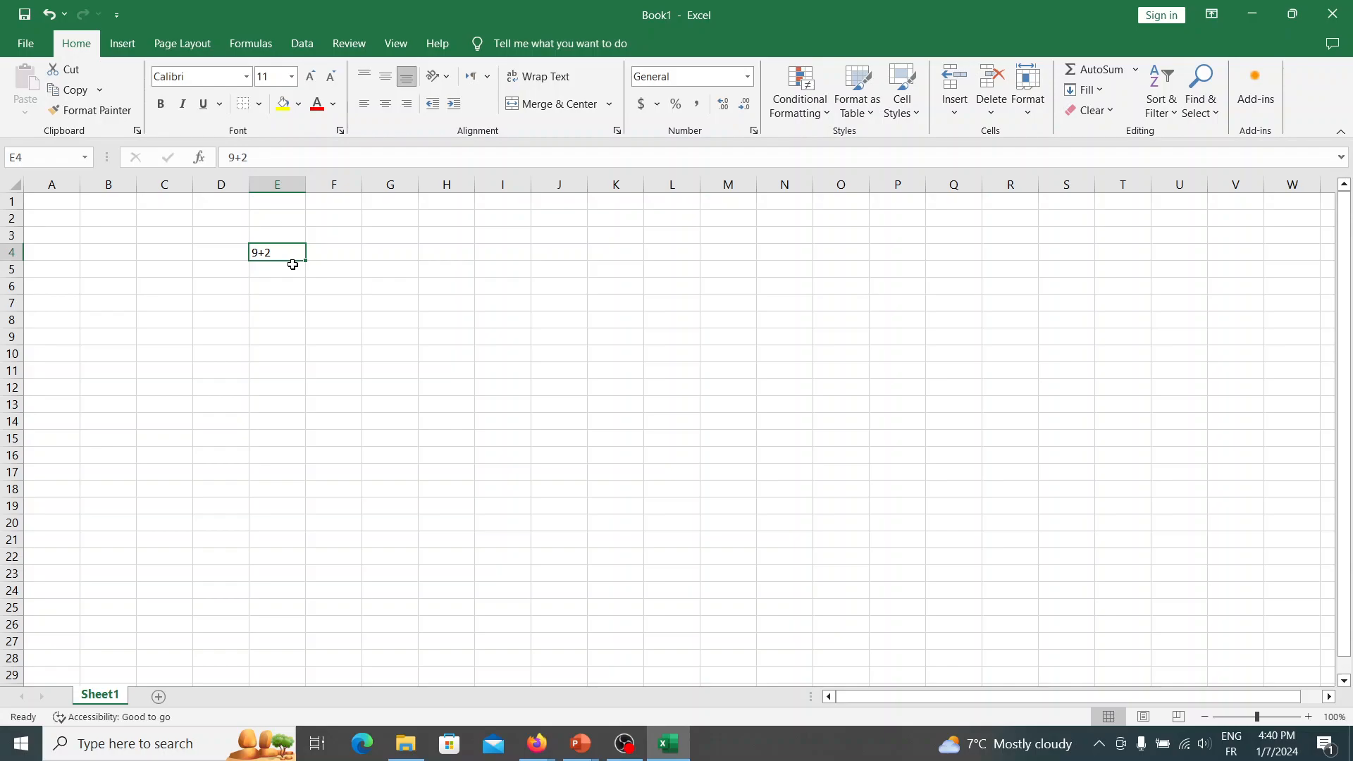
key("BackSpace")
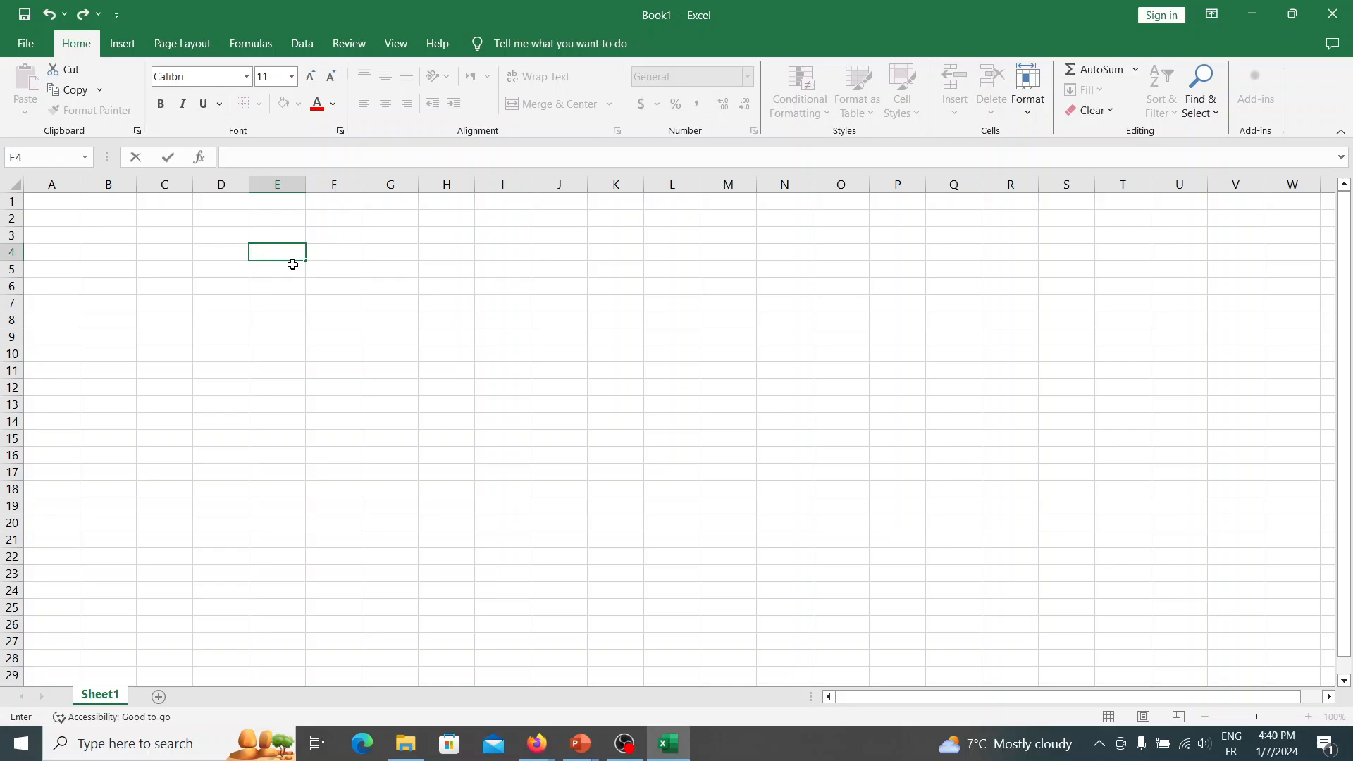
type("=")
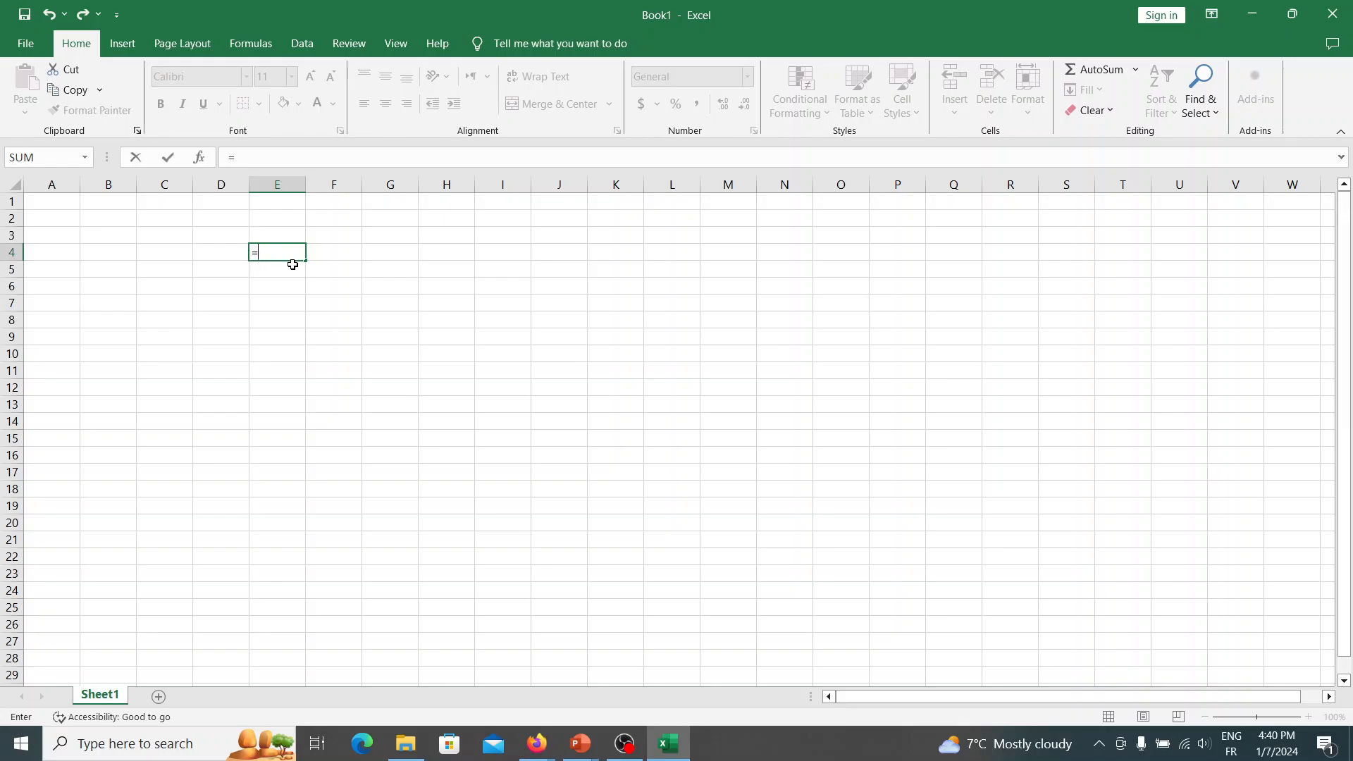
type("9+2")
left_click(332, 320)
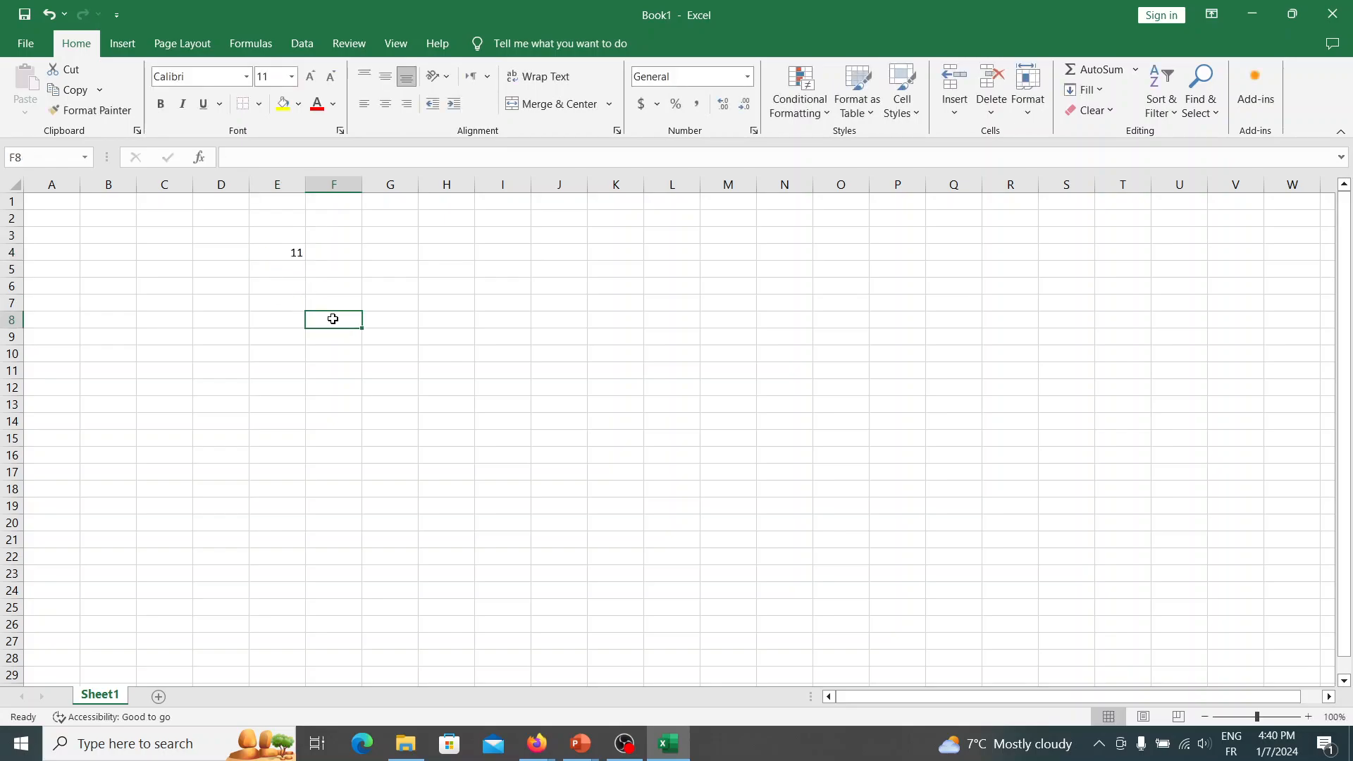
left_click(267, 271)
left_click(285, 251)
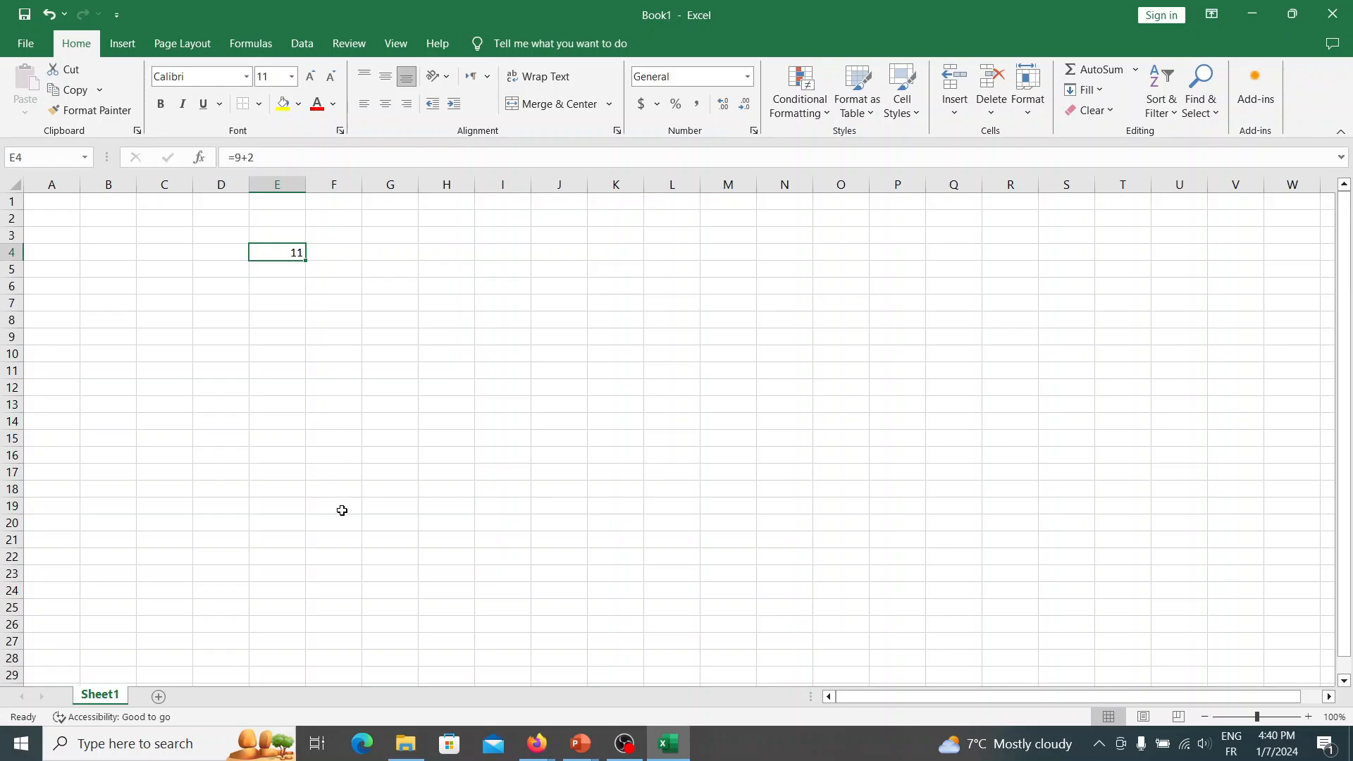
Check the Google Meet call in the browser and return to the Excel workbook
mouse_move(571, 739)
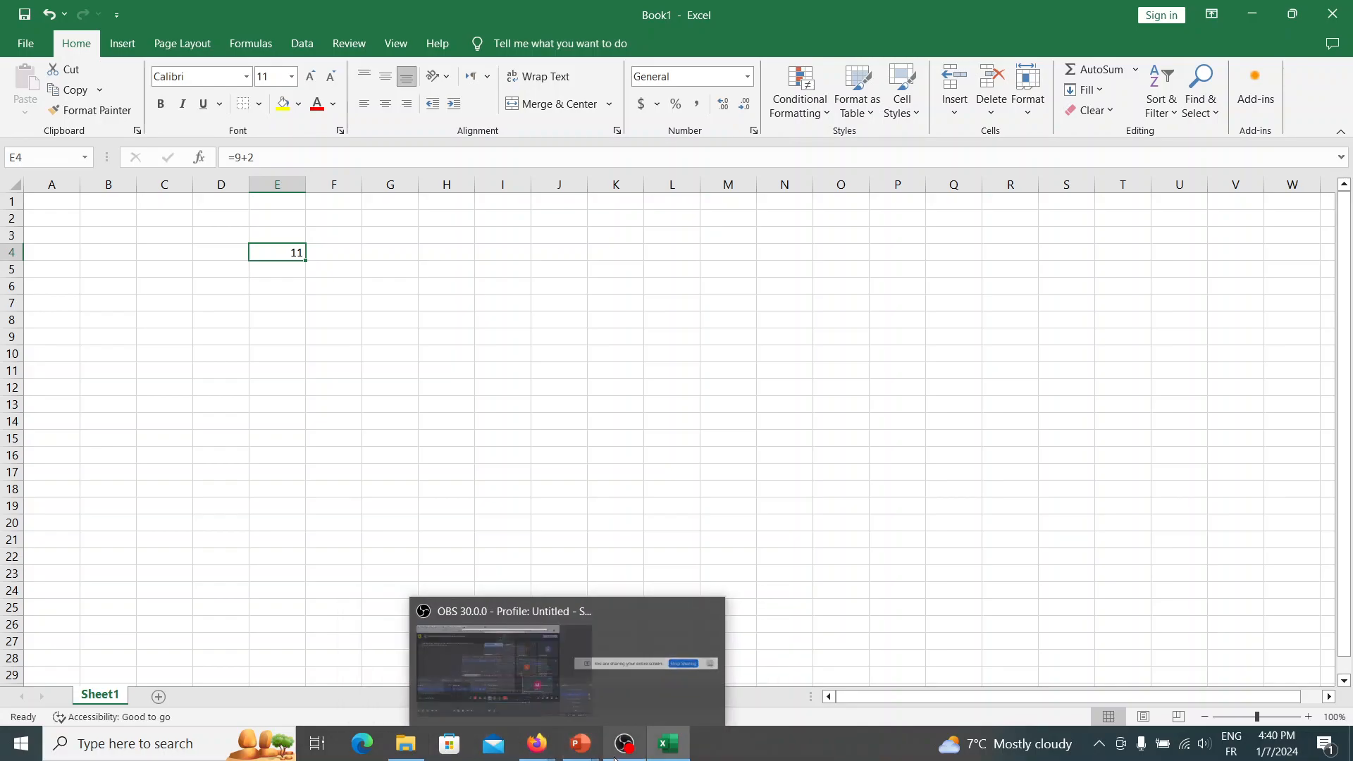
left_click(513, 689)
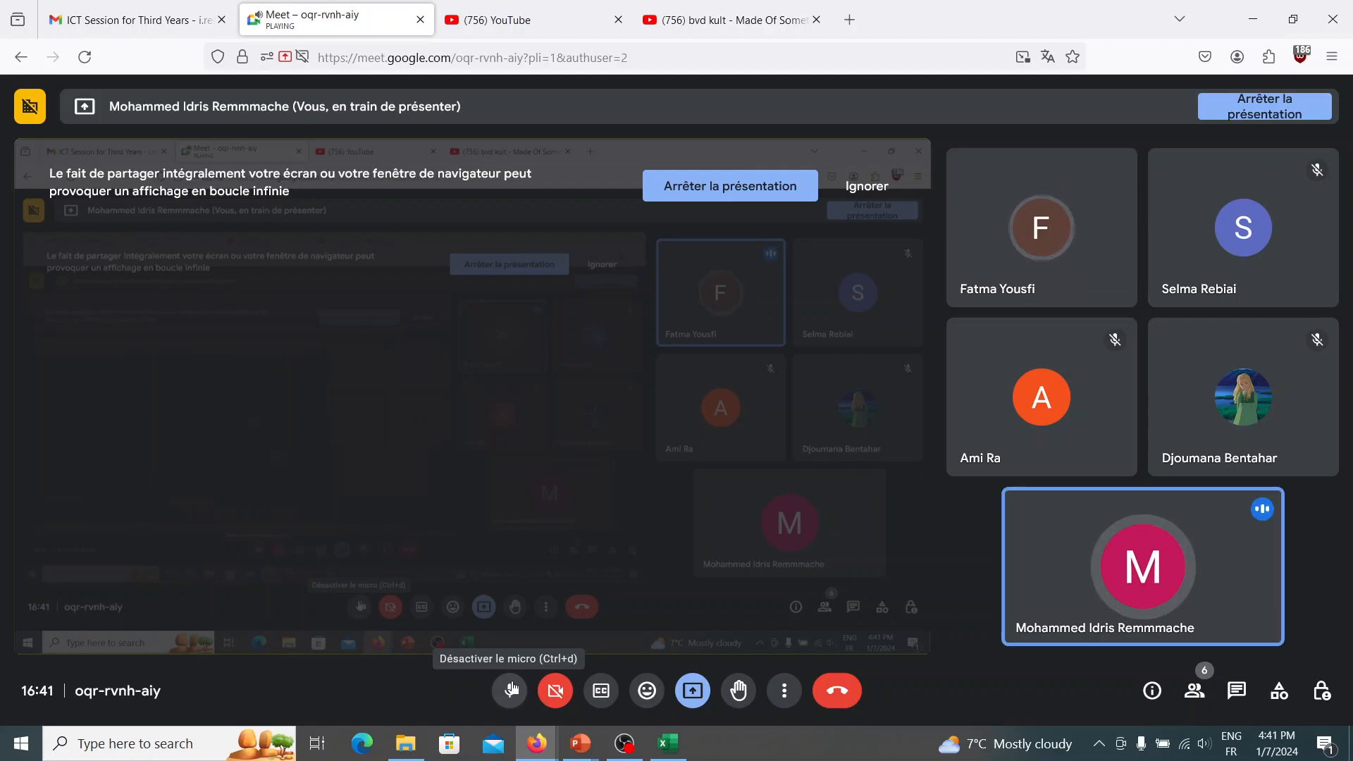
mouse_move(577, 751)
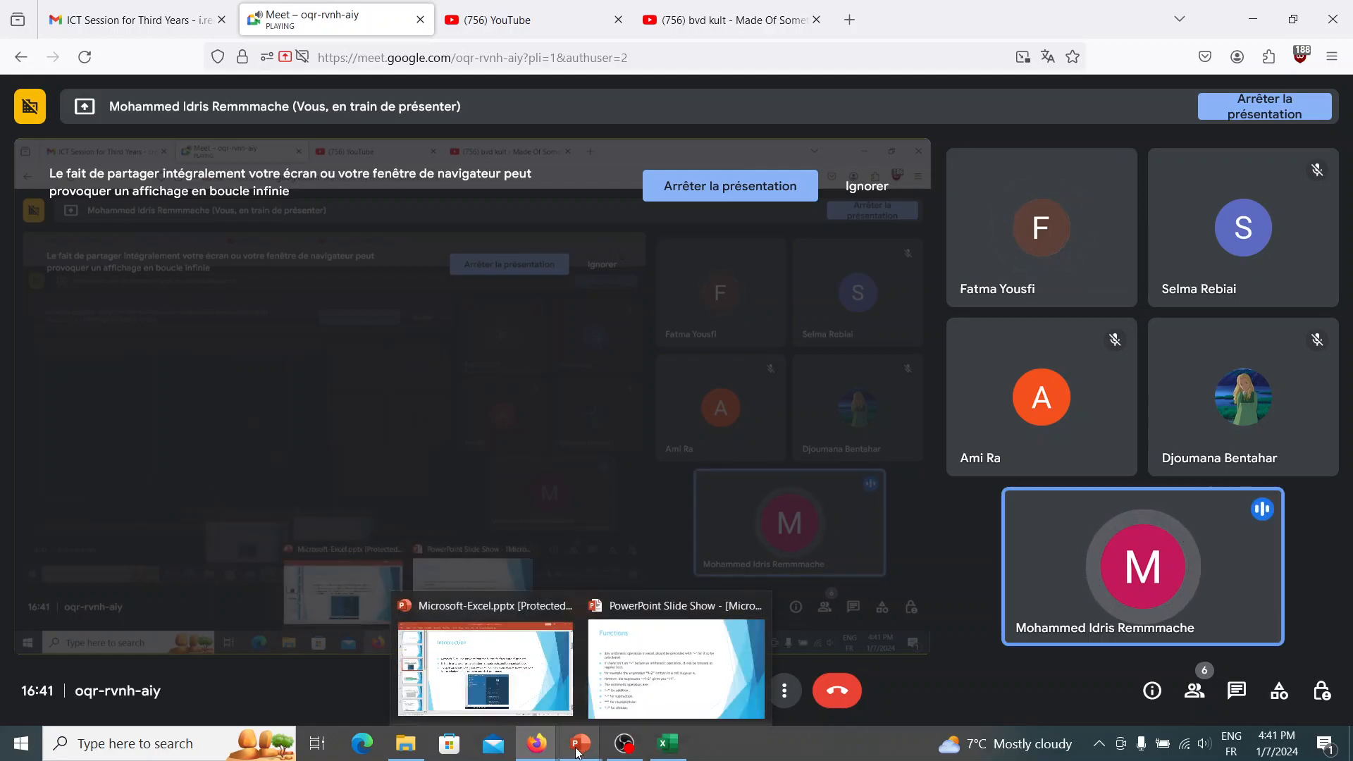
left_click(669, 748)
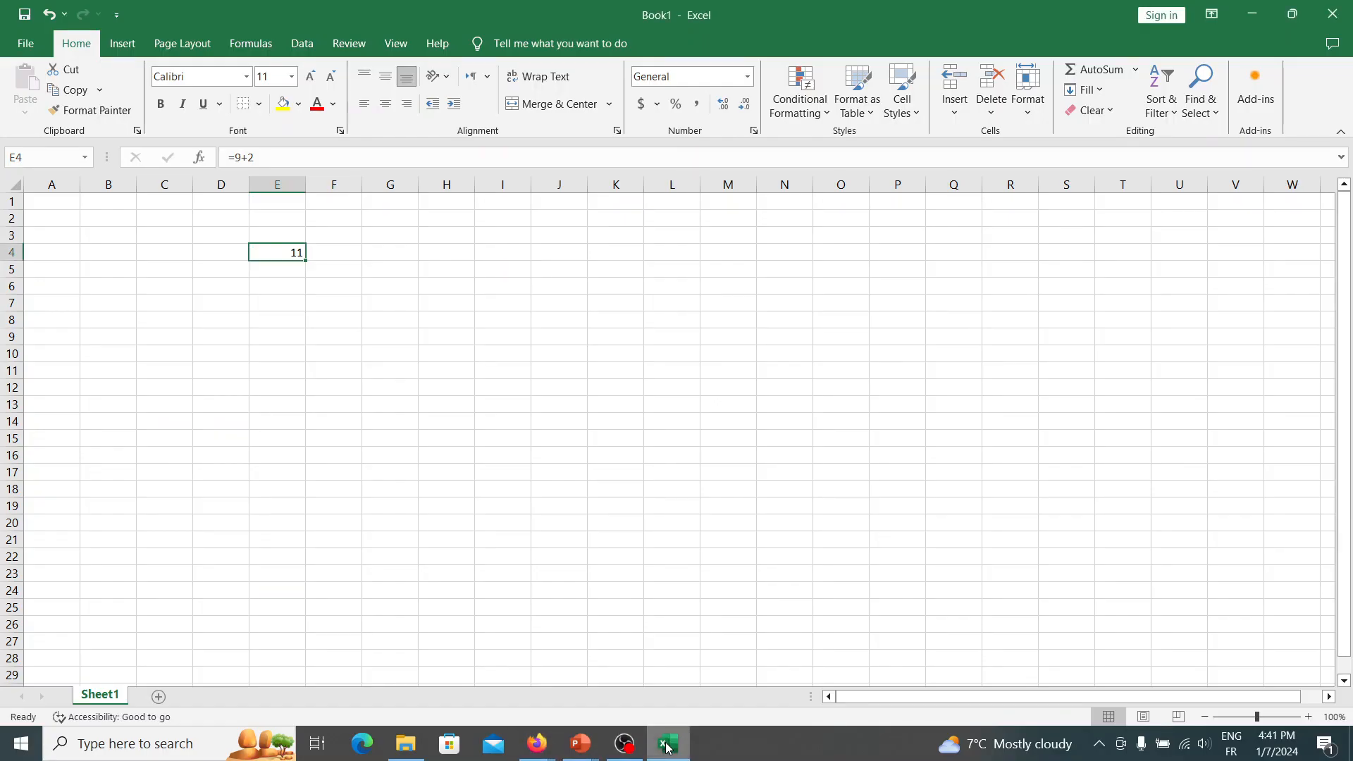
Enter the number 6 in cell C5 and the number 11 in cell G6
left_click(320, 286)
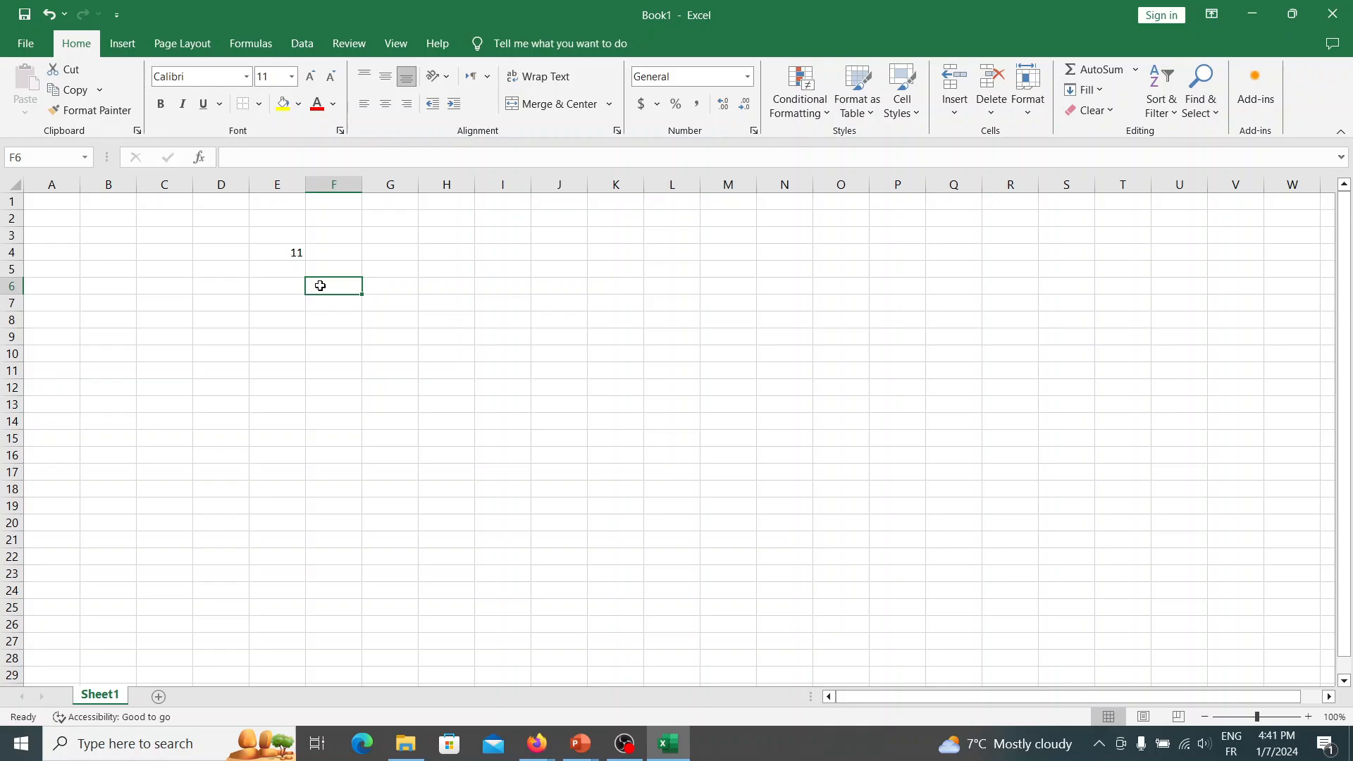
left_click(149, 276)
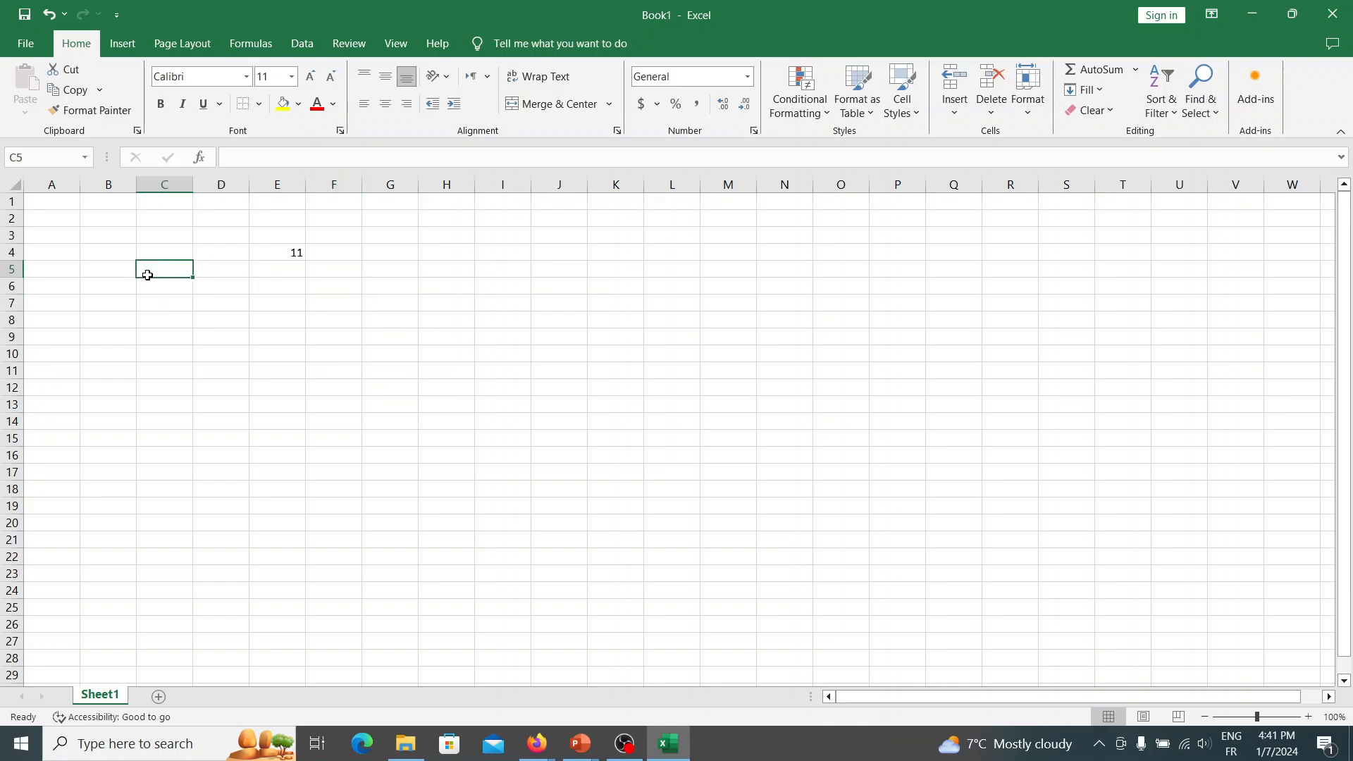
type("6")
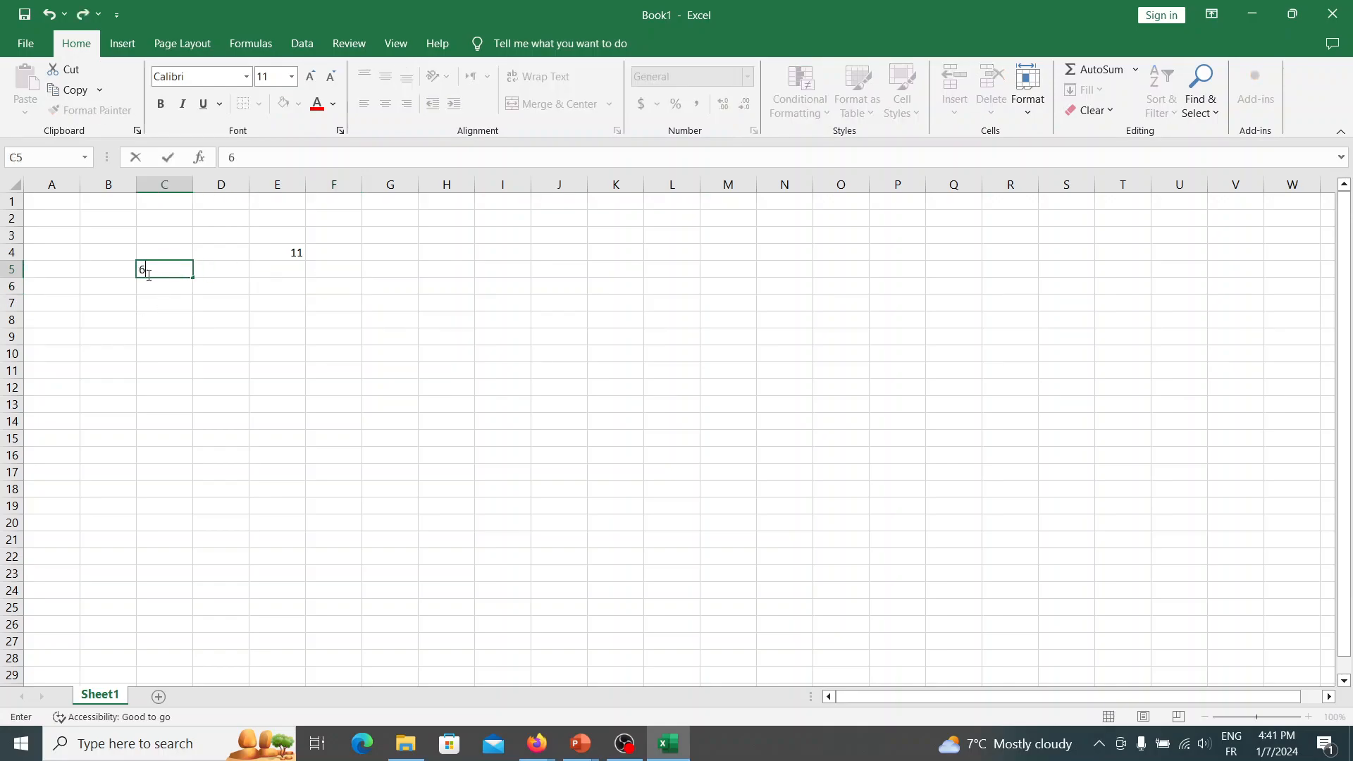
left_click(392, 284)
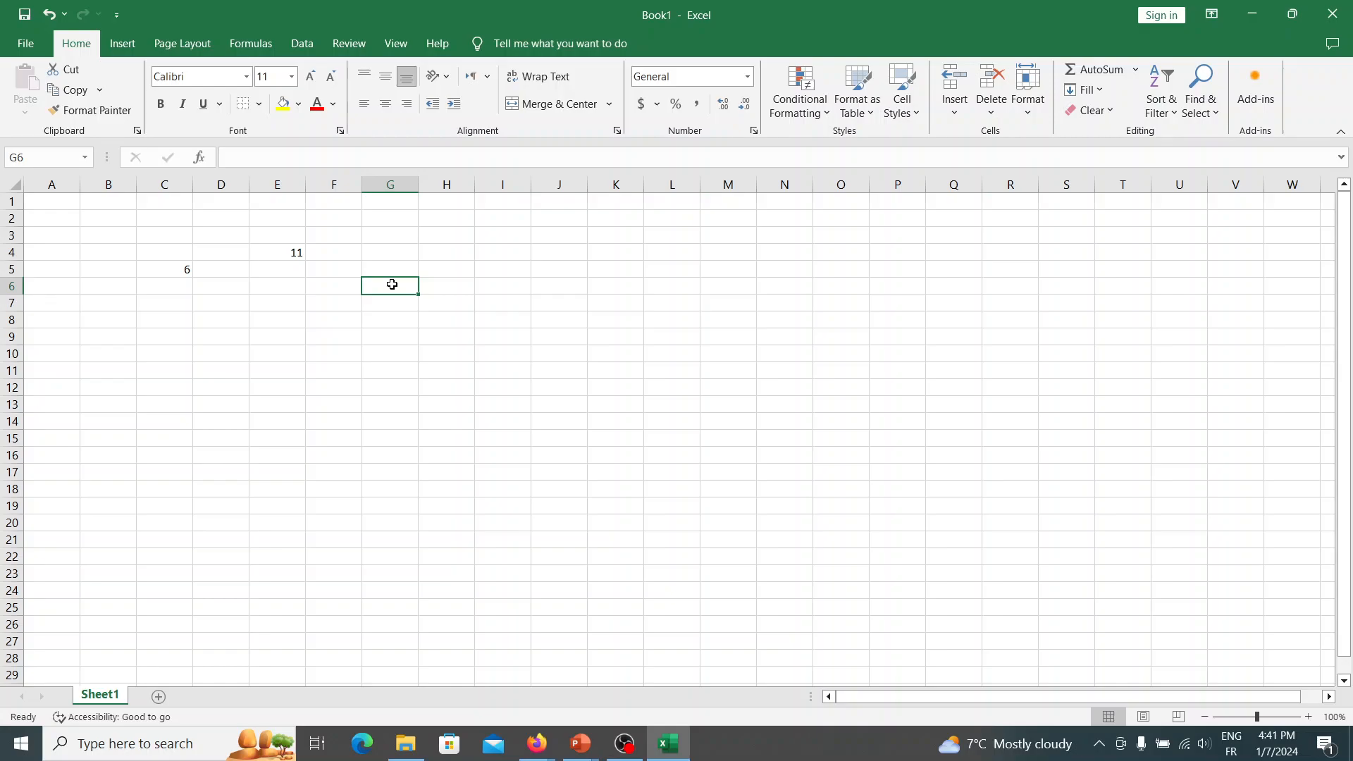
type("11")
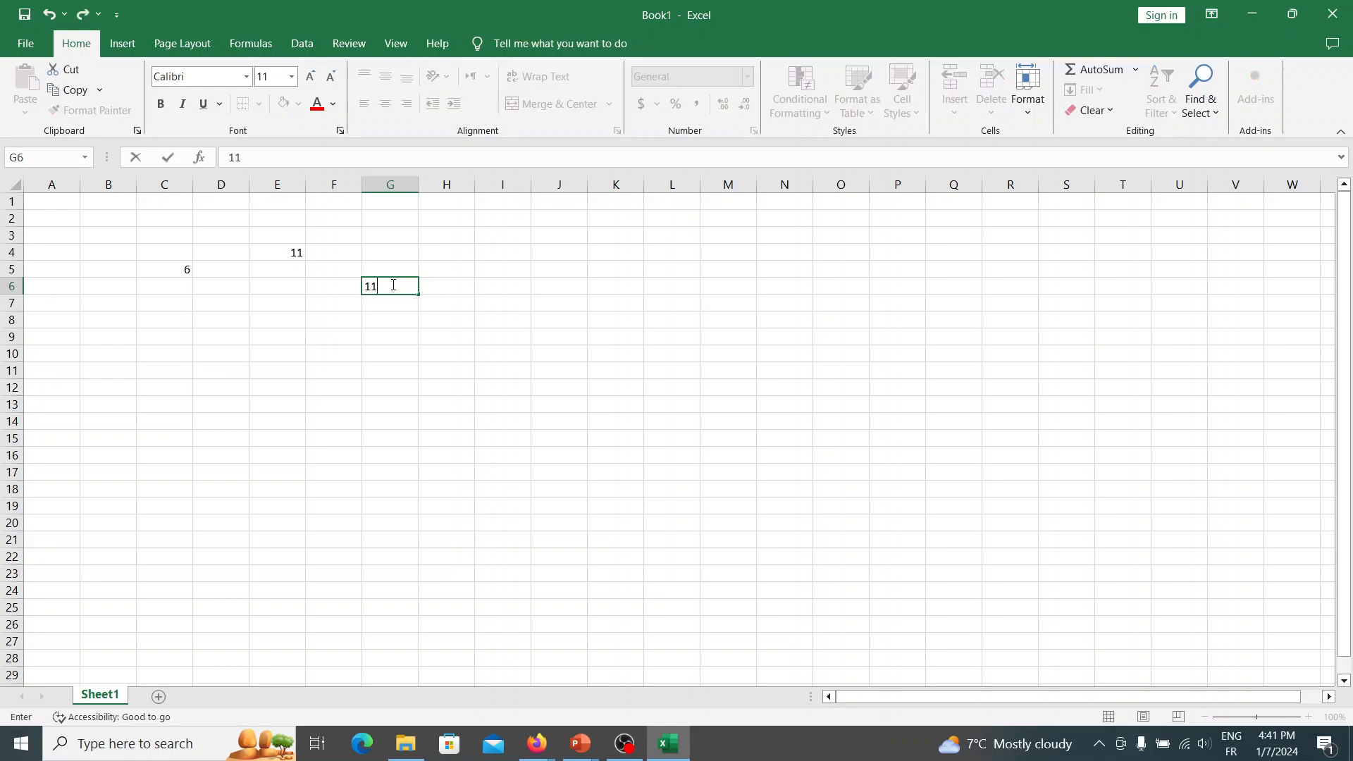
Enter the formula =c5*g6 in cell C9 and reselect the cell to show its formula
left_click(155, 338)
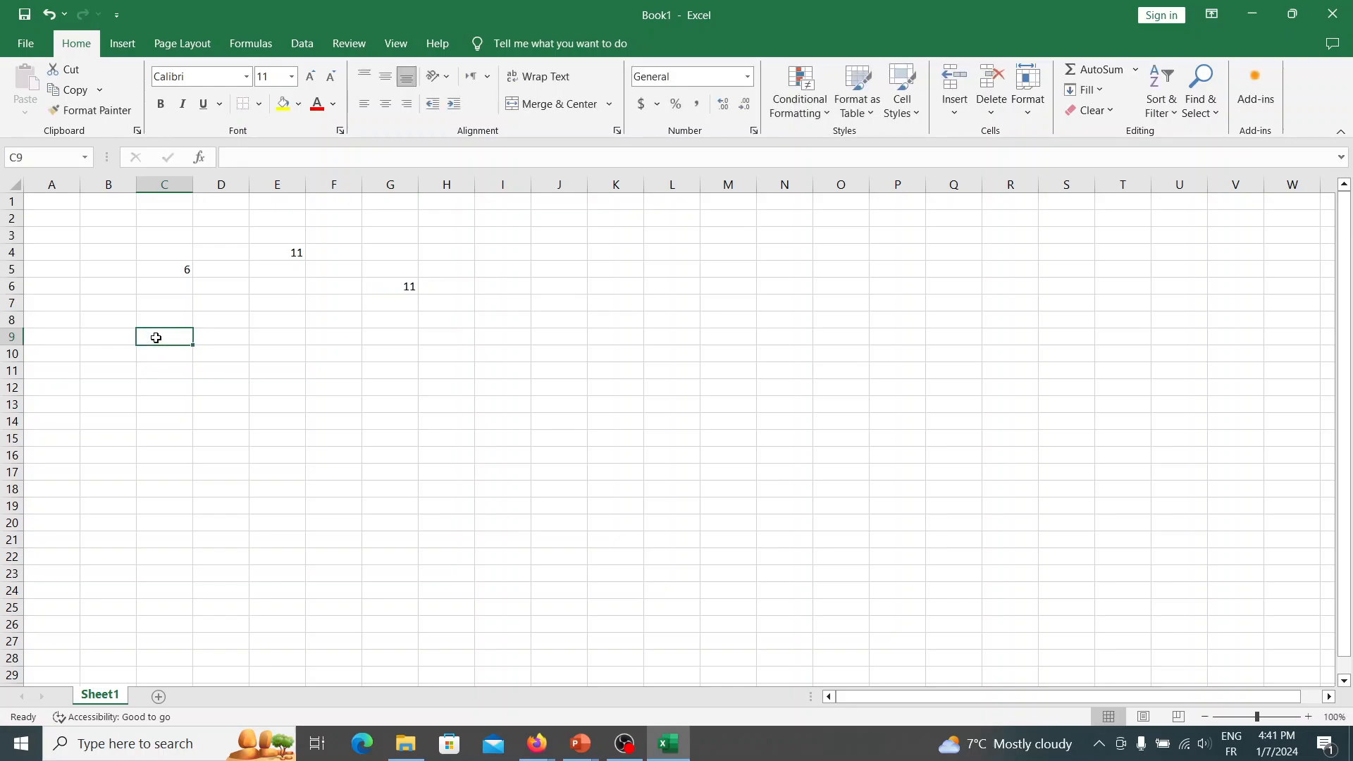
type("=")
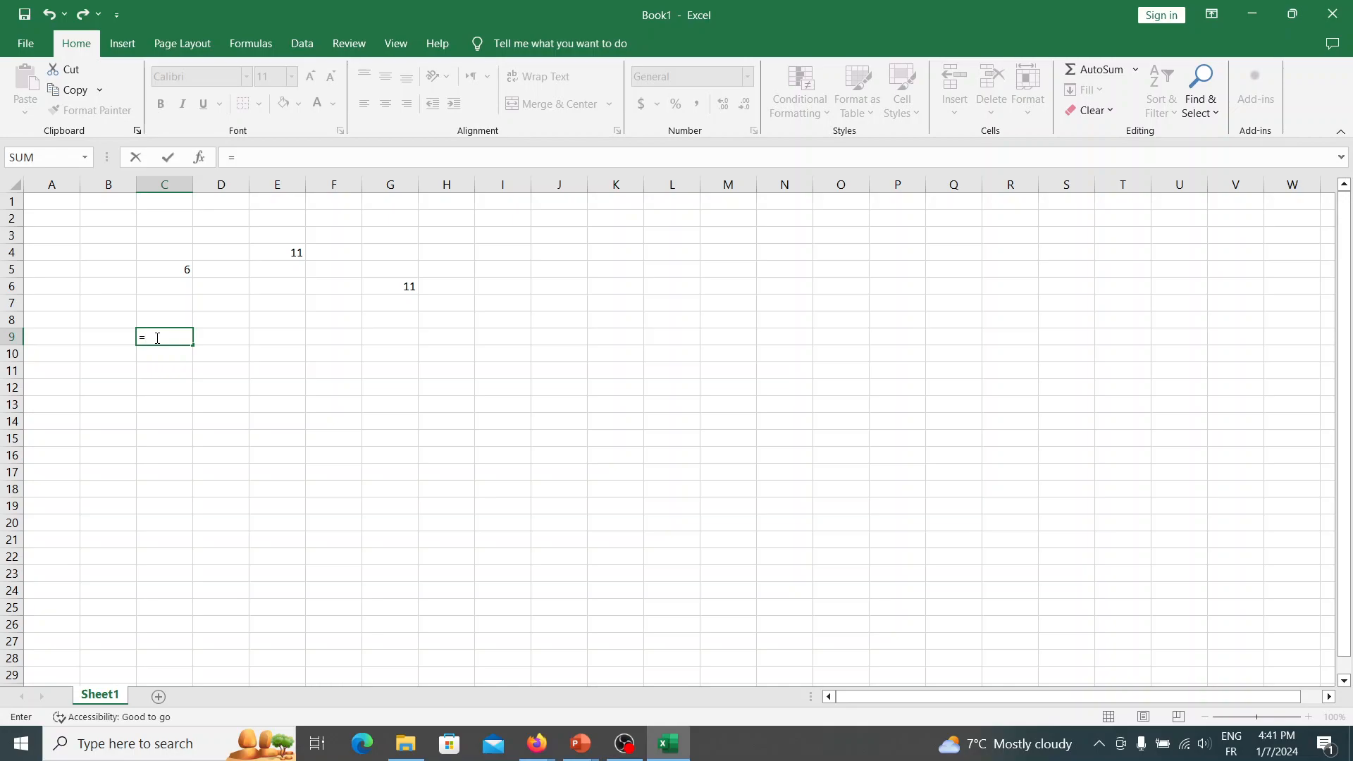
type("c5*")
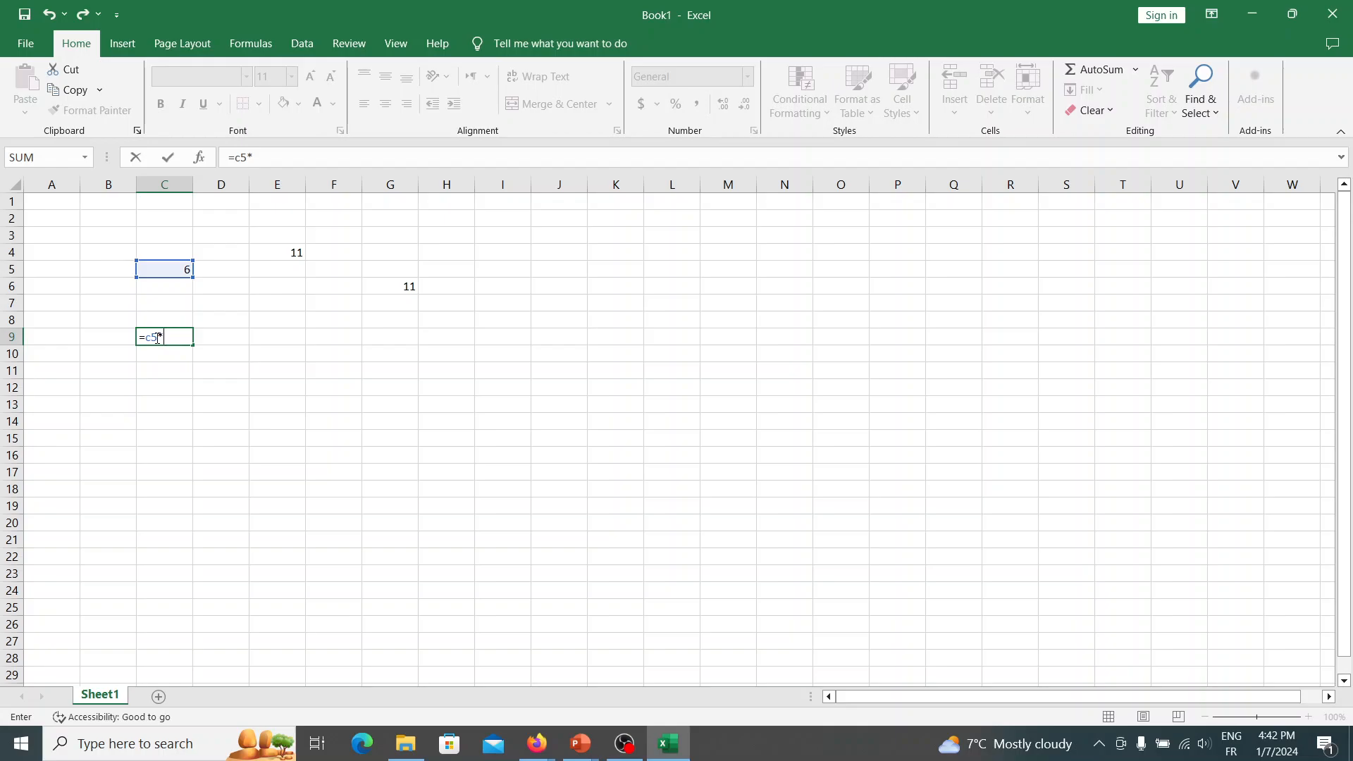
type("g6")
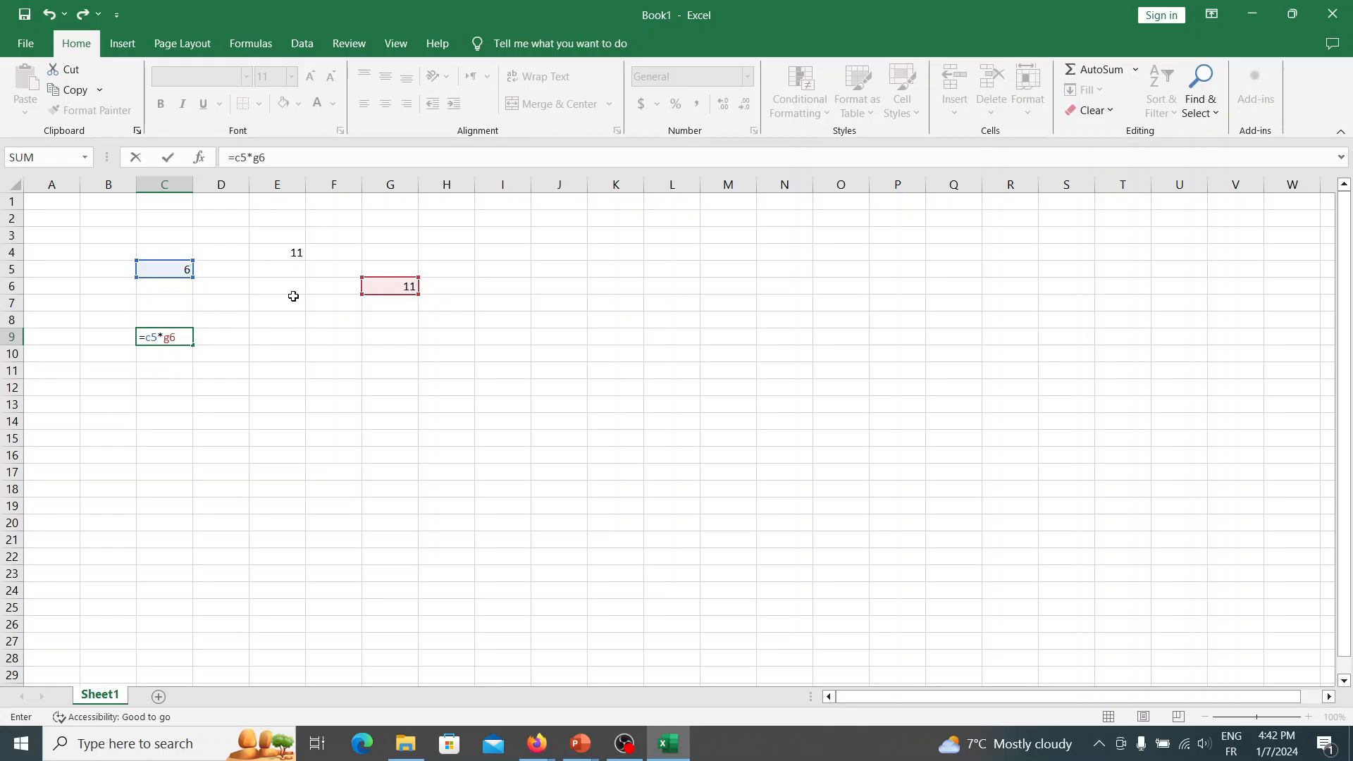
key("Return")
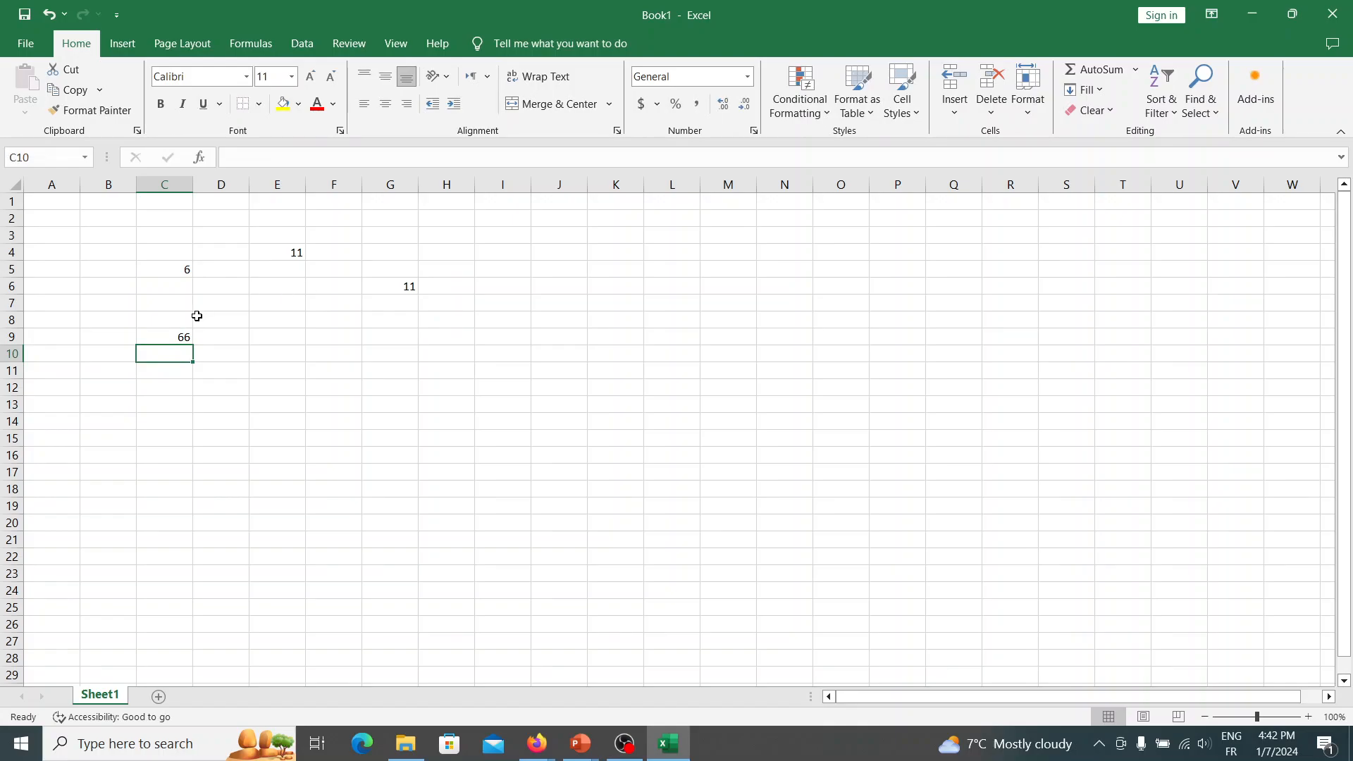
left_click(159, 339)
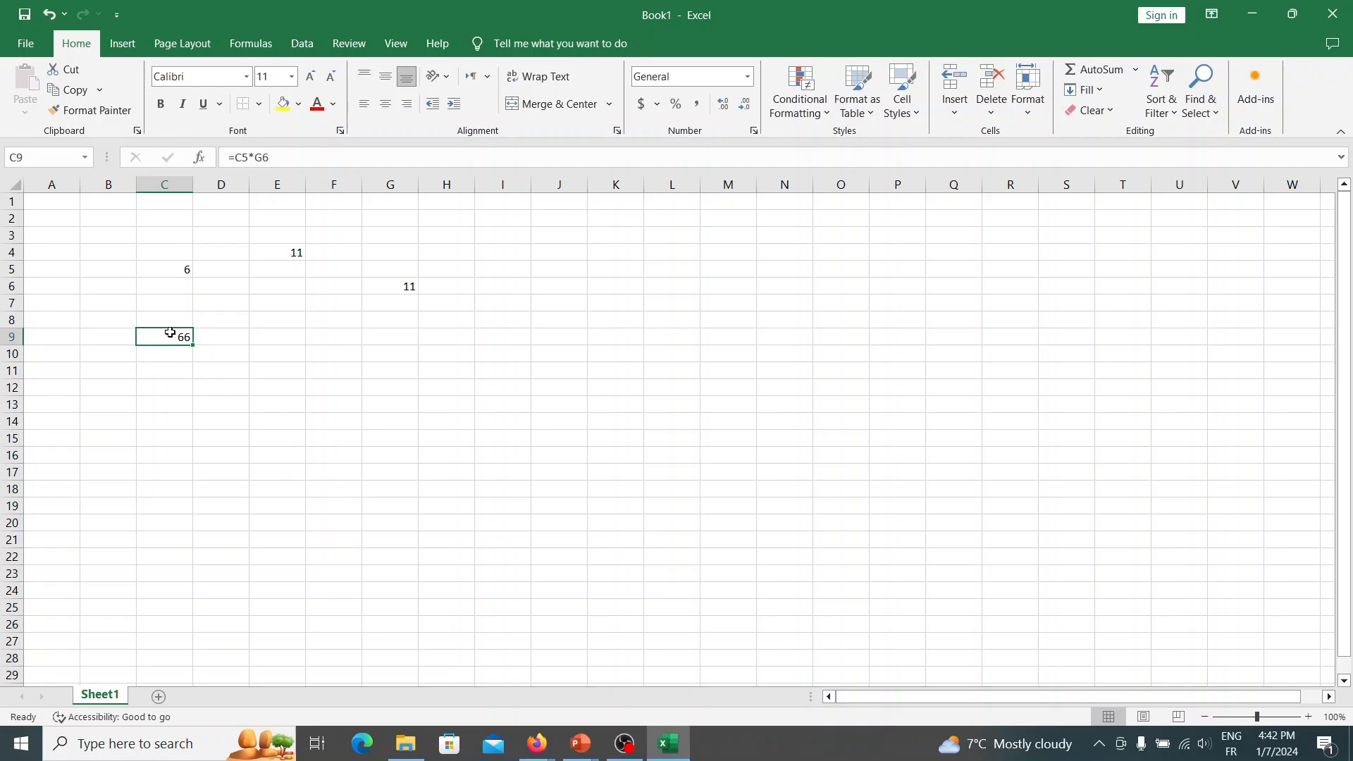
Change the multiplication operator in cell C9's formula to division, making it =C5/G6, and reselect the cell
left_click(254, 156)
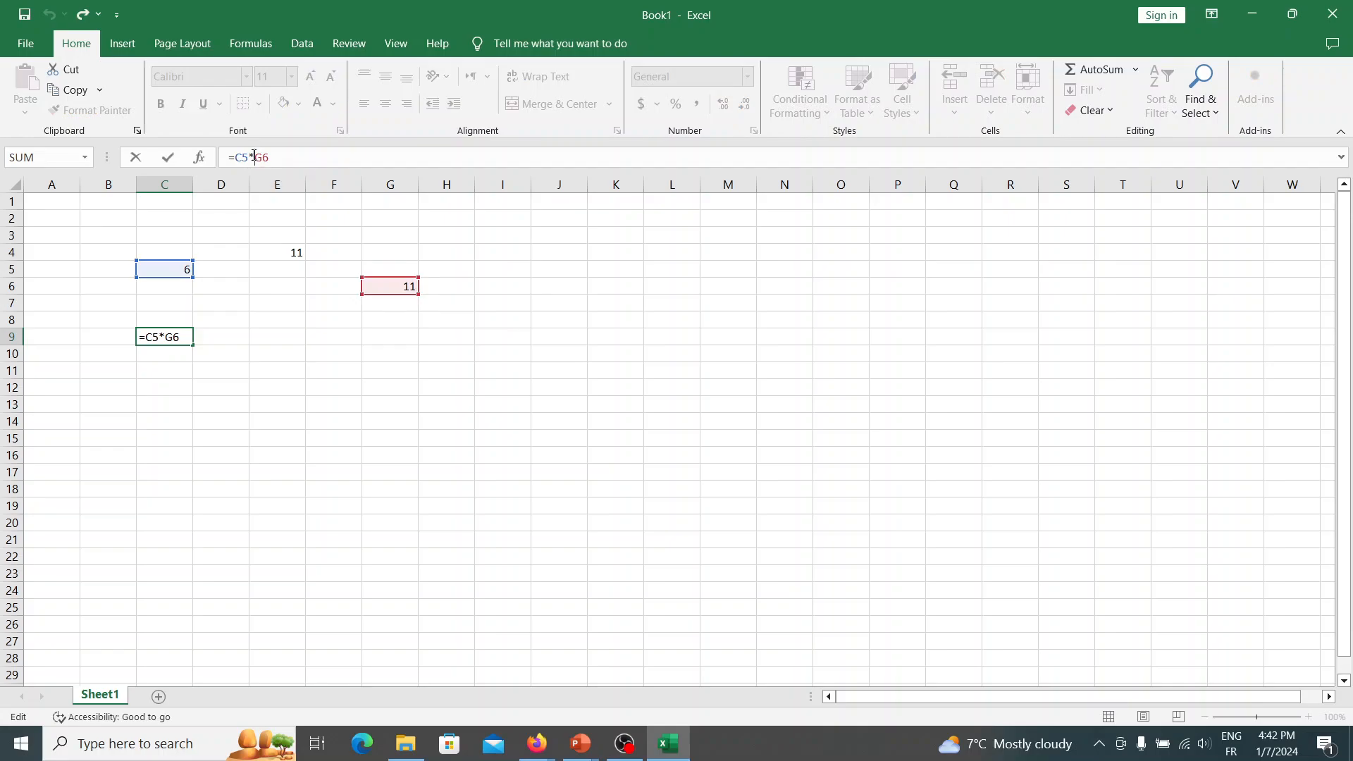
key("BackSpace")
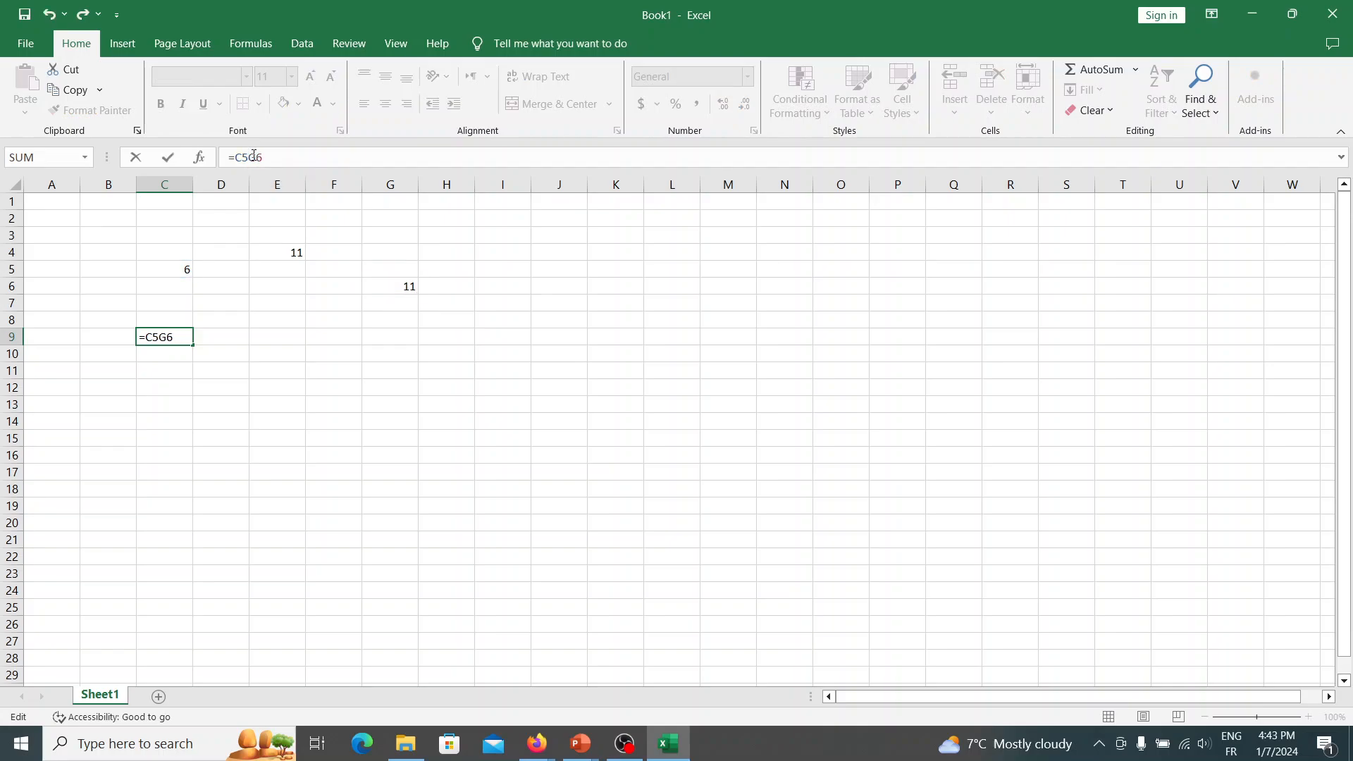
type("/")
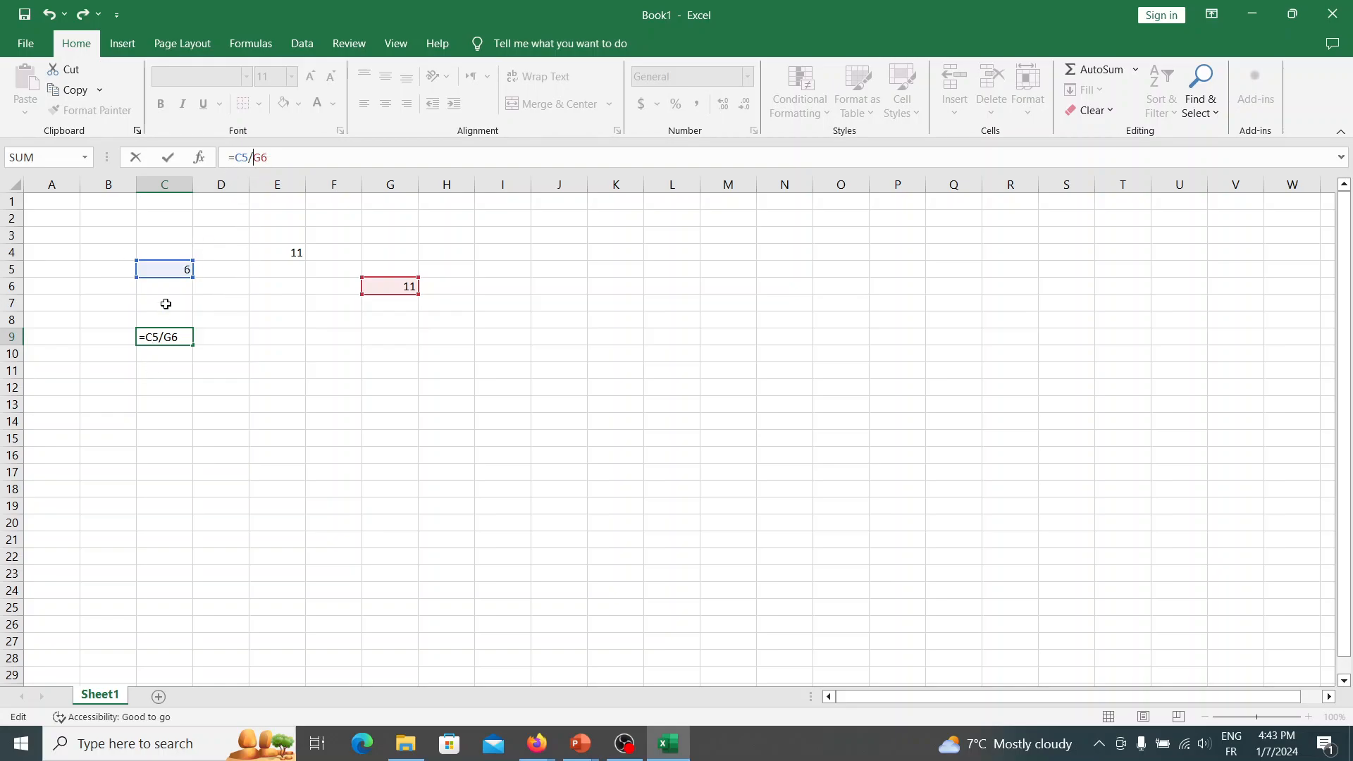
left_click(182, 340)
left_click(271, 157)
key("Return")
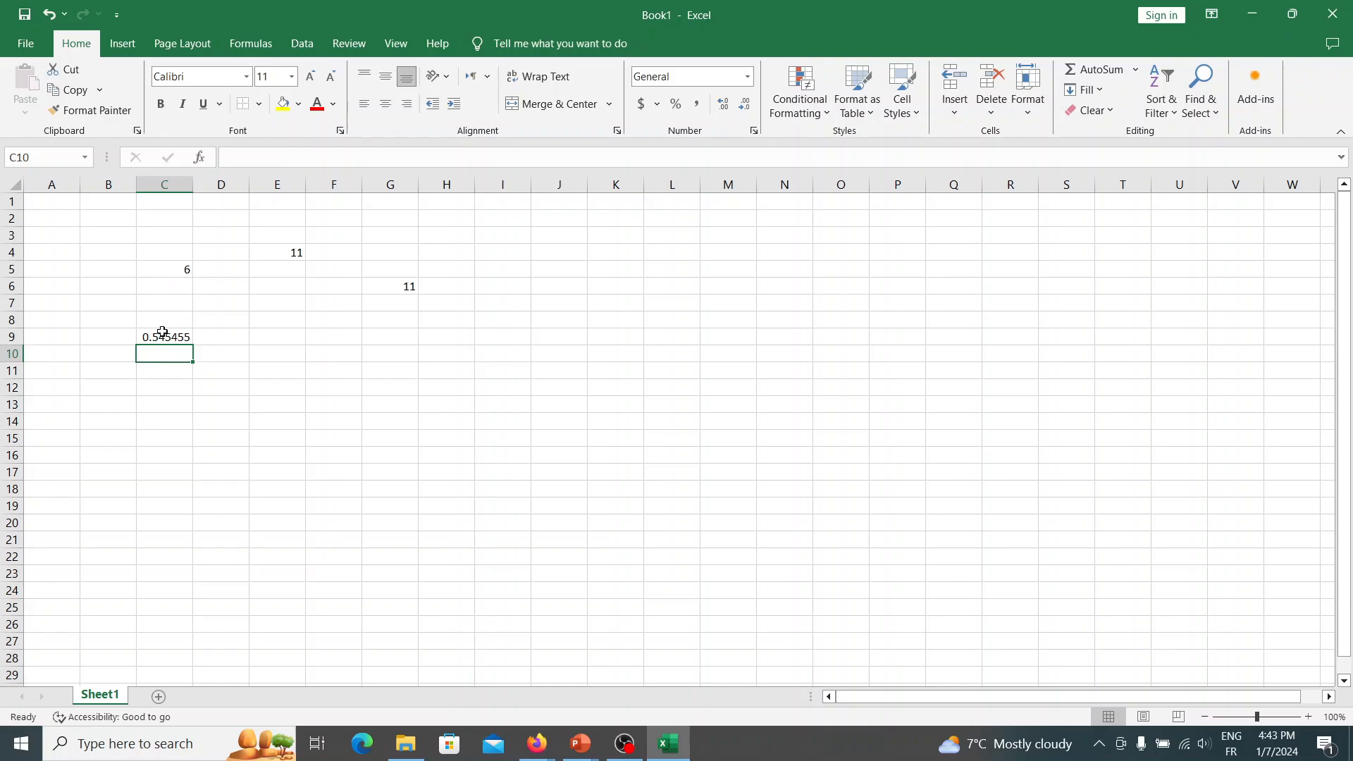
left_click(167, 335)
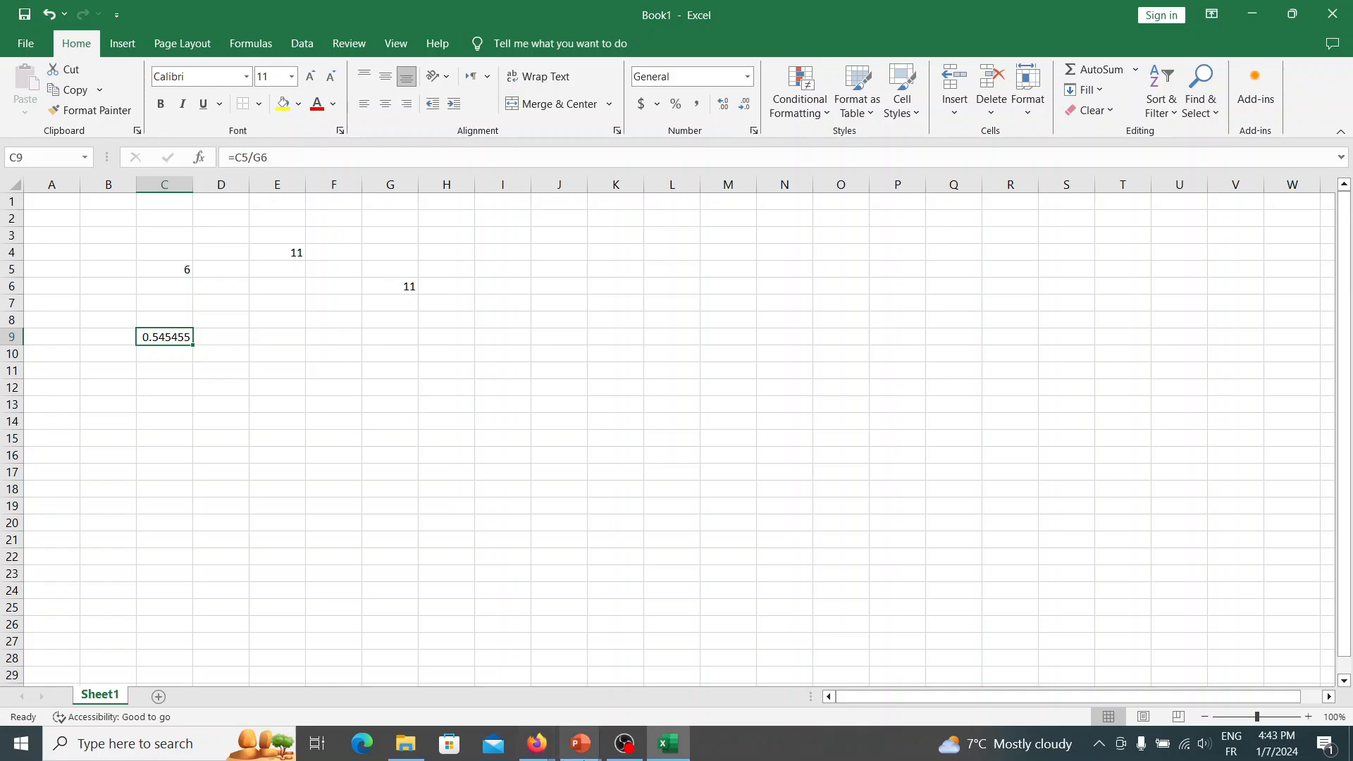
Enter the formula =2+10 in cell F9 and reopen the cell to show its formula
mouse_move(594, 756)
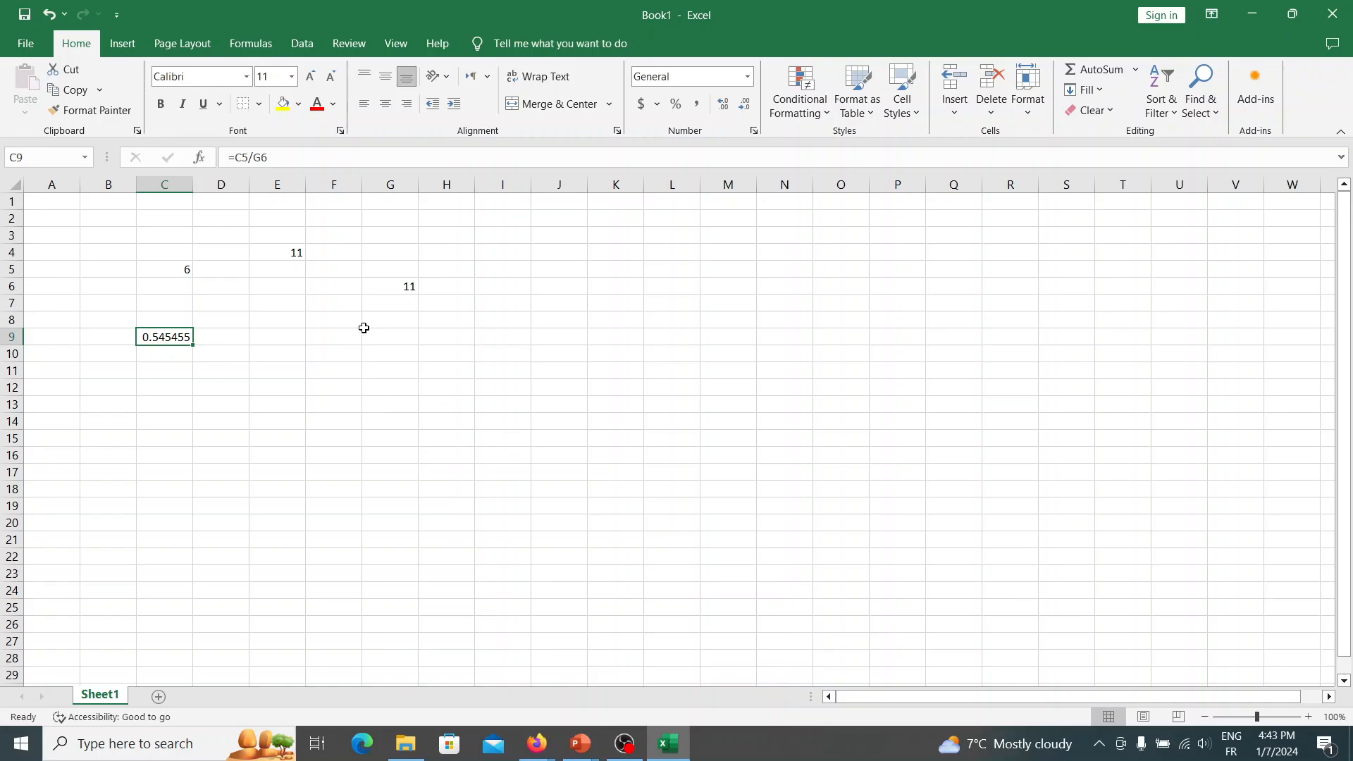
left_click(342, 336)
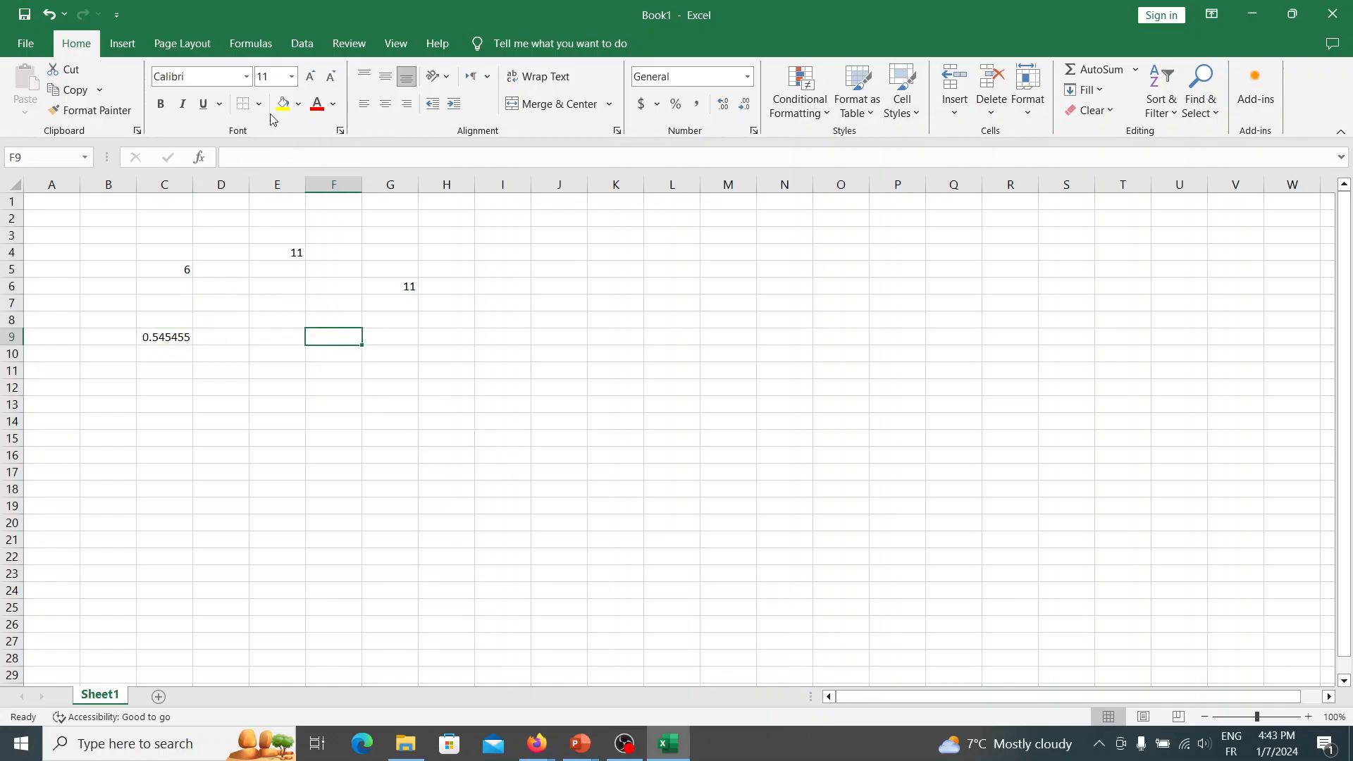
left_click(257, 155)
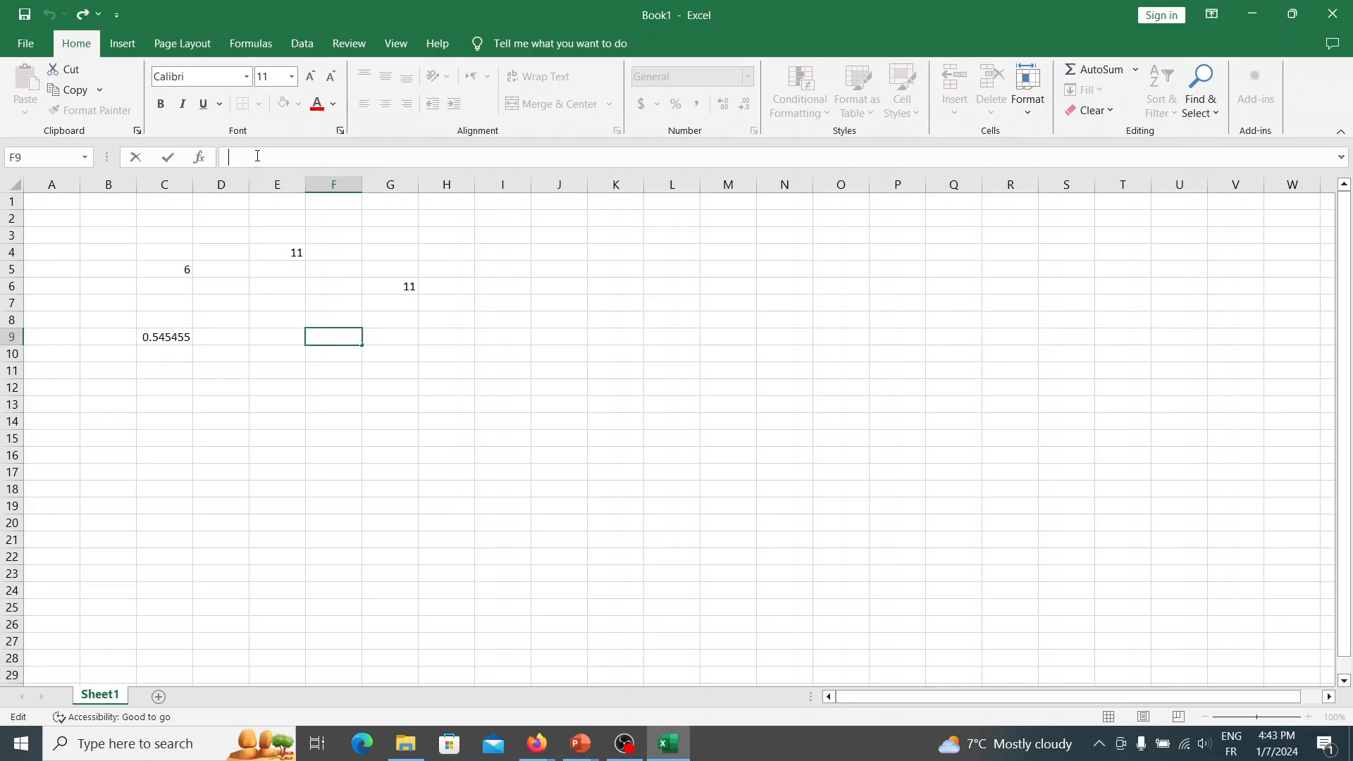
type("=")
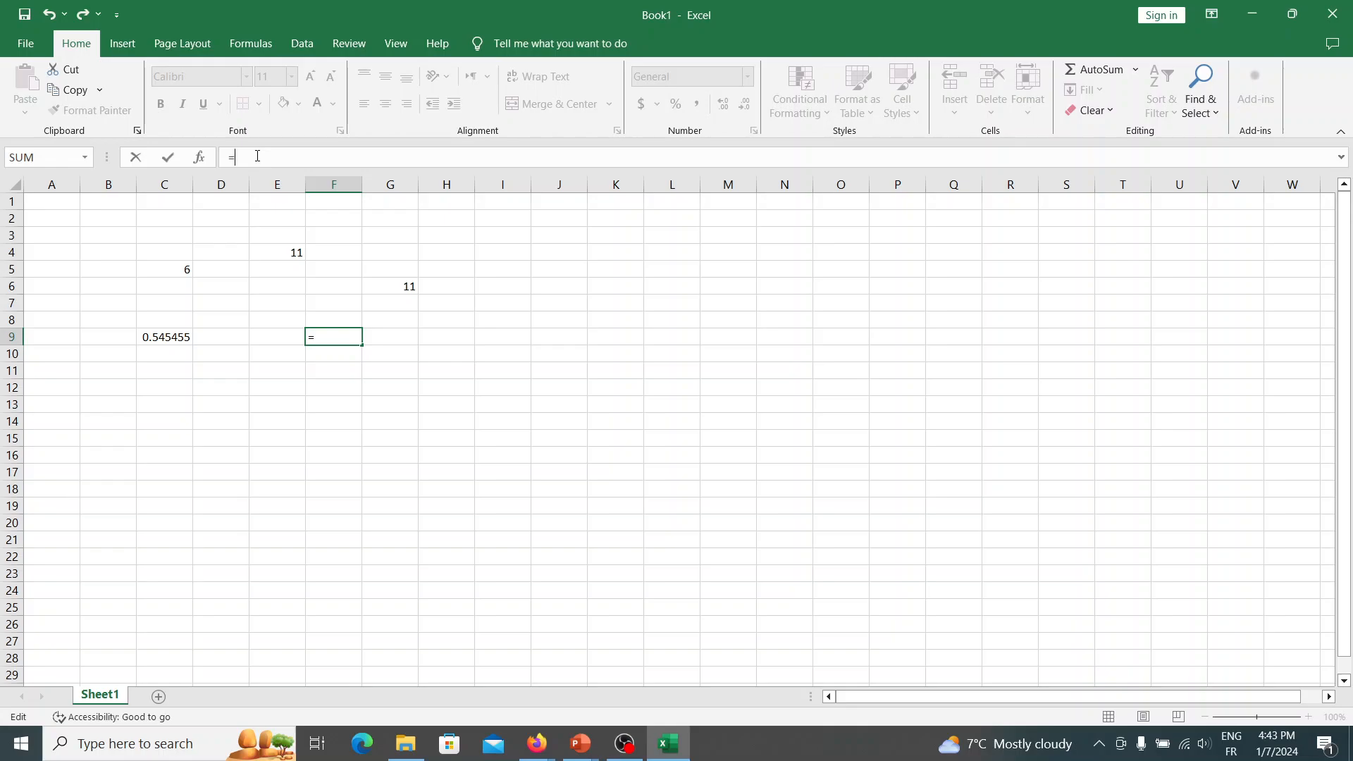
type("2+10")
key("Return")
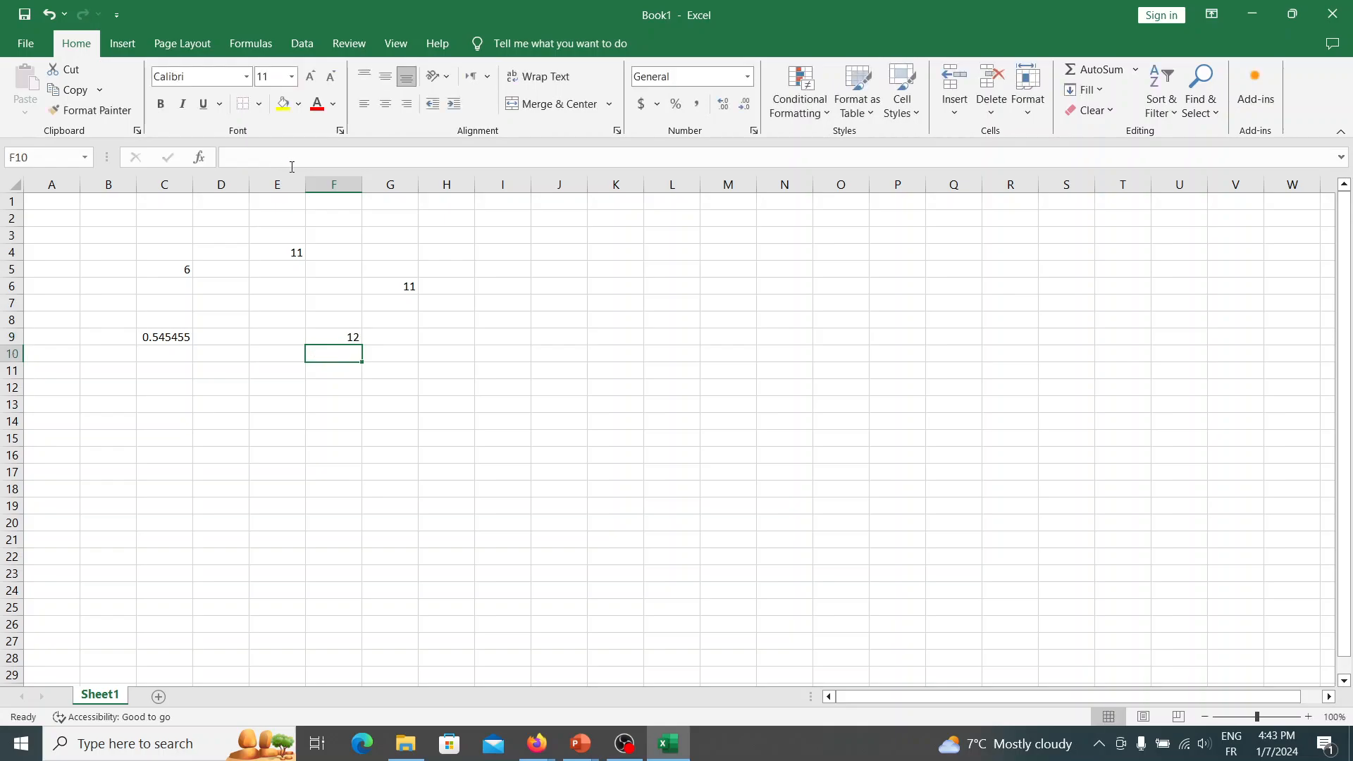
double_click(332, 336)
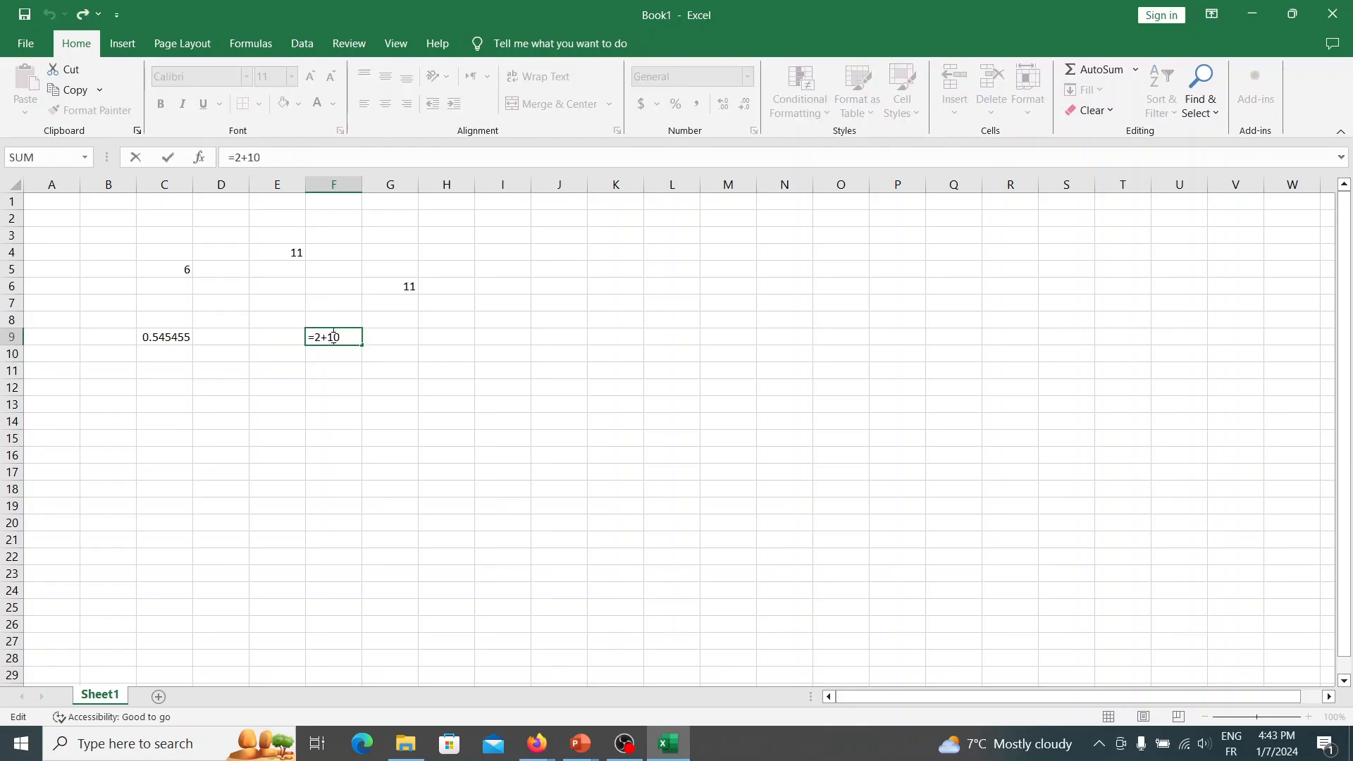
left_click(389, 336)
left_click(343, 336)
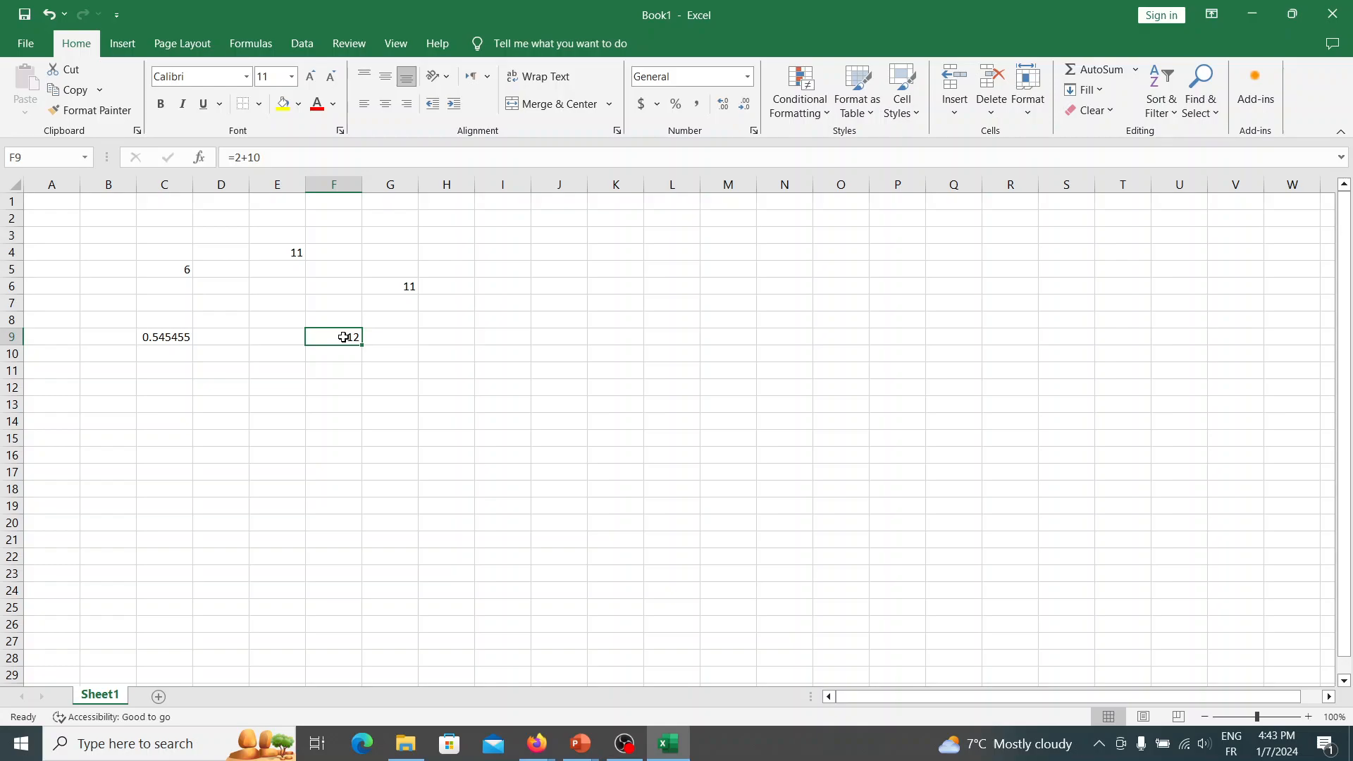
double_click(343, 337)
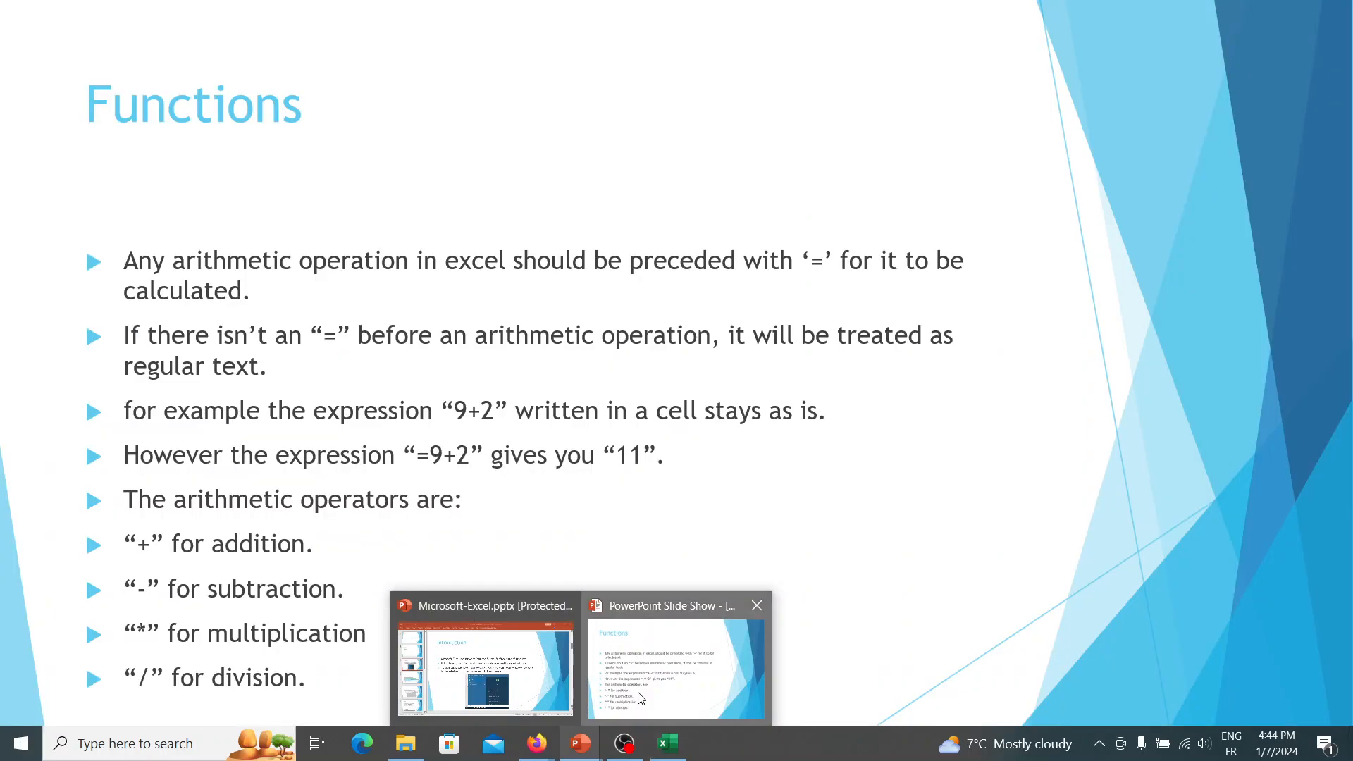
Present the Functions slide in PowerPoint up to the =sum(b1,d4,b9) example and return to the Excel workbook
left_click(676, 666)
key("Right")
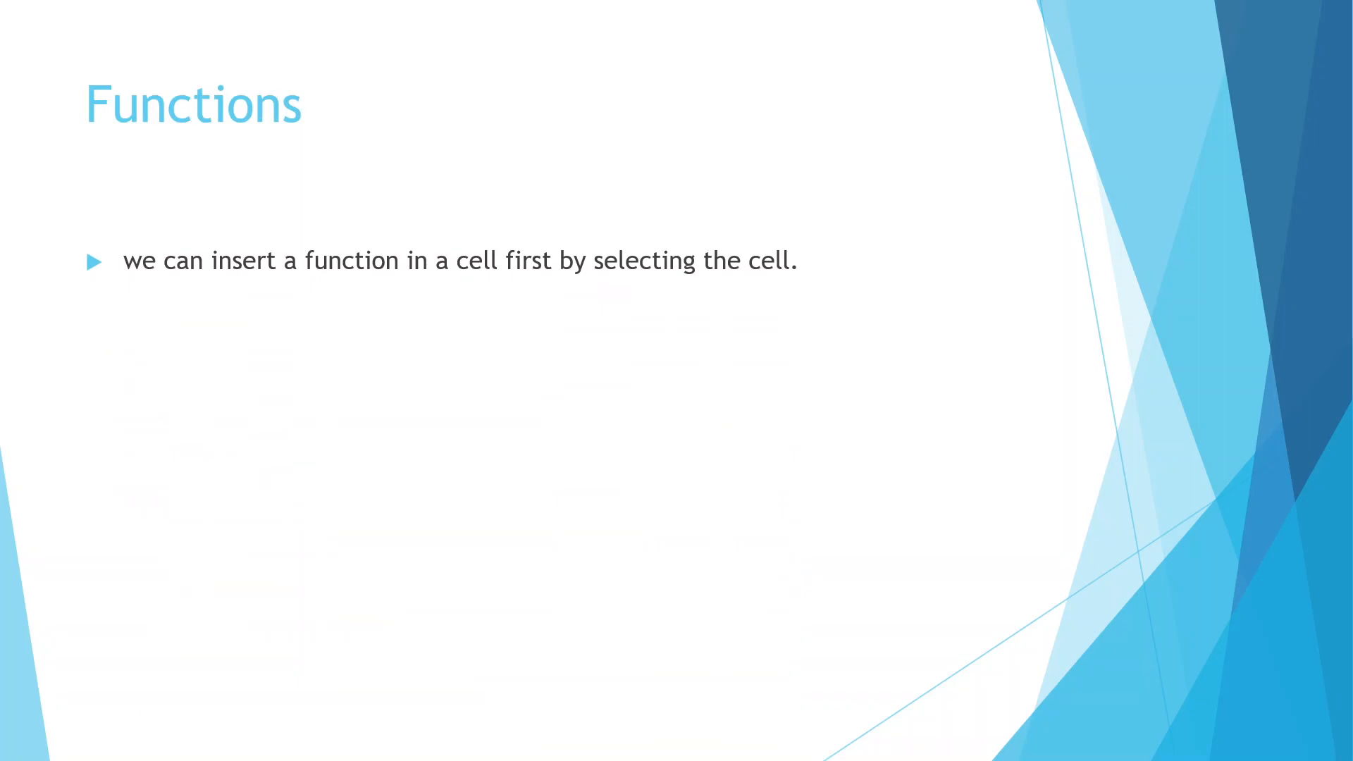
key("Right")
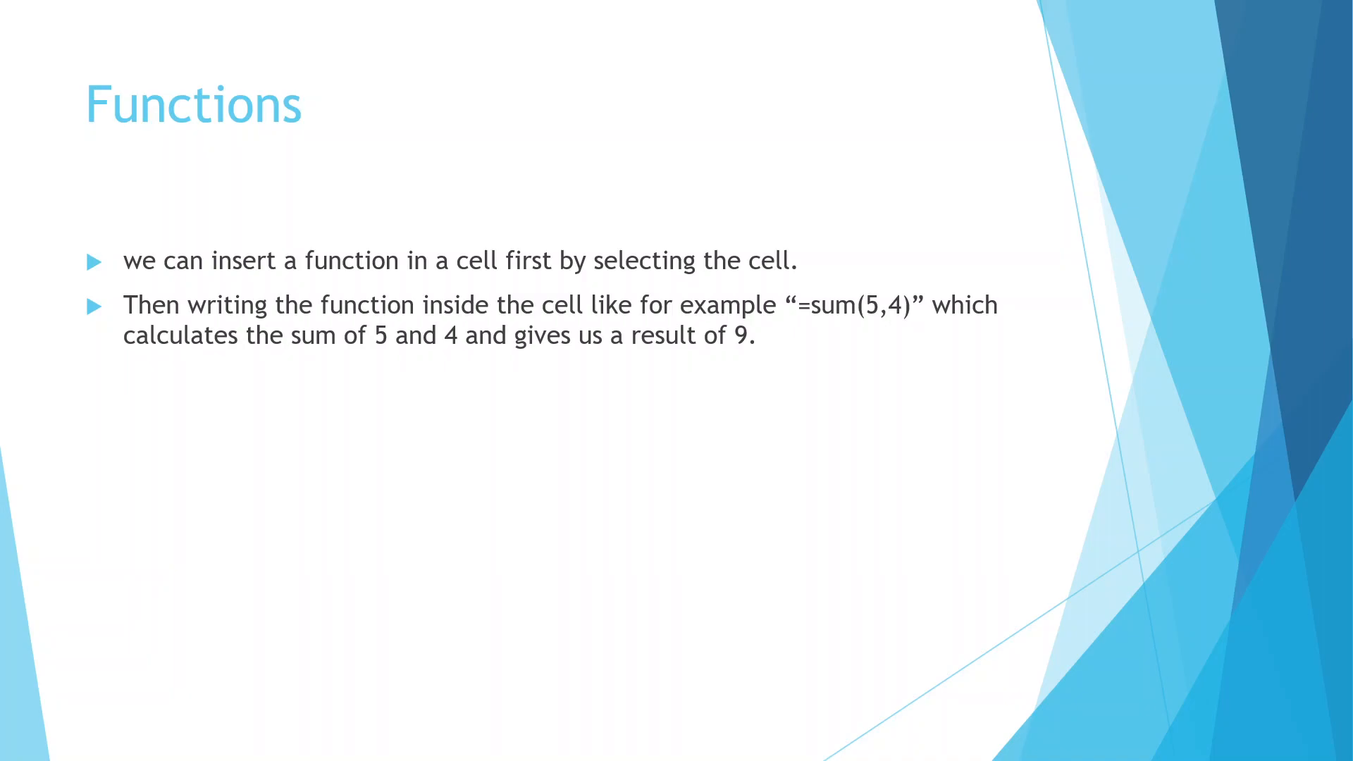
key("Right")
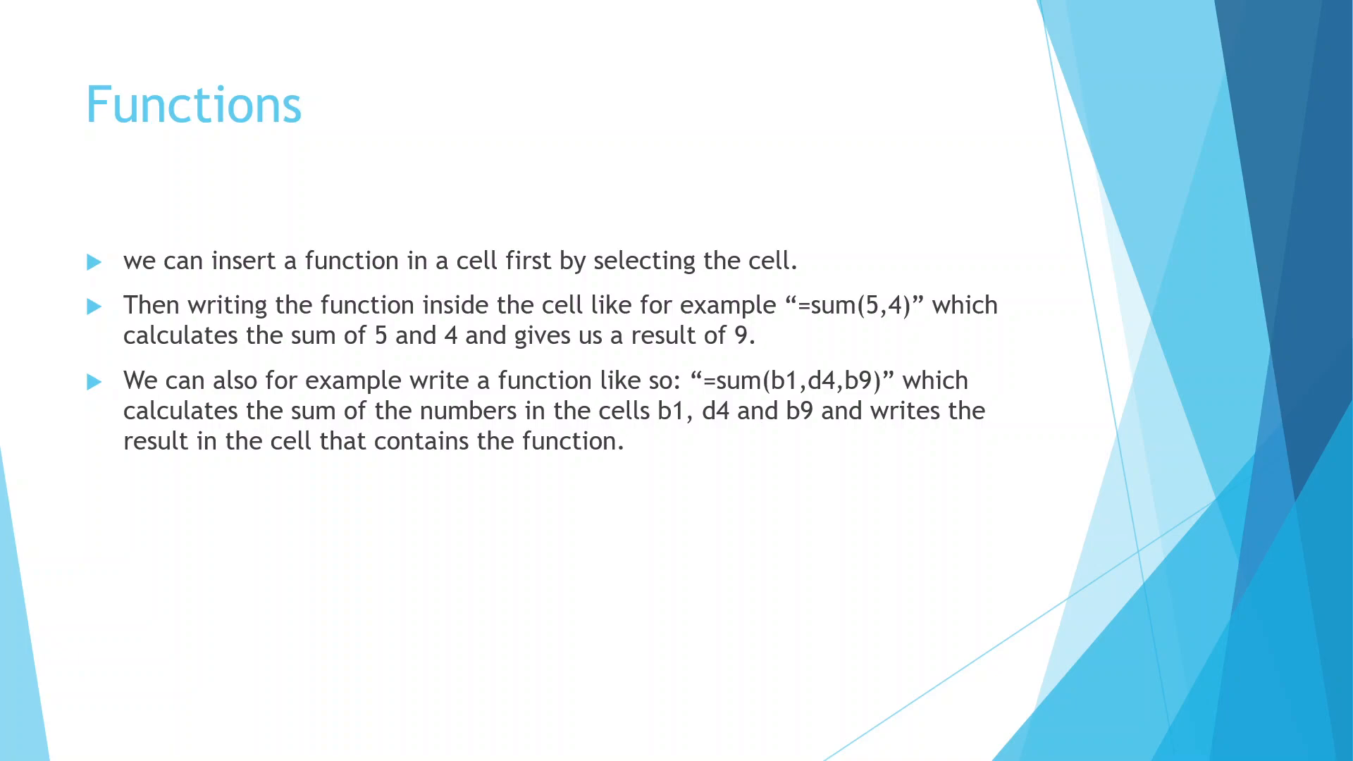
key("super")
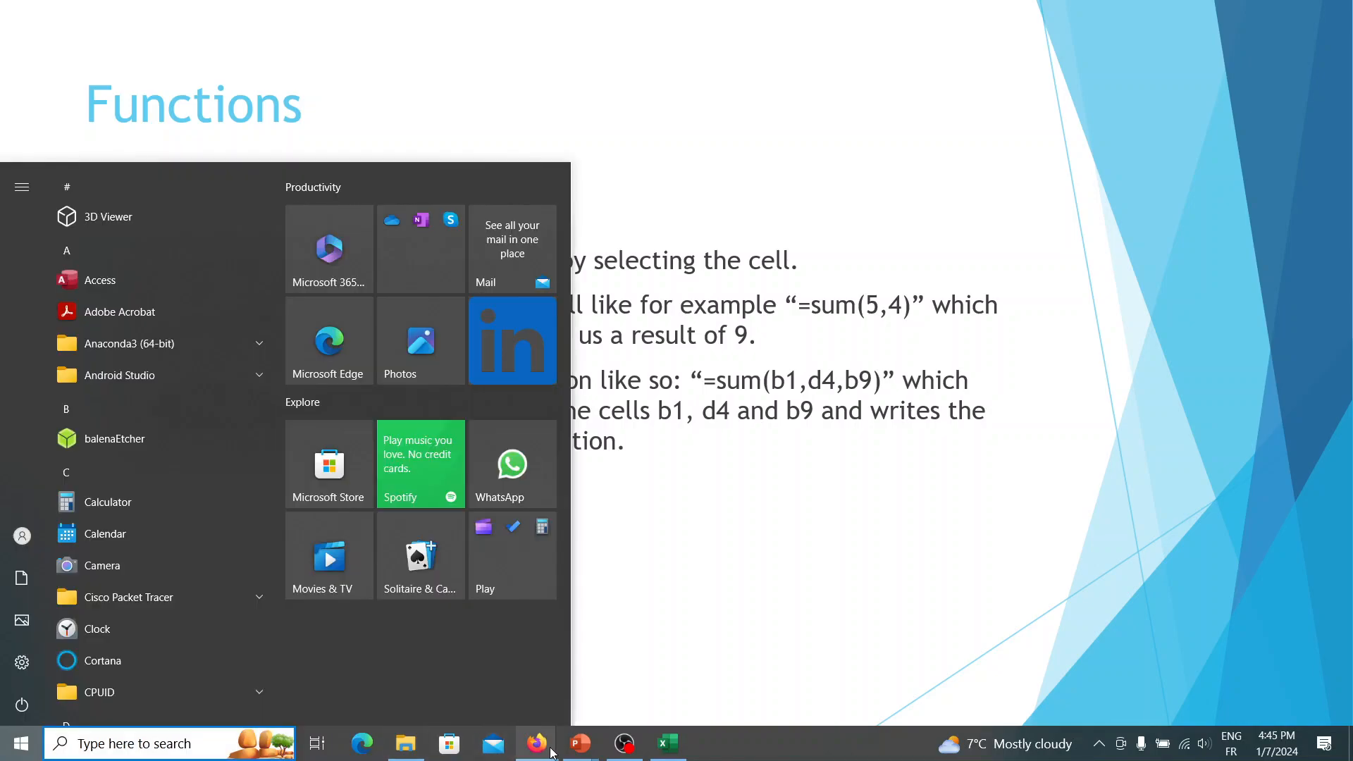
left_click(668, 744)
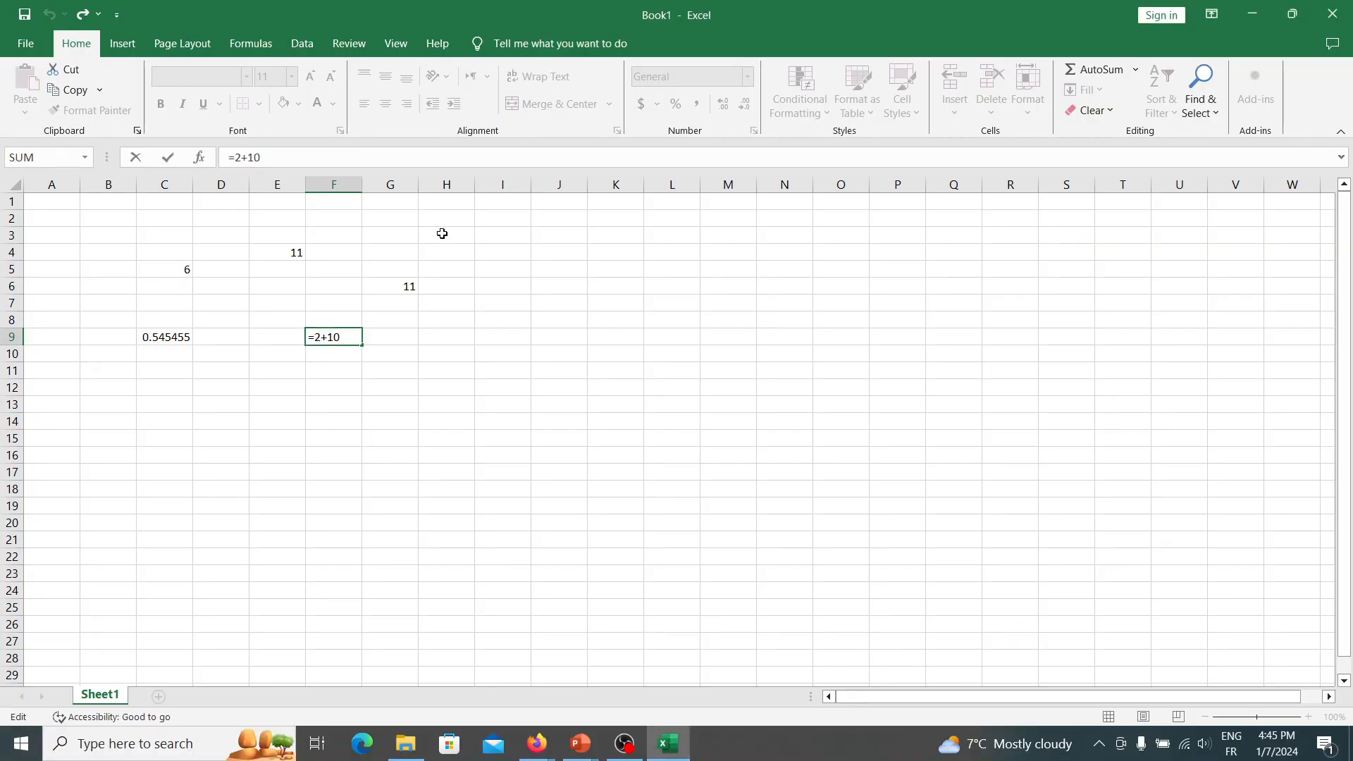
Replace the expression after the equals sign in cell F9 so the formula reads =sum(6,g6,c5)
key("BackSpace")
key("BackSpace")
key("BackSpace")
key("BackSpace")
type("sum")
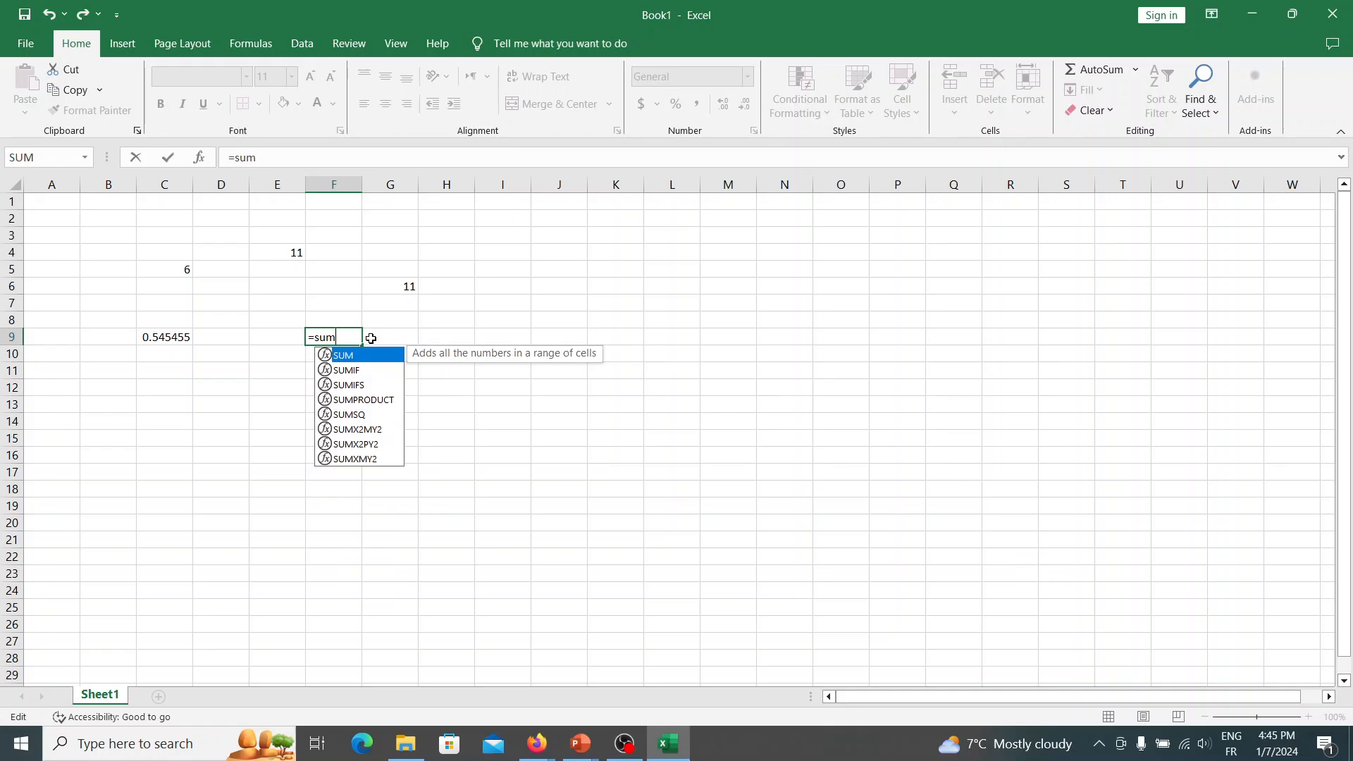
type("(6")
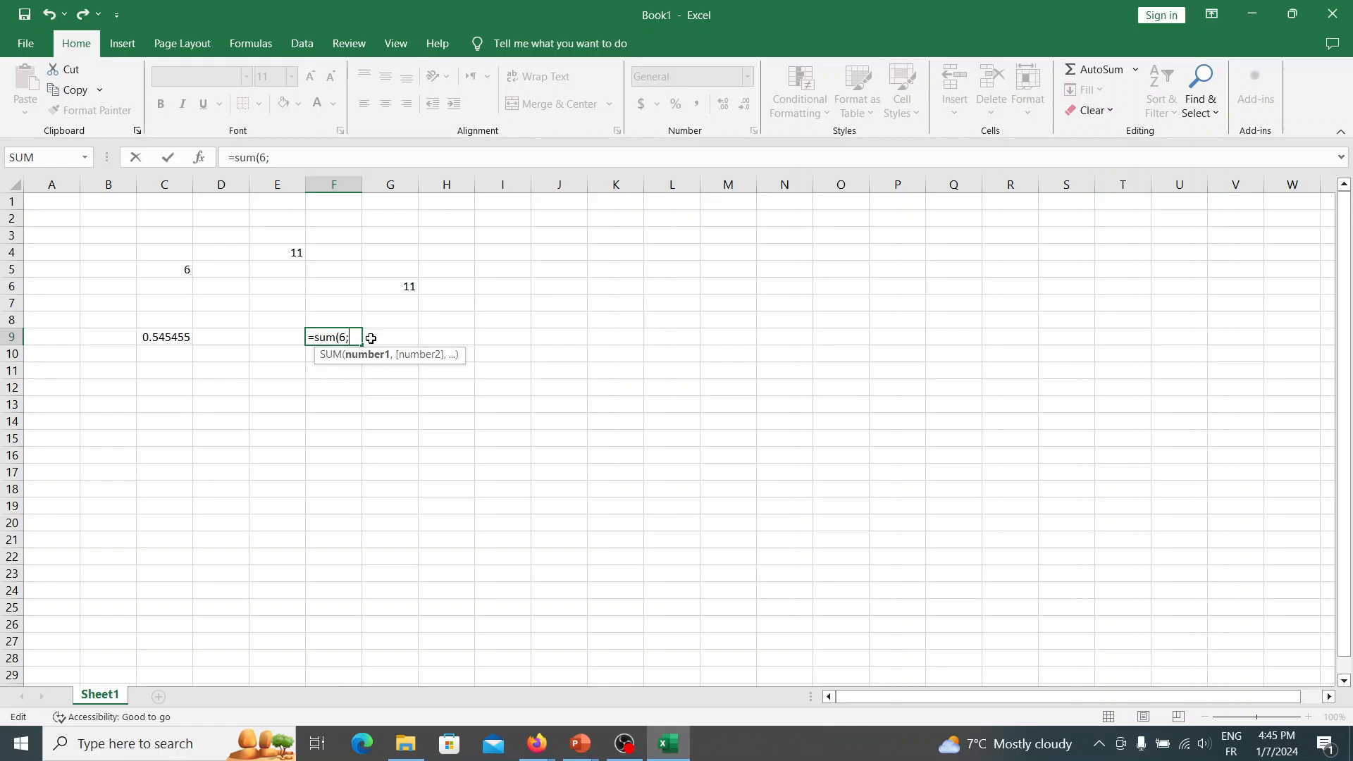
type(",")
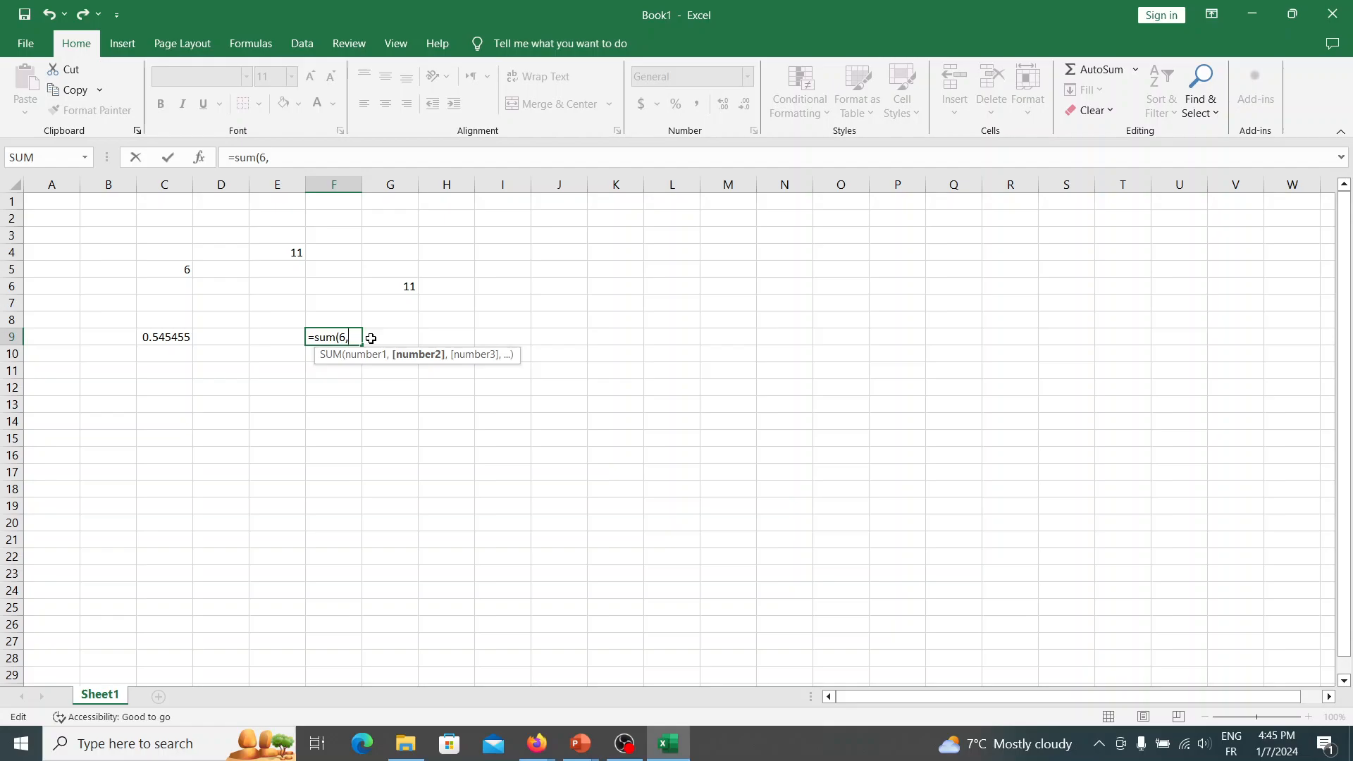
type("g6")
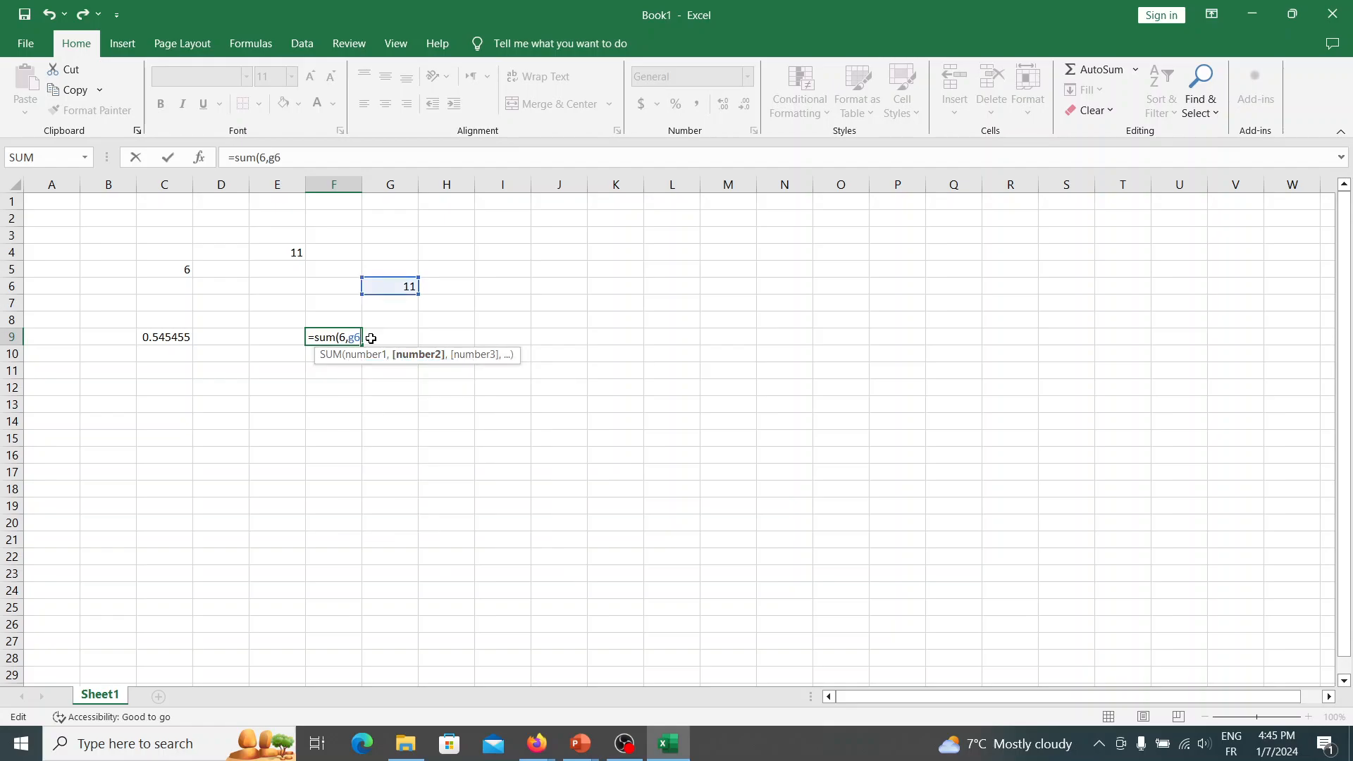
type(",")
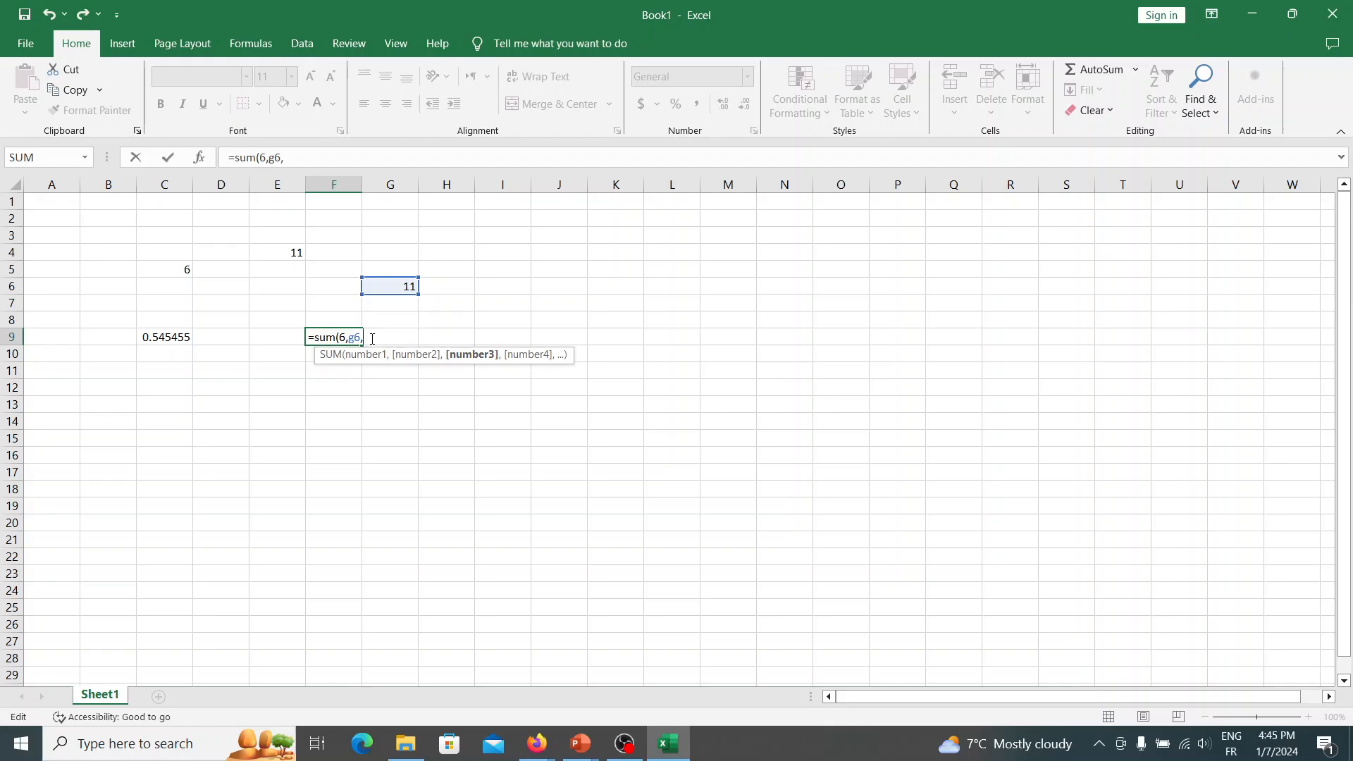
type("c5")
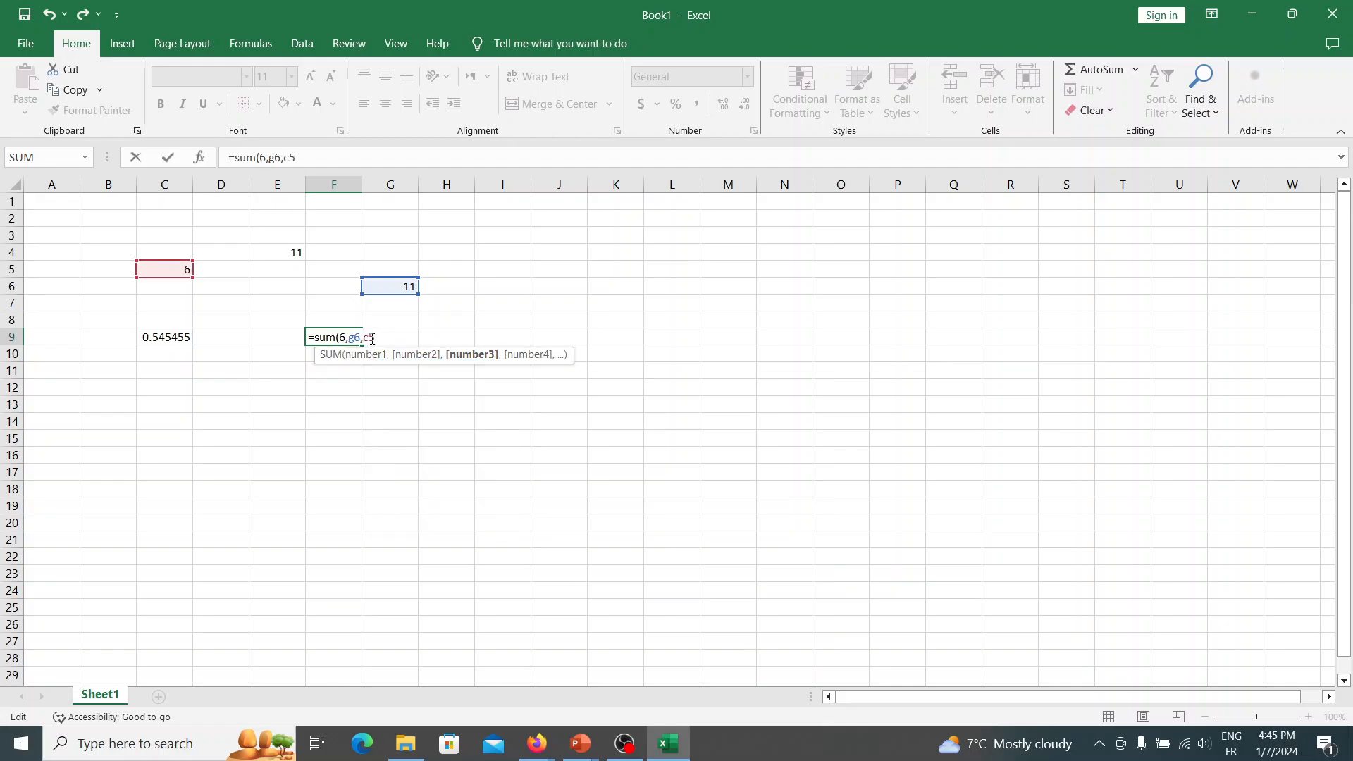
type("=")
key("BackSpace")
type(")")
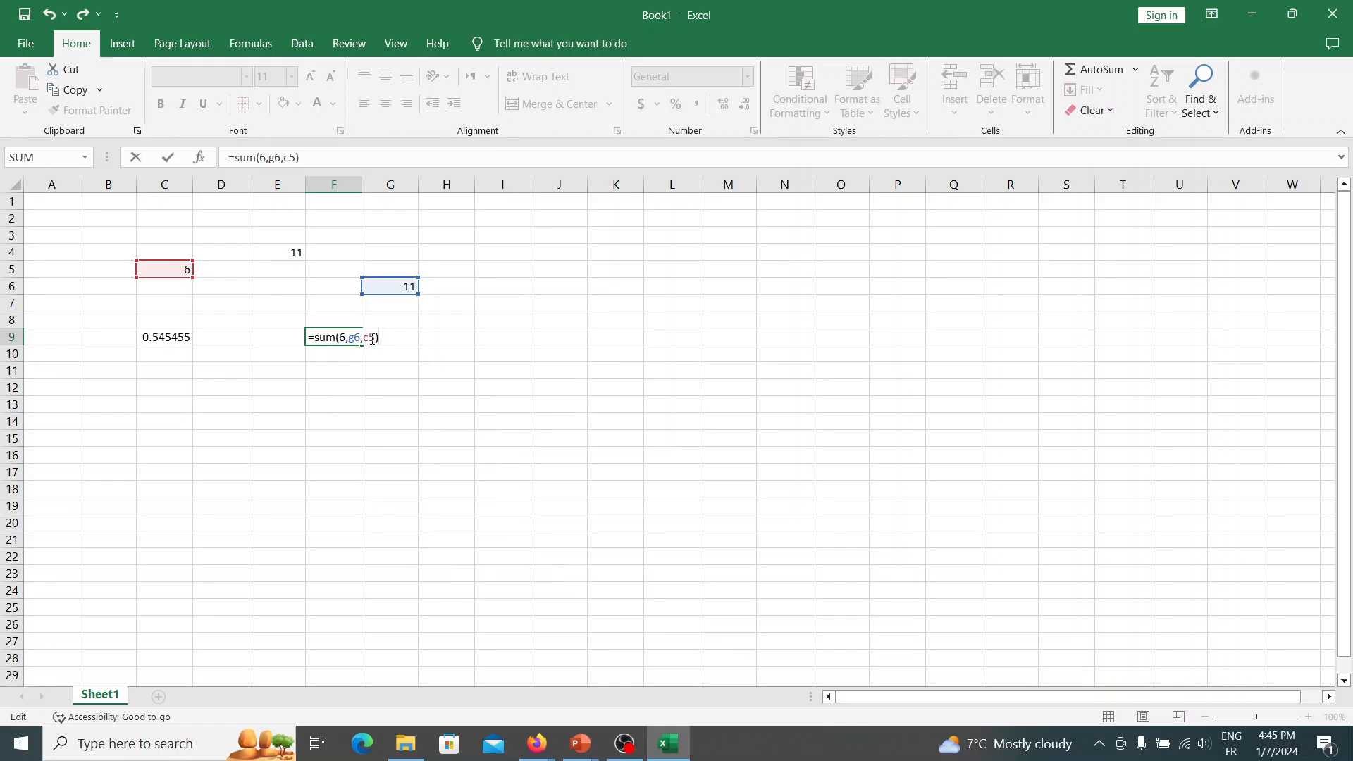
key("Return")
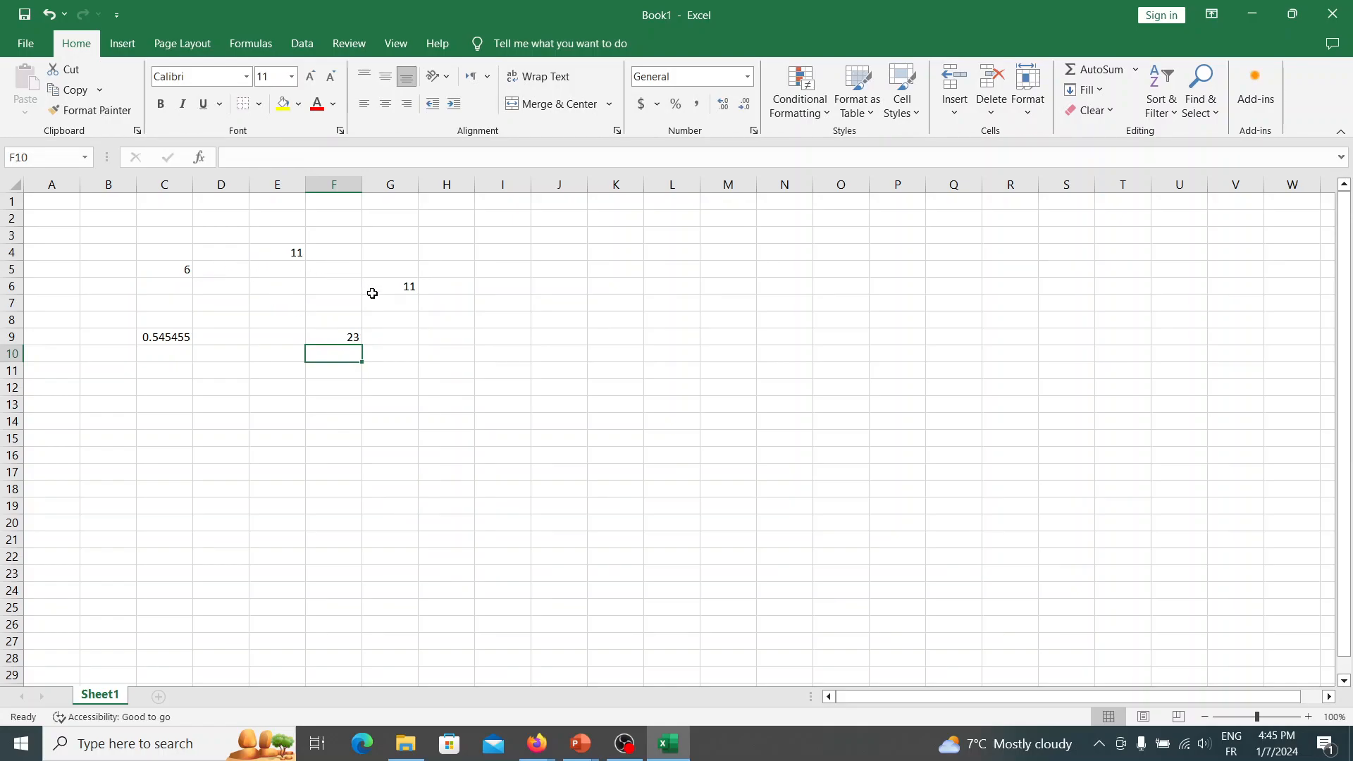
Edit the SUM formula in cell F9 so its first argument is G86, and commit it
left_click(341, 336)
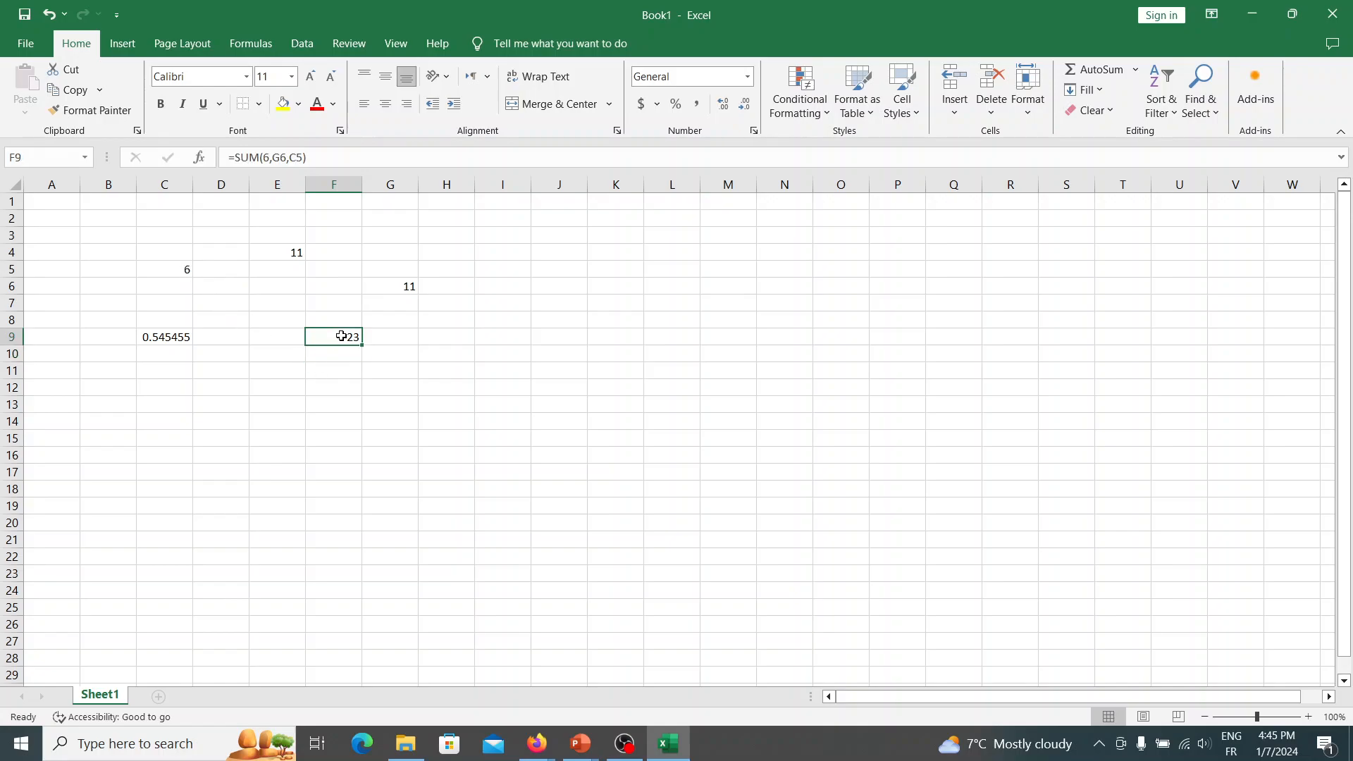
double_click(342, 336)
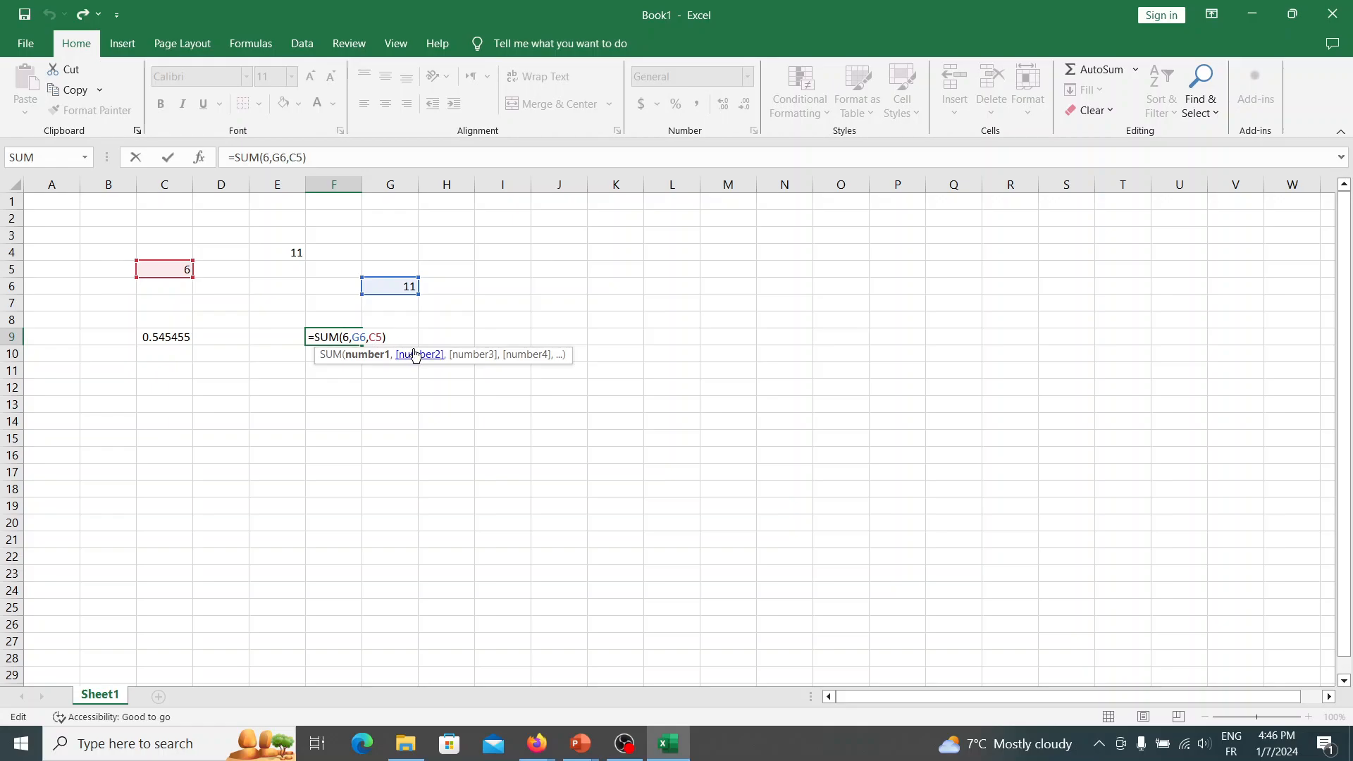
left_click(443, 323)
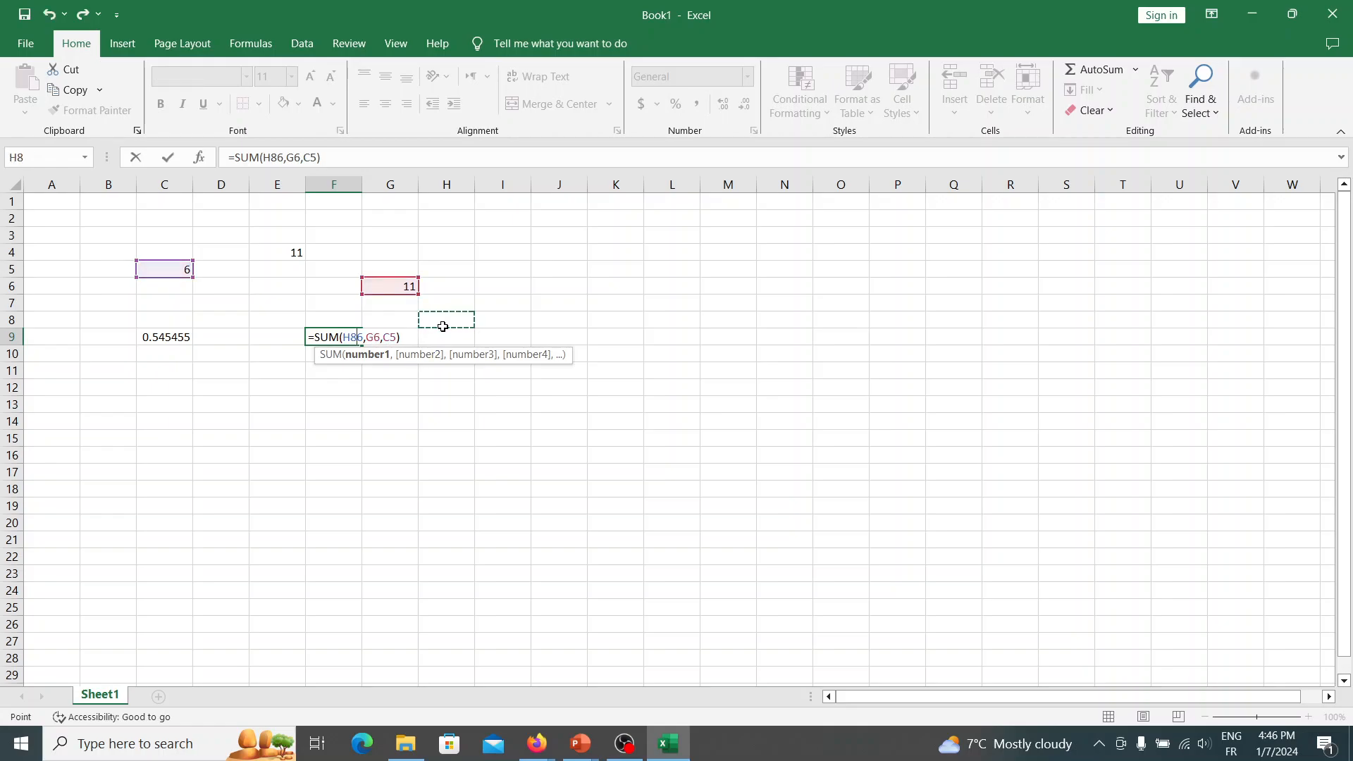
left_click(401, 322)
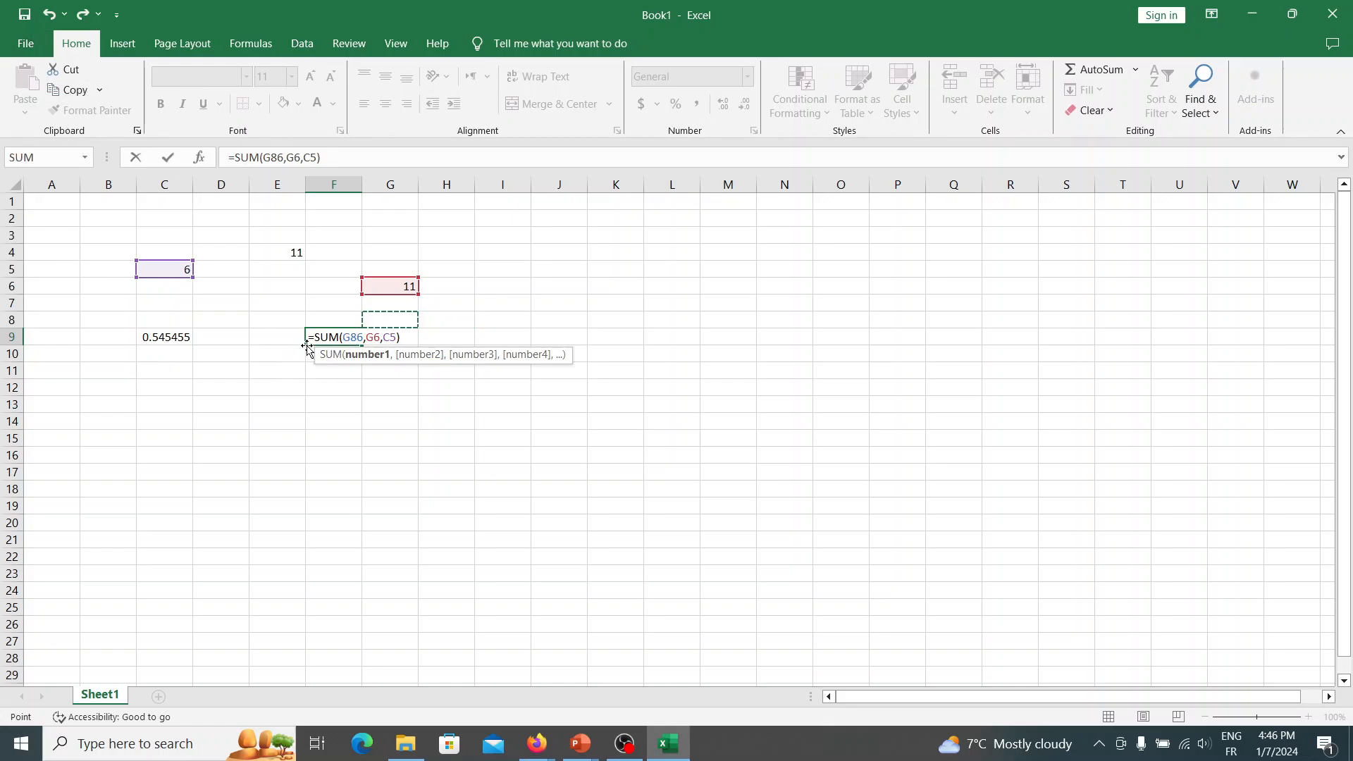
key("Return")
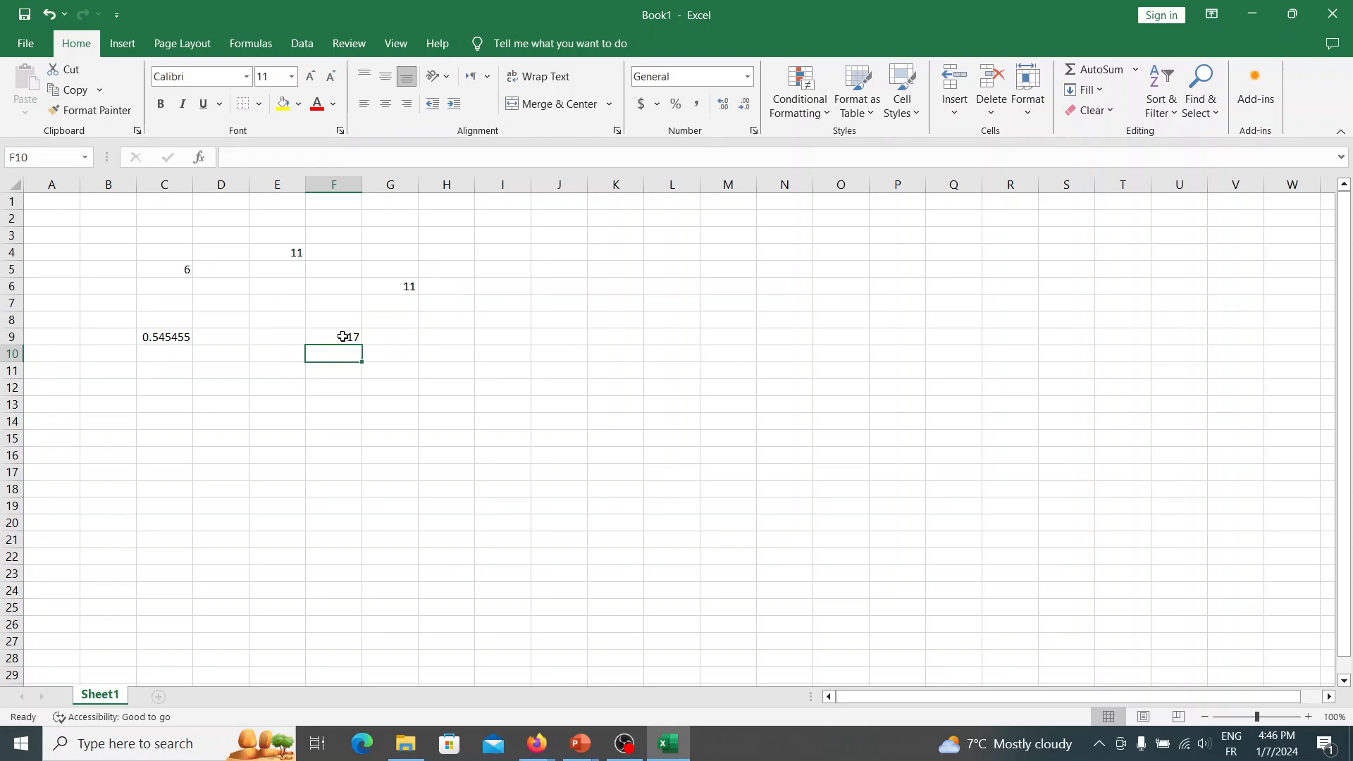
Replace the G86 argument in cell F9's formula with 6 so it reads =SUM(6,G6,C5)
double_click(343, 337)
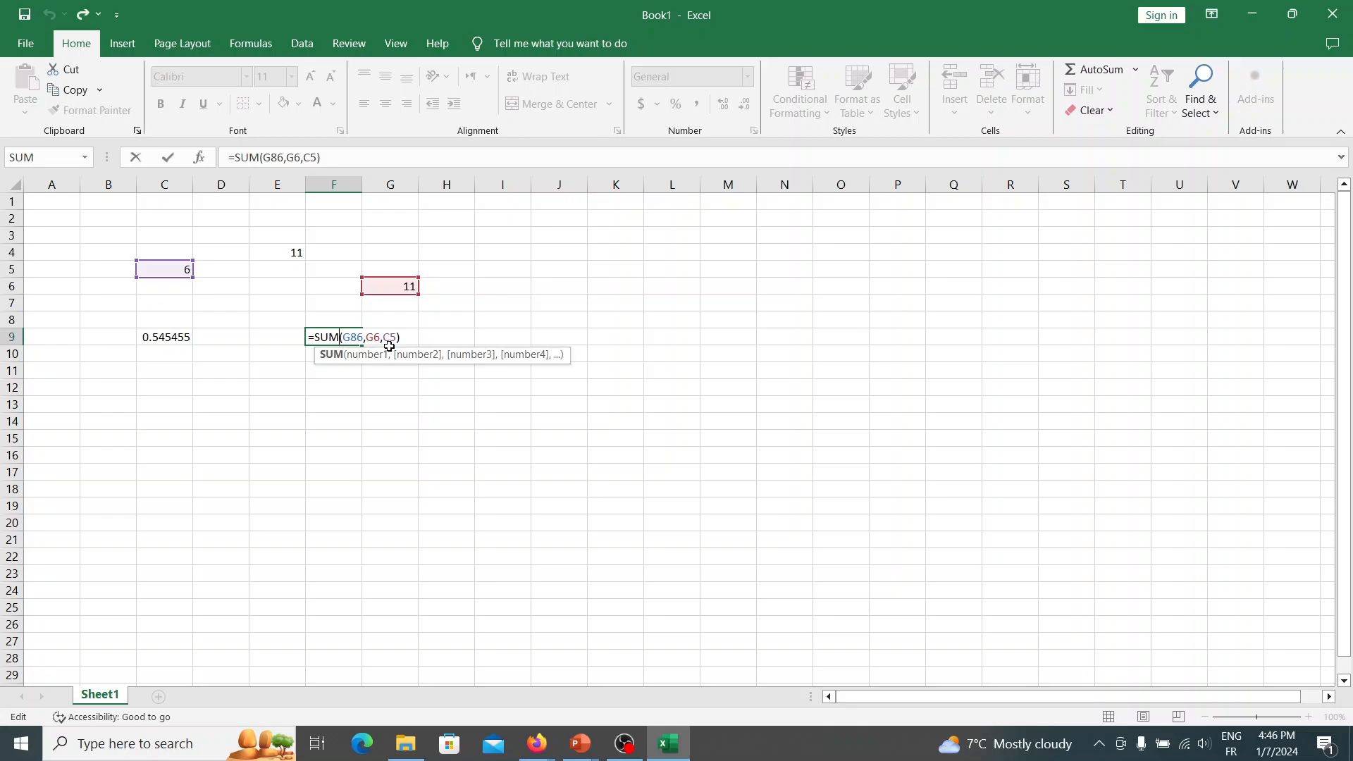
left_click(360, 337)
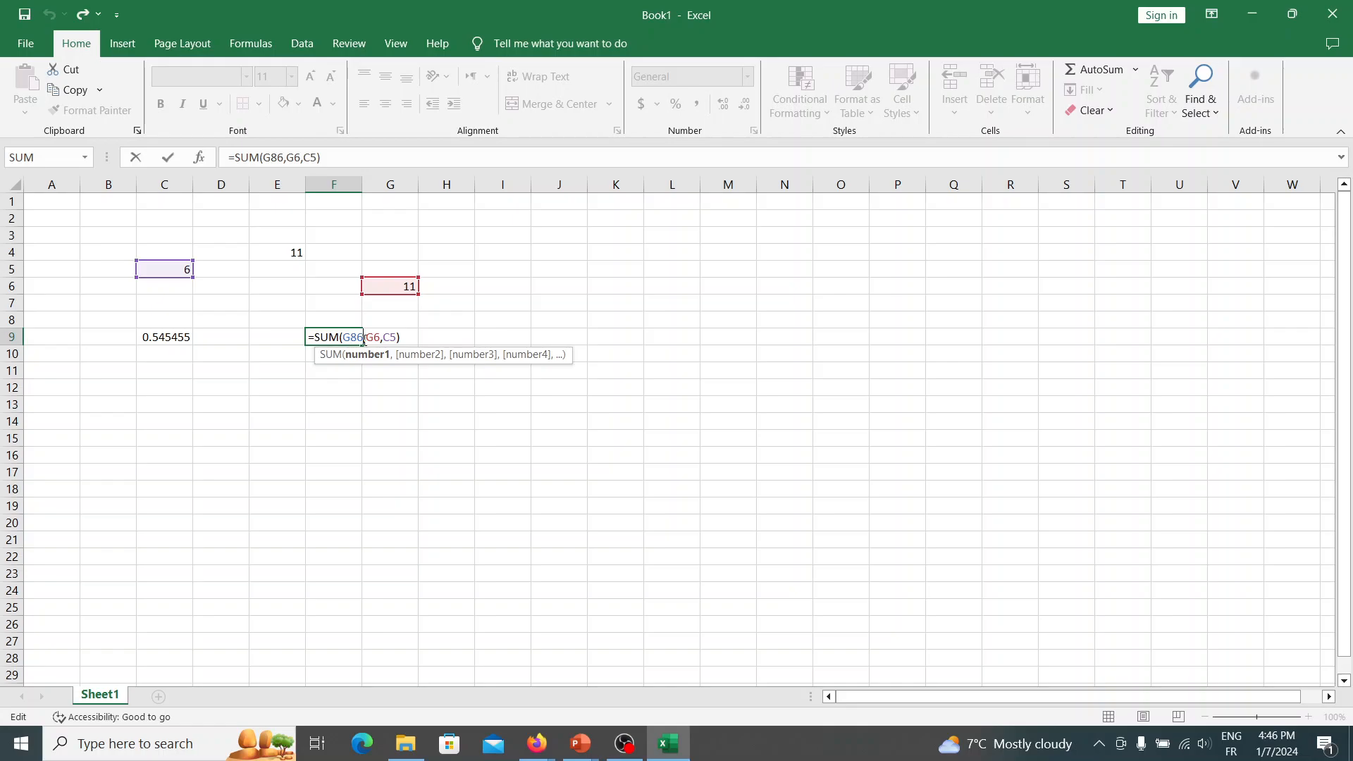
key("BackSpace")
key("BackSpace")
key("BackSpace")
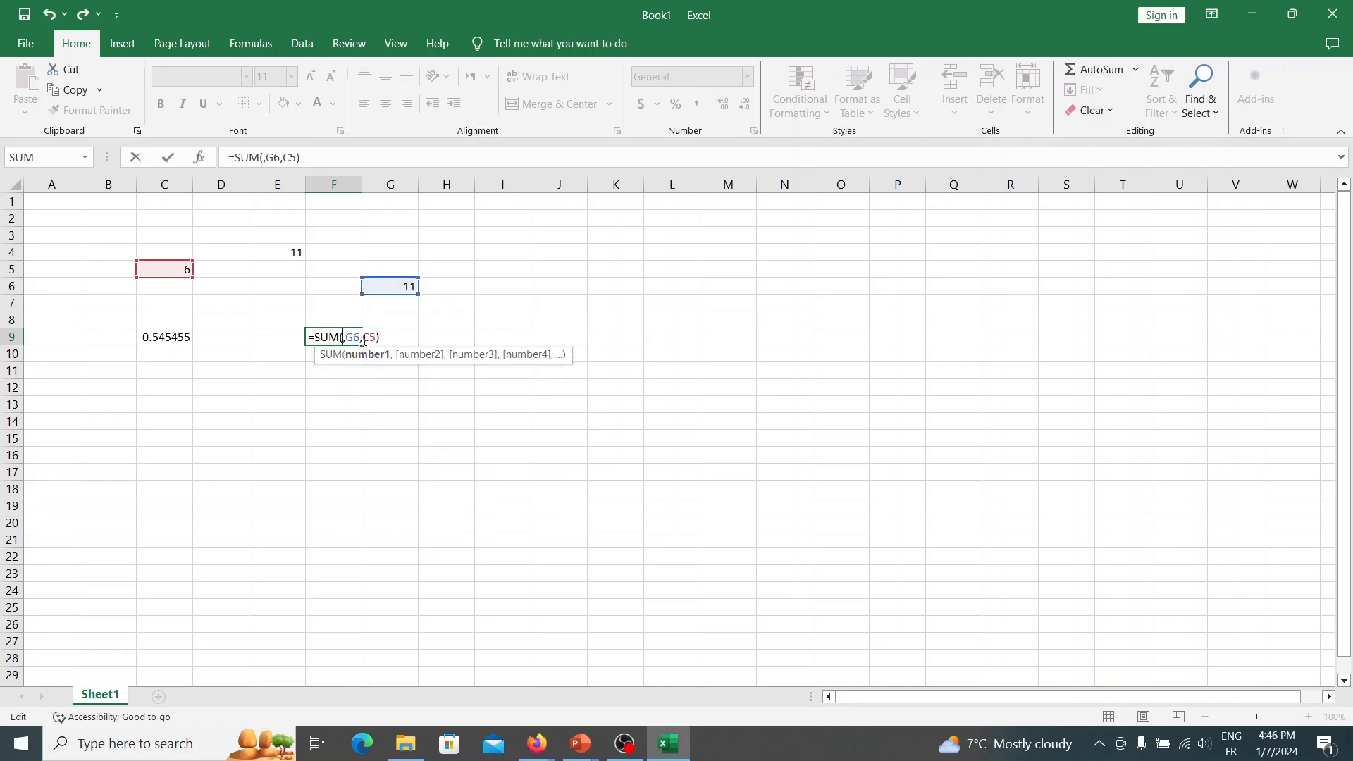
type("6")
key("Return")
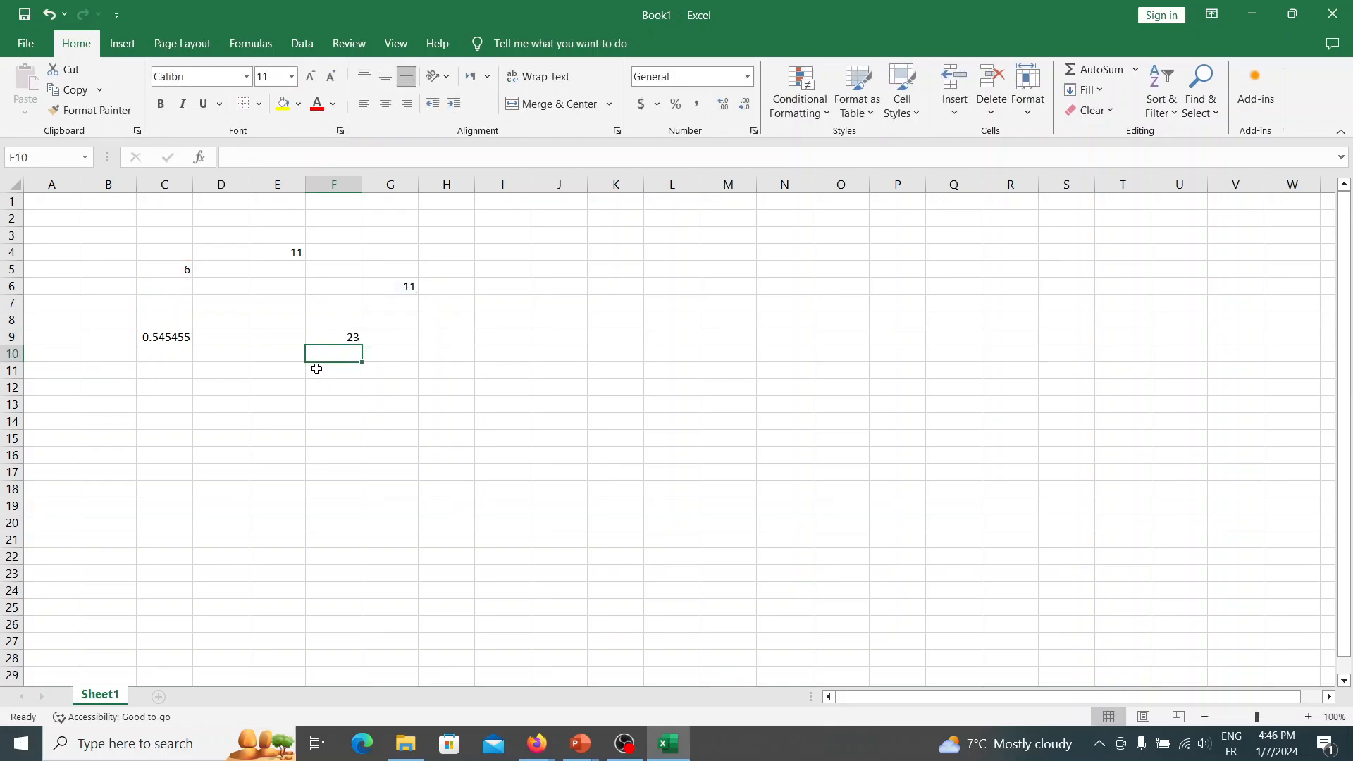
Select cell F9 and open its SUM formula for review
left_click(304, 343)
left_click(322, 340)
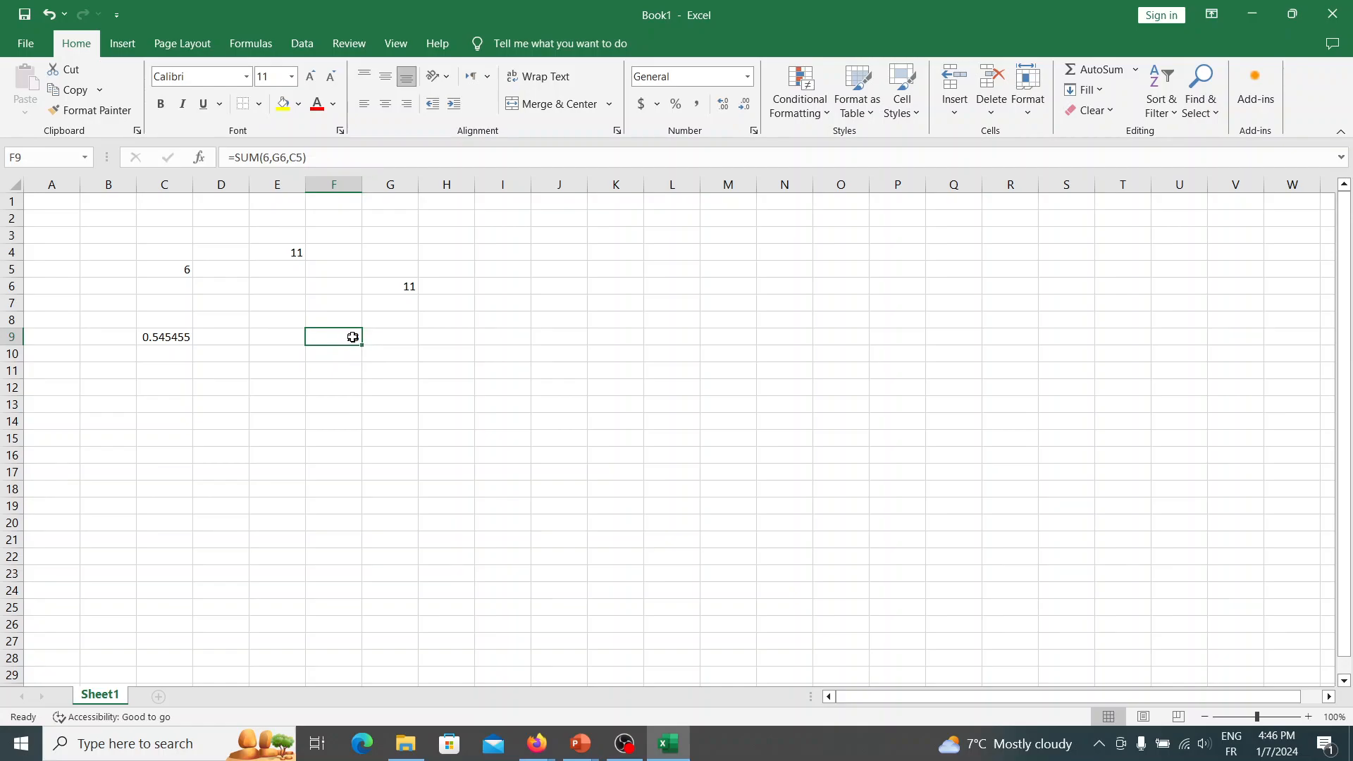
left_click(231, 157)
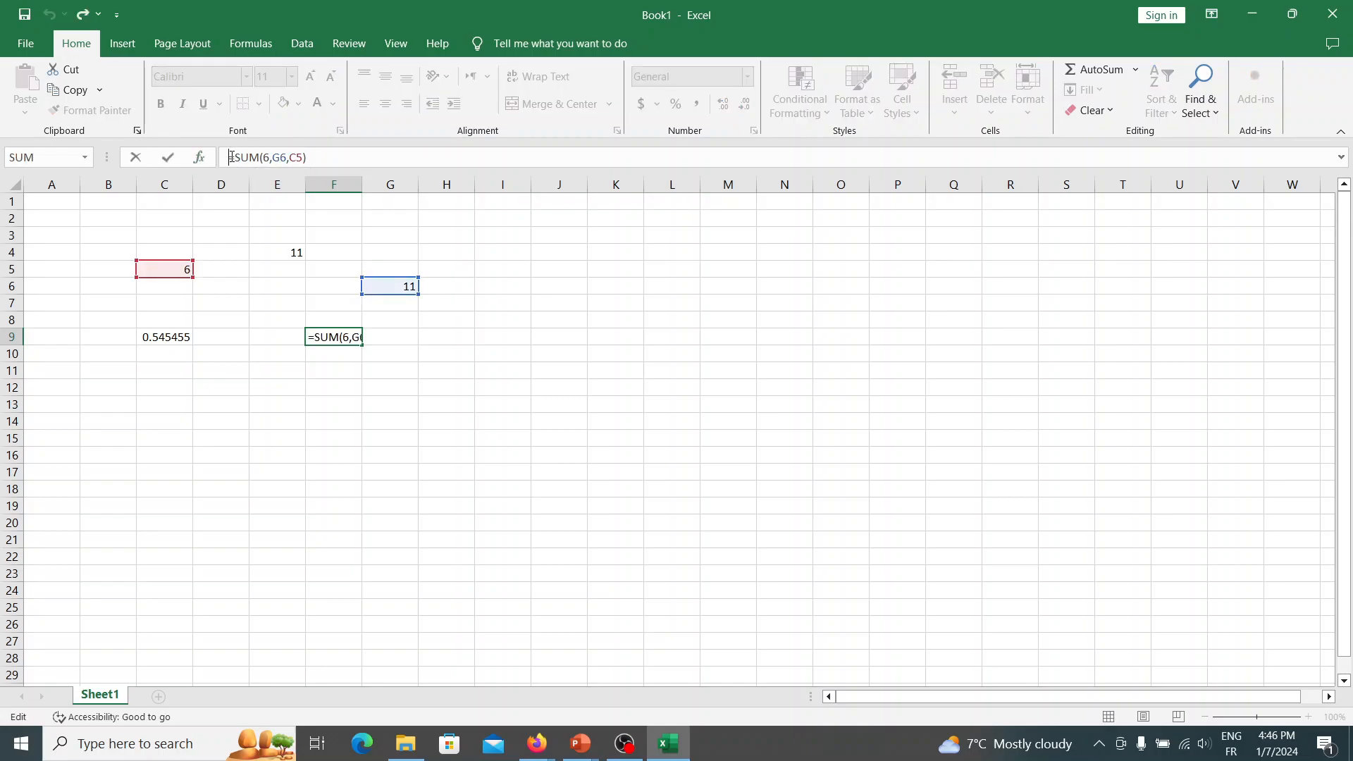
left_click(285, 158)
Switch to the PowerPoint slide show and reveal the Functions slide's point about inserting a function with fx
mouse_move(581, 744)
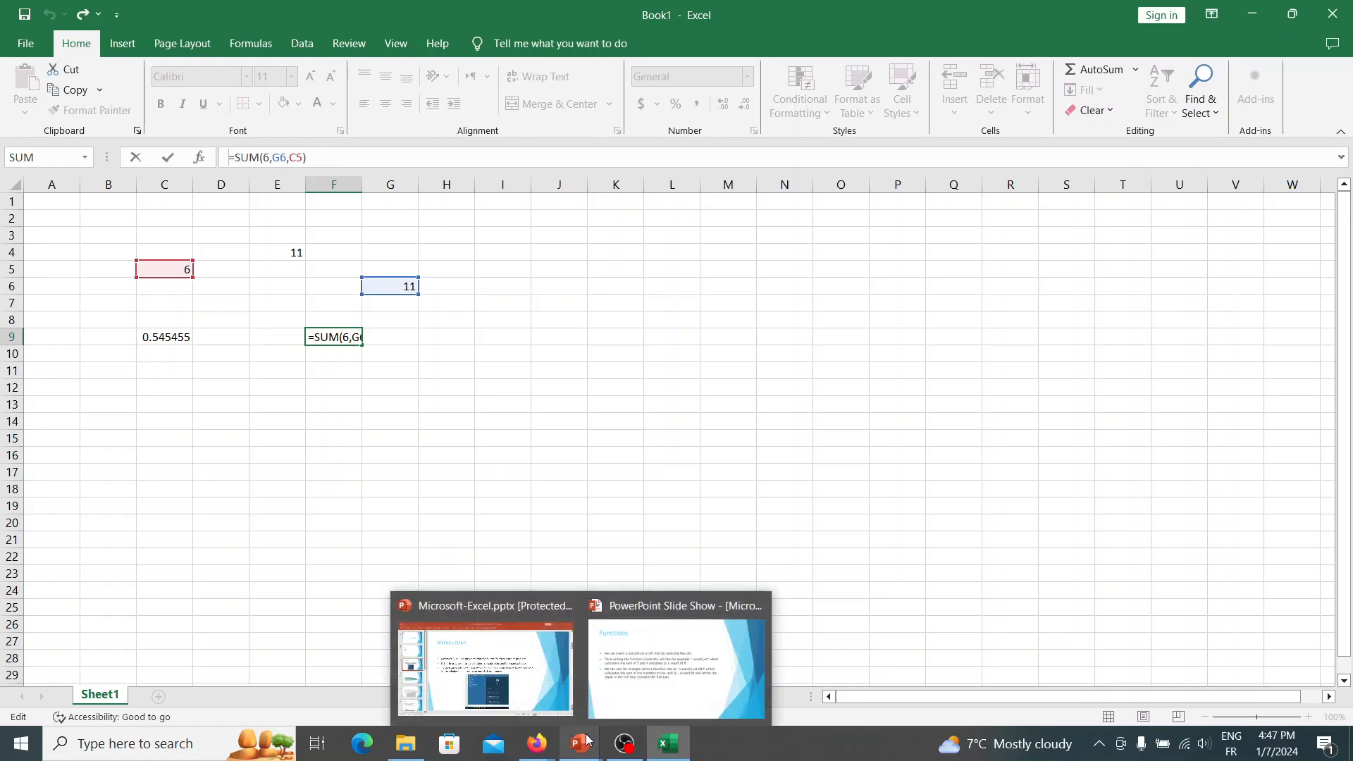
mouse_move(530, 681)
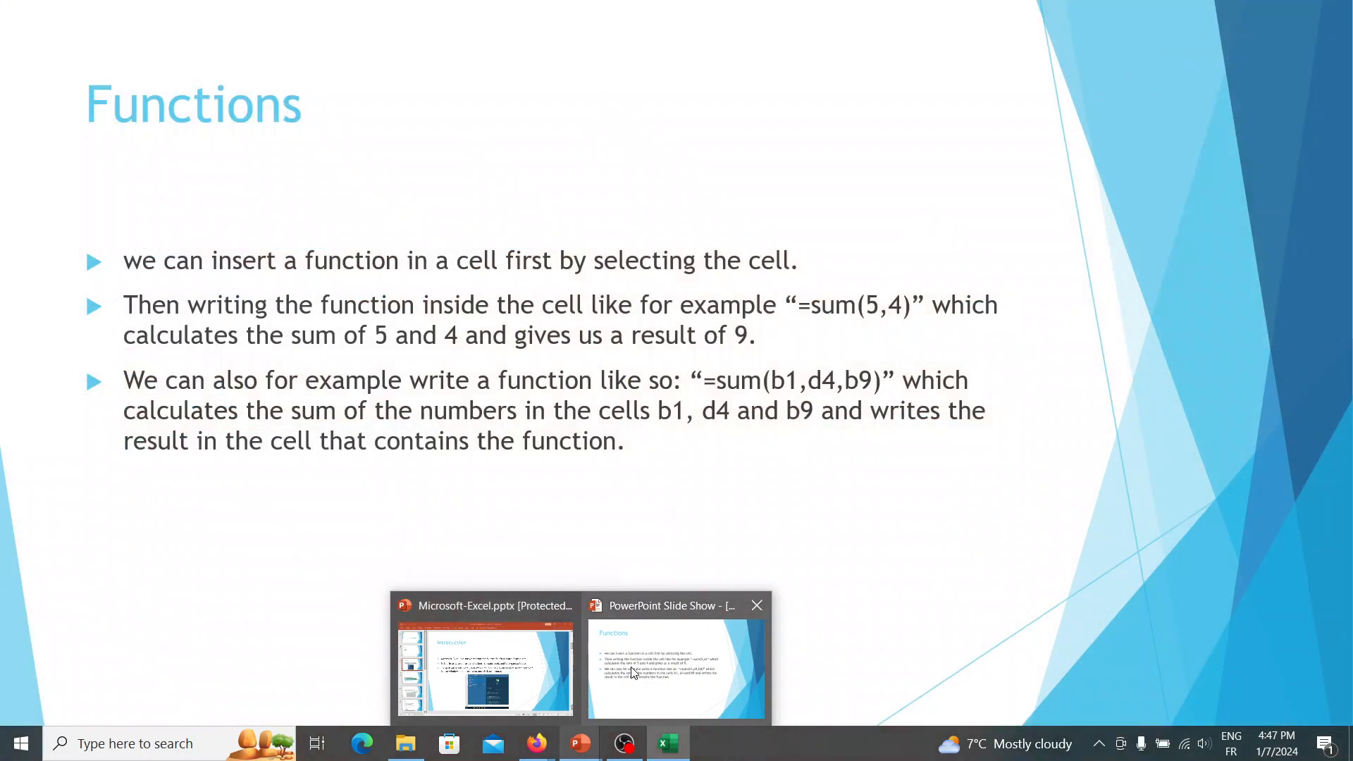
left_click(676, 670)
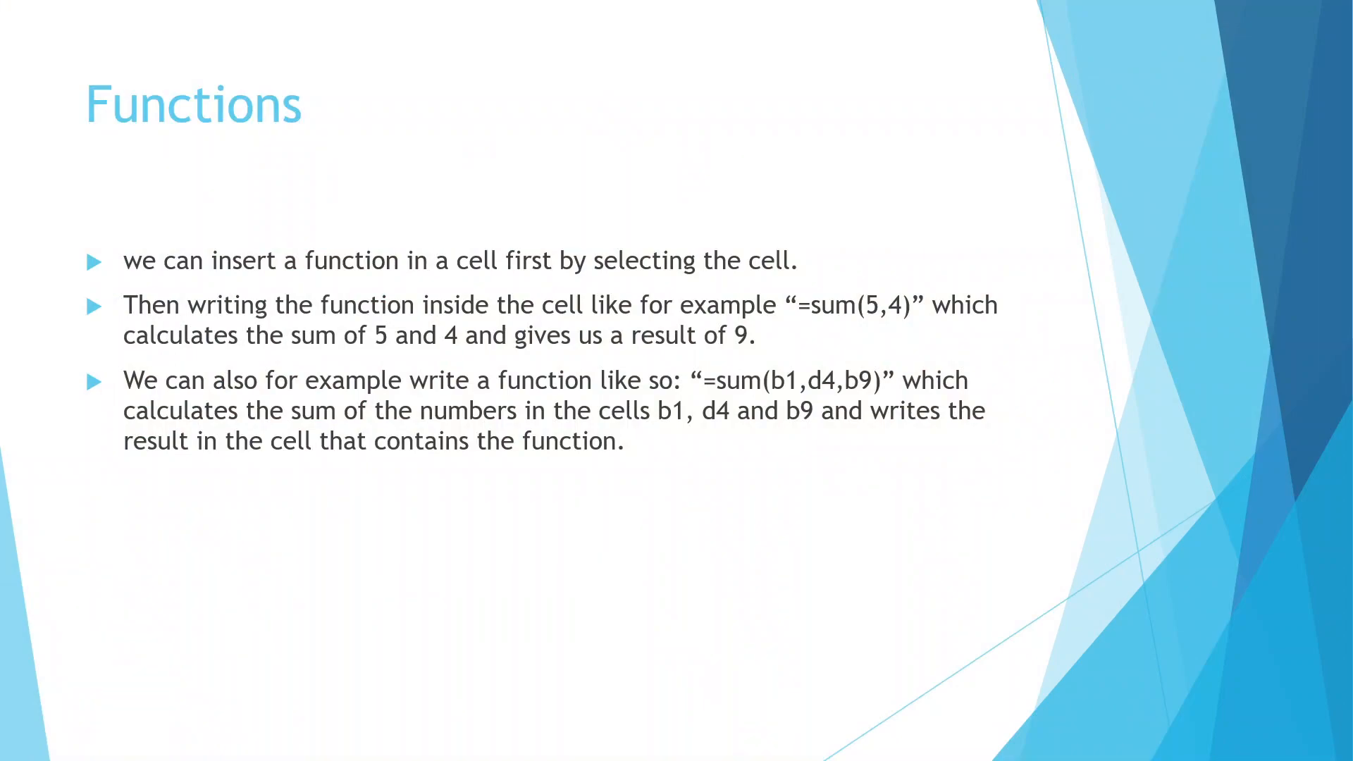
key("Right")
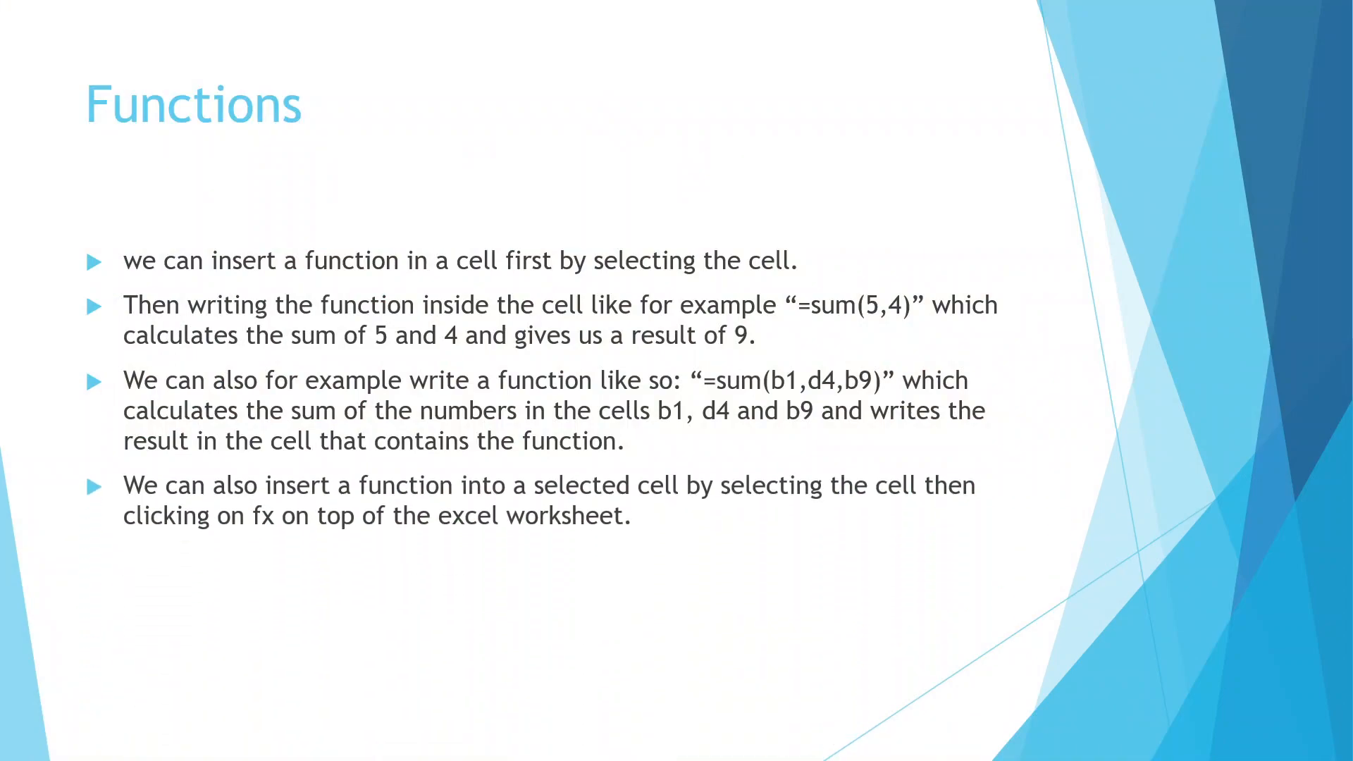
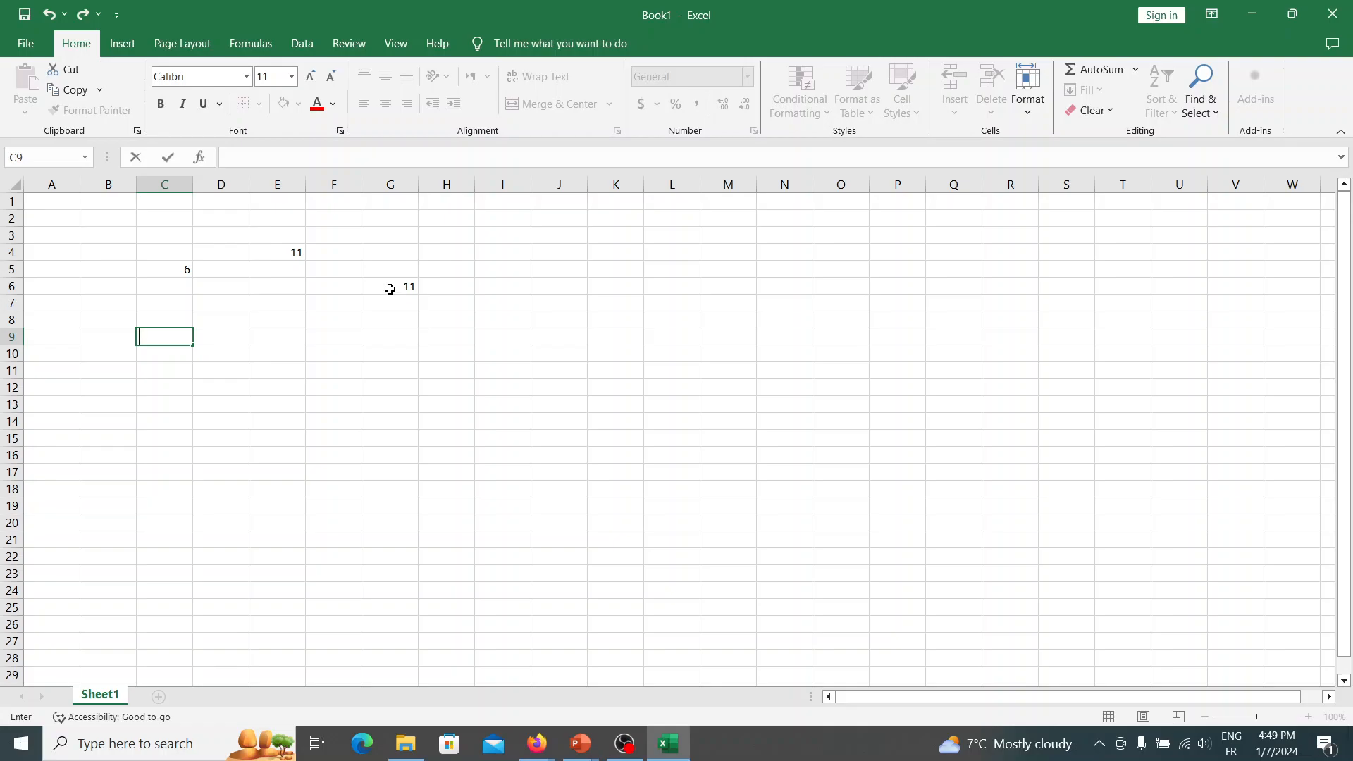
Clear the contents of cells G6, E4 and C5 to empty the worksheet
key("Delete")
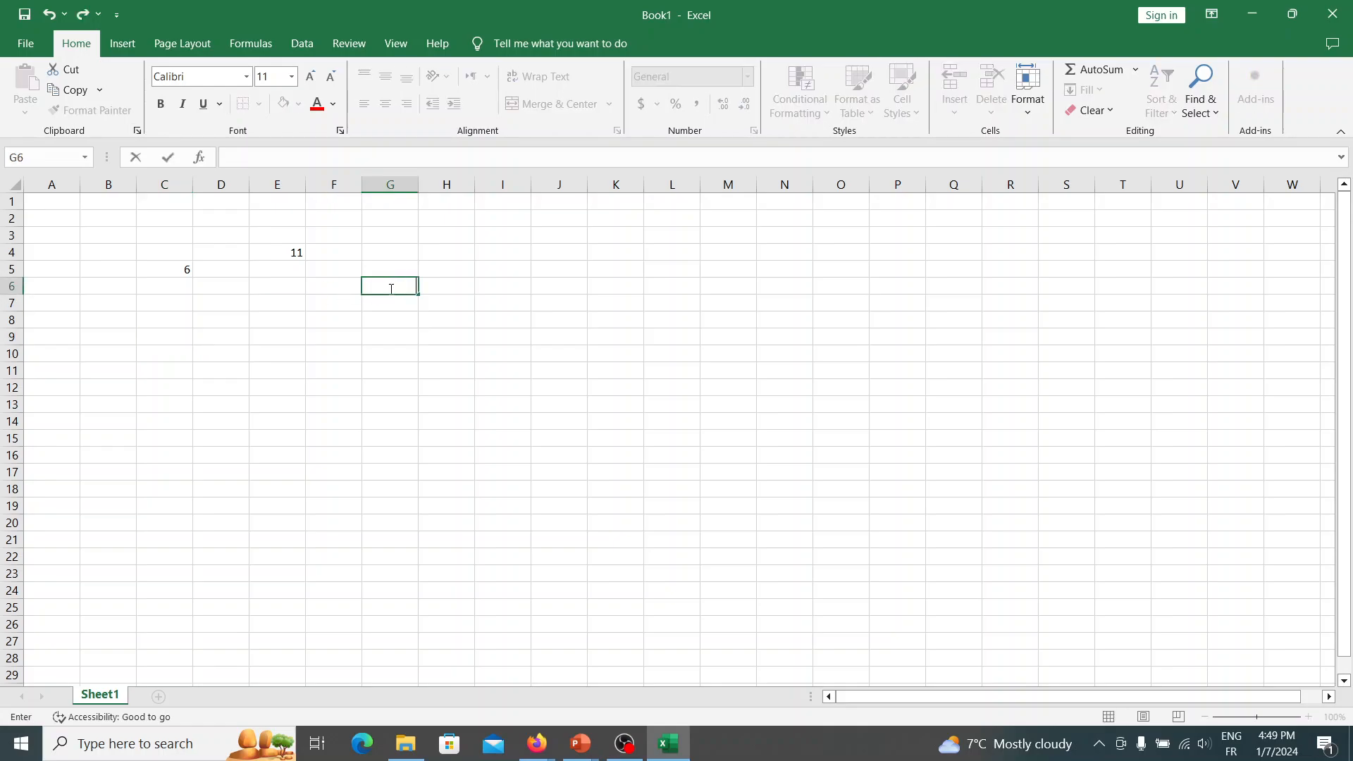
left_click(275, 251)
key("Delete")
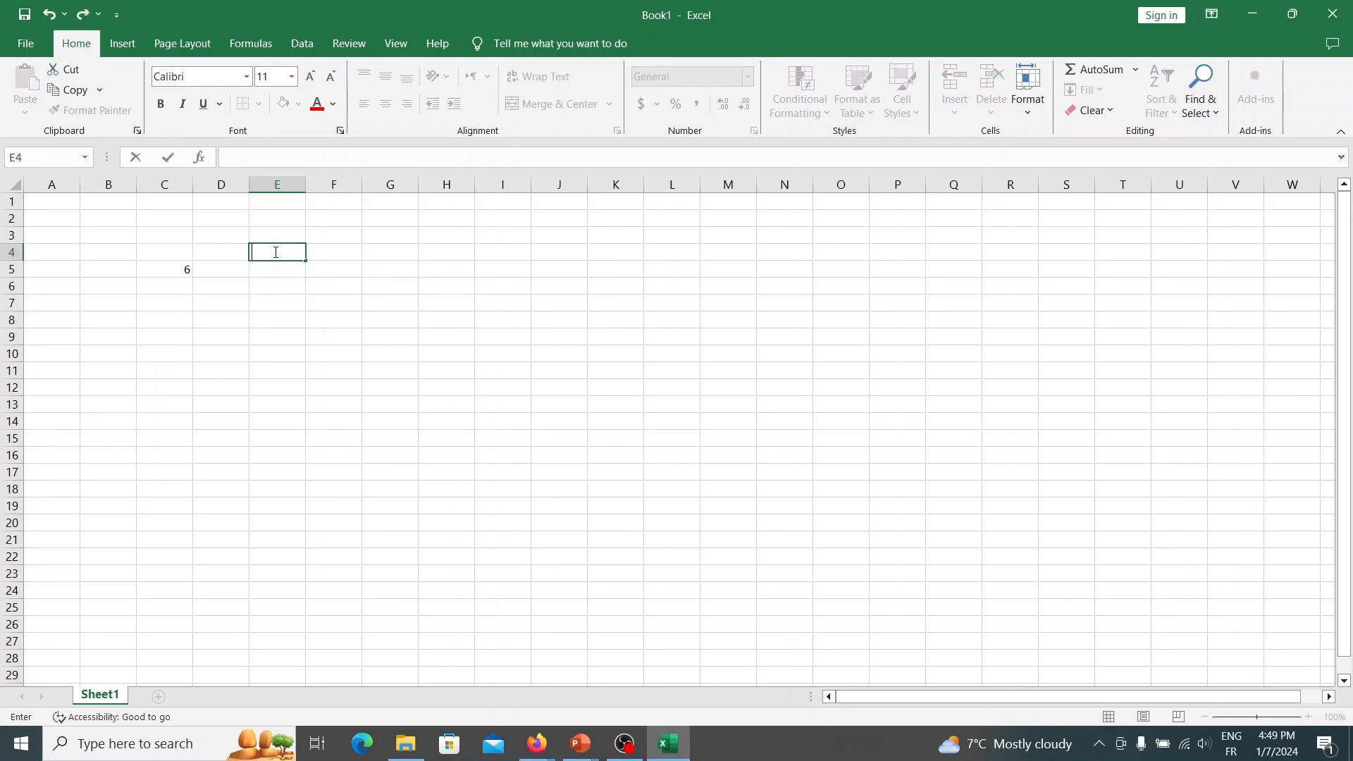
left_click(185, 270)
key("Delete")
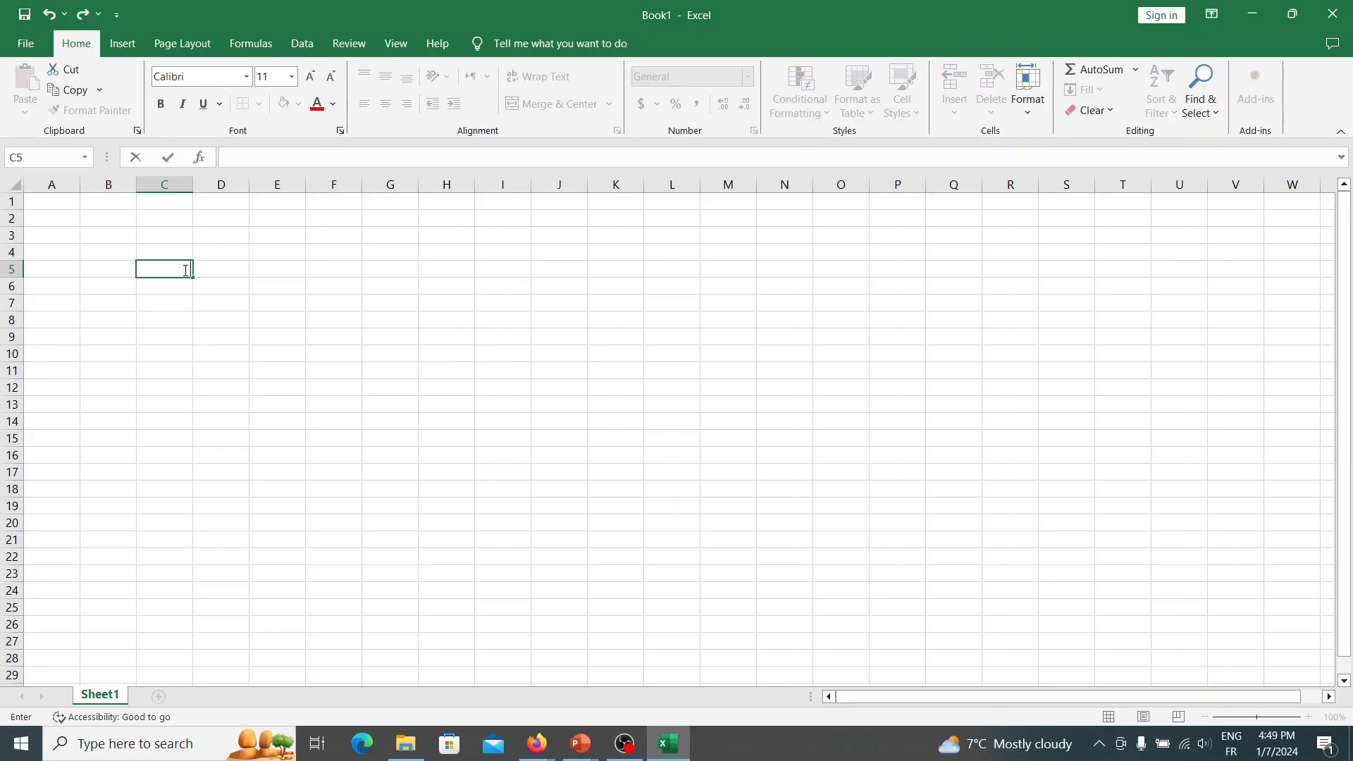
left_click(64, 215)
Widen column A to over three times its width and increase the heights of rows 1 through 9, making row 1 tallest
left_click_drag(79, 185, 215, 199)
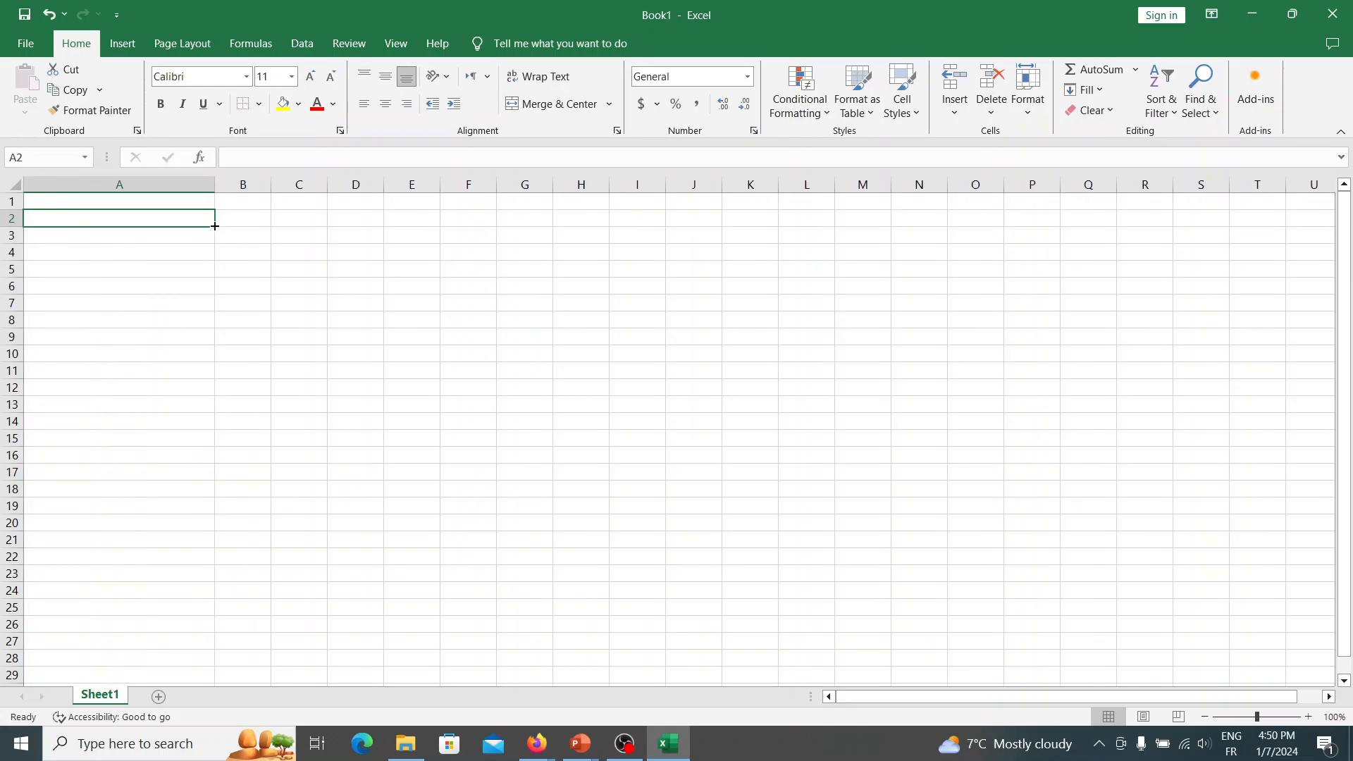
left_click_drag(23, 208, 22, 348)
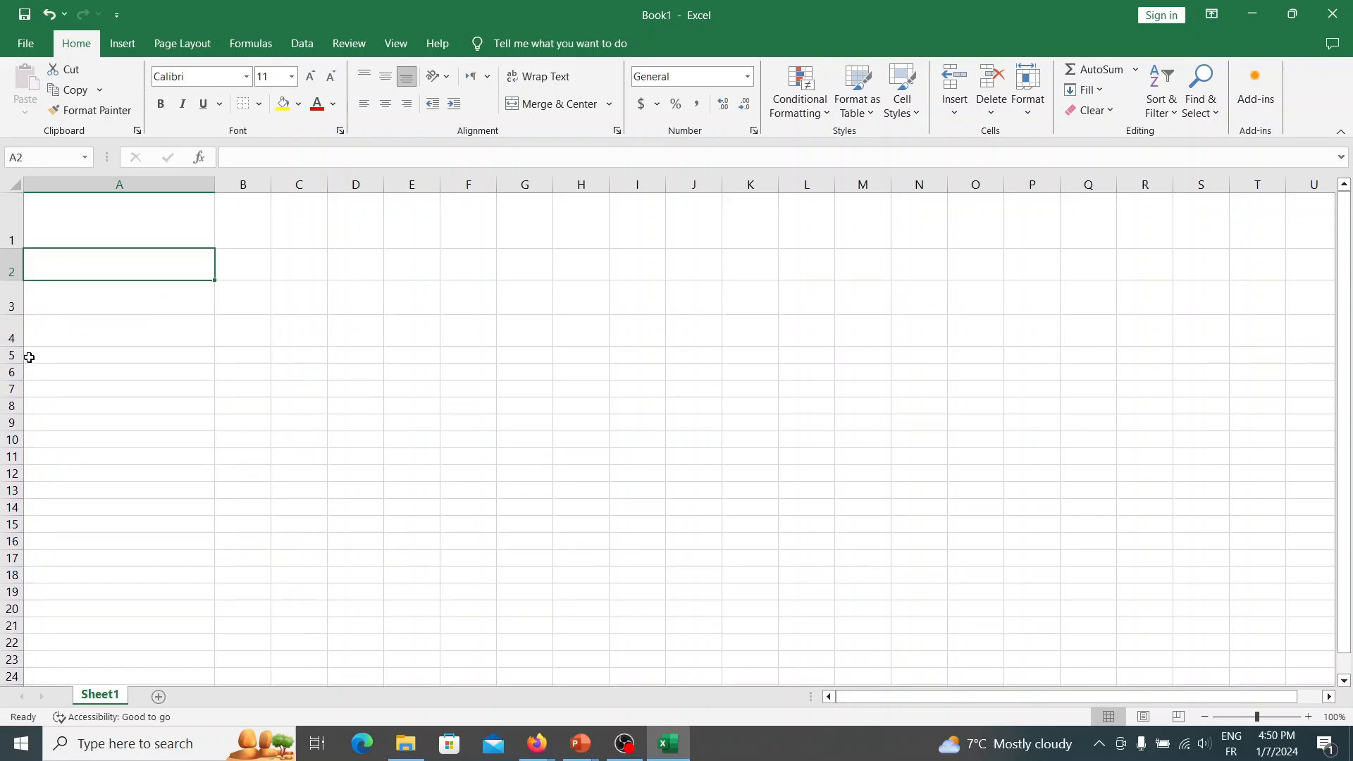
left_click_drag(21, 363, 24, 514)
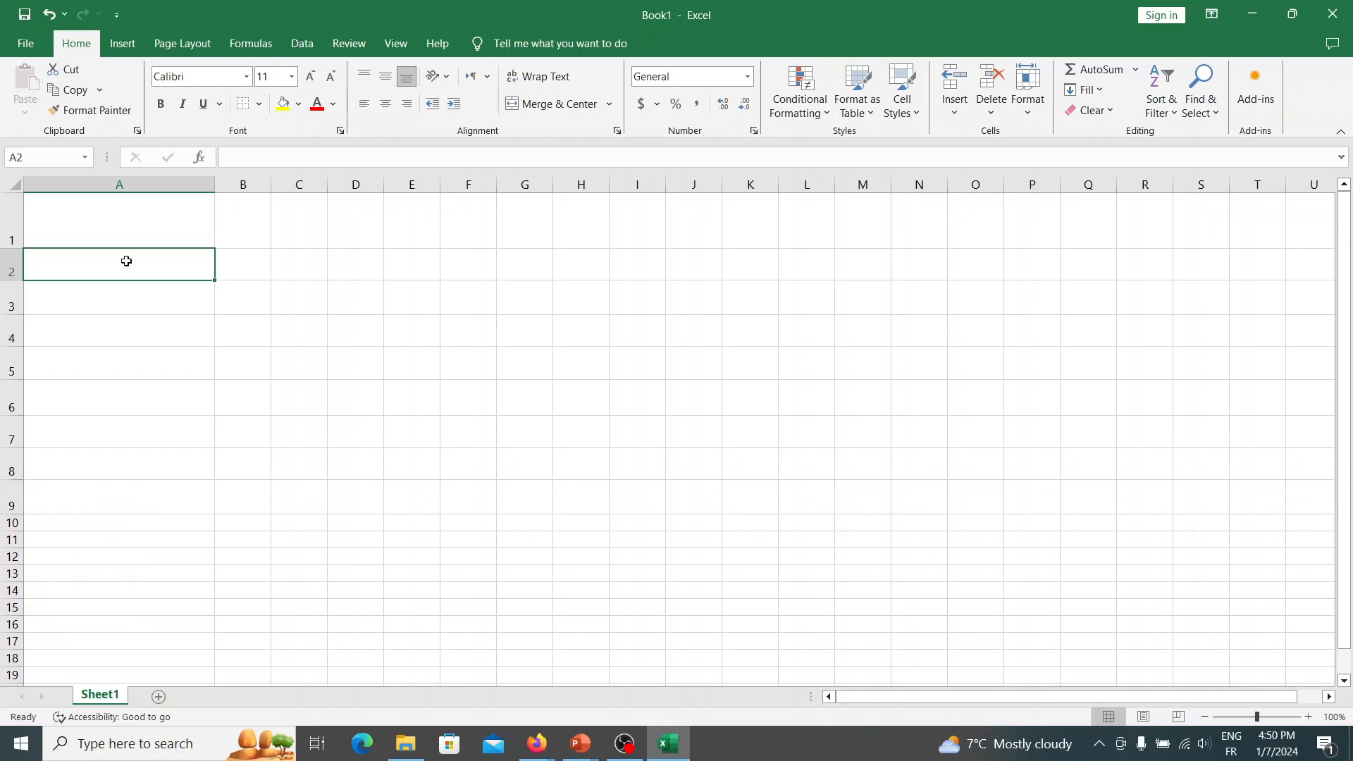
Apply All Borders to the range A1:F9
left_click_drag(131, 220, 537, 483)
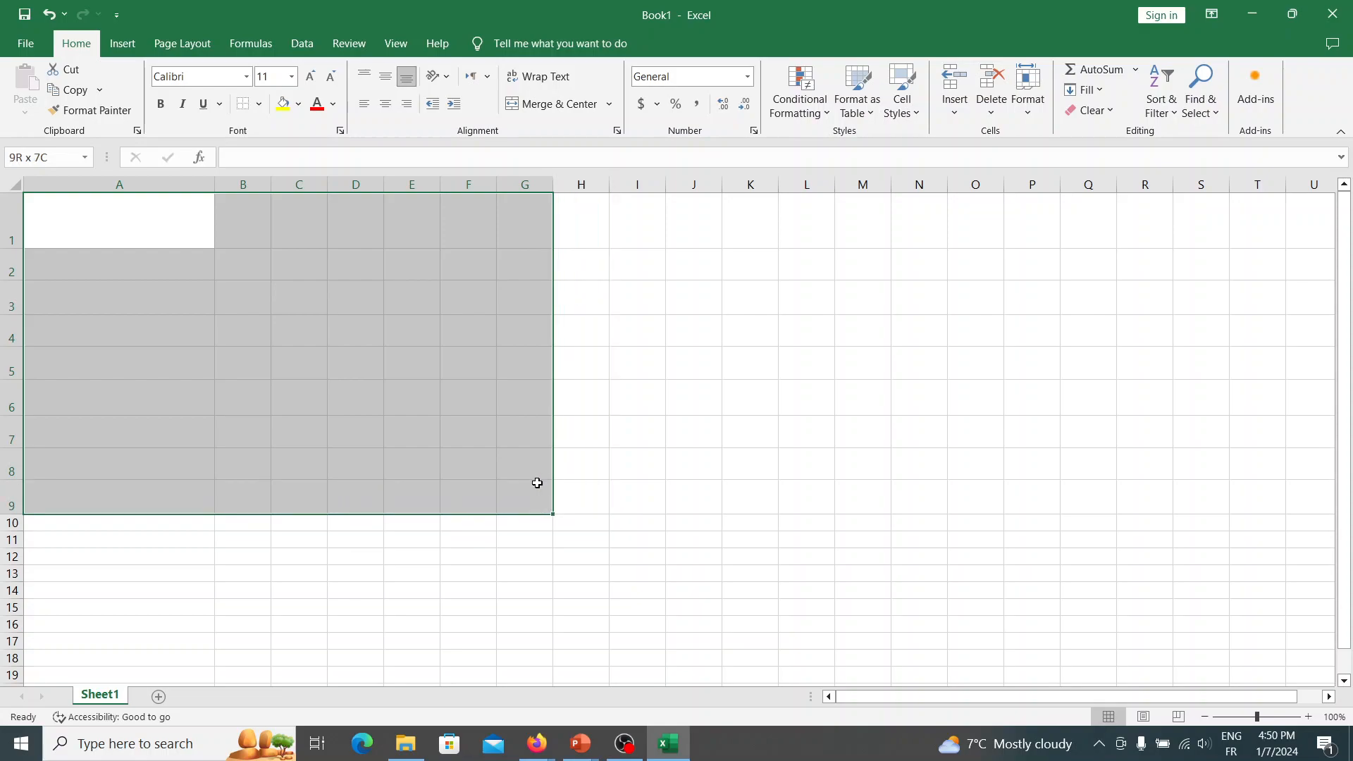
left_click_drag(537, 483, 494, 482)
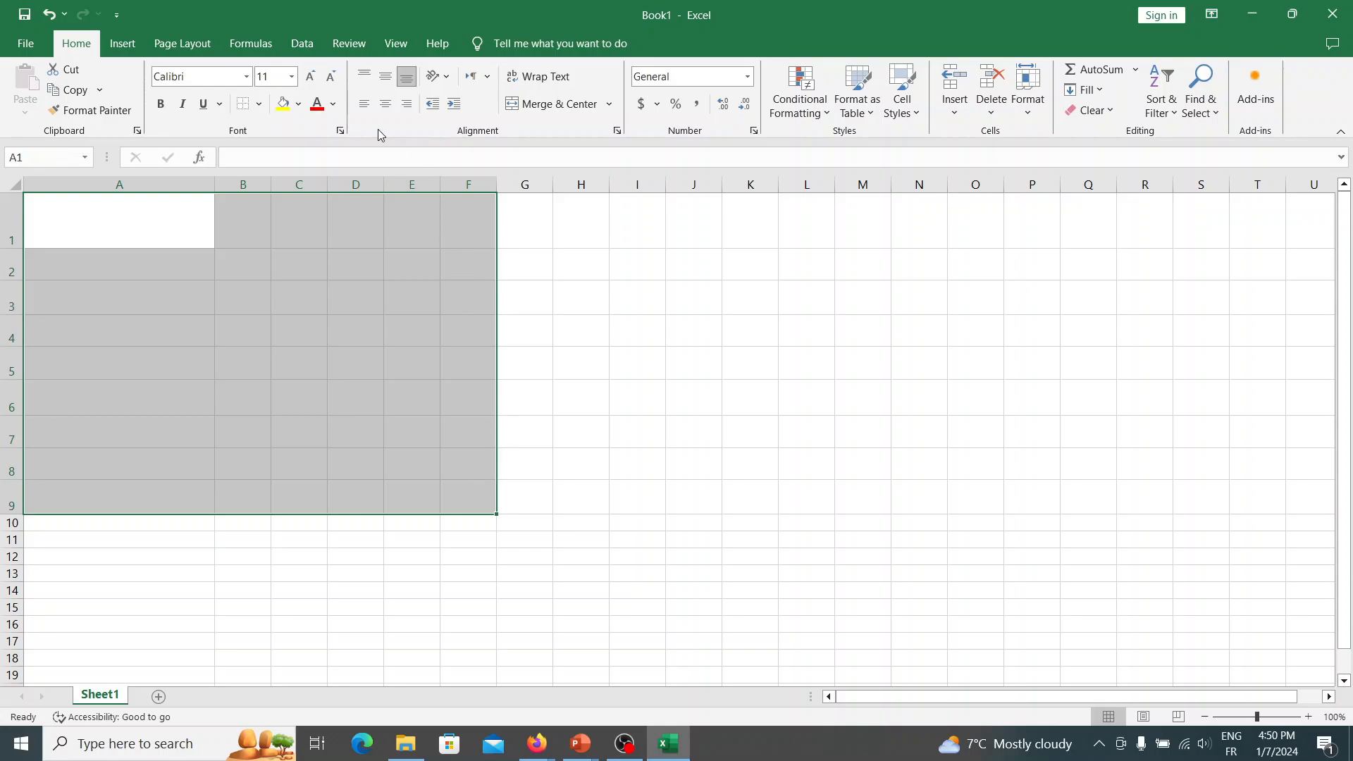
left_click(261, 105)
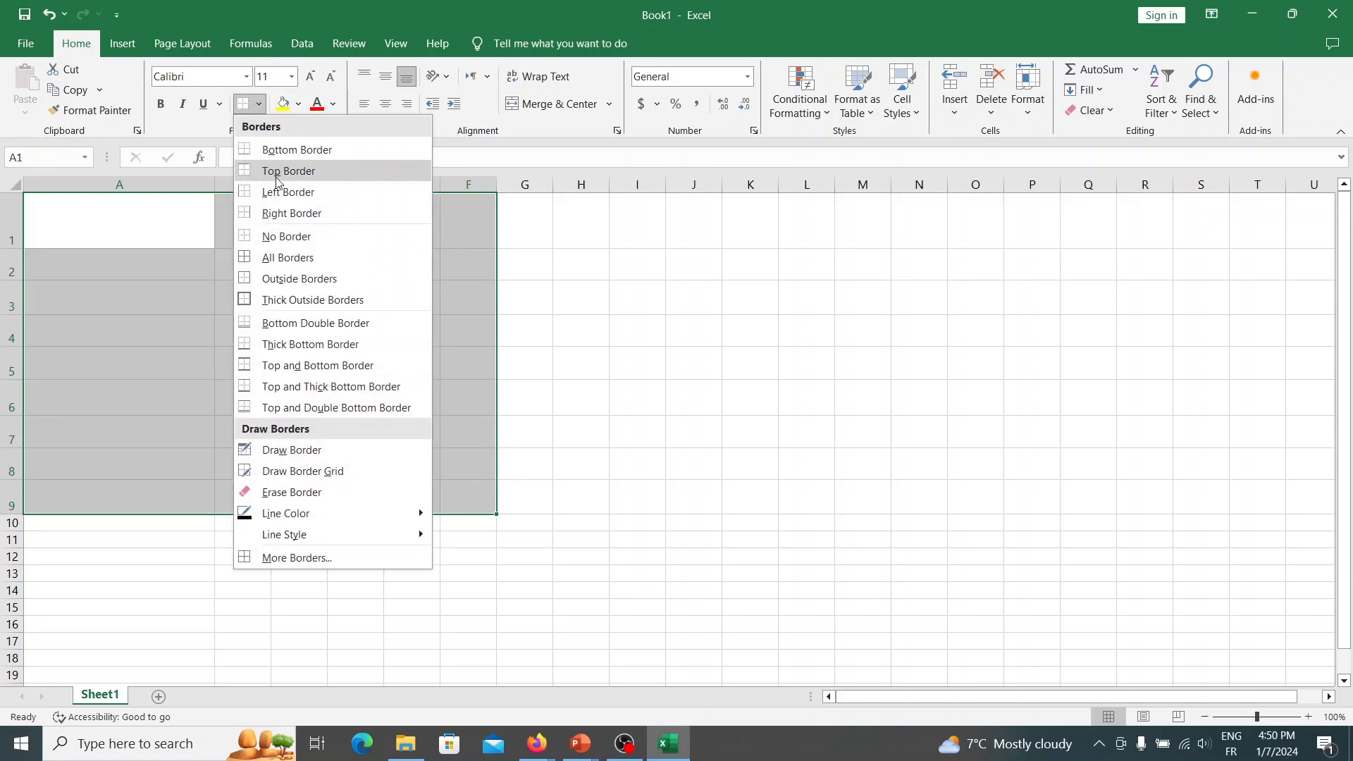
left_click(269, 263)
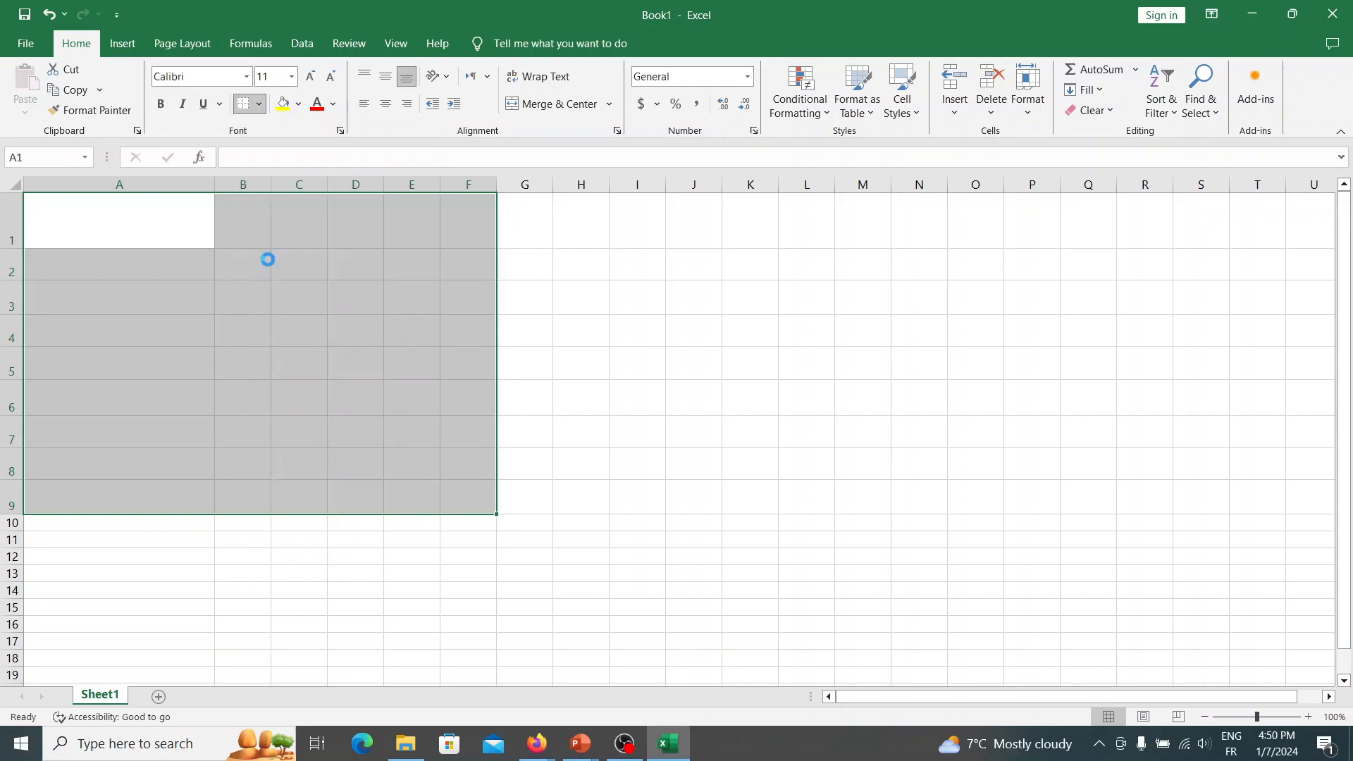
Enter the column headers Name, TP and TD in cells A1, B1 and C1
left_click(166, 227)
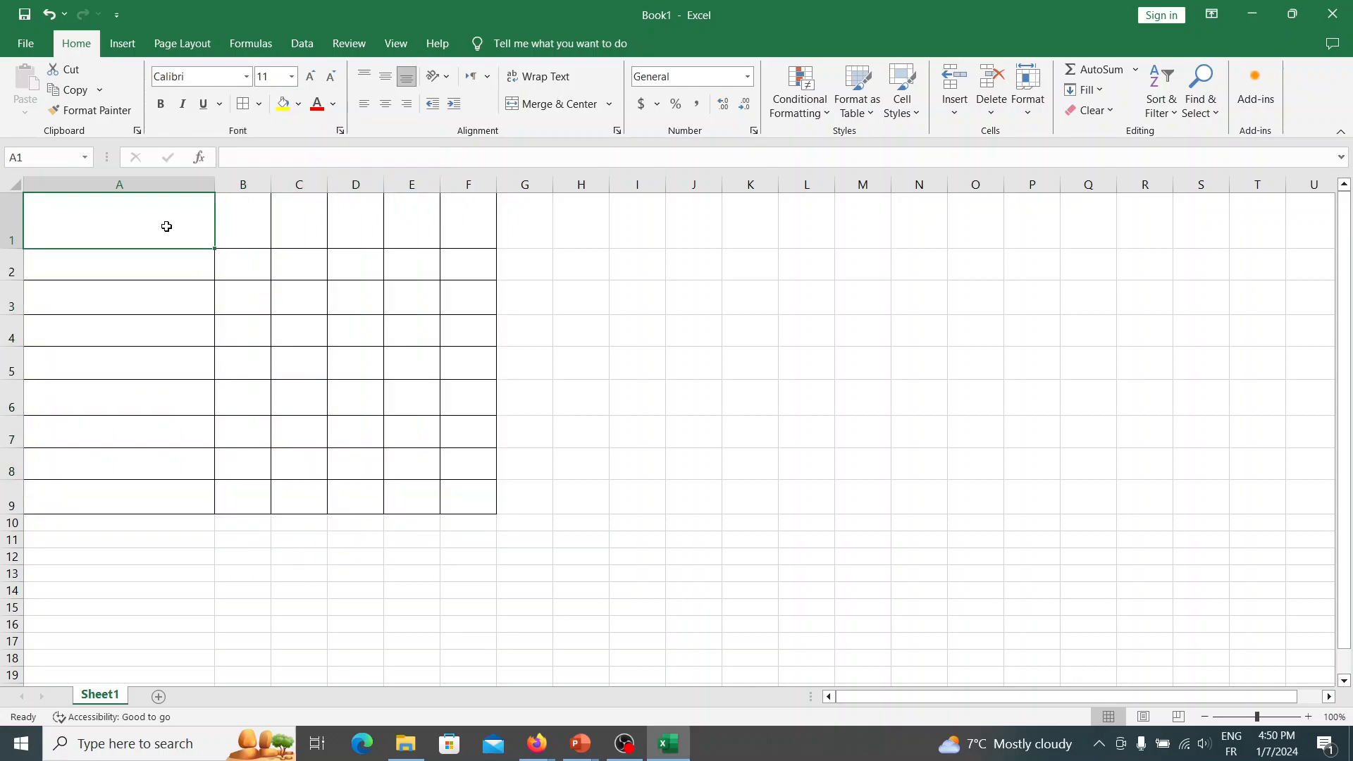
type("Name")
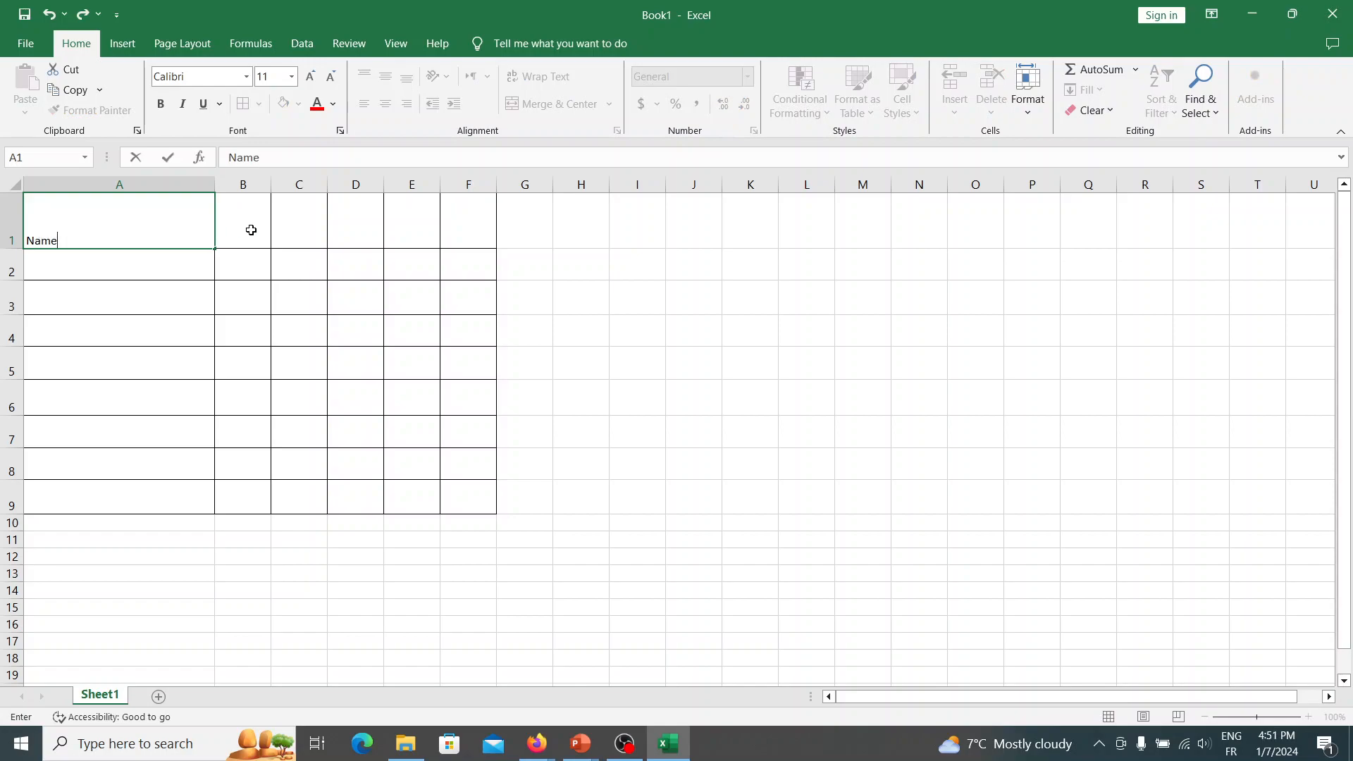
left_click(251, 230)
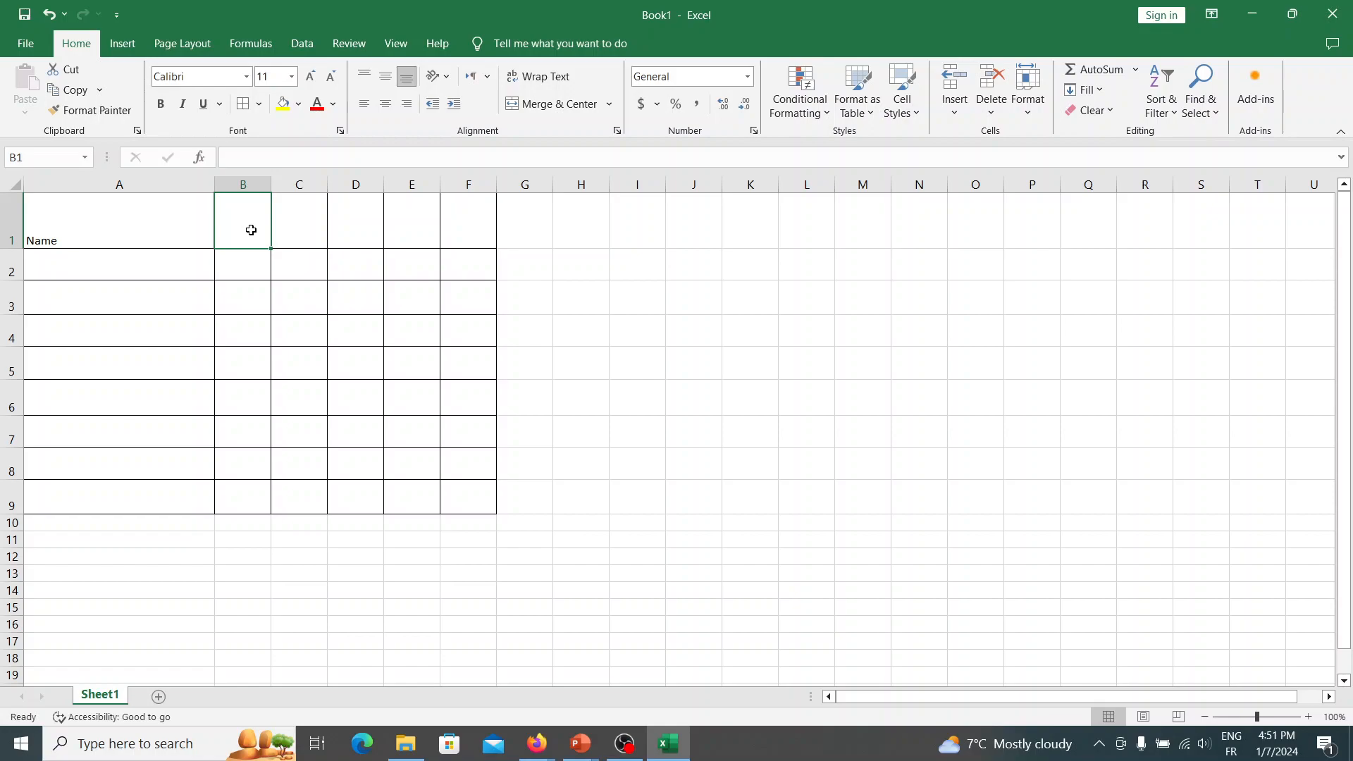
type("TP")
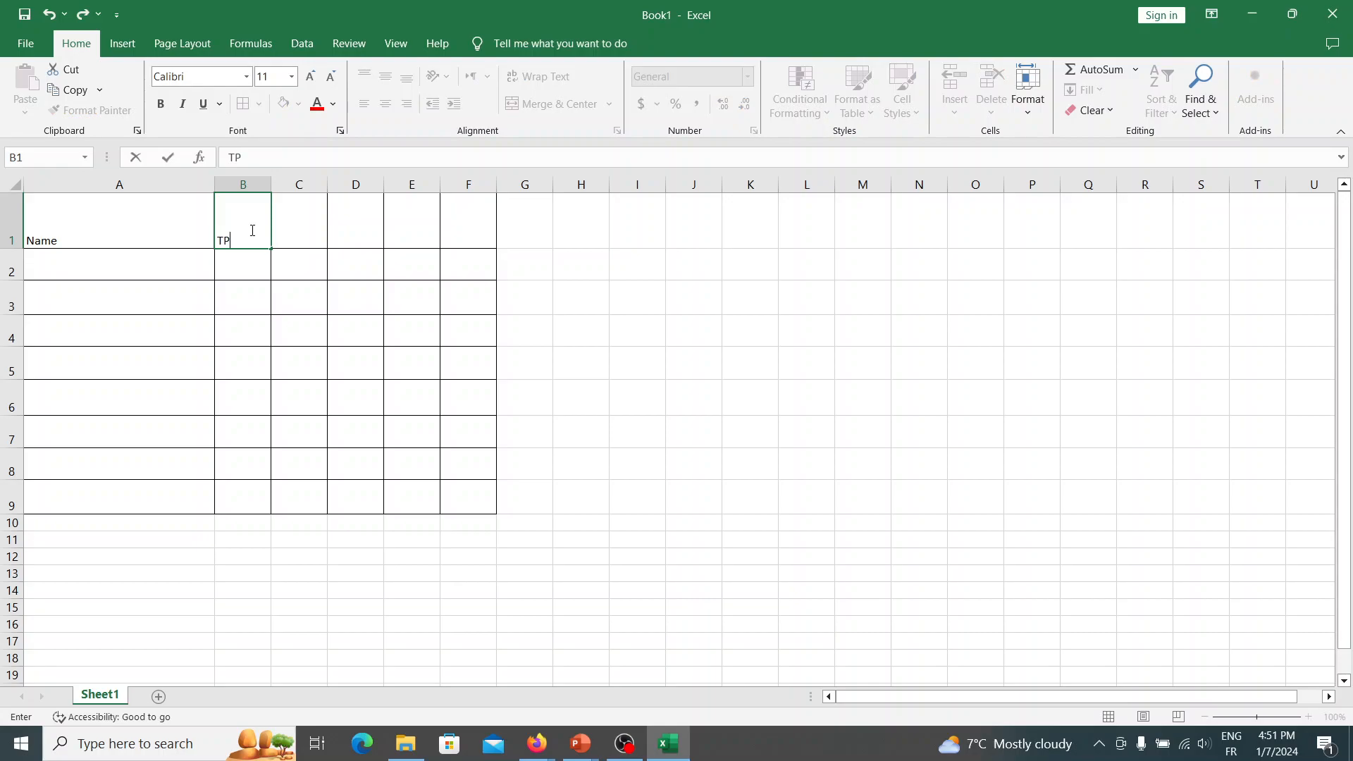
left_click(308, 229)
type("TD")
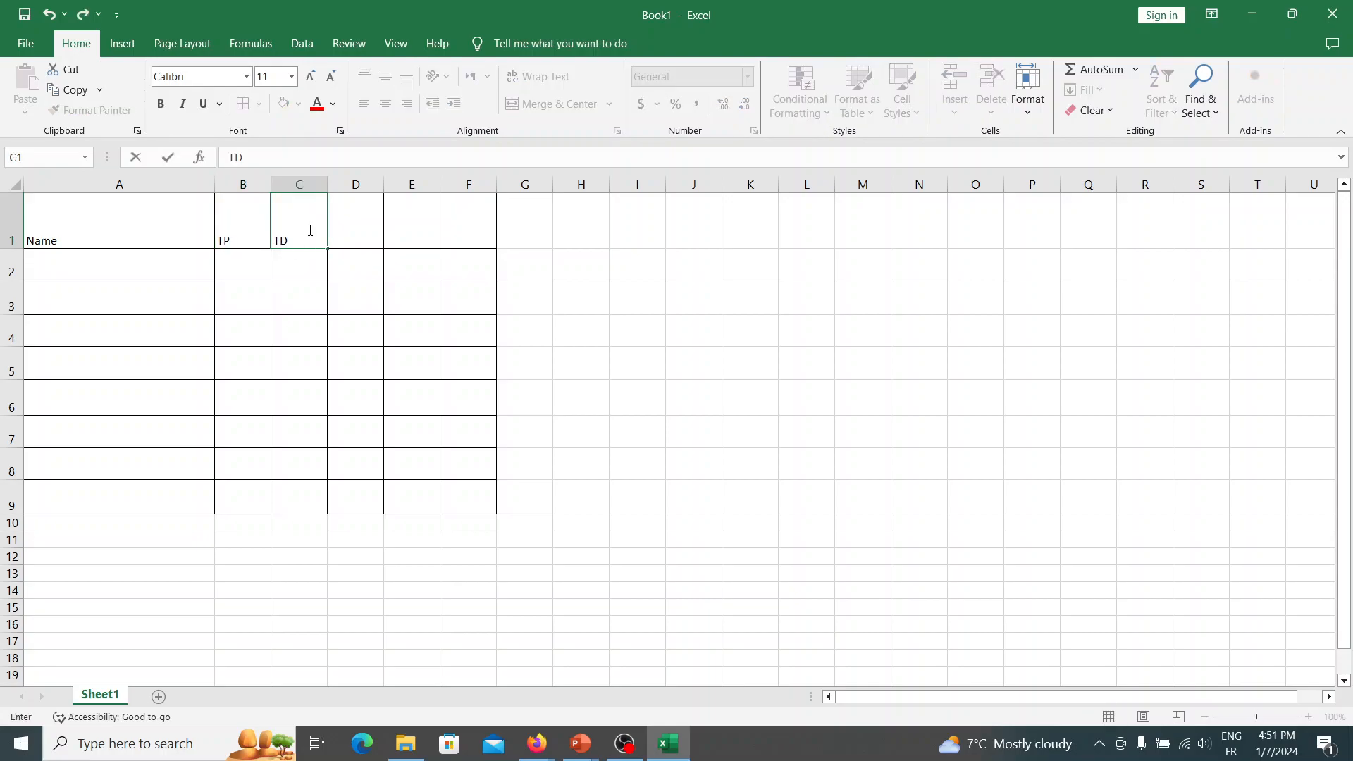
Enter the header Final Exam in cell D1 and widen column D slightly to fit it
left_click(367, 236)
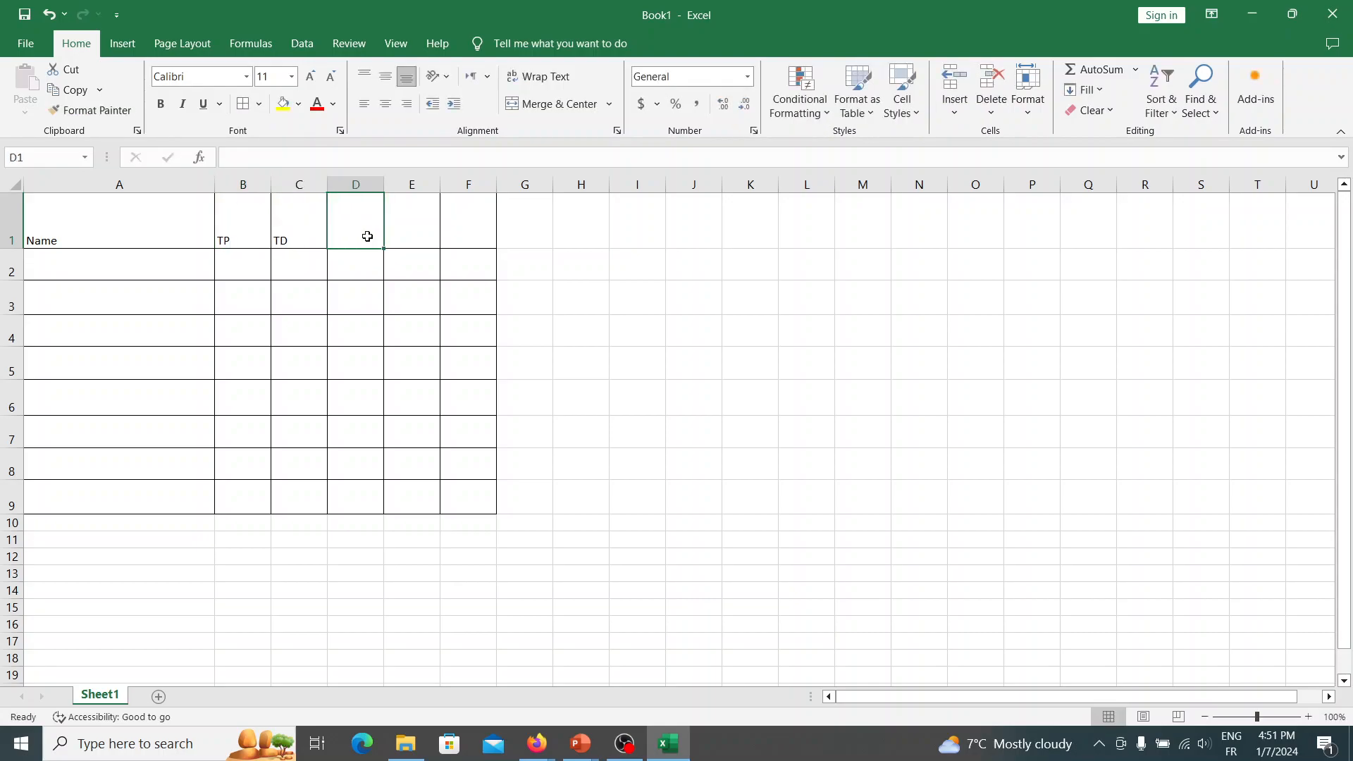
type("E")
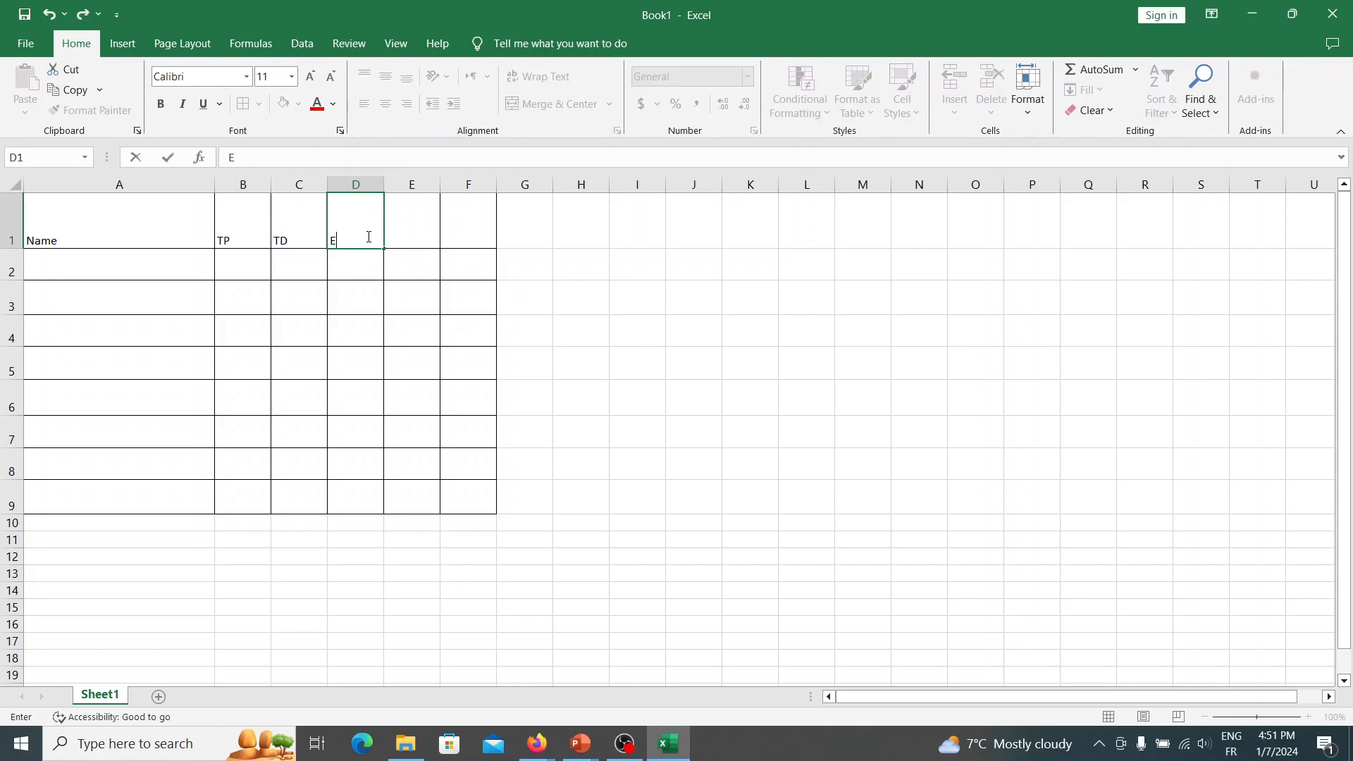
key("BackSpace")
type("Final Exam")
left_click(406, 235)
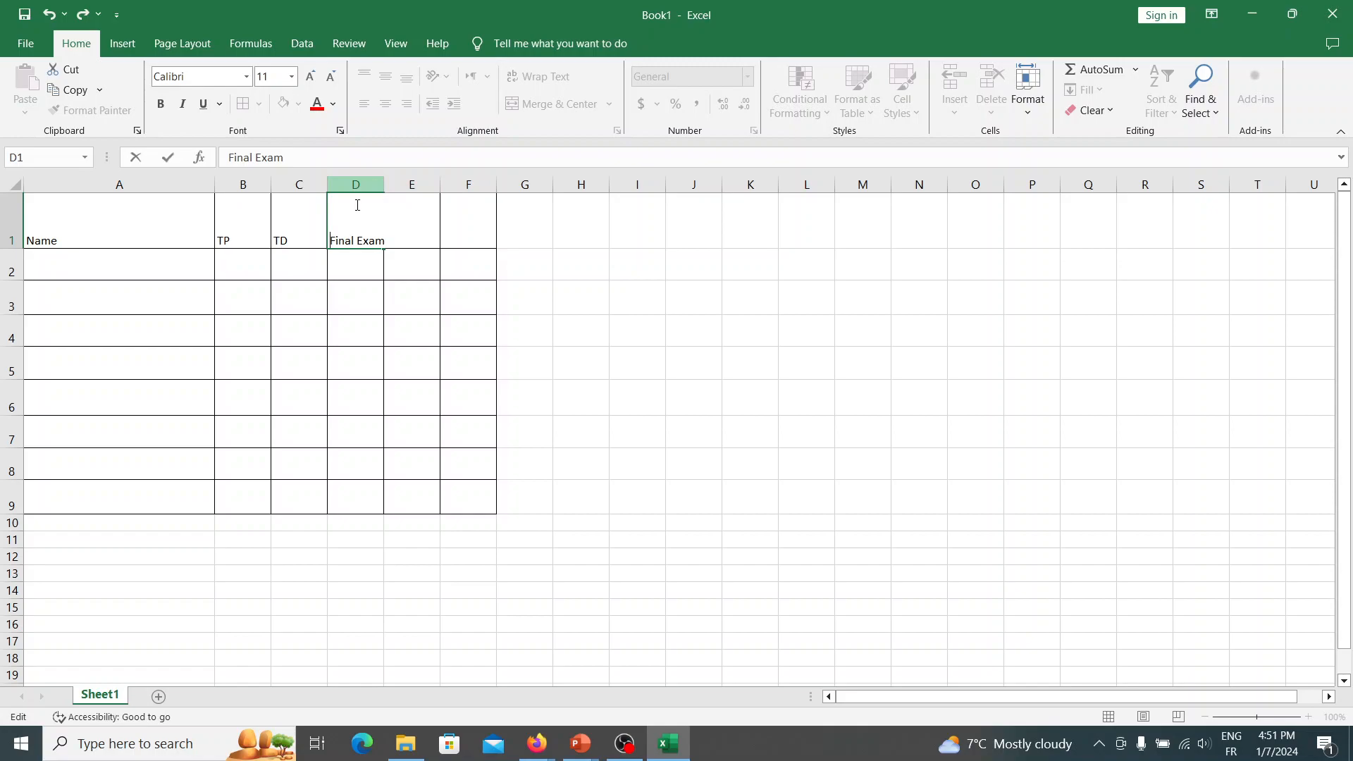
left_click(301, 211)
left_click_drag(384, 190, 394, 189)
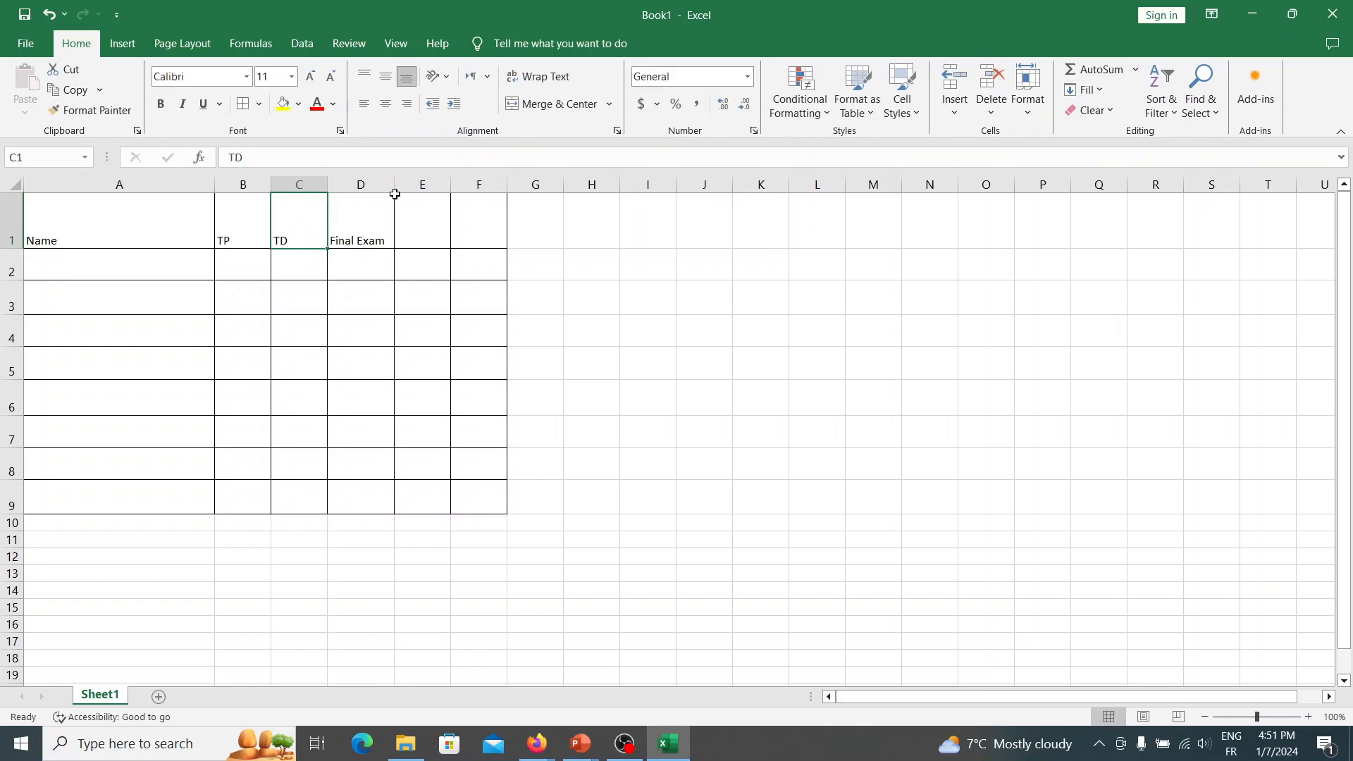
Enter a header beginning with "Fina" in cell E1
left_click(430, 201)
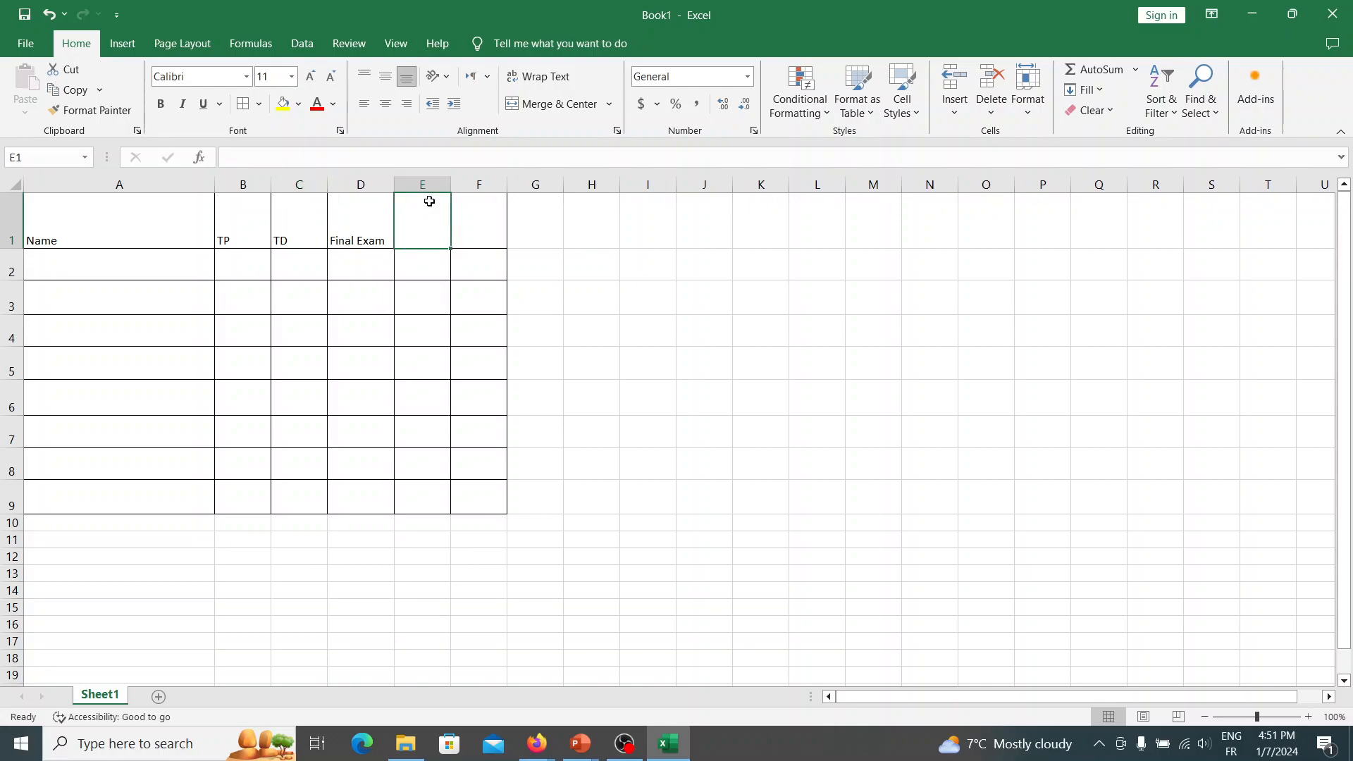
type("Fina")
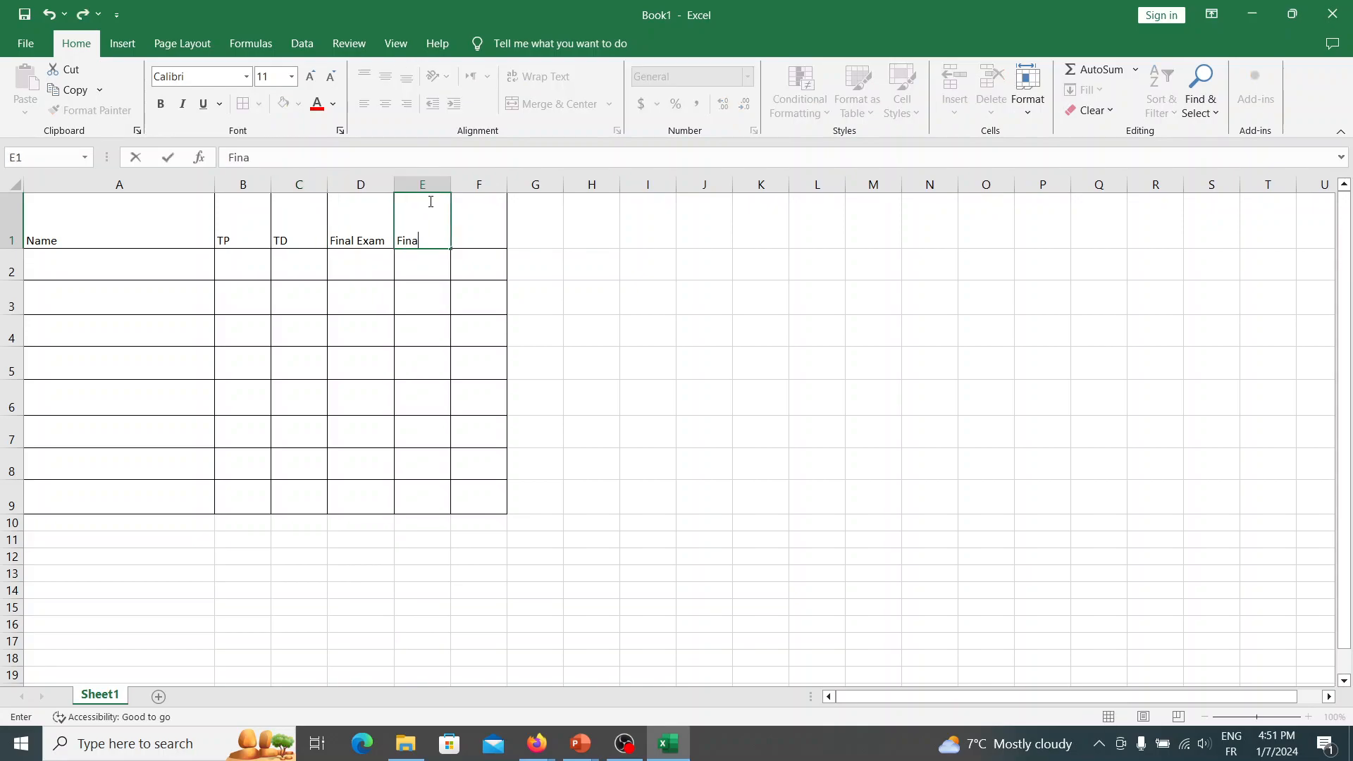
Complete the header row with "Final grade" in E1 and "Remark" in F1, widening columns E and F
type("l grade")
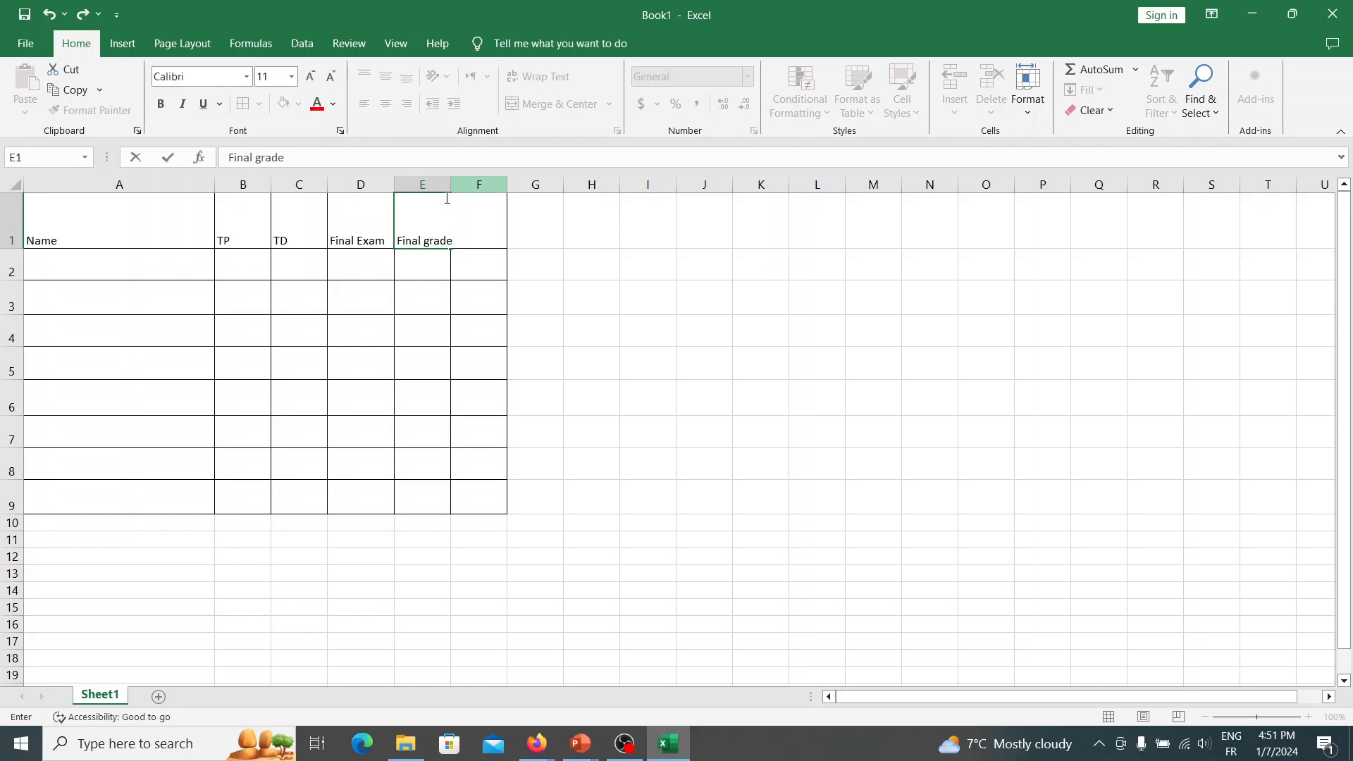
left_click(366, 208)
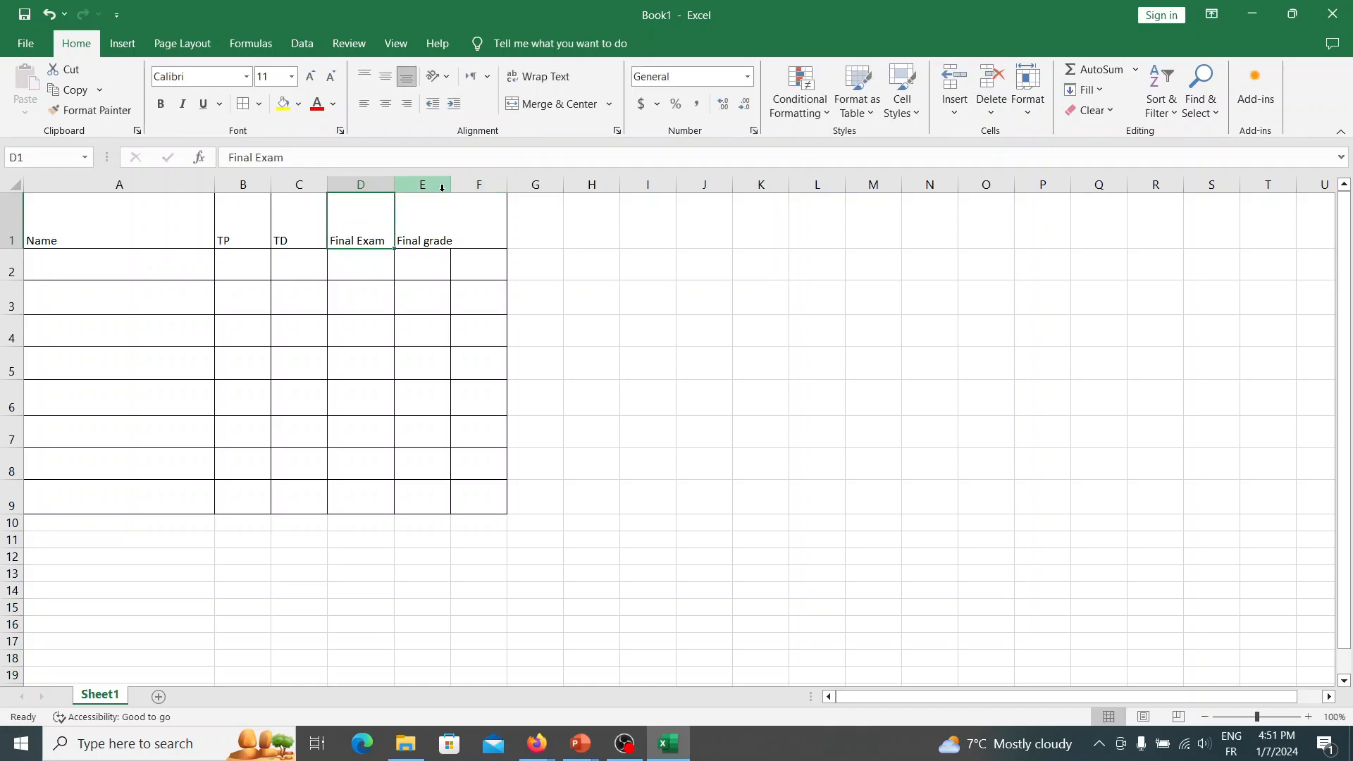
left_click_drag(451, 186, 555, 191)
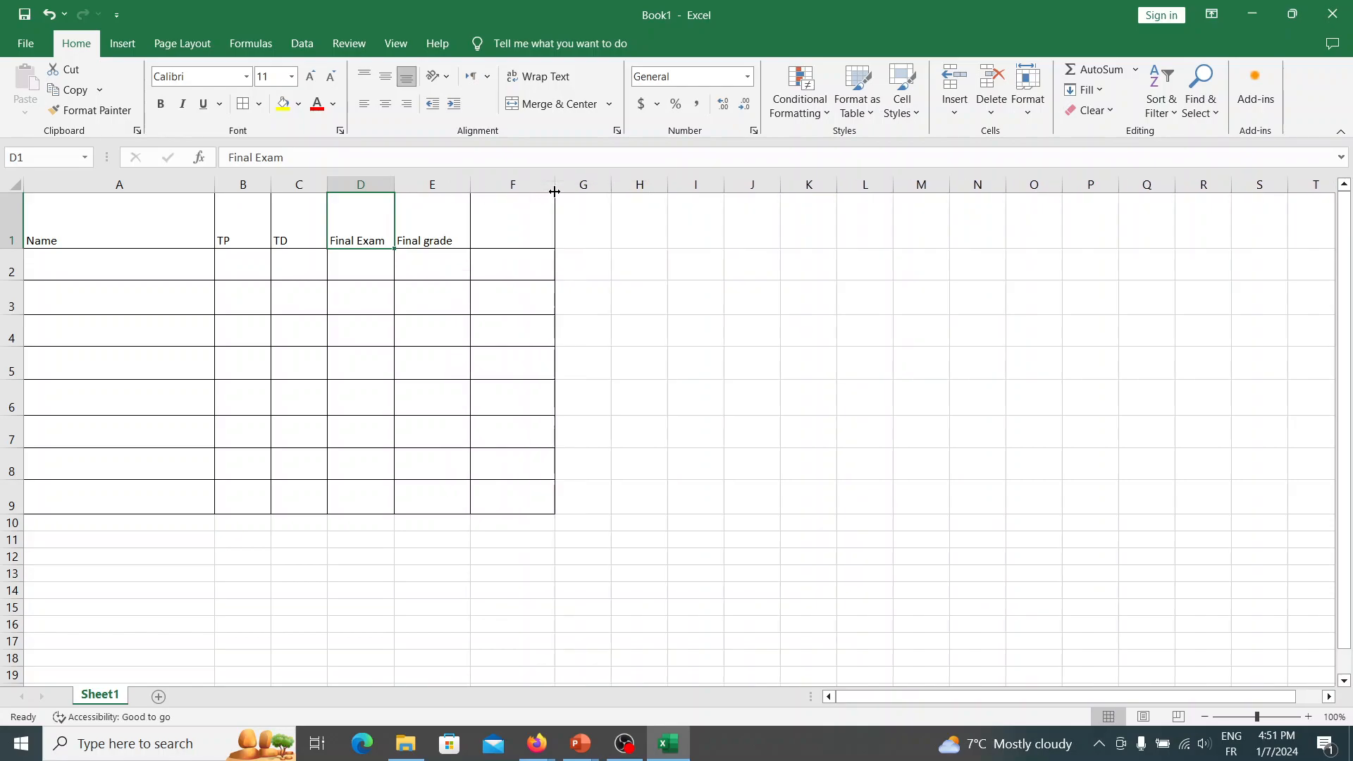
left_click(515, 210)
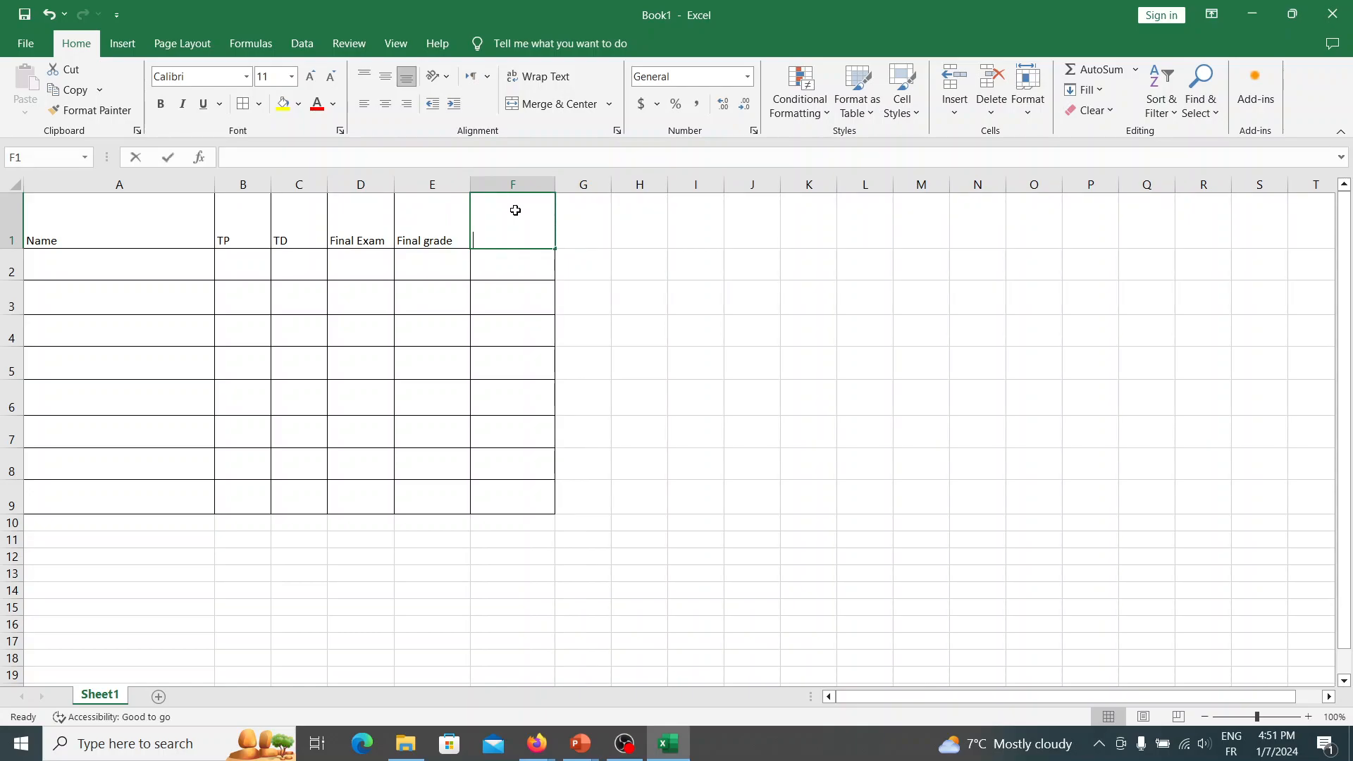
type("Remark")
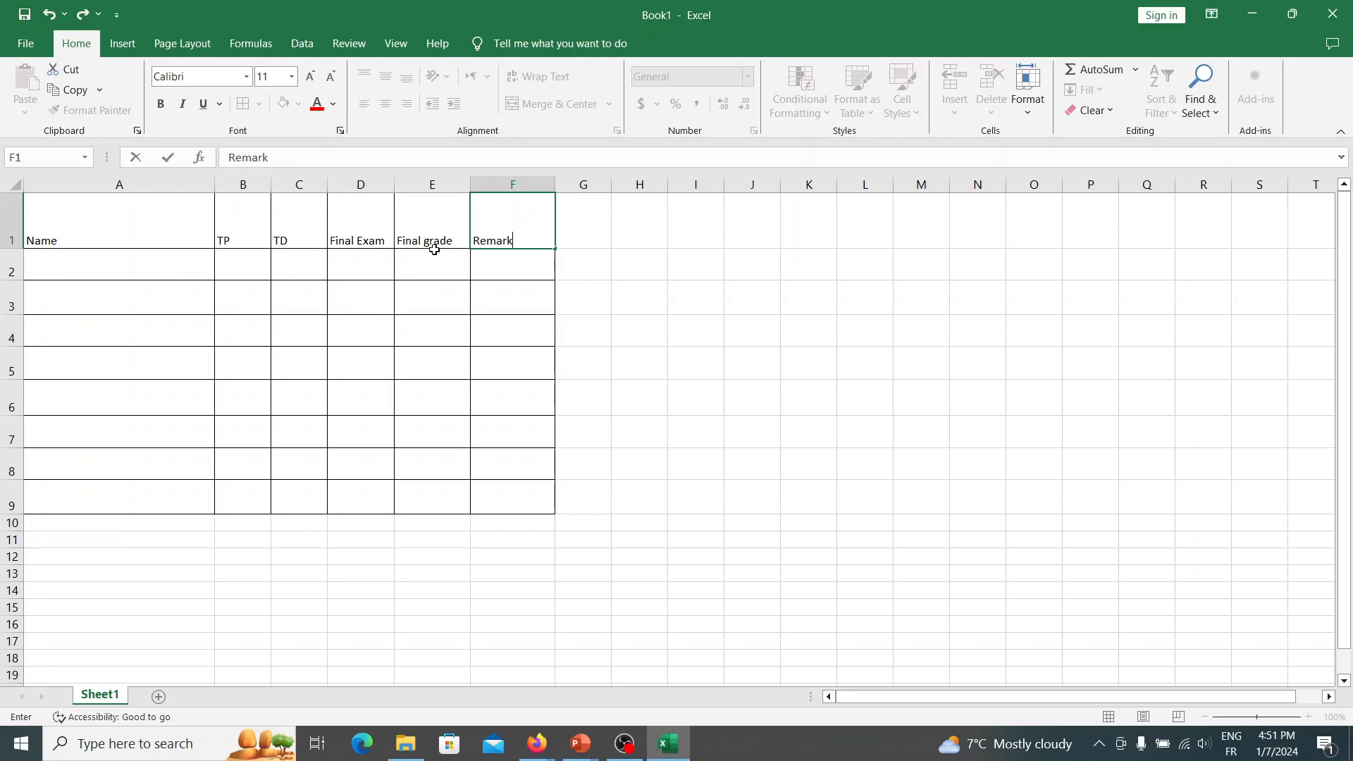
Fill cells A2 to A5 of the Name column with AB, CD, EF and GH
left_click(151, 269)
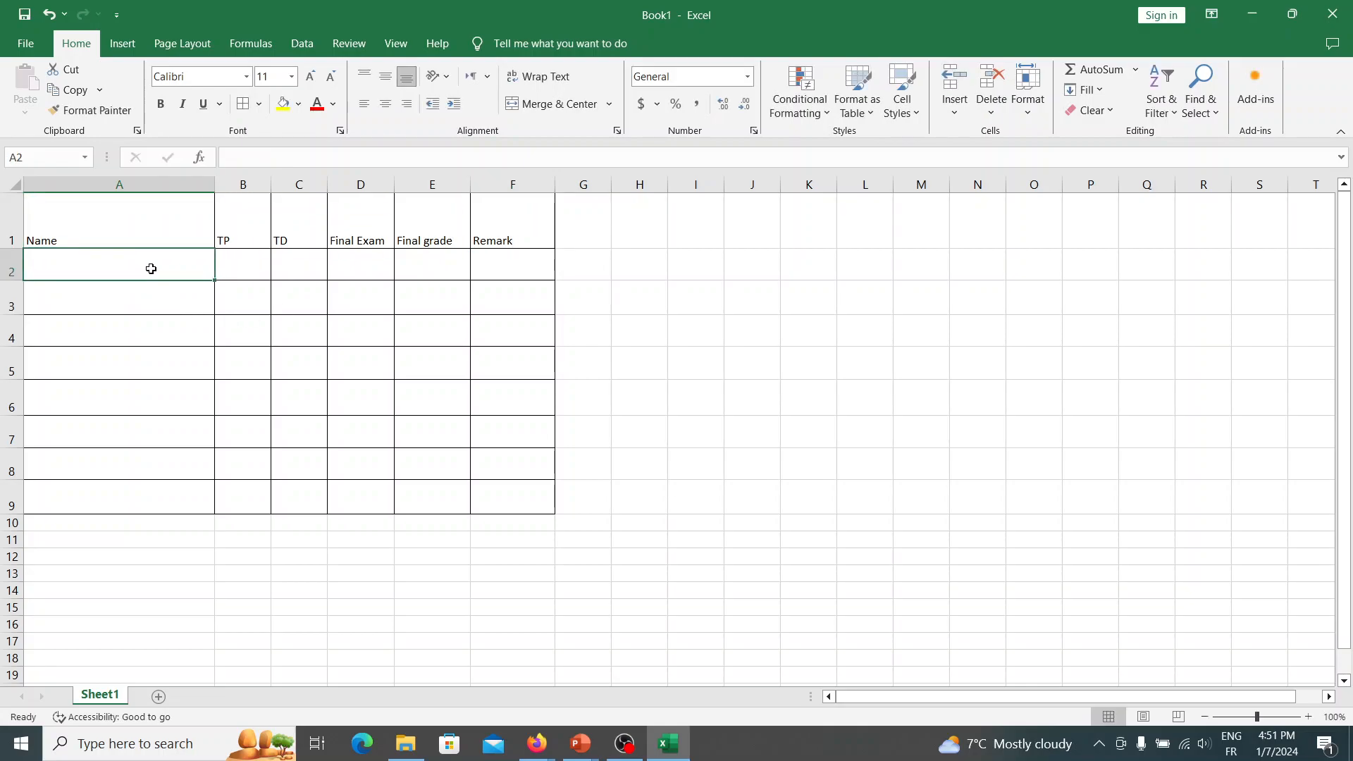
type("AB")
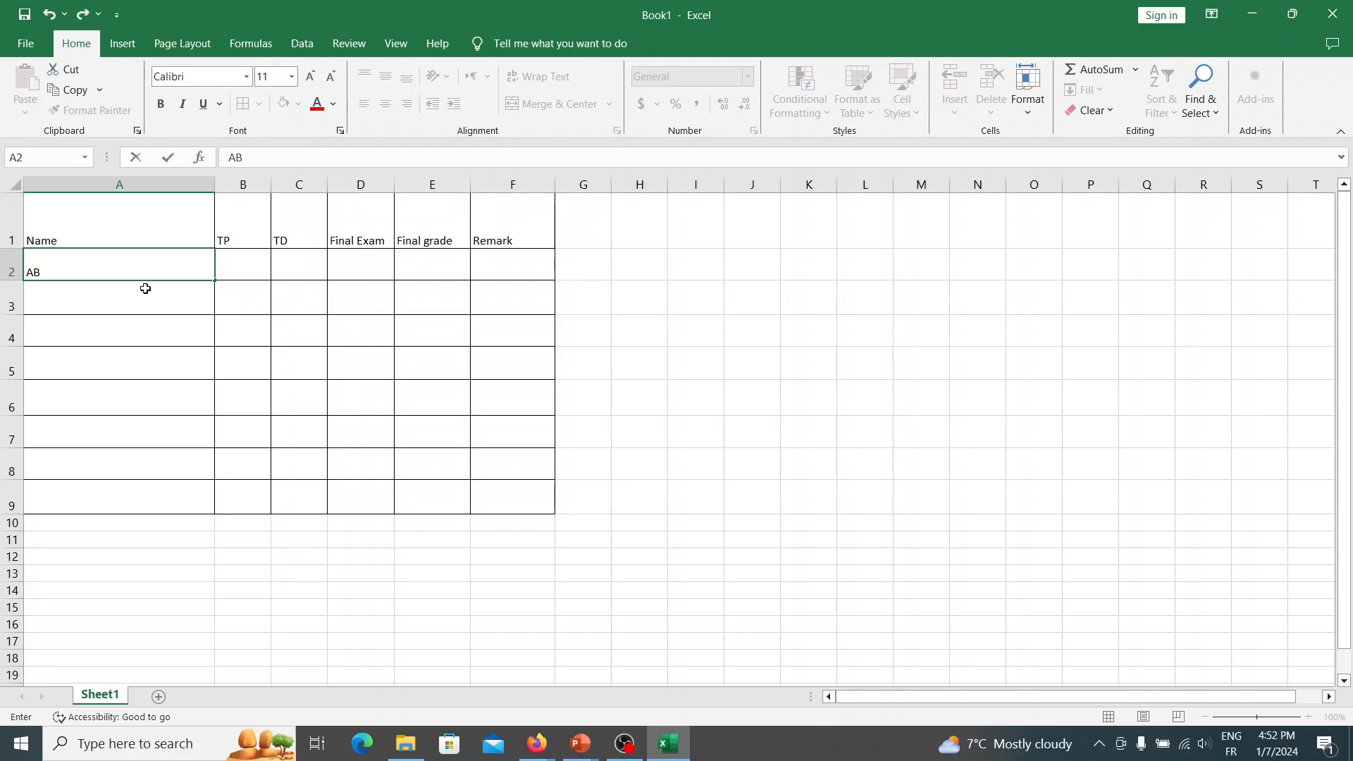
left_click(140, 298)
type("C")
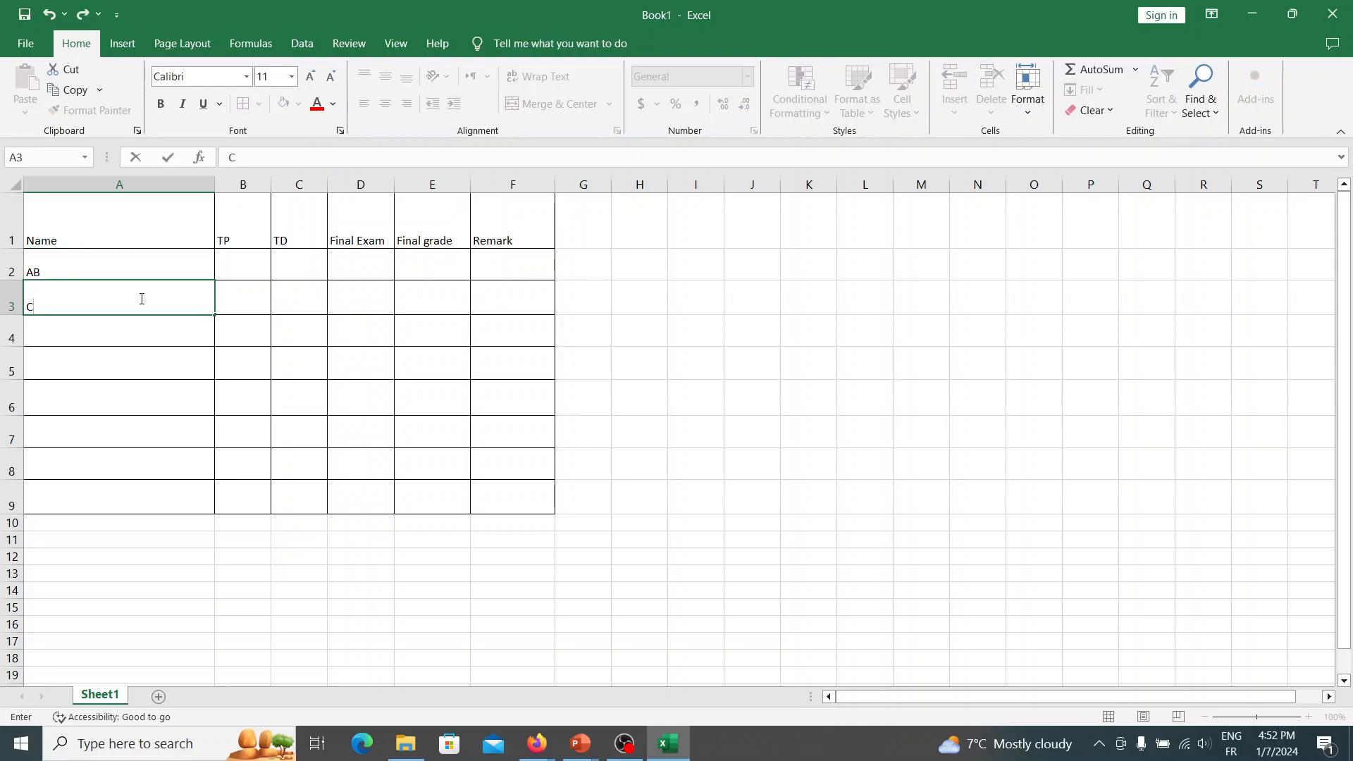
type("D")
left_click(130, 339)
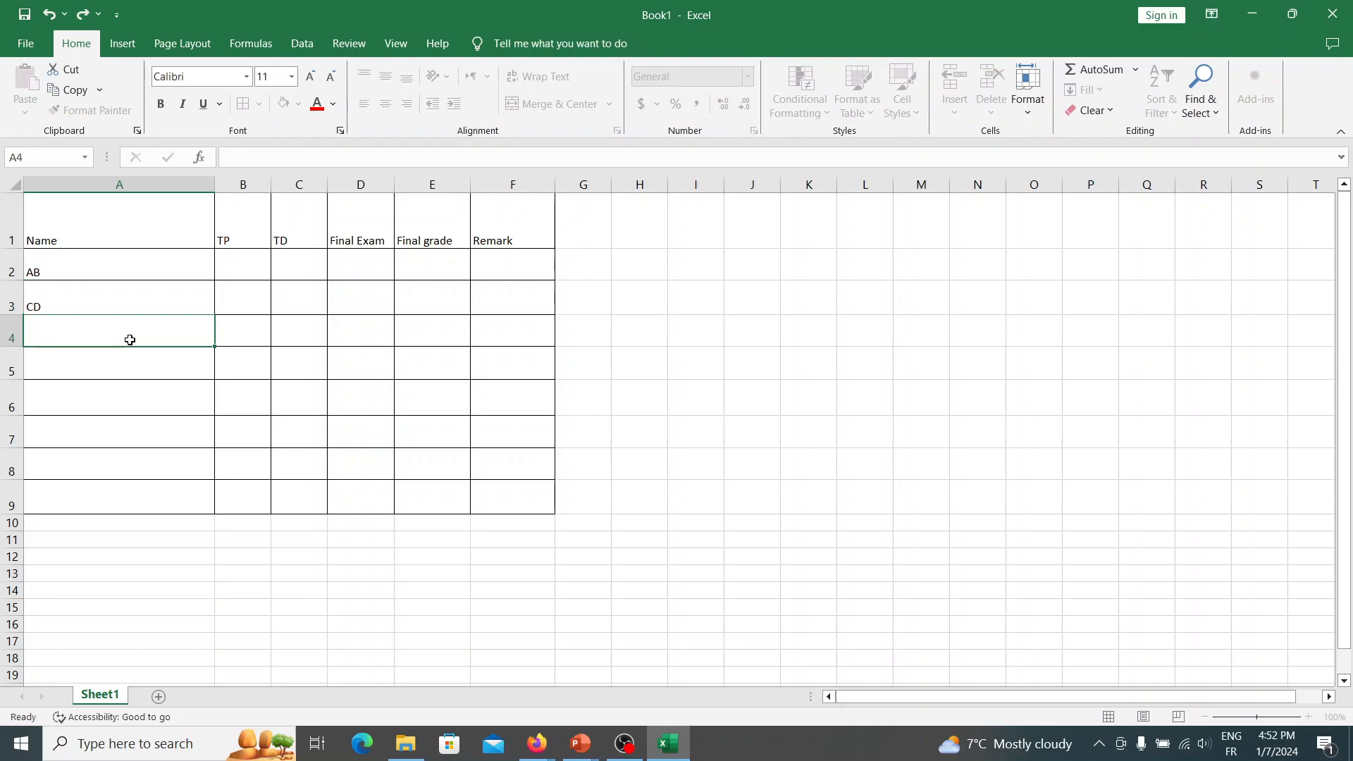
type("EF")
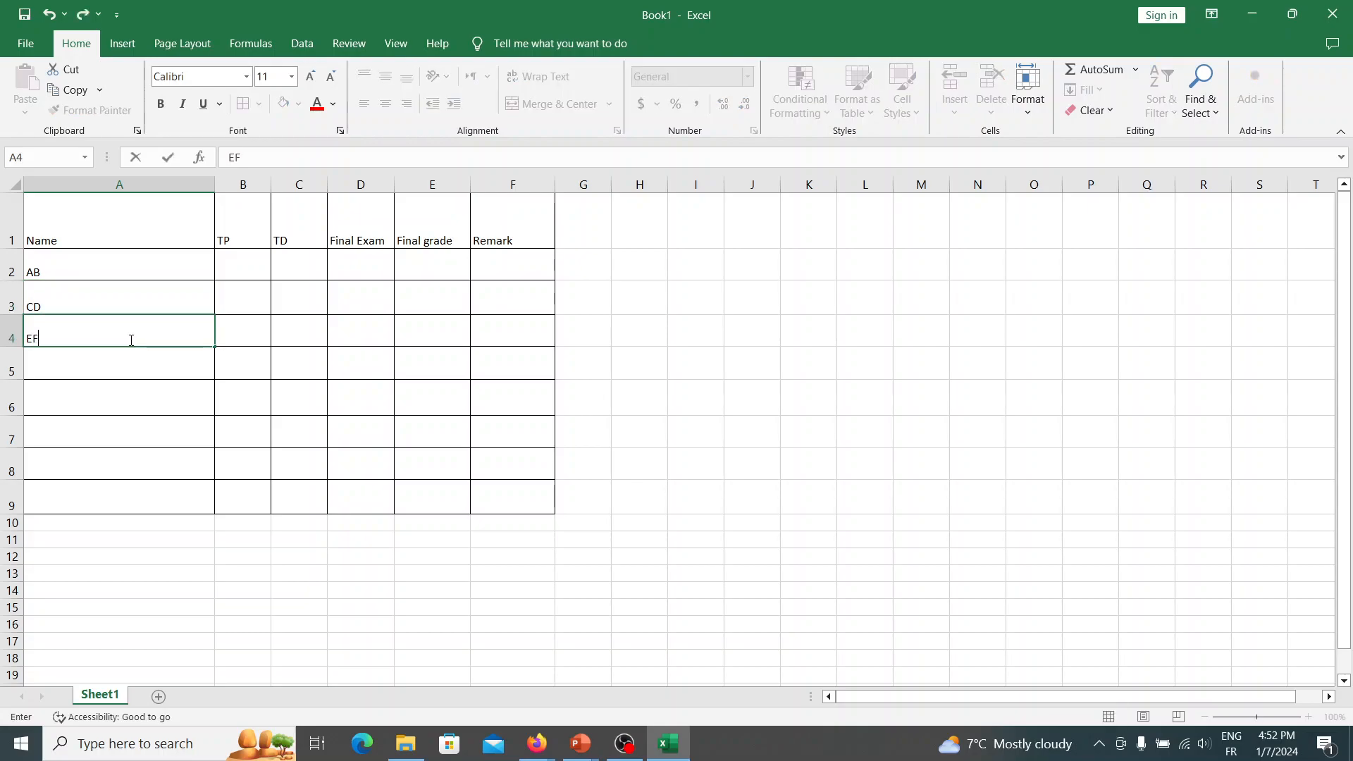
left_click(127, 365)
type("GH")
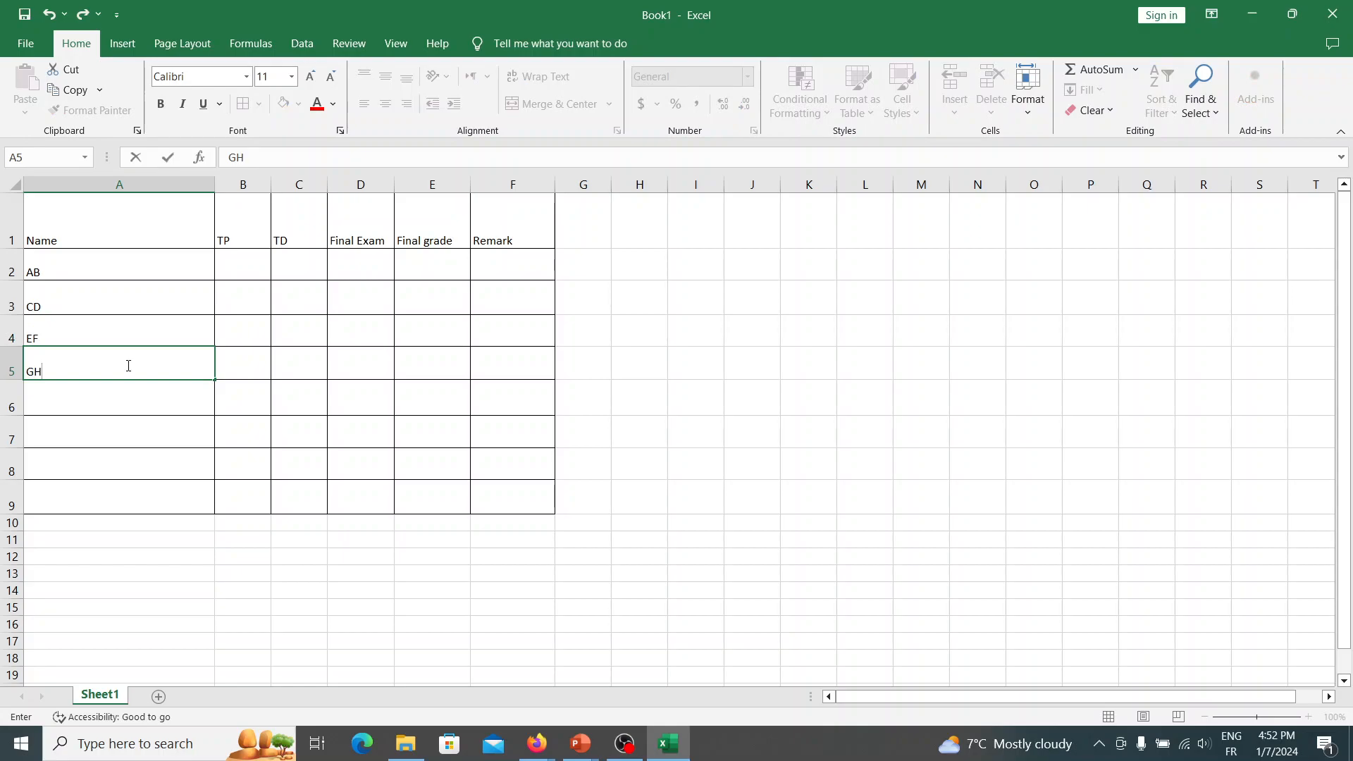
Fill cells A6 to A9 of the Name column with IJ, KL, MN and XY
left_click(124, 408)
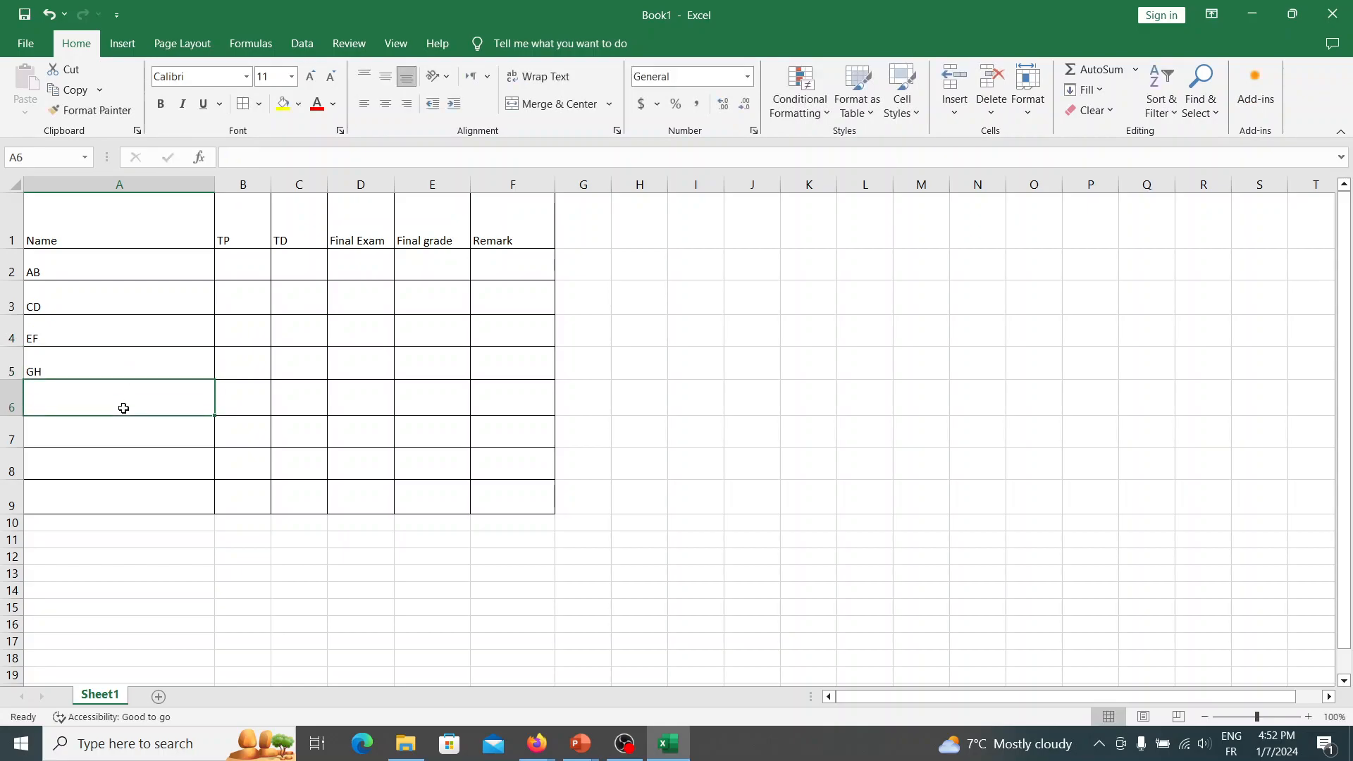
type("IJ")
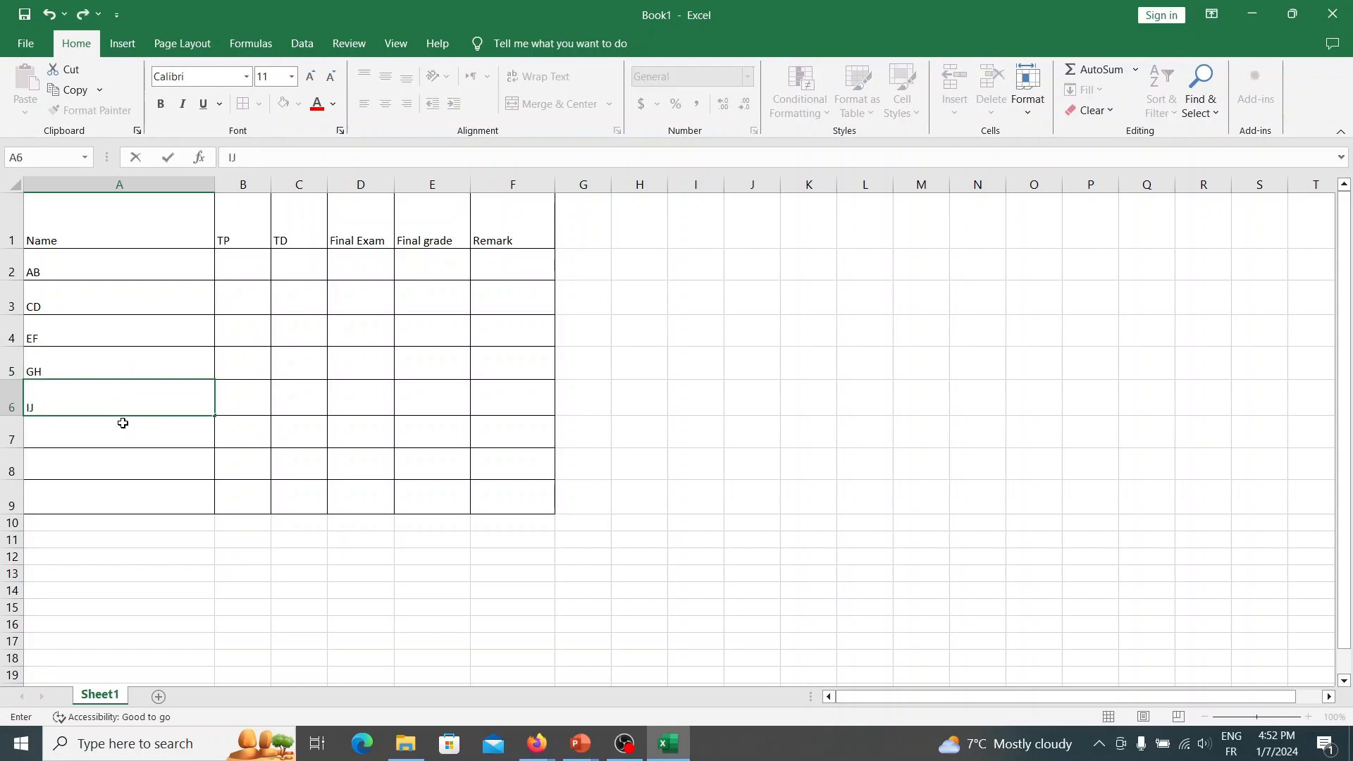
left_click(120, 439)
type("KL")
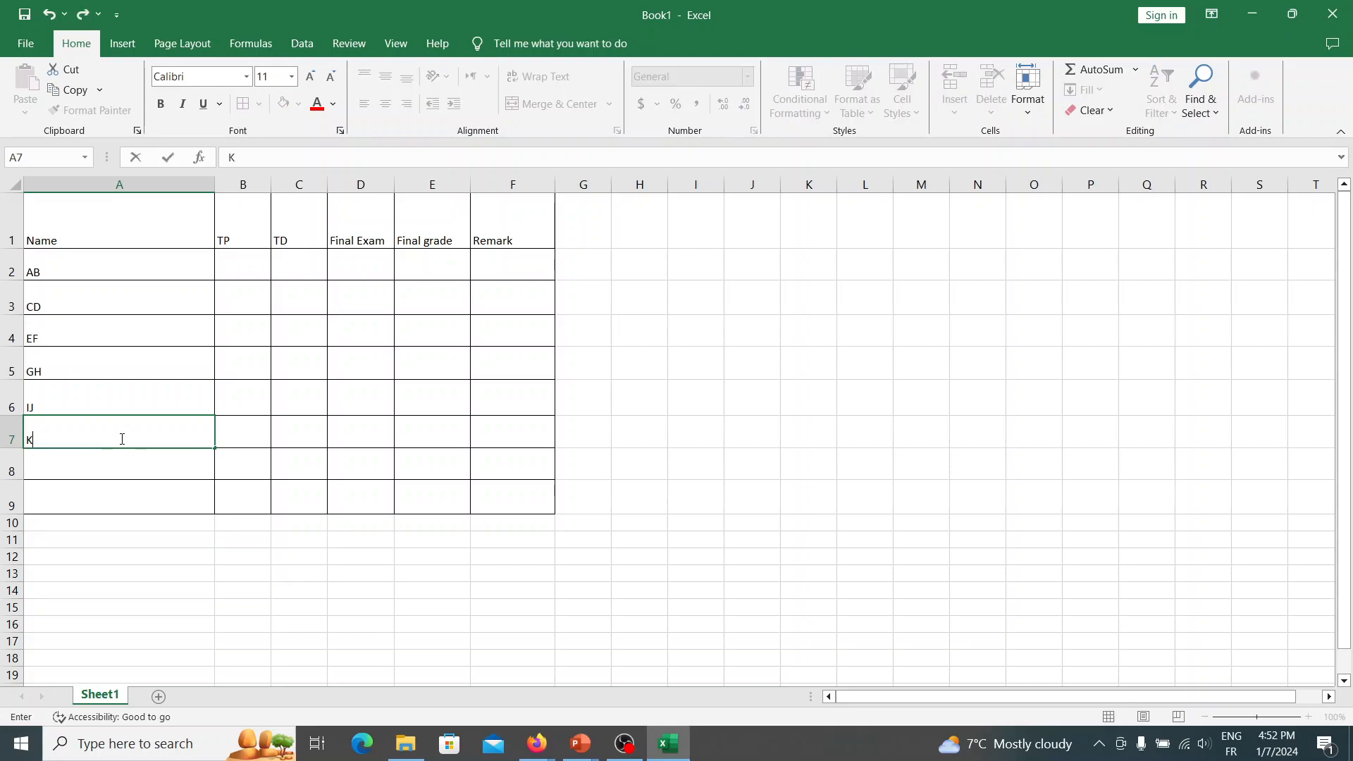
left_click(121, 464)
type("M")
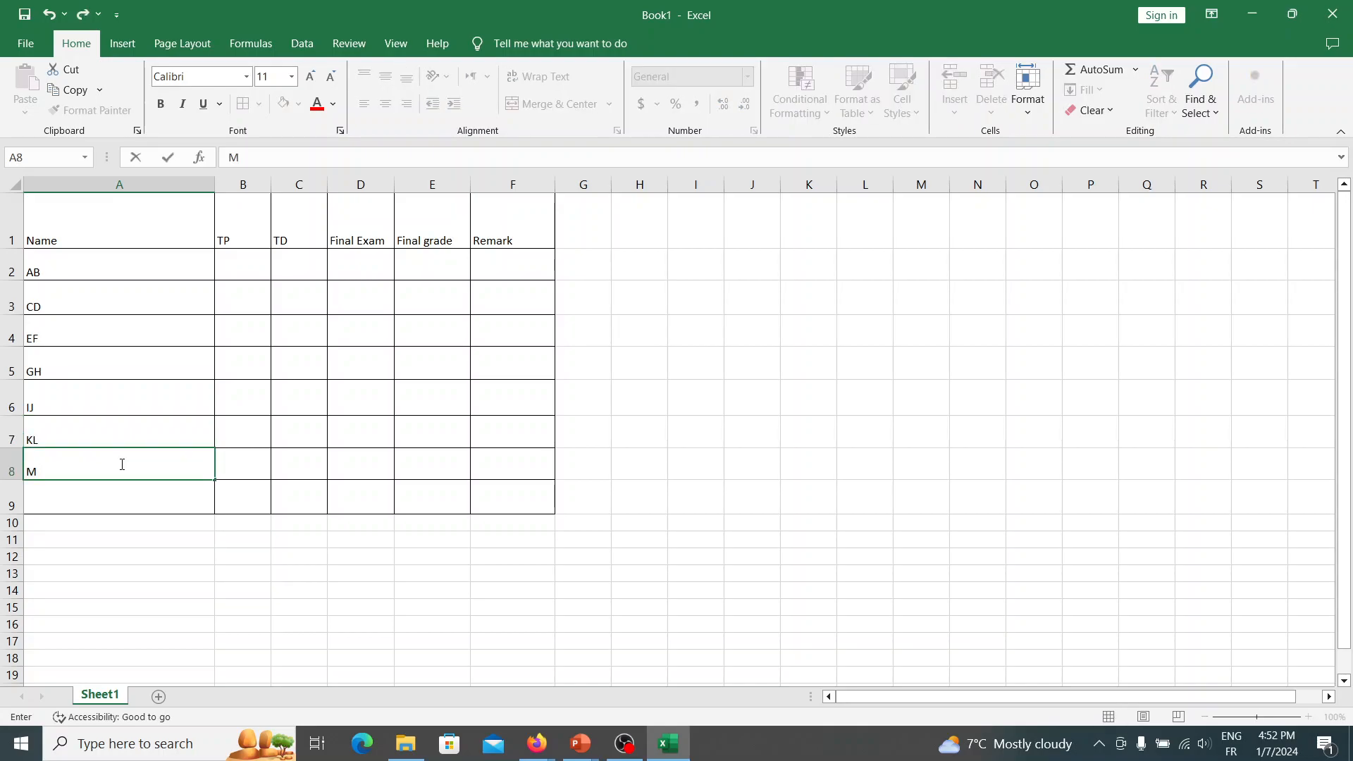
type("N")
left_click(127, 500)
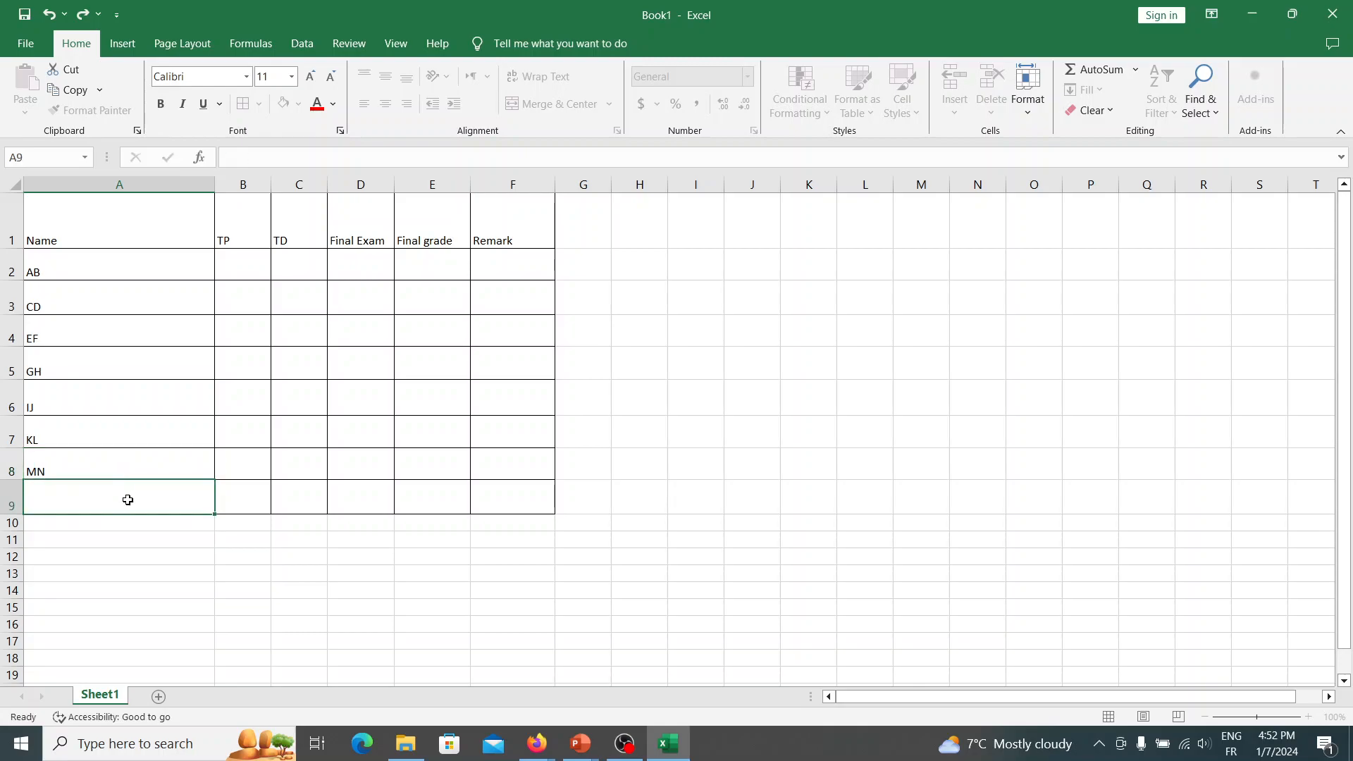
type("XY")
Enter the marks for AB in row 2: TP 12, TD 10 and Final Exam 7
left_click(247, 265)
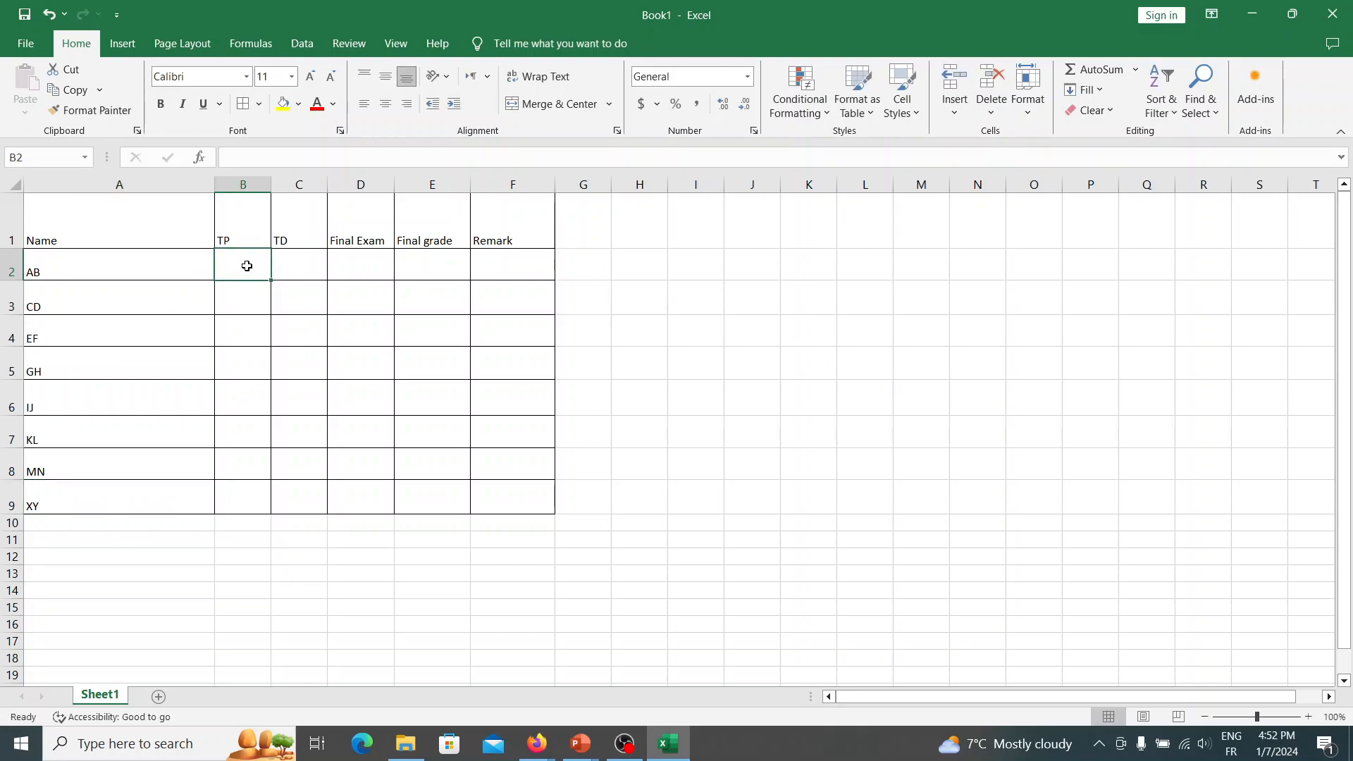
type("12")
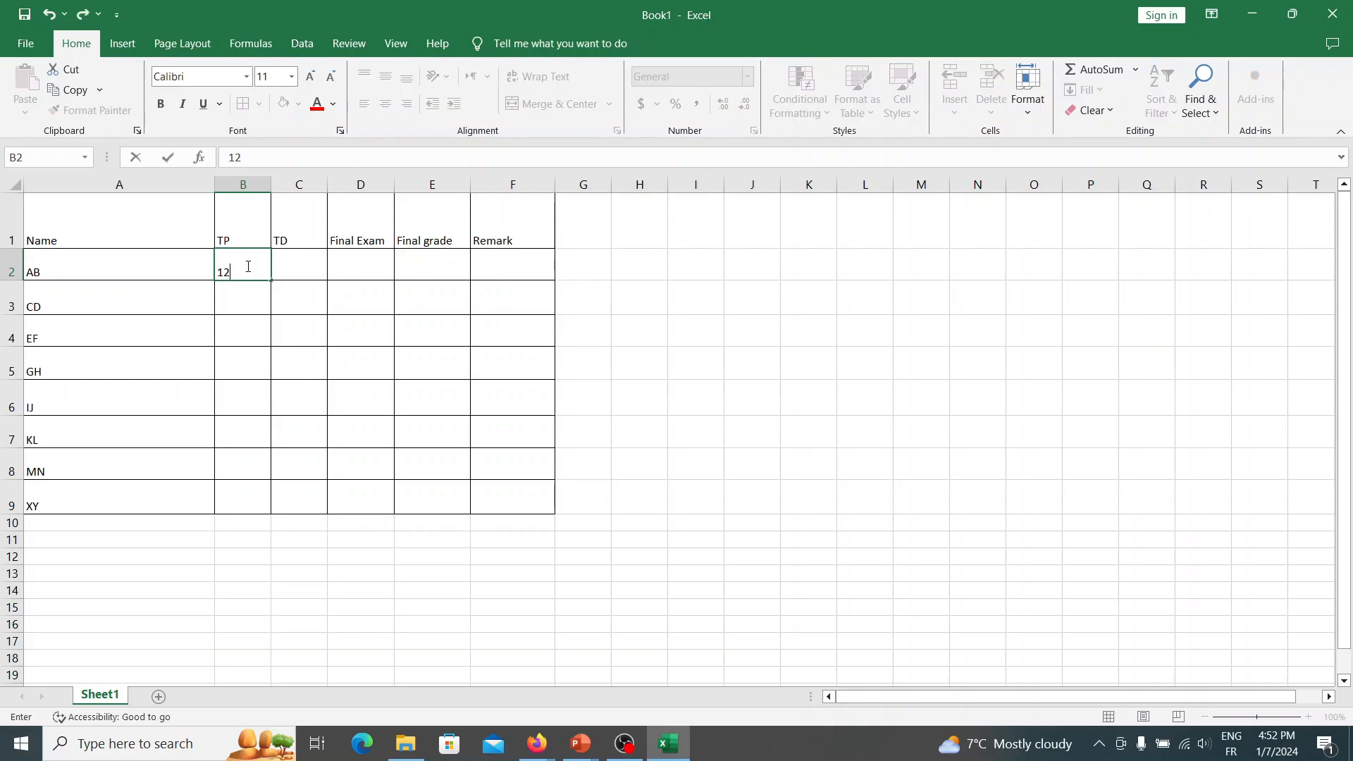
left_click(316, 250)
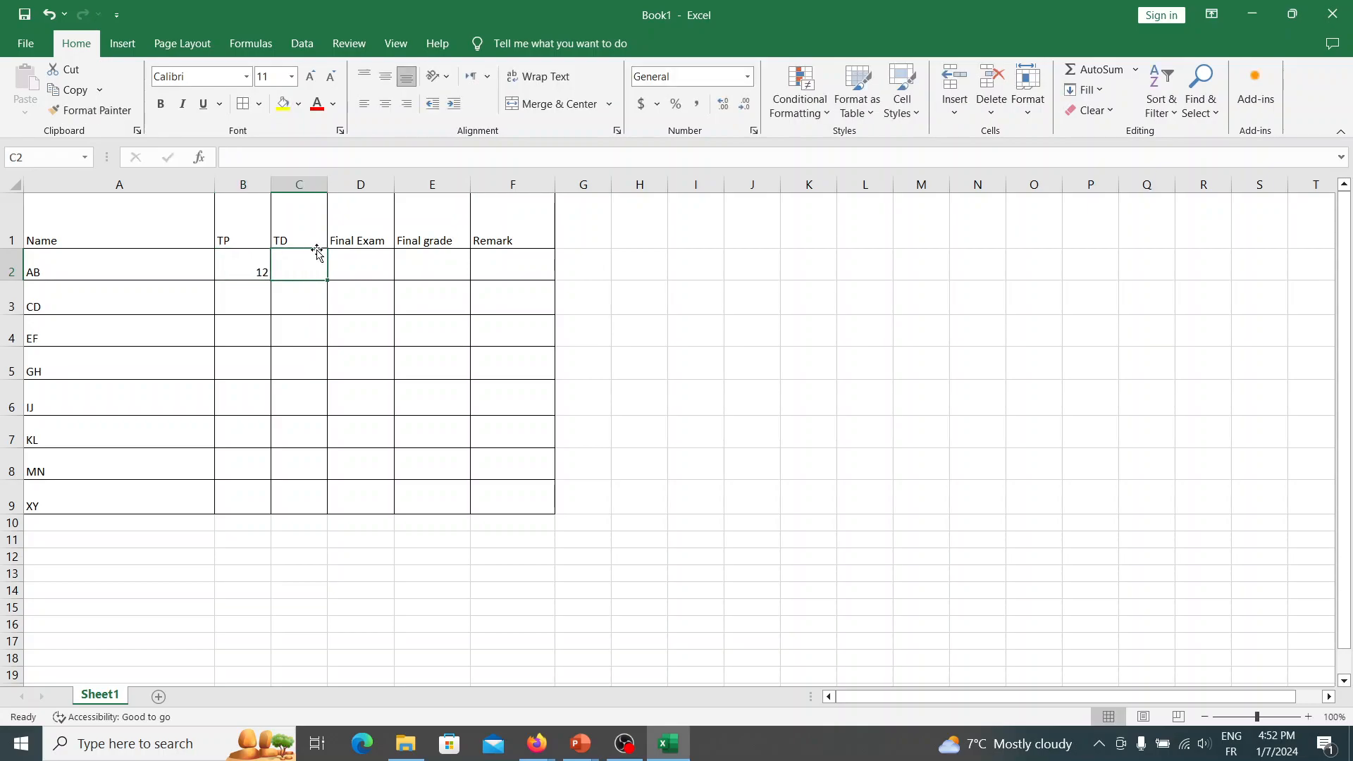
type("10")
left_click(351, 256)
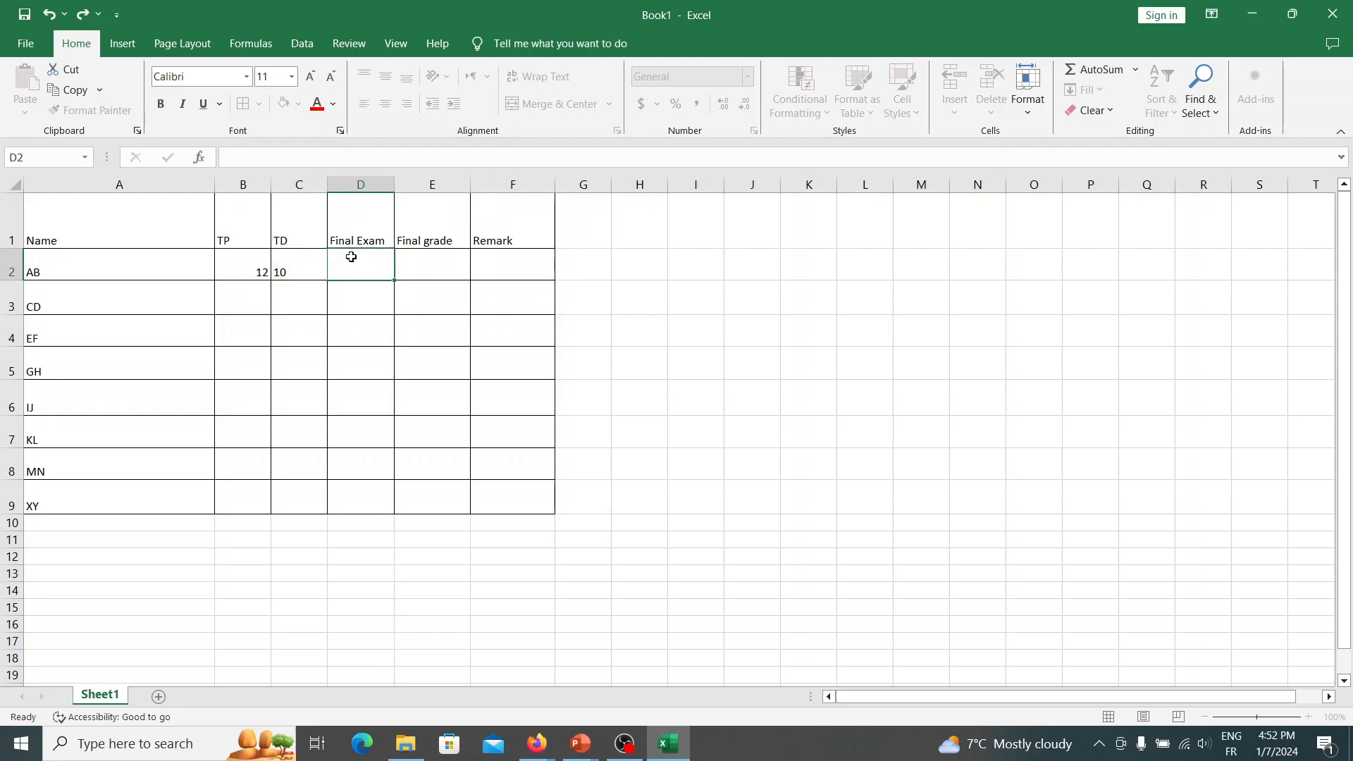
type("7")
Enter the marks for CD in row 3: TP 14, TD 16 and Final Exam 17
left_click(235, 303)
type("14")
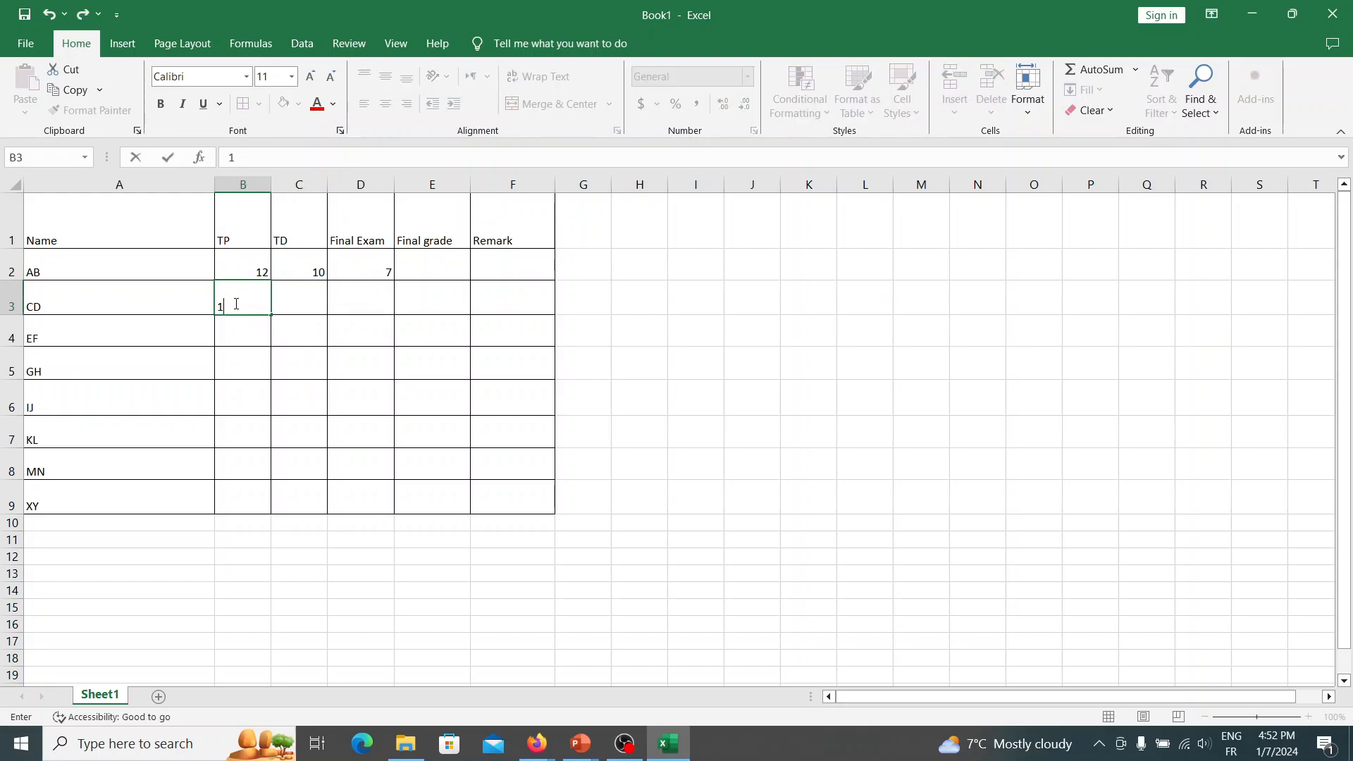
left_click(321, 307)
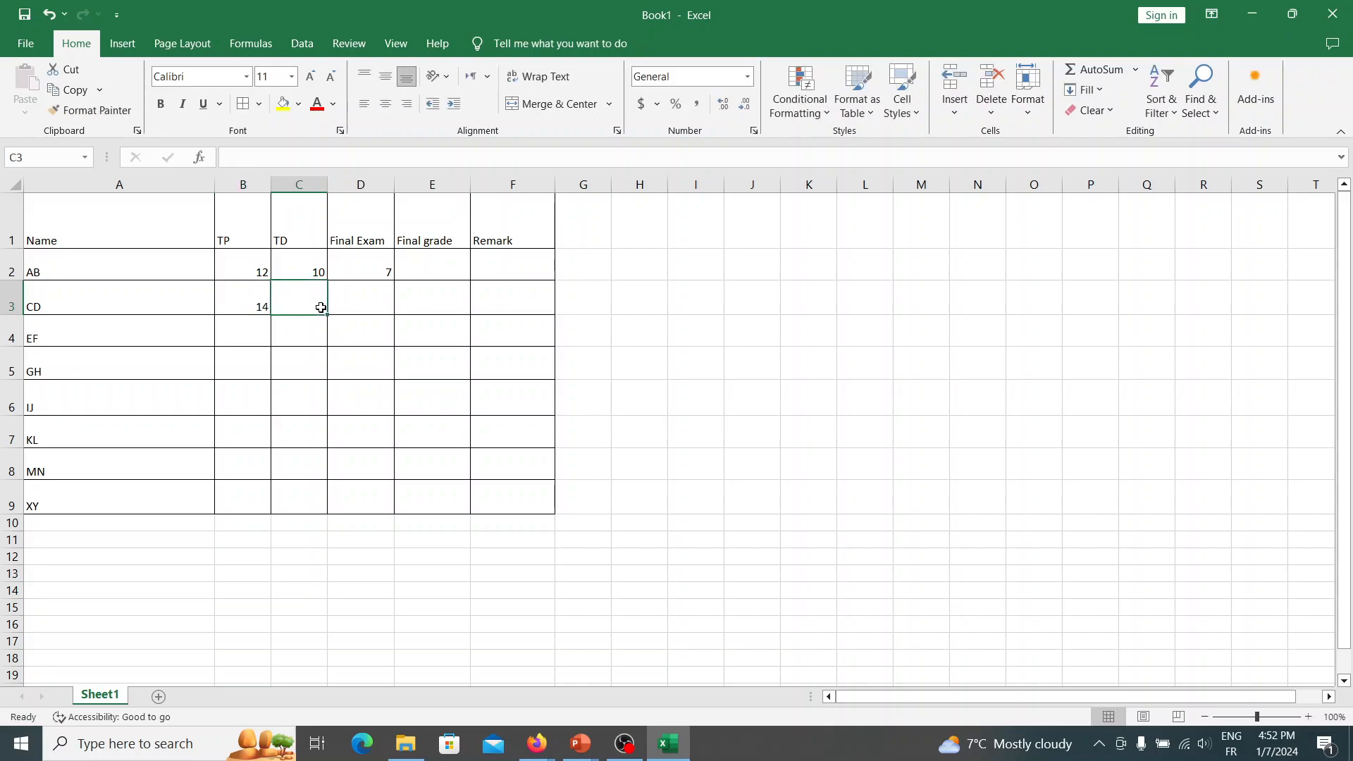
type("16")
left_click(381, 303)
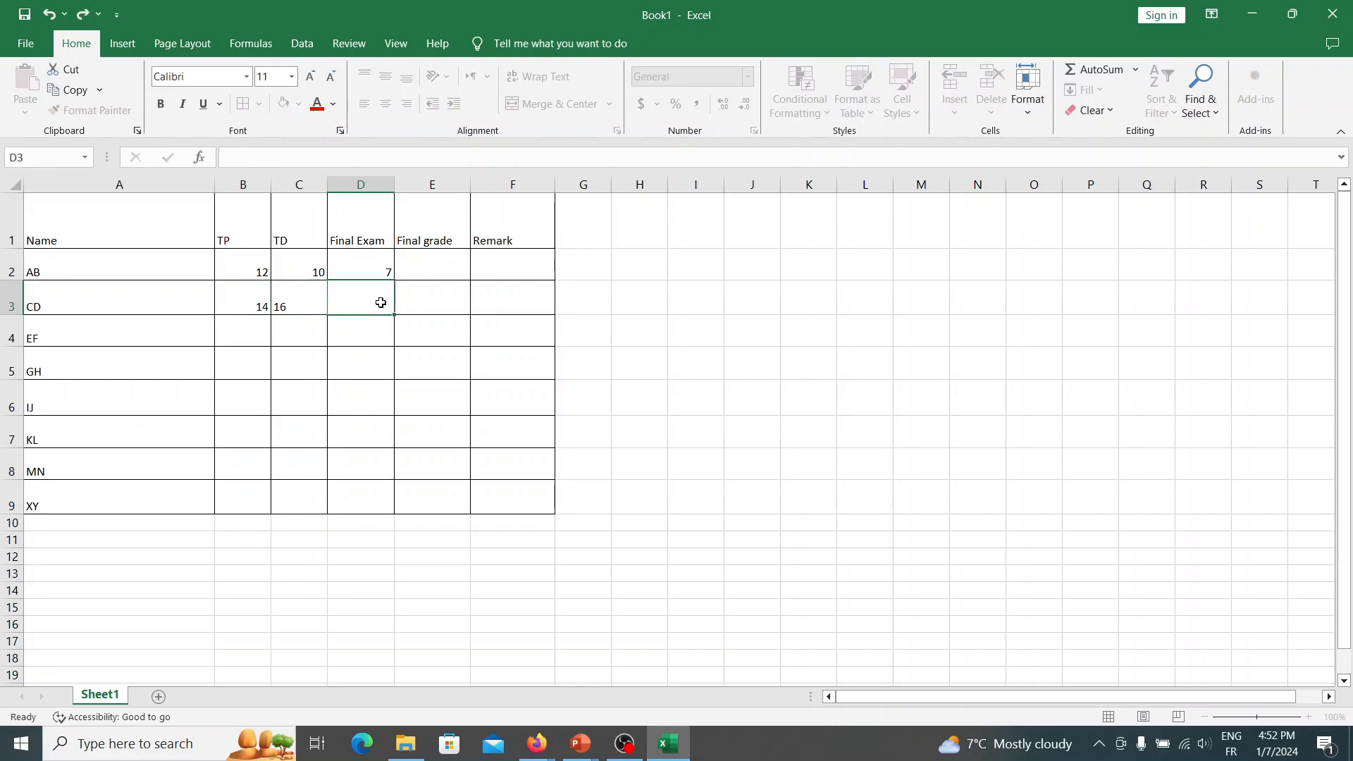
type("17")
Enter the marks for EF in row 4: TP 10, TD 20 and Final Exam 15
left_click(229, 333)
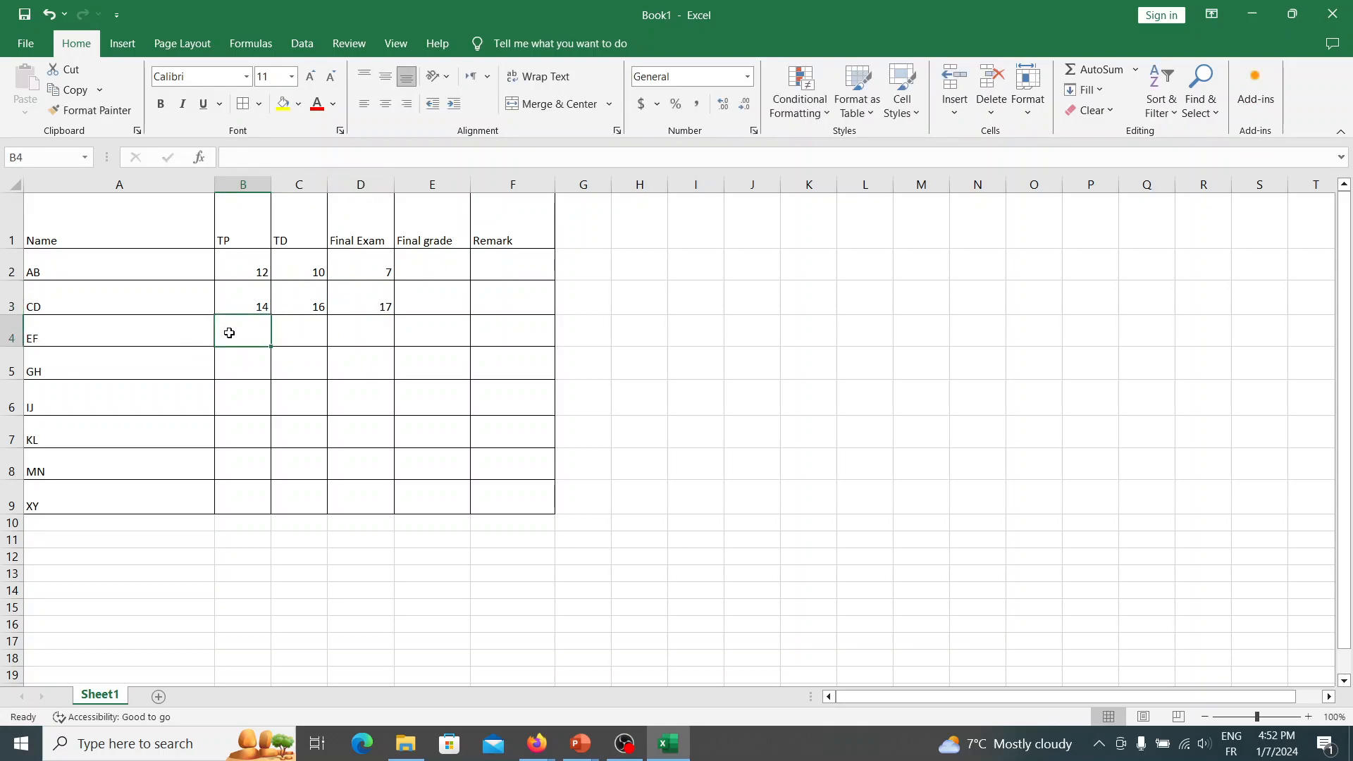
type("10")
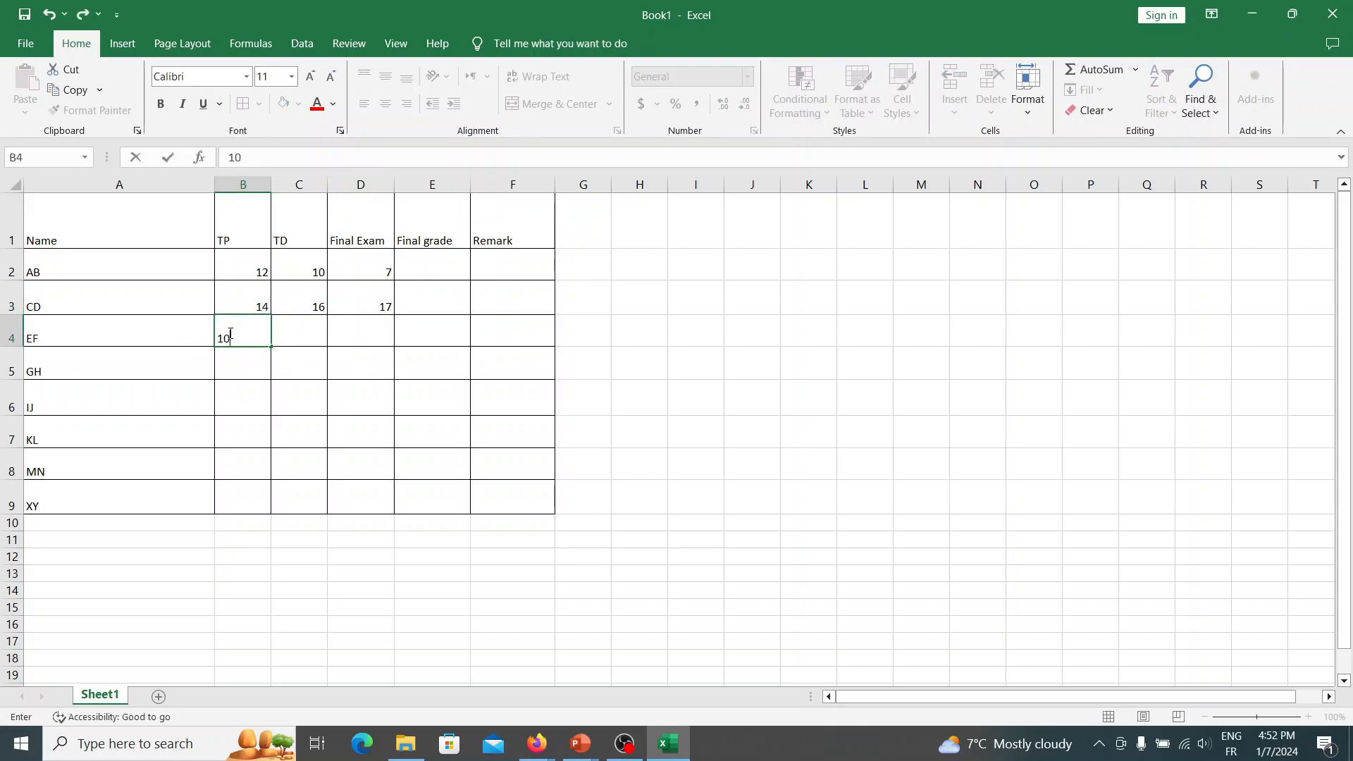
left_click(318, 328)
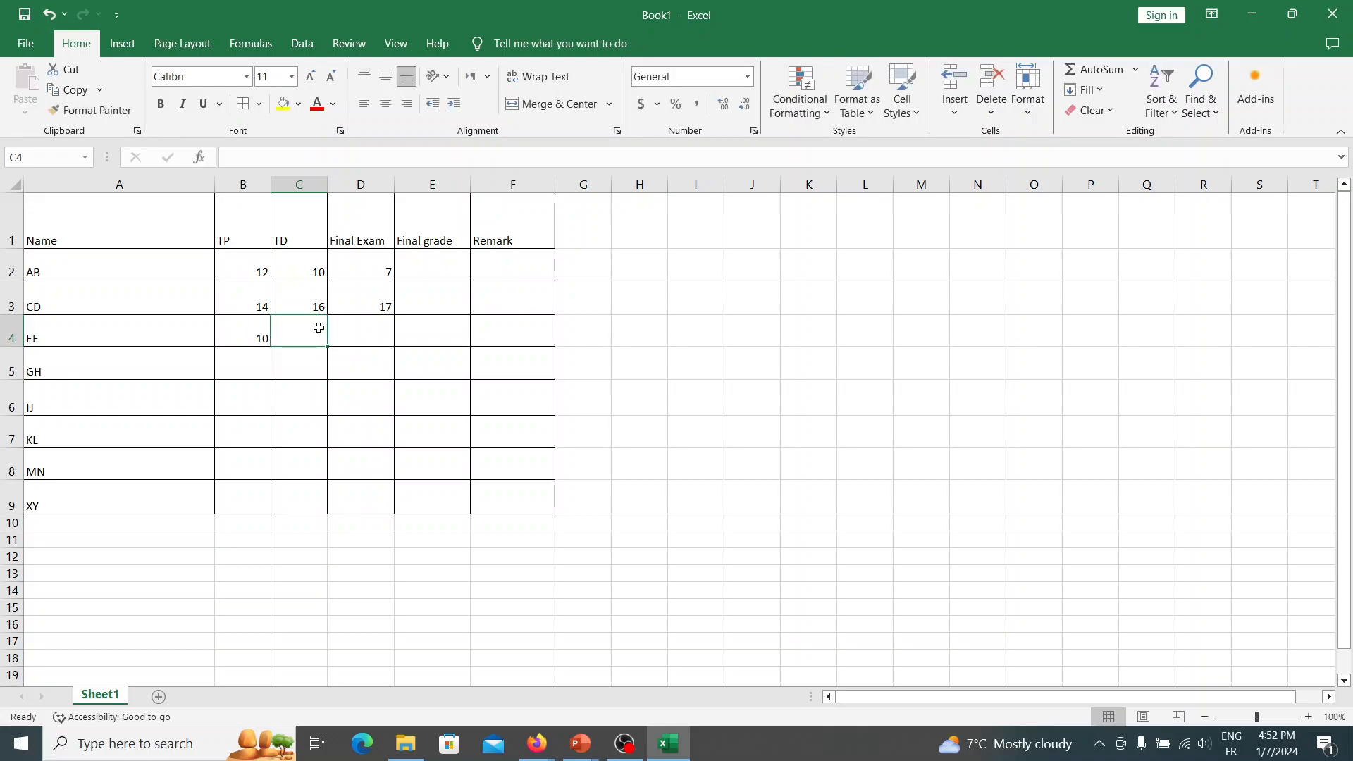
type("20")
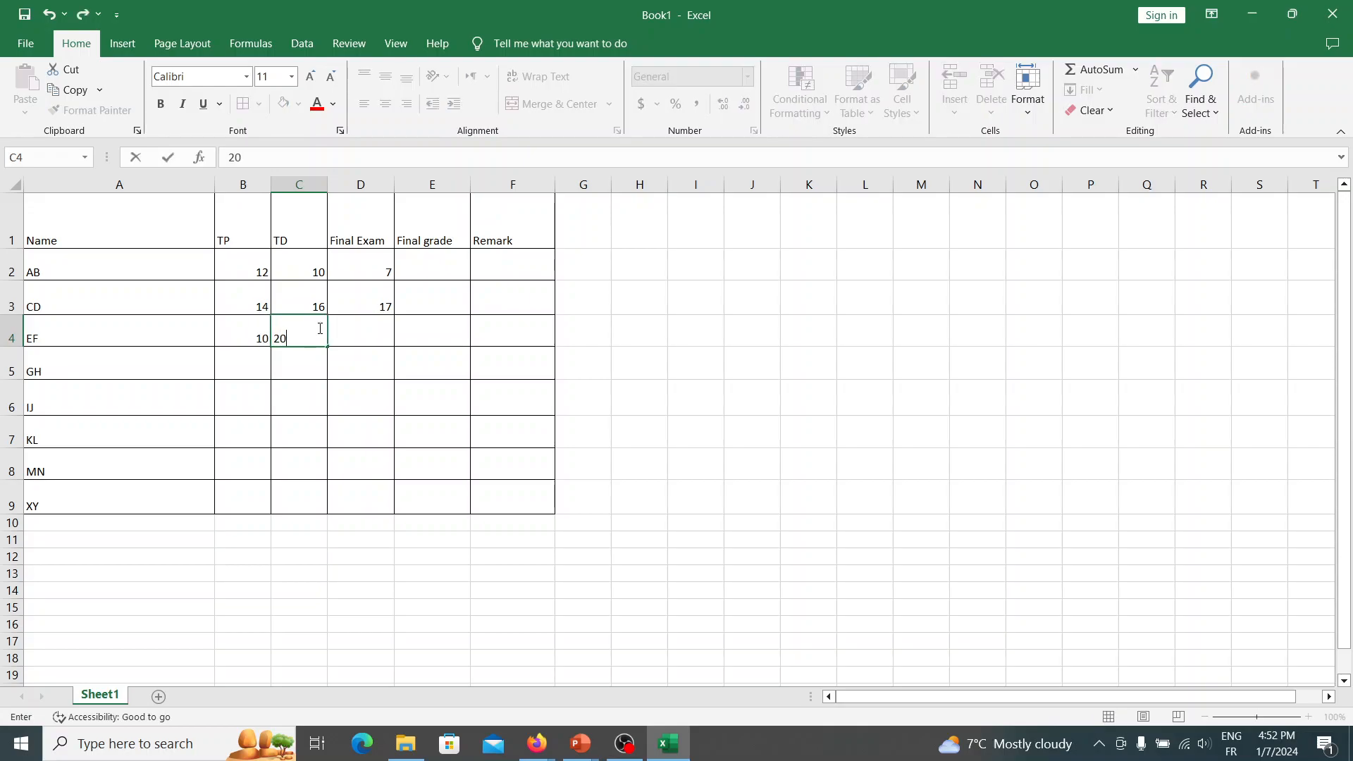
left_click(359, 326)
type("15")
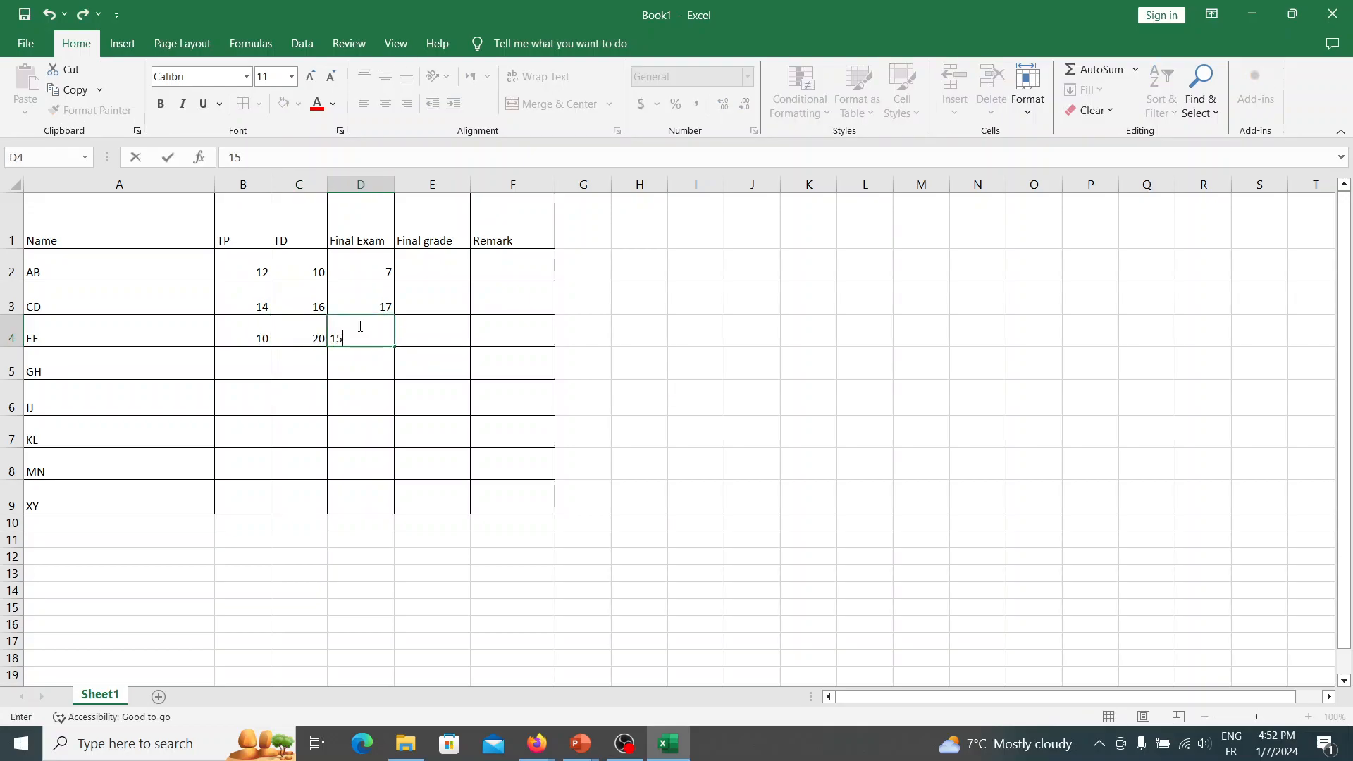
Enter the marks for GH in row 5: TP 4, TD 6 and Final Exam 7
left_click(238, 366)
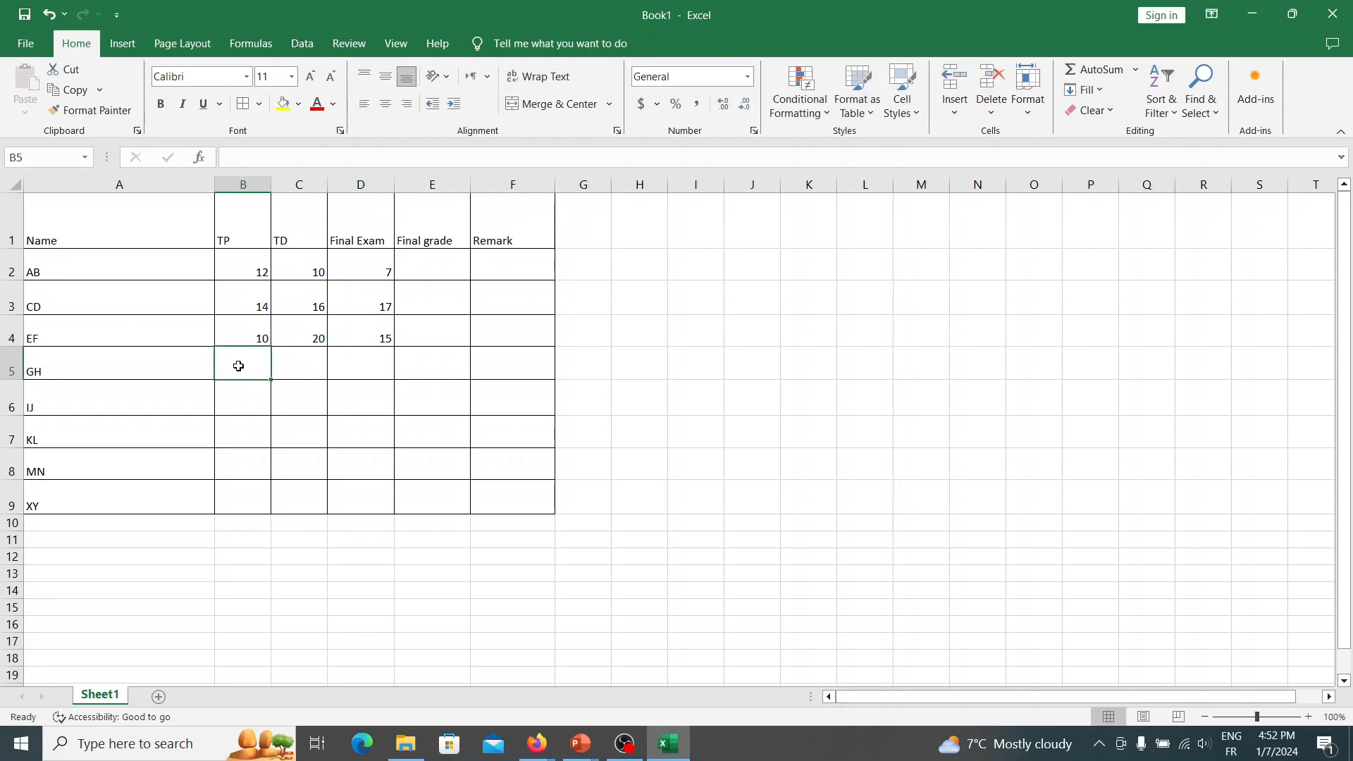
type("4")
left_click(301, 363)
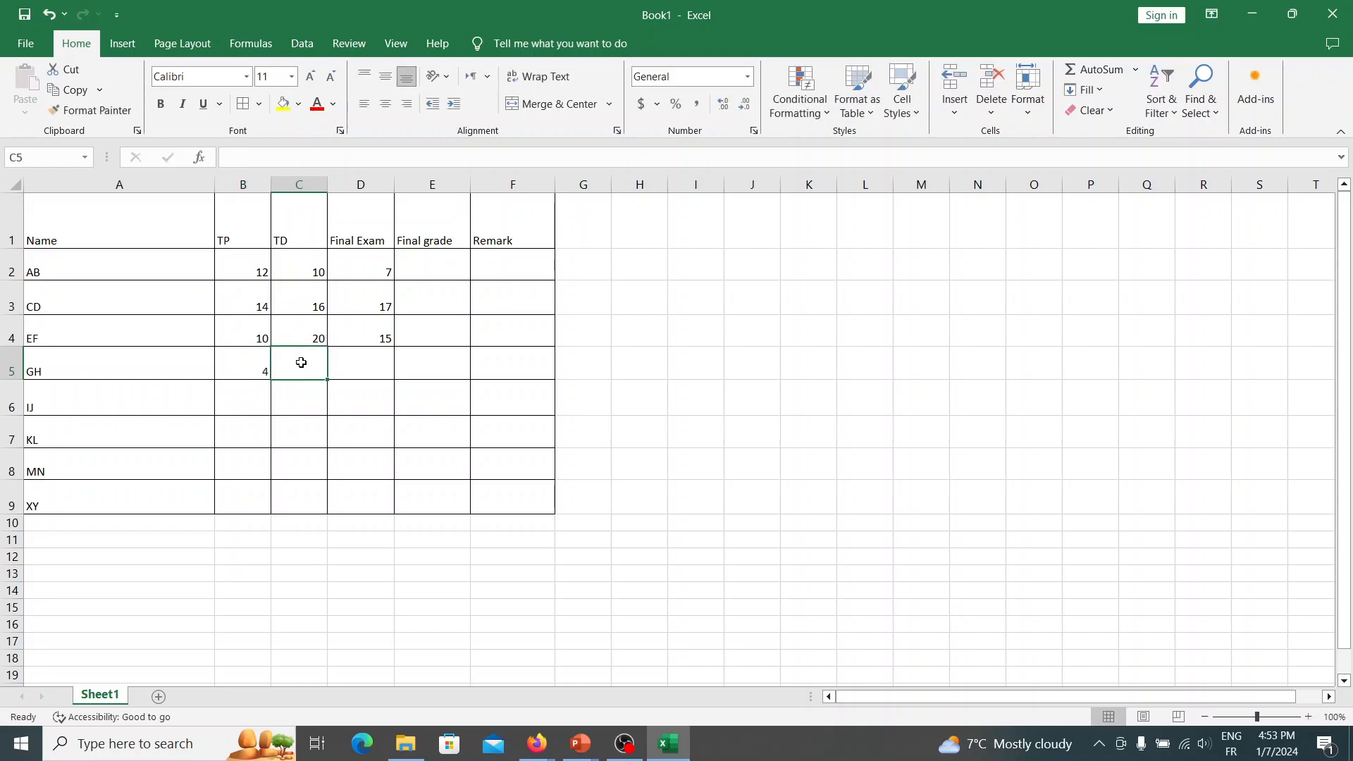
type("6")
left_click(363, 357)
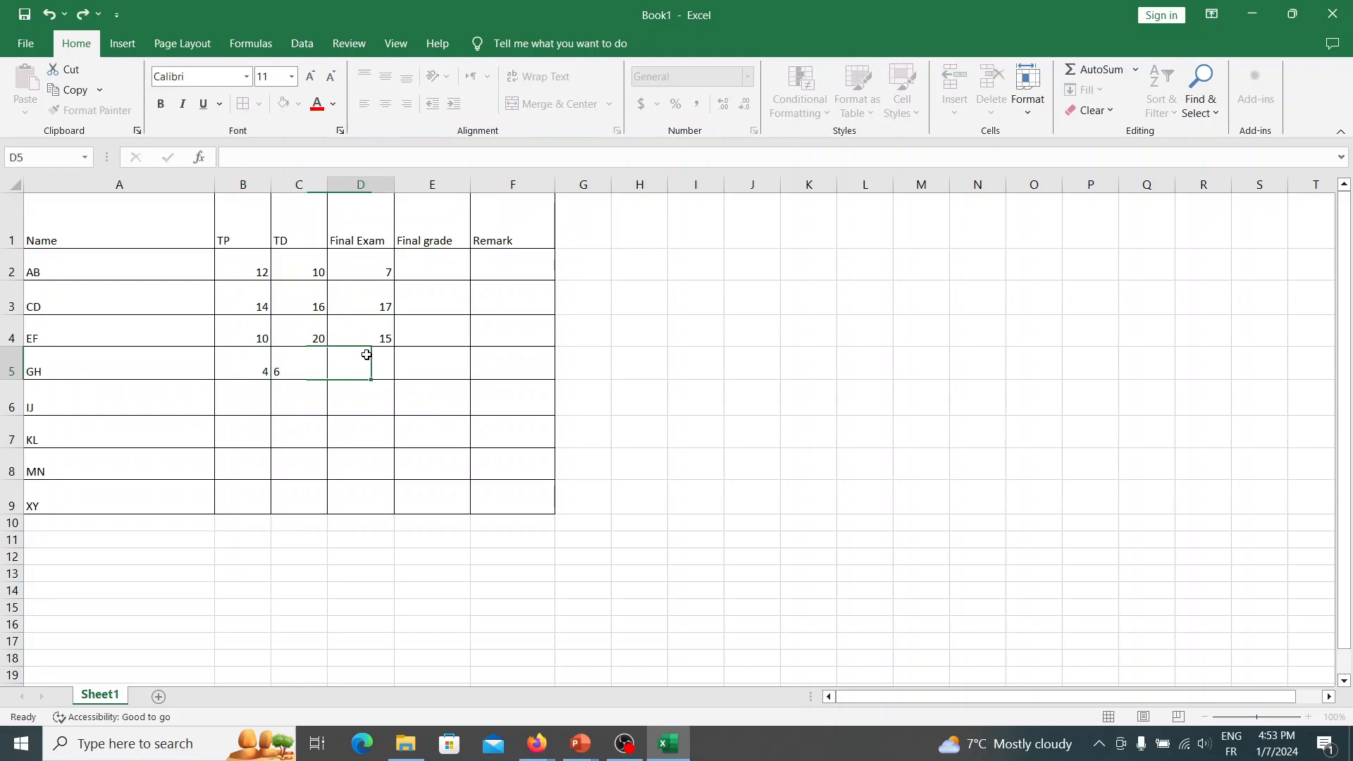
type("7")
Enter the marks for IJ in row 6: TP 20, TD 15 and Final Exam 10
left_click(253, 393)
type("20")
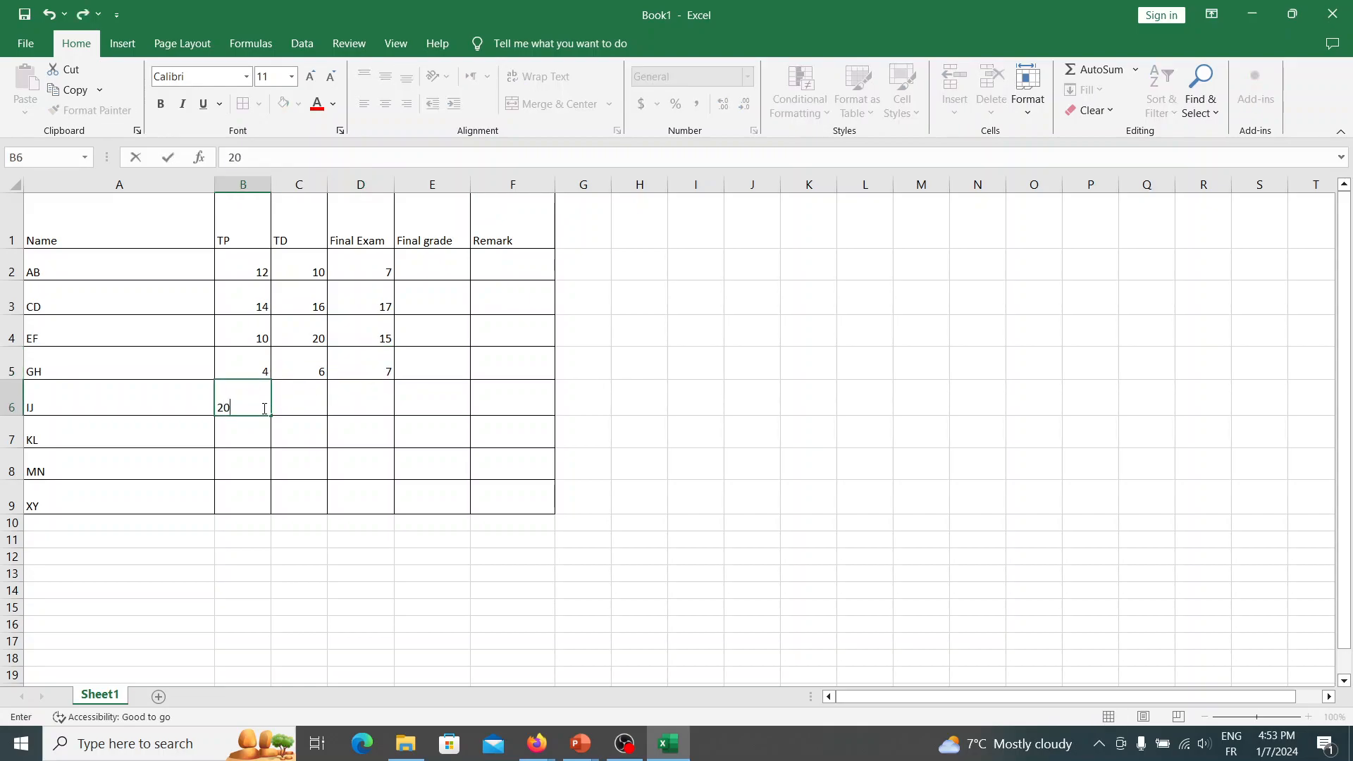
left_click(295, 406)
type("15")
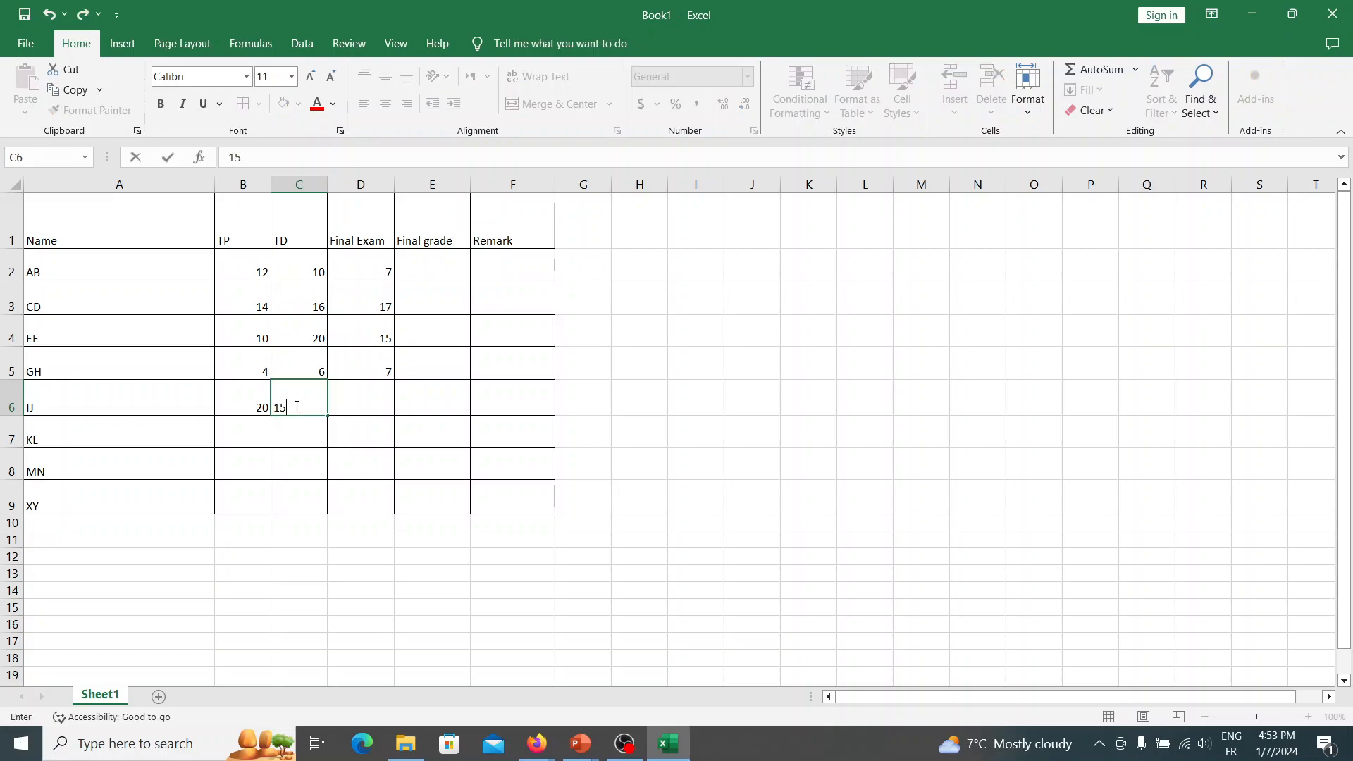
left_click(369, 399)
type("10")
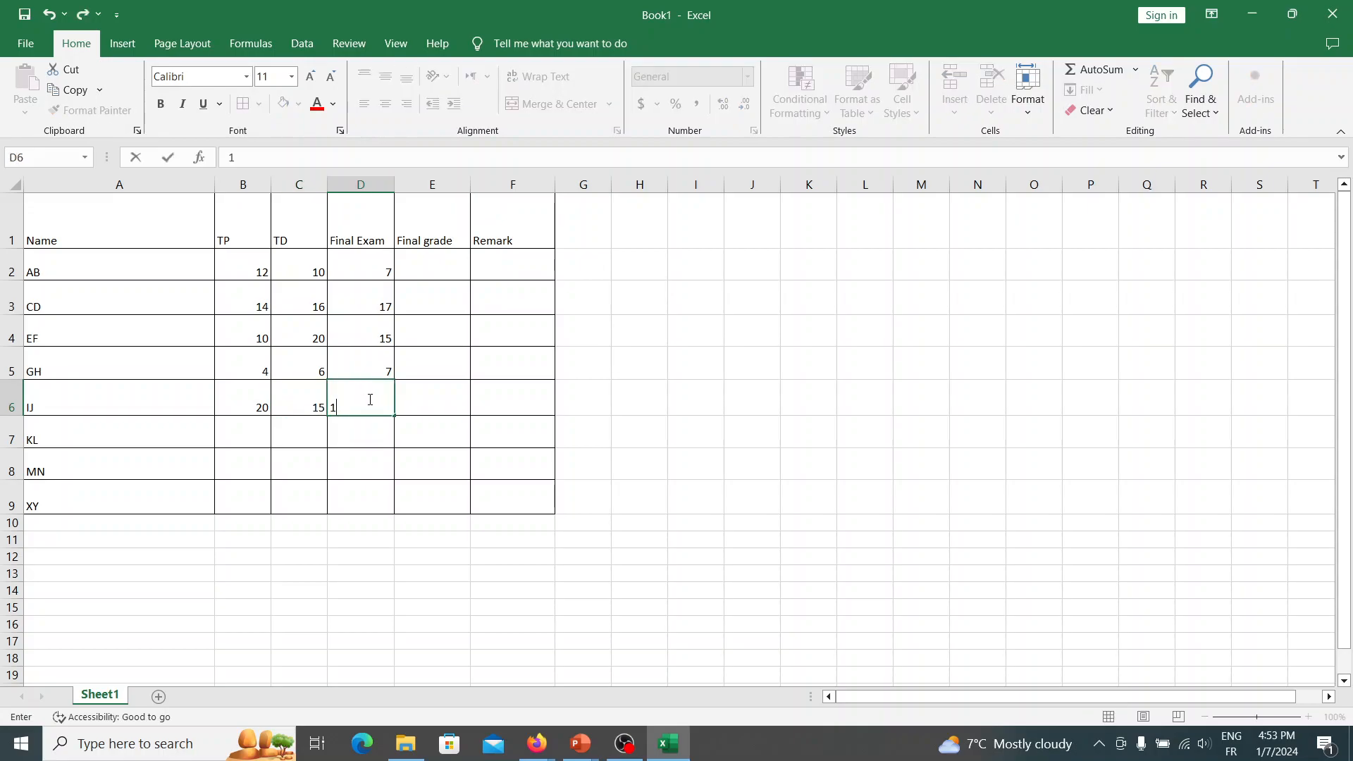
left_click(261, 440)
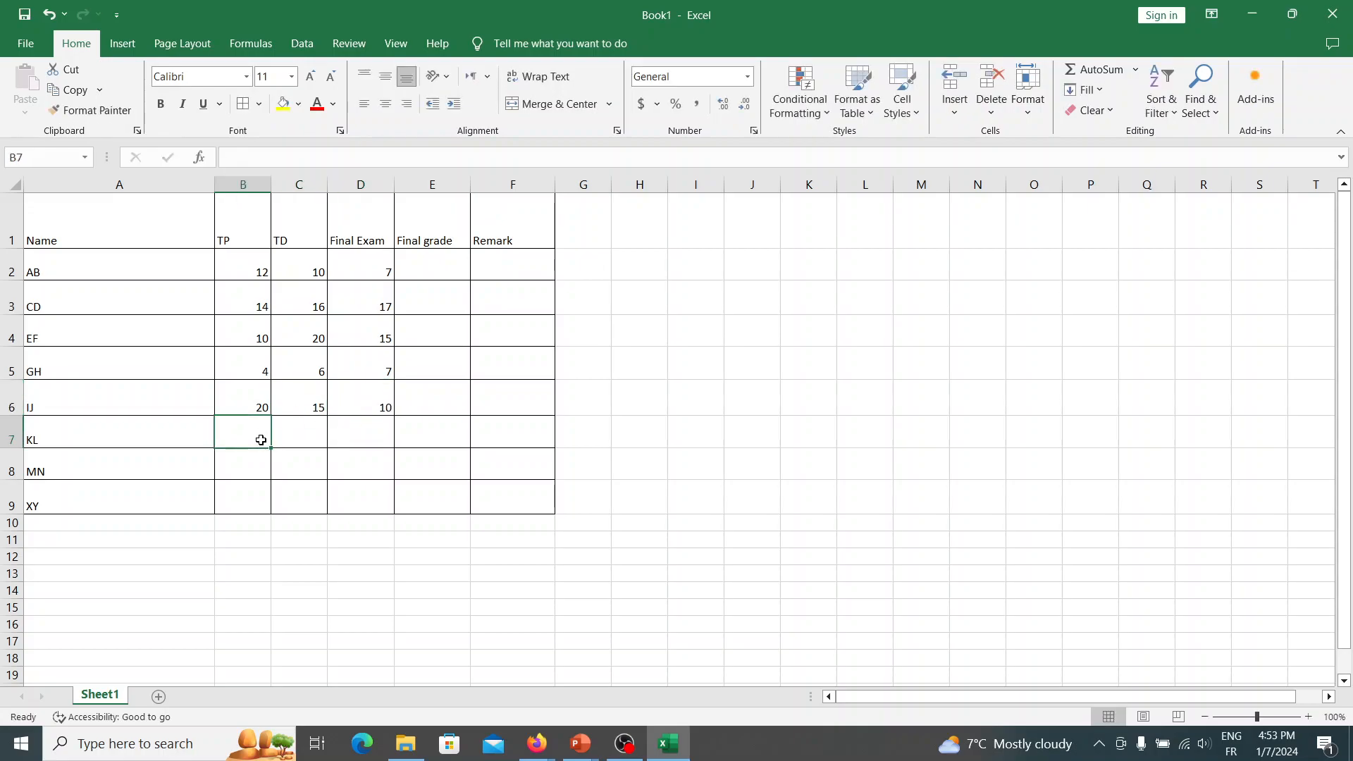
Enter the marks for KL in row 7: TP 12, TD 12 and Final Exam 10
type("12")
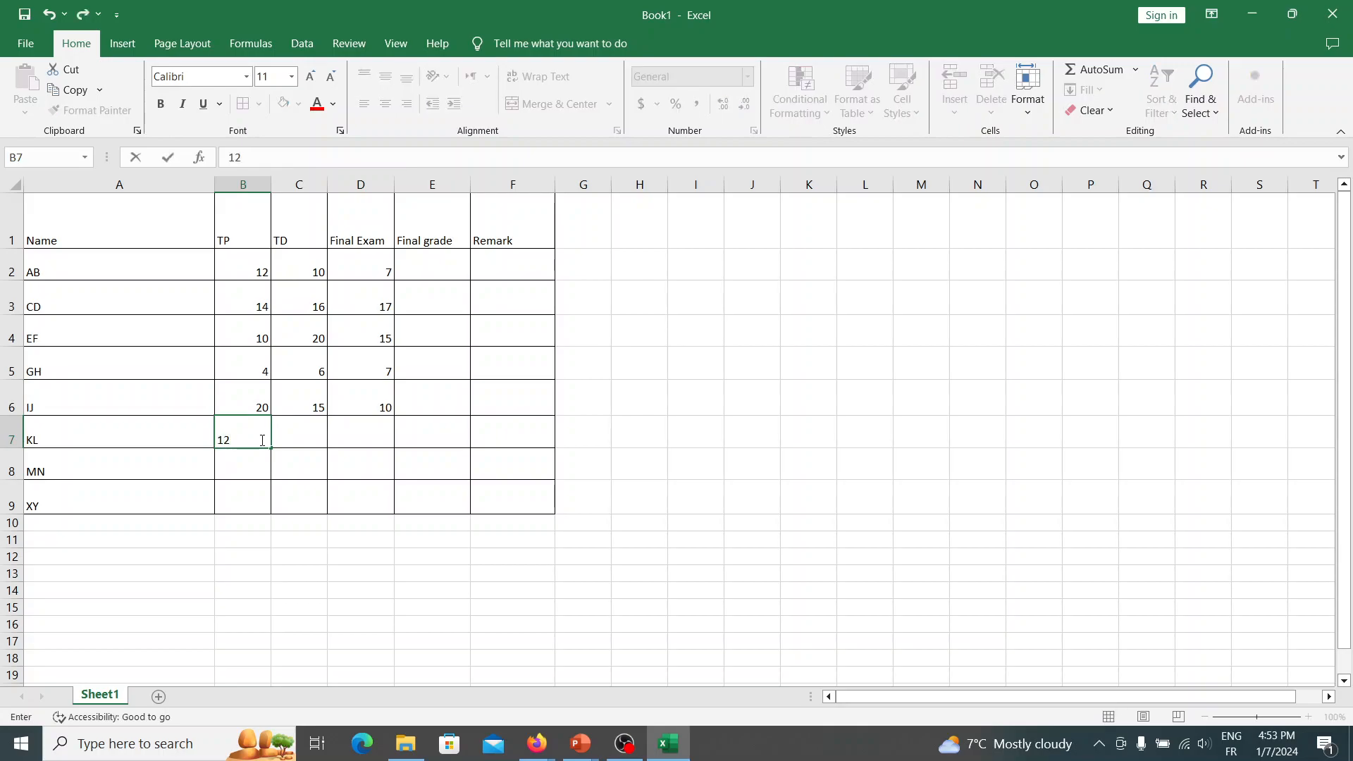
left_click(301, 439)
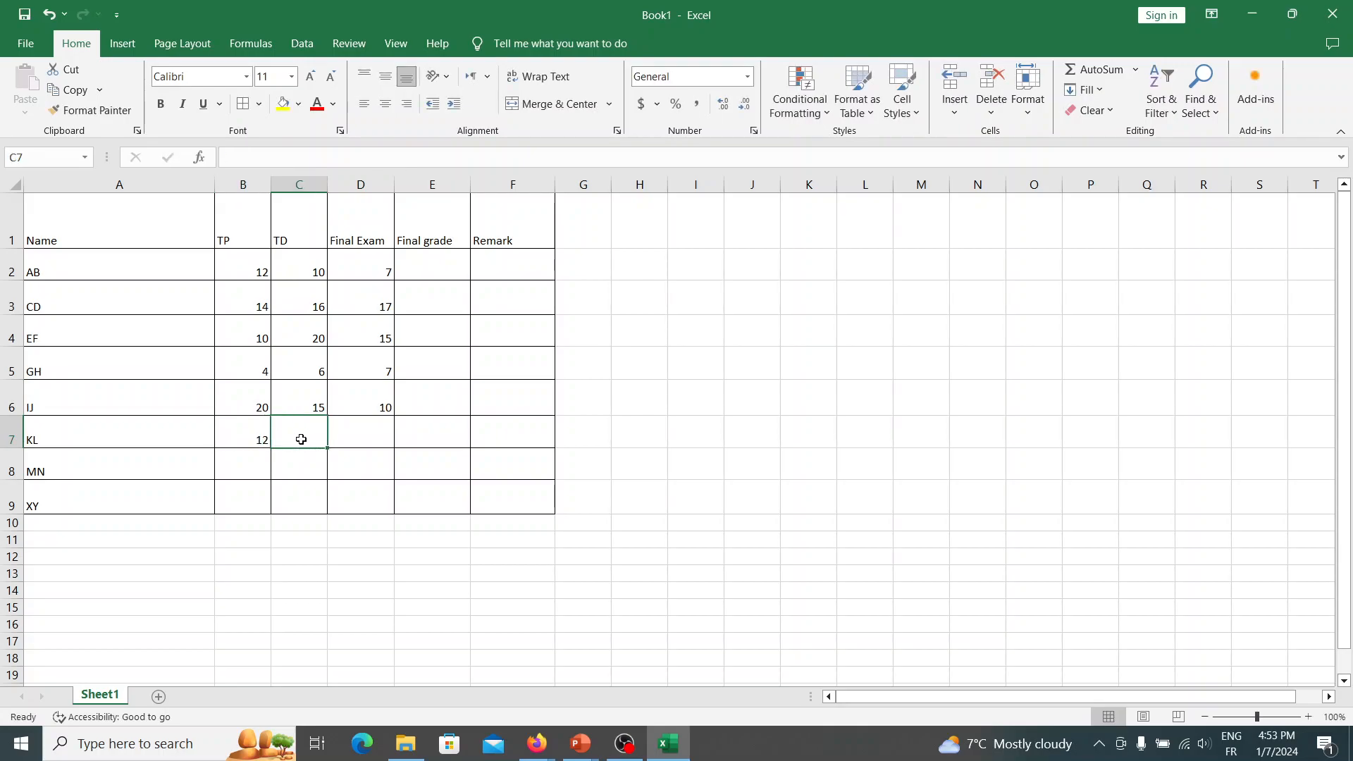
type("12")
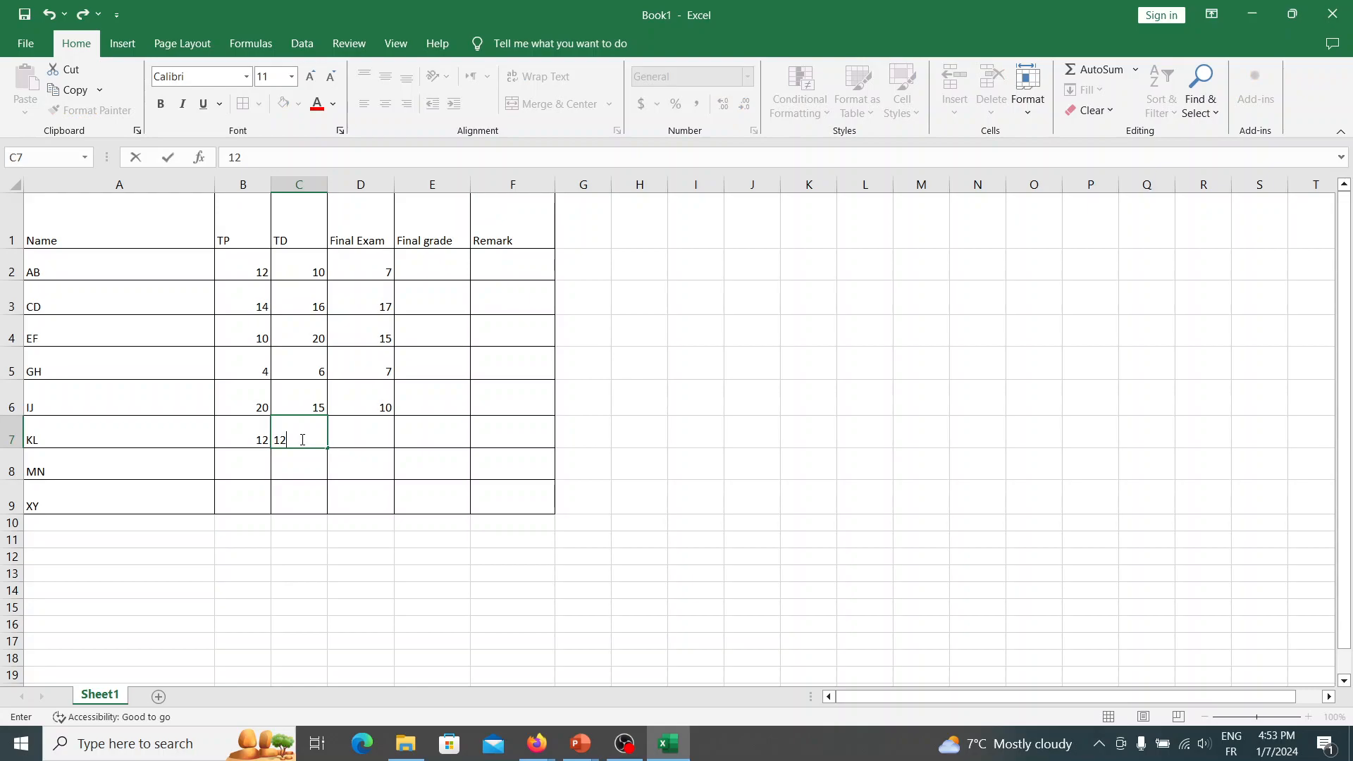
left_click(393, 435)
type("10")
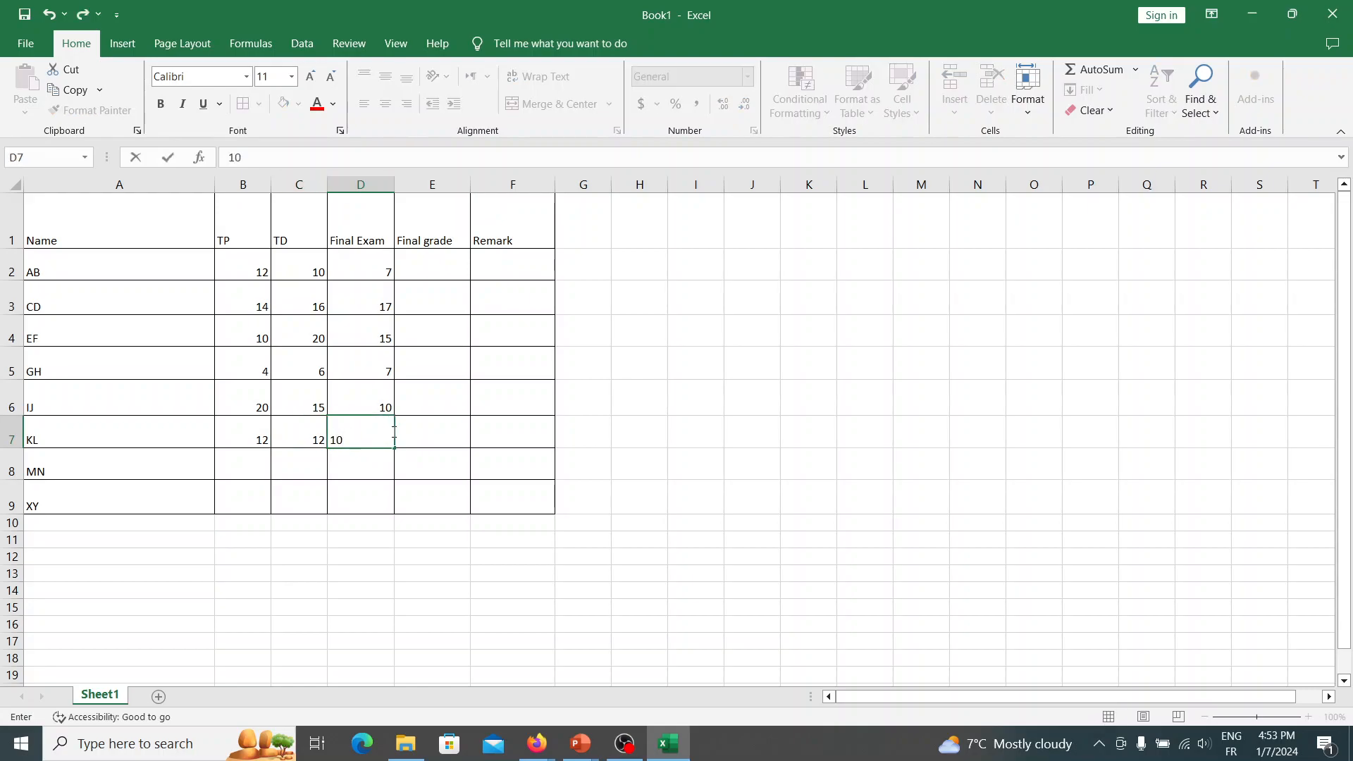
Enter the marks for MN in row 8: TP 10, TD 20 and Final Exam 16
left_click(241, 458)
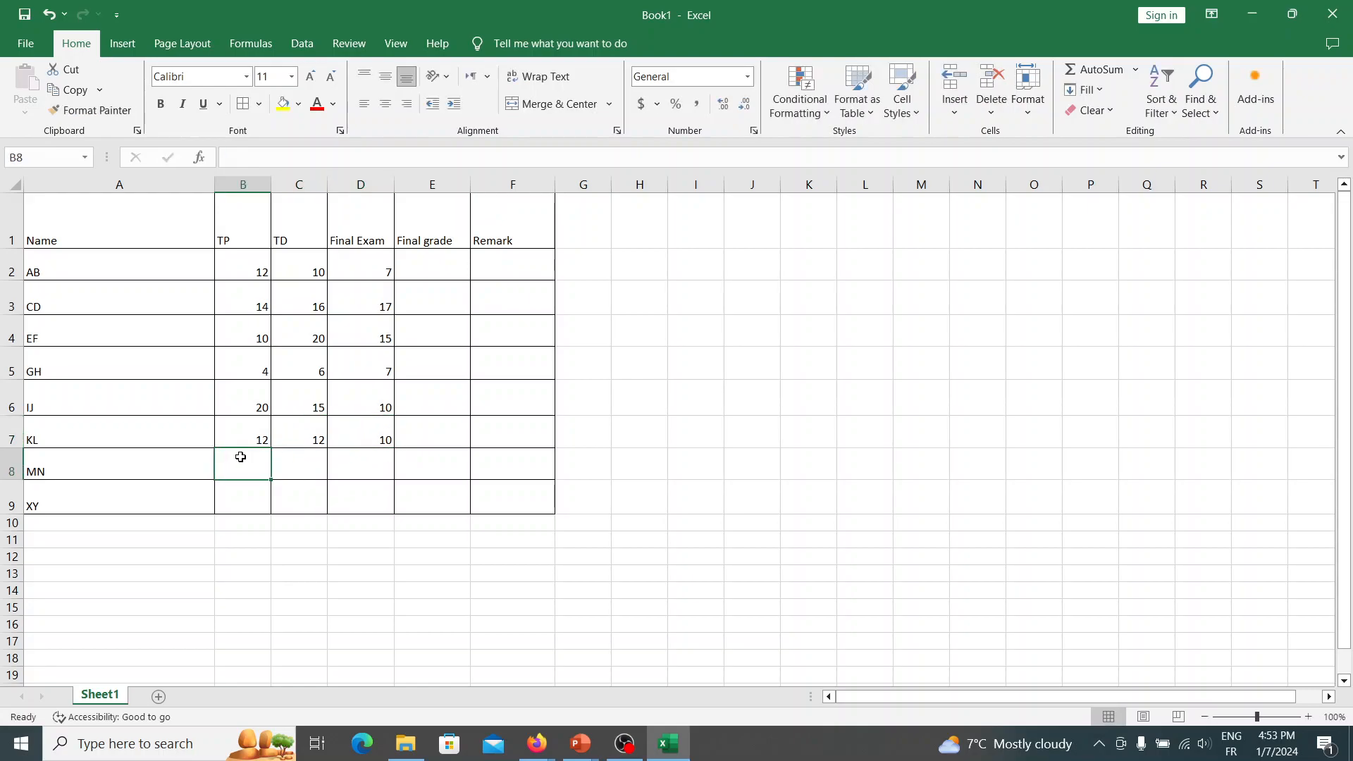
type("10")
left_click(288, 465)
type("20")
left_click(347, 468)
type("16")
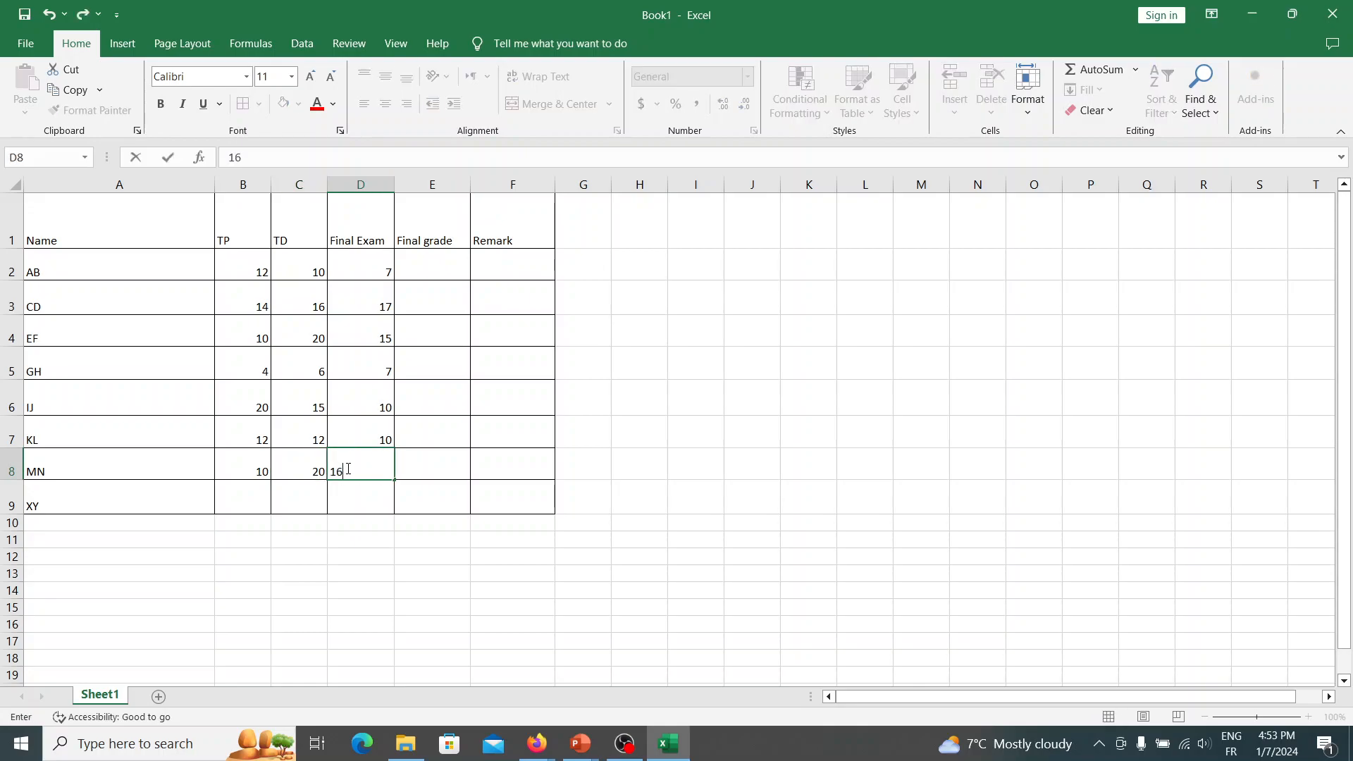
Enter the marks for XY in row 9: TP 15, TD 15 and Final Exam 15
left_click(244, 499)
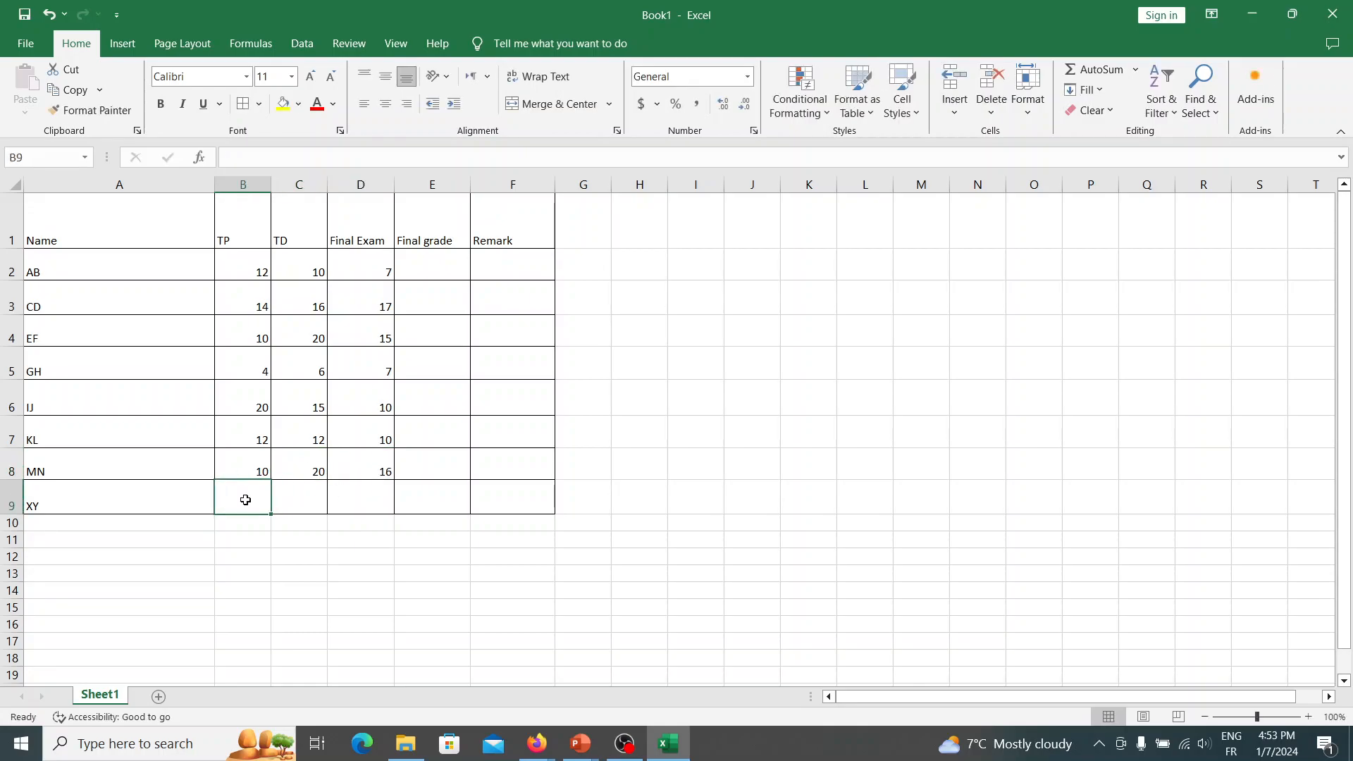
type("15")
left_click(289, 503)
type("15")
left_click(350, 510)
type("15")
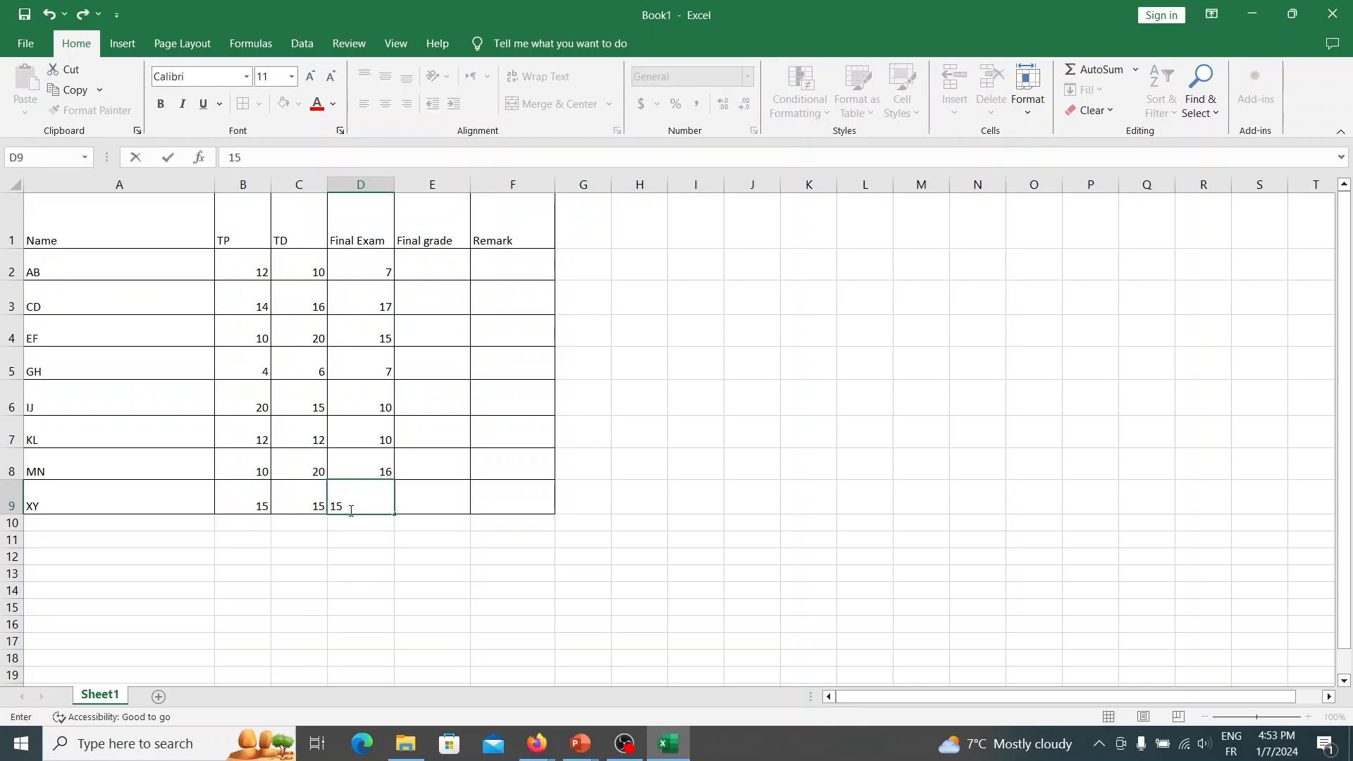
left_click(434, 492)
Enter the weighted final grade formula =sum(b2*0.25,c2*0.25,d2*0.5) for AB in cell E2
left_click(433, 265)
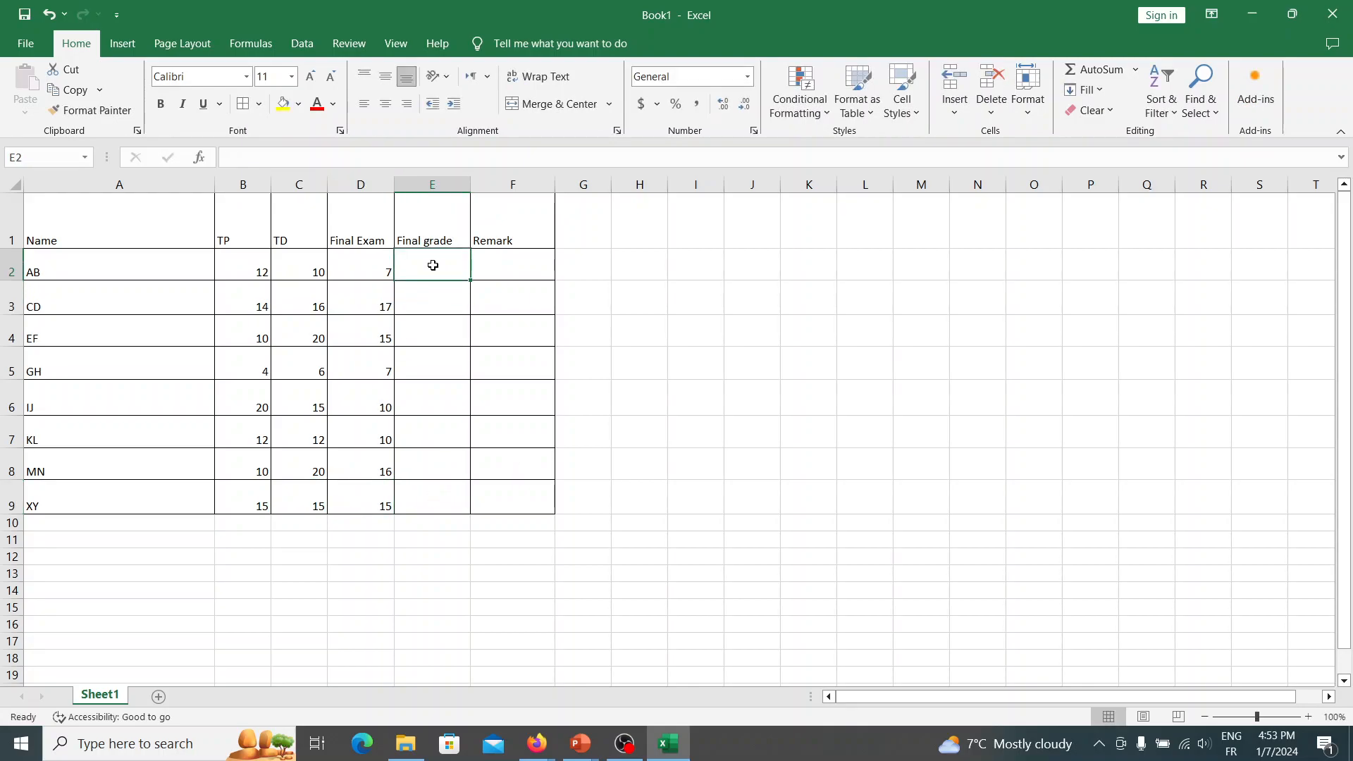
left_click(233, 154)
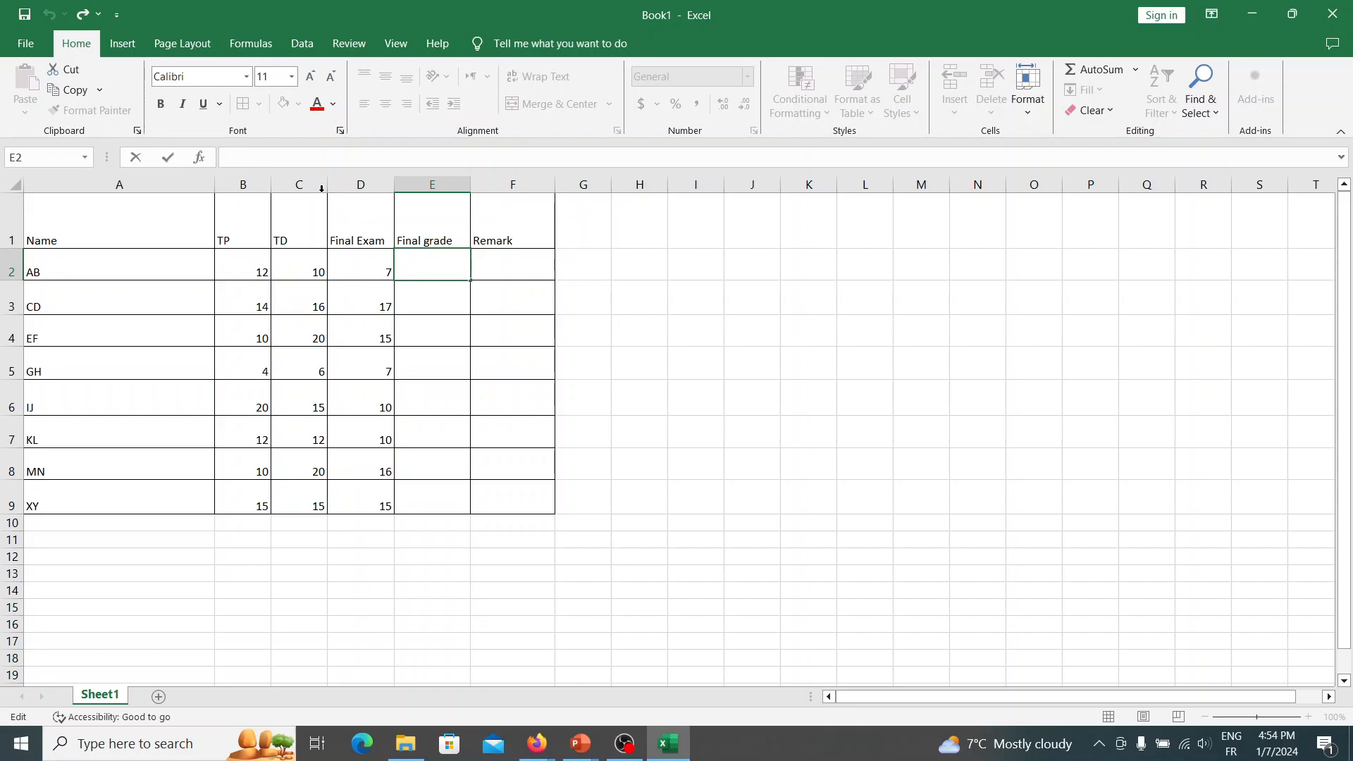
type("=")
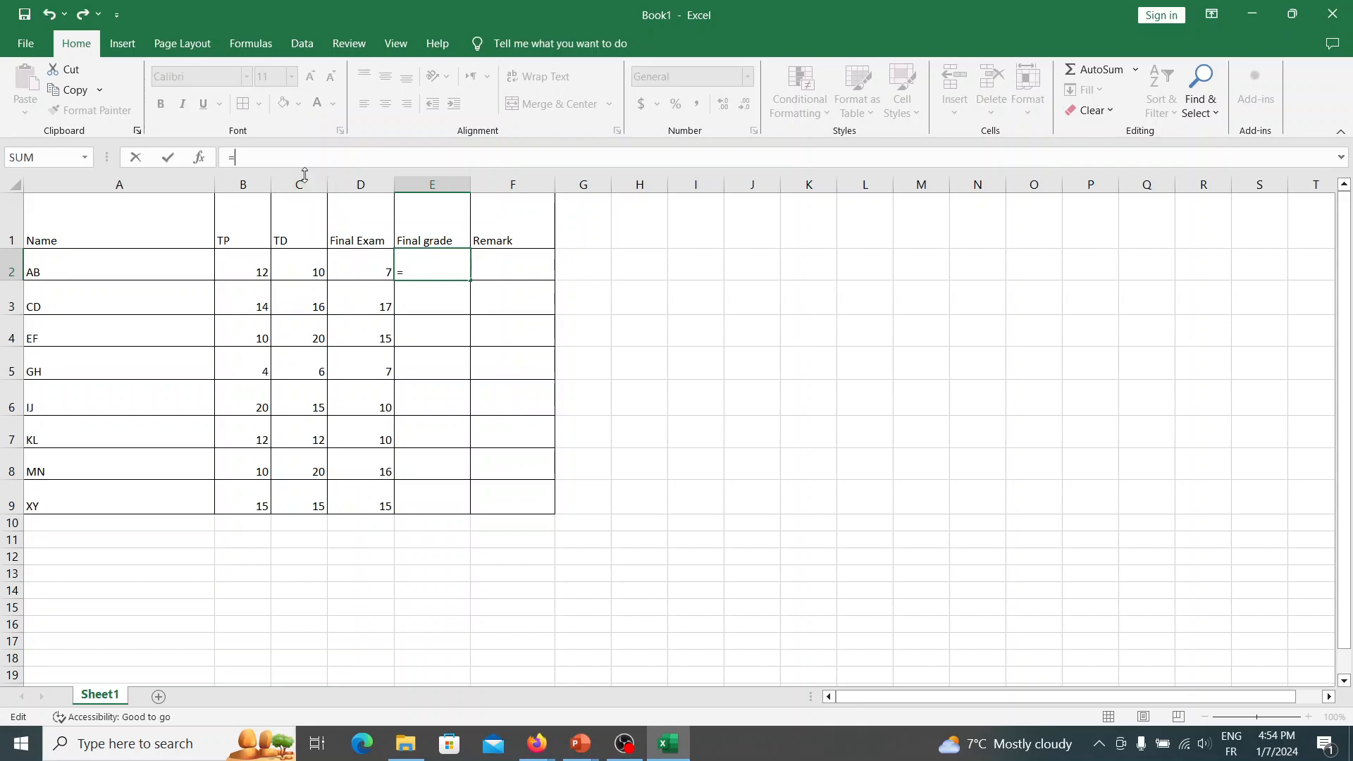
type("sum")
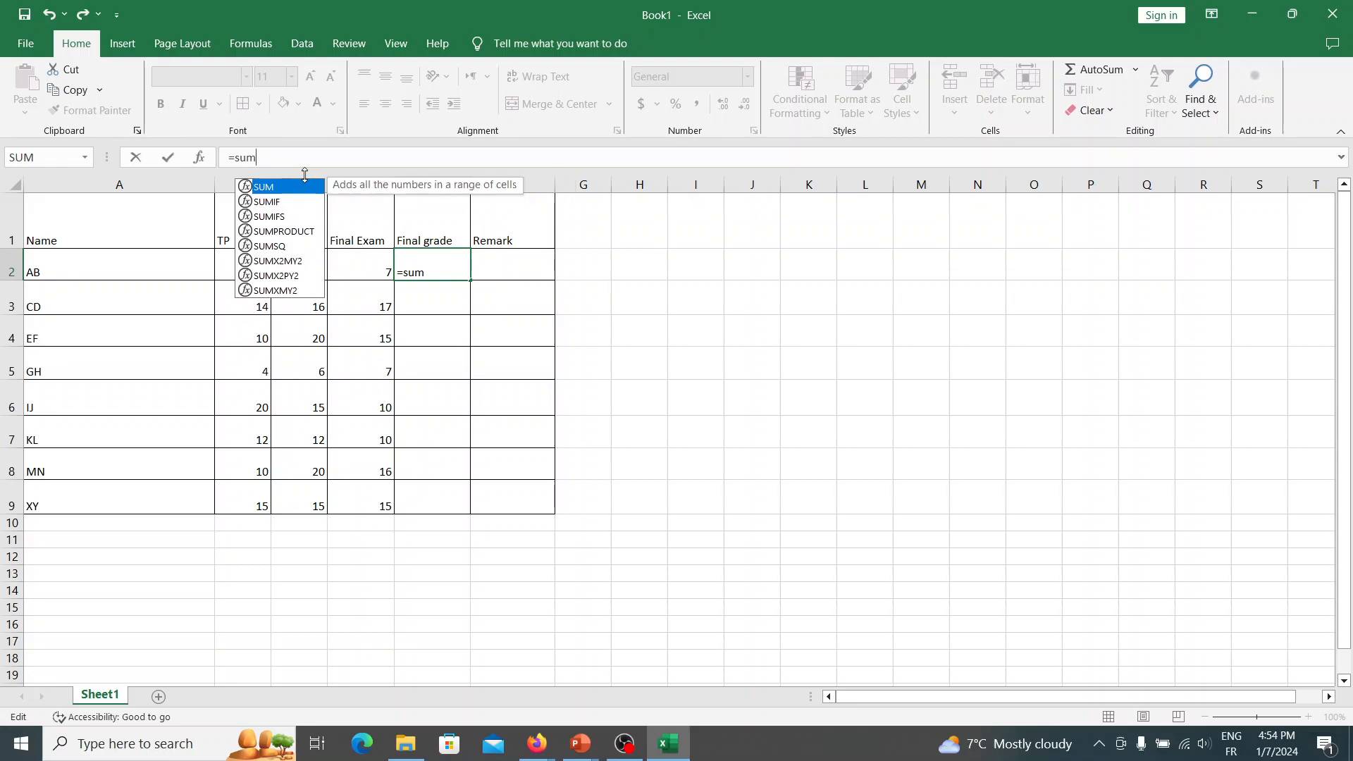
type("(")
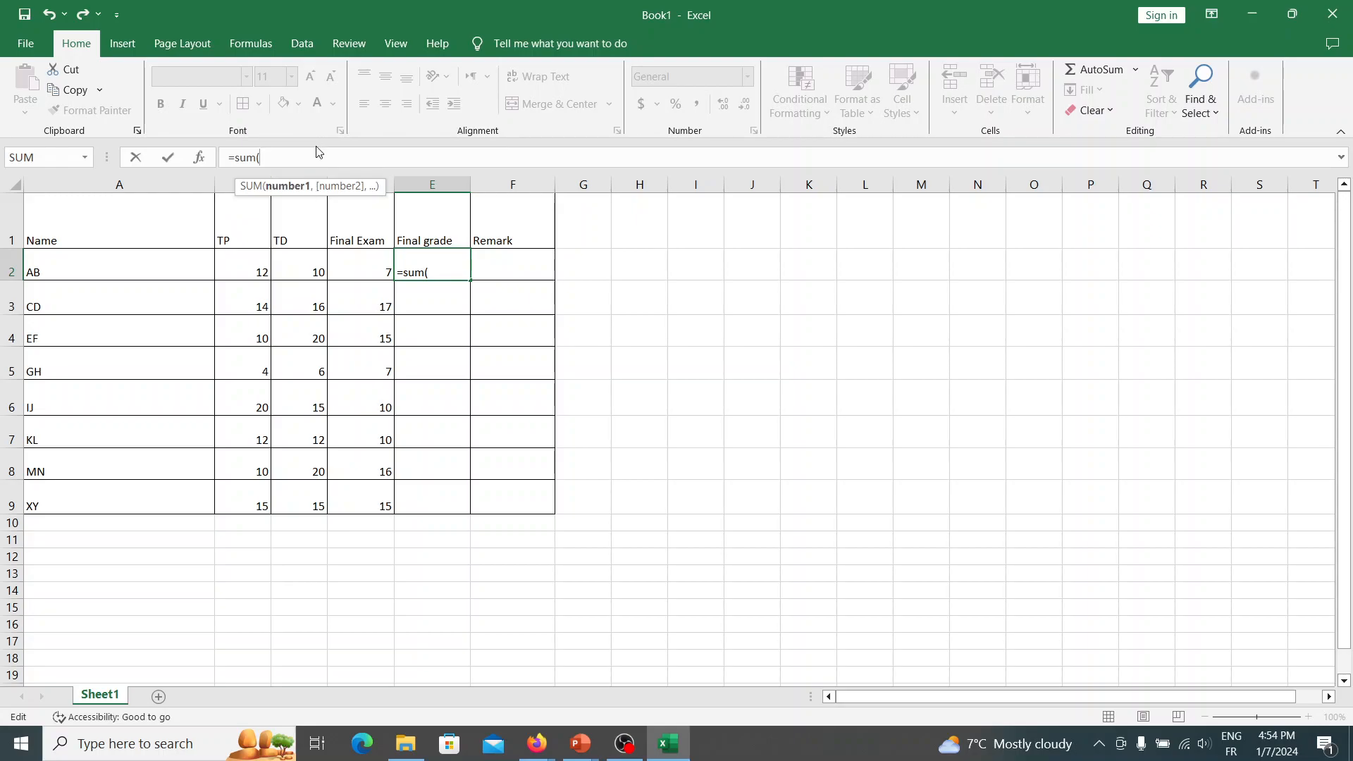
type("b2")
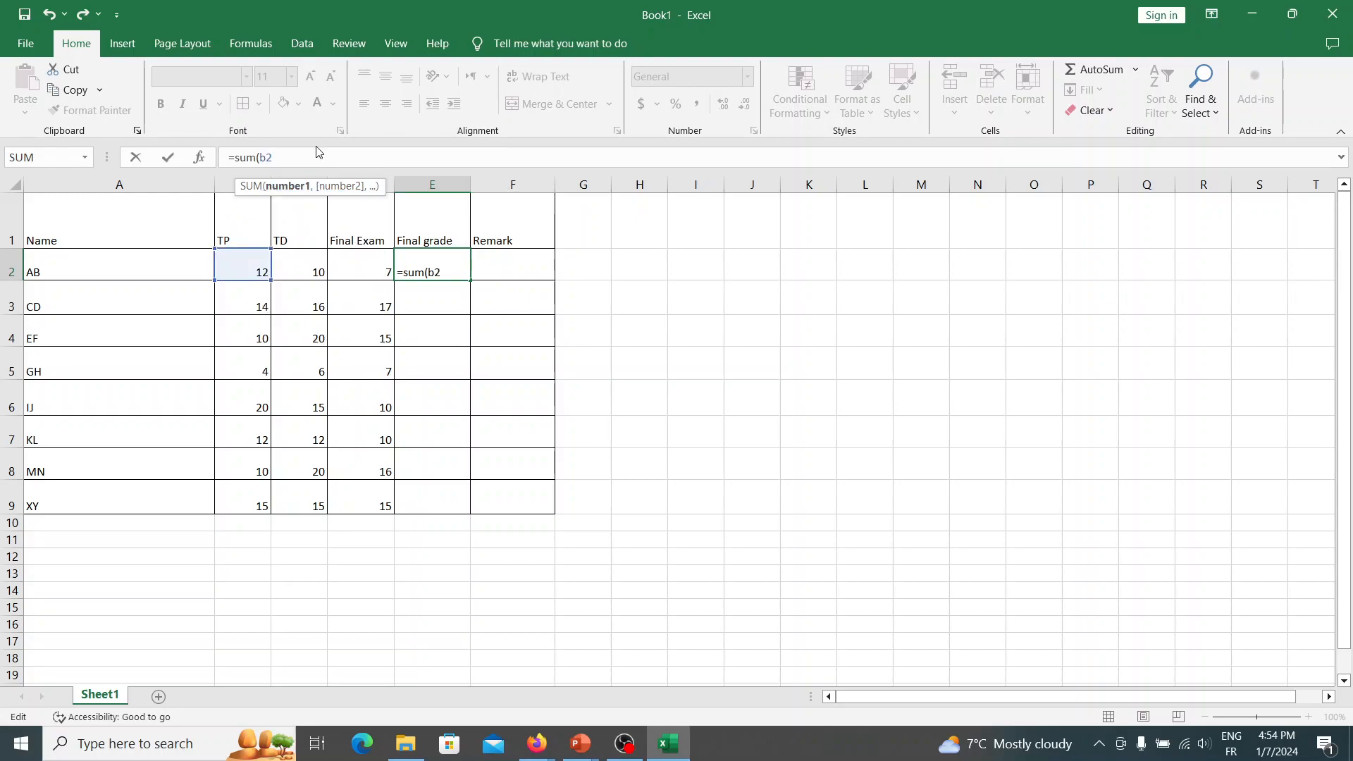
type("*0.25,")
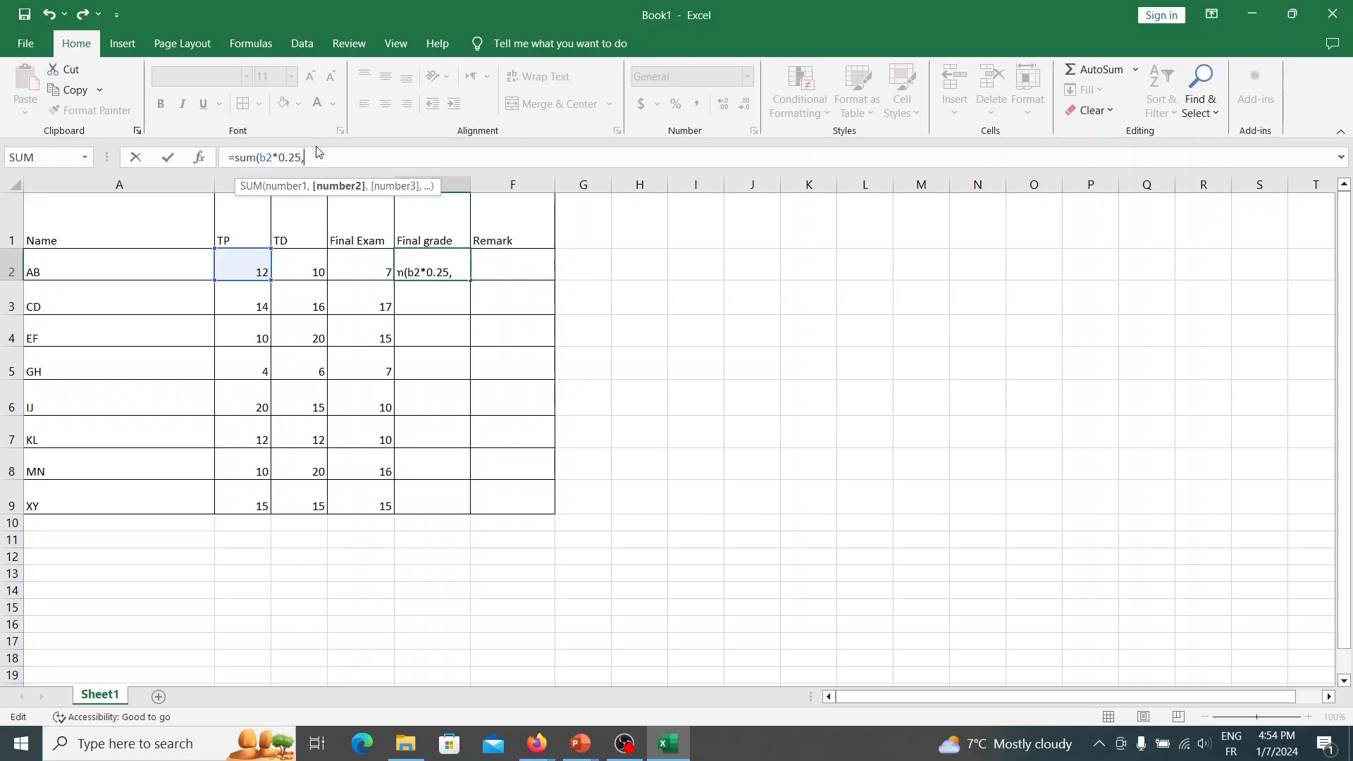
type("c")
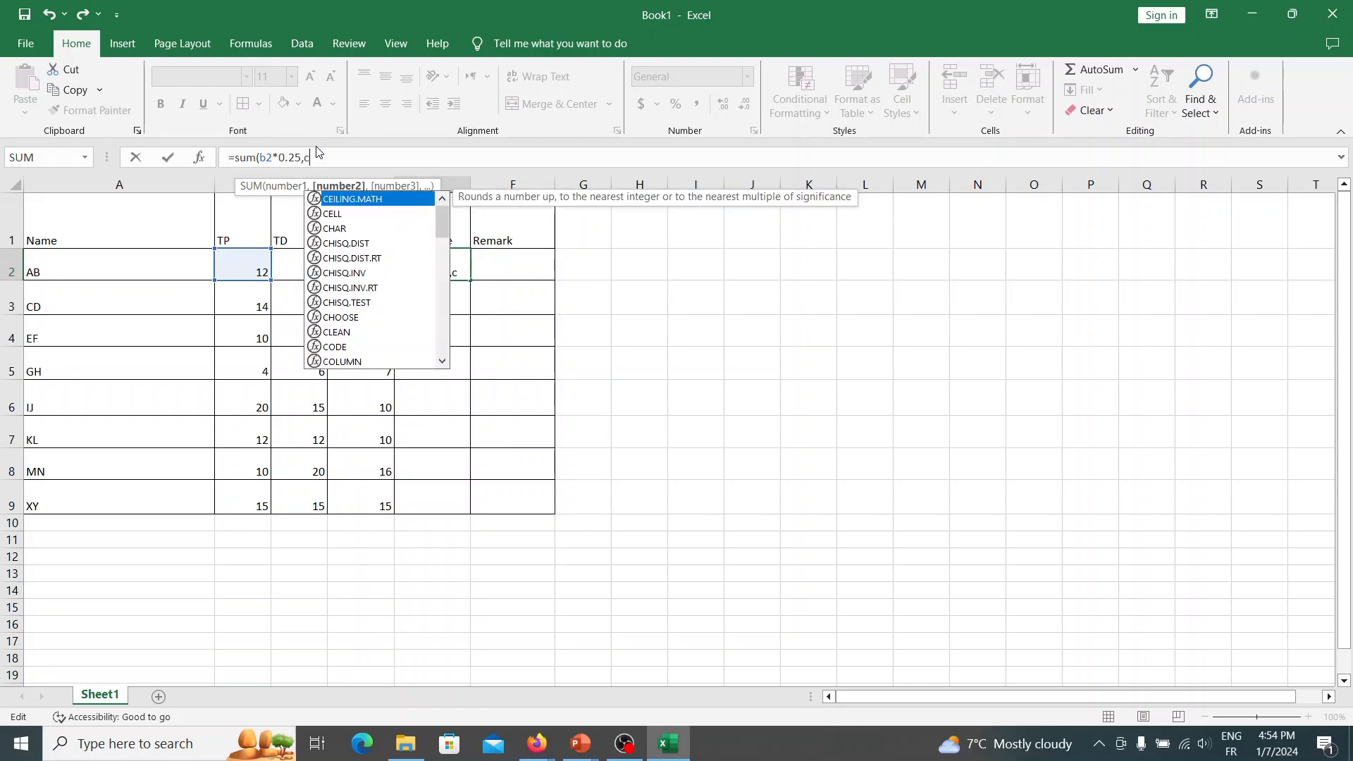
type("2*0.2")
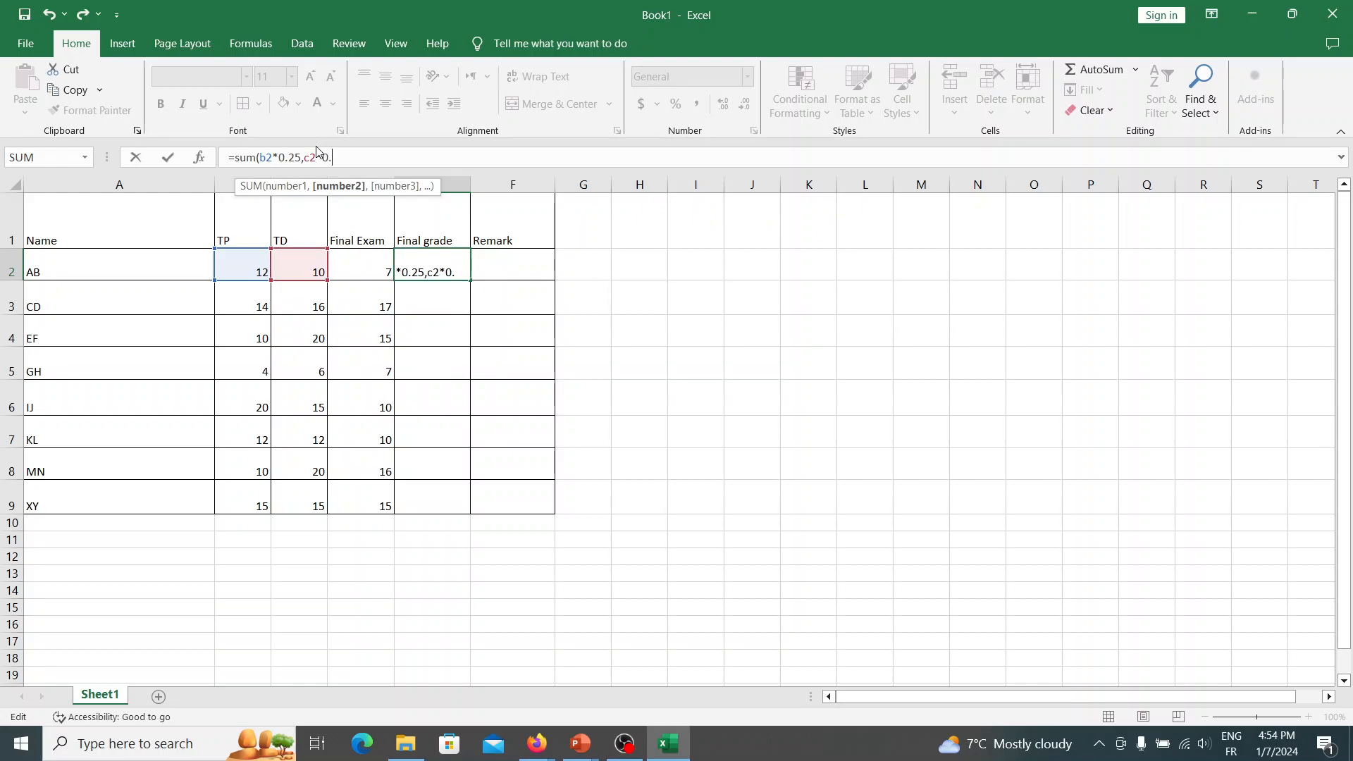
type("5,")
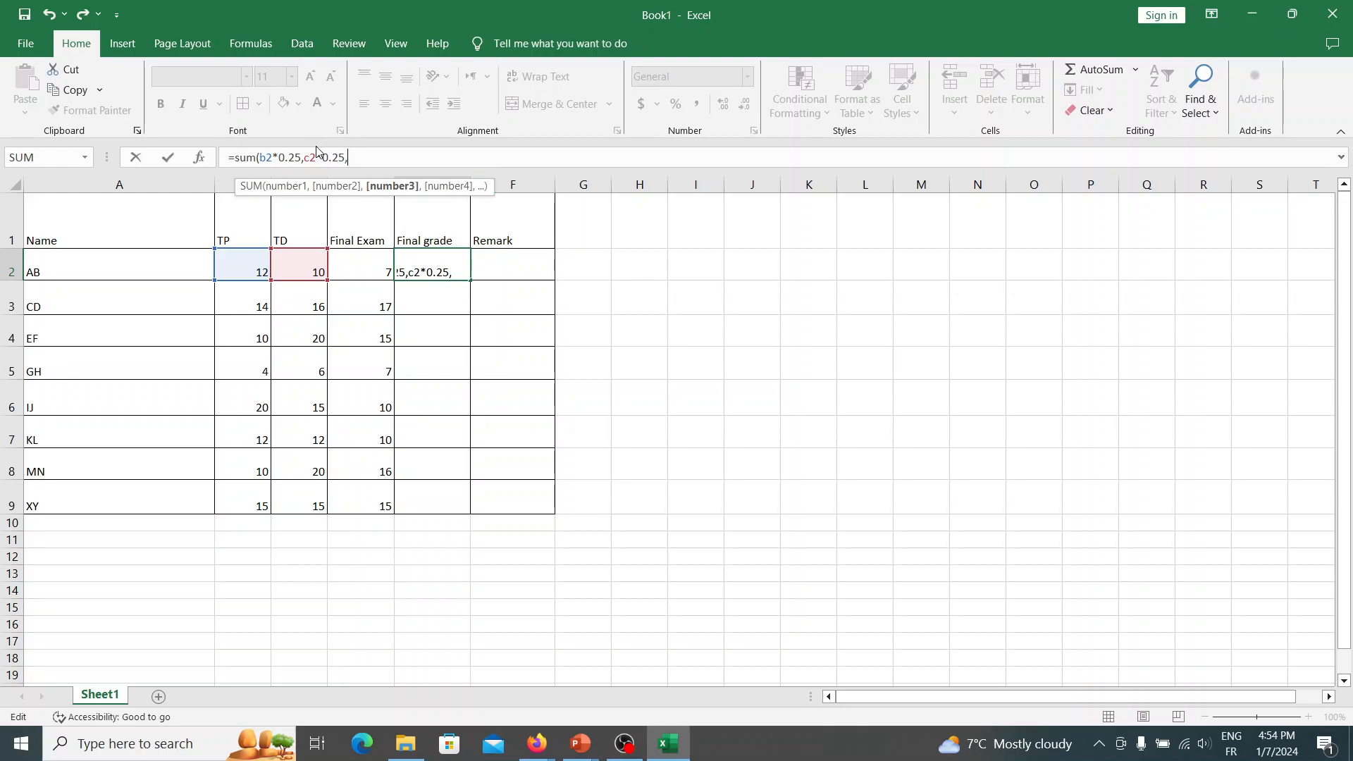
type("d2")
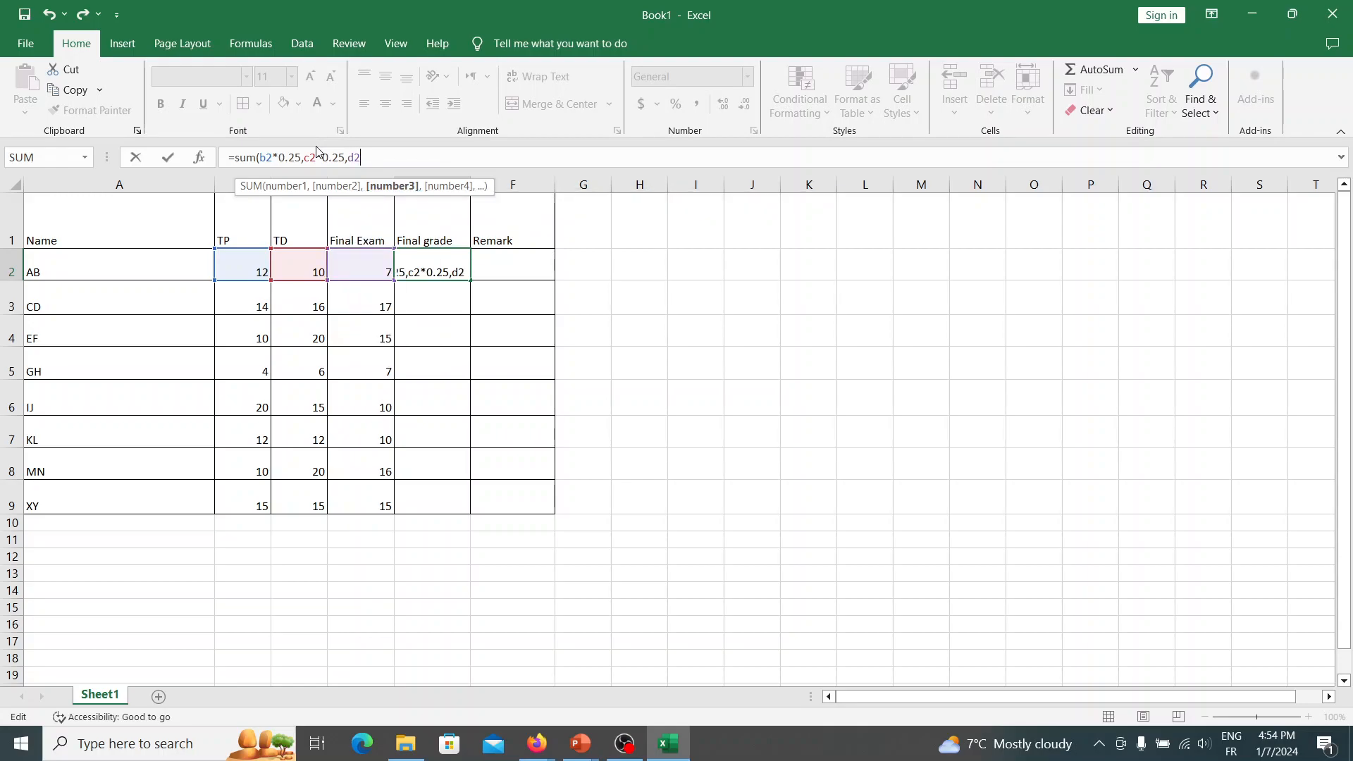
type("*0.5à")
key("BackSpace")
type("ç")
key("BackSpace")
type(")")
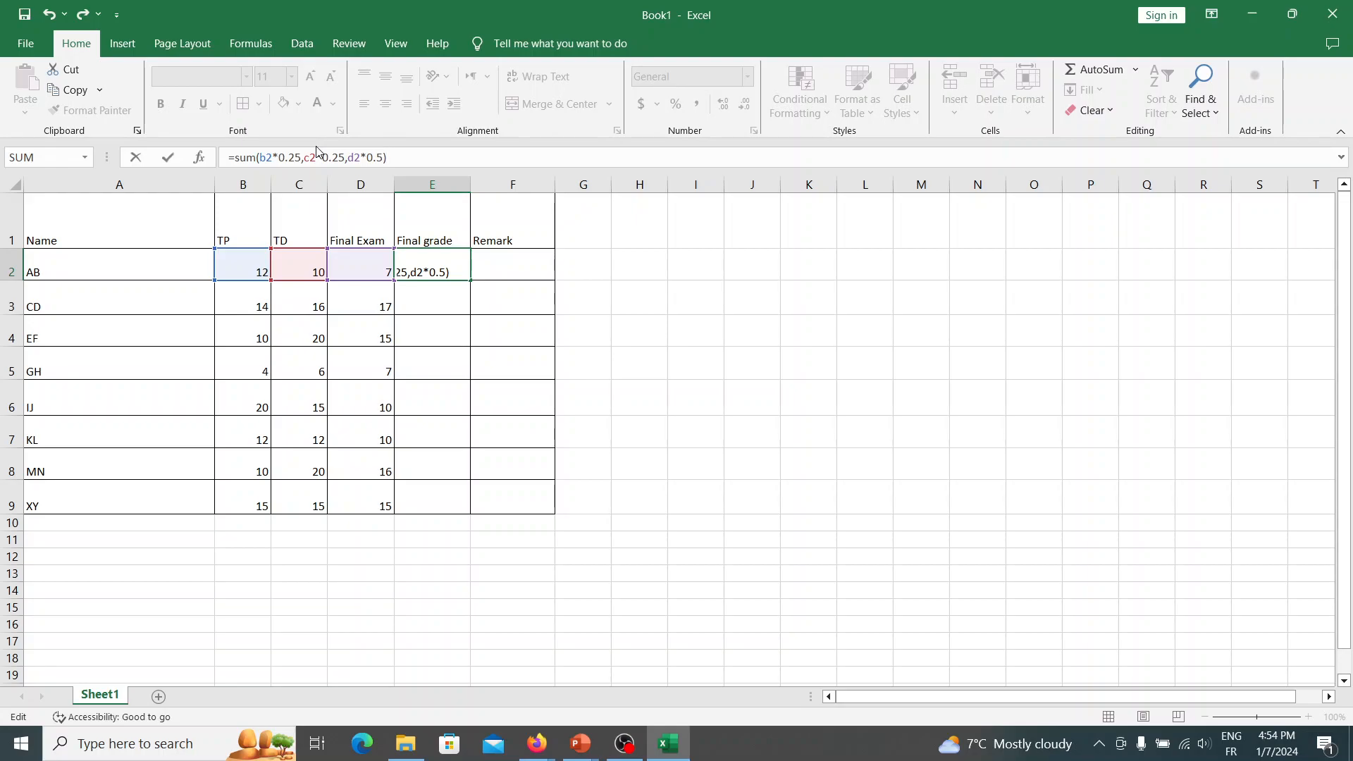
left_click(432, 304)
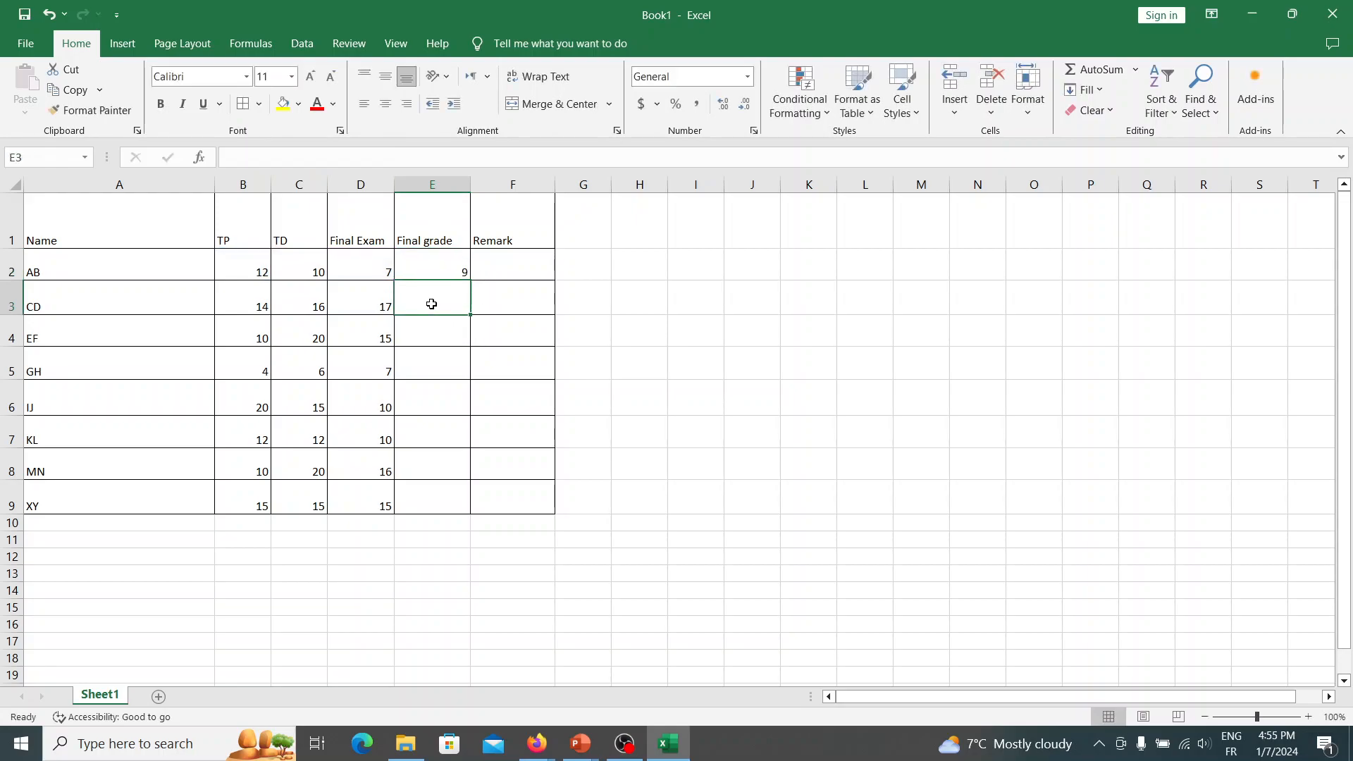
Fill the final grade formula from E2 down through E9 for all remaining students
left_click(427, 265)
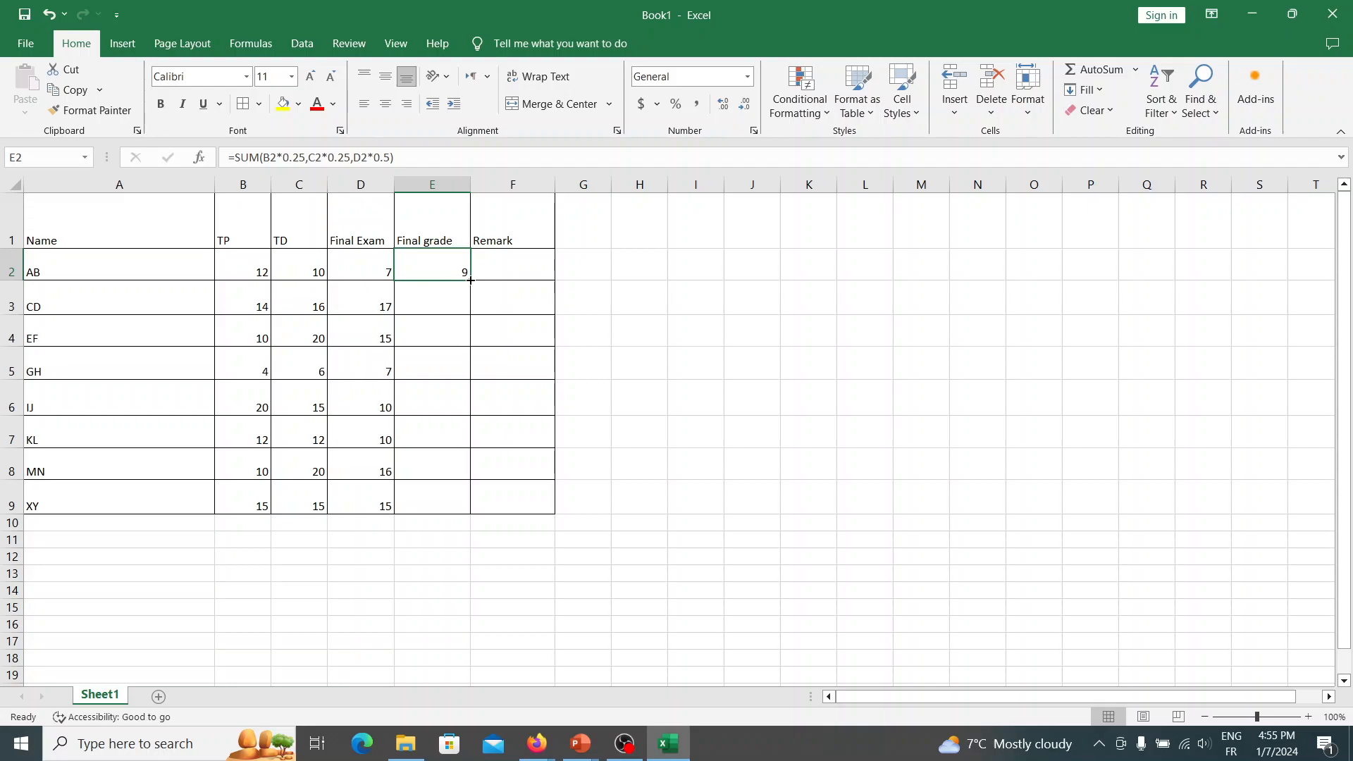
left_click_drag(471, 280, 463, 503)
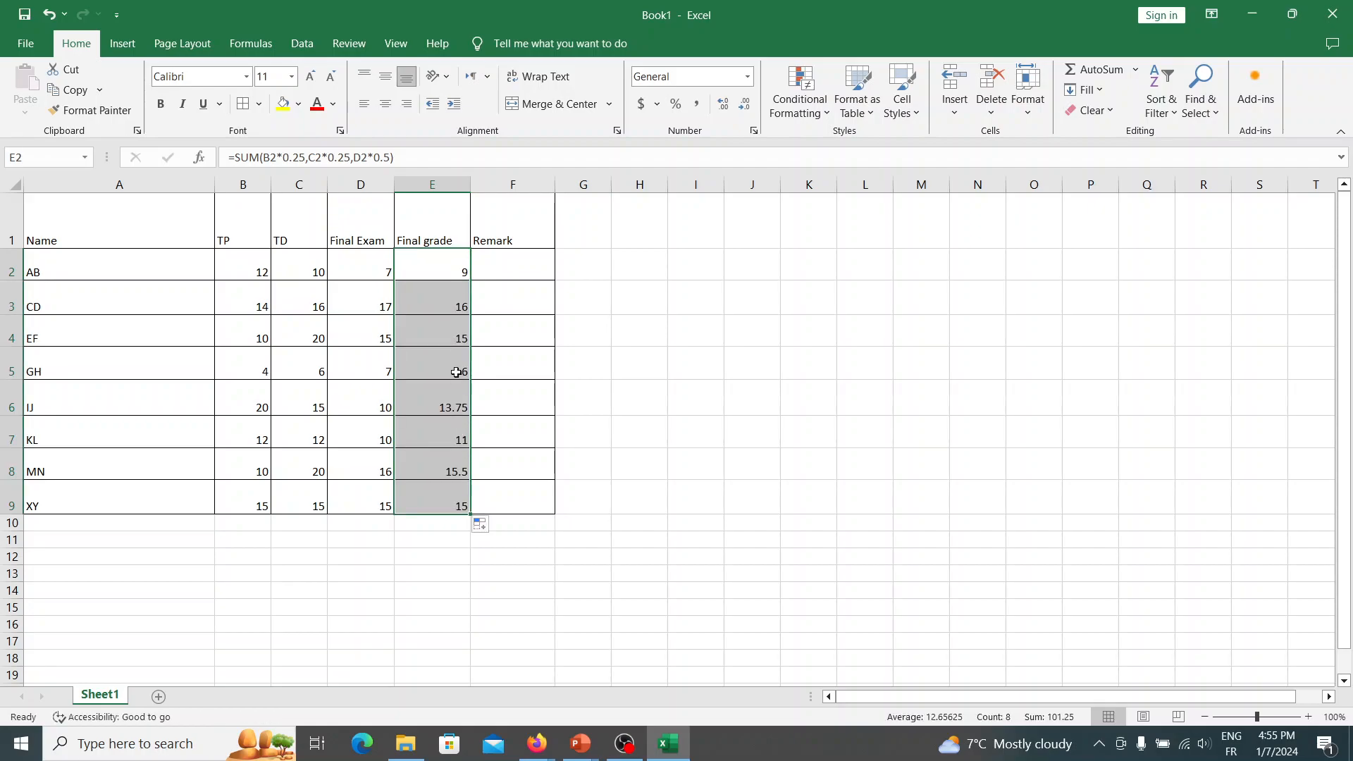
Examine the copied final grade formulas in cells E3 to E6 and the marks each one refers to
left_click(452, 306)
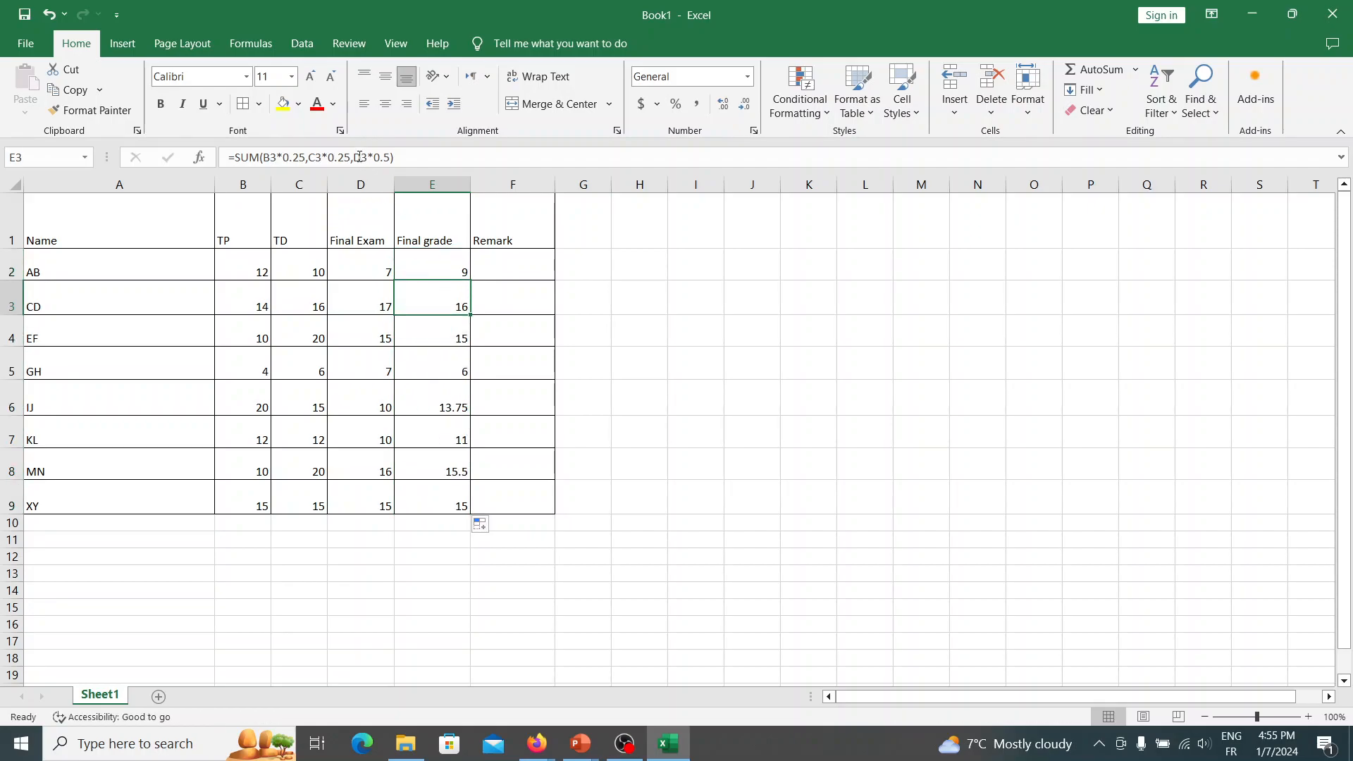
left_click(391, 159)
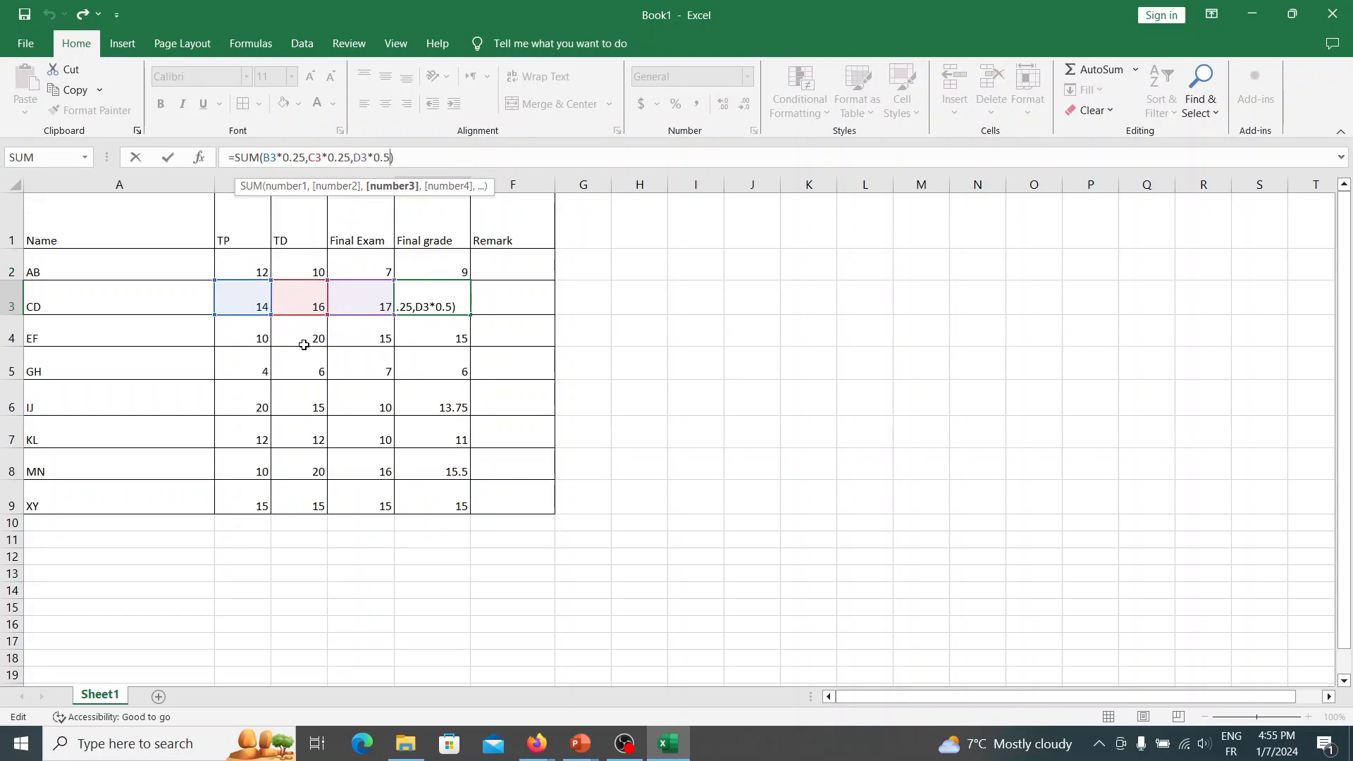
left_click(450, 325)
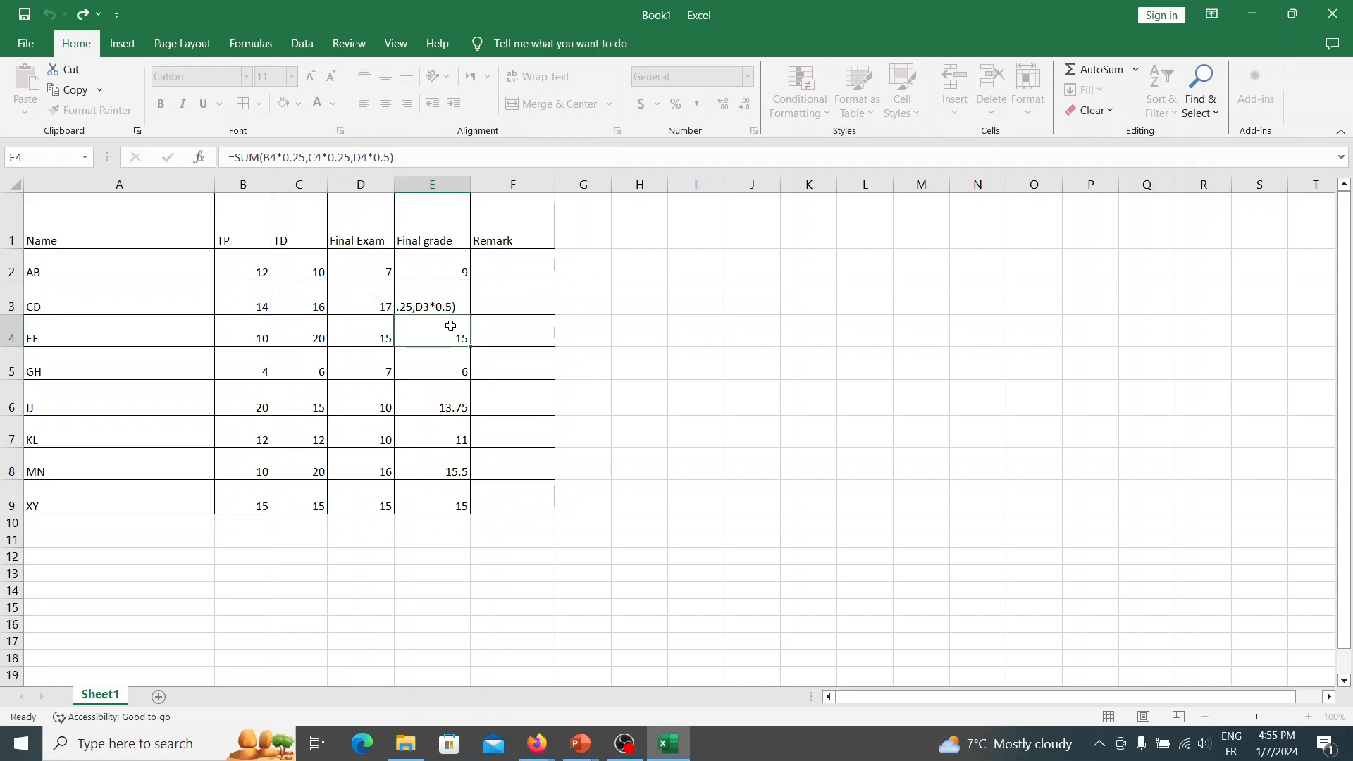
left_click(395, 158)
left_click(423, 374)
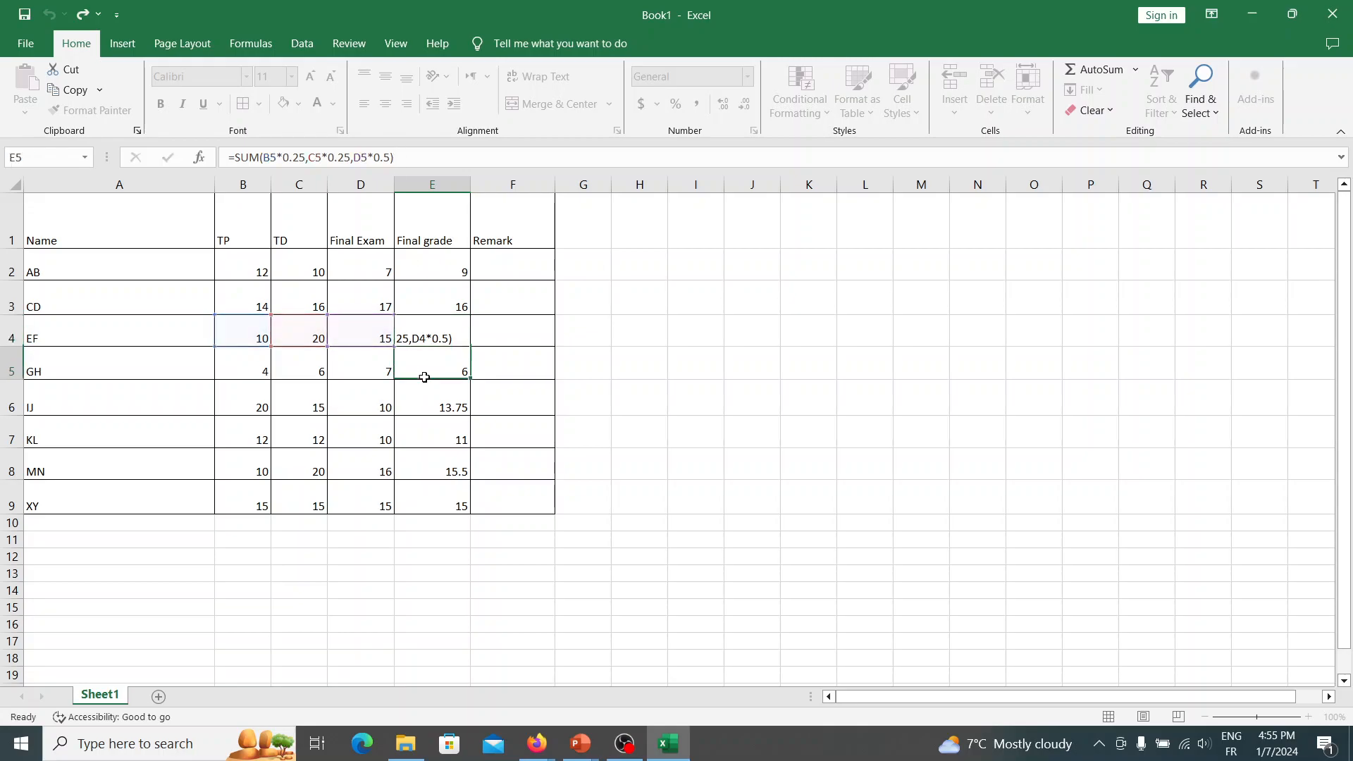
left_click(394, 157)
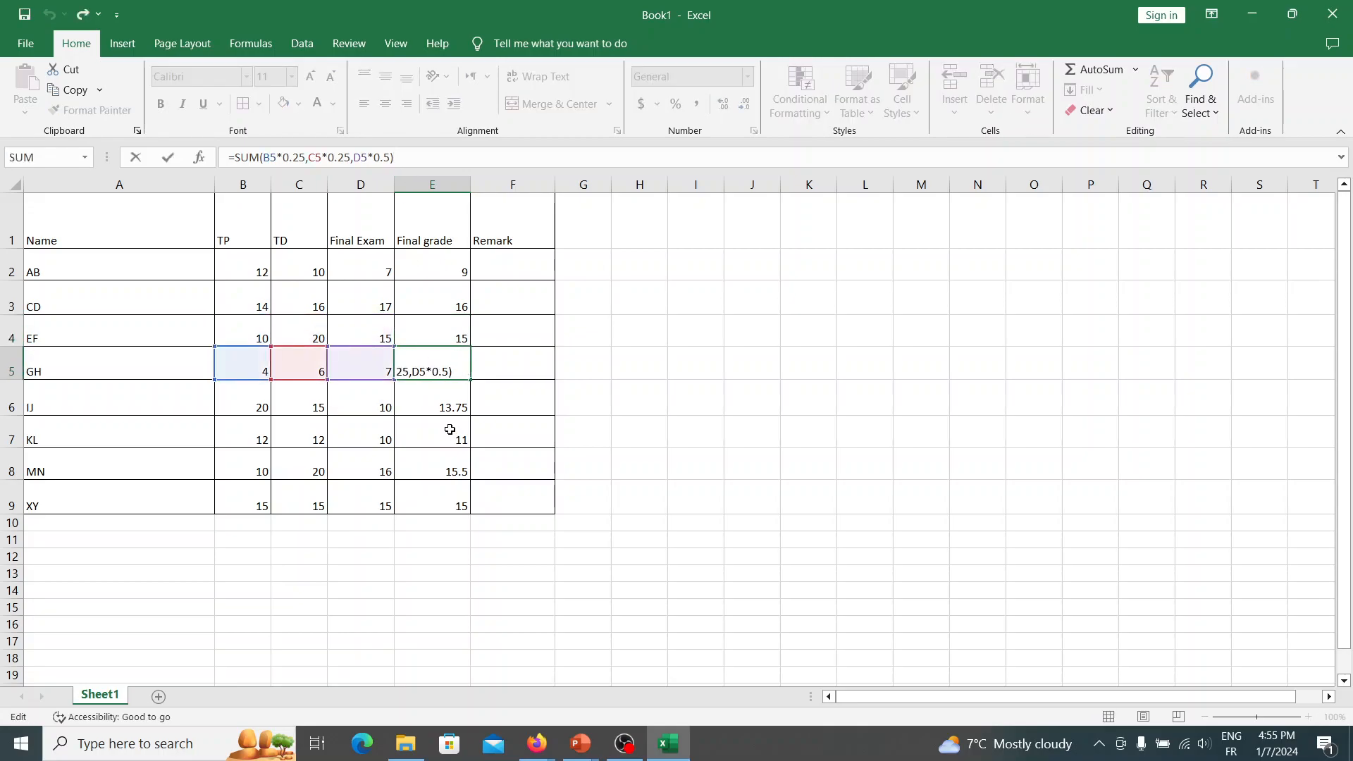
left_click(440, 407)
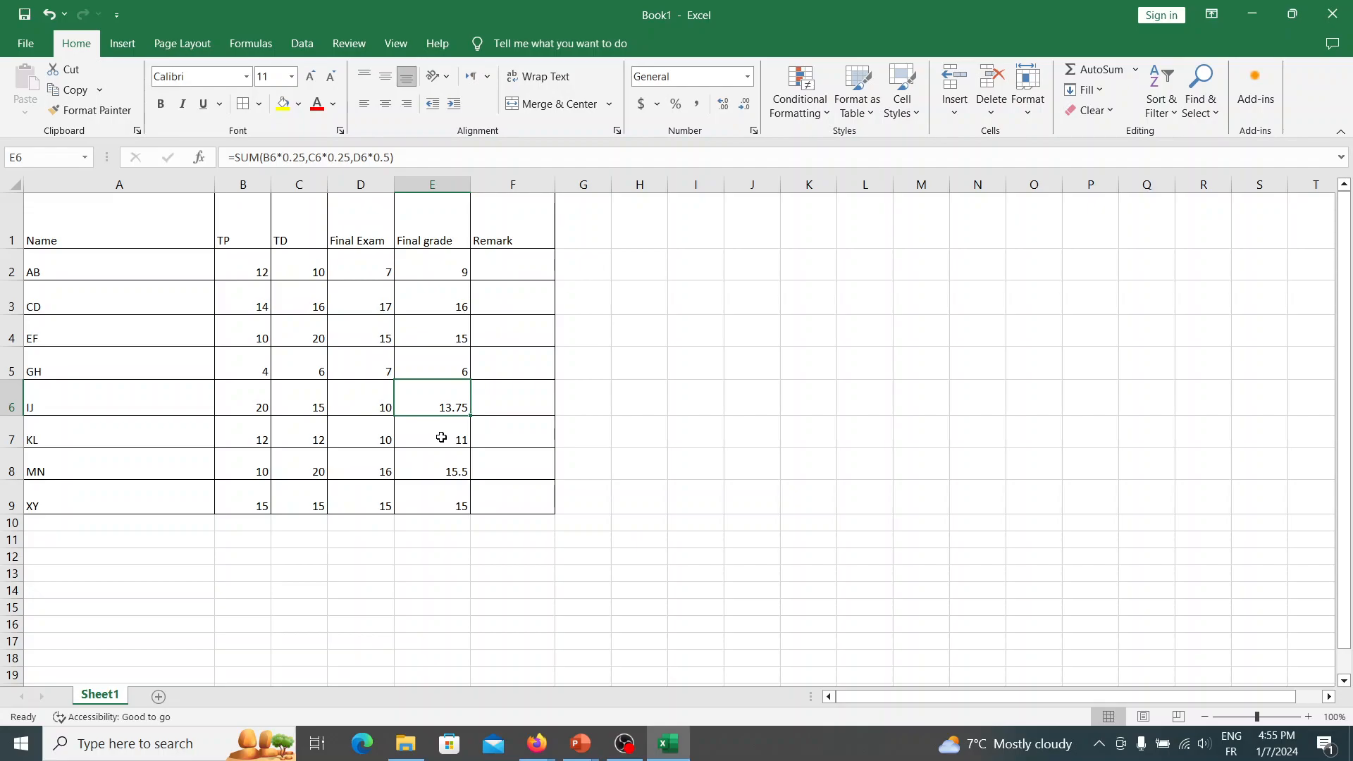
left_click(288, 154)
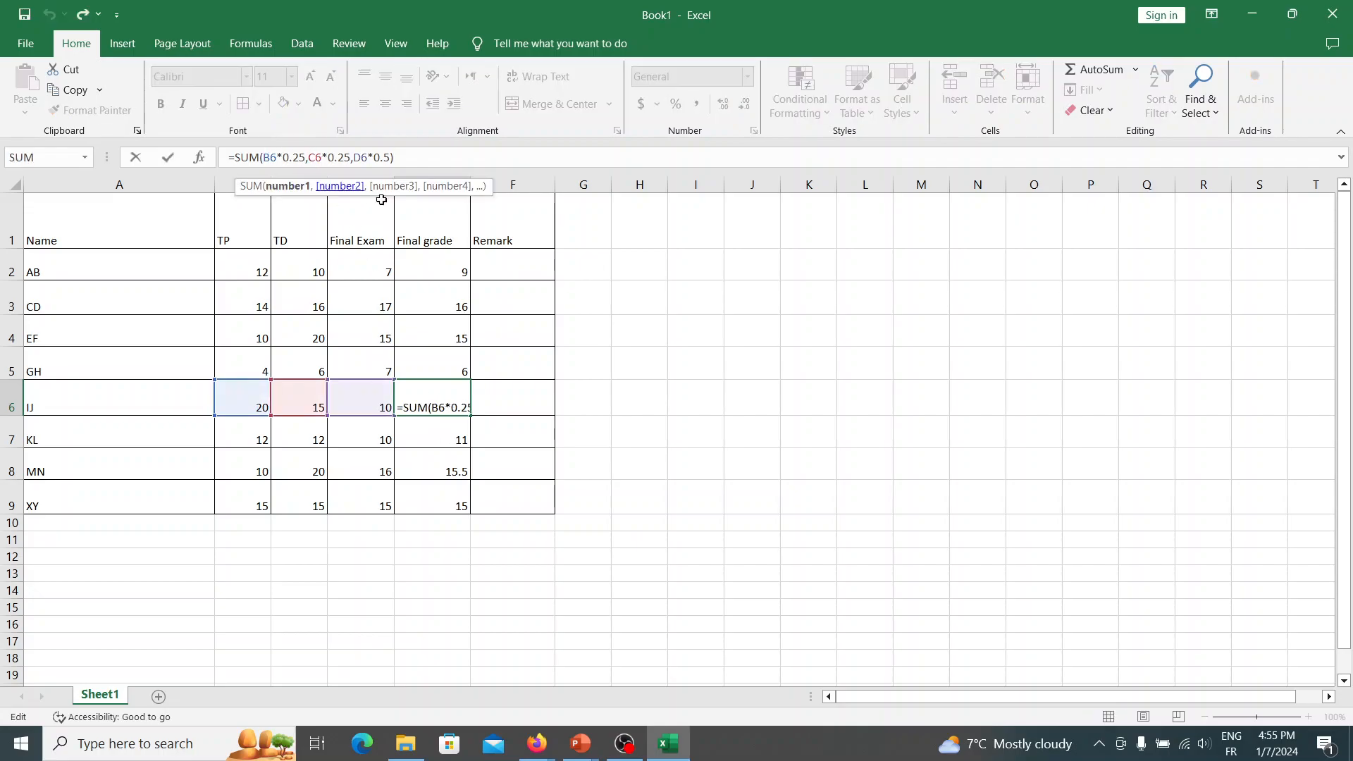
left_click(427, 435)
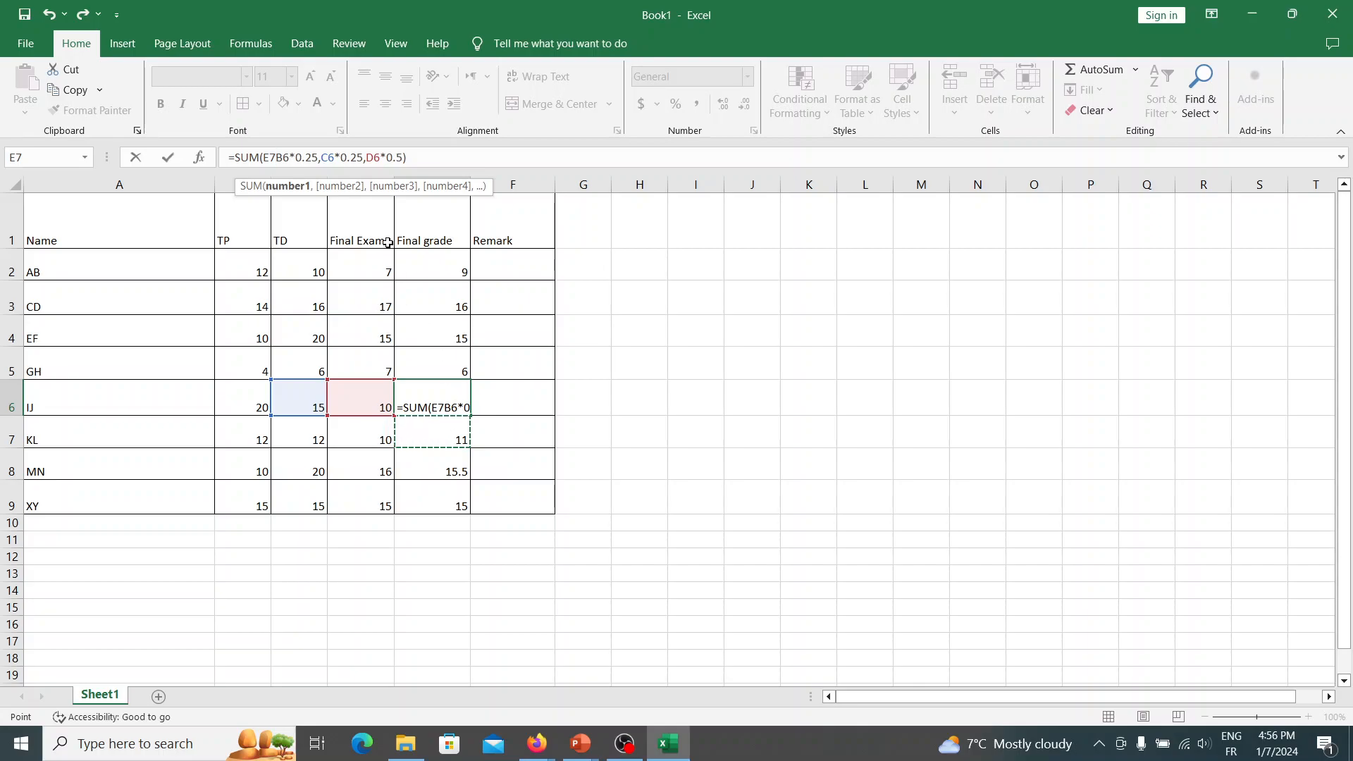
key("BackSpace")
key("BackSpace")
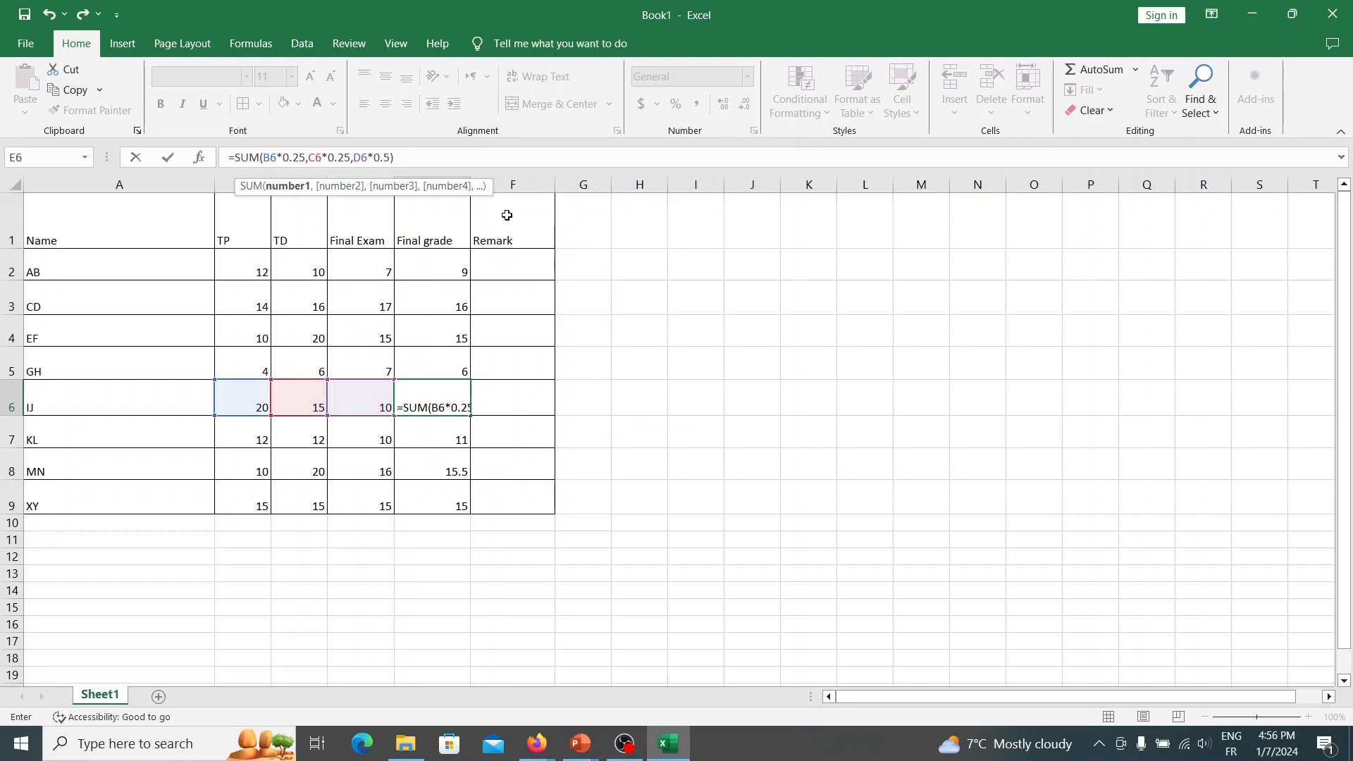
left_click(671, 298)
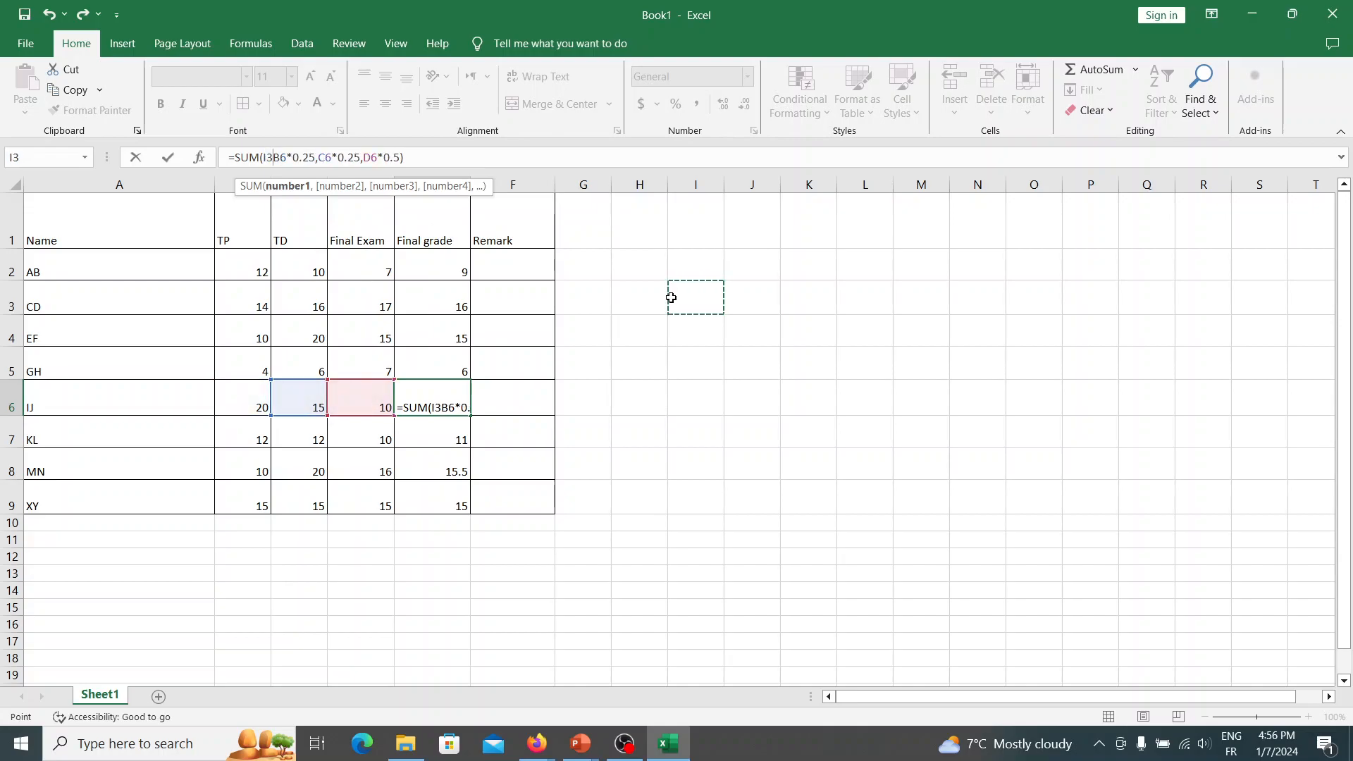
key("BackSpace")
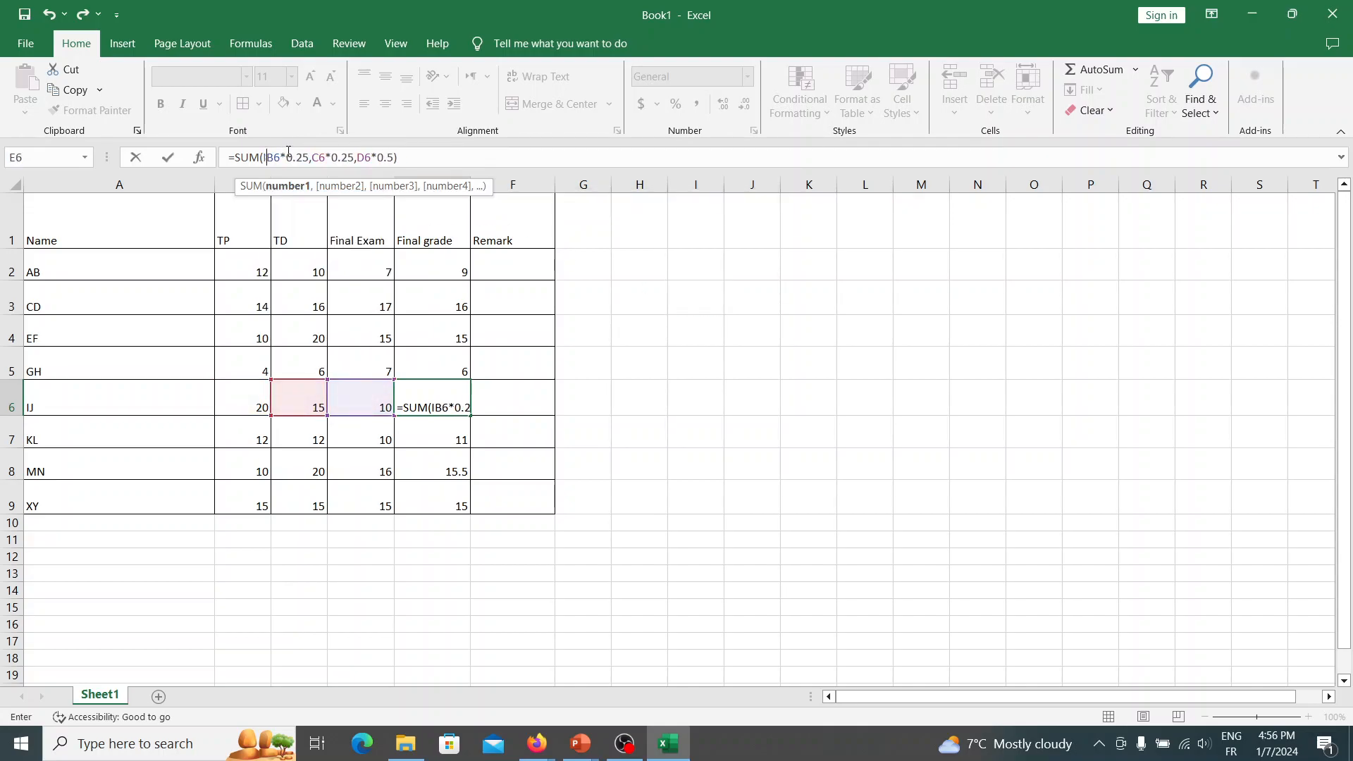
key("BackSpace")
left_click(422, 163)
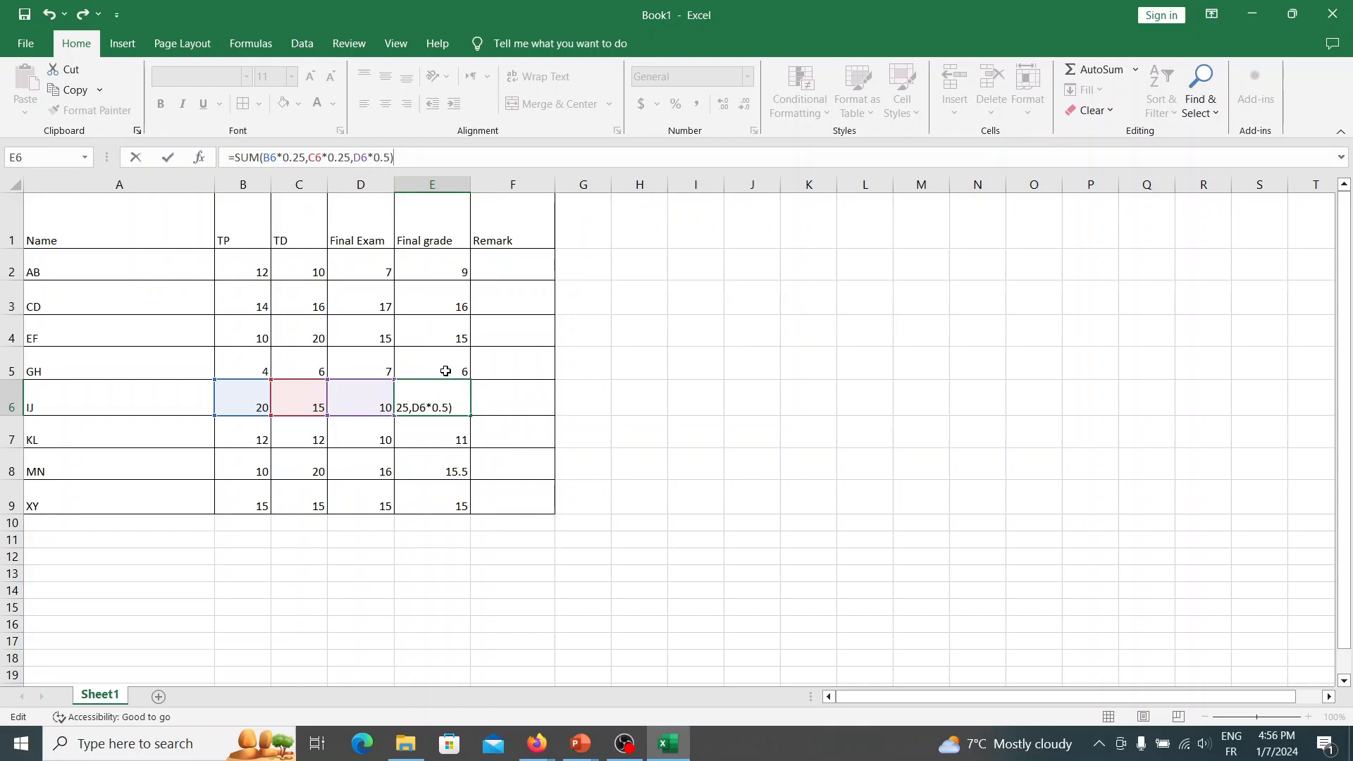
Examine the final grade formulas throughout cells E2 to E9, comparing the row references in each student's formula
left_click(453, 272)
left_click(455, 305)
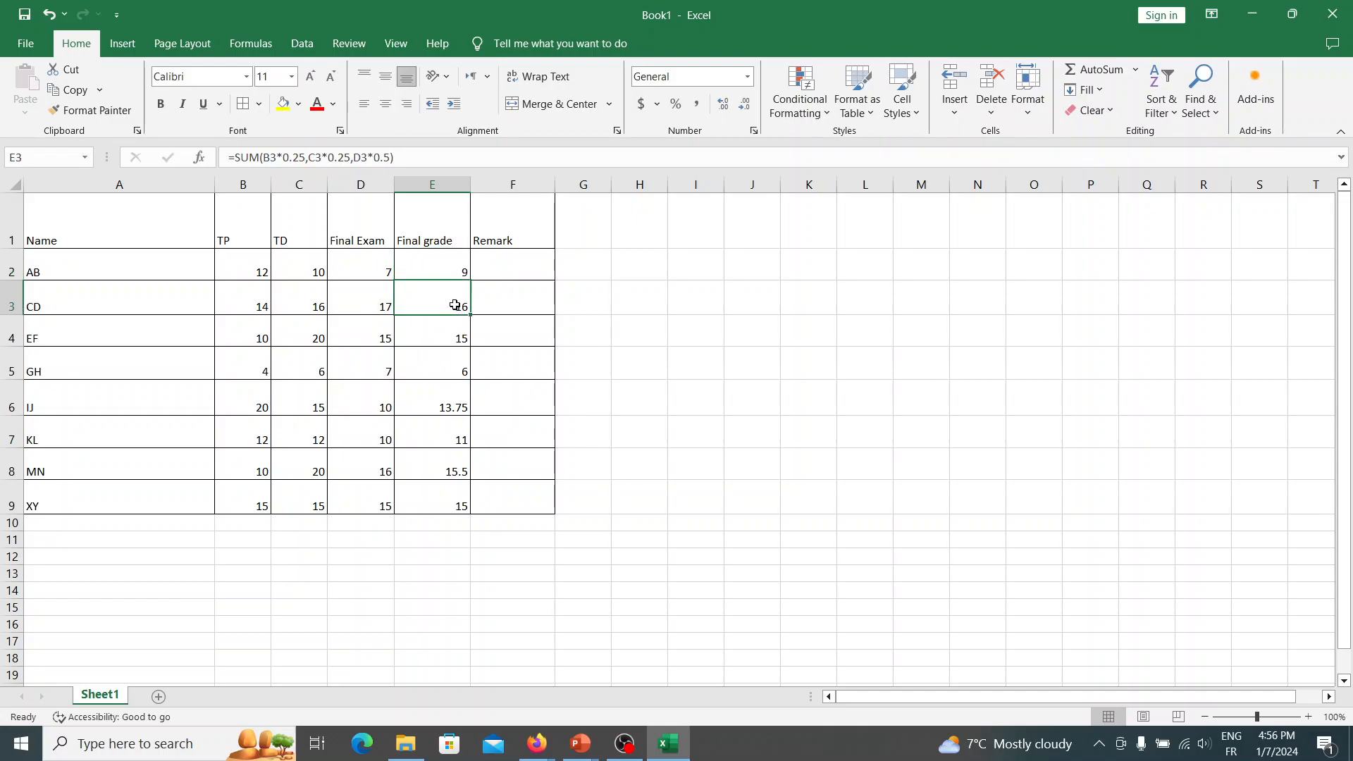
left_click(444, 356)
left_click(450, 391)
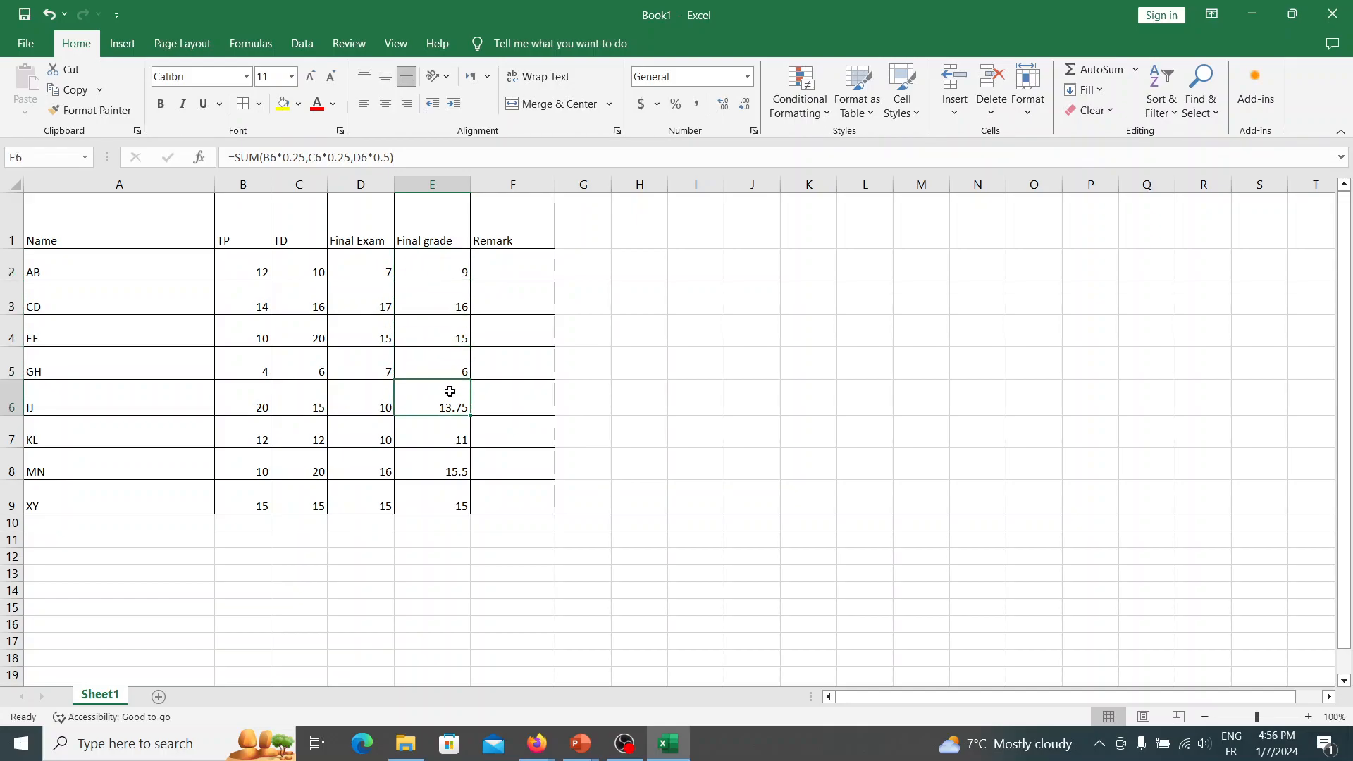
left_click(452, 427)
left_click(440, 462)
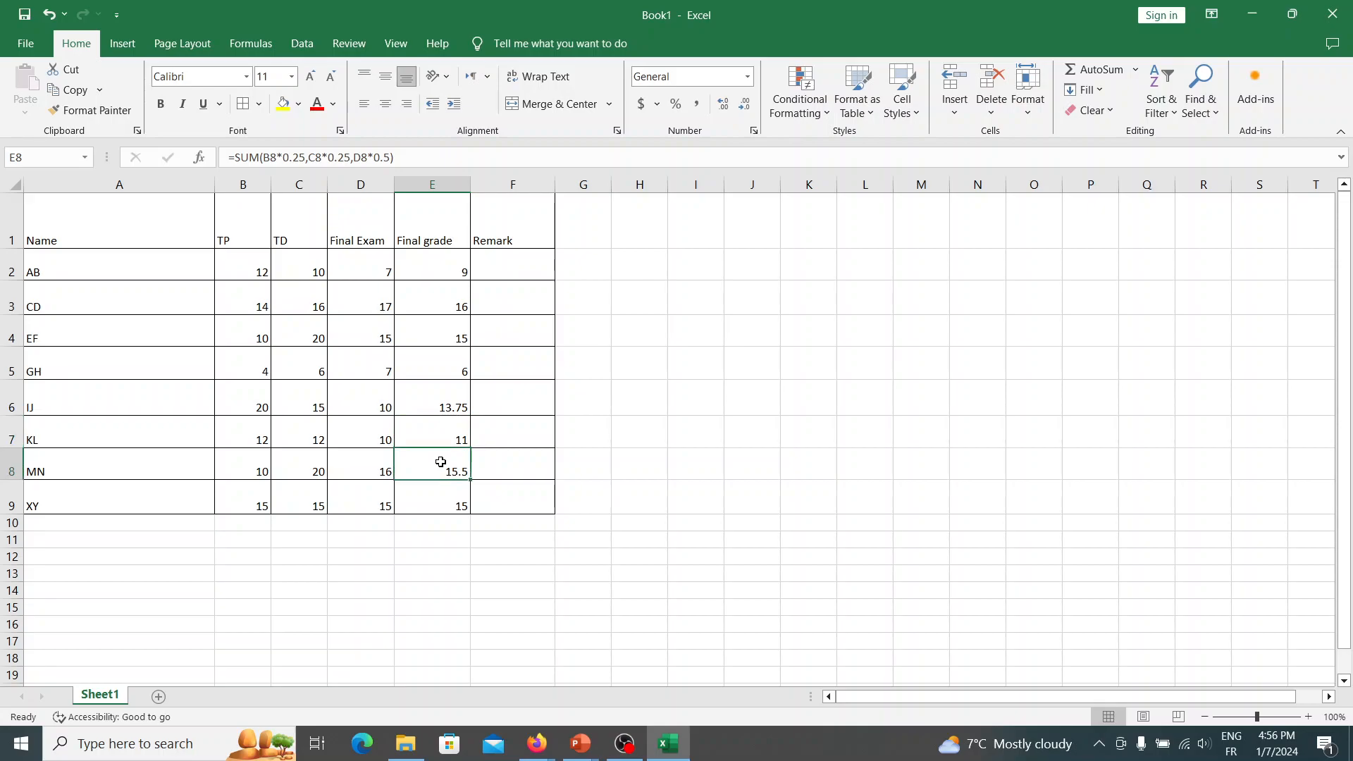
left_click(436, 485)
left_click(457, 377)
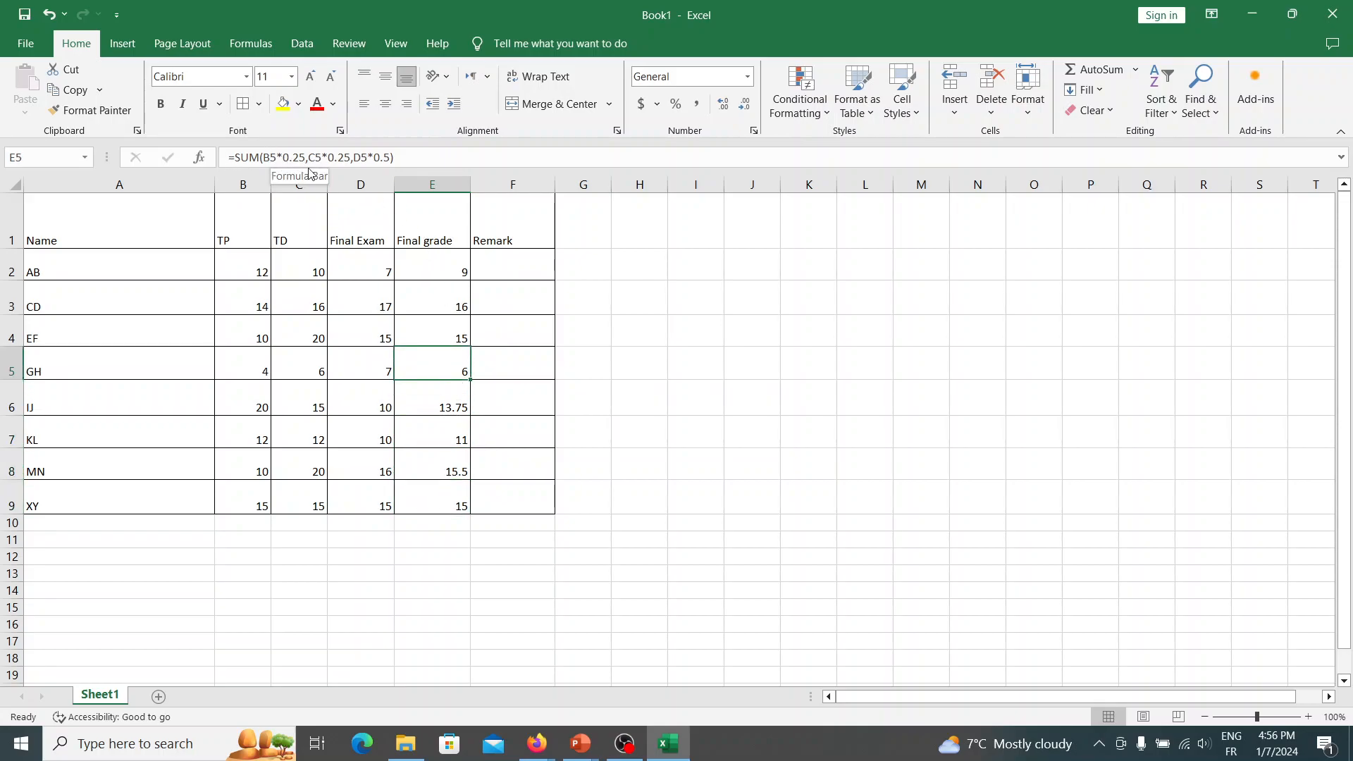
left_click(458, 327)
left_click(436, 269)
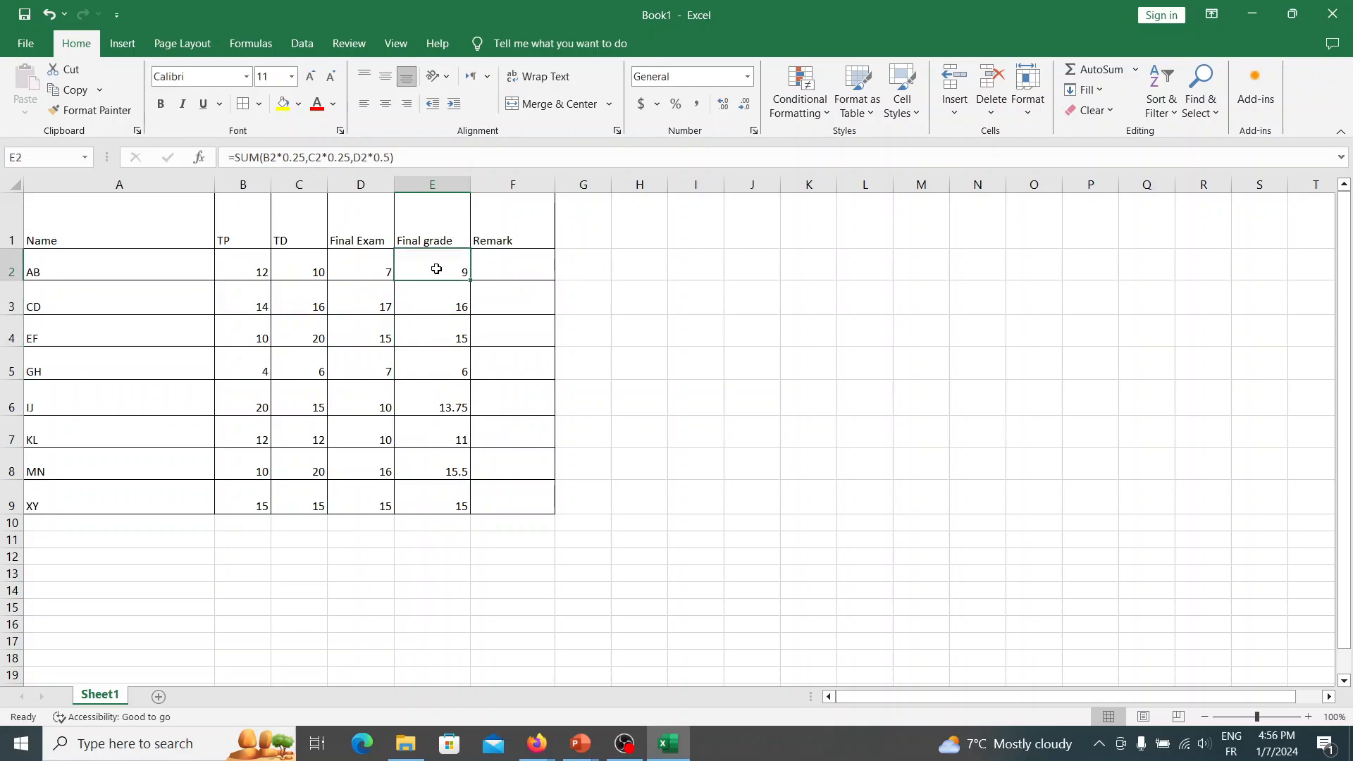
left_click(418, 156)
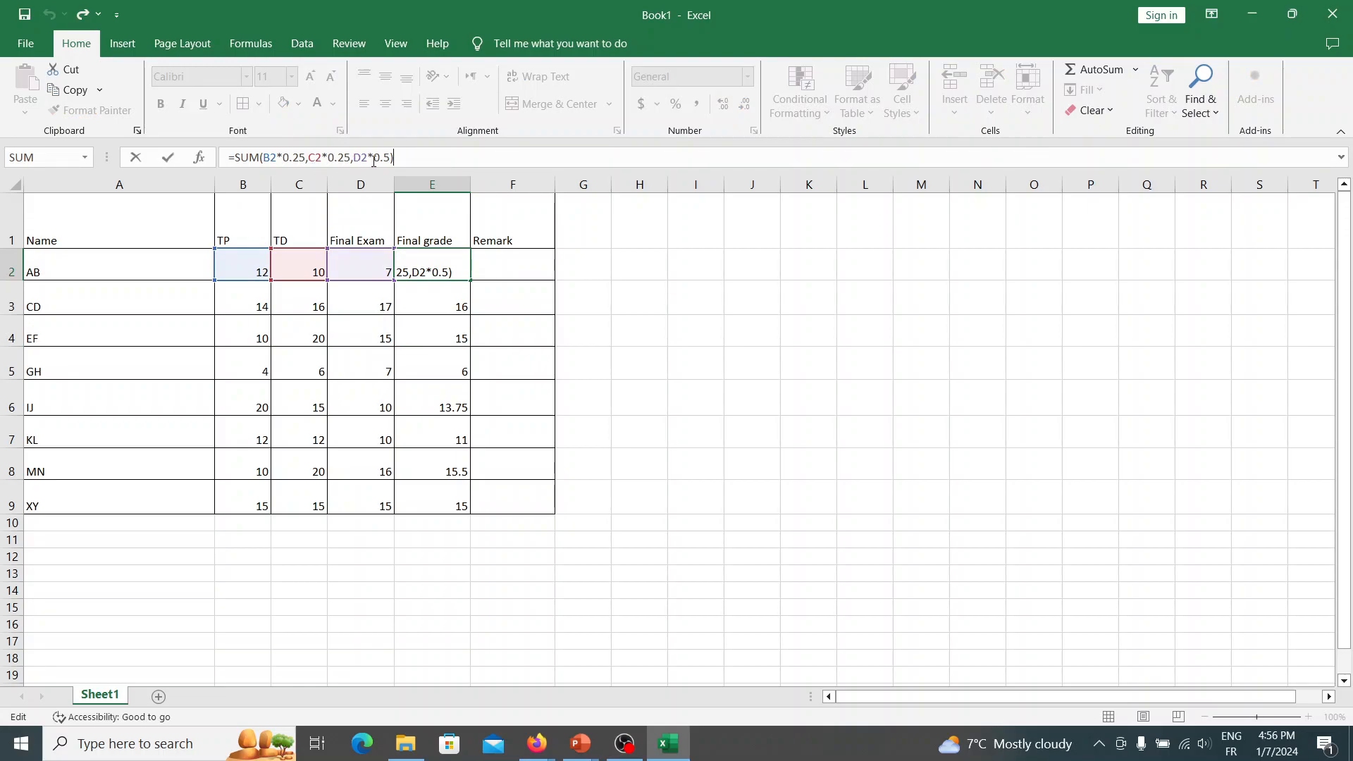
left_click(413, 306)
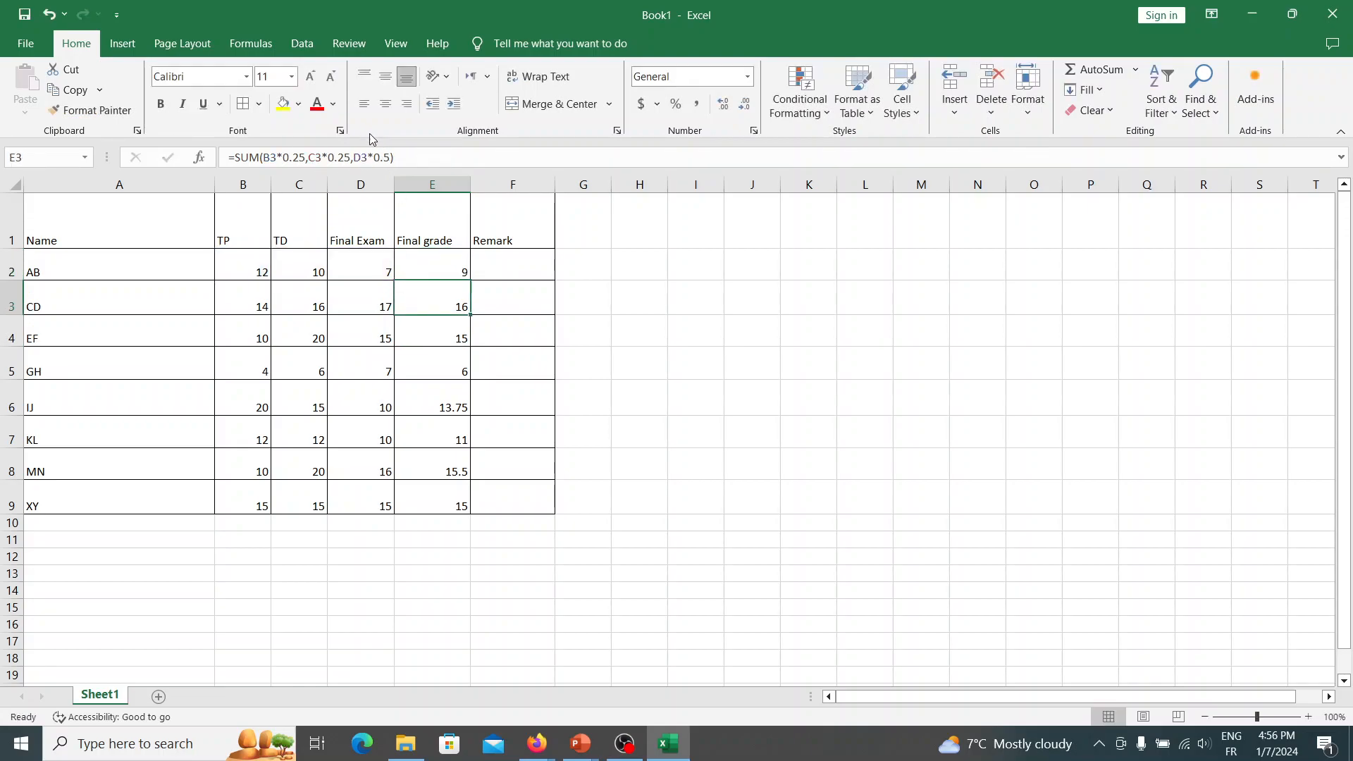
left_click(391, 151)
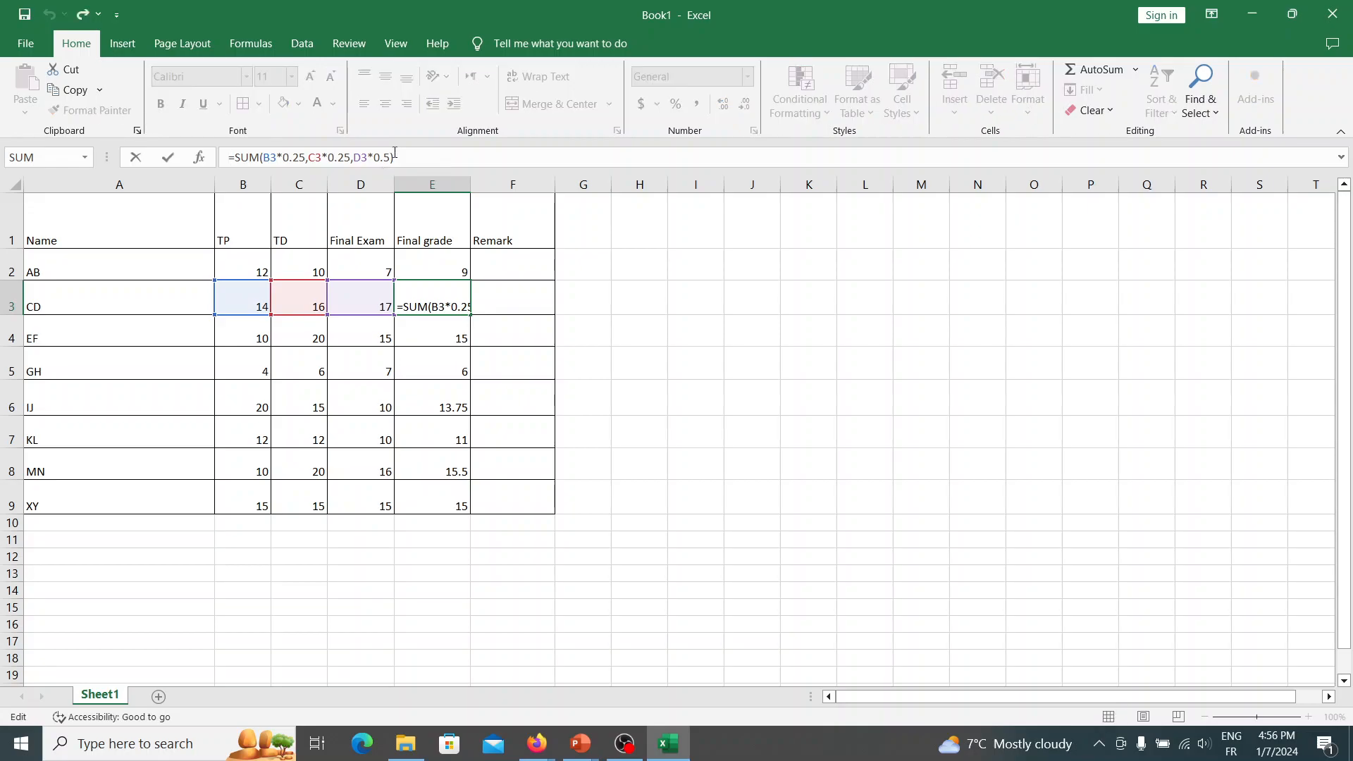
type("=")
left_click(442, 333)
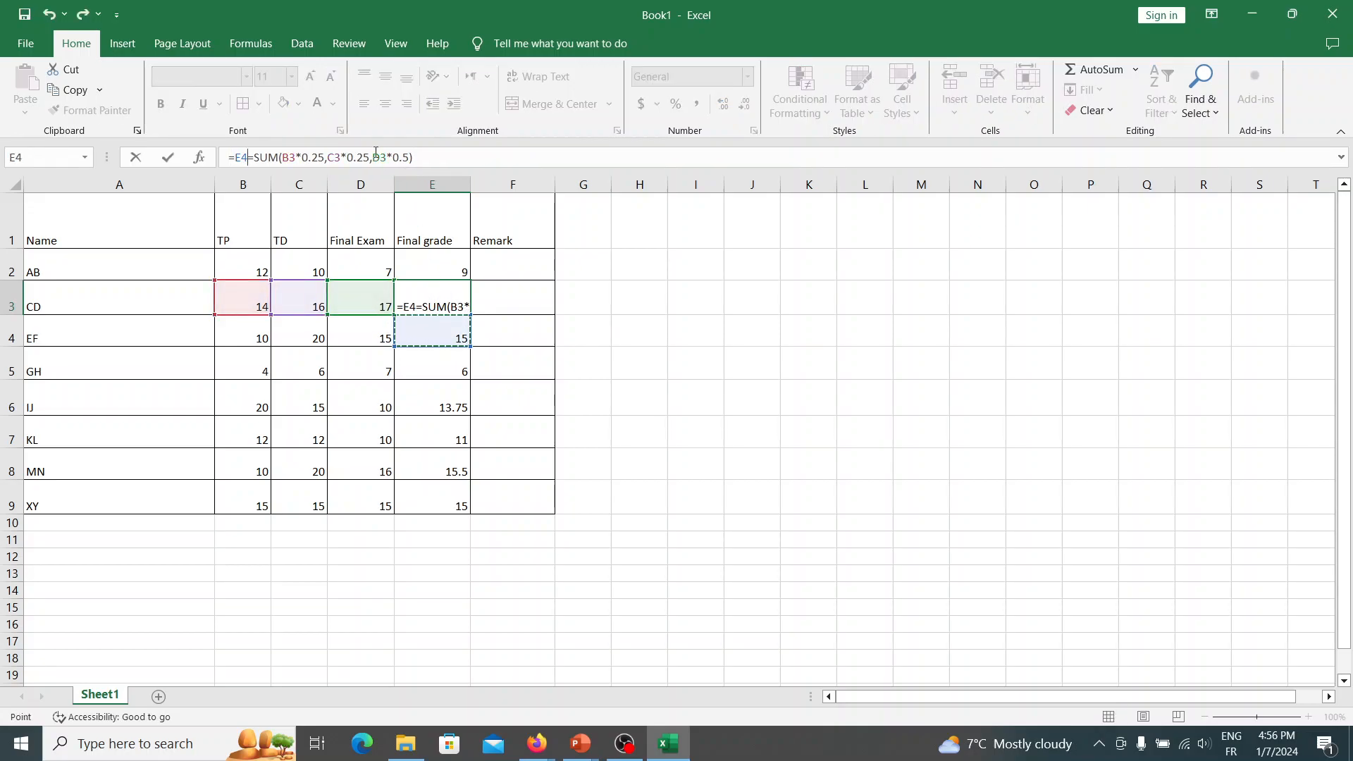
key("BackSpace")
key("BackSpace")
key("BackSpace")
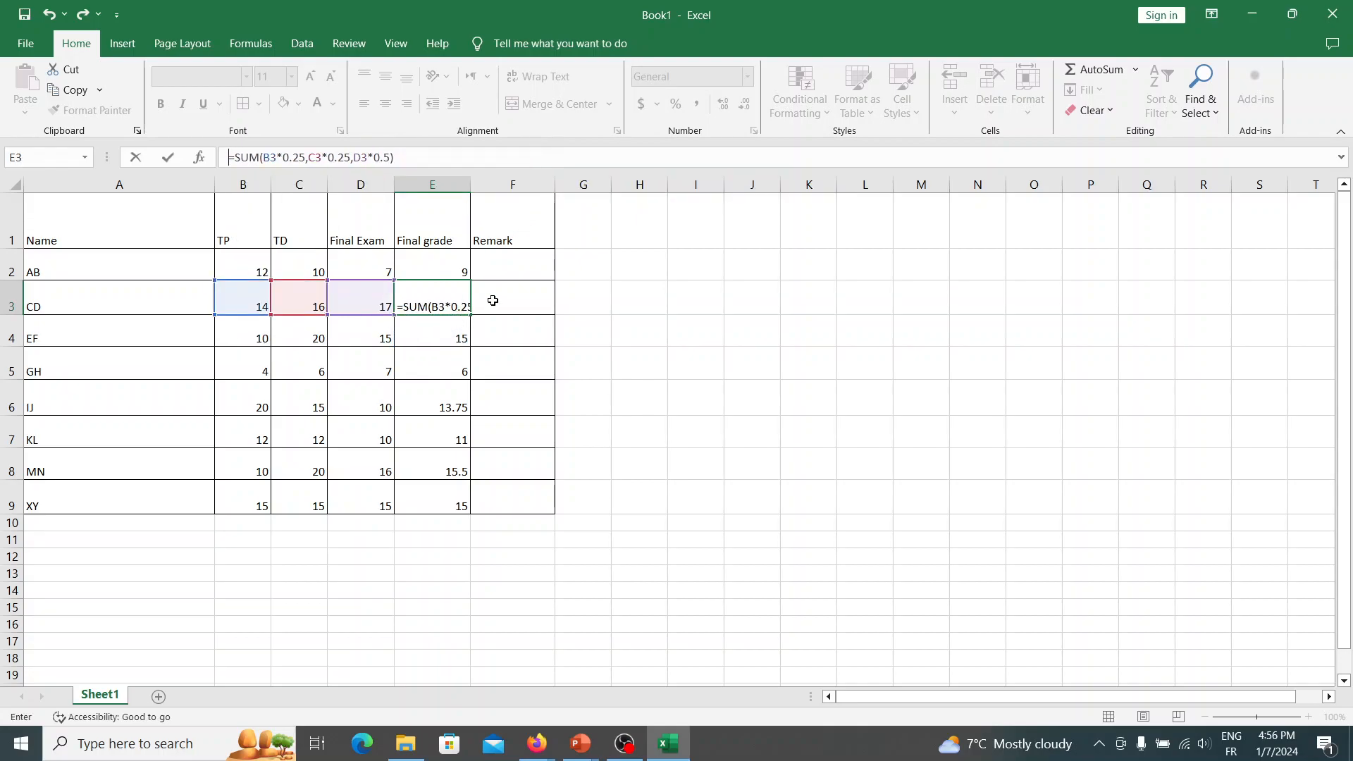
type("=")
left_click(498, 294)
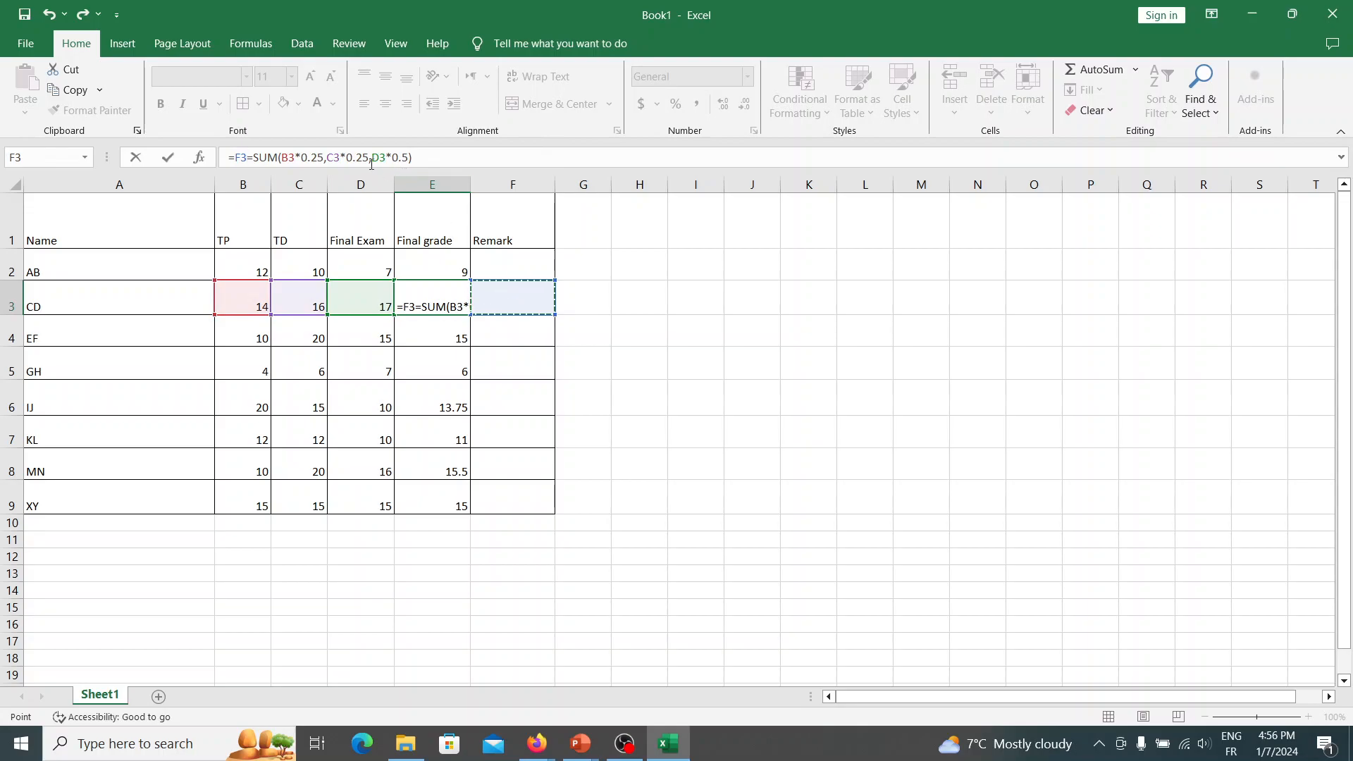
key("BackSpace")
key("BackSpace")
key("BackSpace")
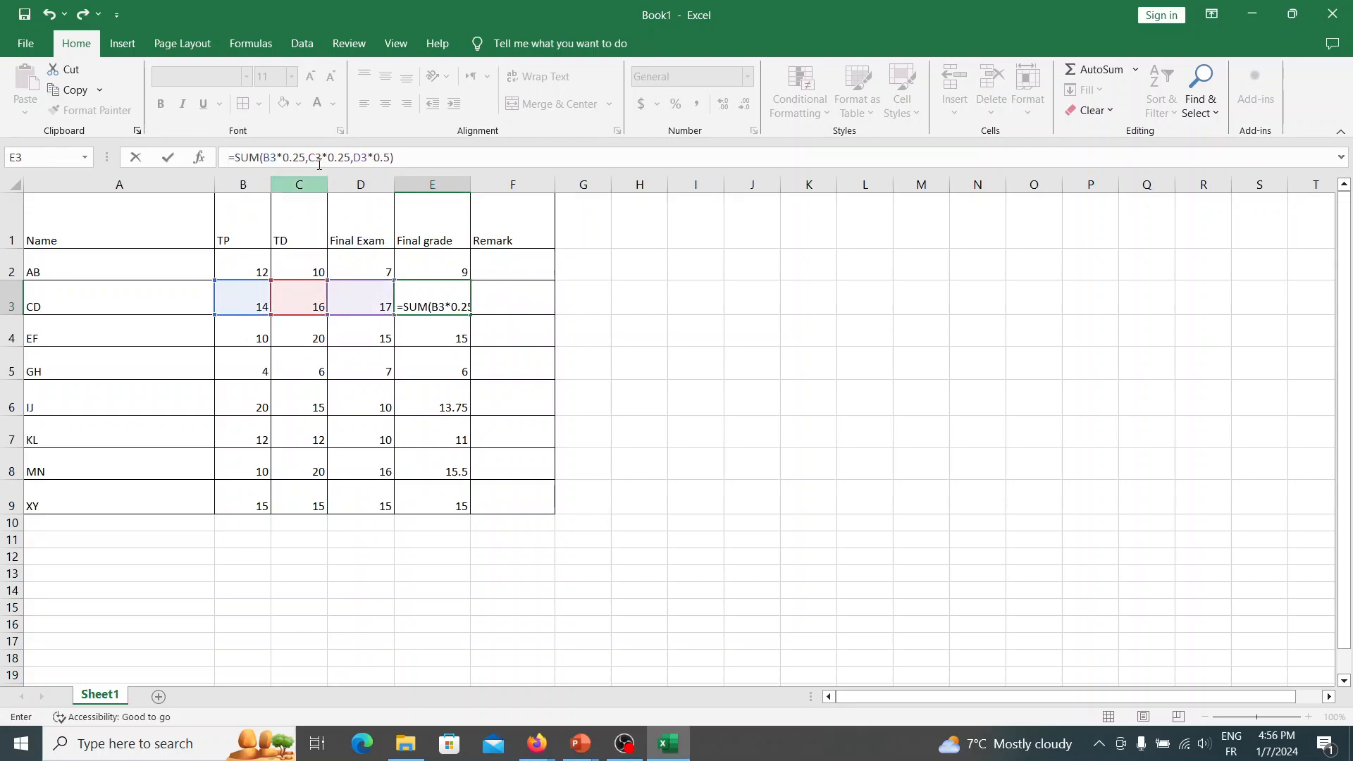
key("Return")
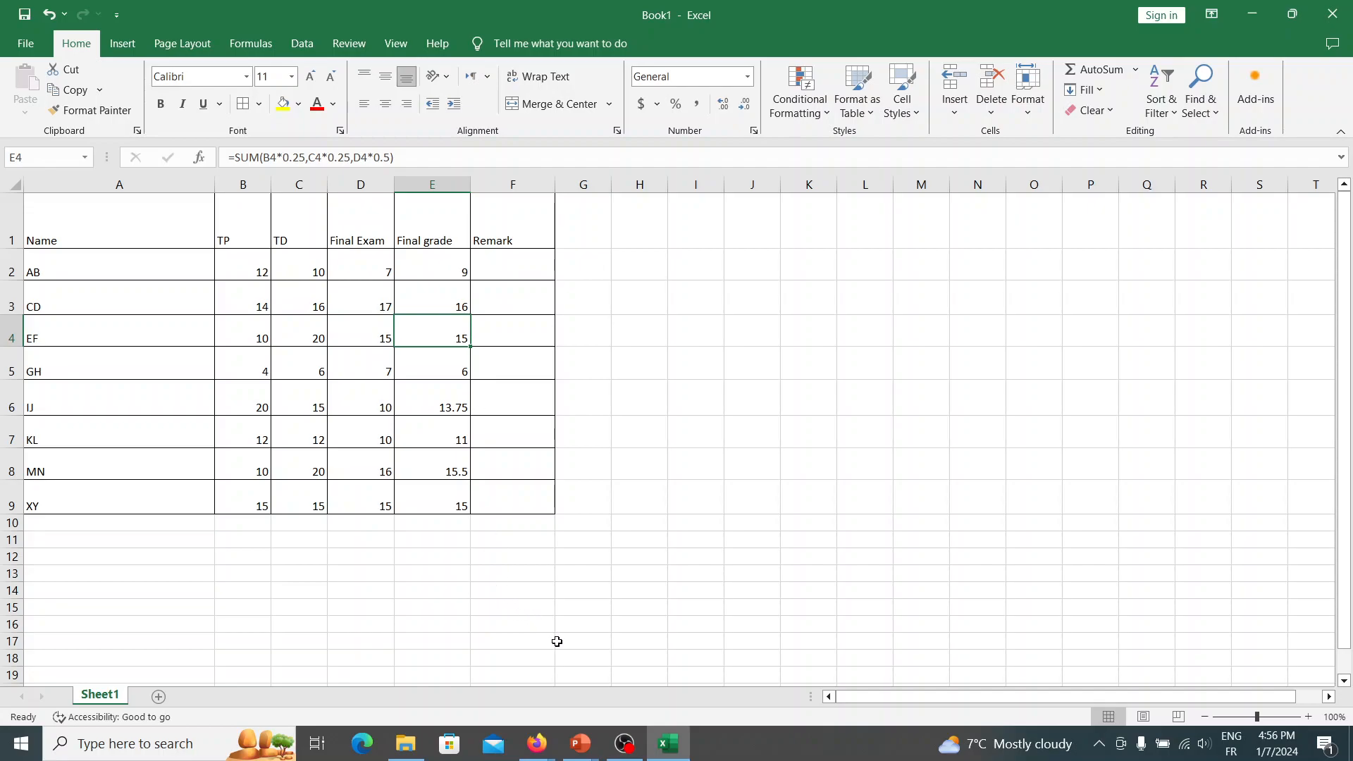
Switch to the Google Meet call in Firefox to check the participants, and return to the Excel workbook
mouse_move(537, 744)
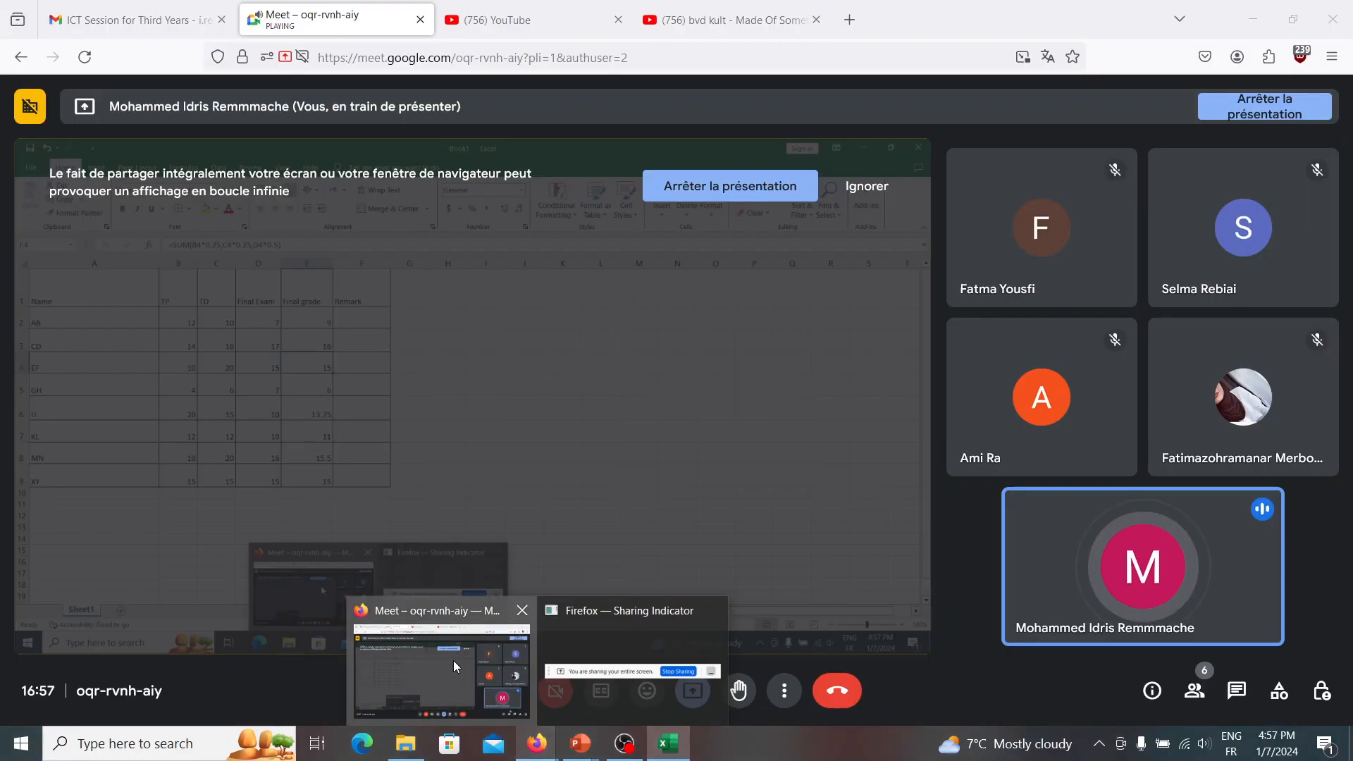
left_click(453, 663)
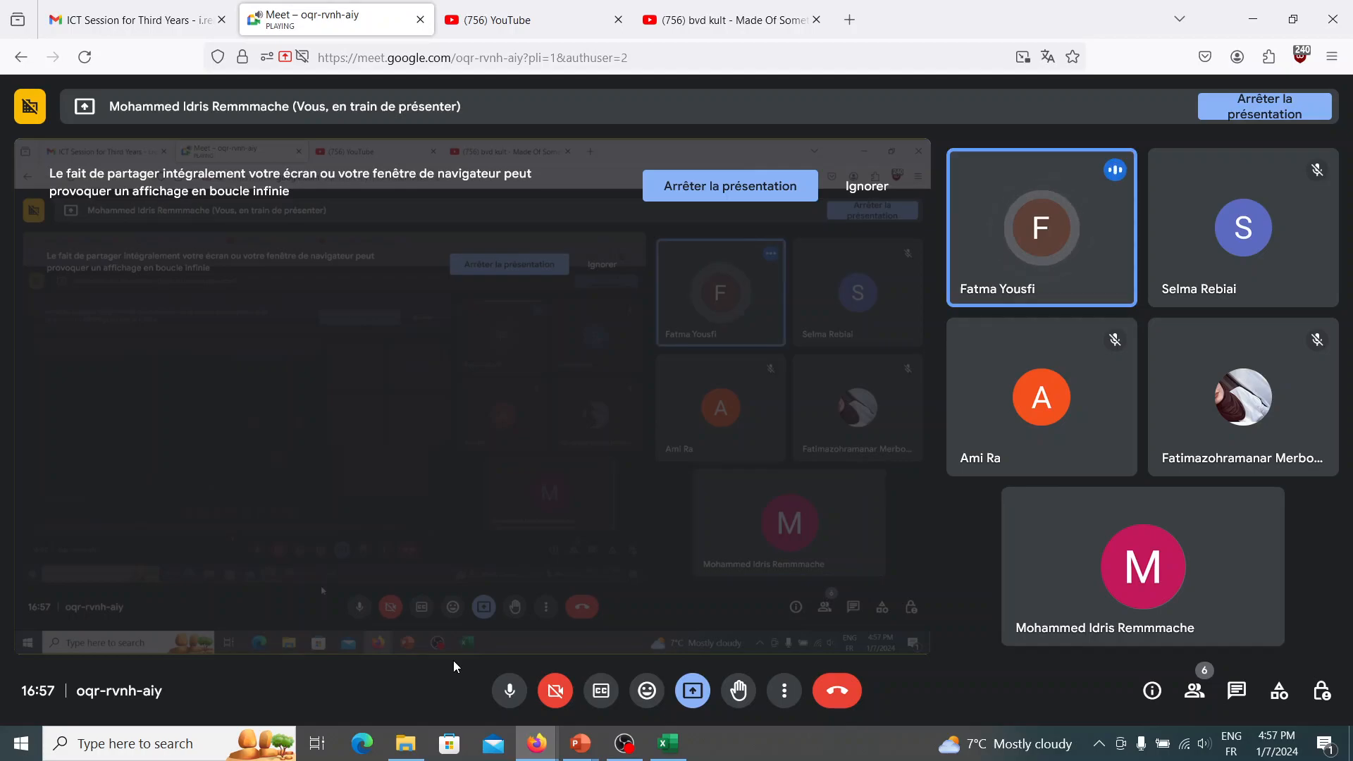
left_click(673, 748)
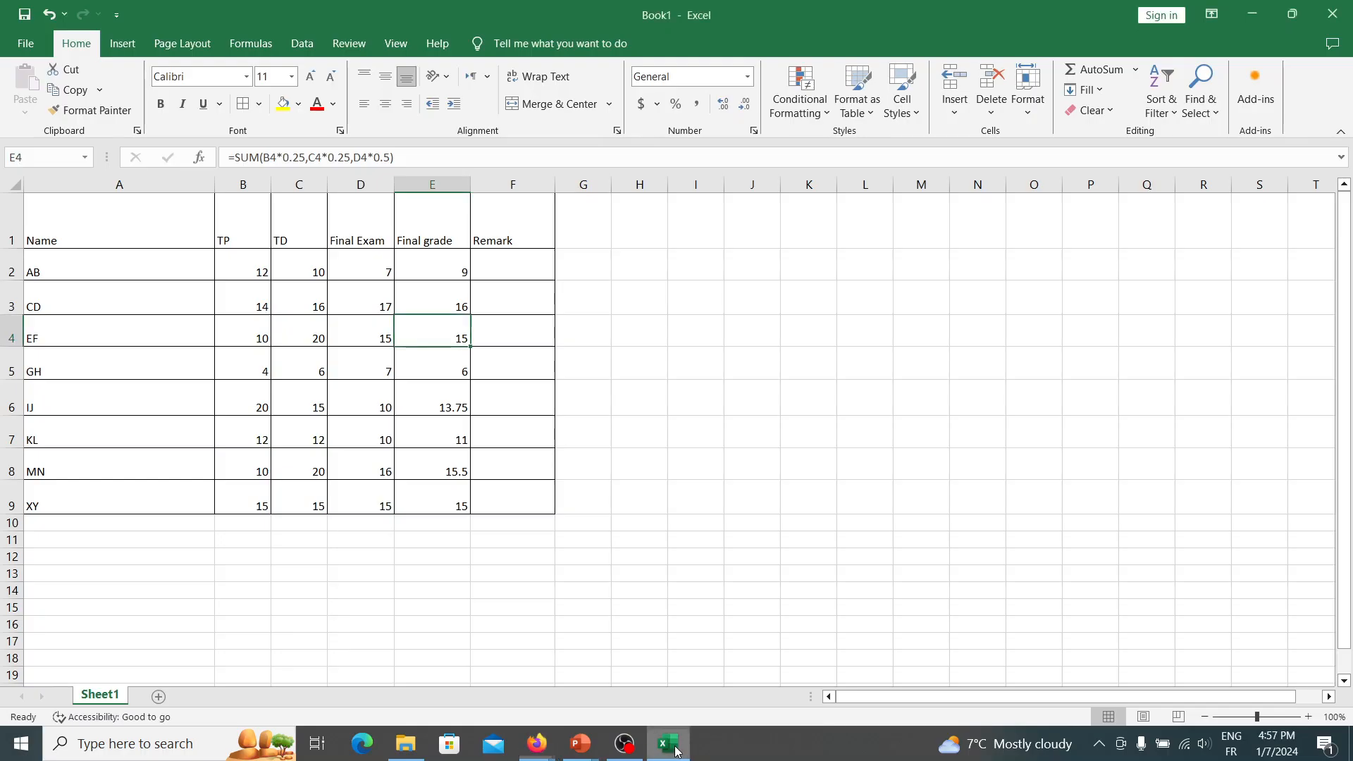
Select Remark cell F2, and switch to the PowerPoint slide show to view the Functions slides on the Note column
left_click(506, 246)
left_click(517, 265)
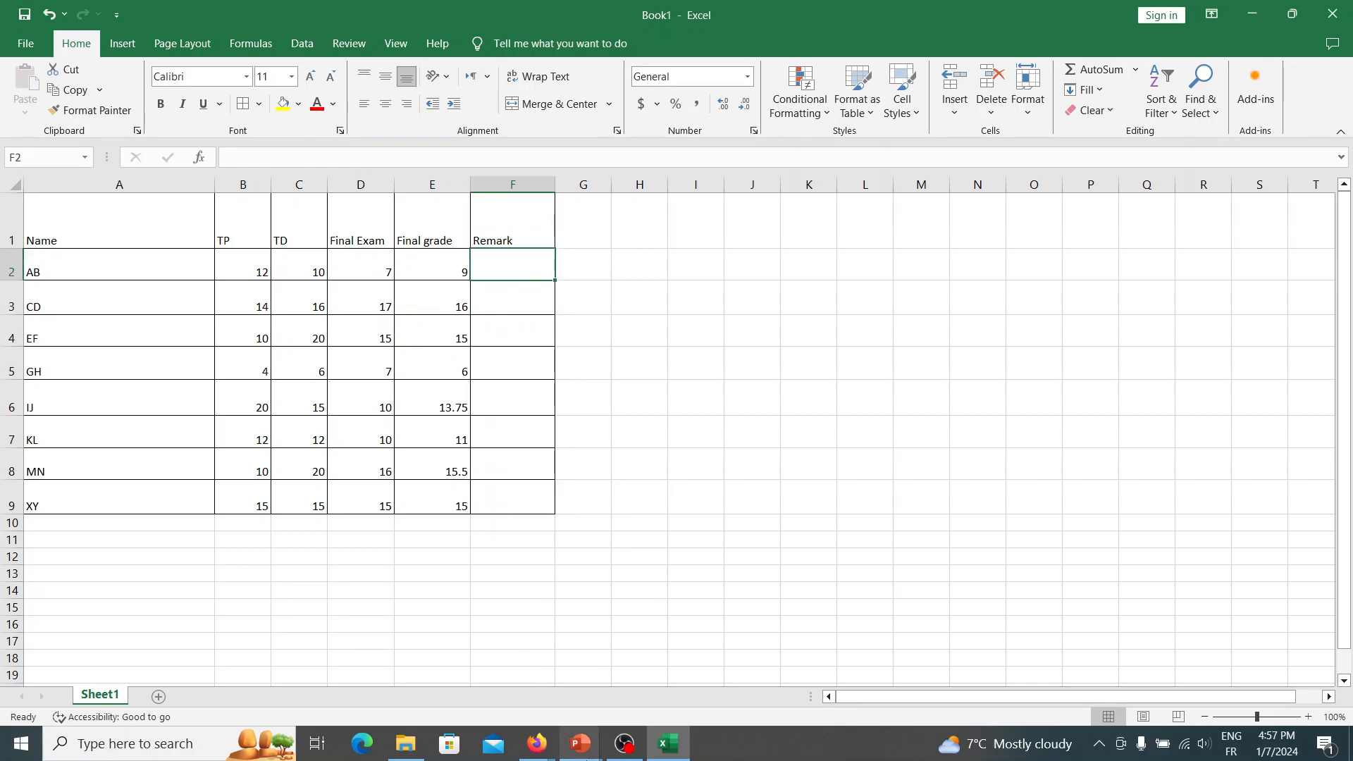
left_click(580, 744)
left_click(664, 652)
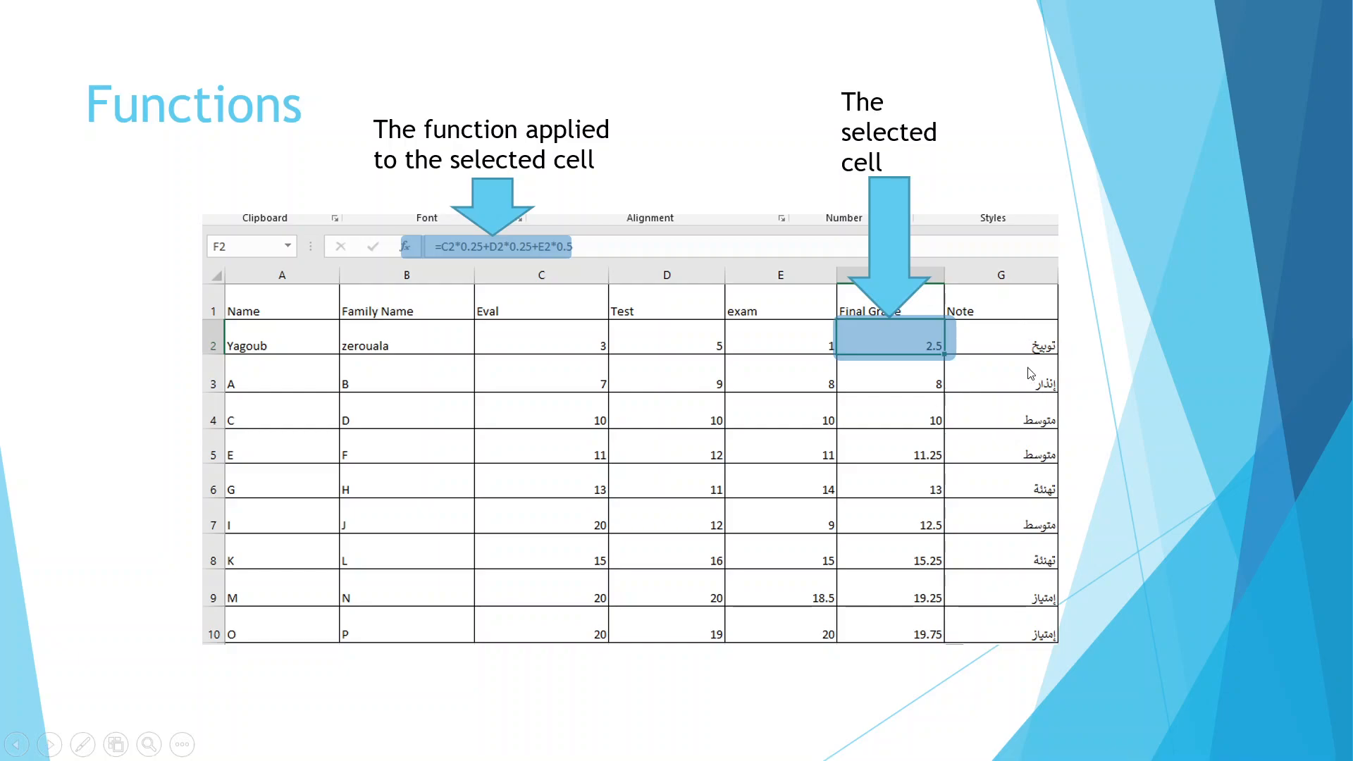
key("Right")
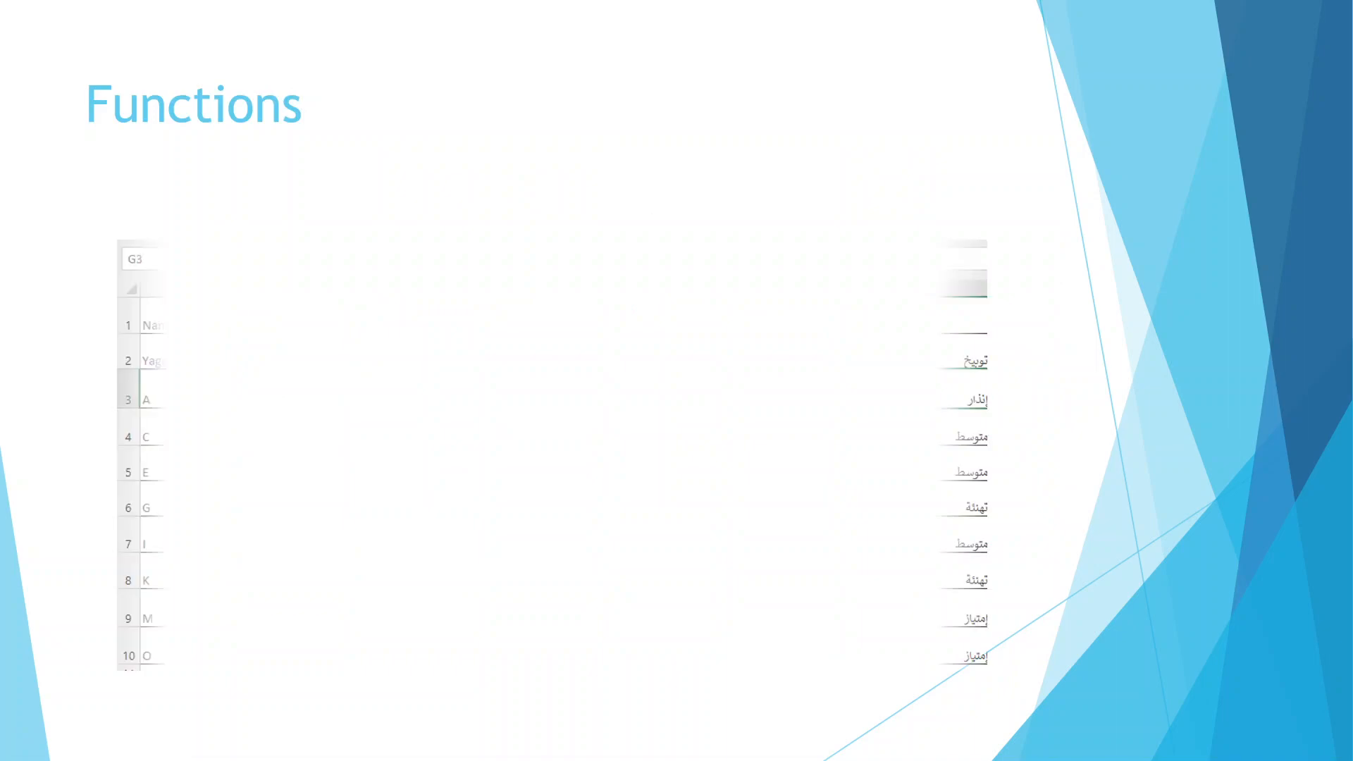
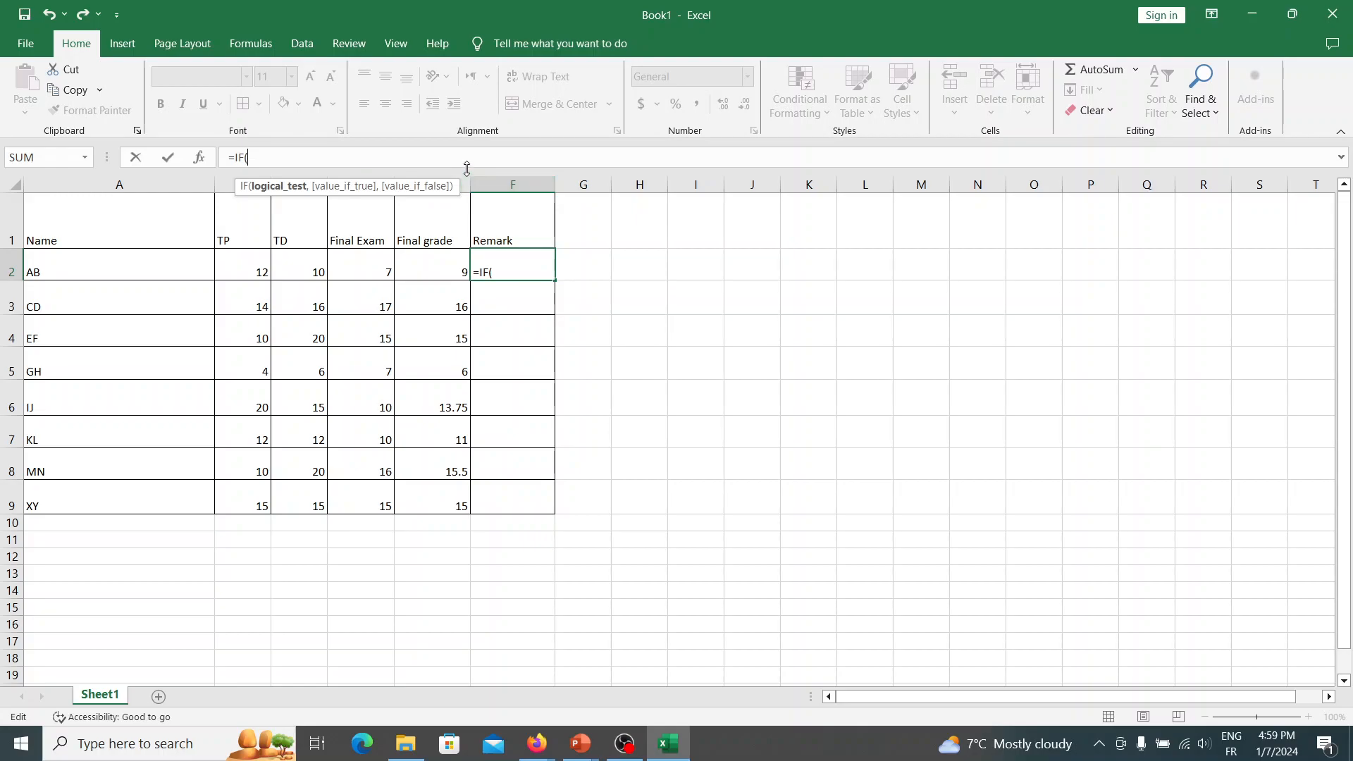
Complete the IF formula for AB's remark in cell F2 as =IF(e2>=10,pass,fail)
type("e2")
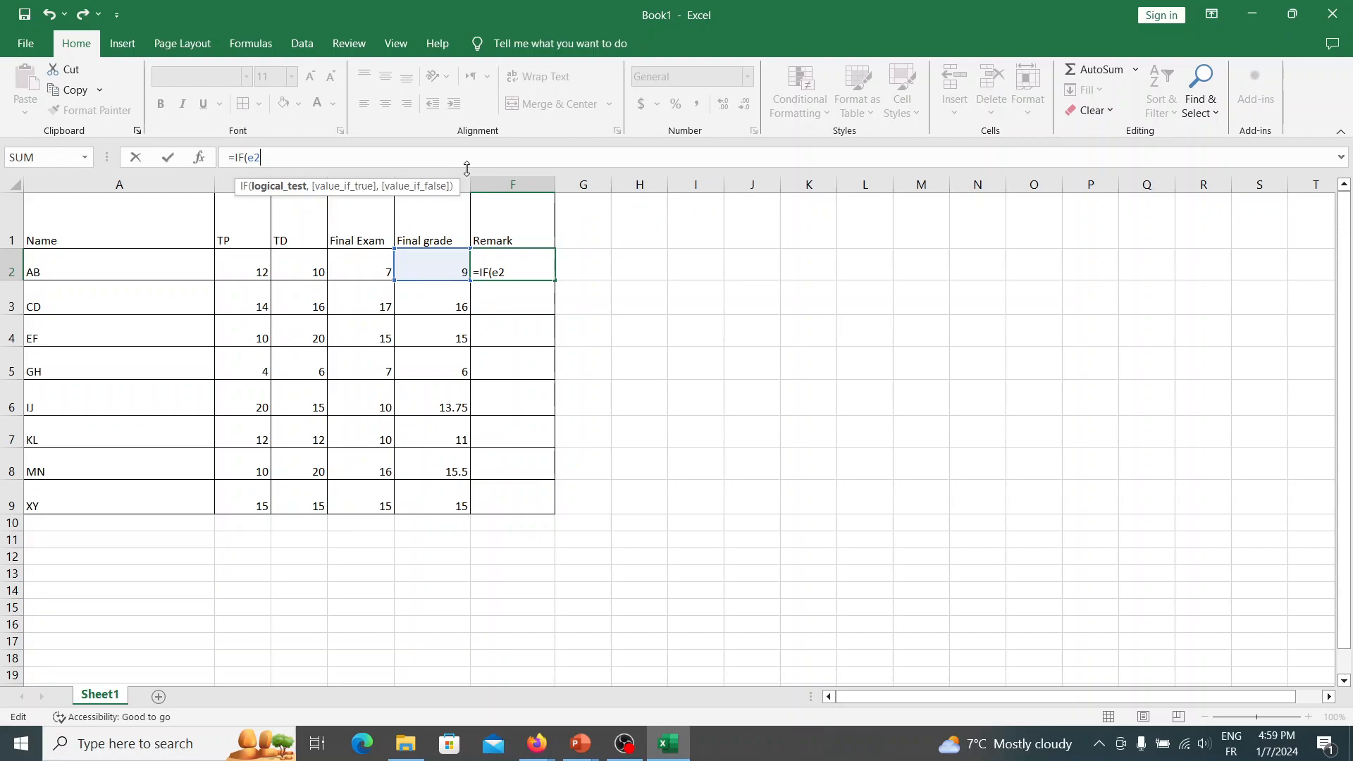
type("<")
key("BackSpace")
type(">=10,")
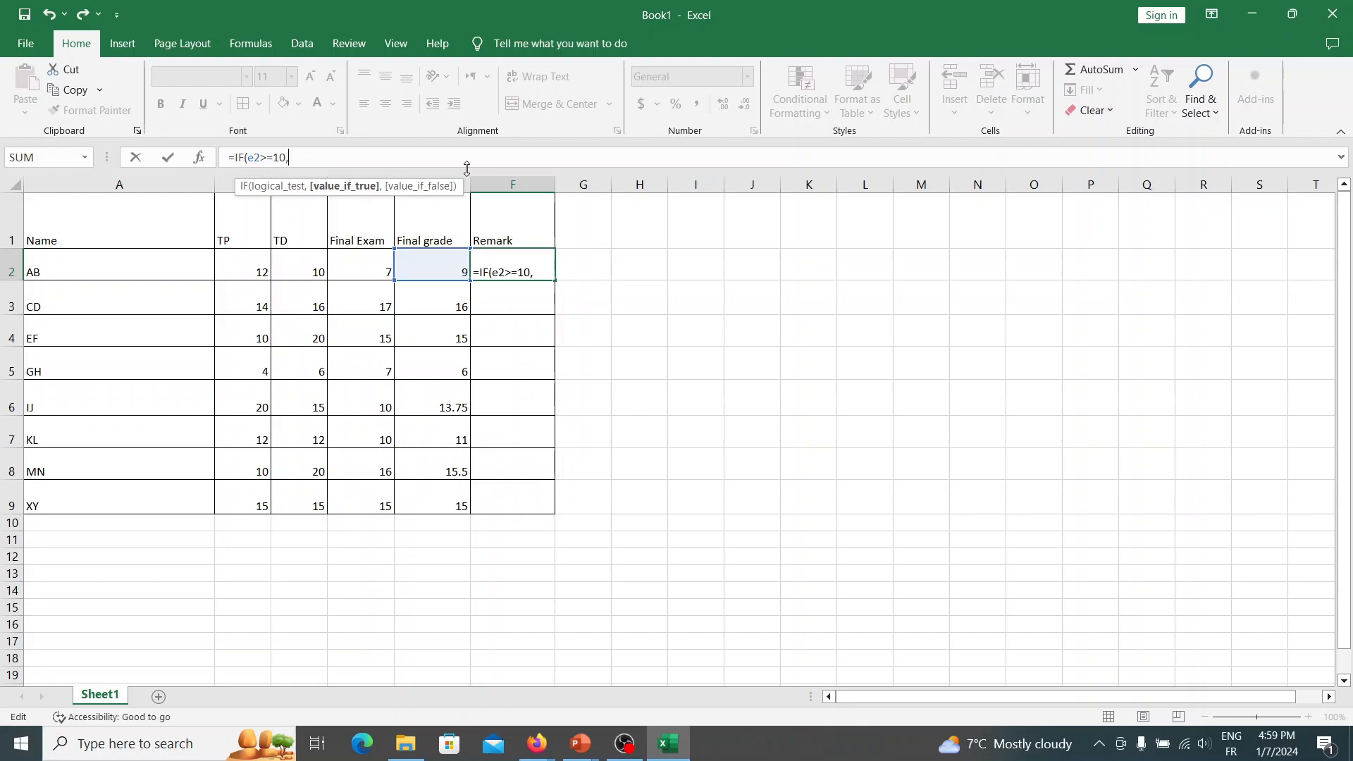
type("pass;")
key("BackSpace")
type(",")
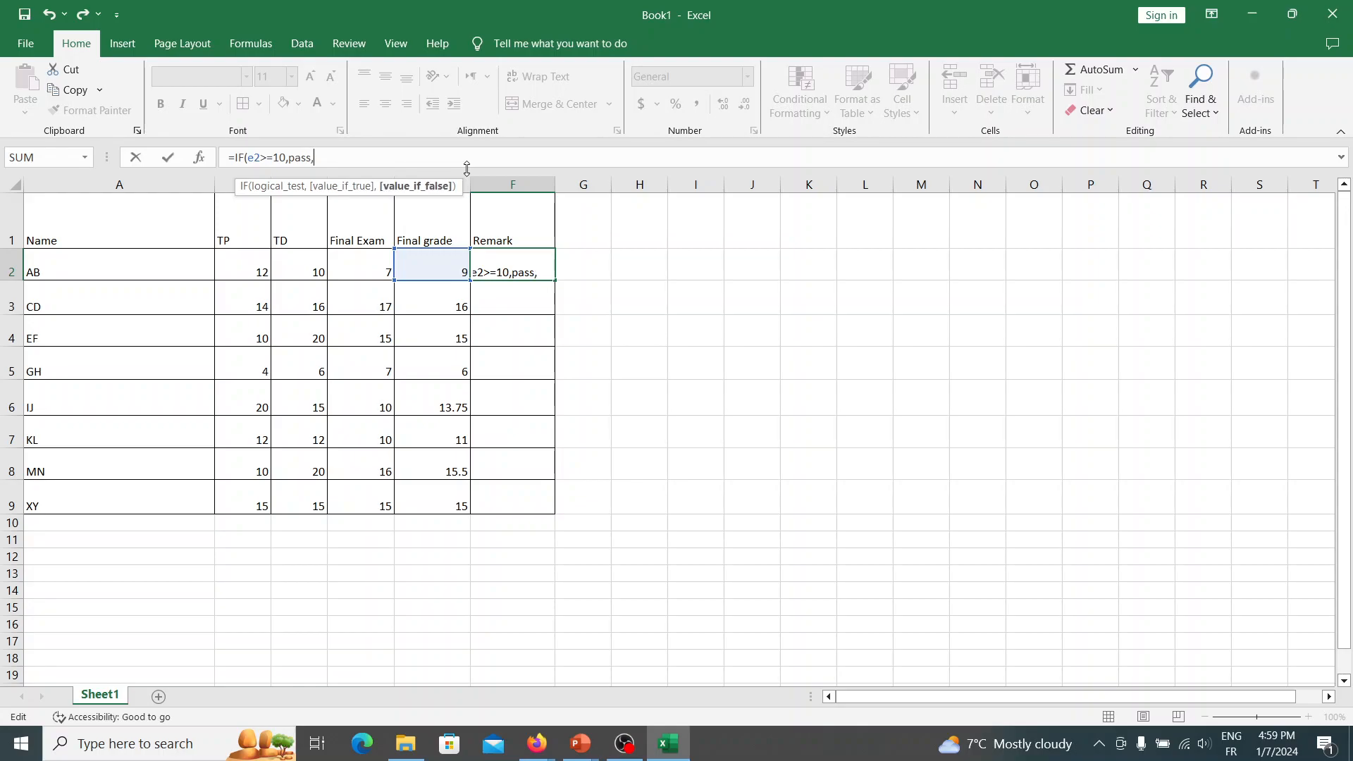
type("fail)")
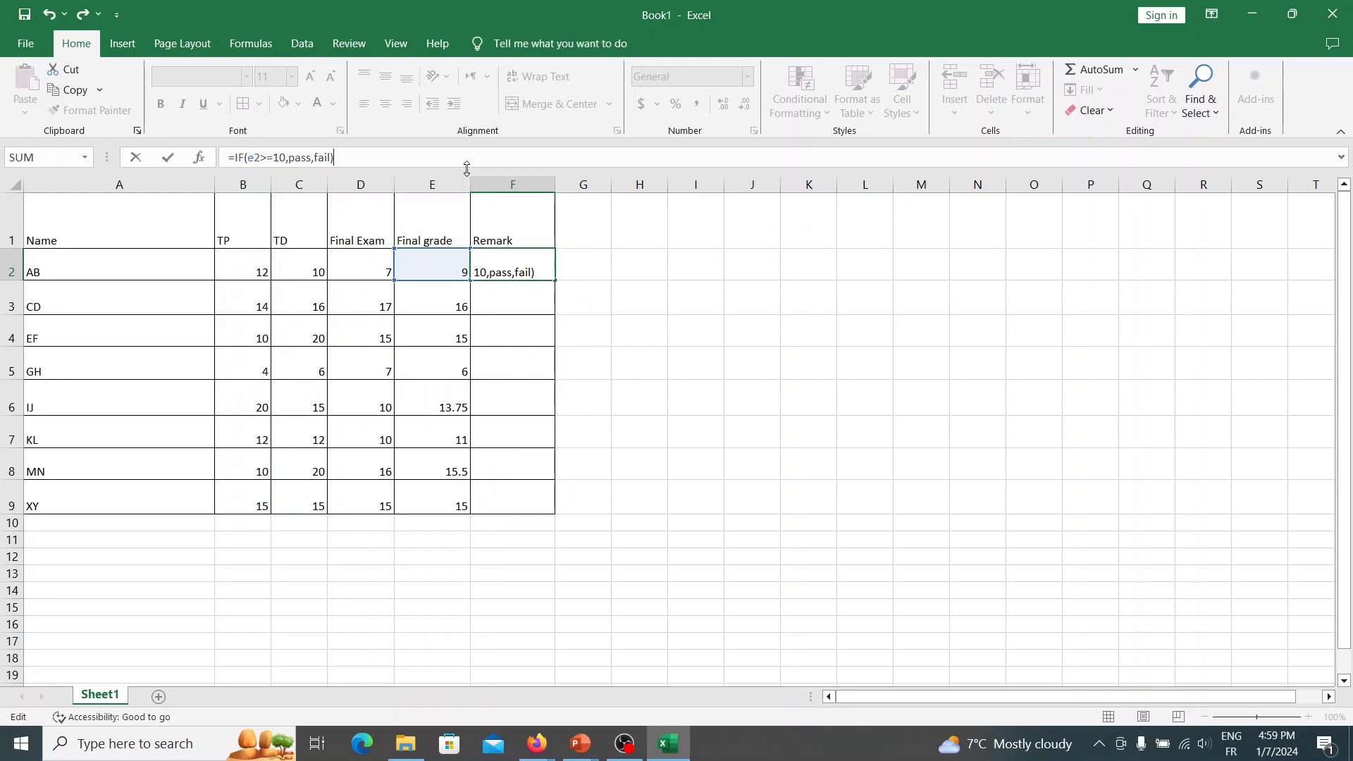
key("Return")
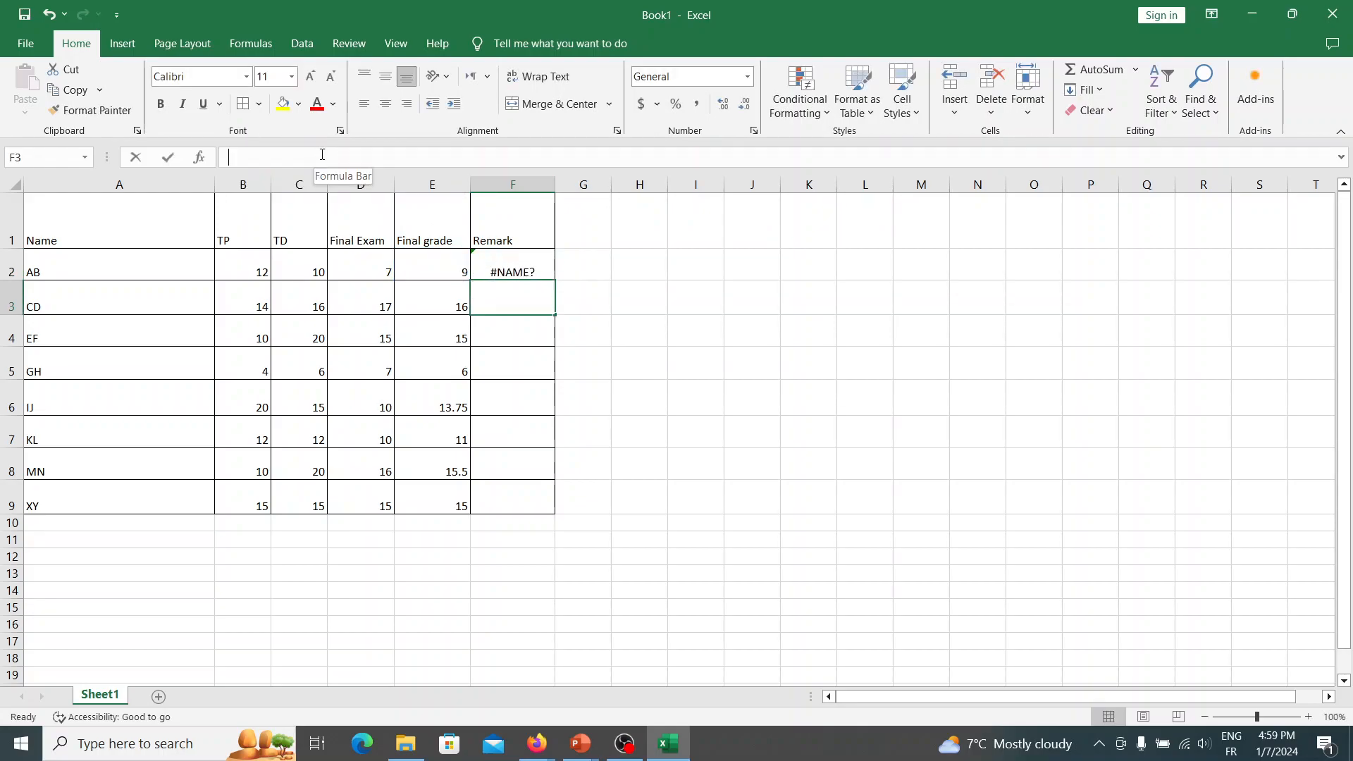
Correct the remark formula in F2 by enclosing both results in quotation marks: =IF(E2>=10,"pass","fail")
left_click(541, 273)
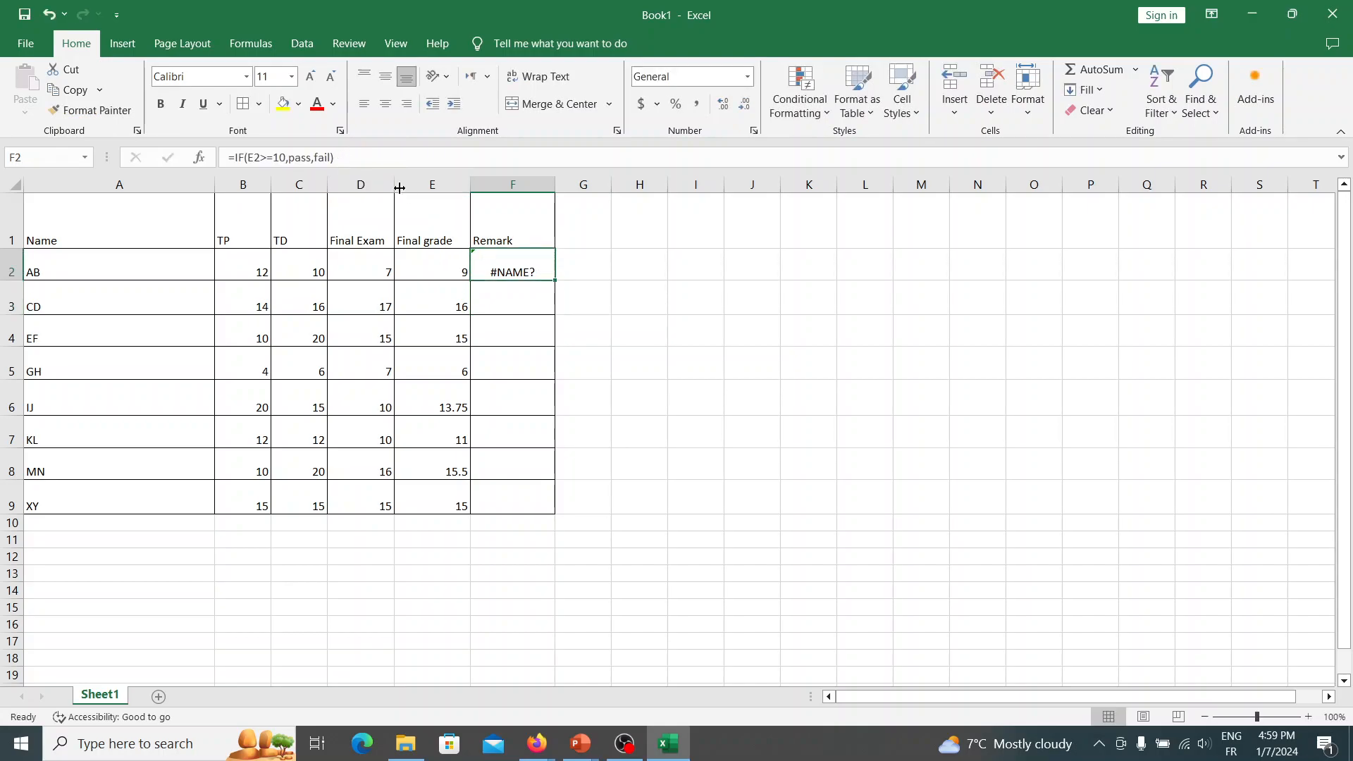
left_click(364, 157)
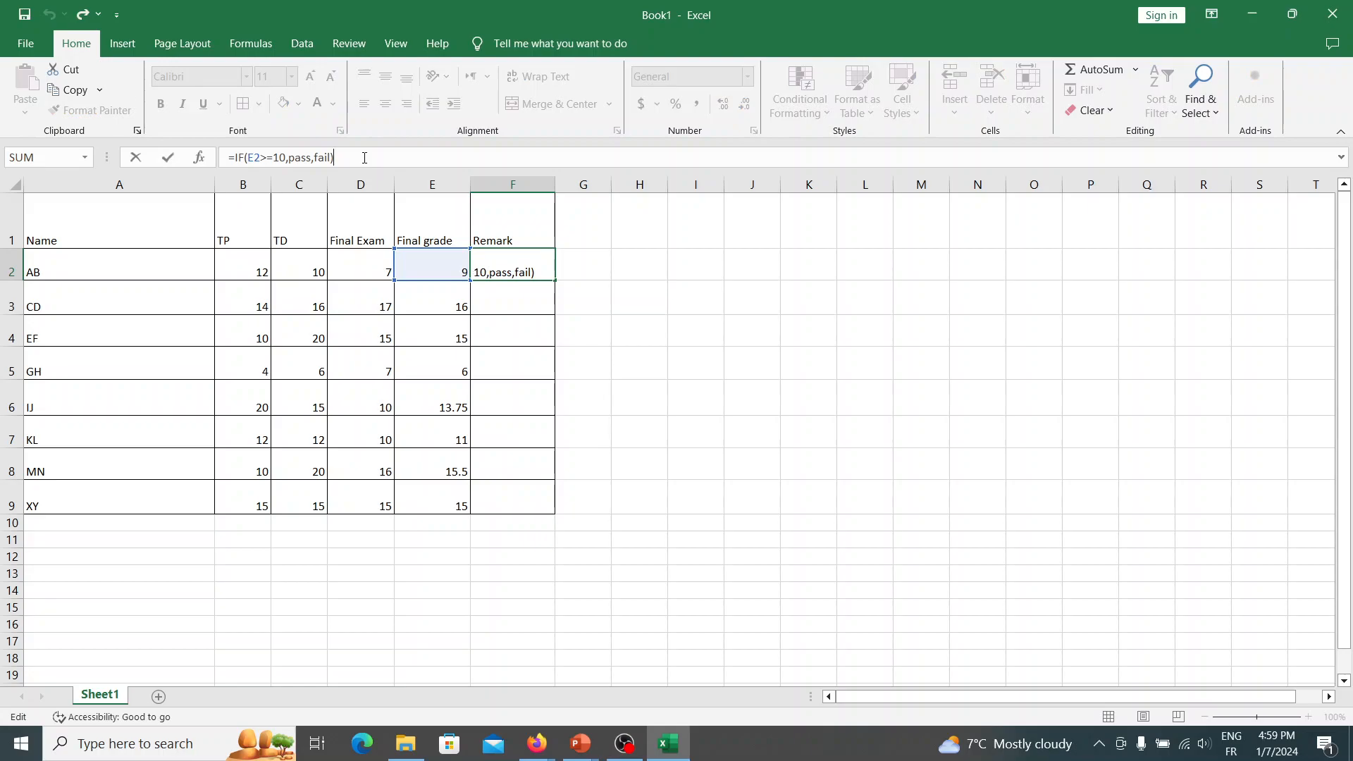
left_click(292, 156)
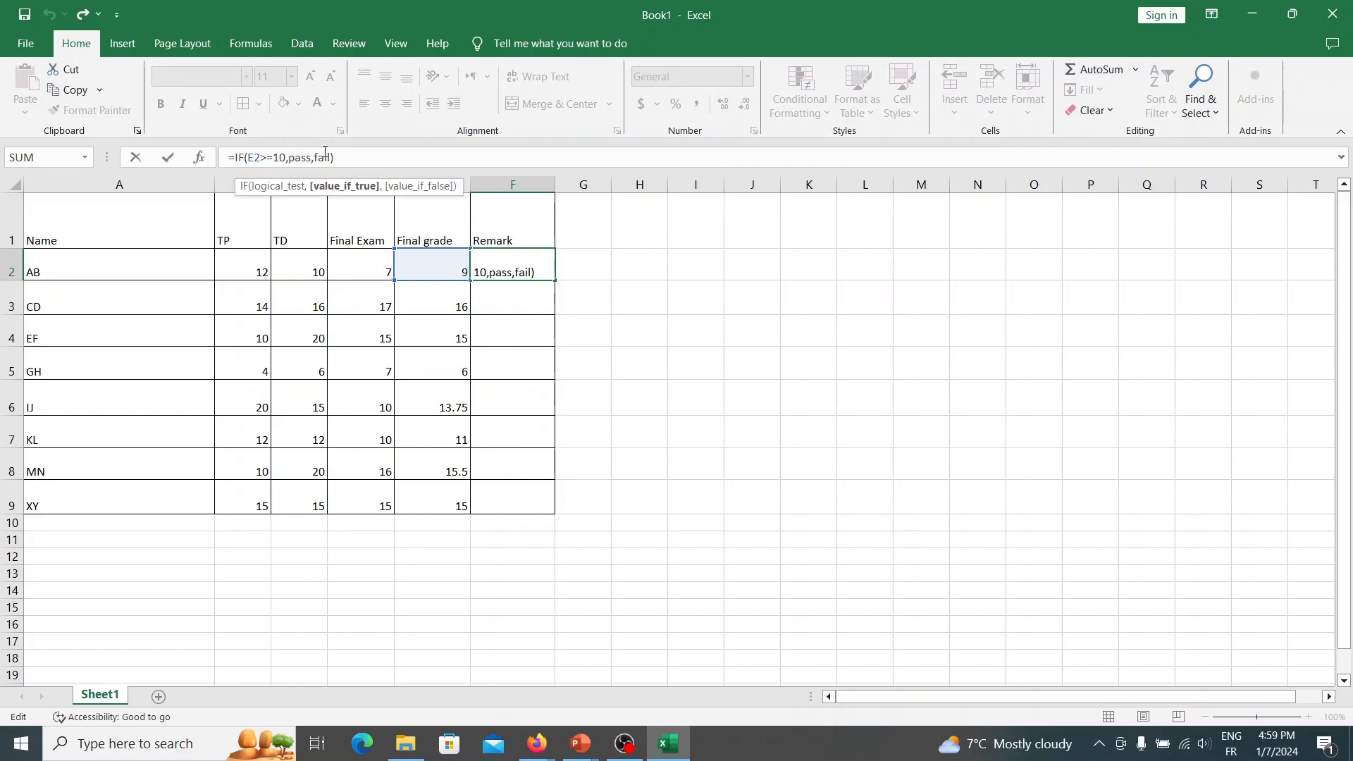
type("\",")
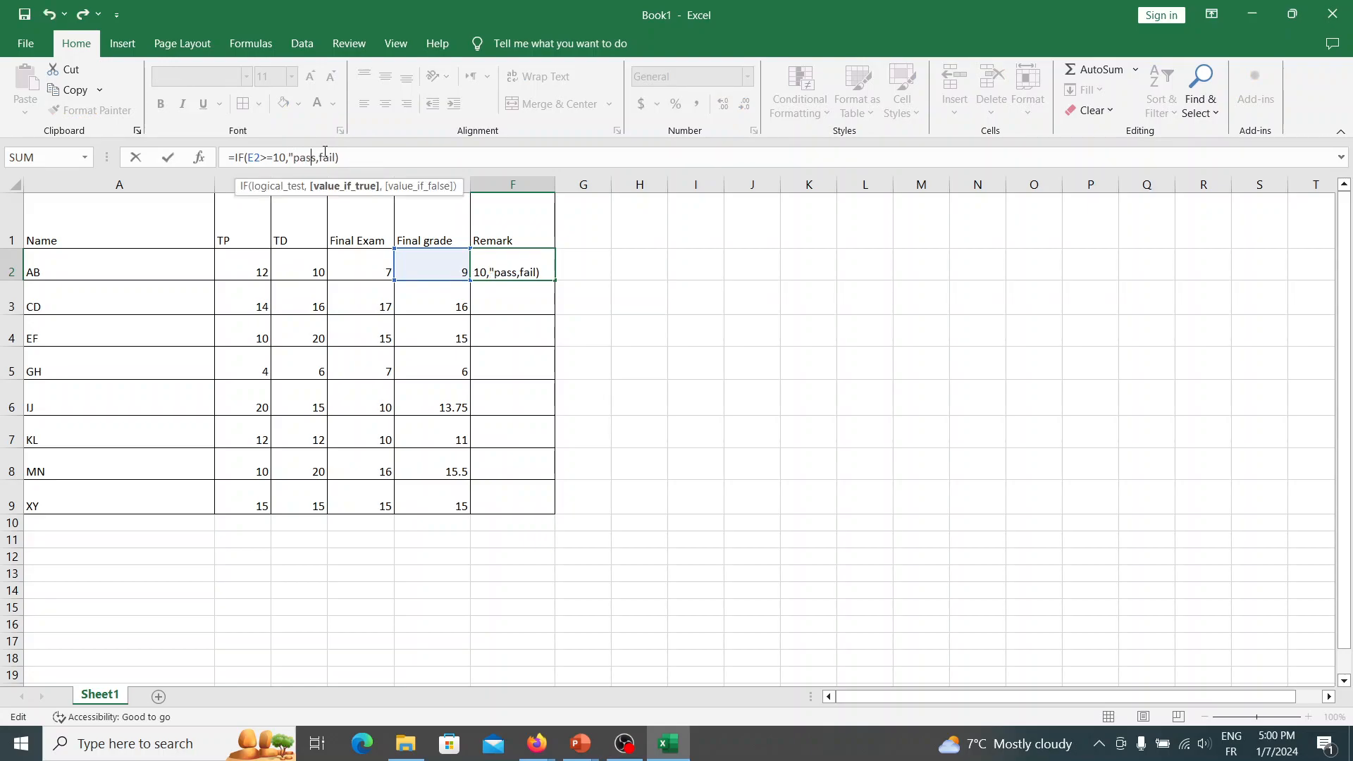
type("\"")
key("Right")
type("\"")
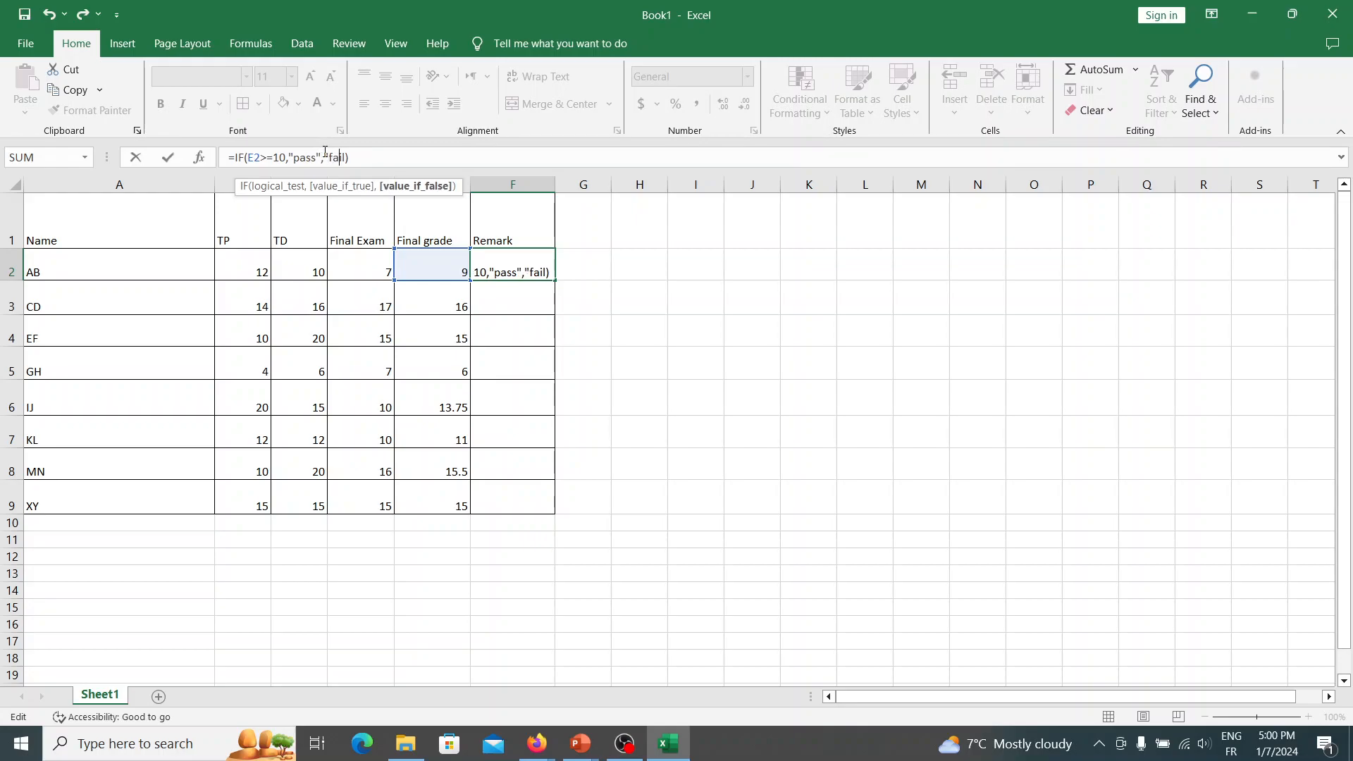
key("Right")
type("\"")
key("Return")
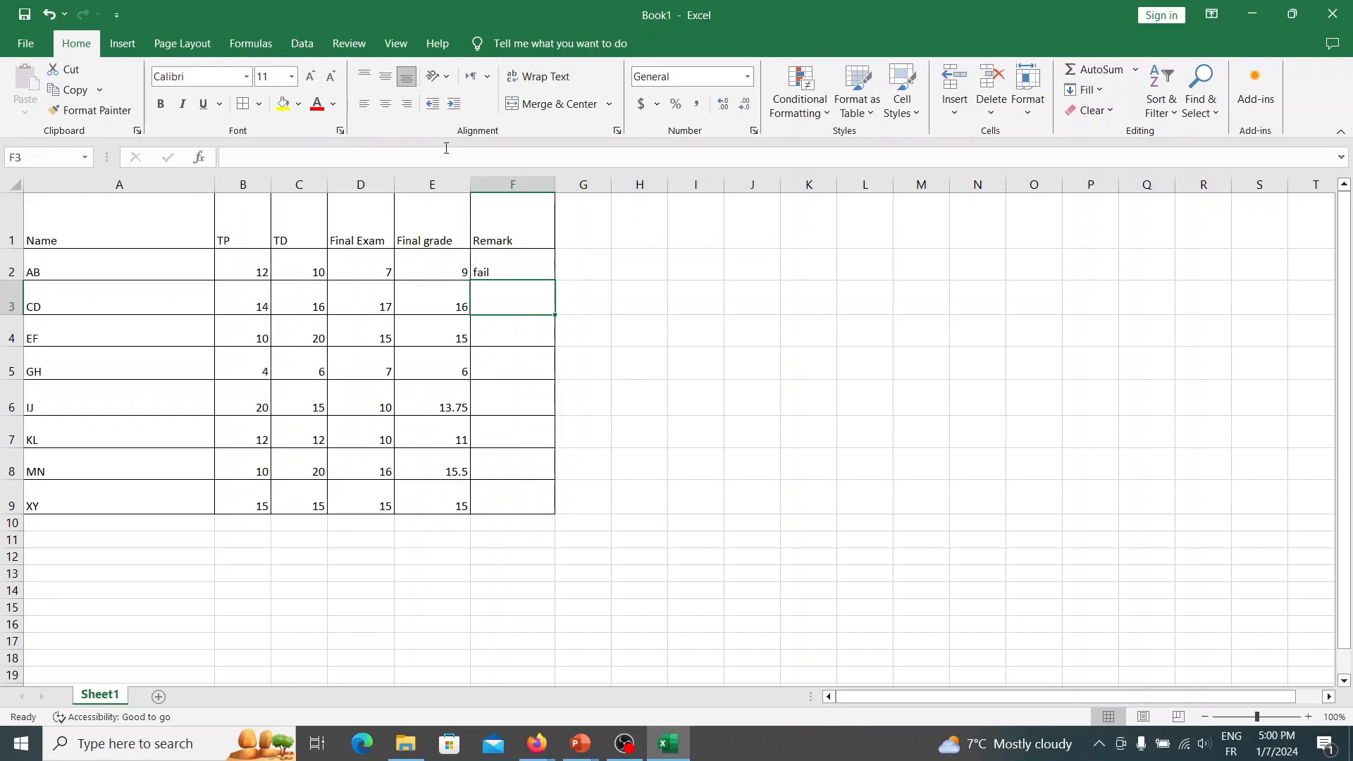
Fill the pass/fail remark formula from F2 down through F9 for all remaining students
left_click(502, 272)
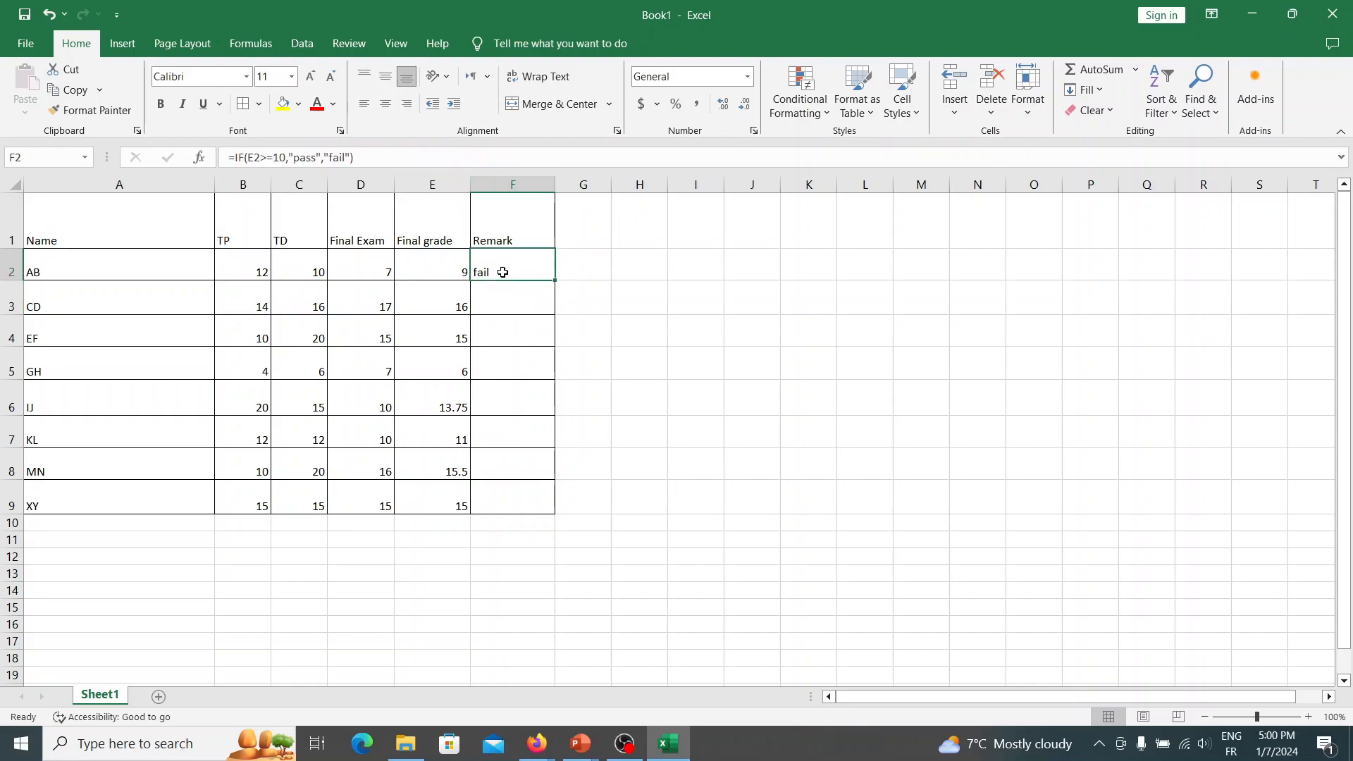
left_click(445, 266)
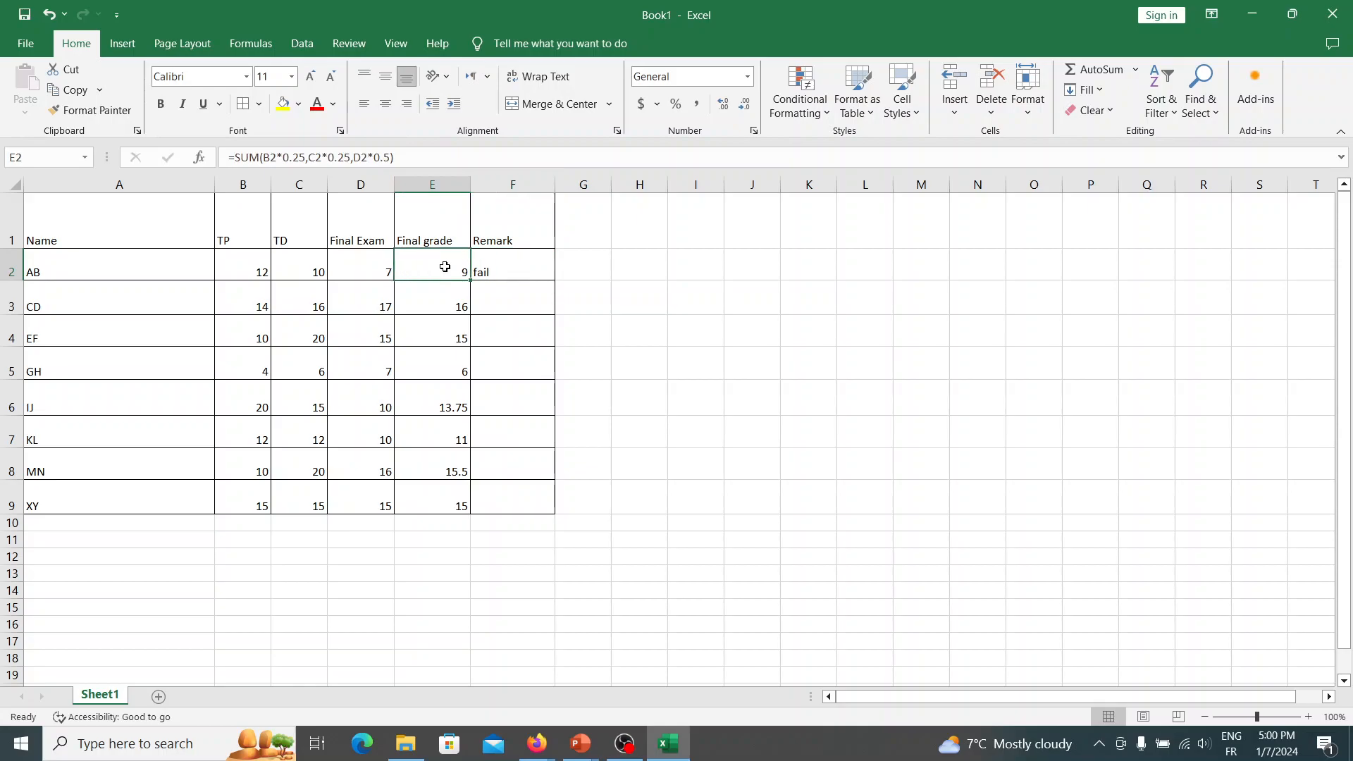
left_click(499, 263)
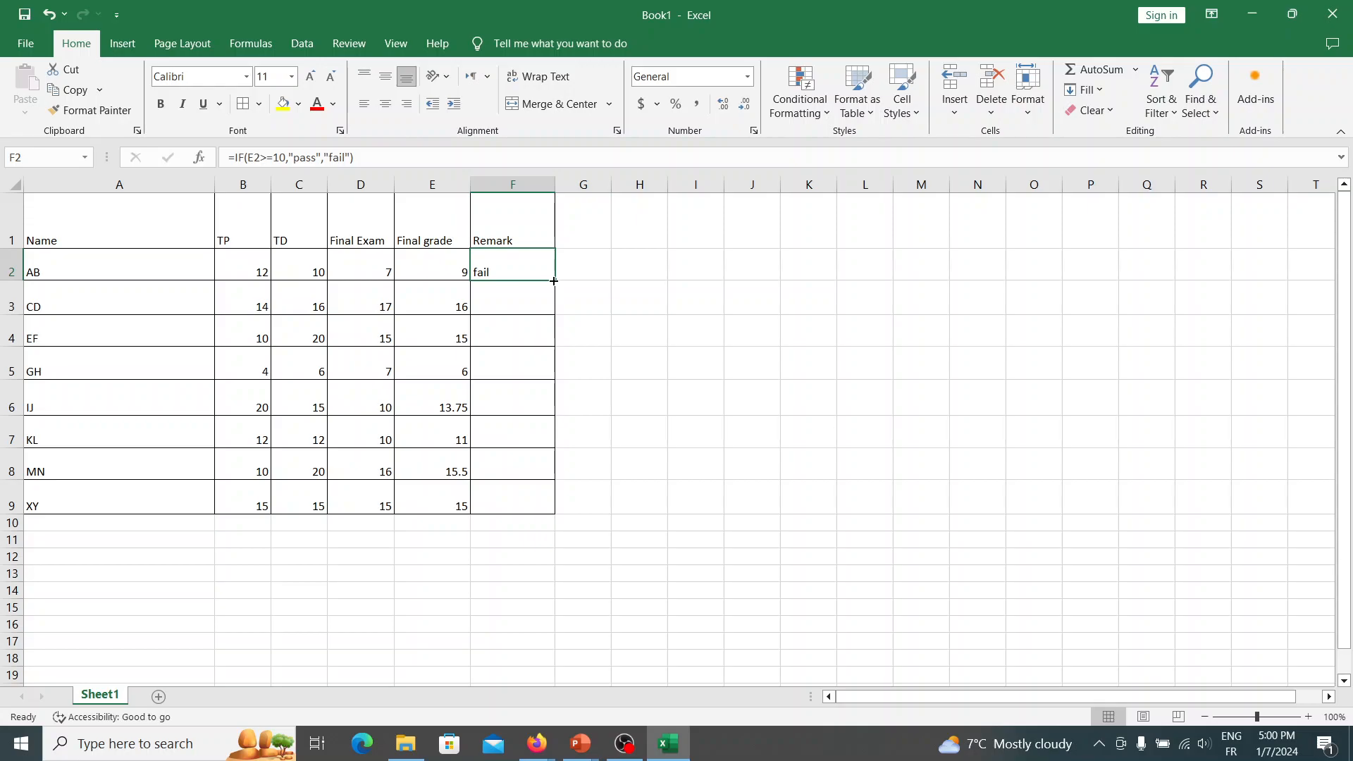
left_click_drag(555, 280, 533, 507)
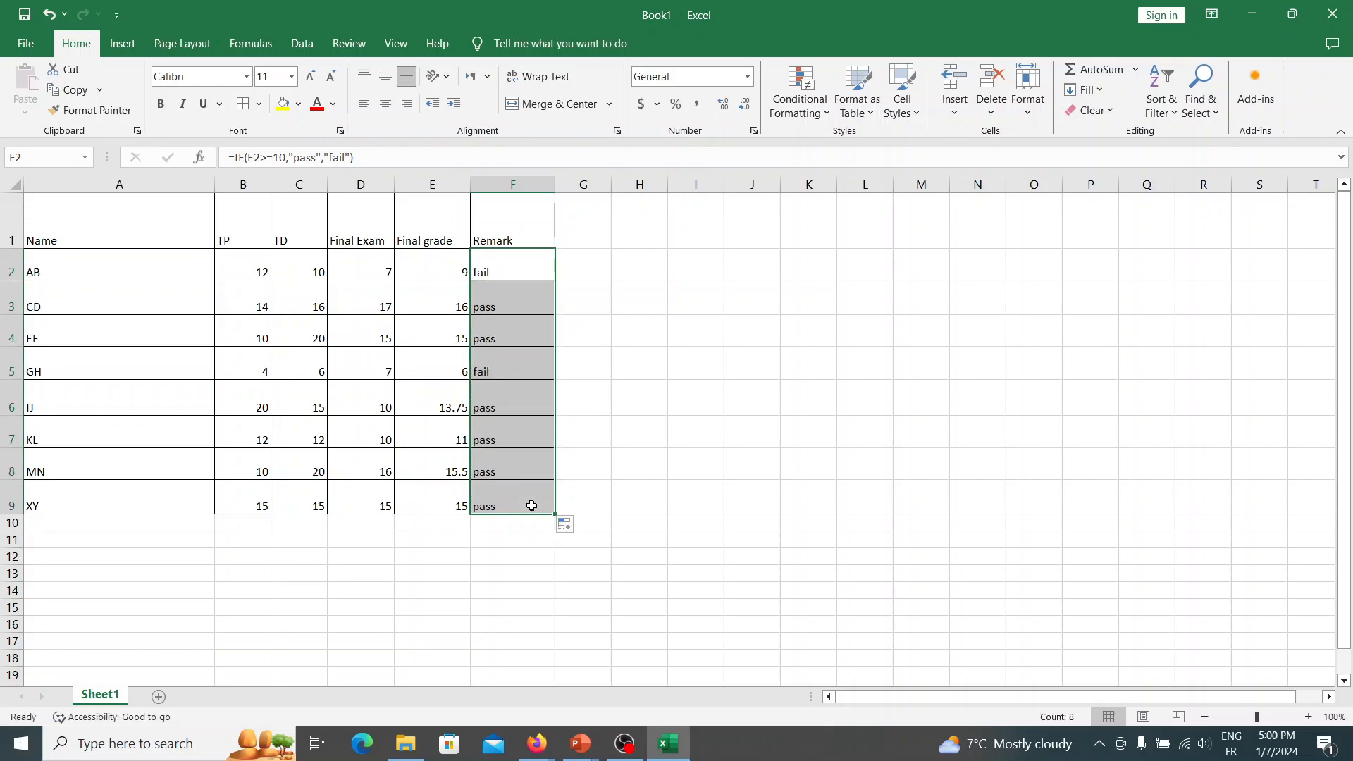
Examine the filled remark formulas of students CD, EF and GH in cells F3 to F5
left_click(601, 299)
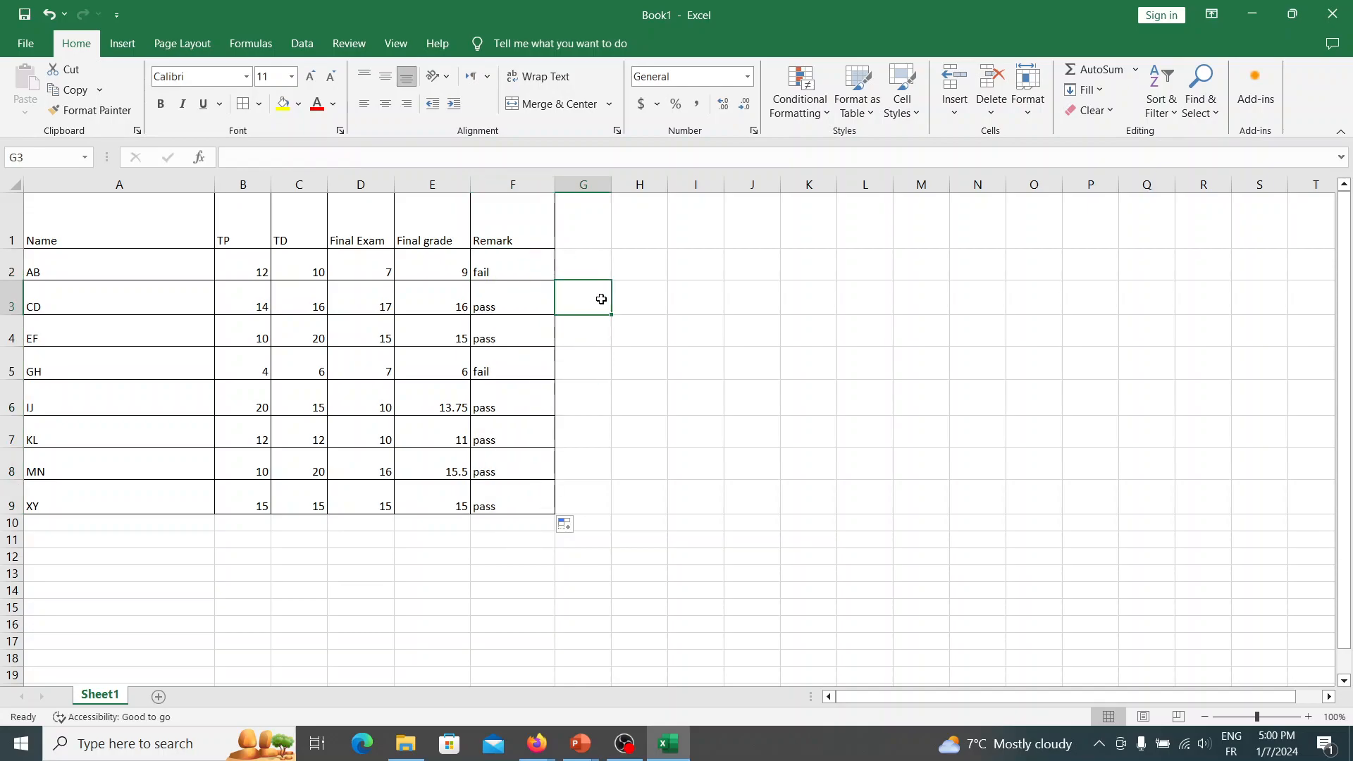
left_click(521, 291)
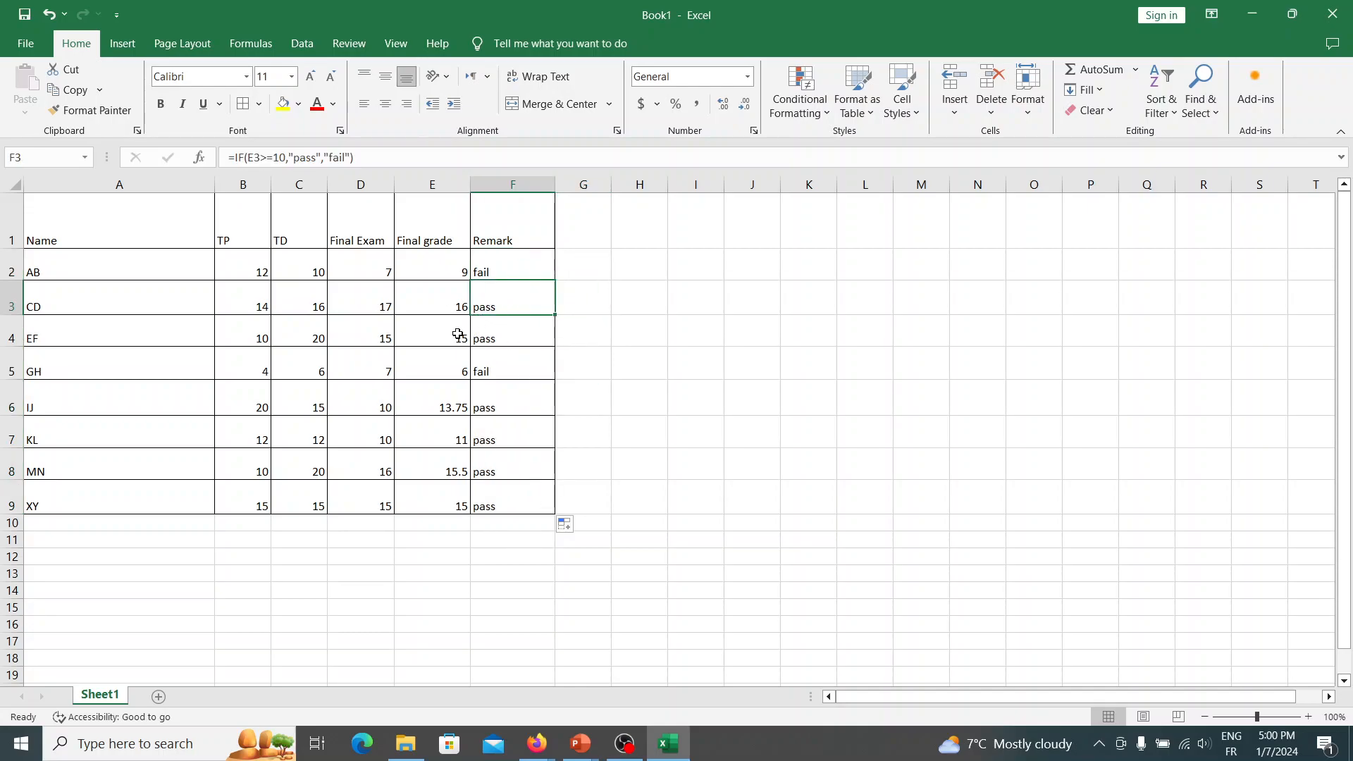
left_click(498, 338)
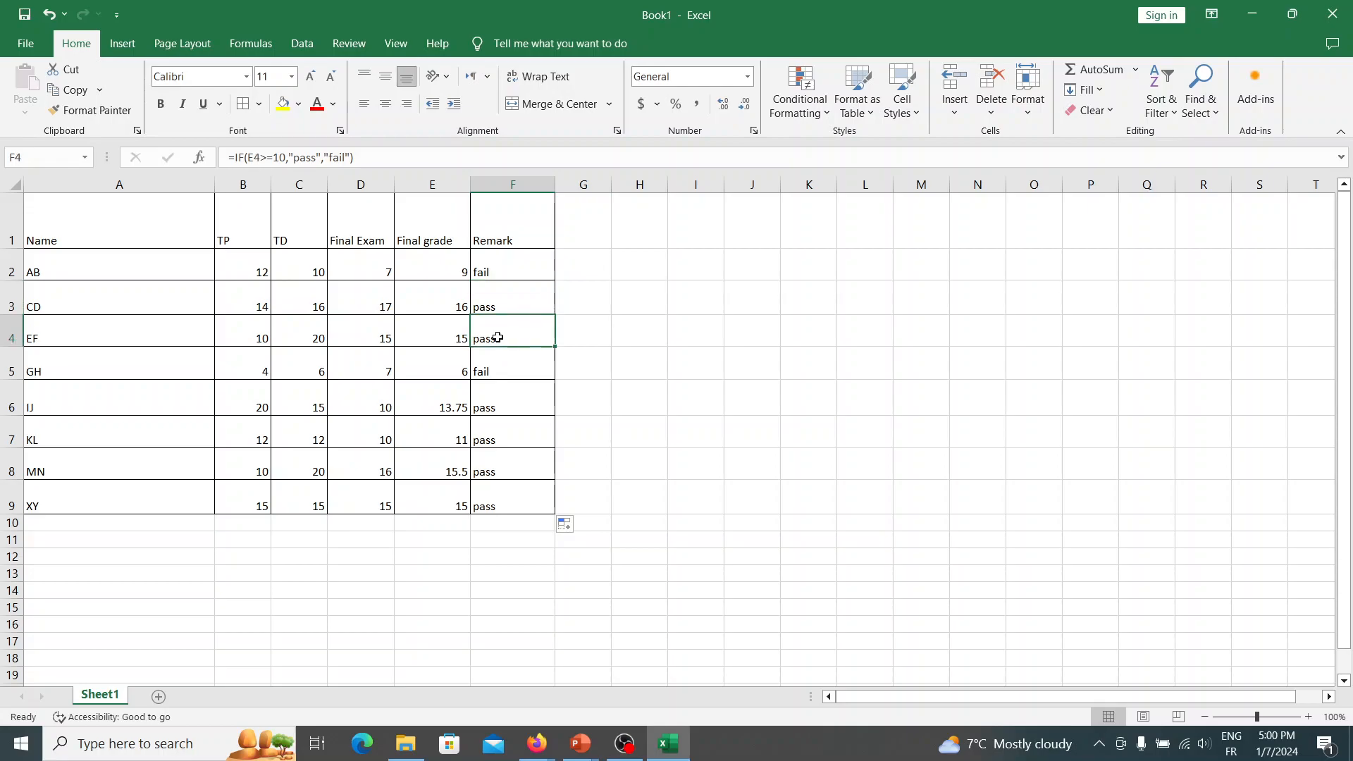
left_click(459, 368)
left_click(500, 375)
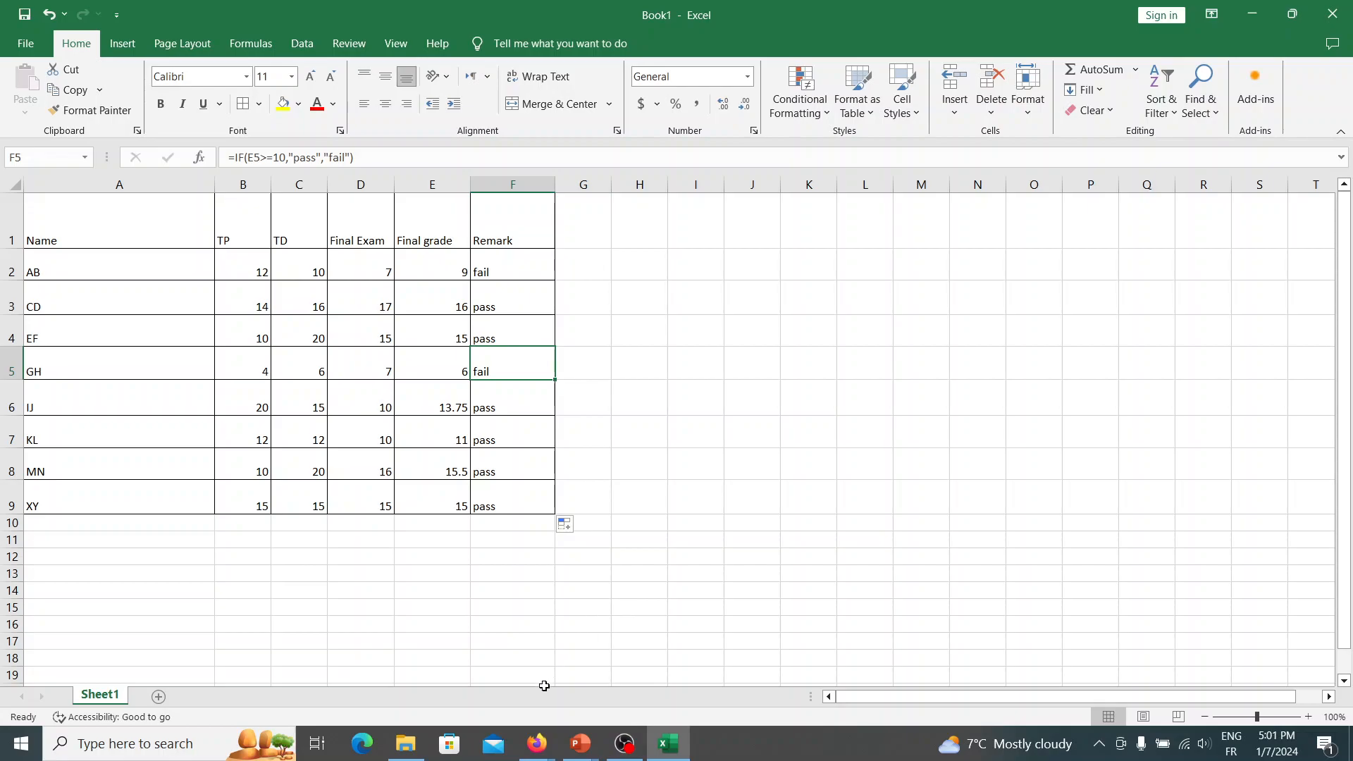
Check the Google Meet call, and switch to the PowerPoint slide show to view the nested IF formula on the Functions slide
mouse_move(538, 744)
left_click(474, 675)
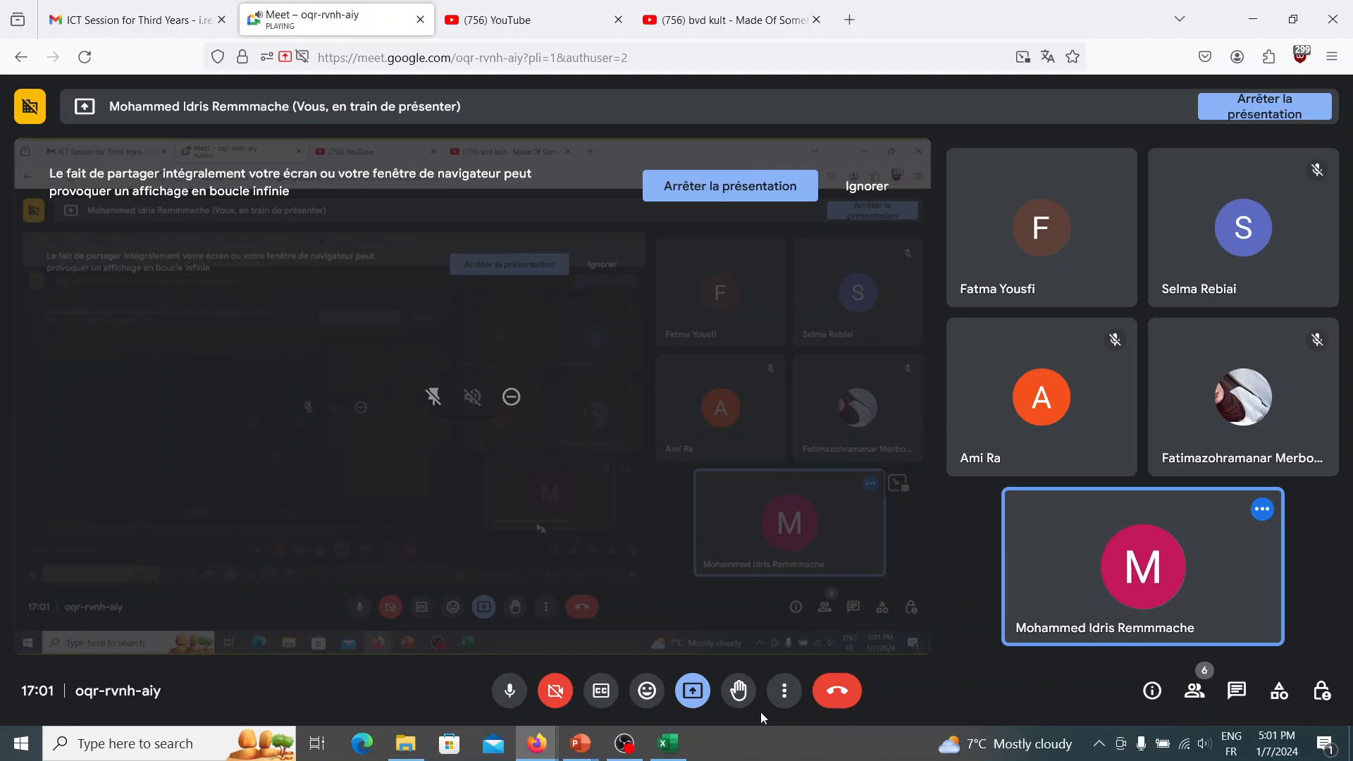
mouse_move(673, 742)
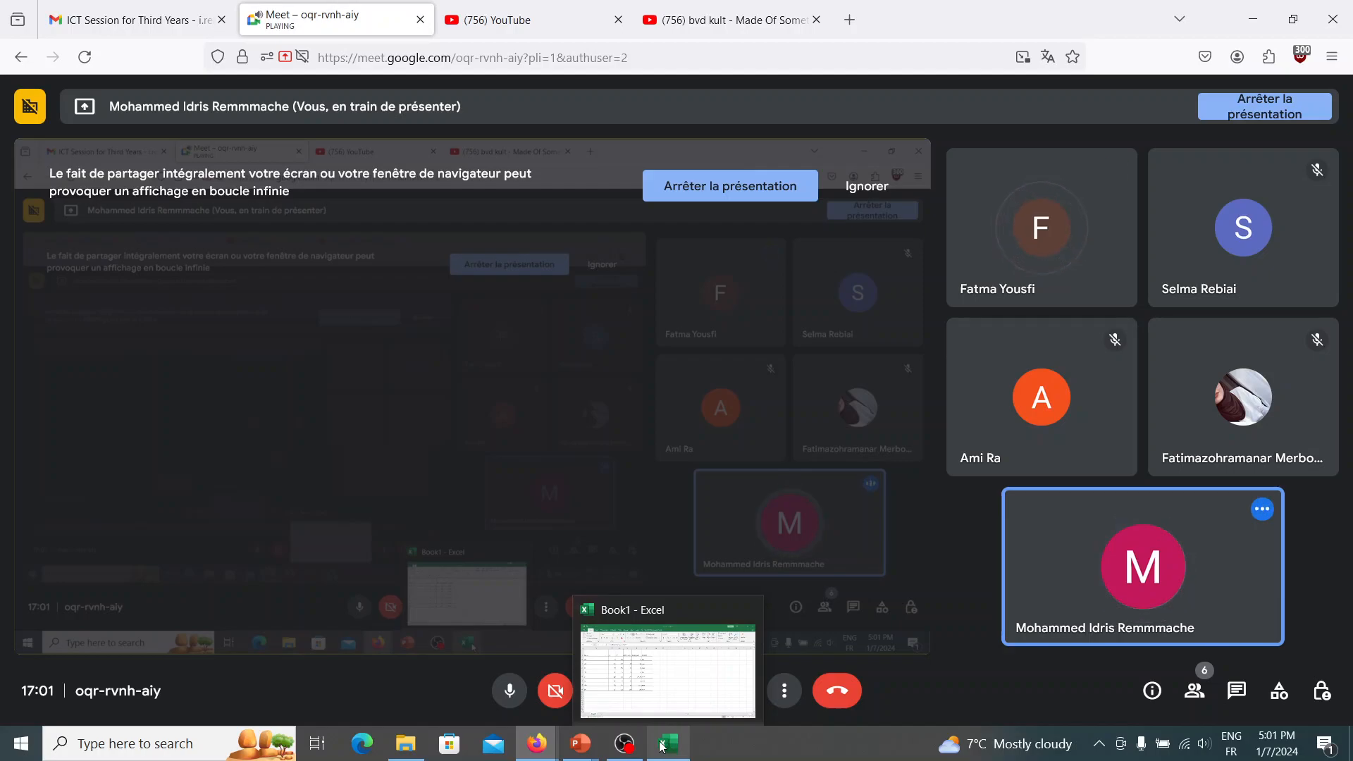
mouse_move(582, 745)
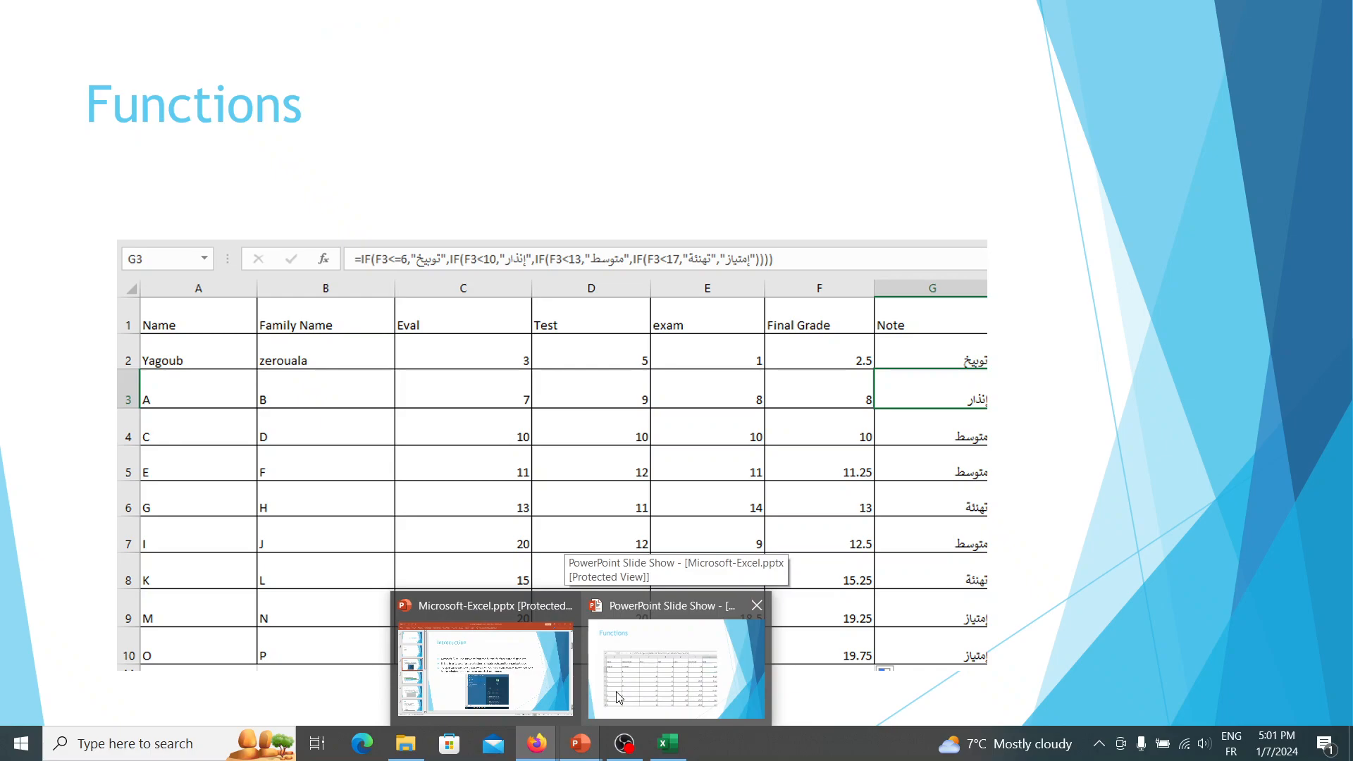
left_click(618, 698)
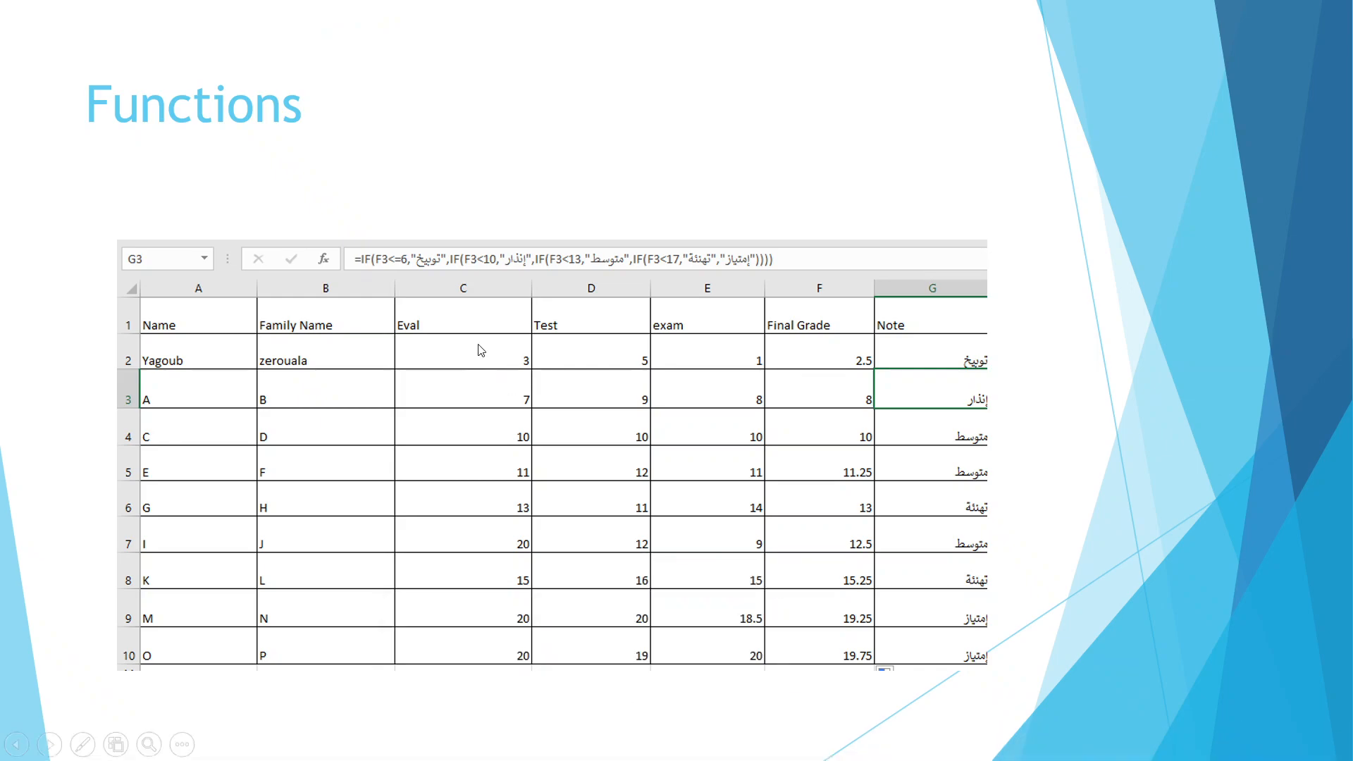
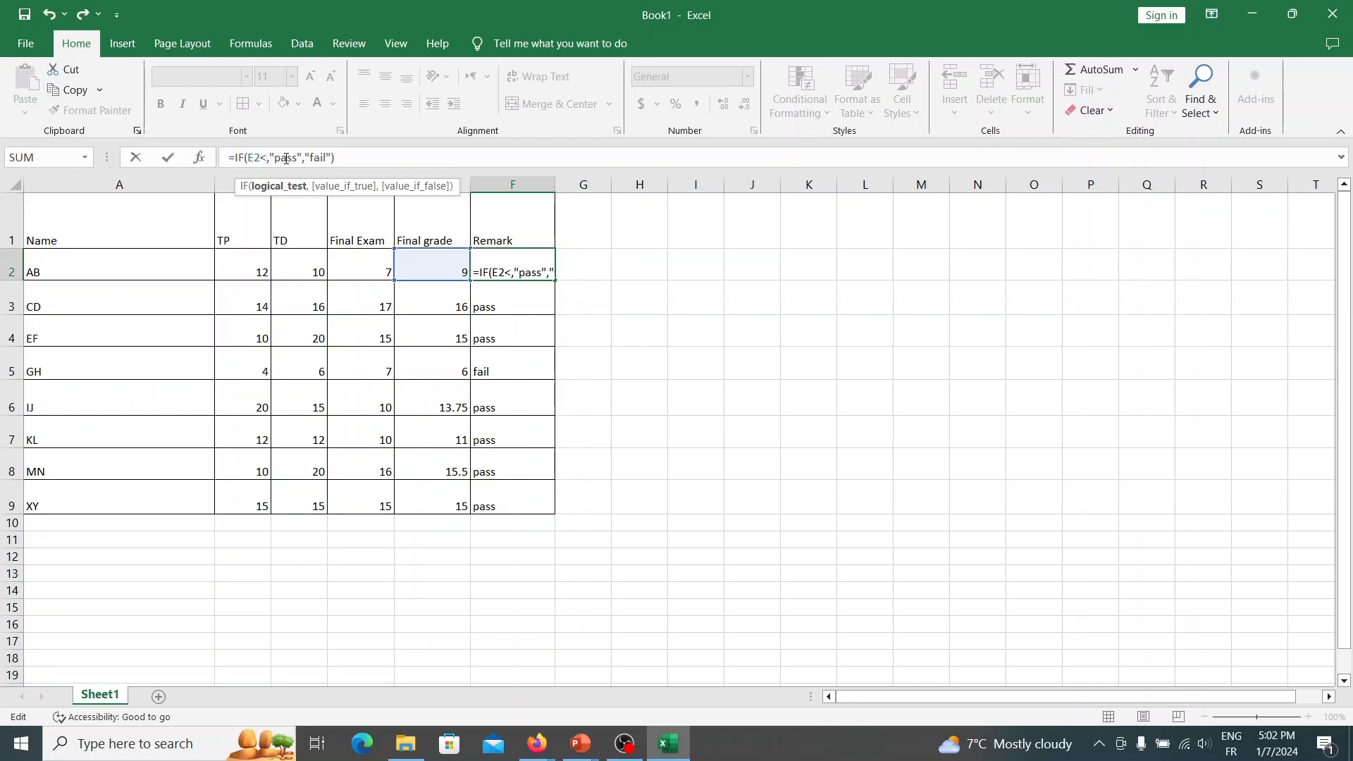
Complete the IF condition in F2 as E2<=6 and replace its "pass" result with "توبيخ"
type("=6")
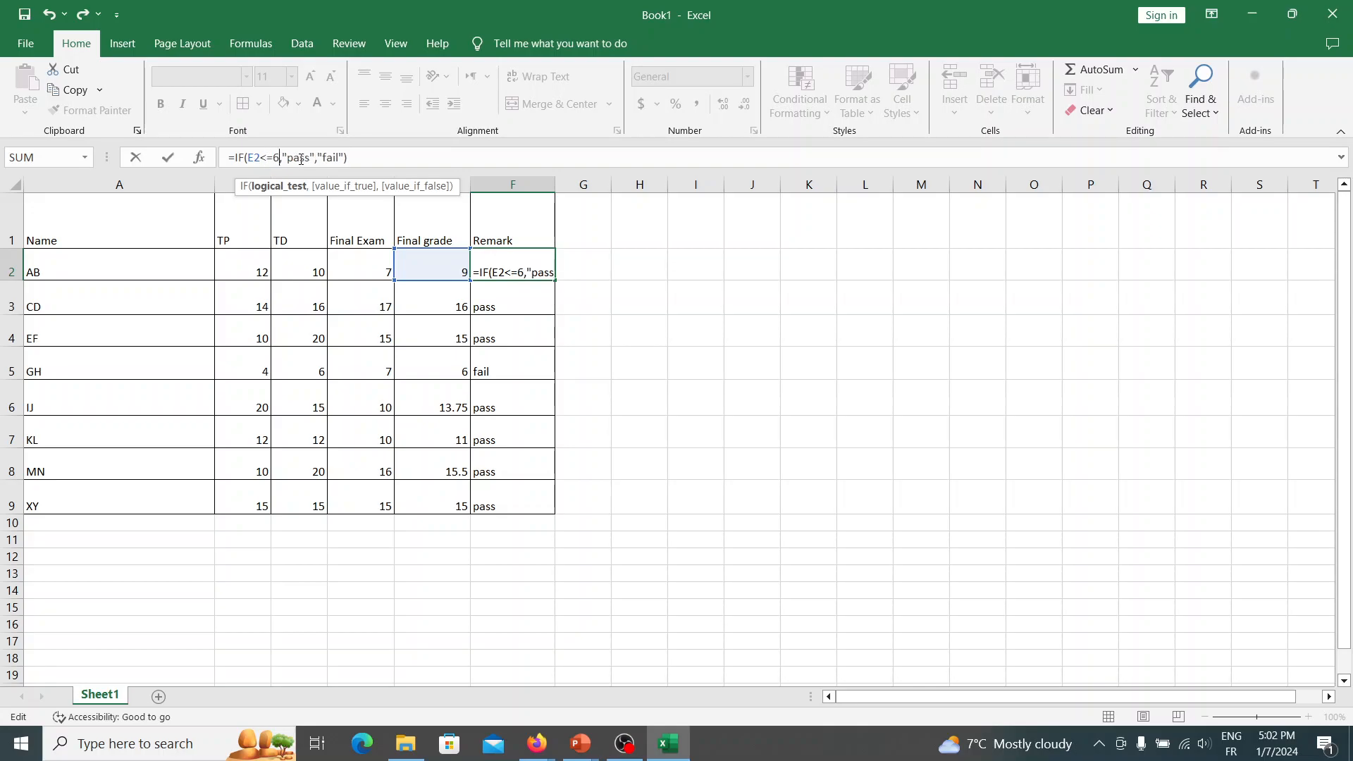
left_click(311, 160)
key("BackSpace")
key("BackSpace")
key("BackSpace")
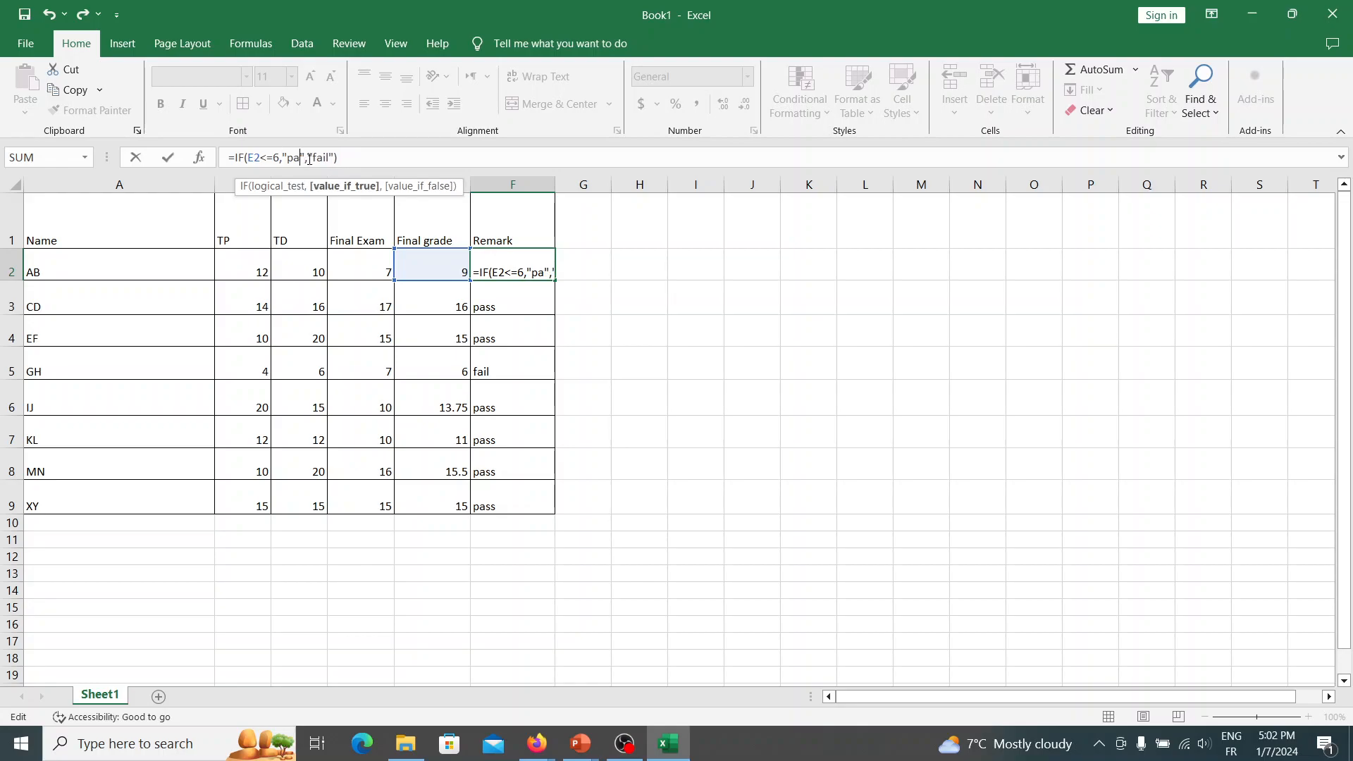
key("BackSpace")
key("alt")
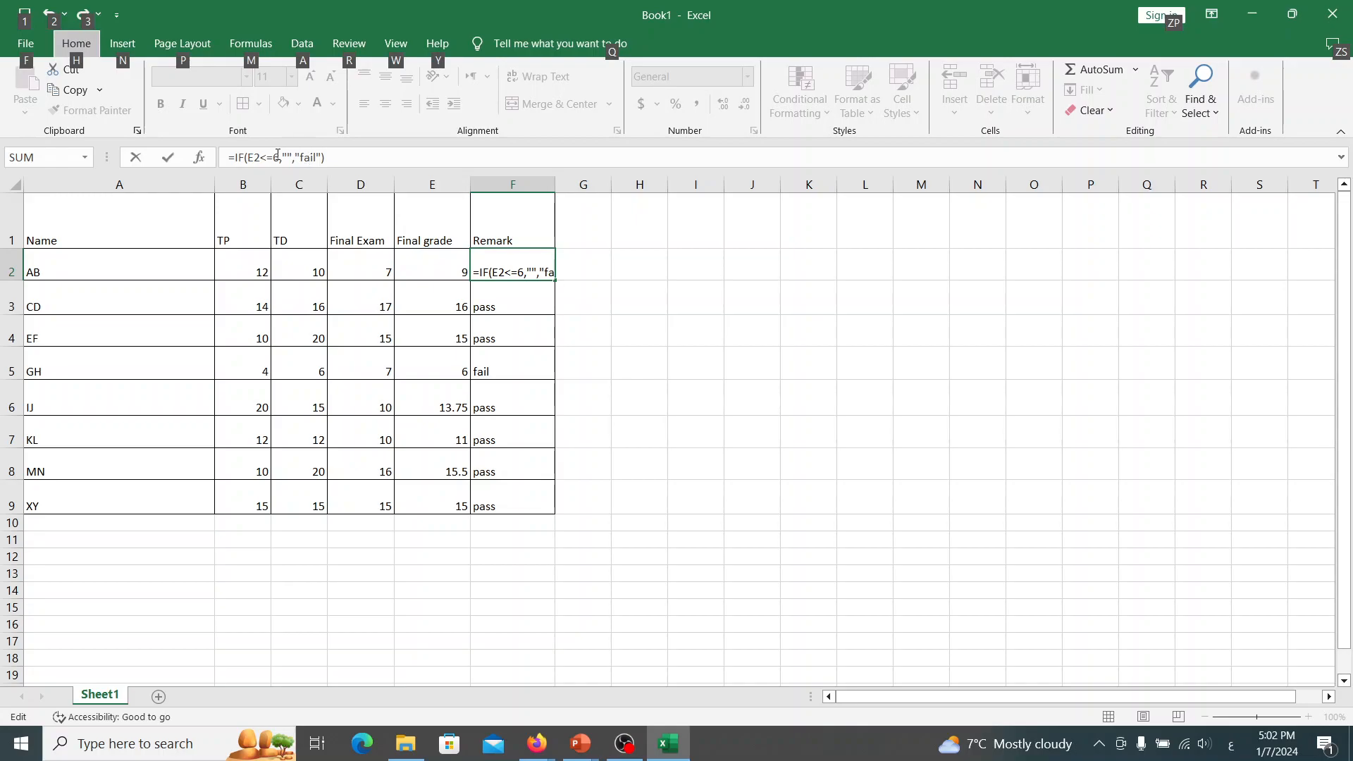
left_click(287, 157)
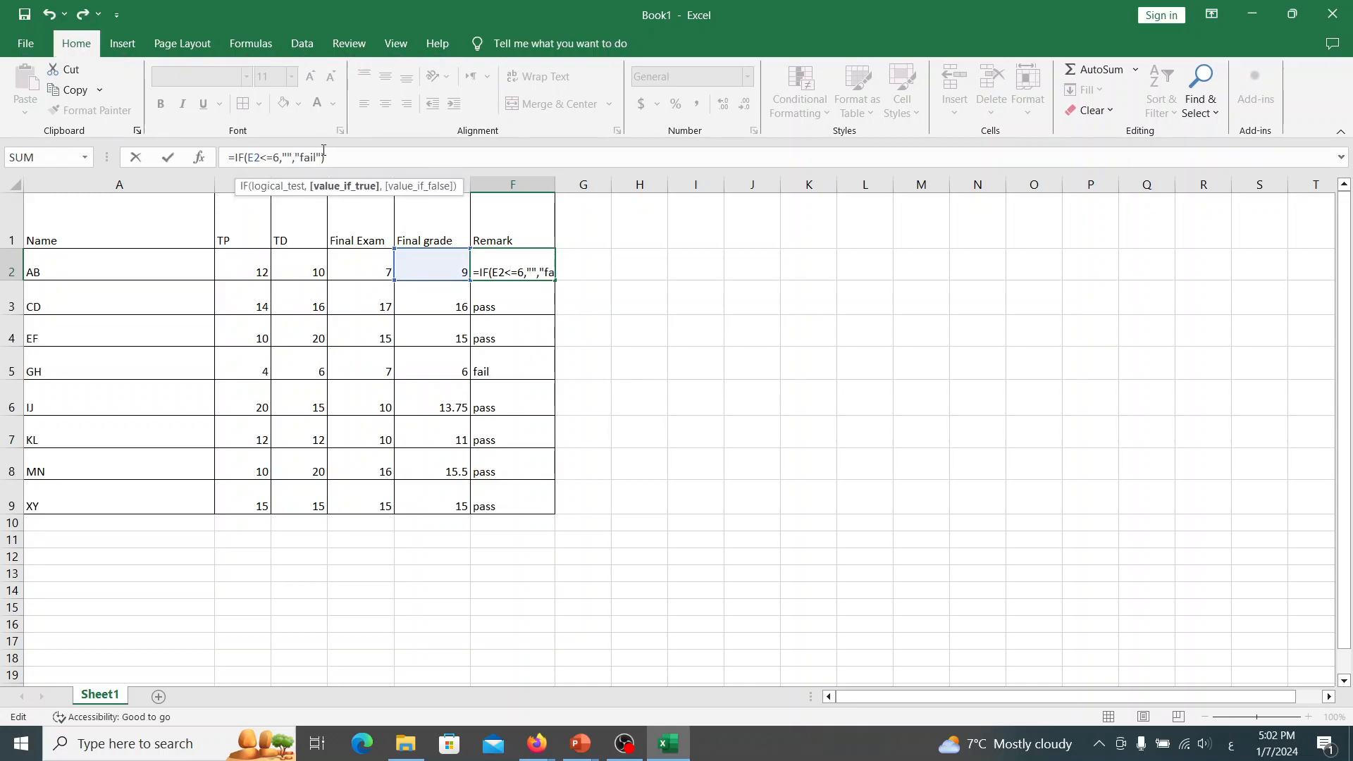
type("توي")
key("BackSpace")
type("بيخ")
Insert a second, nested IF( just before "fail" in the F2 formula
left_click(326, 157)
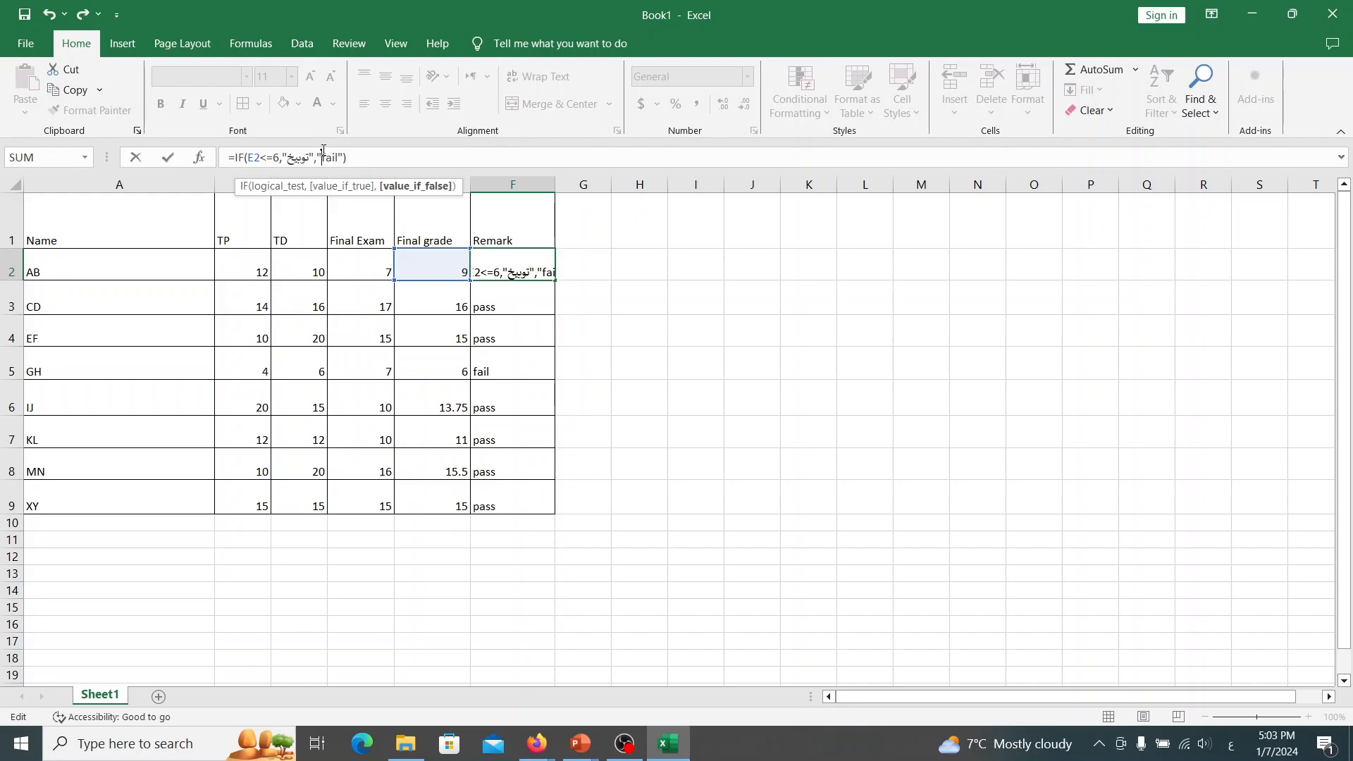
key("Right")
key("Right")
key("Right")
type("ه")
key("BackSpace")
key("alt+shift")
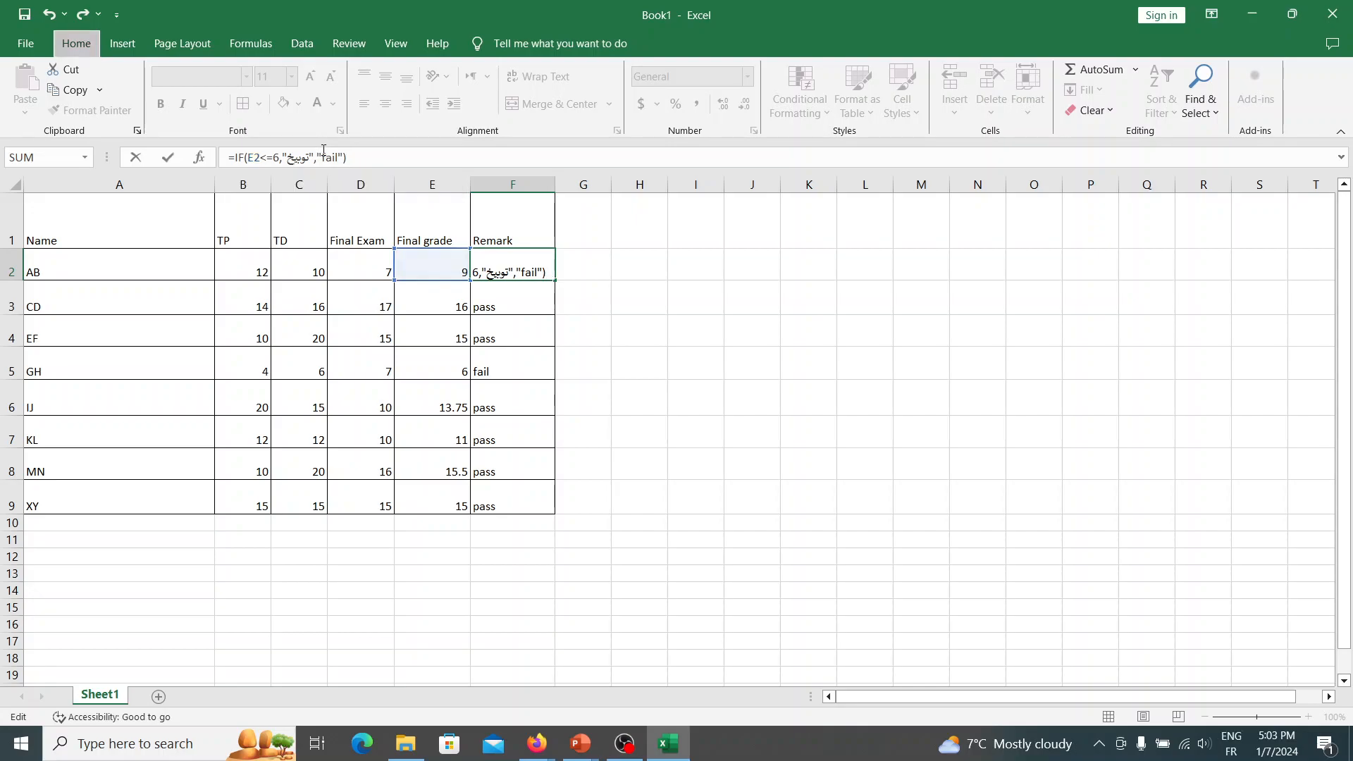
left_click(319, 155)
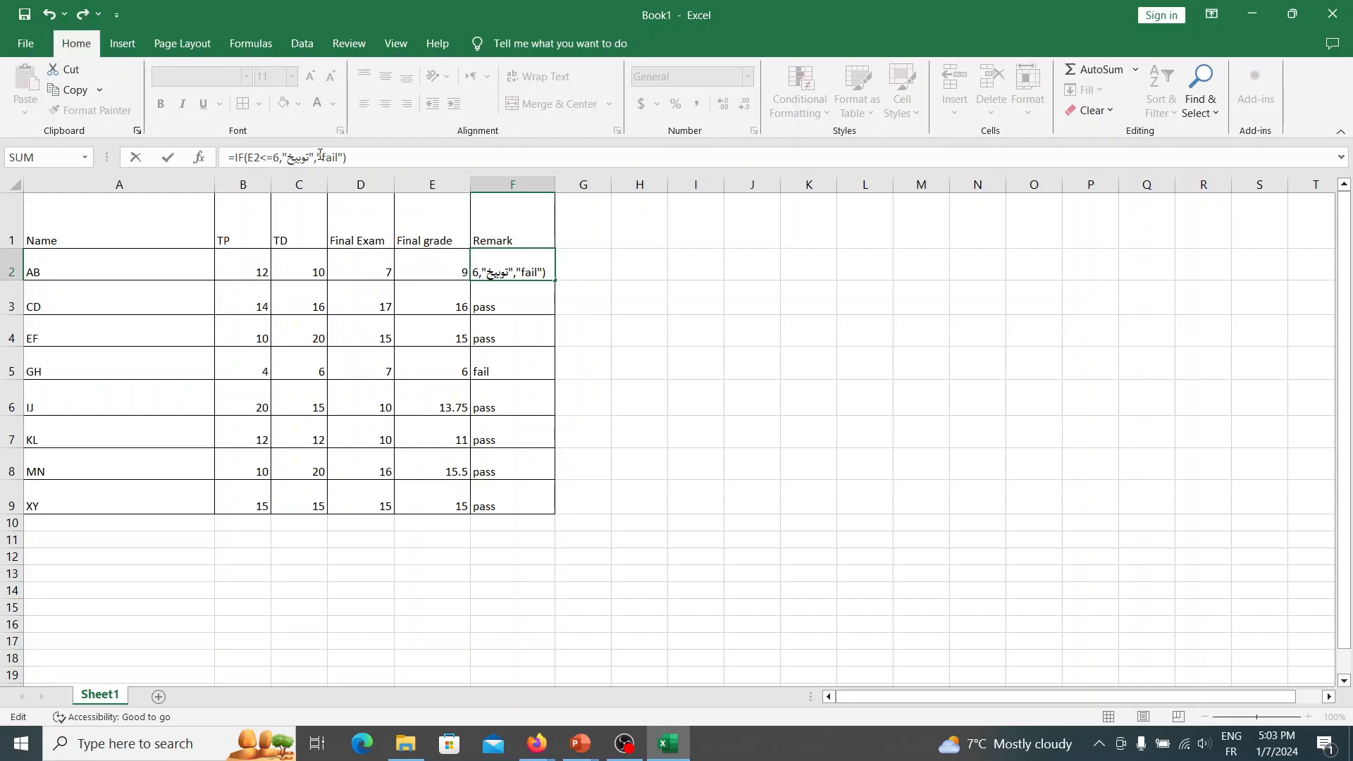
type("i")
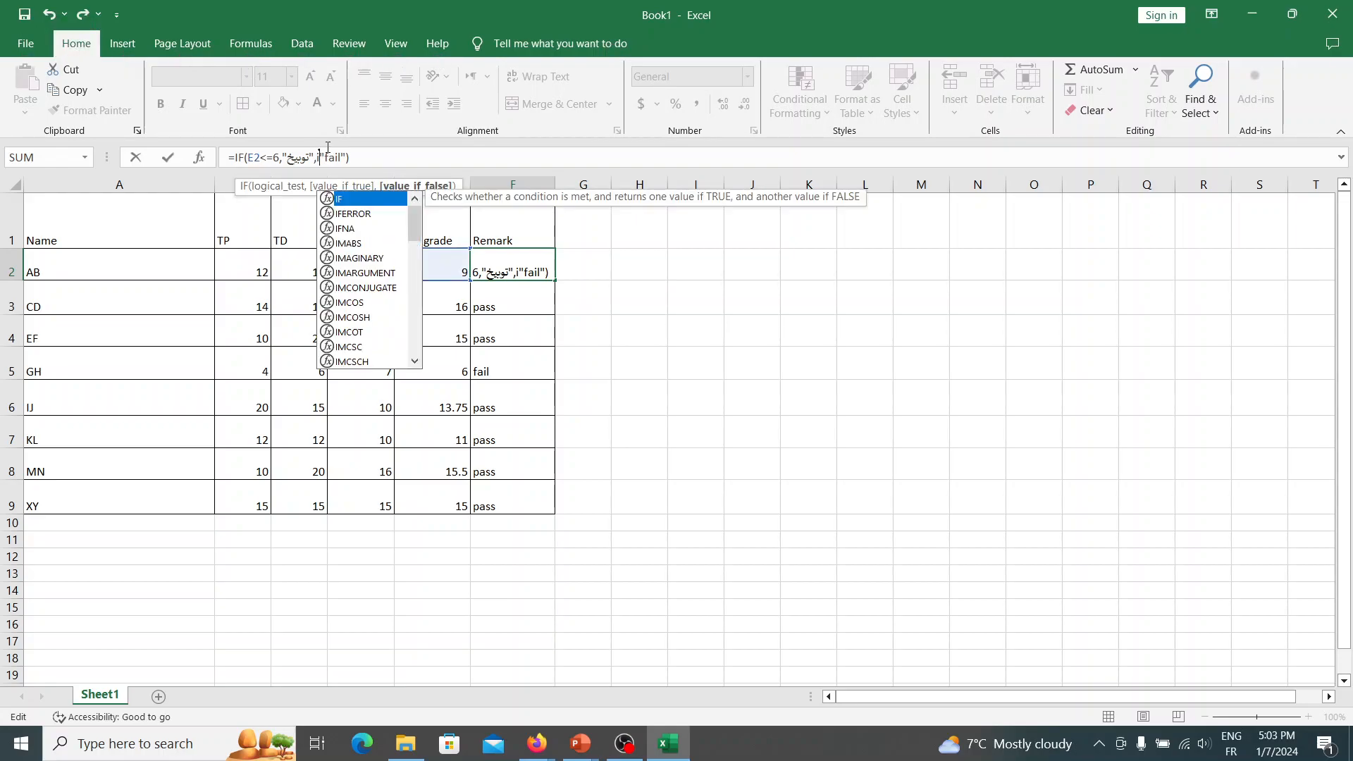
key("BackSpace")
type("IF")
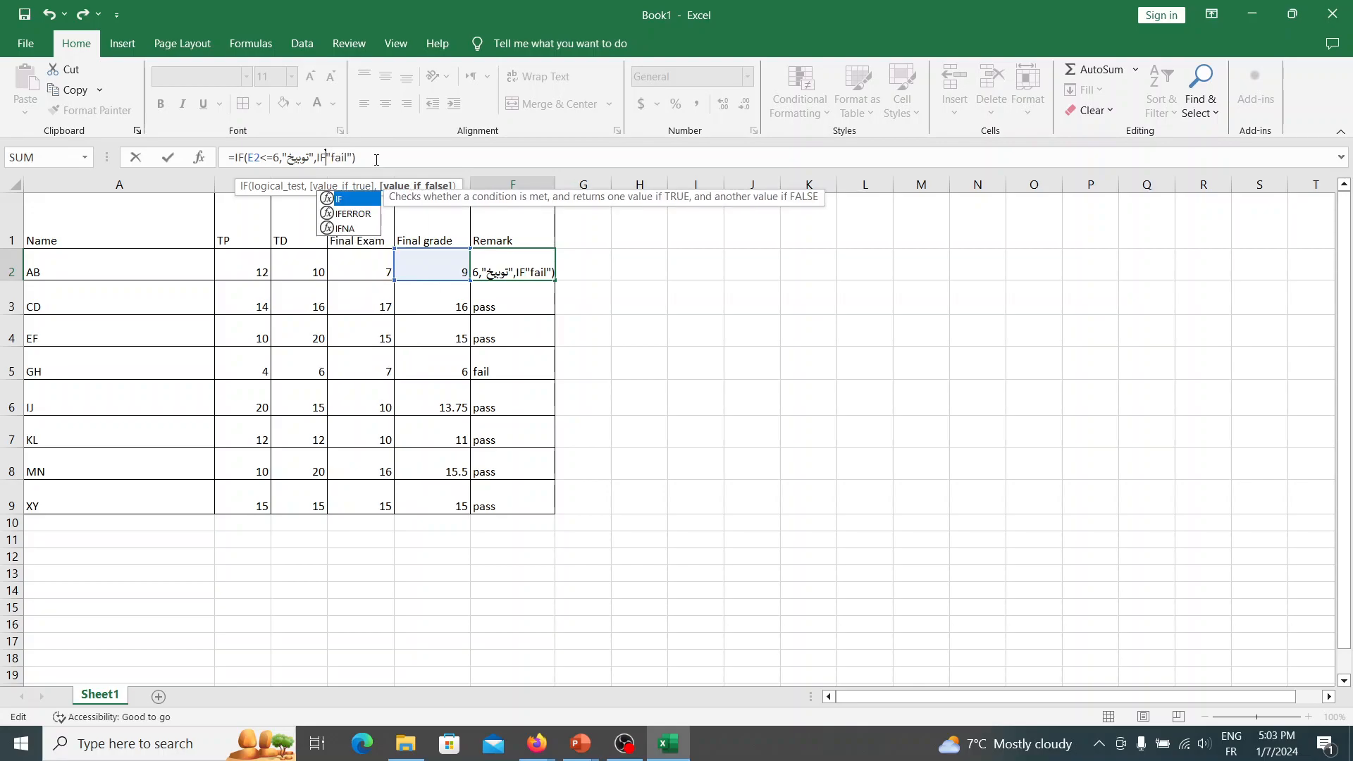
type("(")
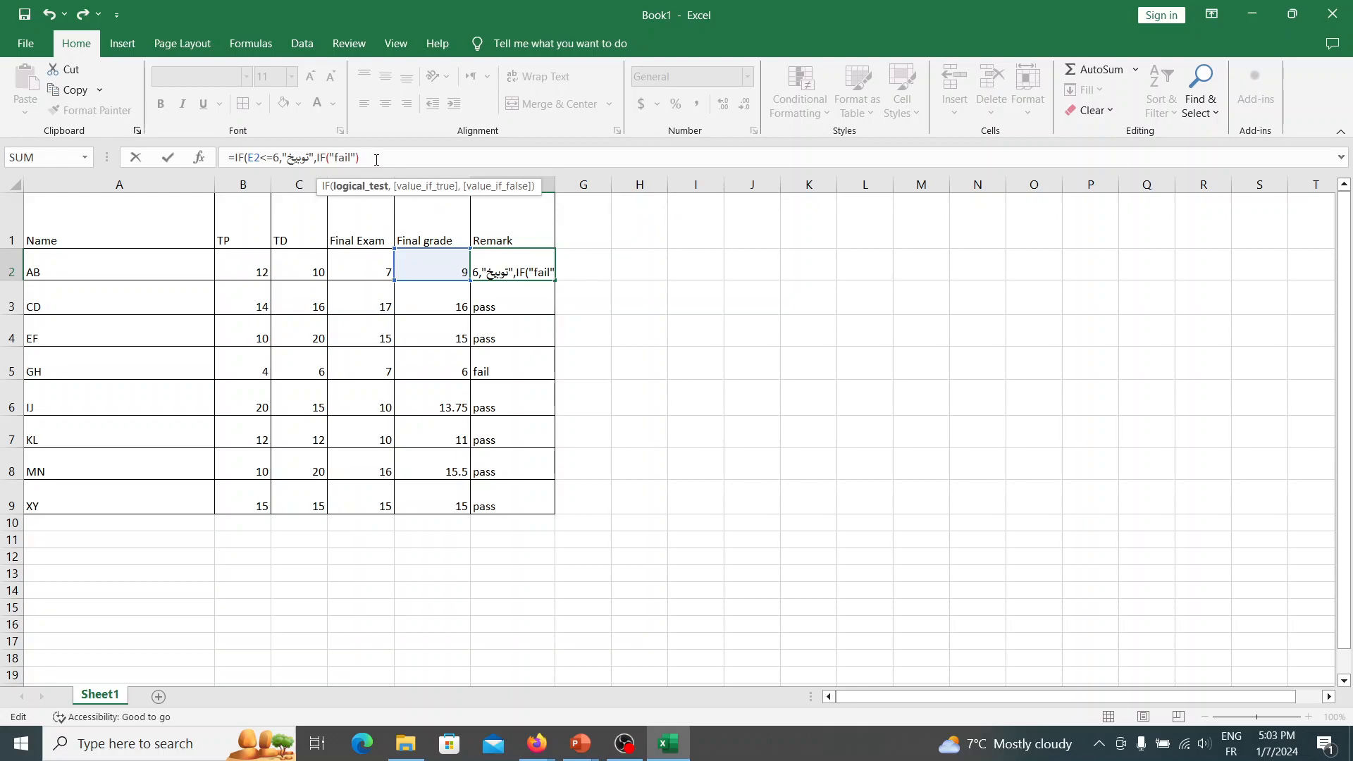
Enter e2<10 as the second IF's logical test, followed by a comma before "fail"
type("e")
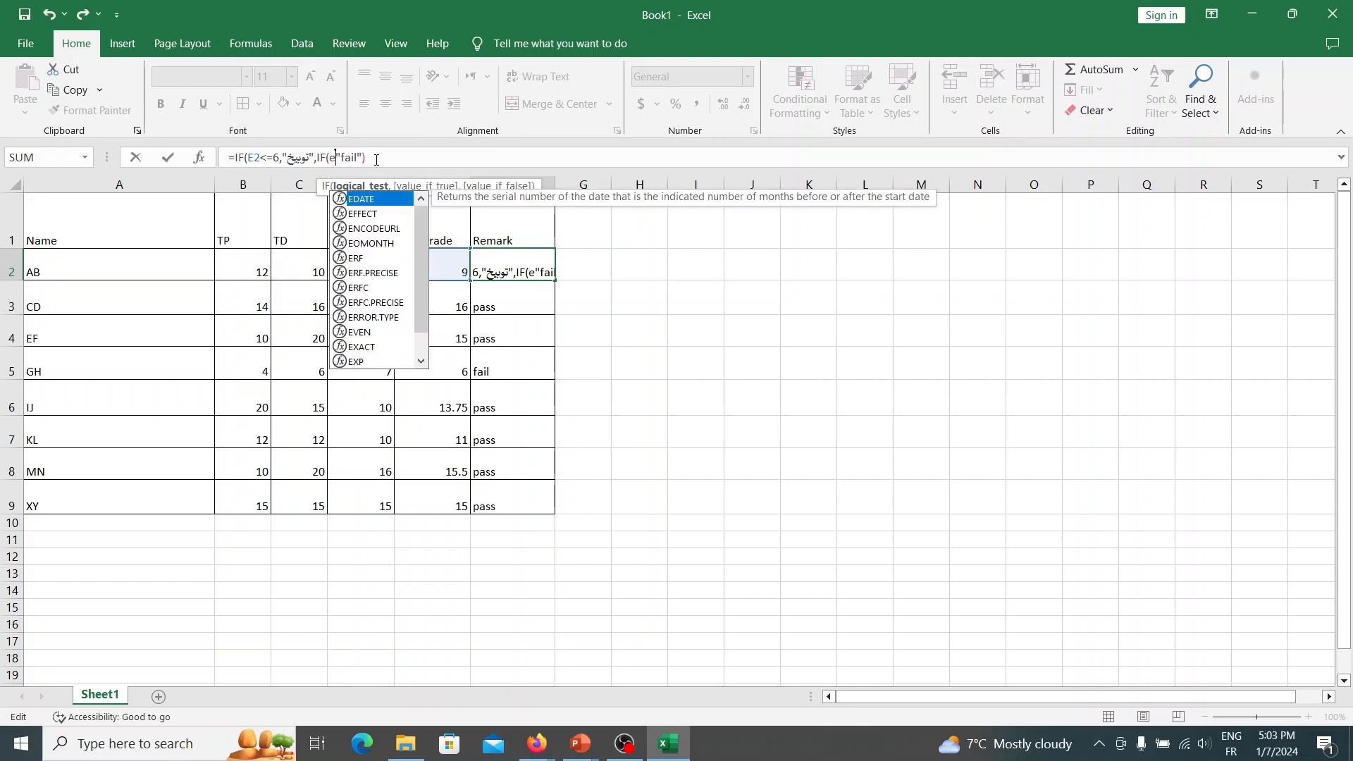
type("2")
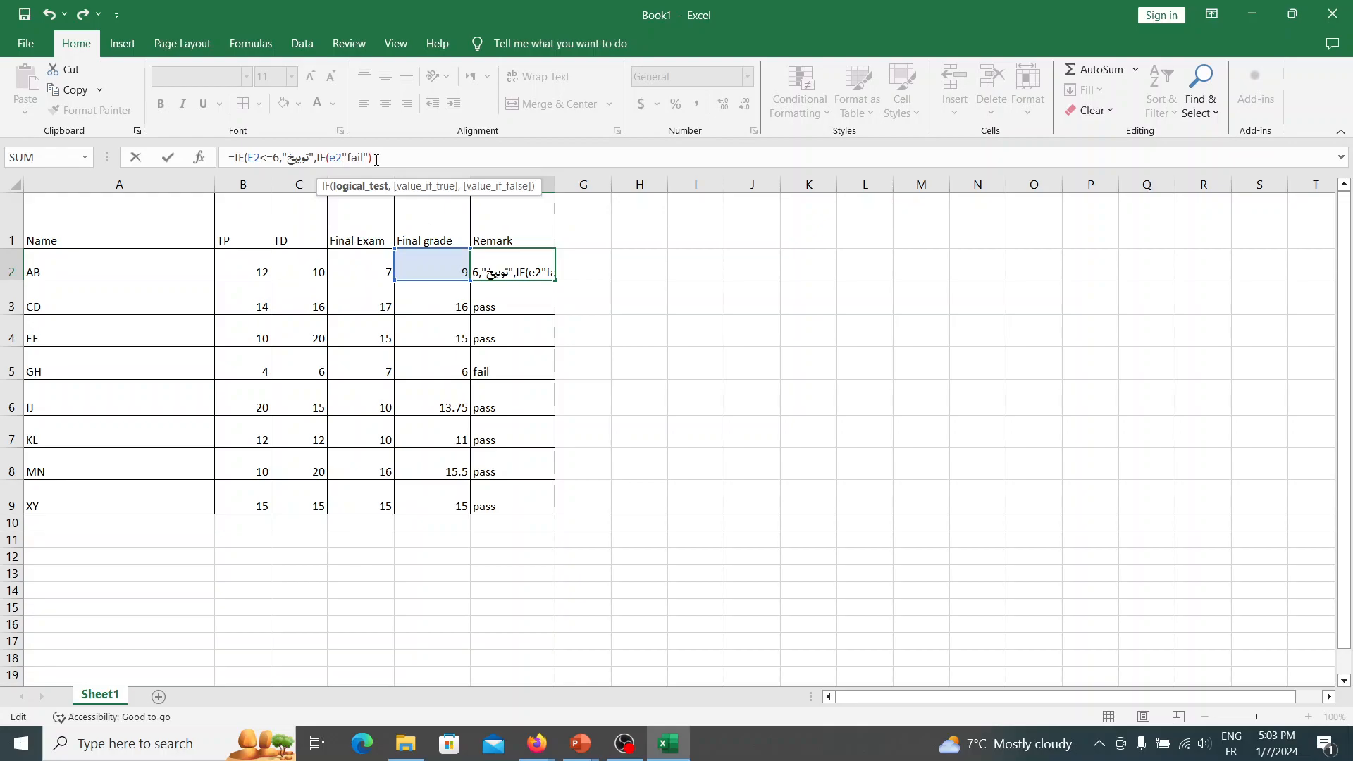
type("<10")
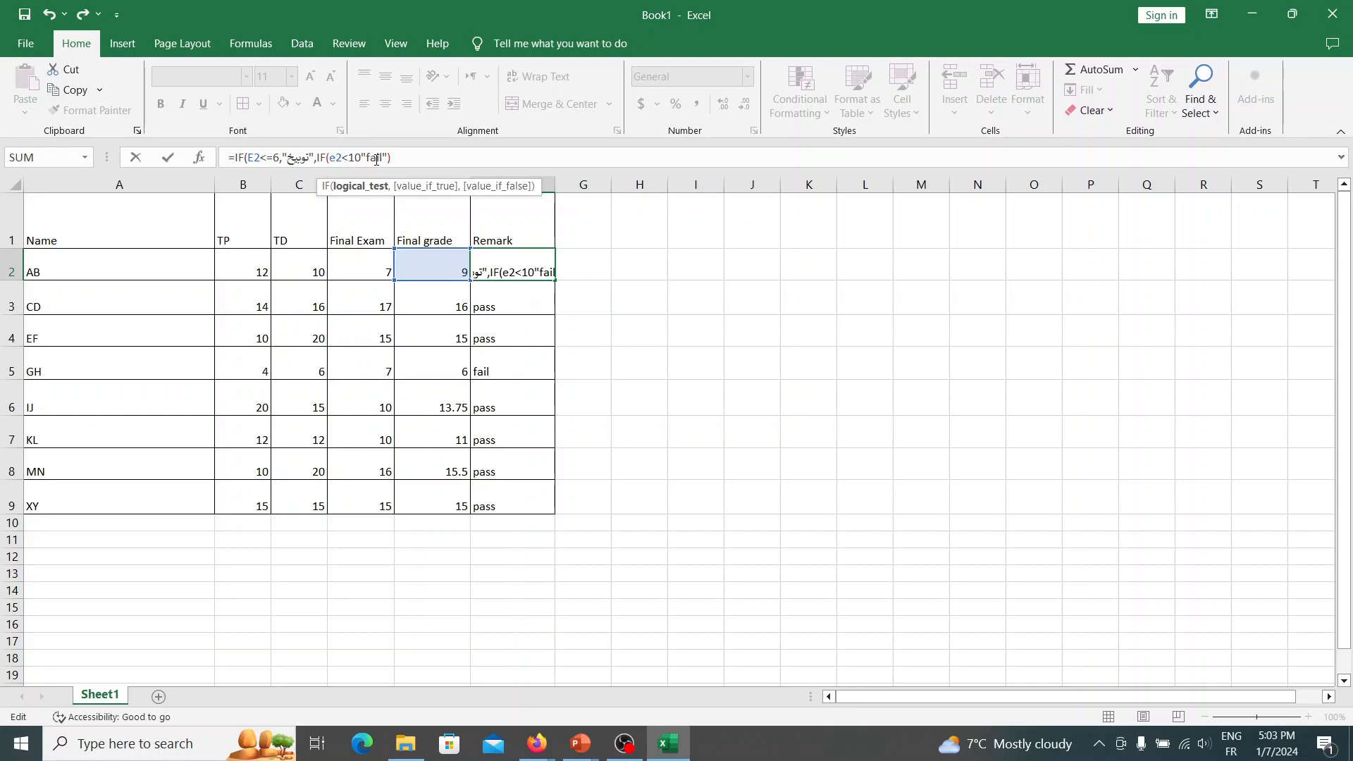
type(";")
key("BackSpace")
type(",")
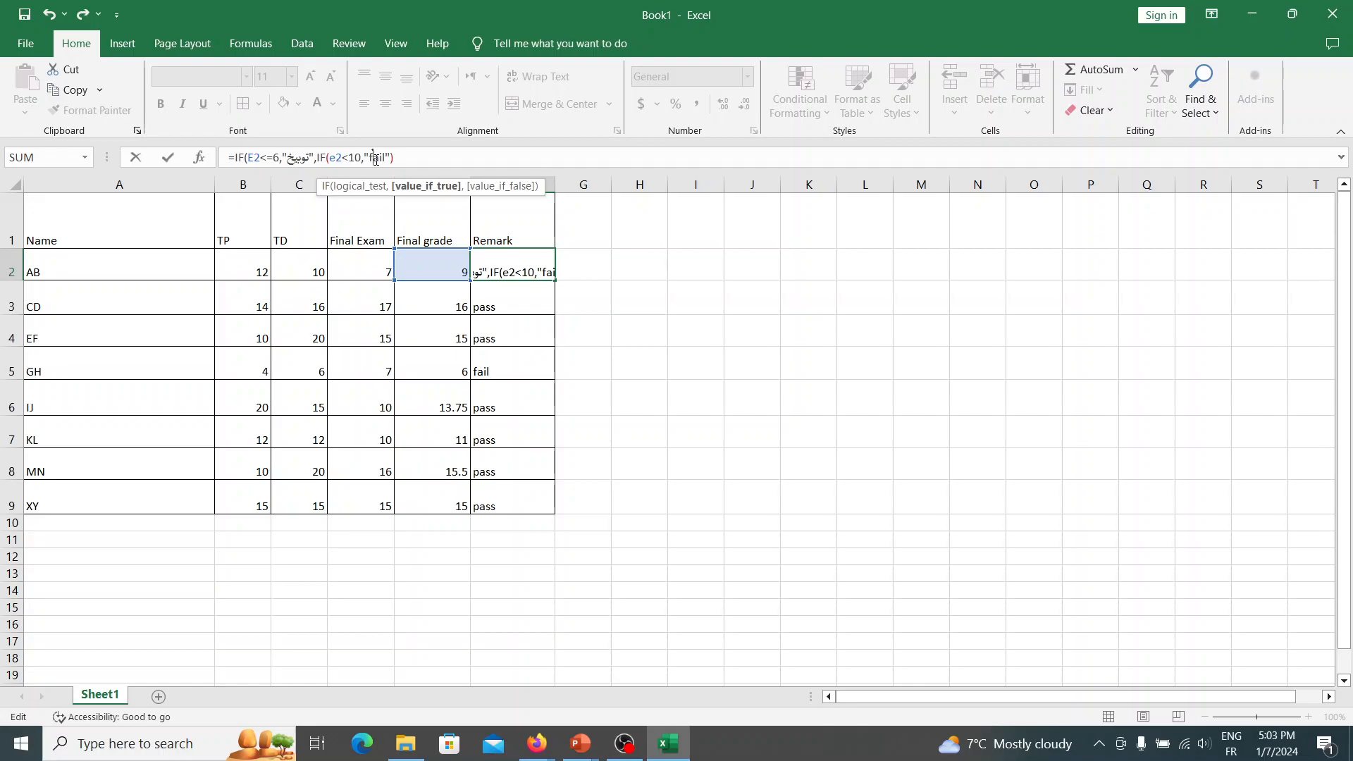
Replace the "fail" text in the second IF with "إنذار"
key("Right")
key("Right")
key("BackSpace")
key("BackSpace")
key("BackSpace")
key("Delete")
key("alt+shift")
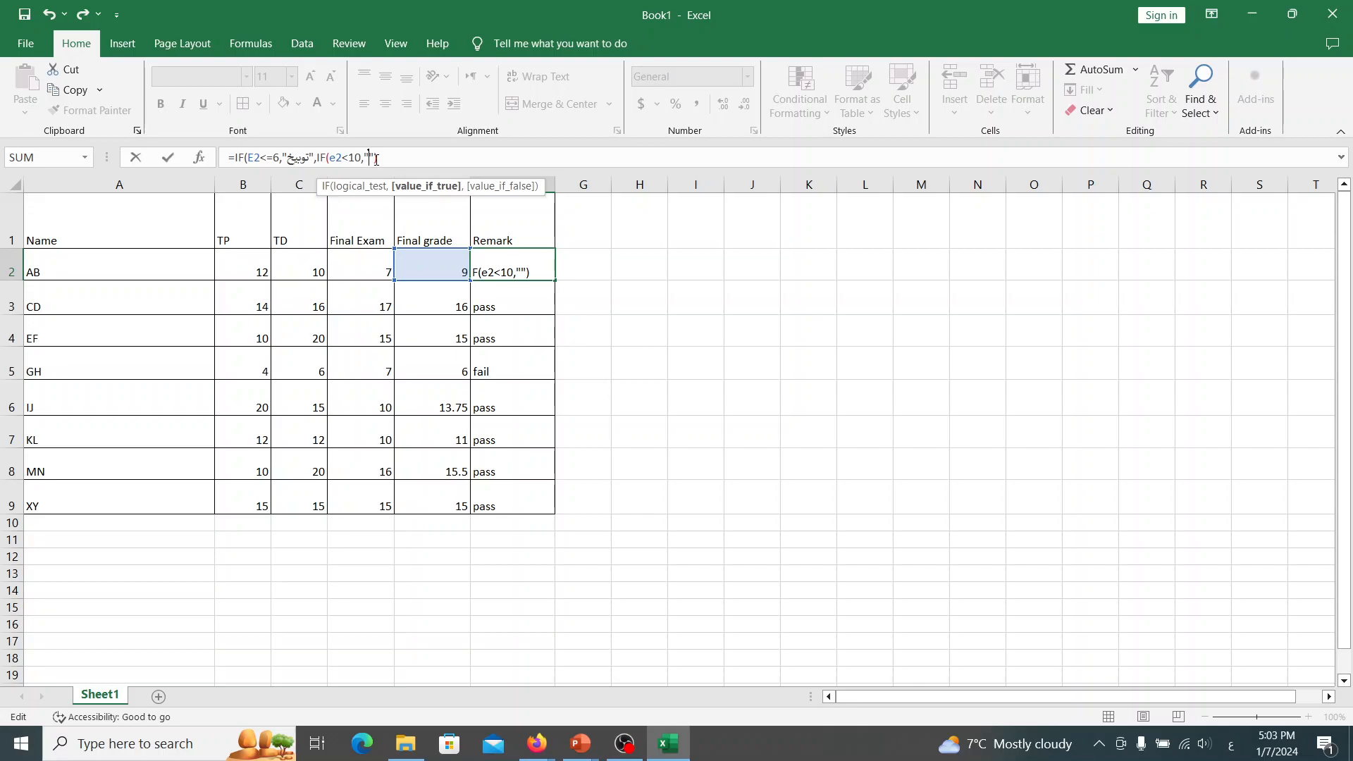
type("÷")
key("BackSpace")
type("ا")
type("ن")
type("د")
type("ار")
Add a comma and a third nested IF() after "إنذار" in the F2 formula, keeping a closing parenthesis for each of the last two IFs
type(",")
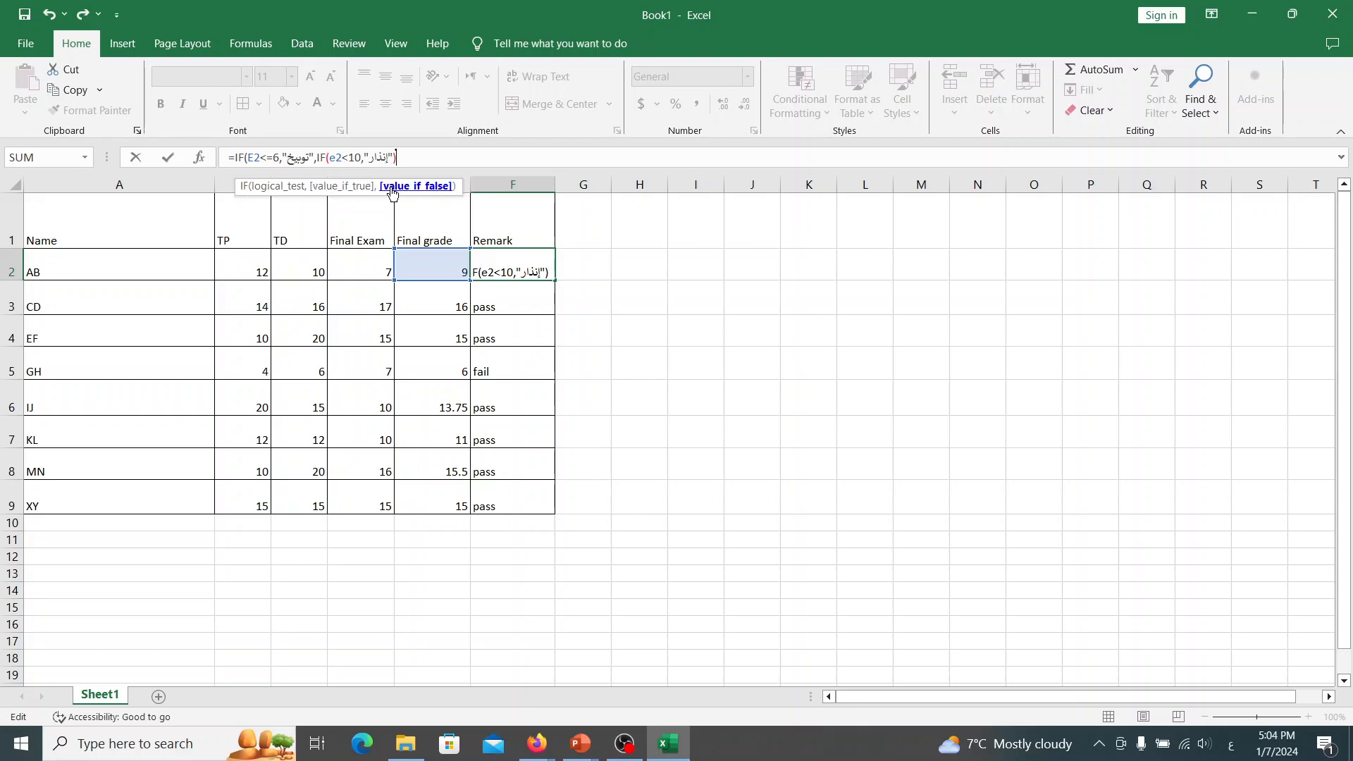
key("BackSpace")
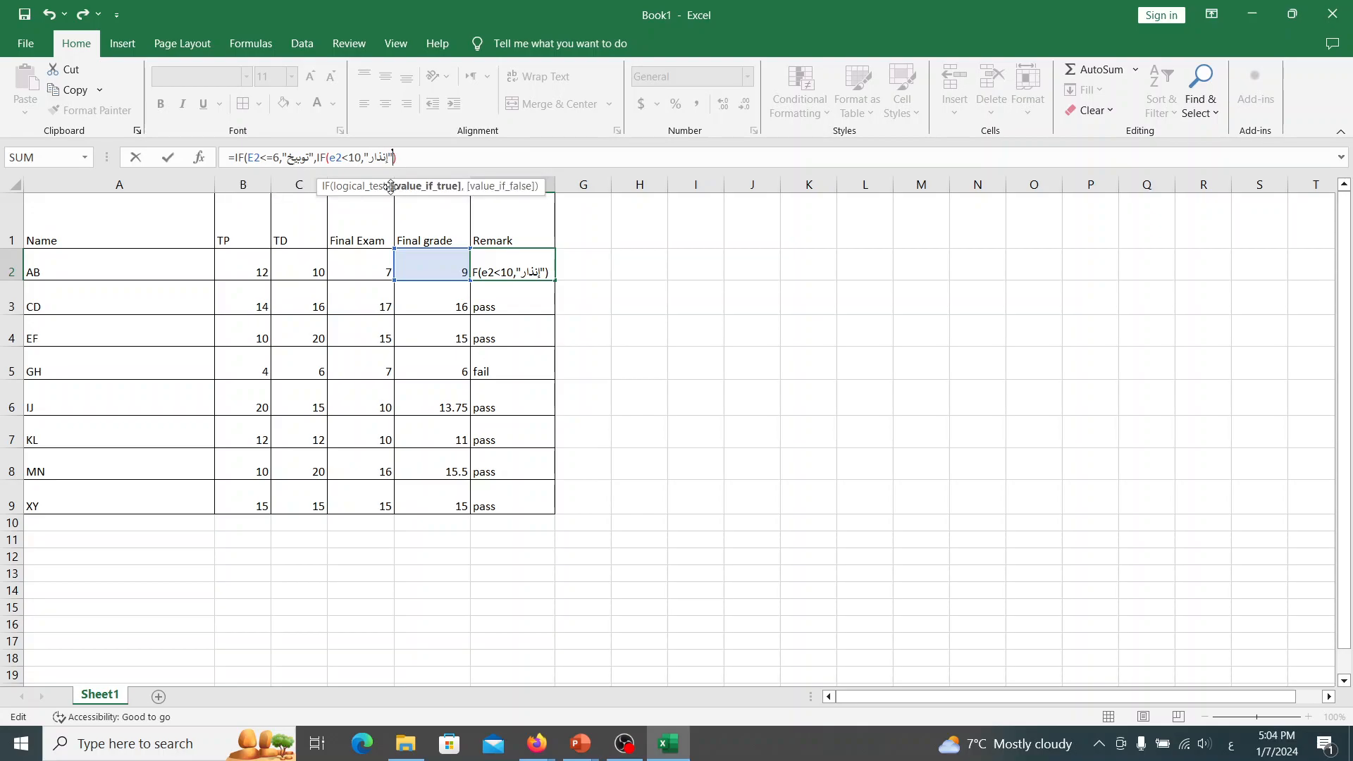
key("alt+shift")
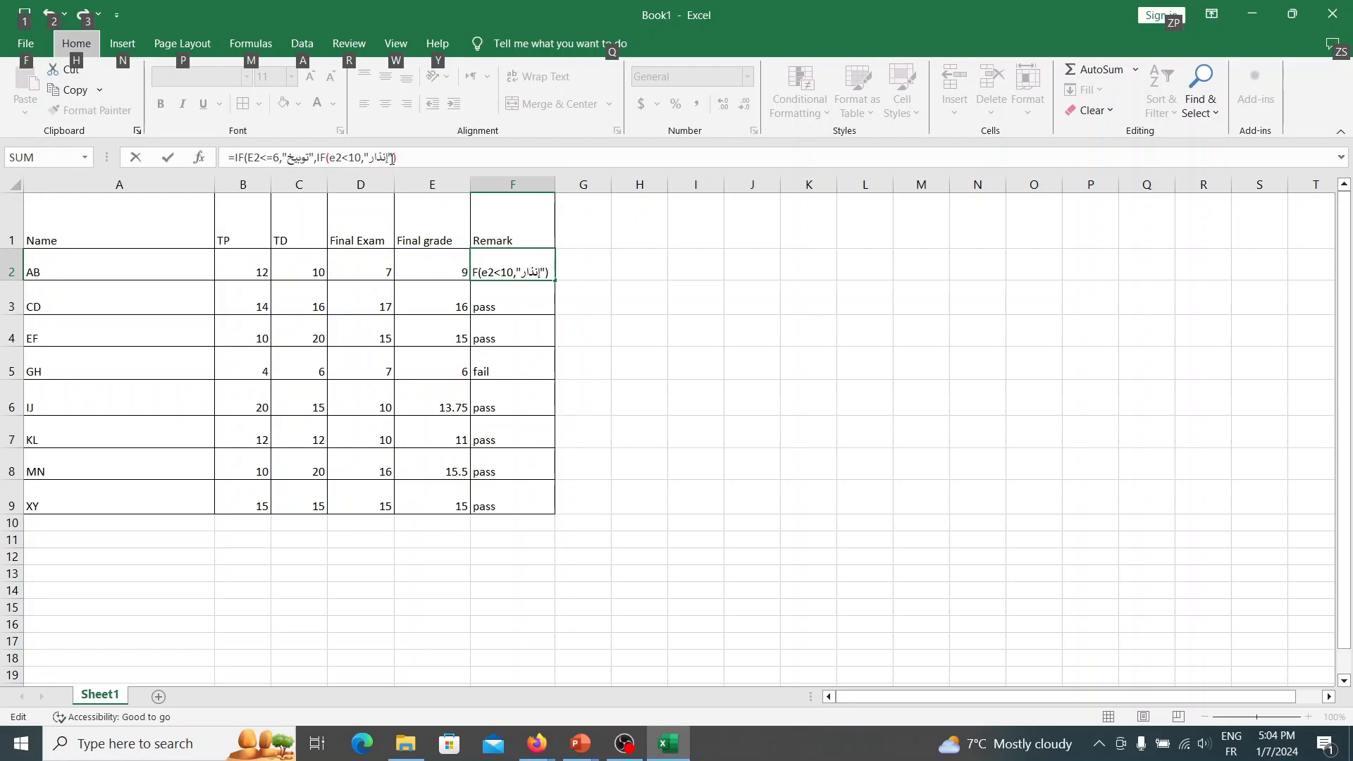
left_click(392, 157)
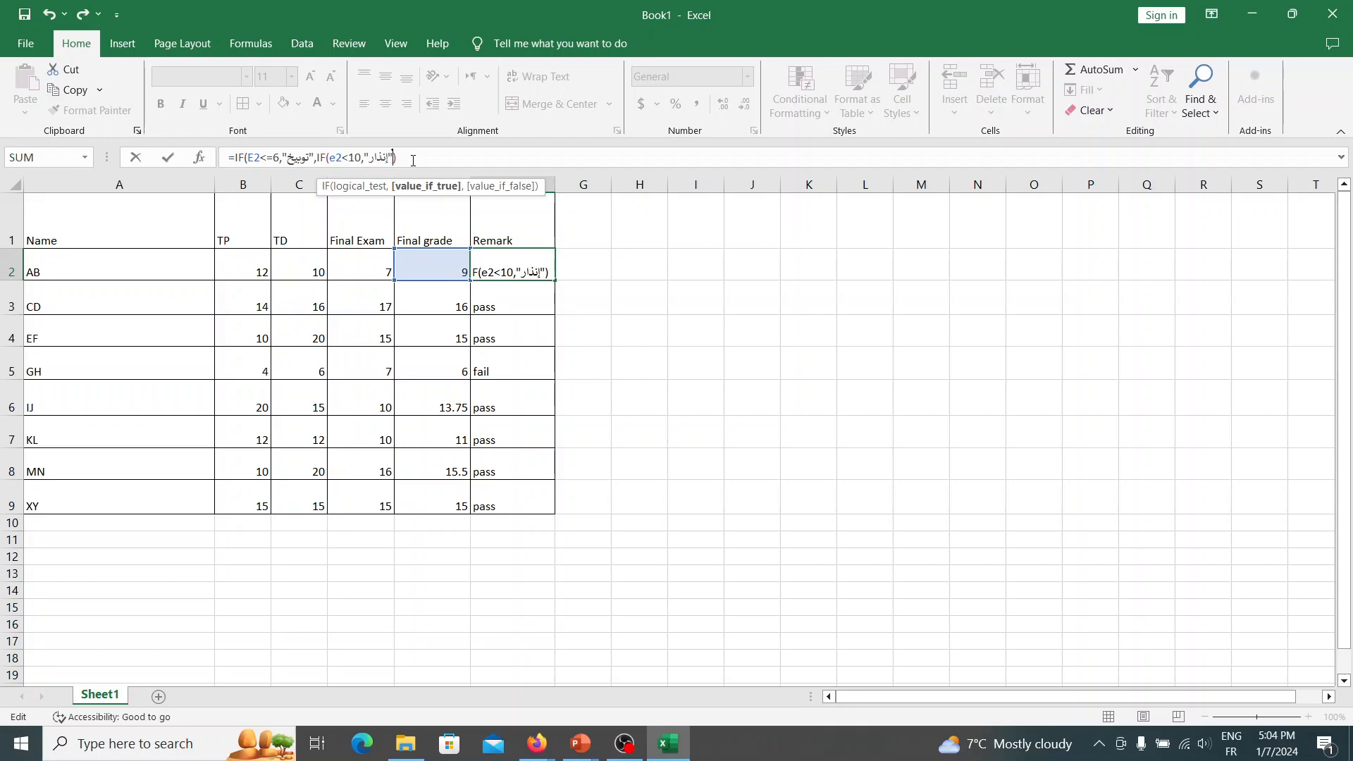
type("I")
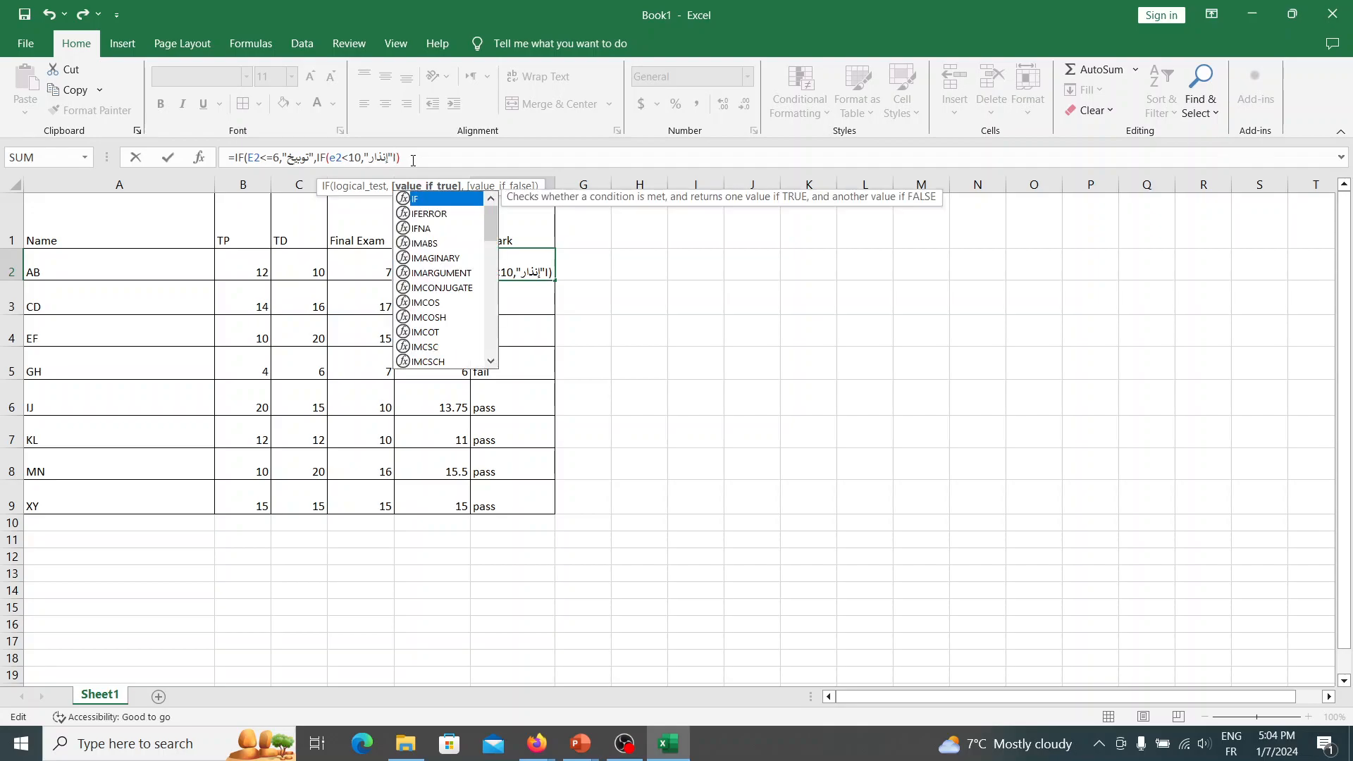
key("BackSpace")
type("\"")
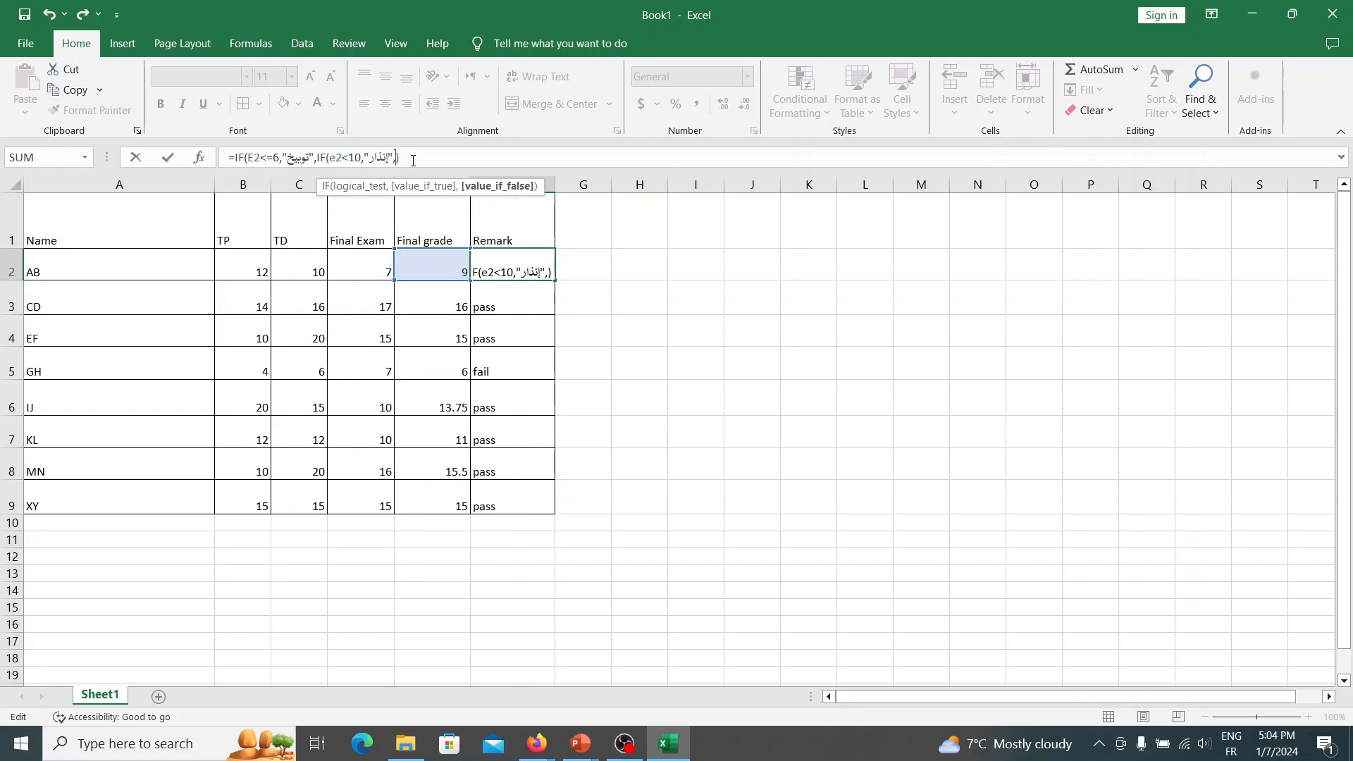
type("IF")
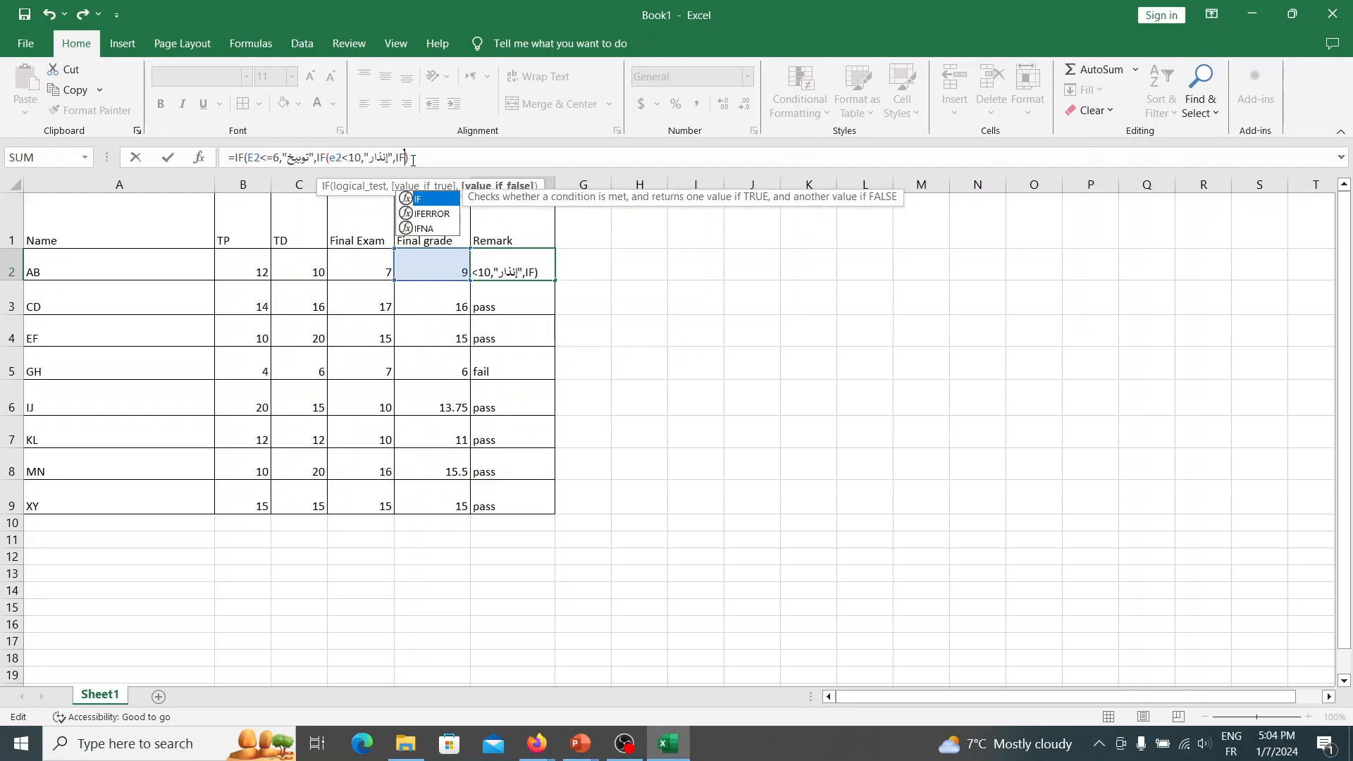
type("\"")
key("BackSpace")
type("(")
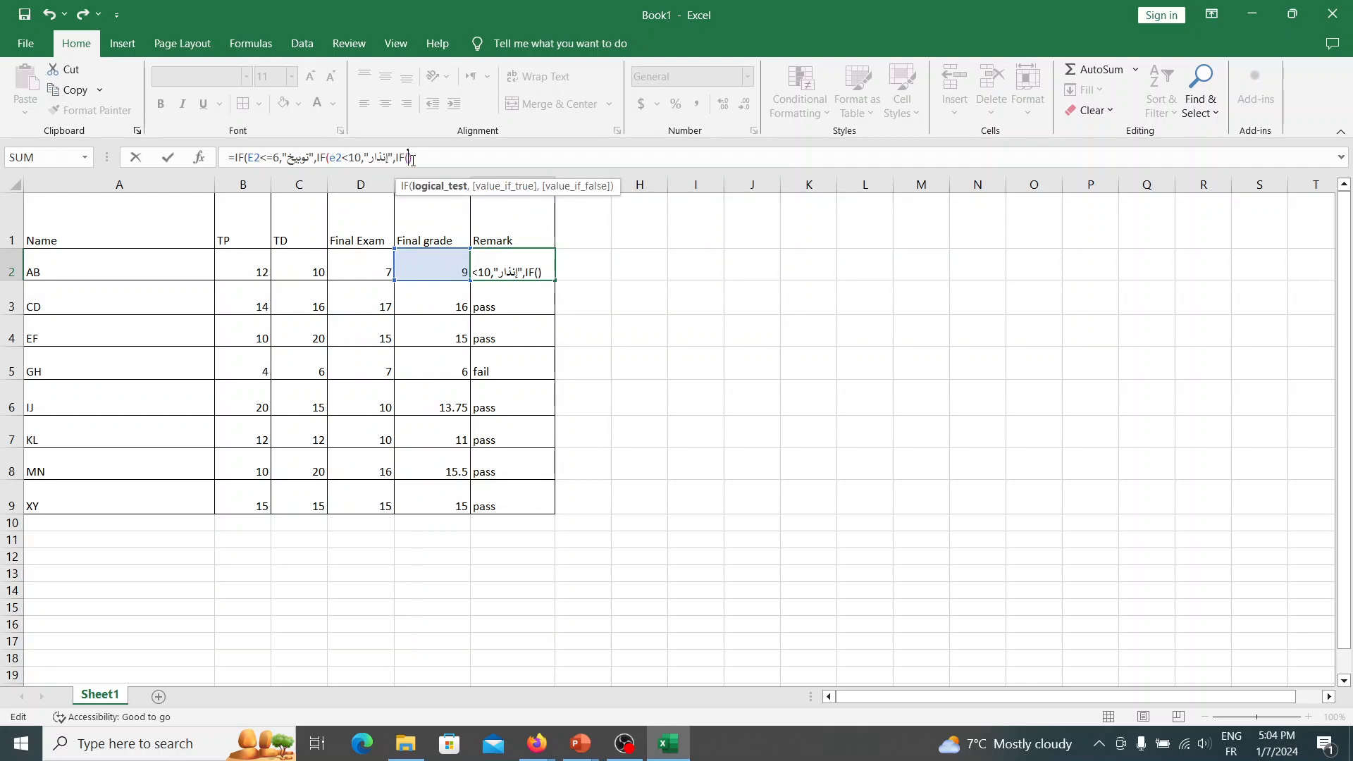
type(")")
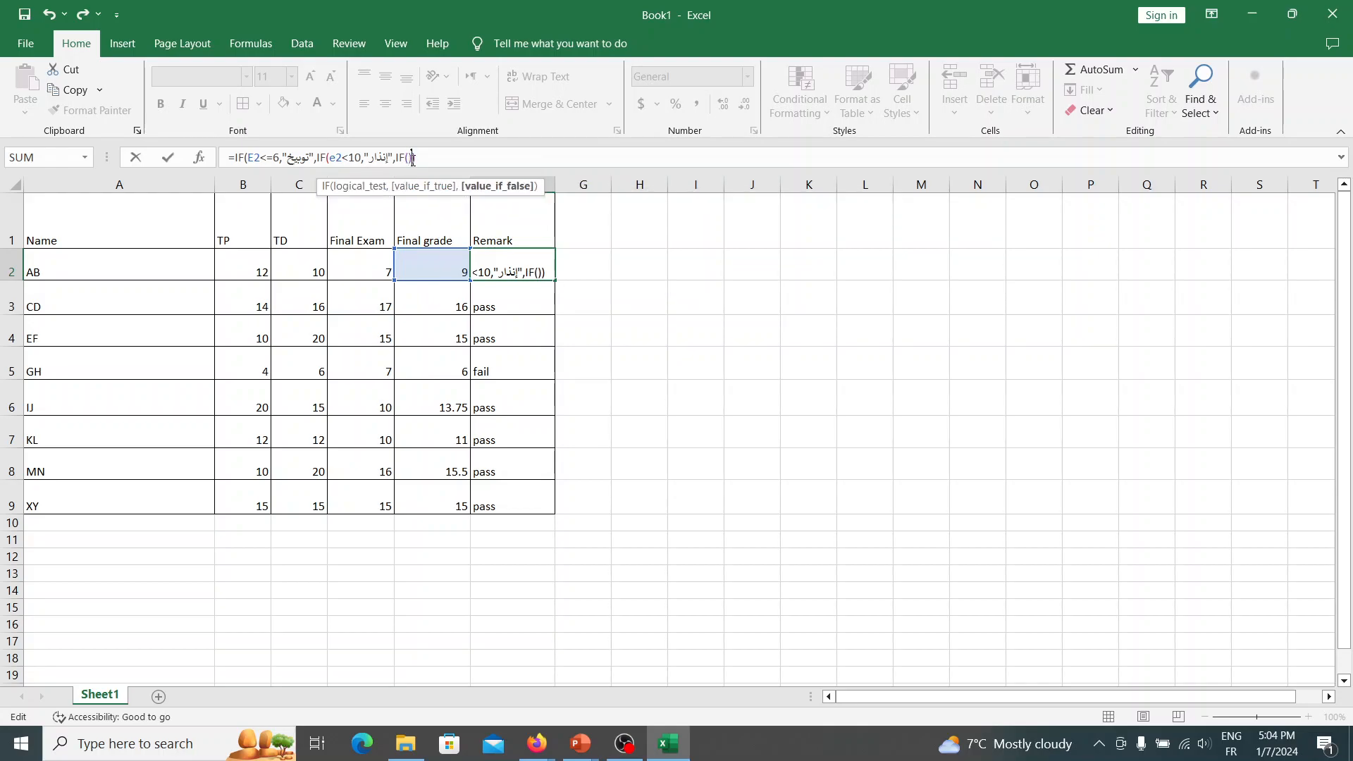
Enter e2<=13 as the third IF's logical test in the F2 formula, followed by a comma
key("Left")
key("Left")
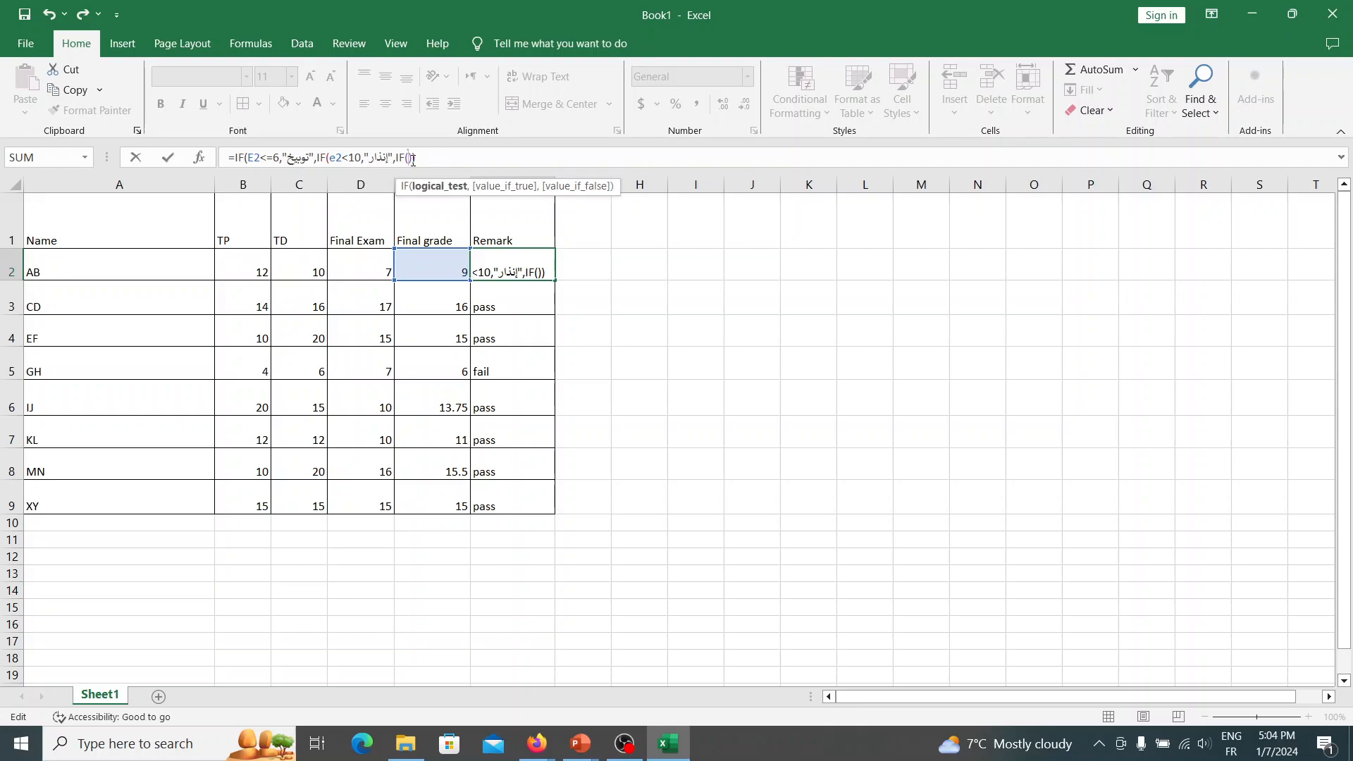
type("e")
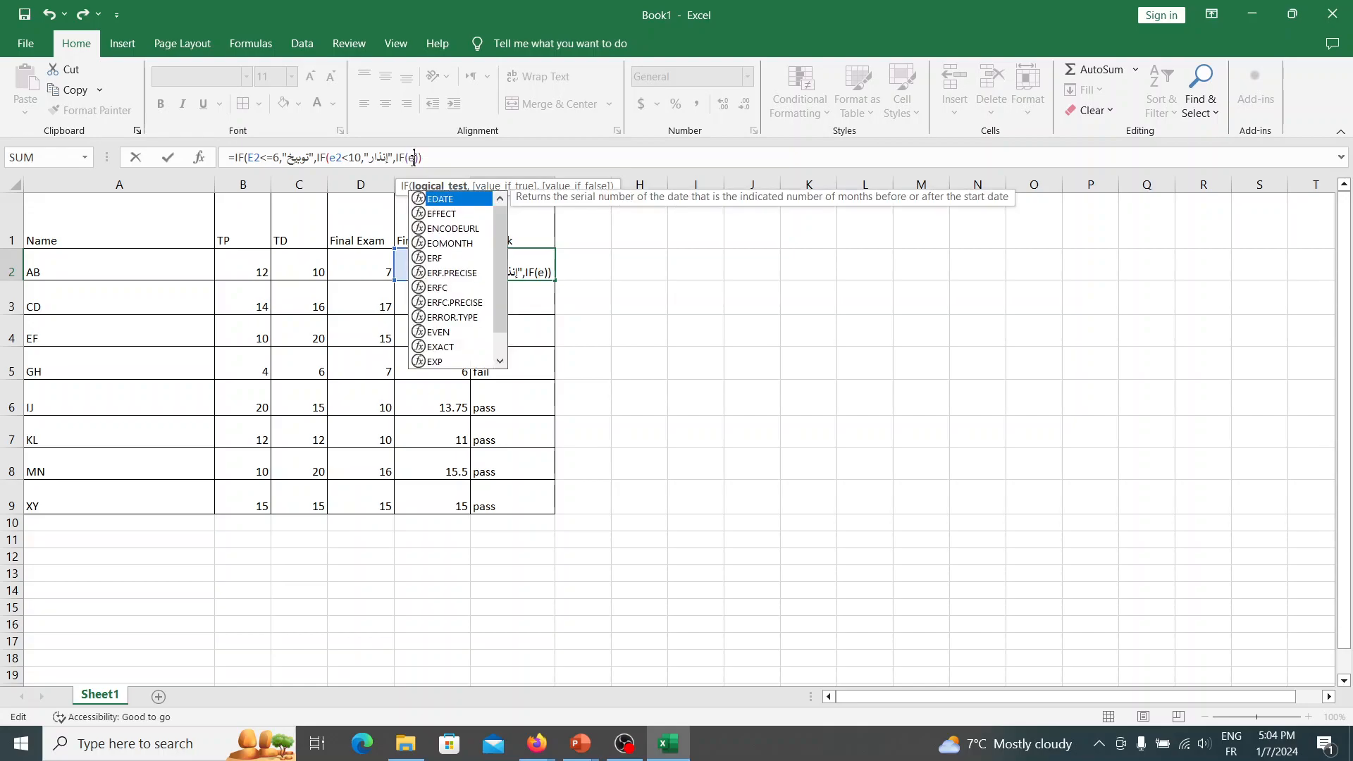
type("2")
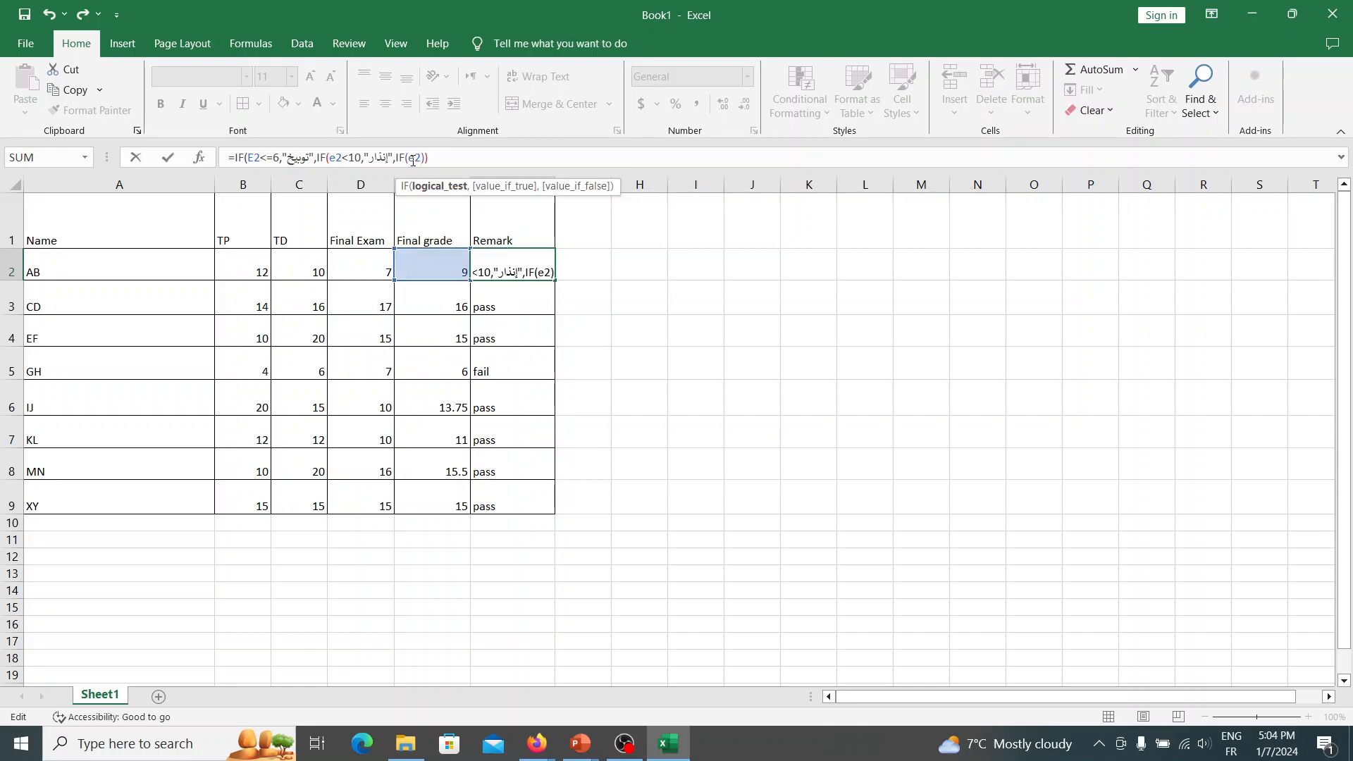
type("<=13,")
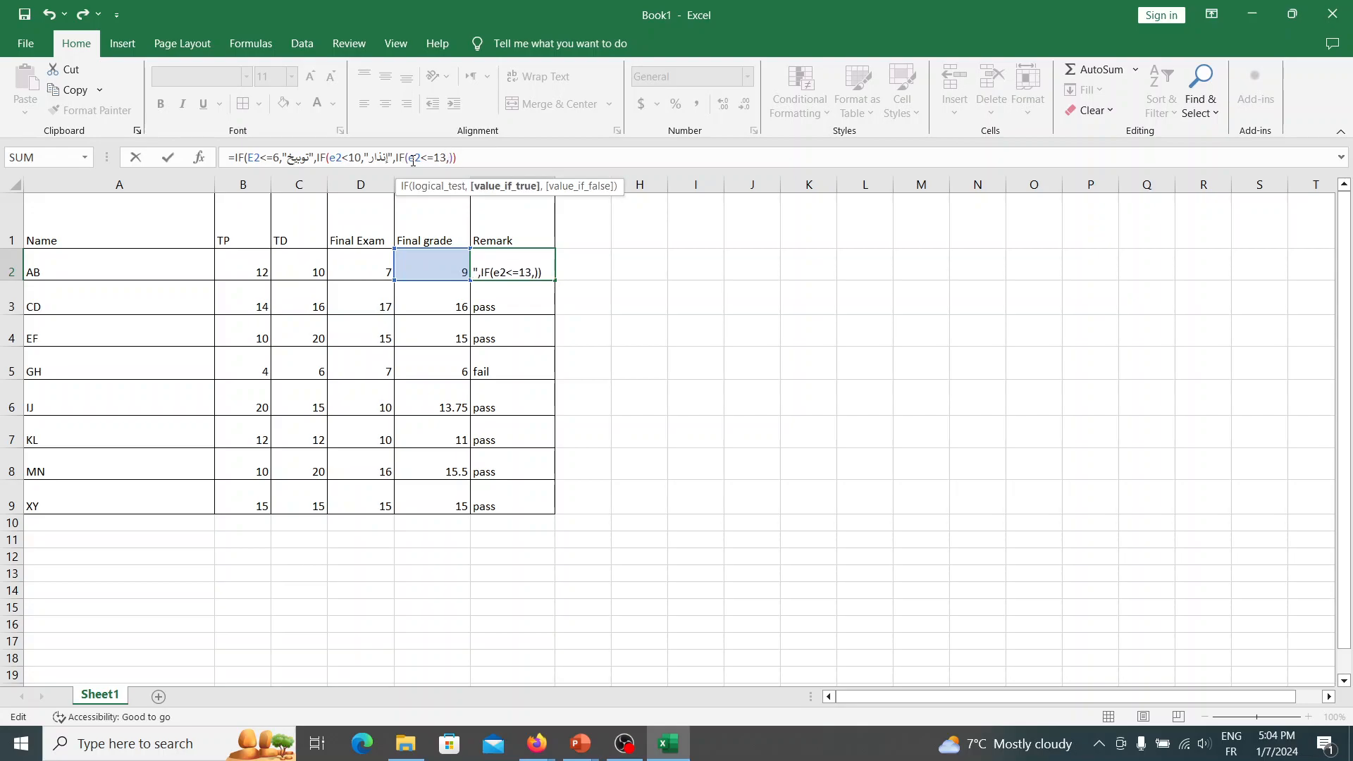
Enter the quoted Arabic text "متوسط" as the third IF's value if true
type("\"\"")
key("alt+shift")
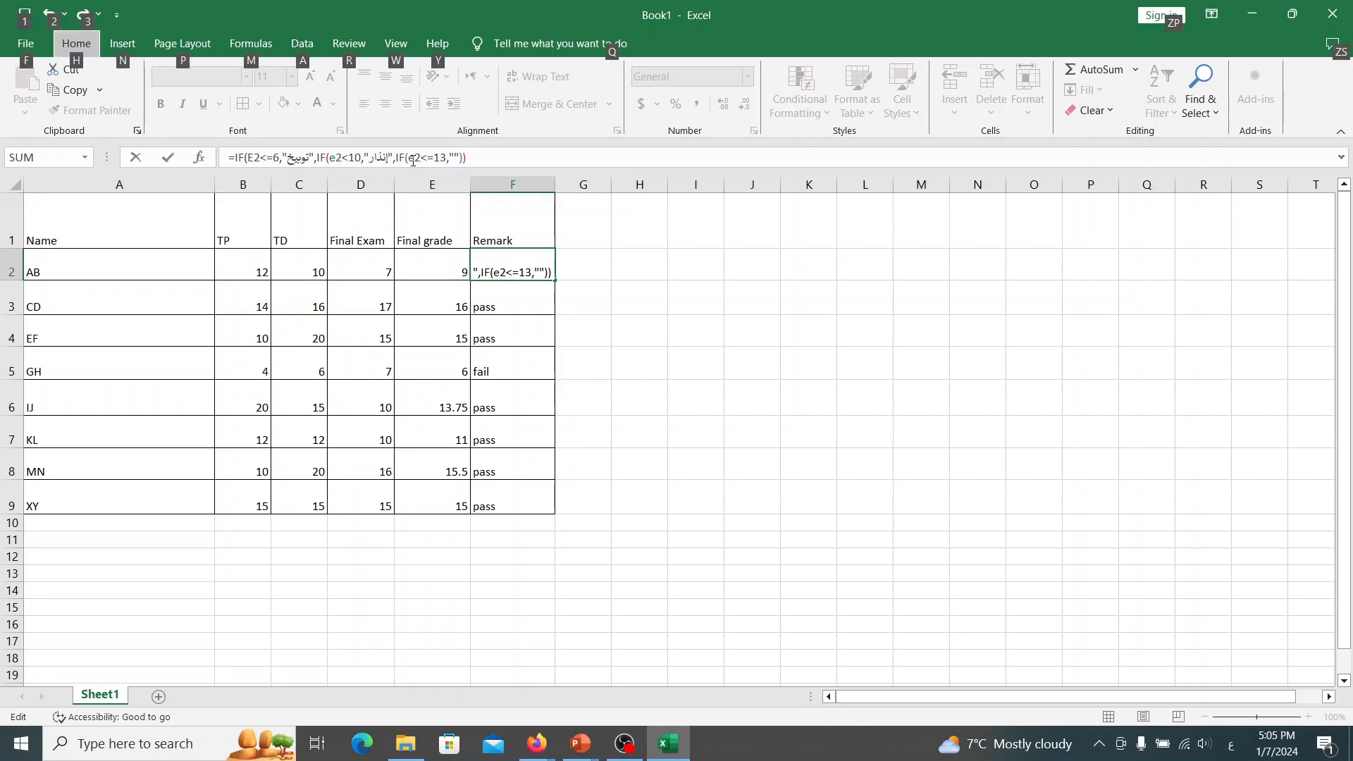
left_click(457, 159)
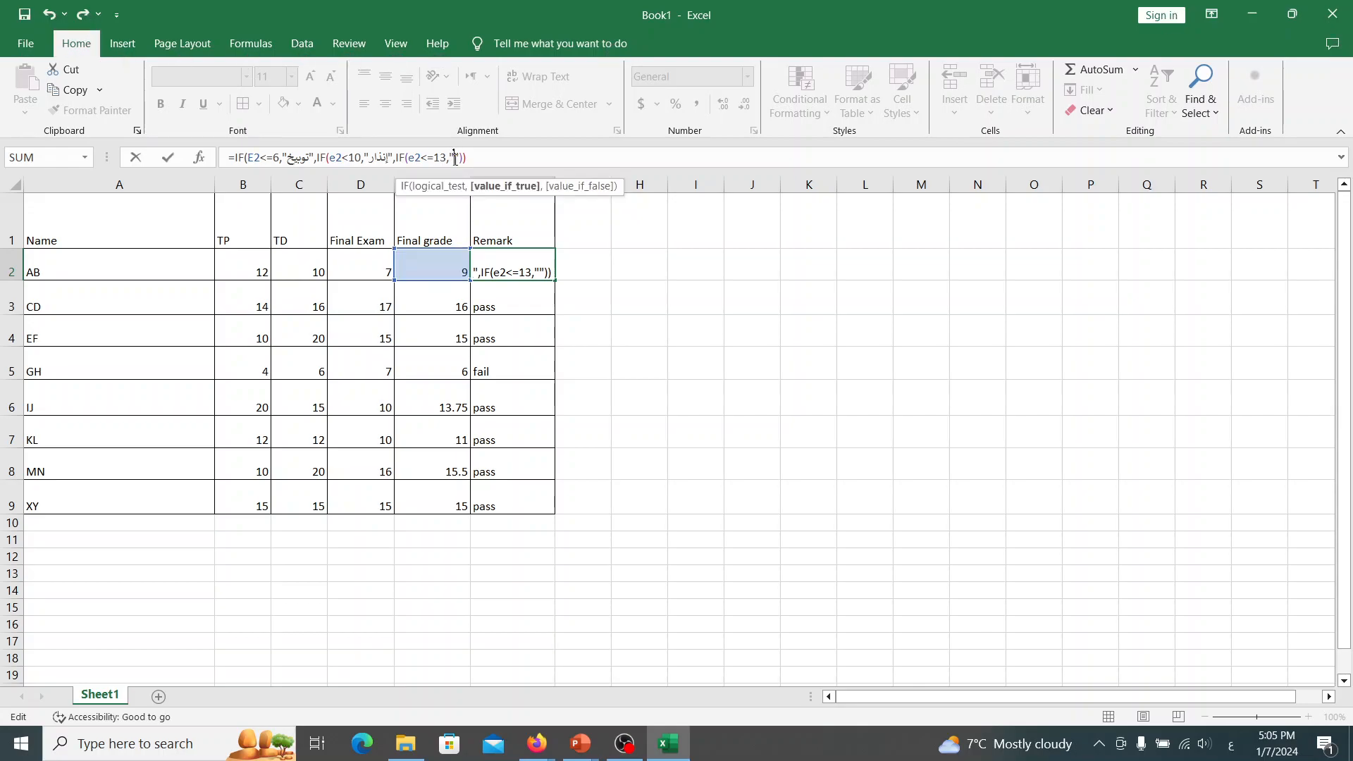
type("متوسط")
key("Right")
key("Right")
key("Right")
key("Left")
key("Left")
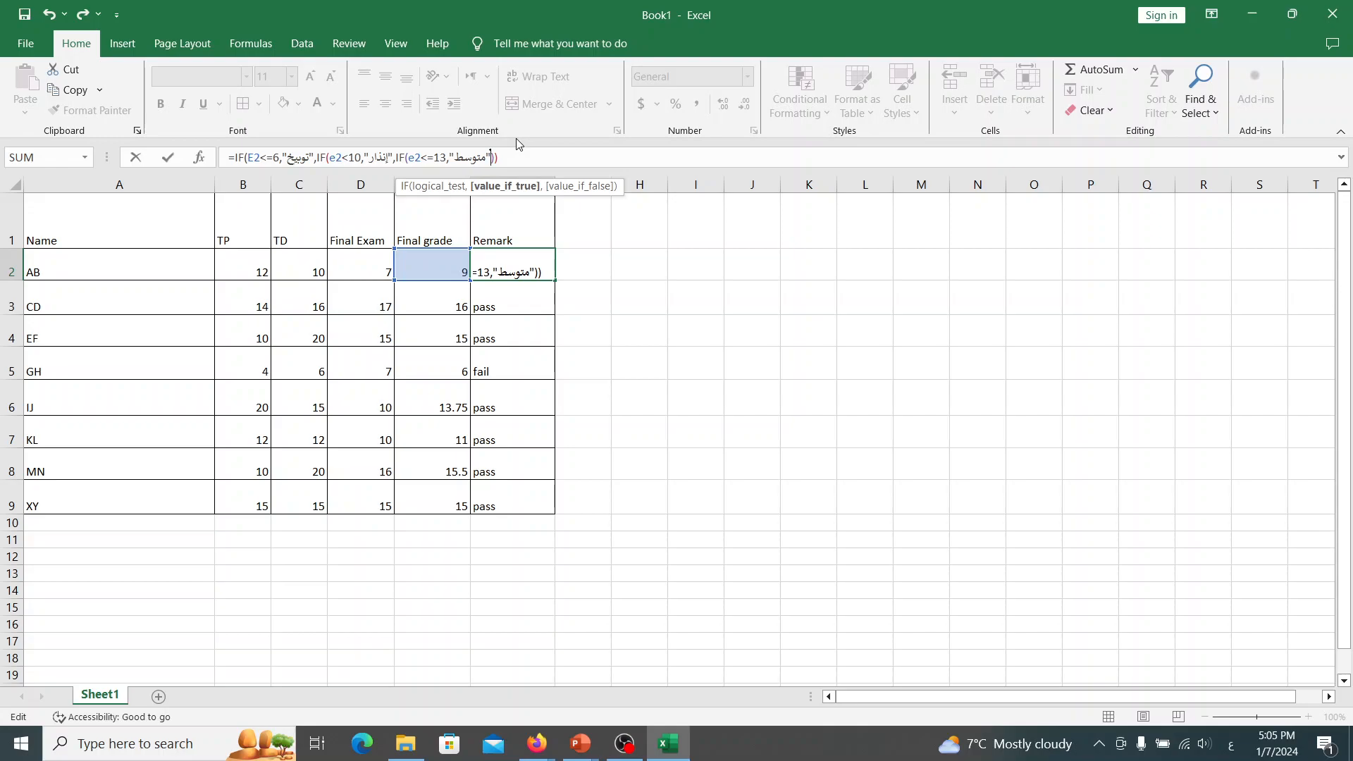
Add a comma and a fourth nested IF( after "متوسط" in the F2 formula
key("alt+shift")
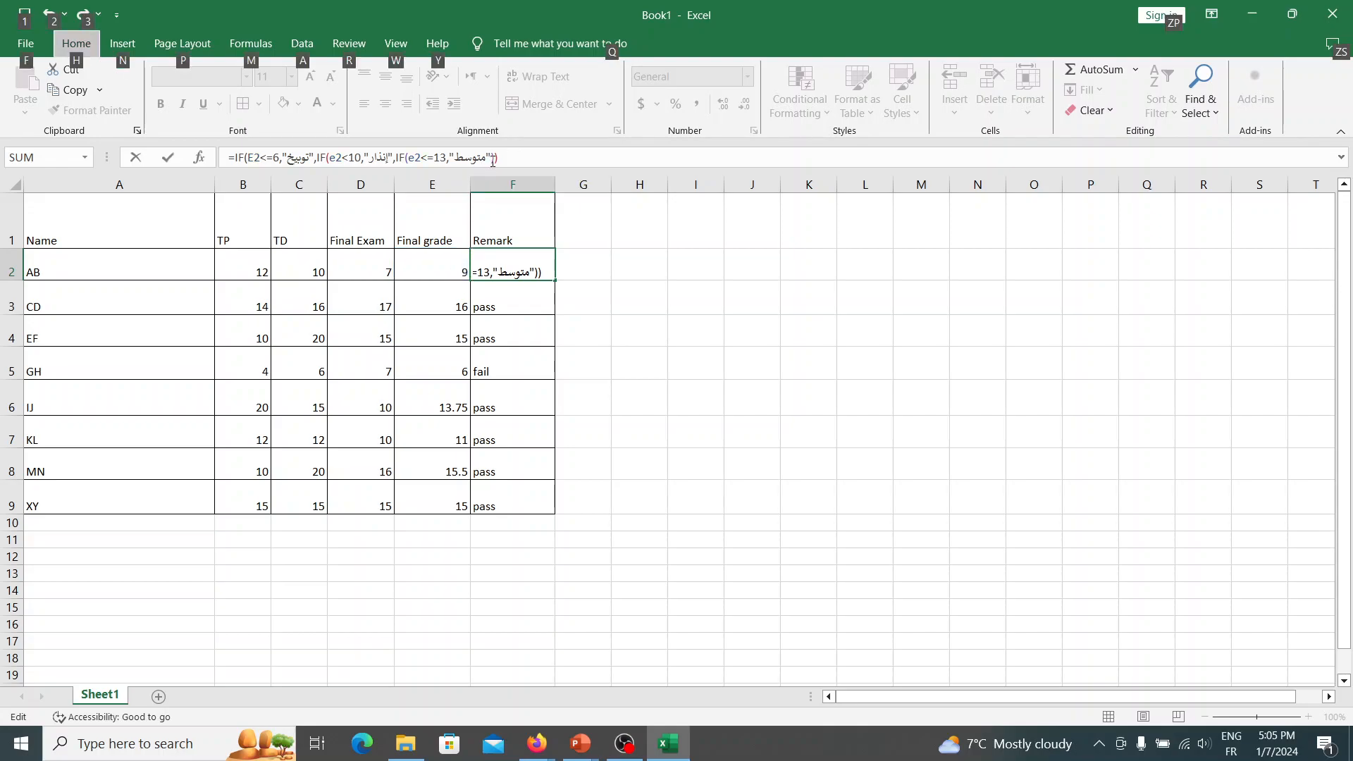
left_click(494, 159)
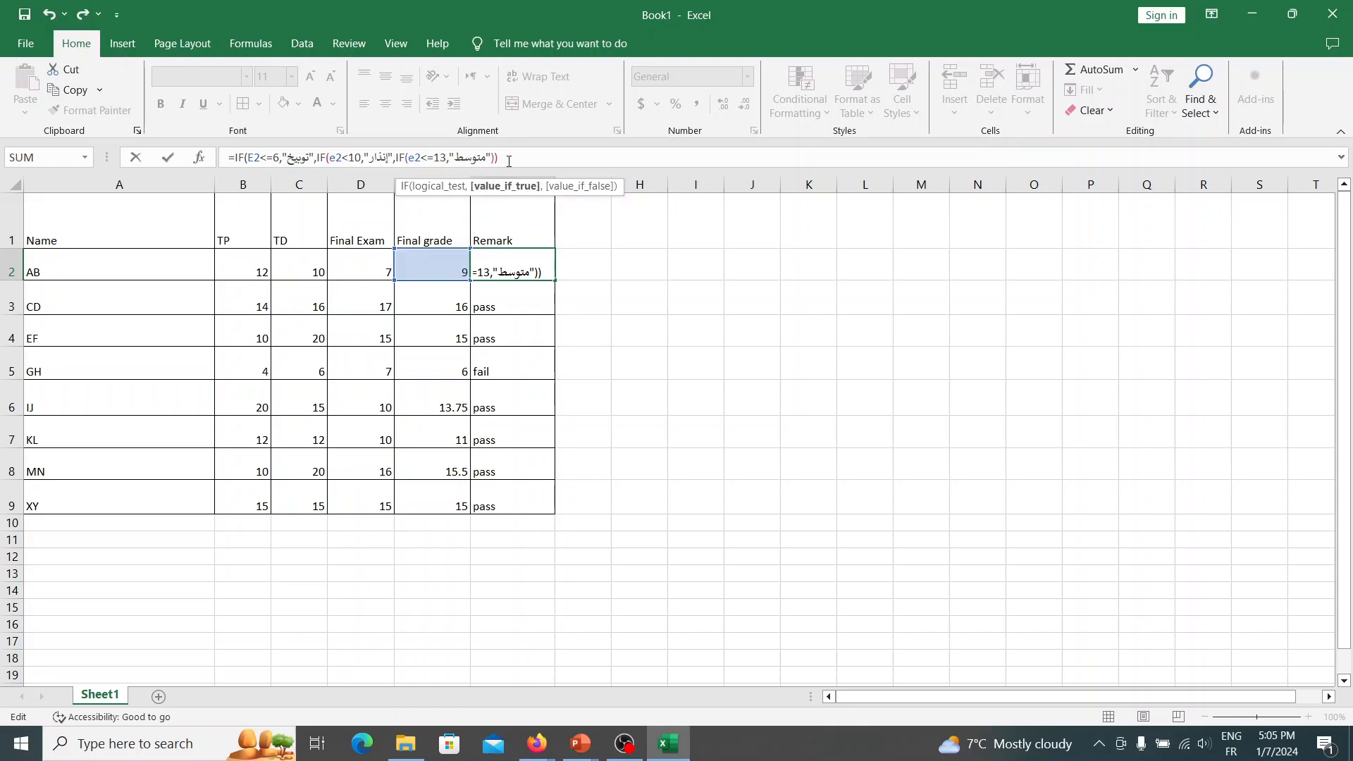
type(",i")
key("BackSpace")
type("i")
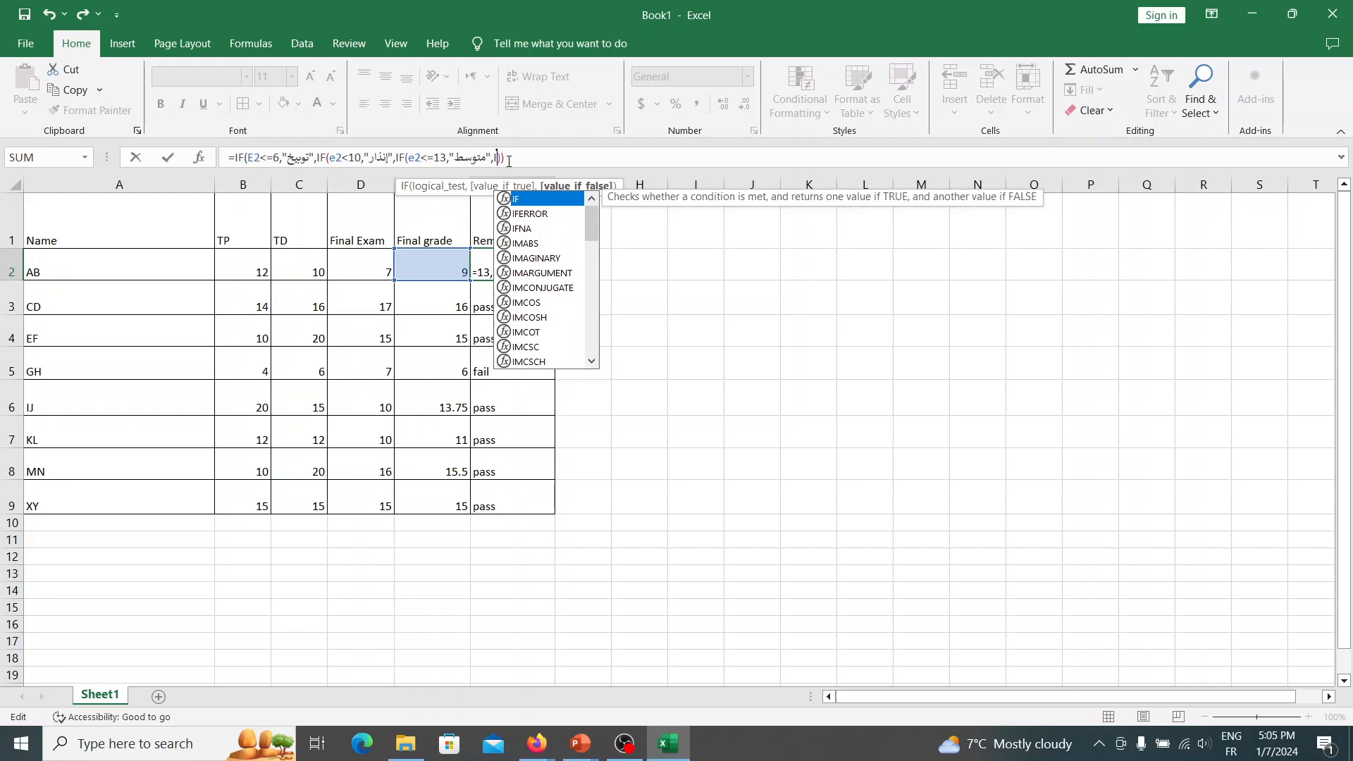
type("f")
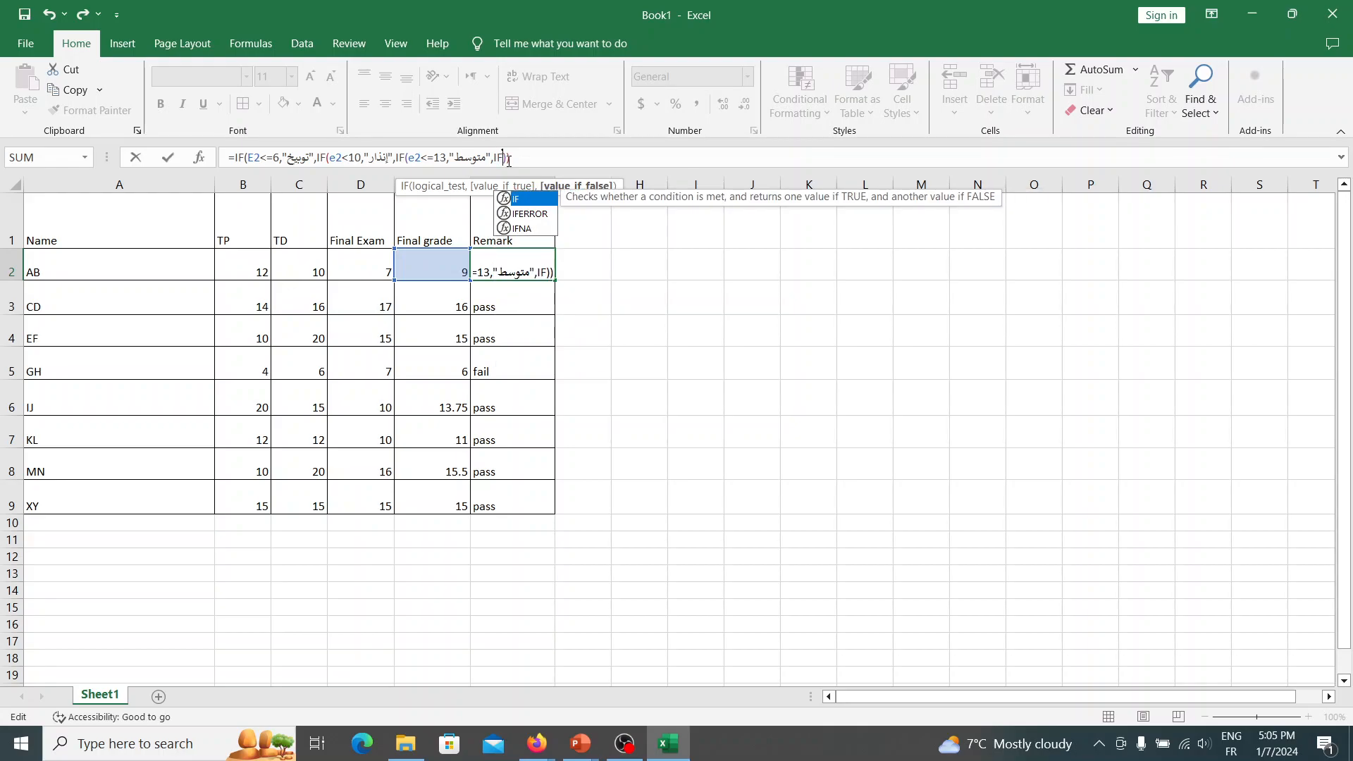
type("(")
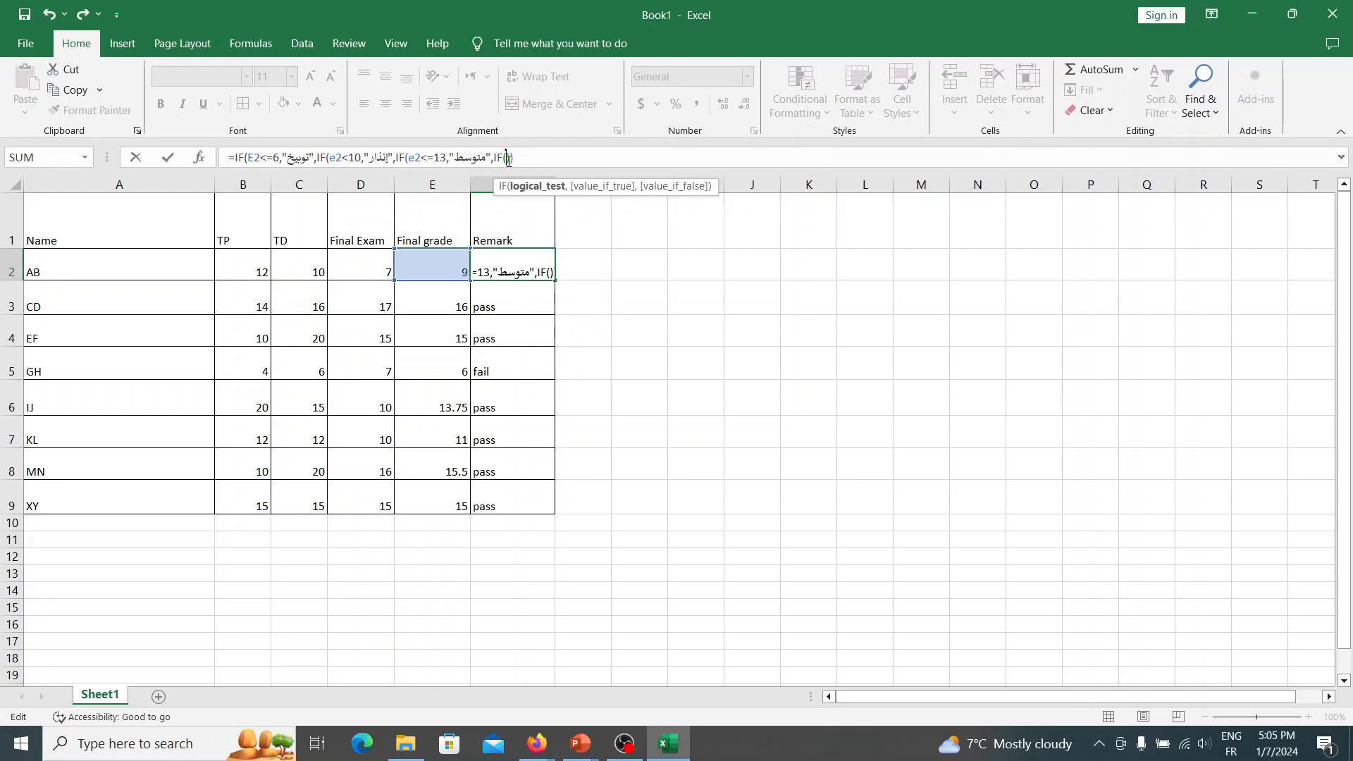
Enter e2<17 as the fourth IF's logical test, followed by a comma
type("e")
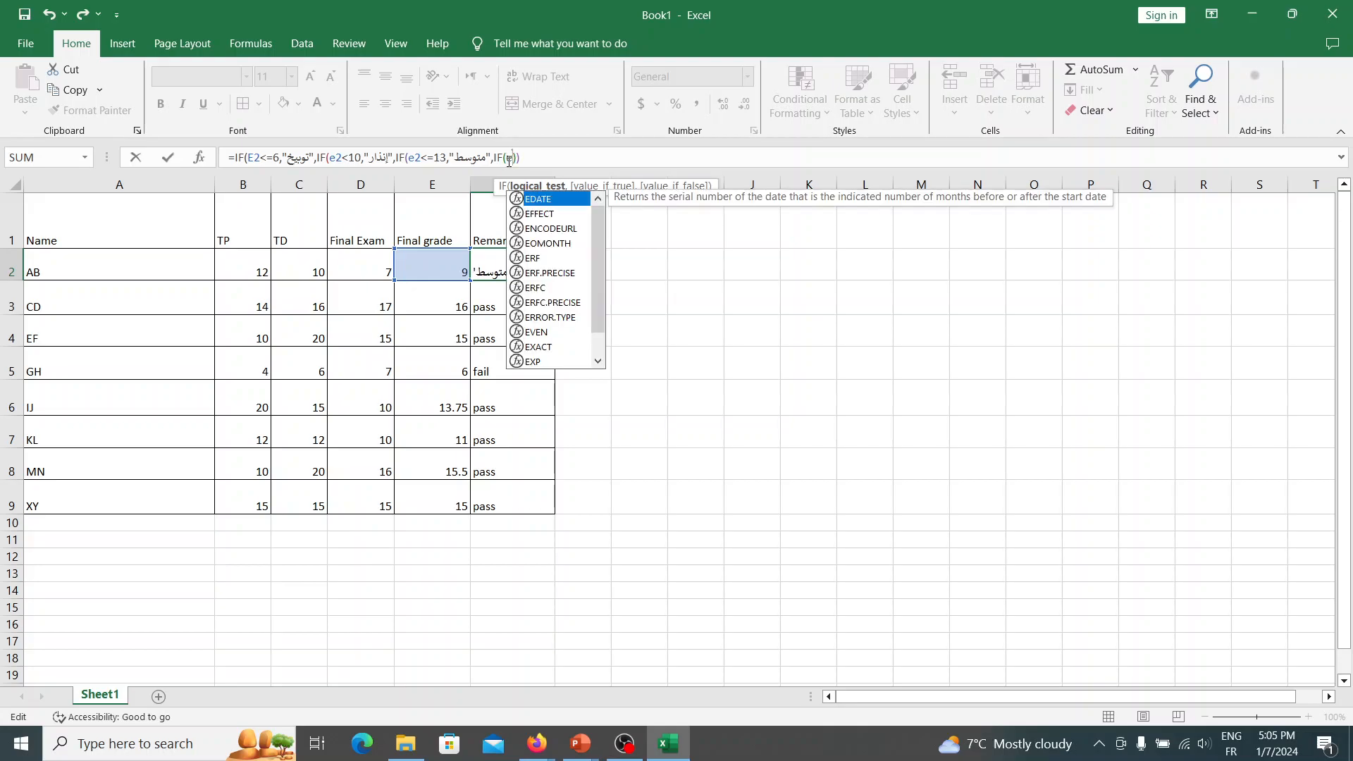
type("2")
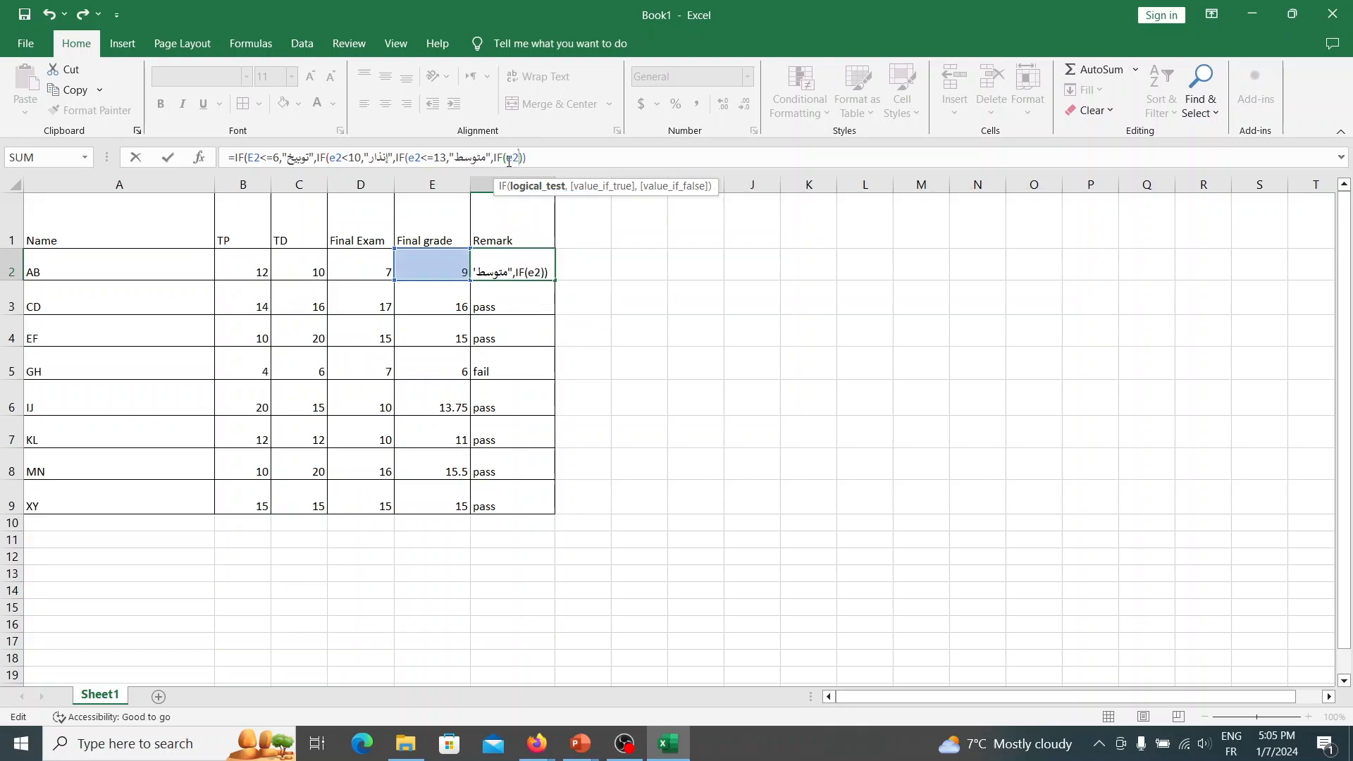
type("<17")
type(",")
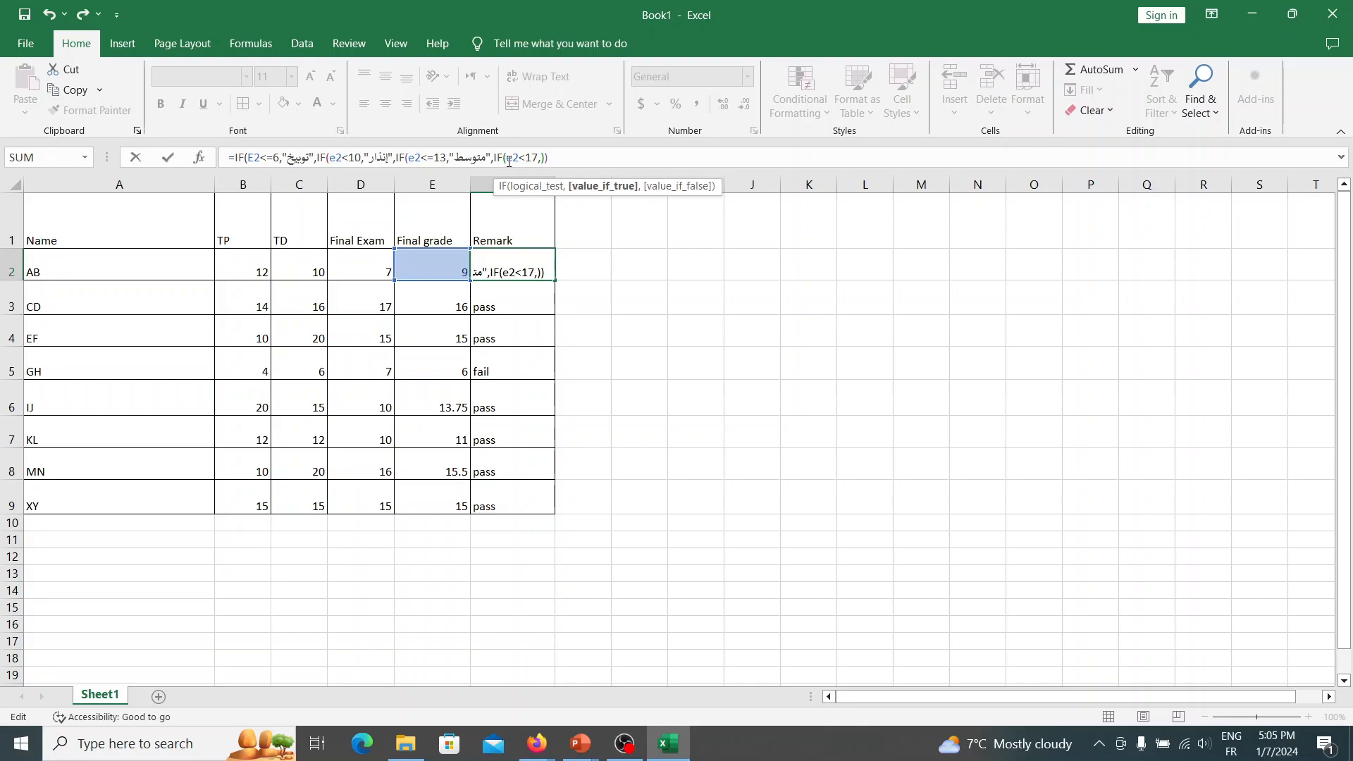
Enter the quoted Arabic text "جيد" as the fourth IF's value if true
type("\"\"")
key("alt")
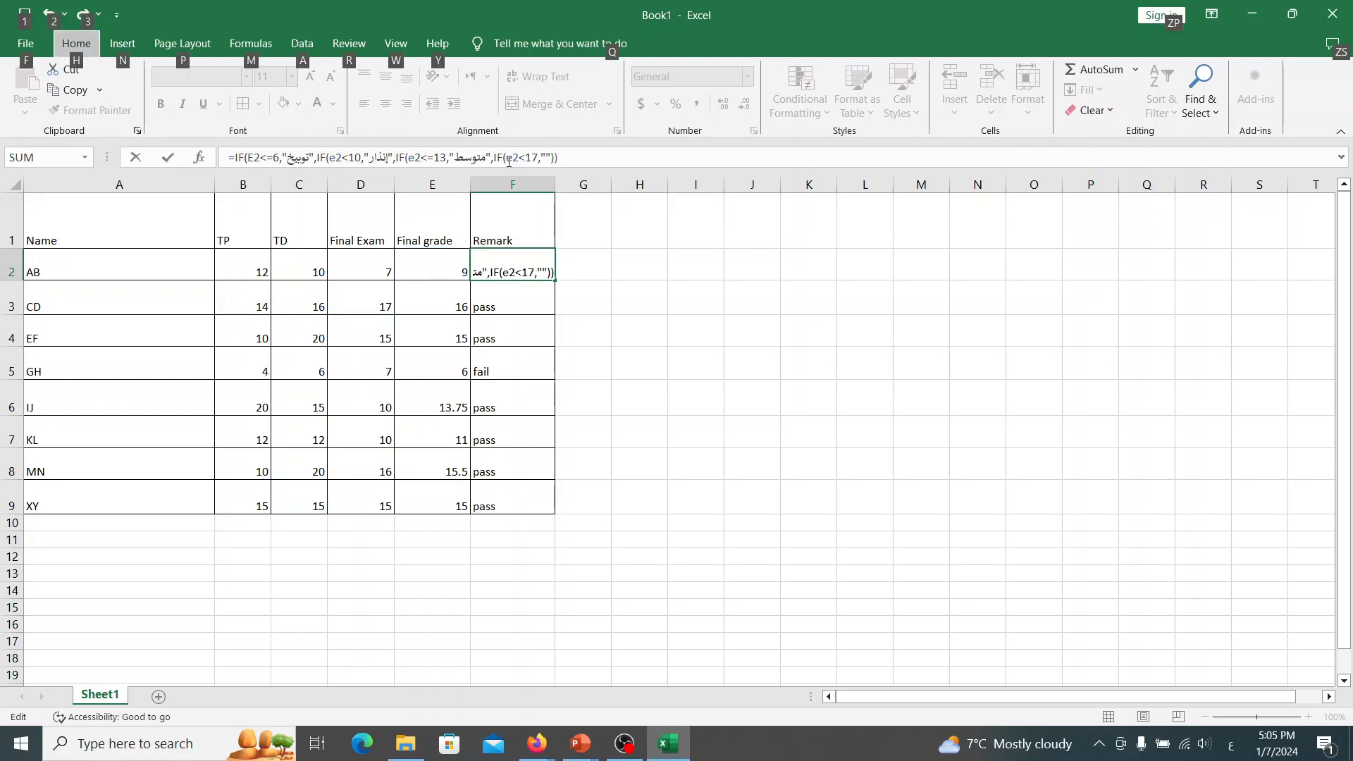
left_click(545, 157)
type("جي")
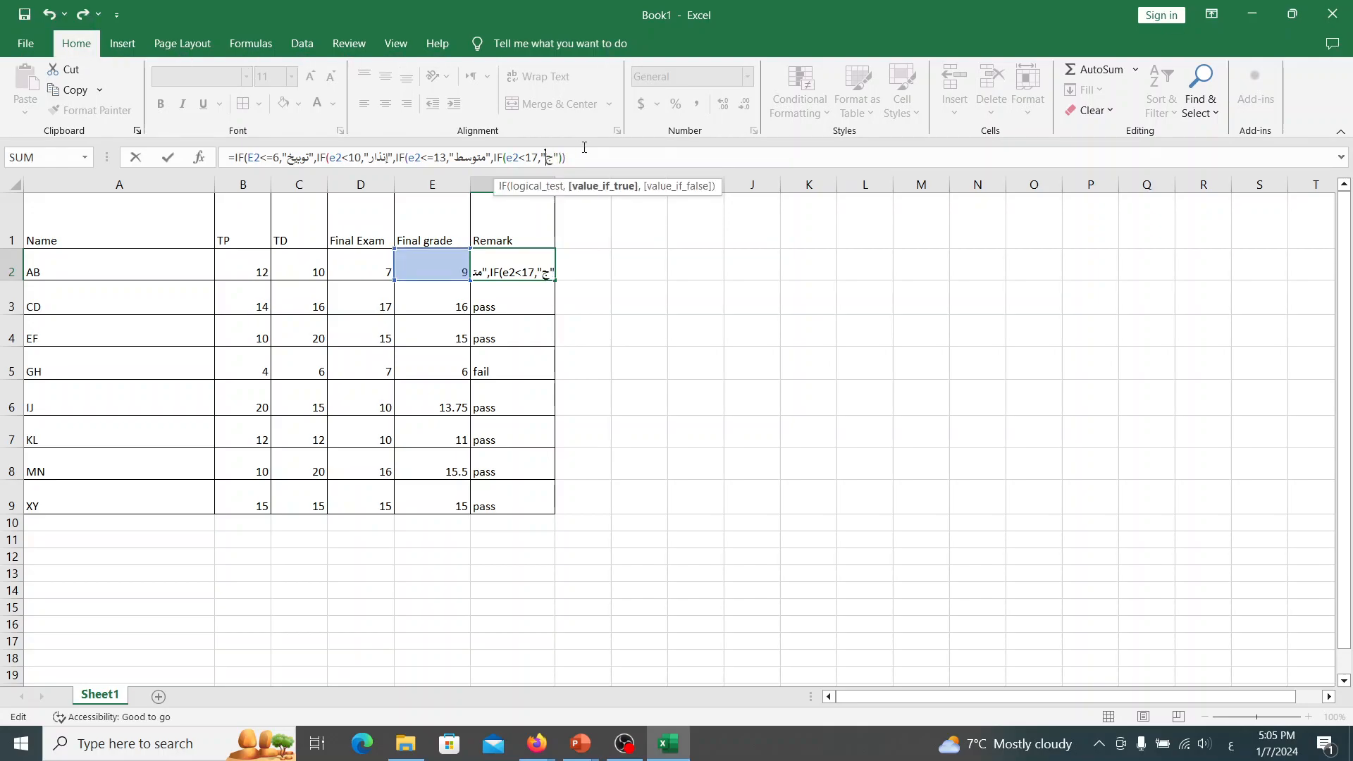
type("د")
key("Right")
Add a comma after "جيد" and enter the quoted Arabic text "ممتاز" as the fourth IF's value if false
key("alt+shift")
left_click(568, 155)
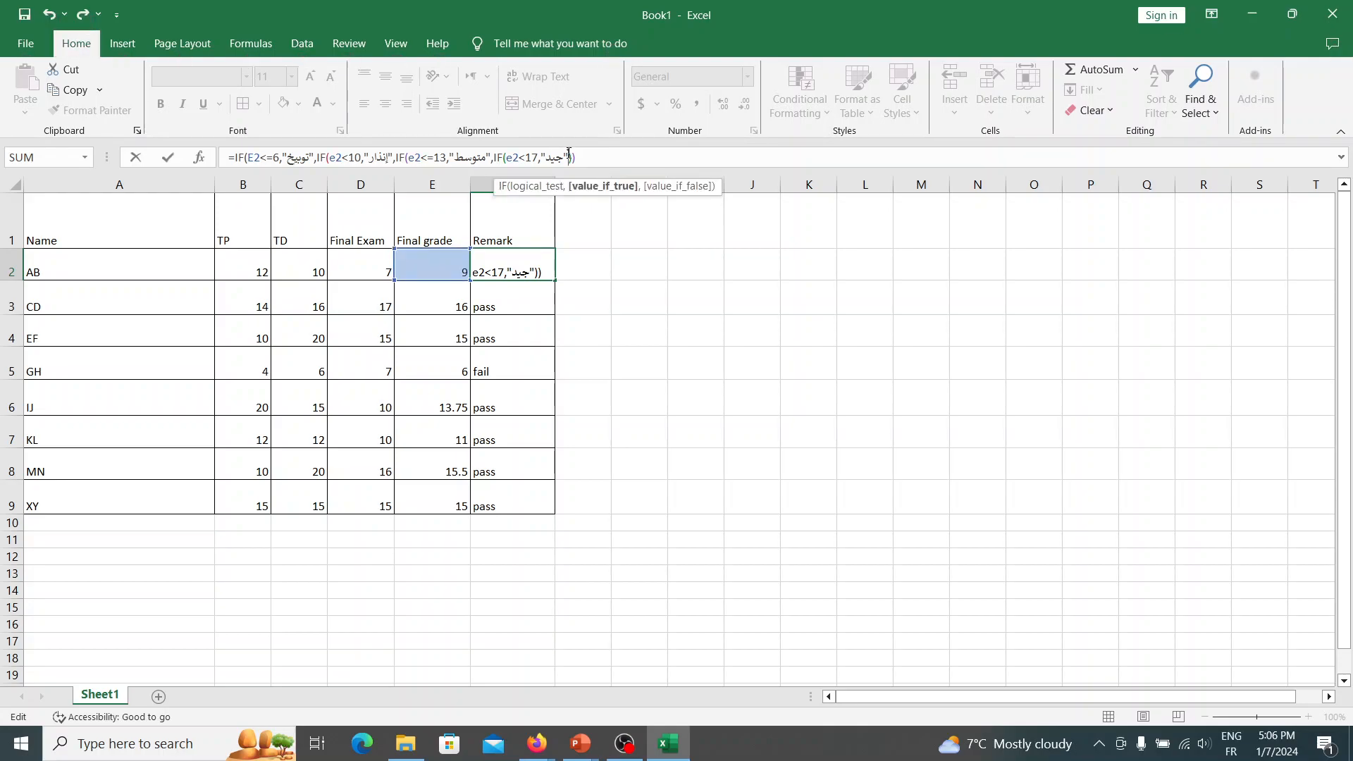
type(",")
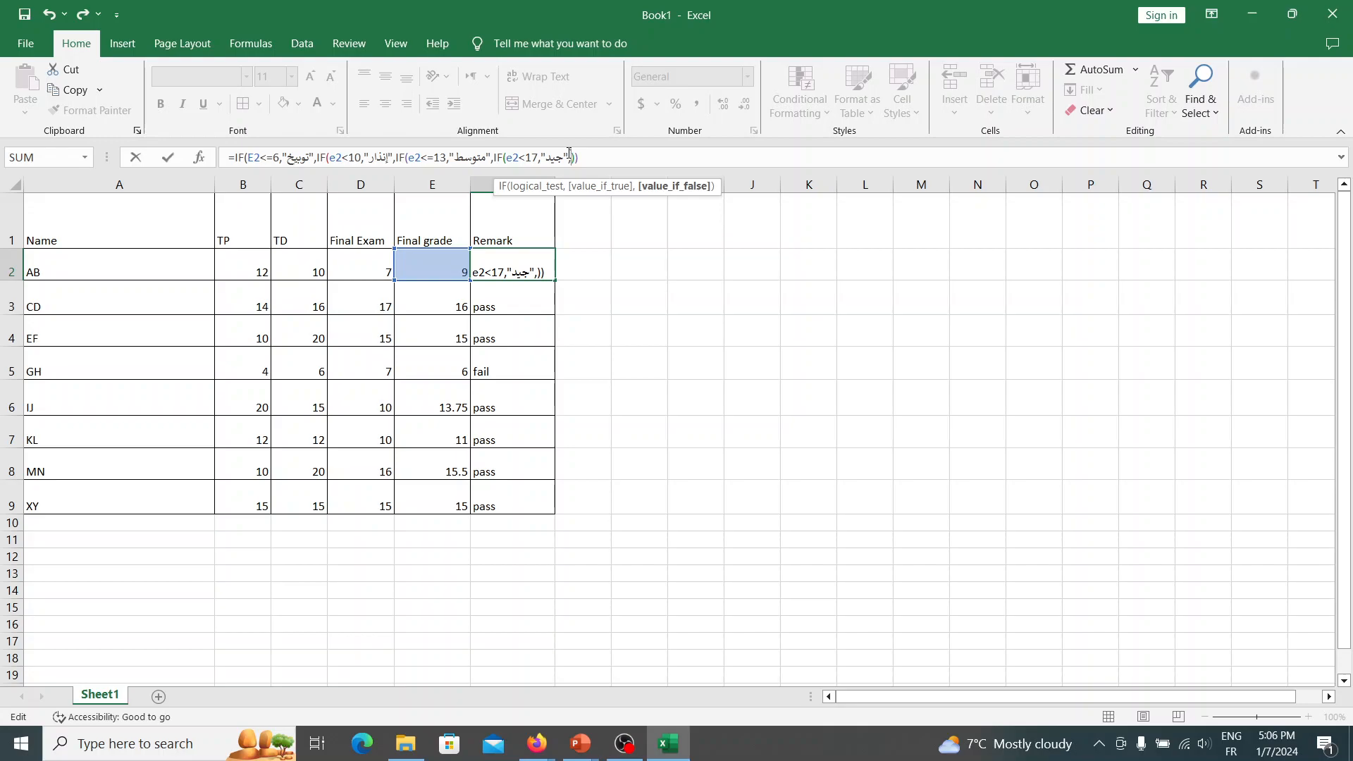
type("\"\"")
key("Left")
key("alt+shift")
type("مم")
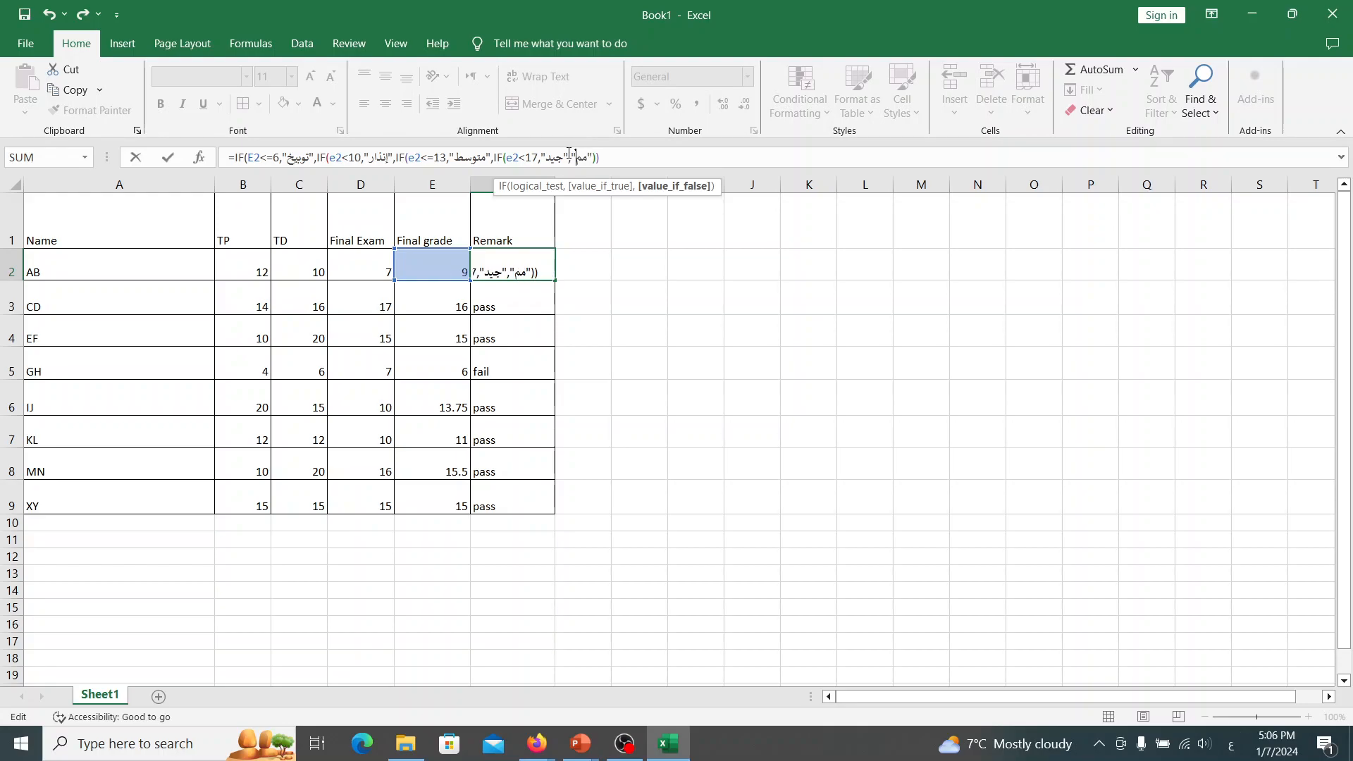
type("تاز")
Complete the F2 formula with four closing parentheses, one for each nested IF, and commit it
left_click(614, 159)
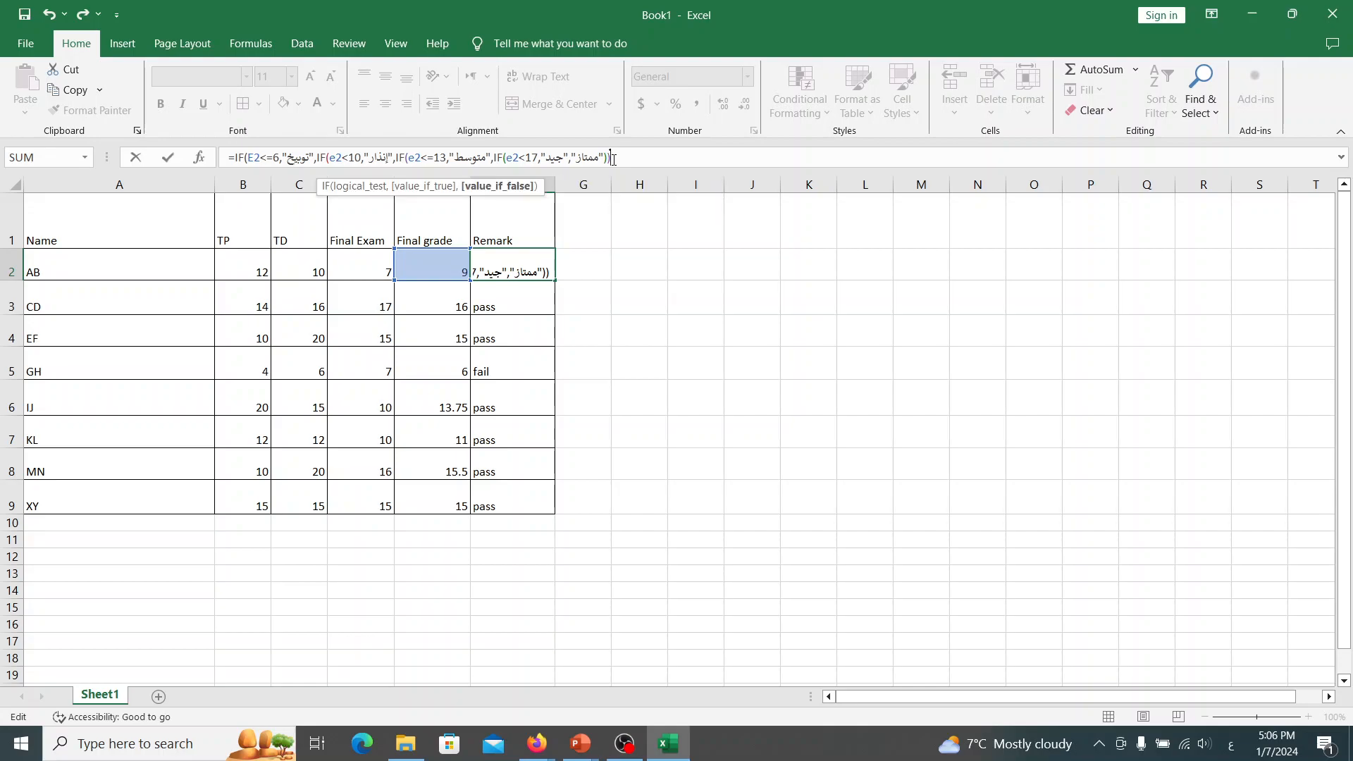
type("=")
key("BackSpace")
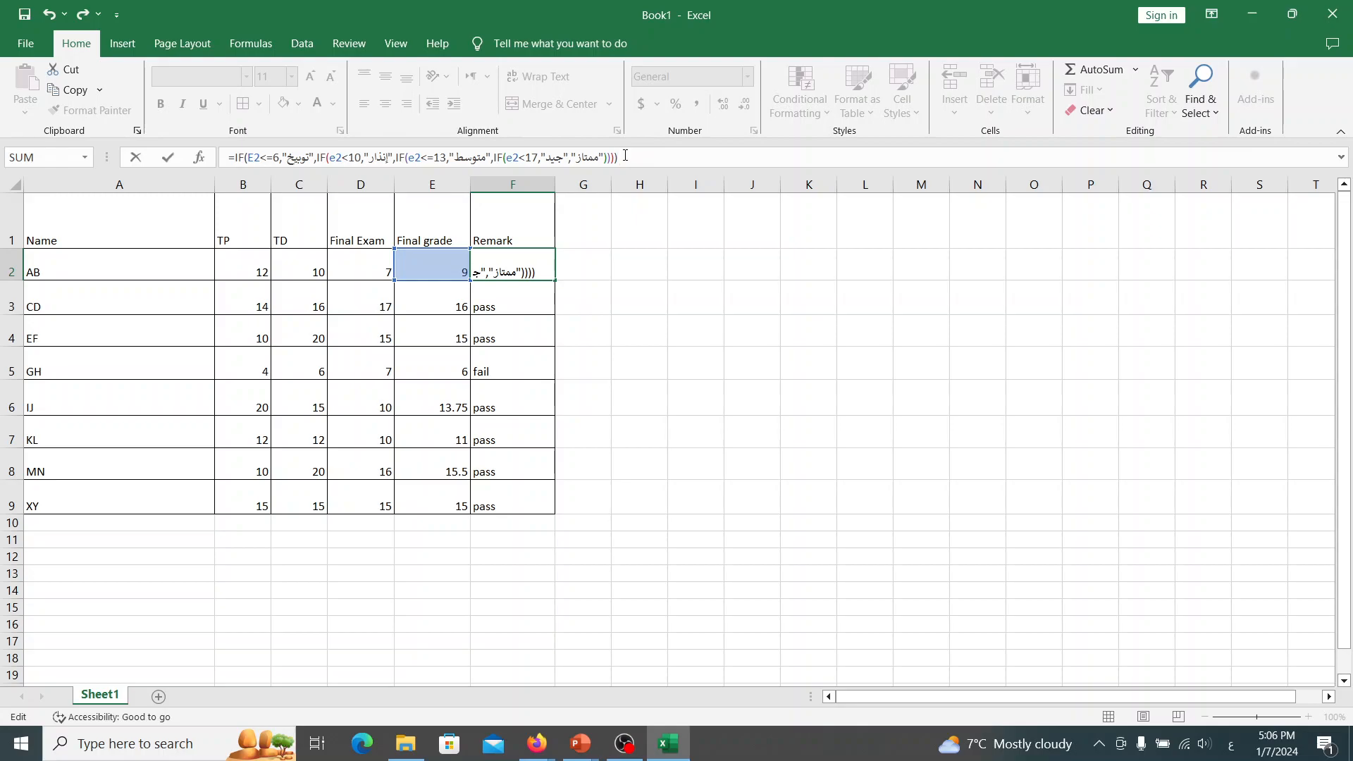
left_click(616, 156)
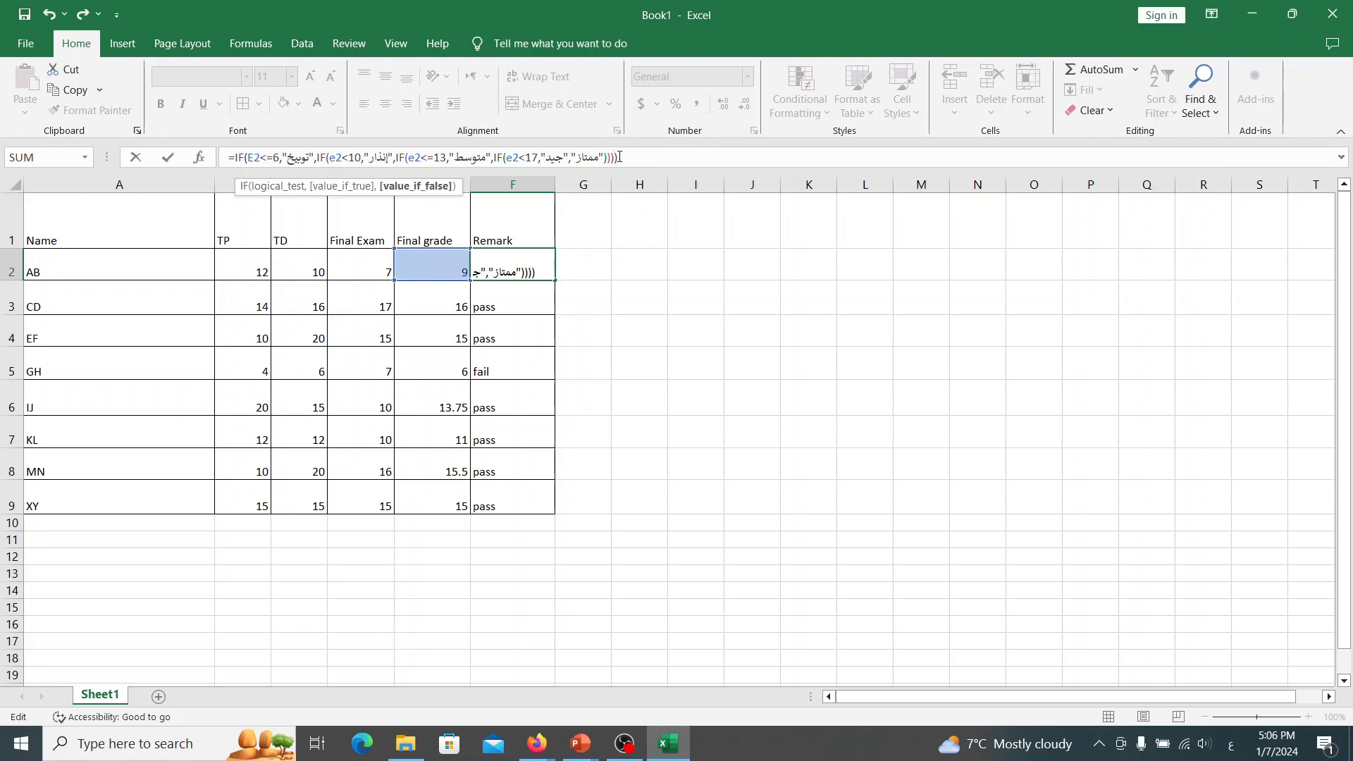
left_click(625, 158)
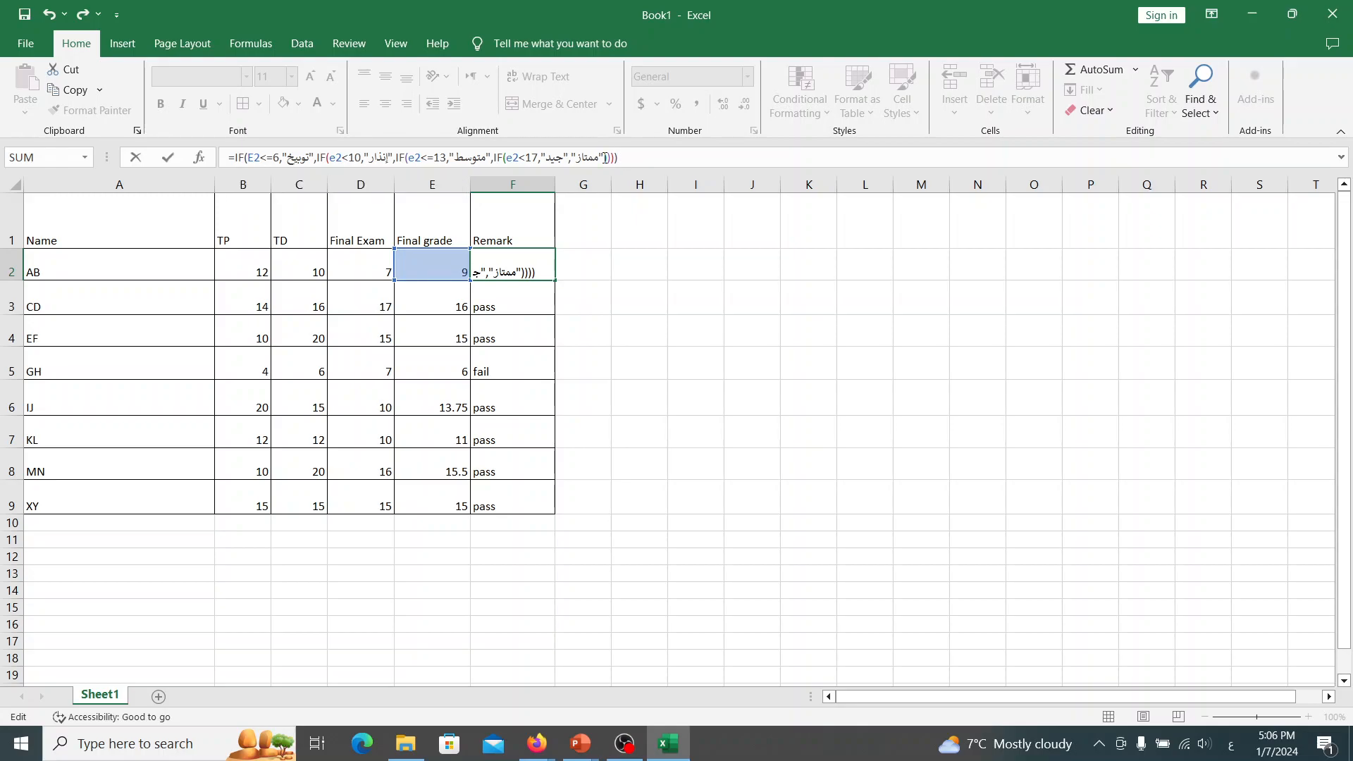
left_click(605, 158)
left_click(607, 156)
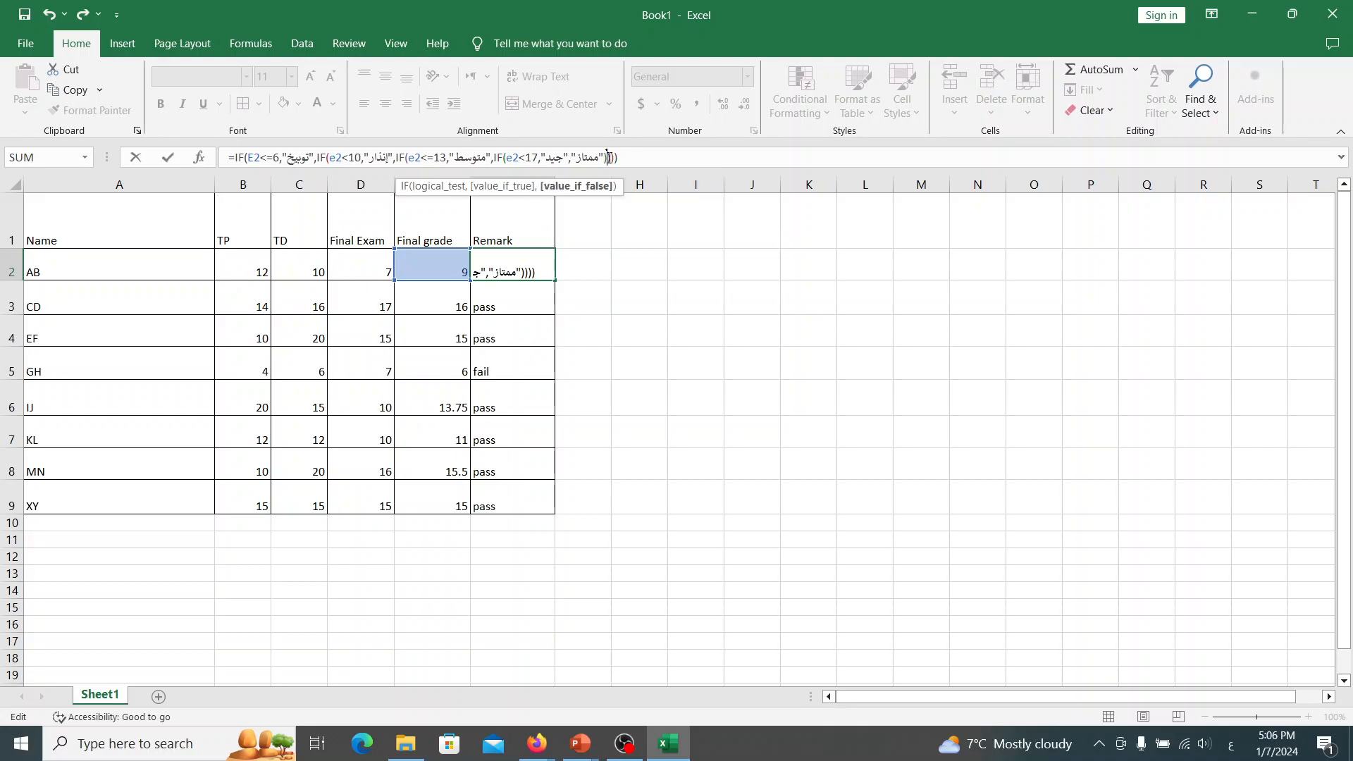
left_click(616, 158)
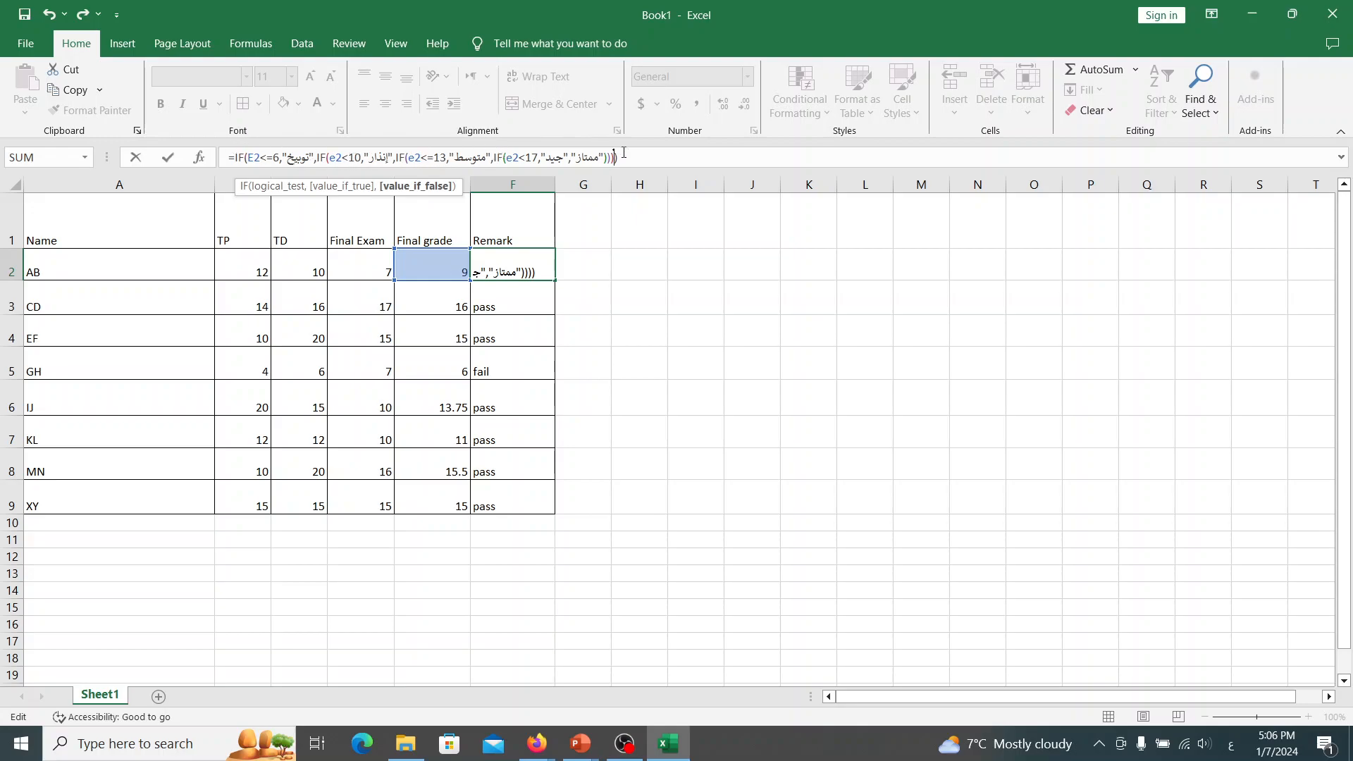
left_click(509, 256)
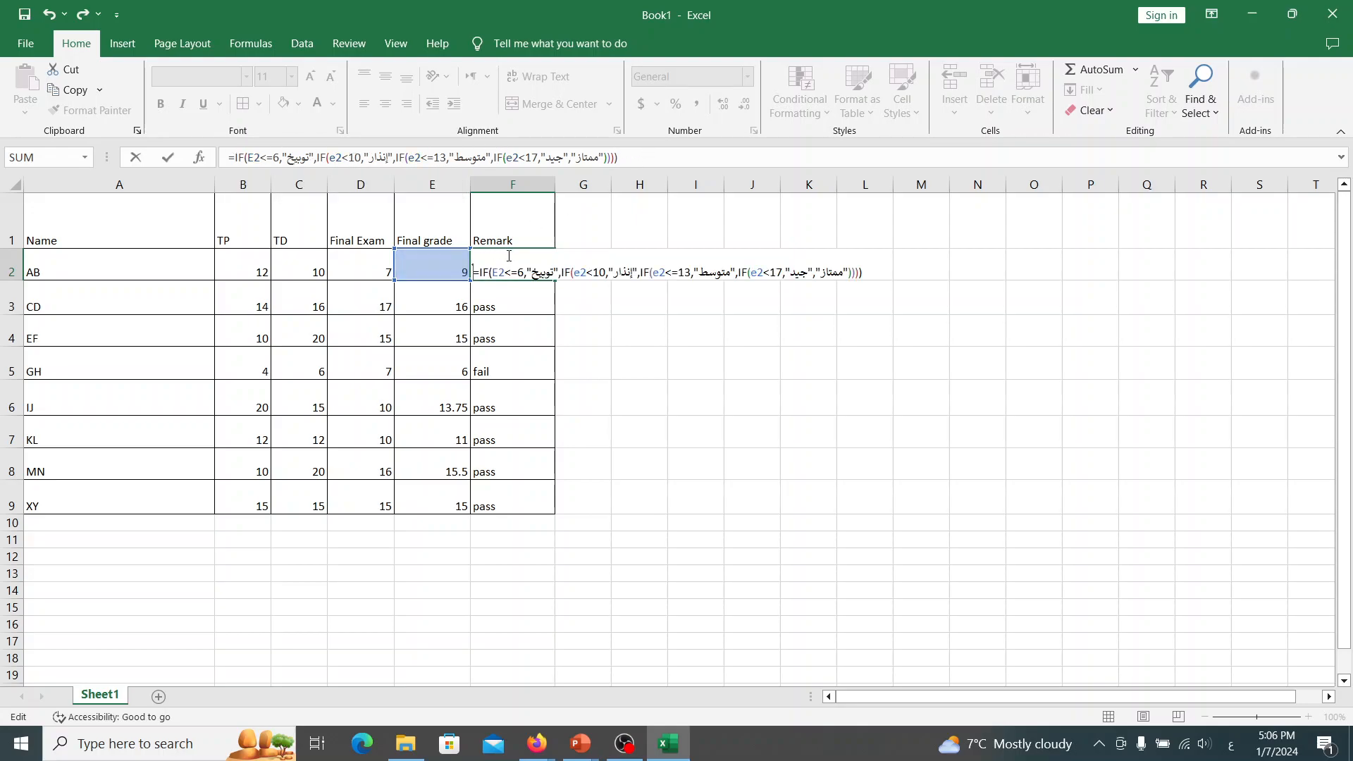
key("Return")
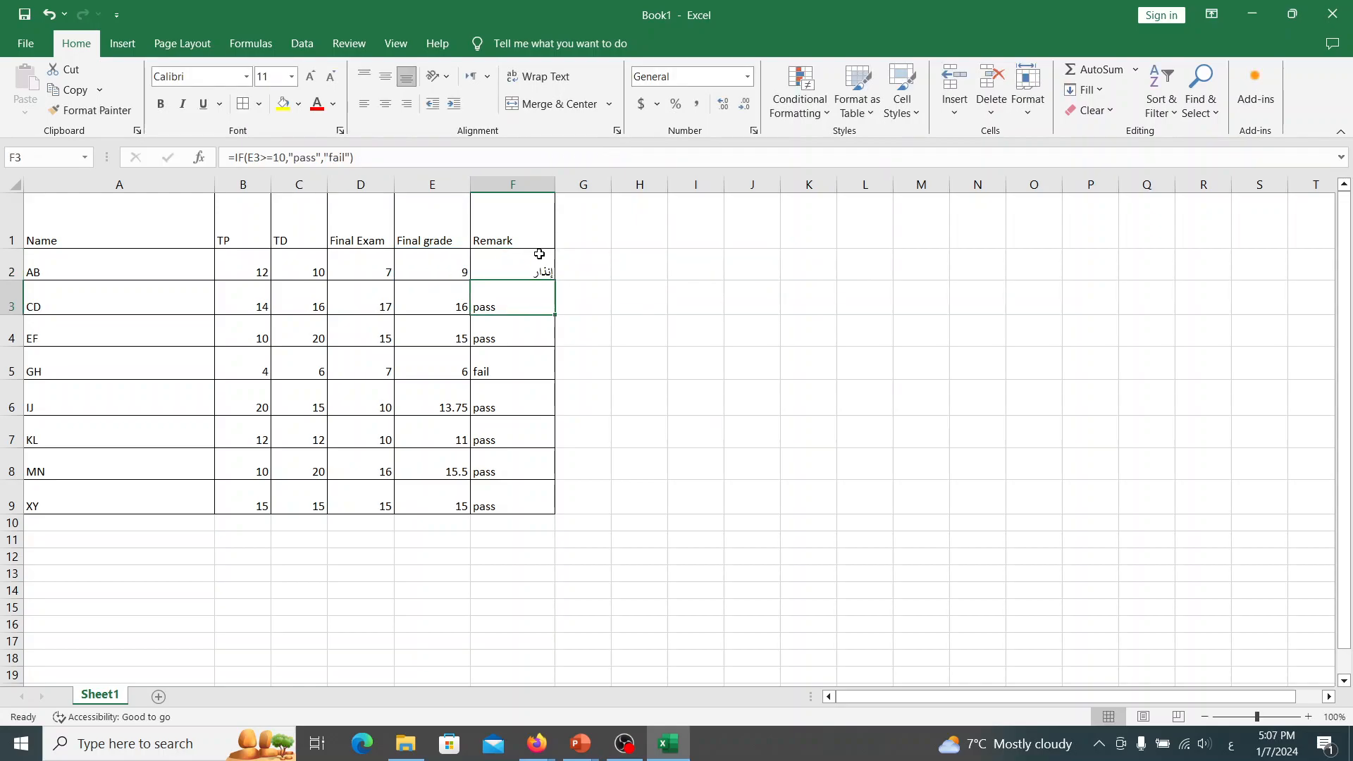
Fill the nested IF formula from F2 down the Remark column to F9
left_click(540, 255)
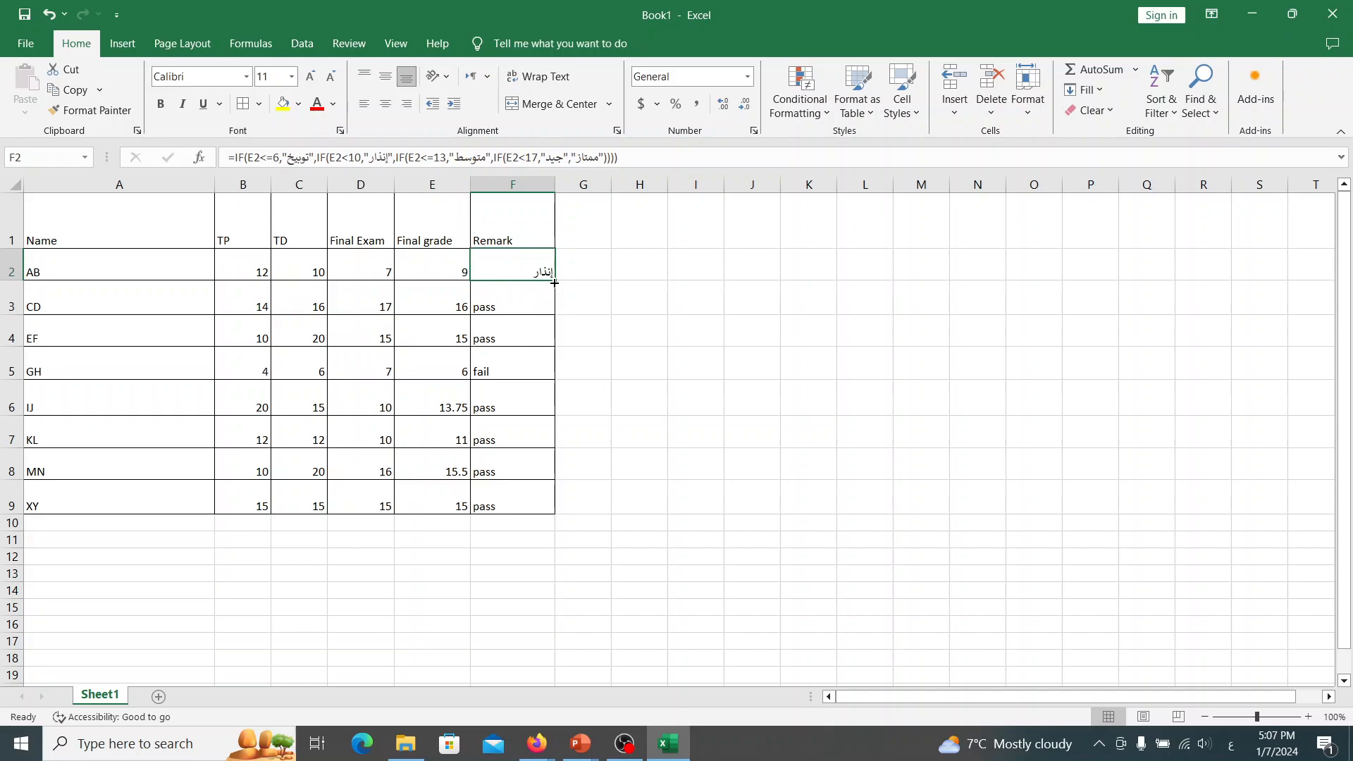
left_click_drag(554, 283, 538, 505)
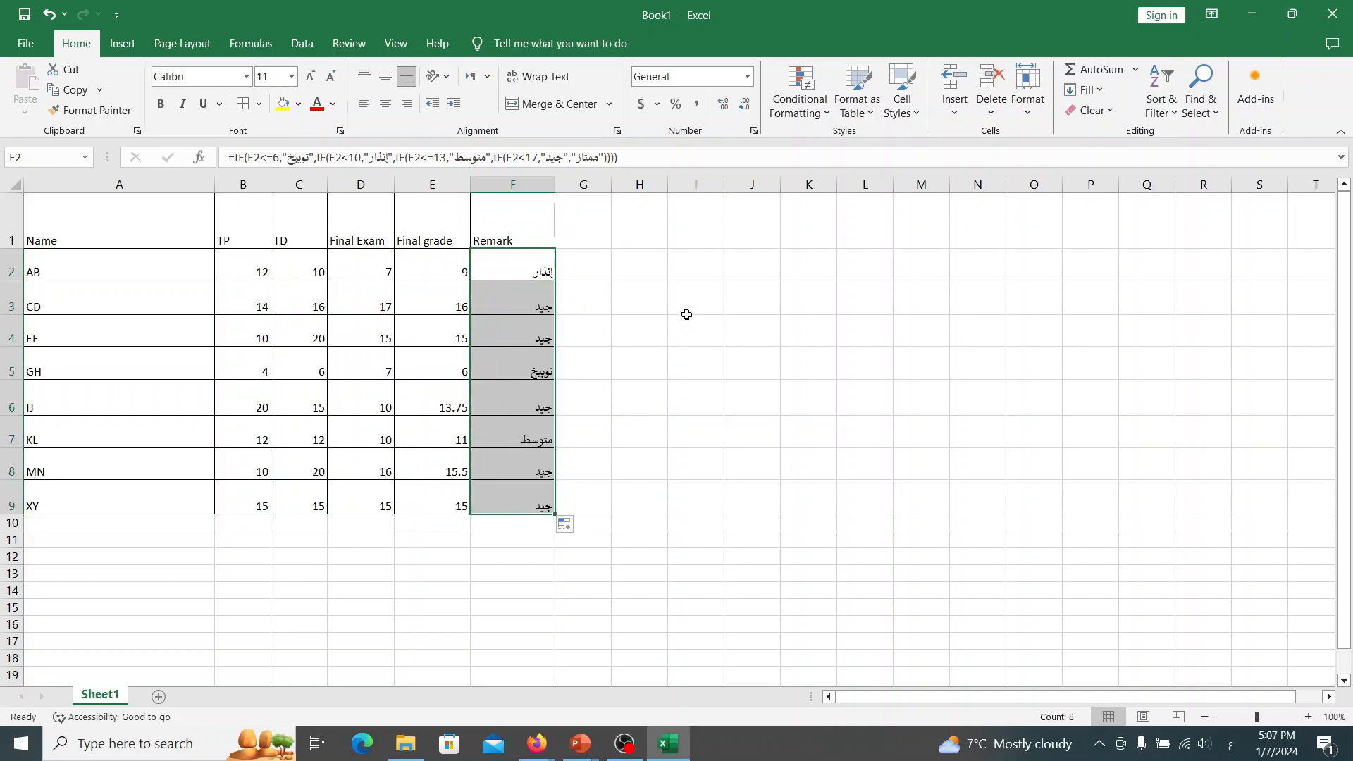
left_click(683, 289)
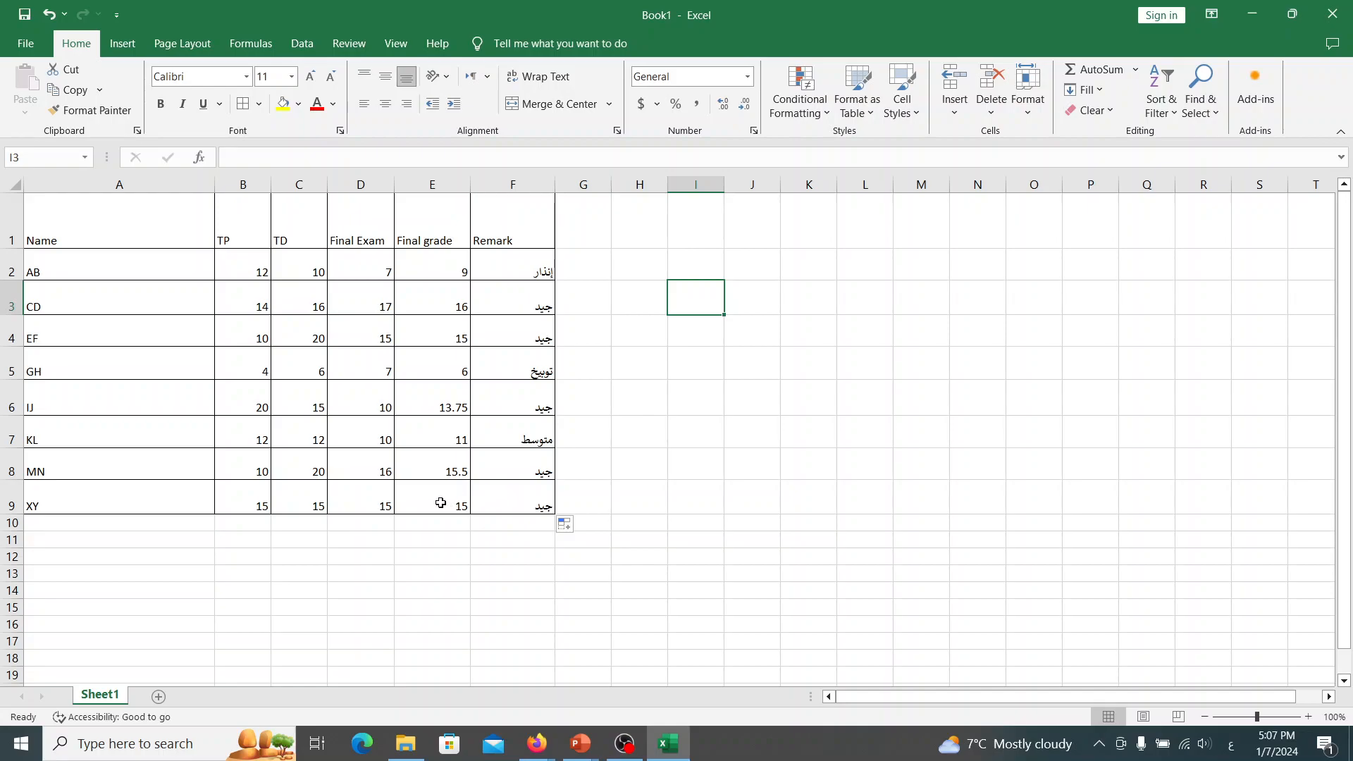
Set the Final Exam mark of student XY in D9 to 20 and select that student's final grade
left_click(377, 494)
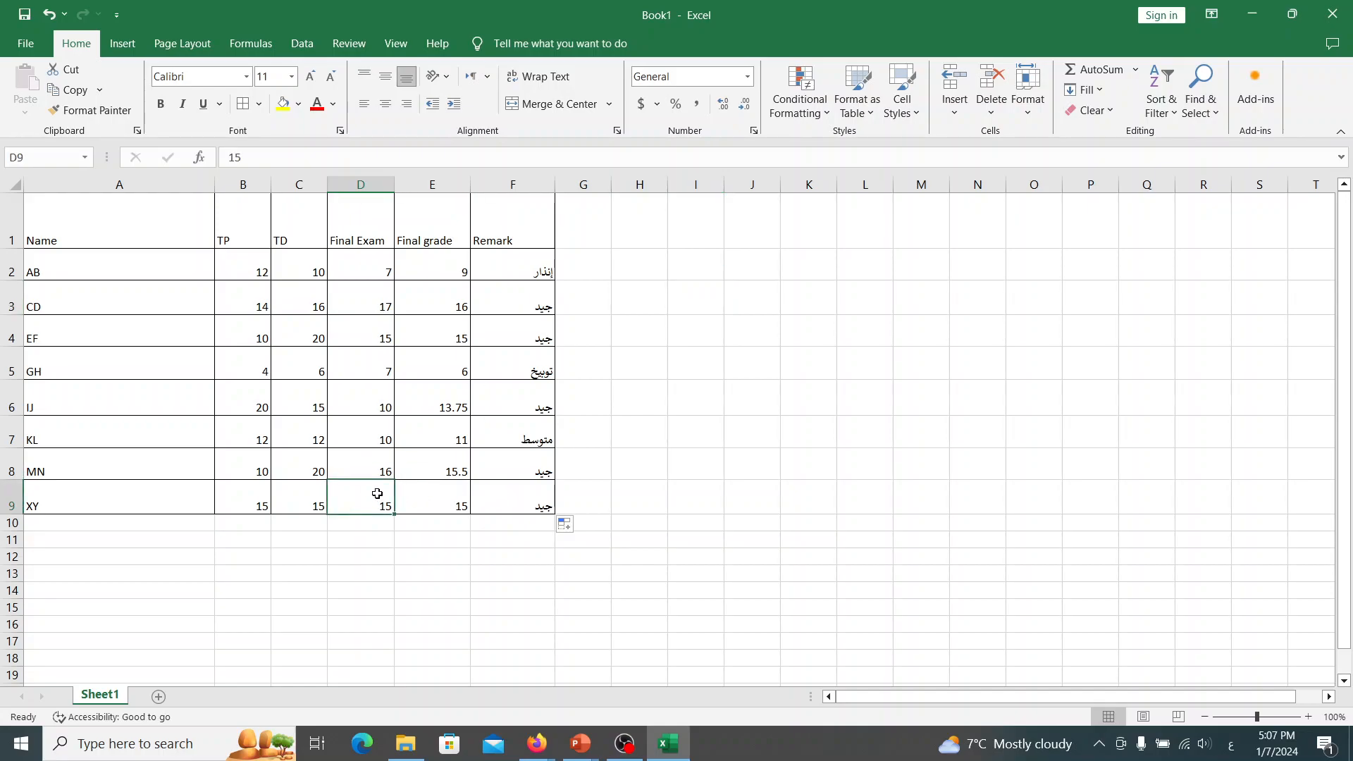
type("20")
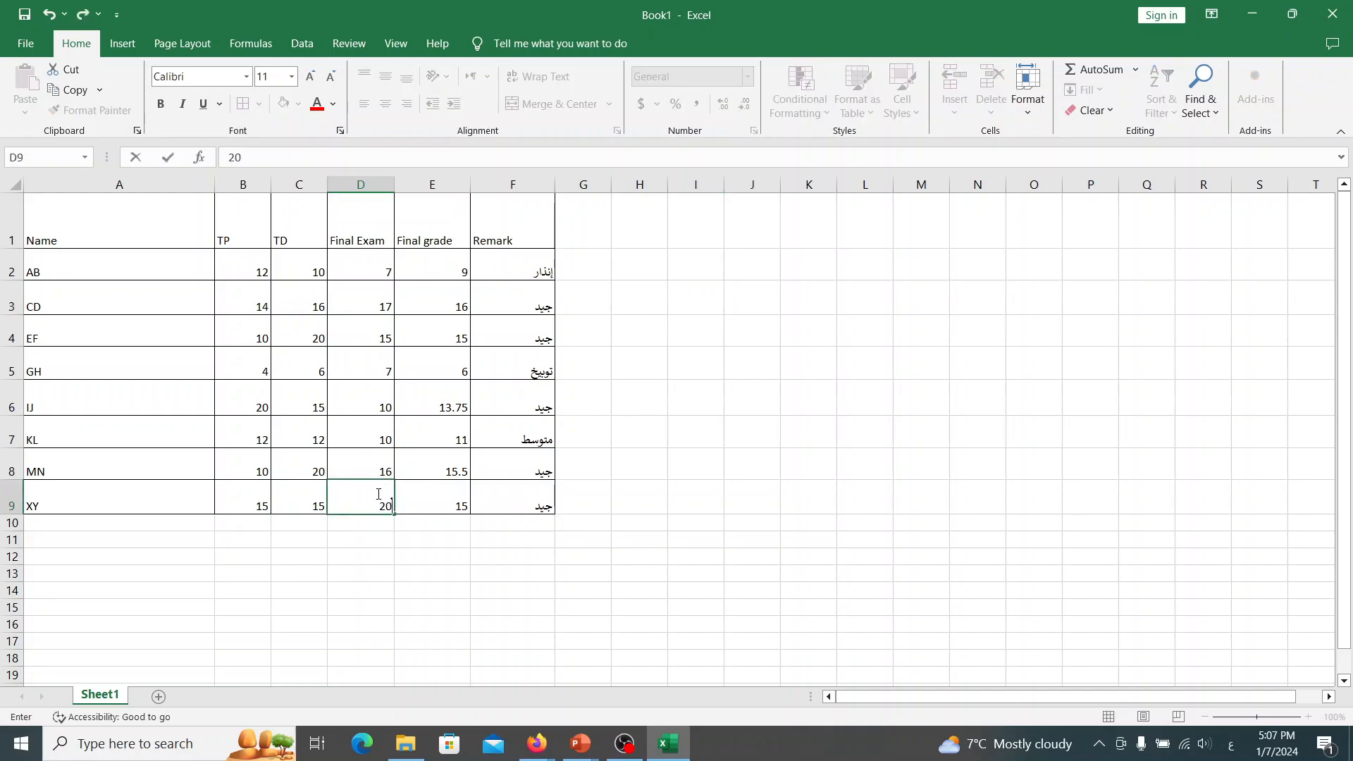
key("Return")
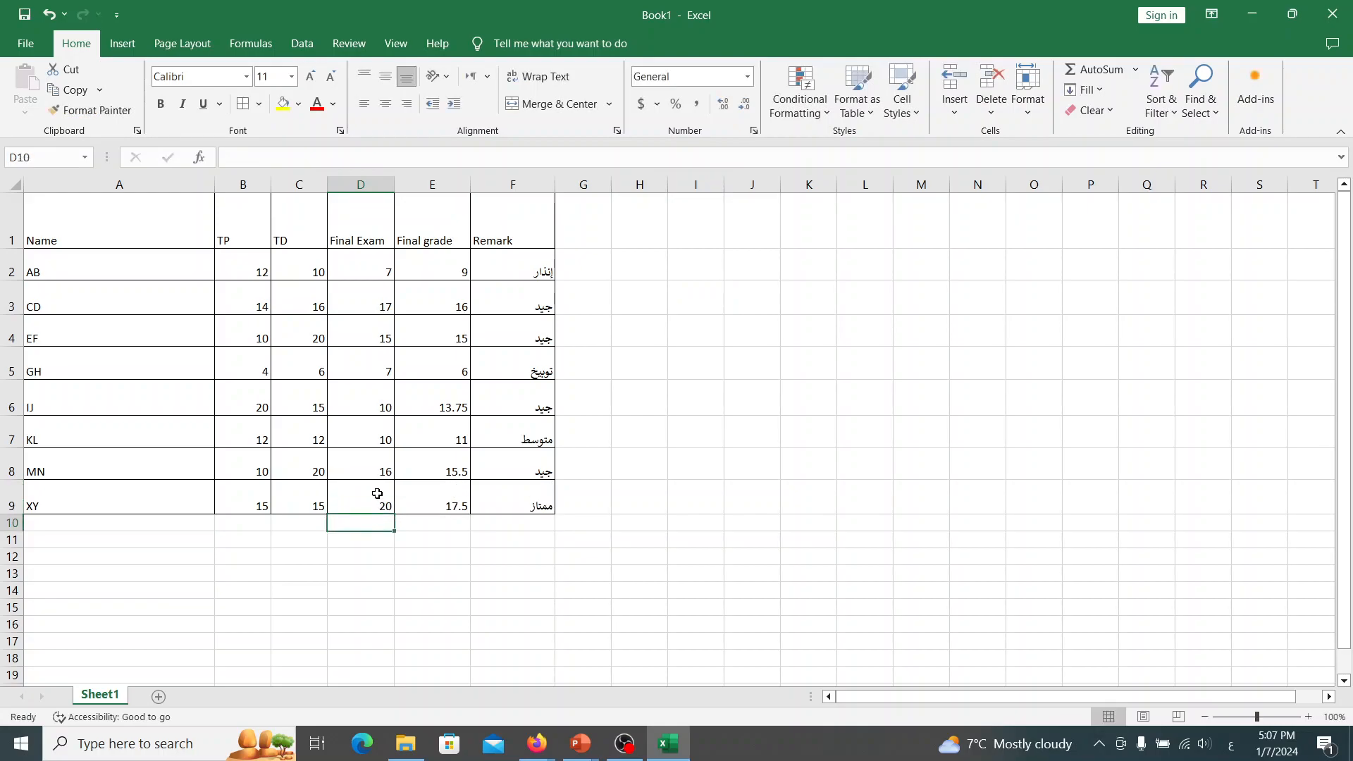
left_click(453, 502)
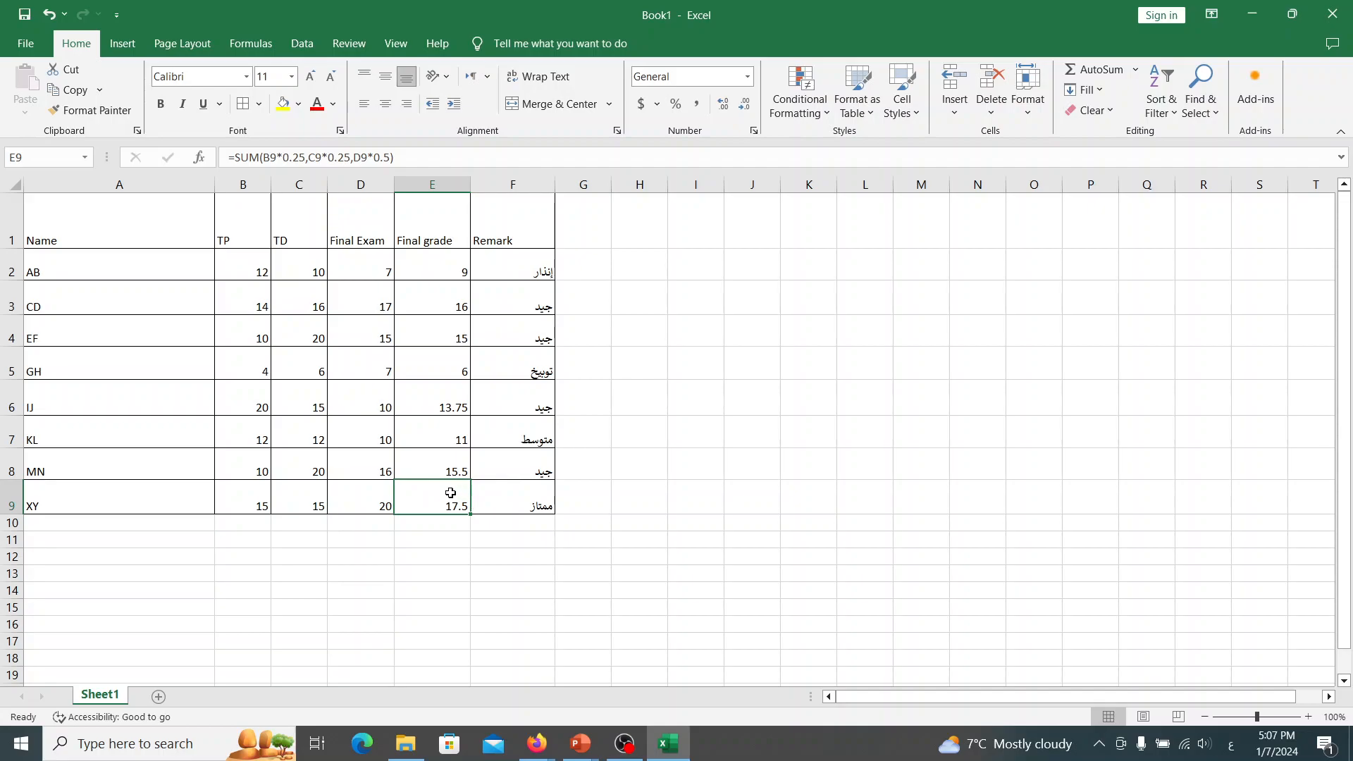
Check the Remark formulas of students XY and MN, and set student GH's TD mark in C5 to 10
left_click(536, 504)
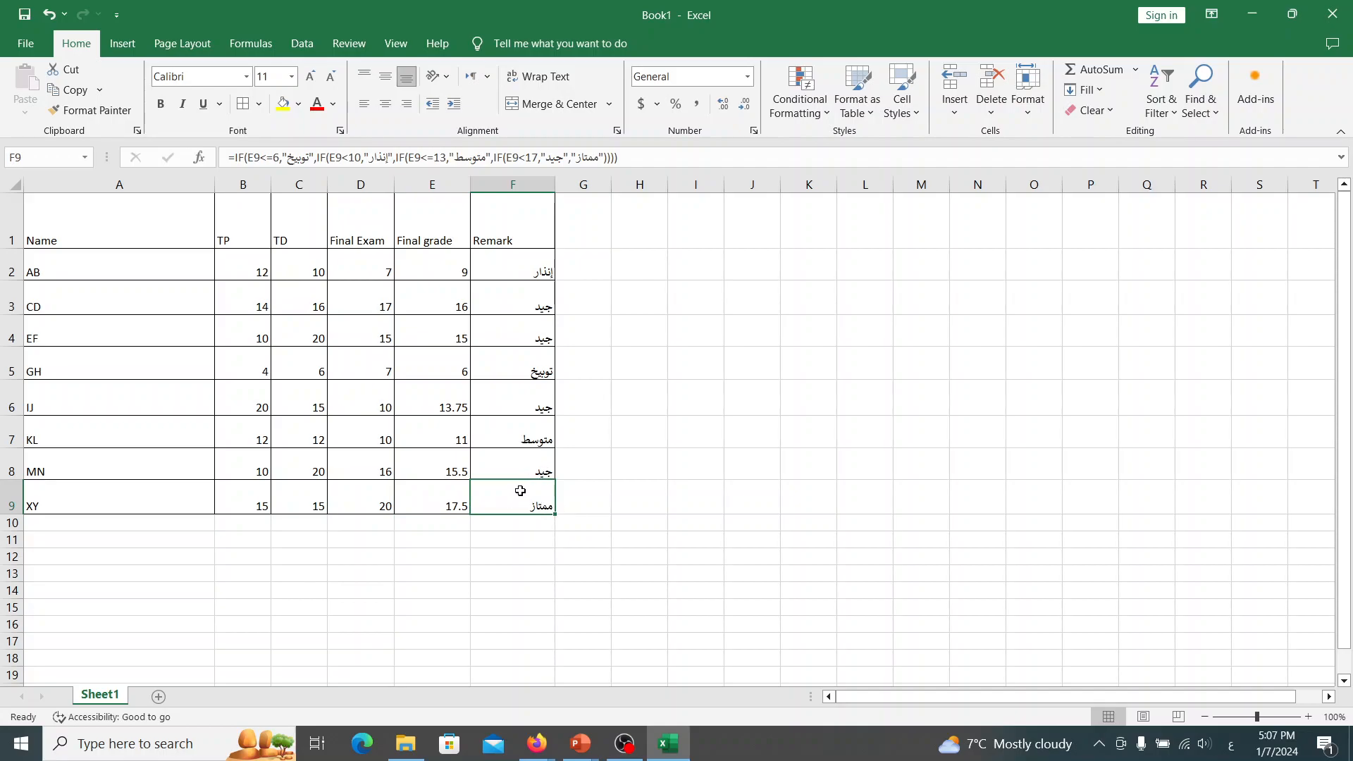
left_click(529, 457)
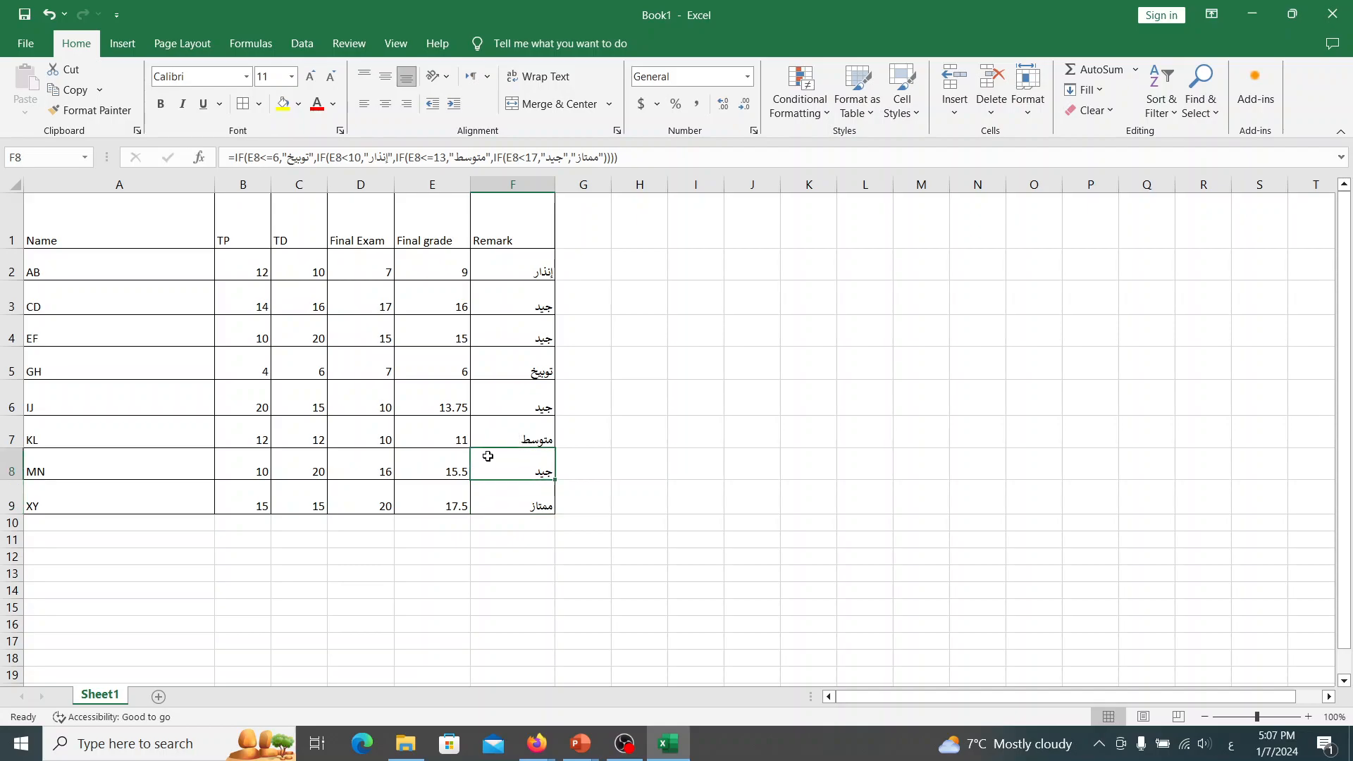
left_click(441, 371)
left_click(366, 363)
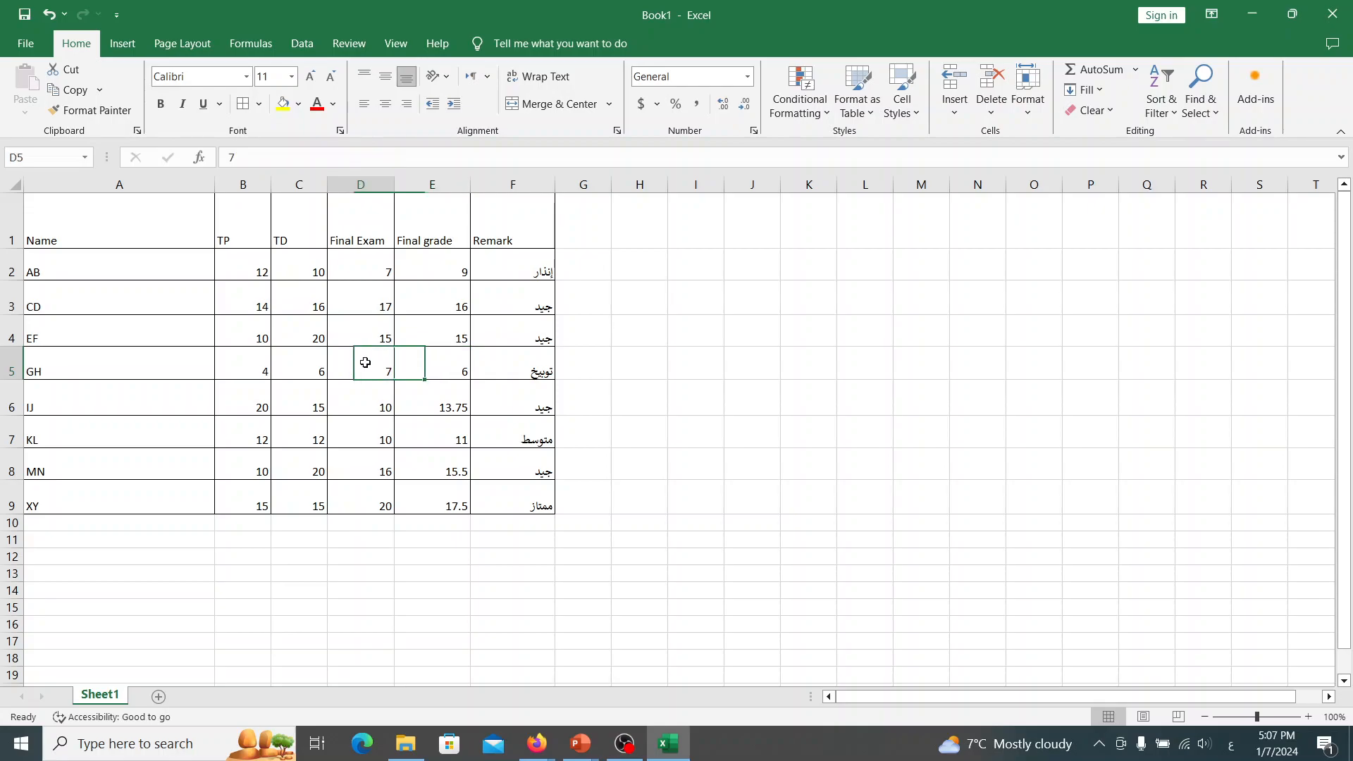
left_click(305, 365)
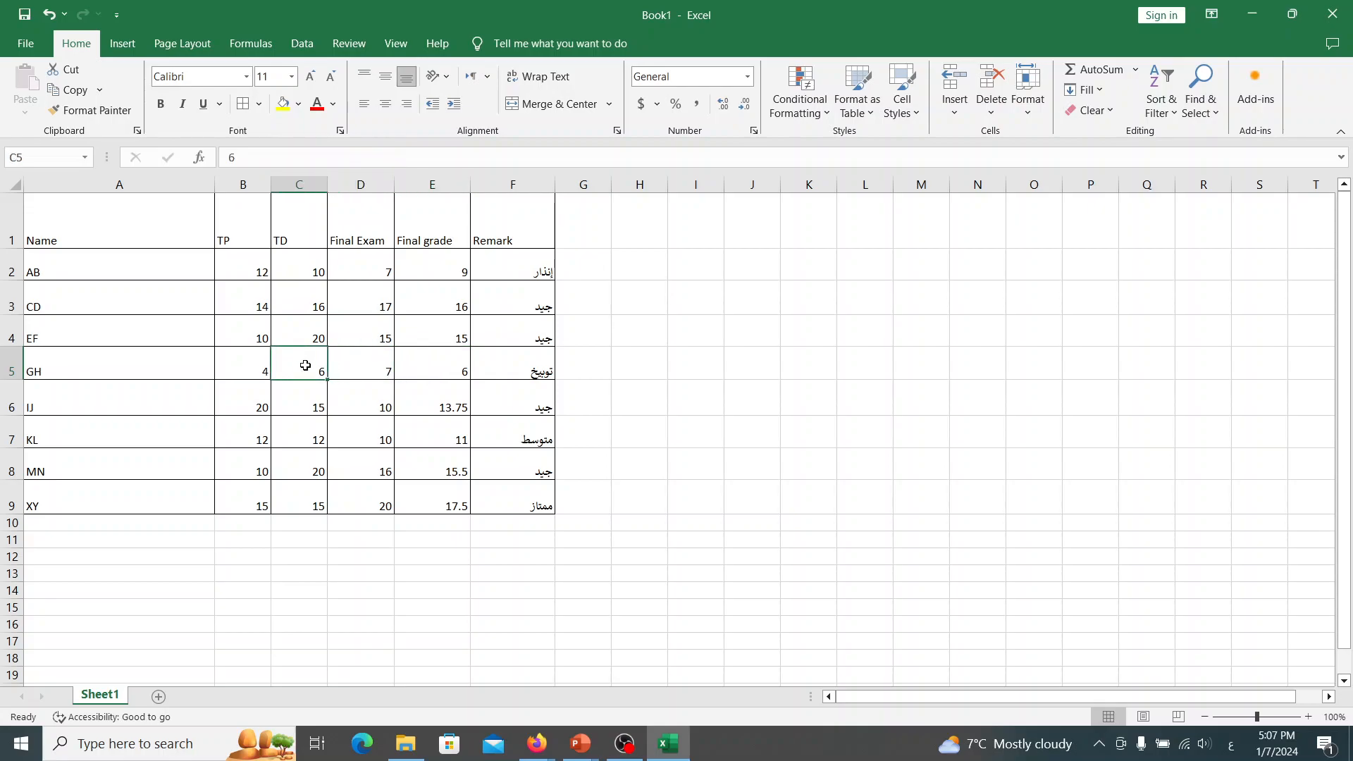
type("10")
key("Return")
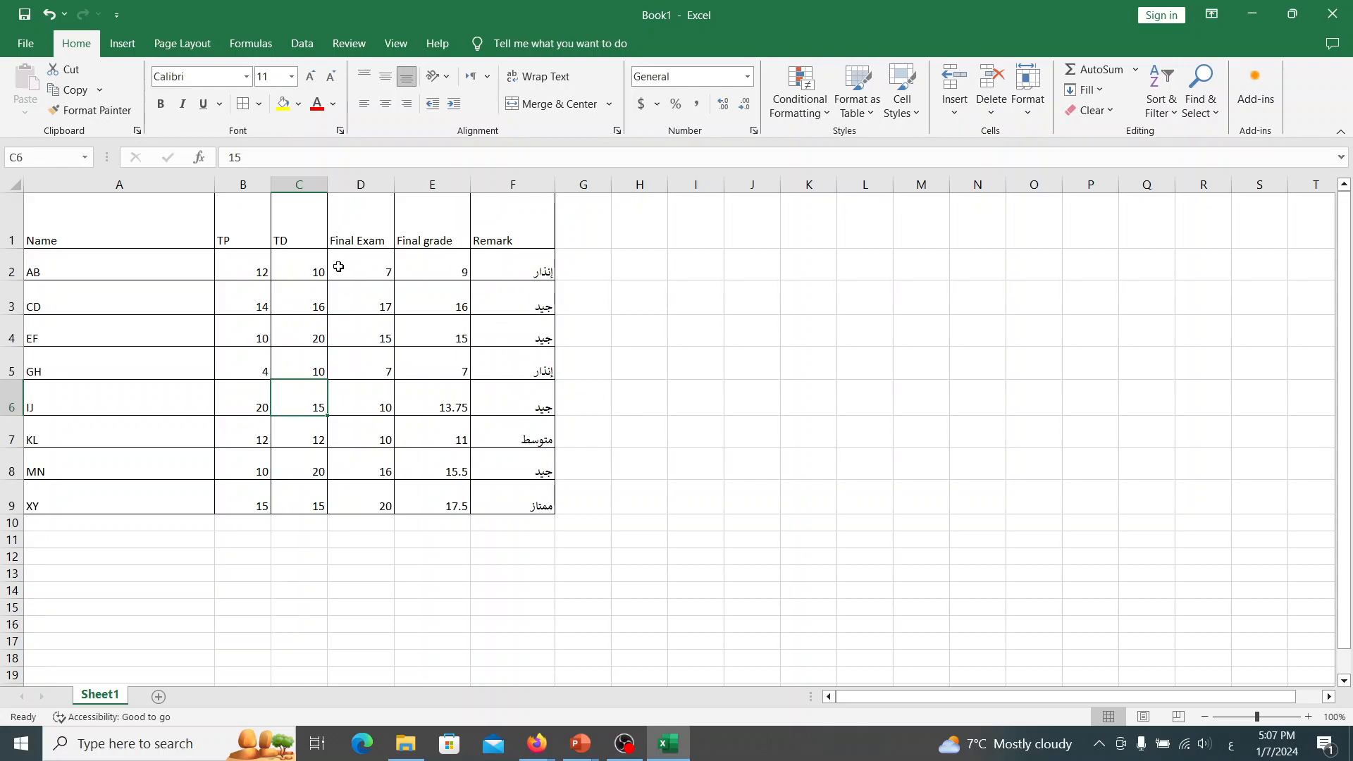
Set student AB's TD mark in C2 to 0
left_click(315, 268)
type("0")
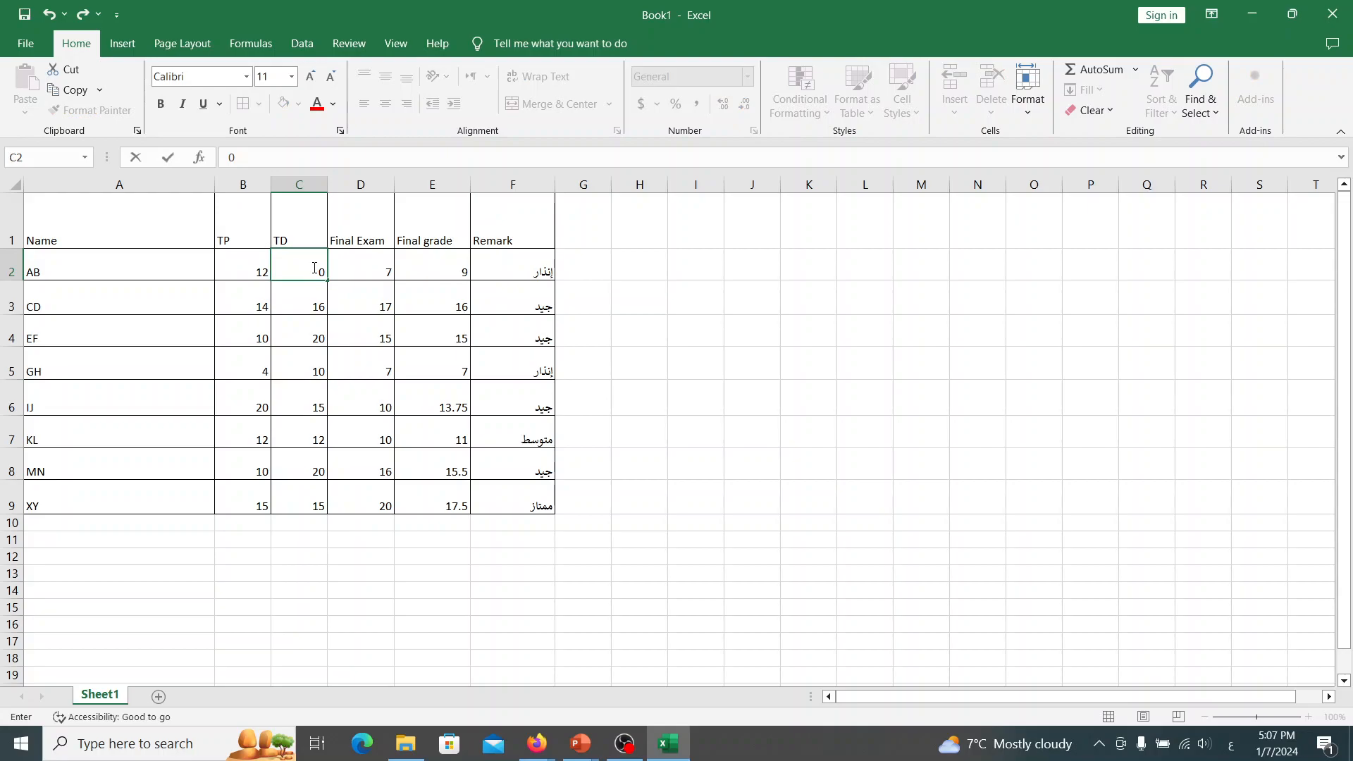
key("Return")
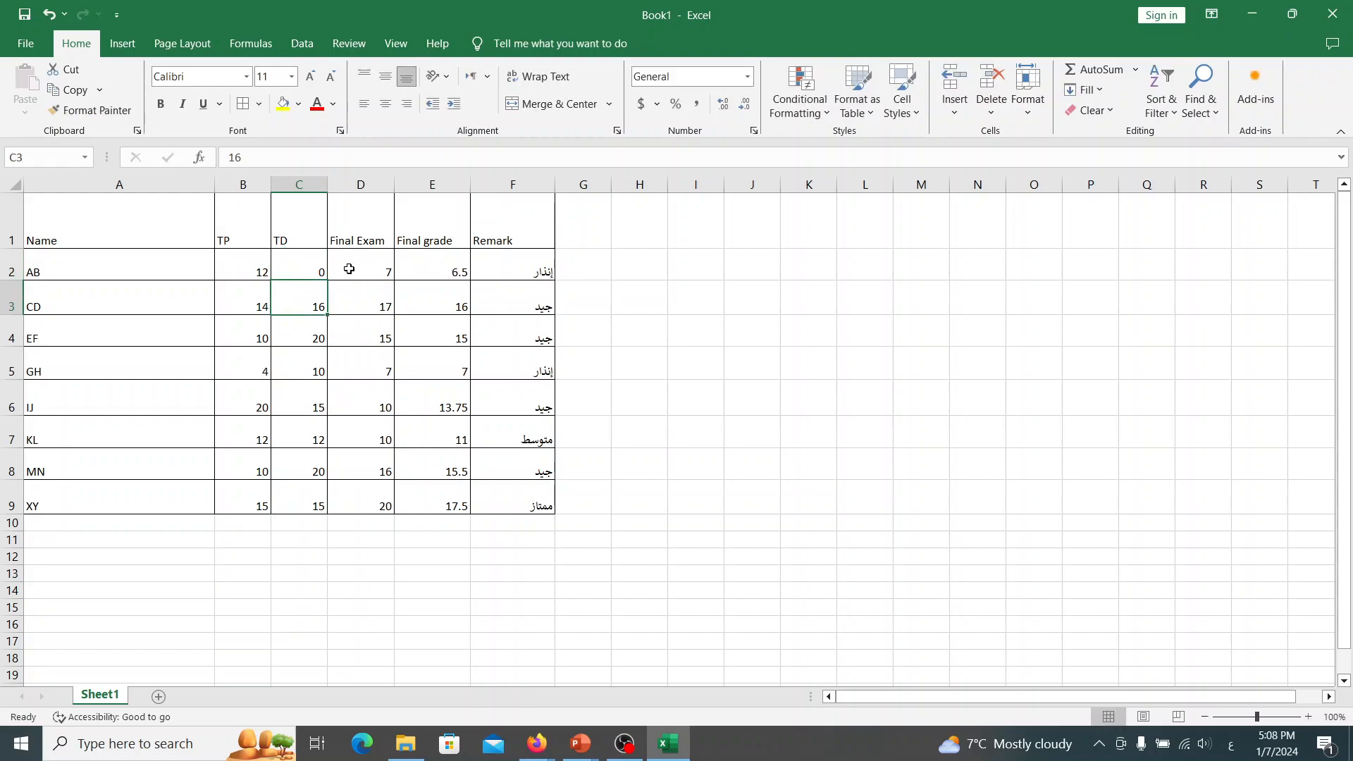
Set student AB's TP mark in B2 to 10 and select that student's remark in F2
left_click(260, 270)
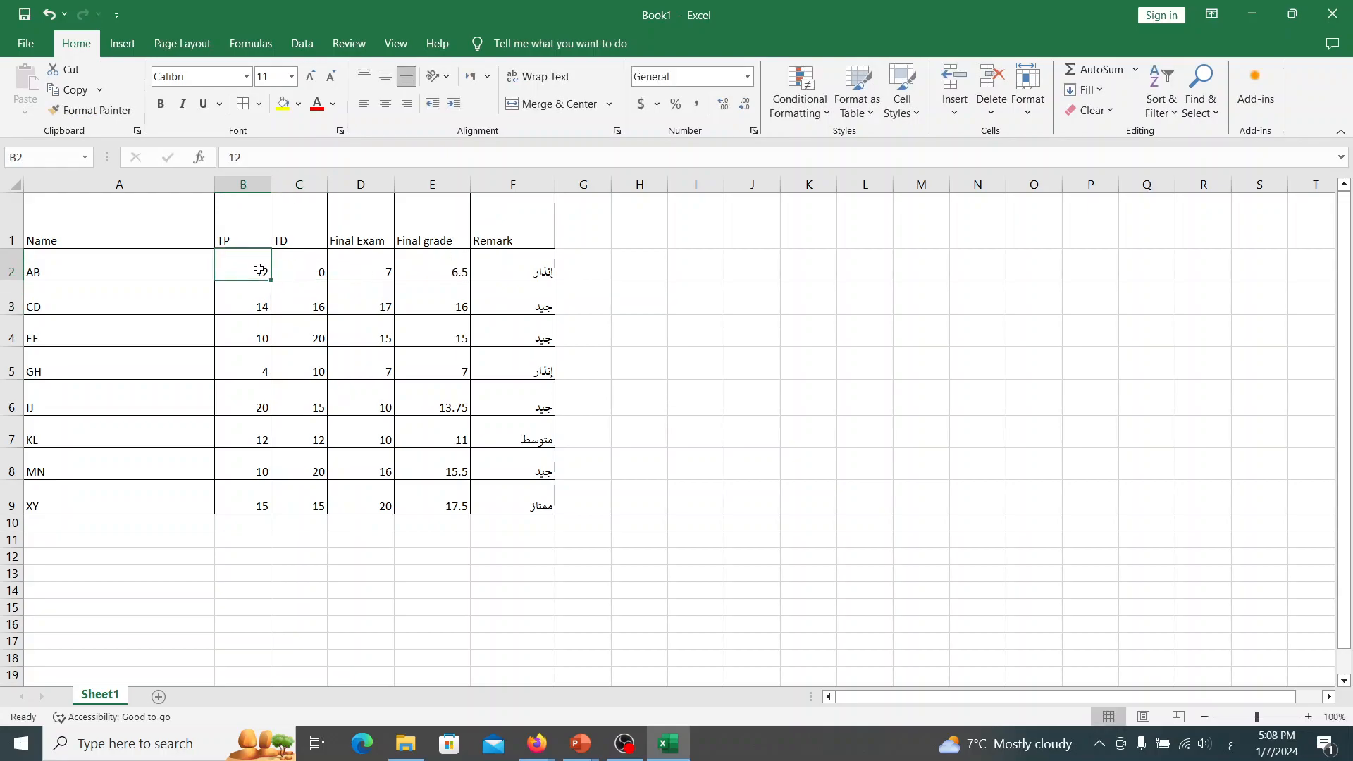
left_click(312, 272)
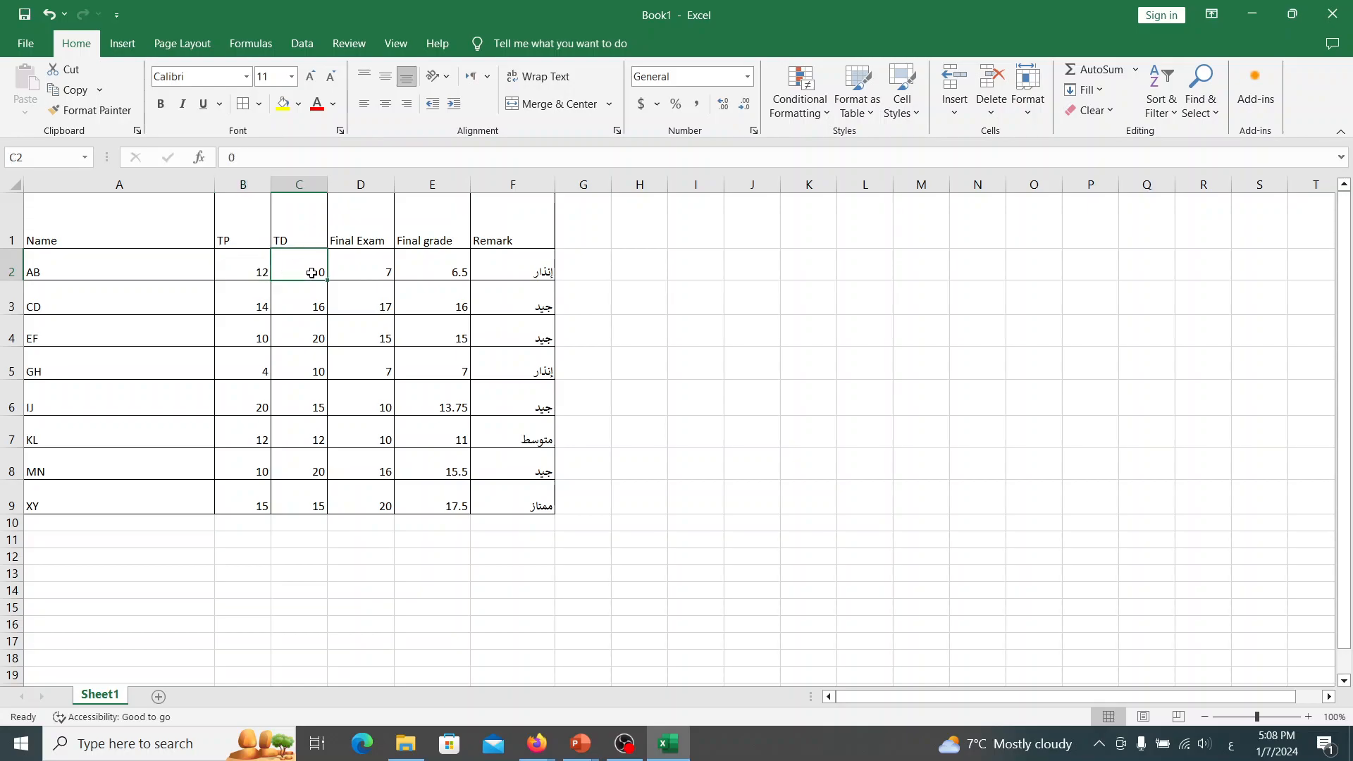
left_click(258, 266)
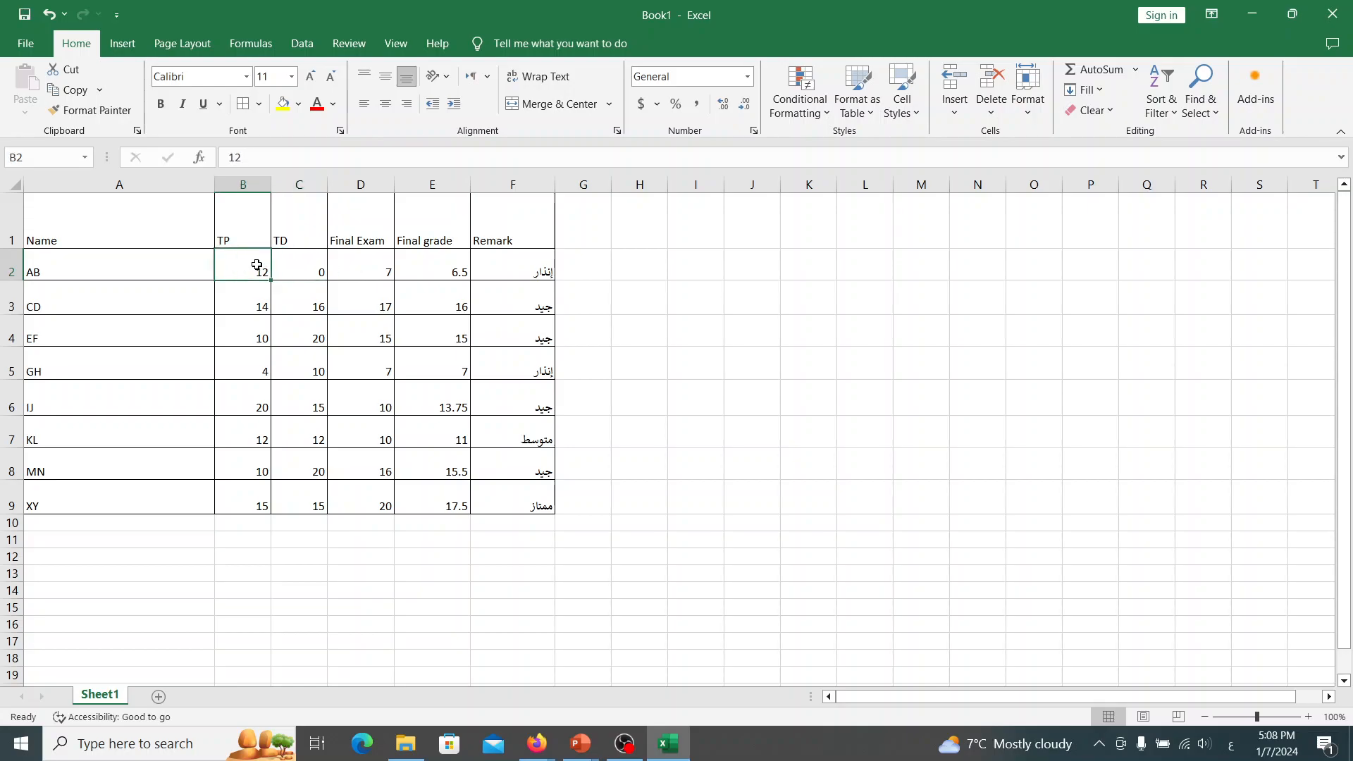
type("10")
key("Return")
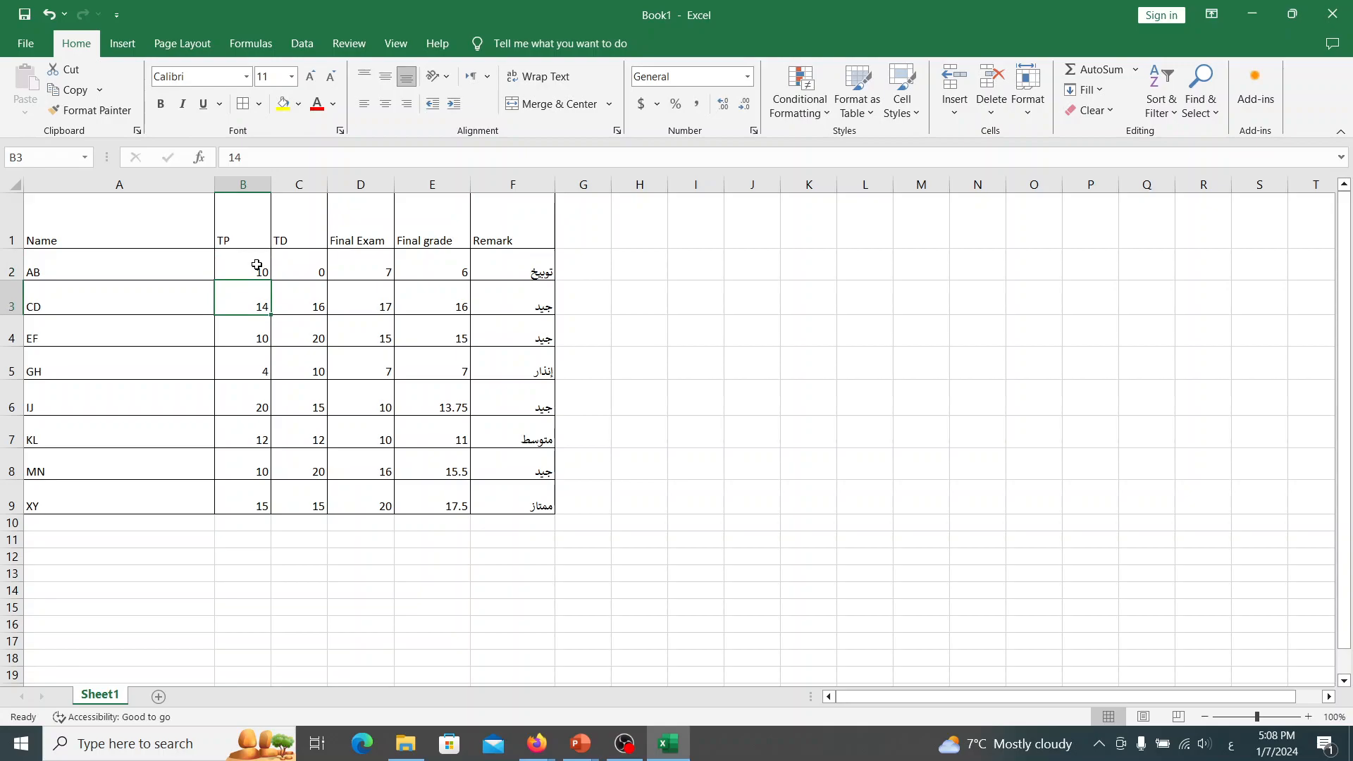
left_click(546, 270)
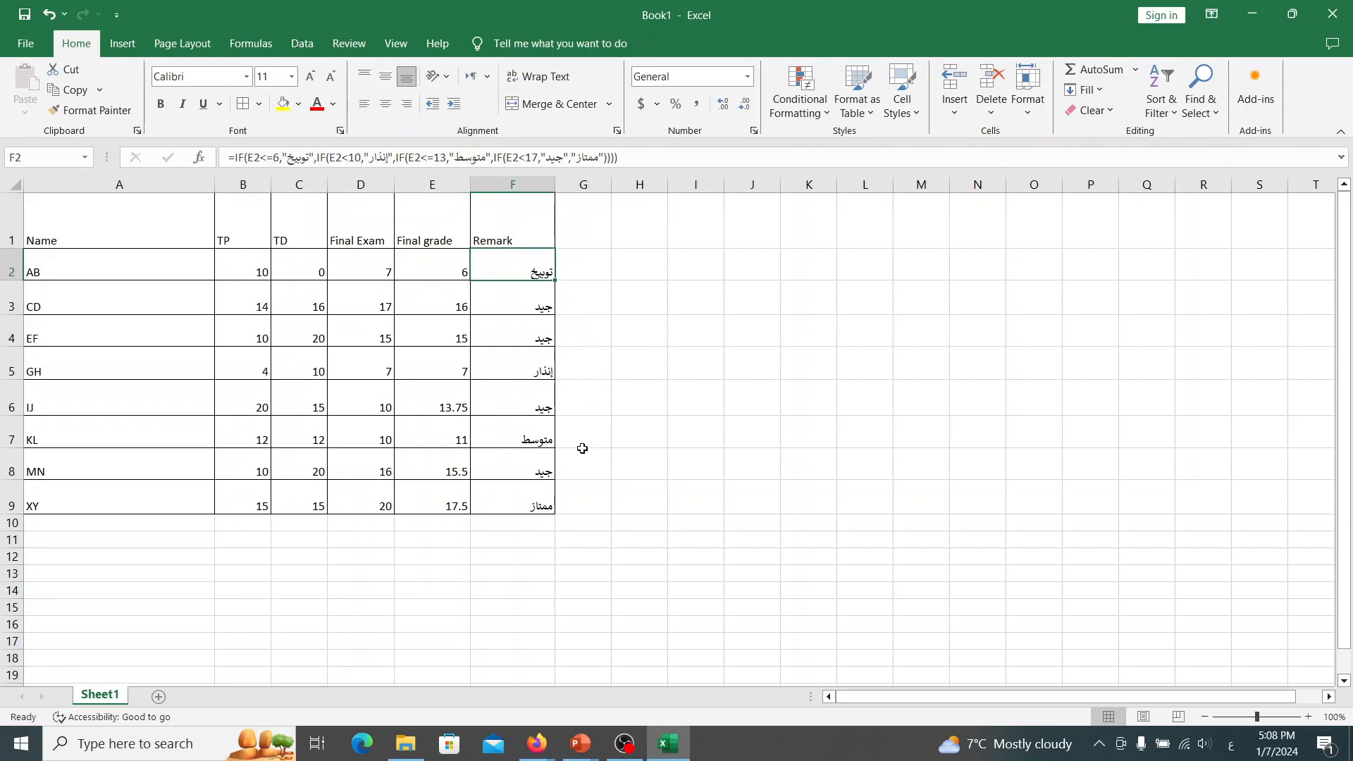
left_click(506, 309)
left_click(507, 261)
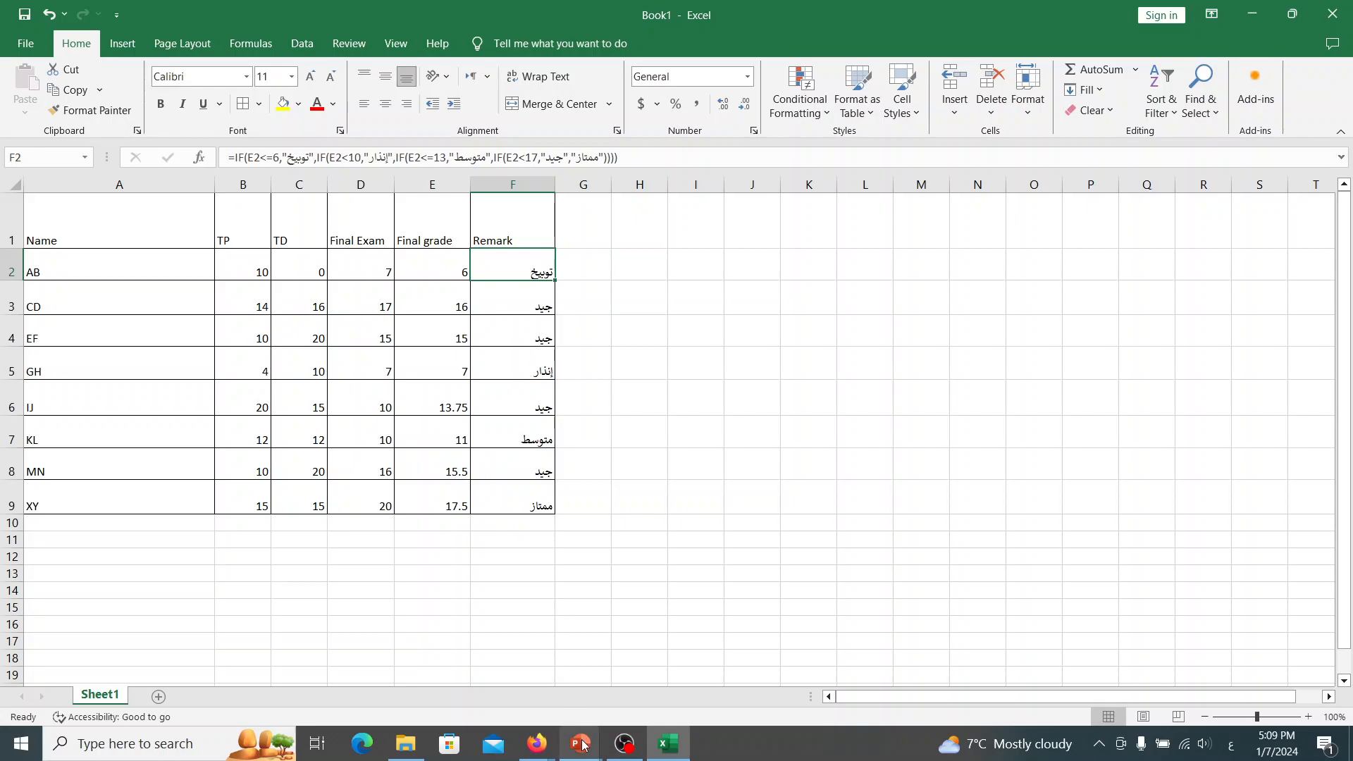
Switch to the running PowerPoint slide show, advance to the video courses slide and open its link, allowing the hyperlink
mouse_move(533, 740)
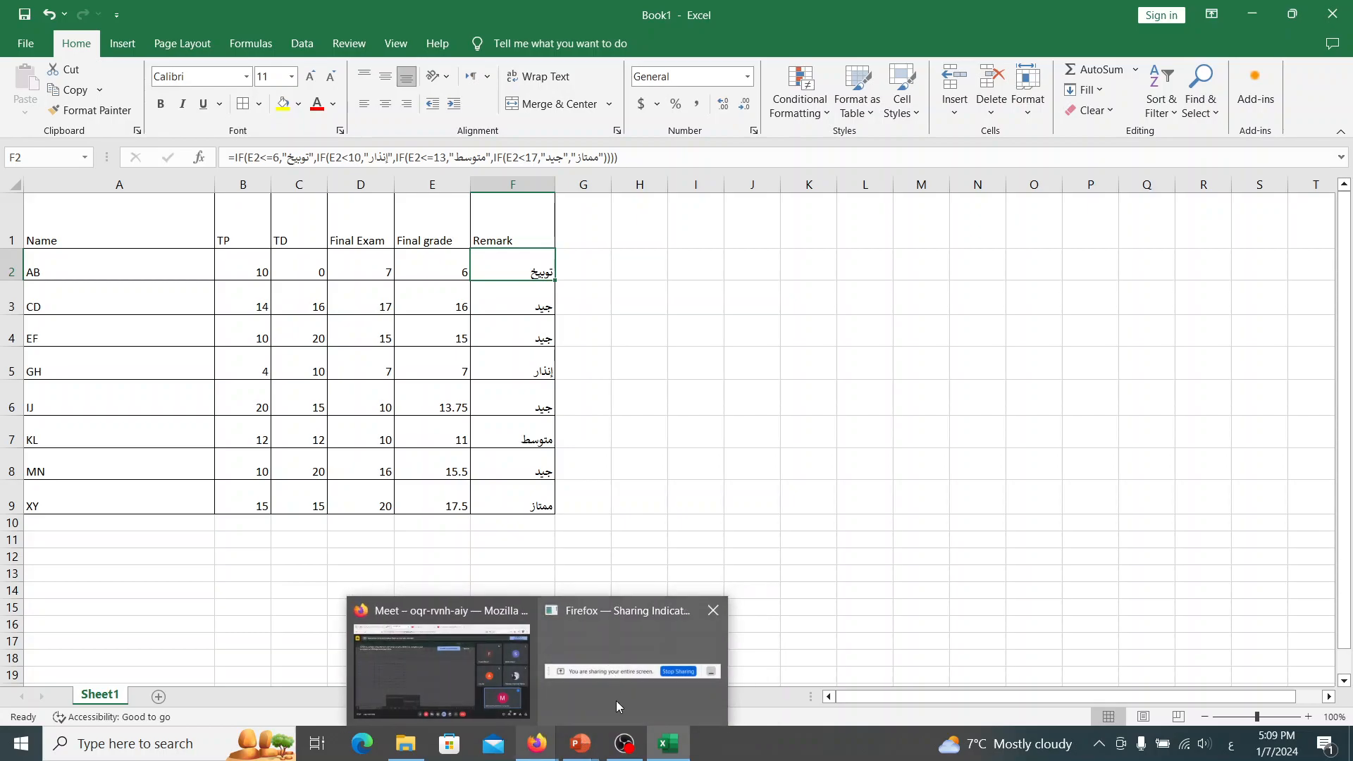
mouse_move(570, 751)
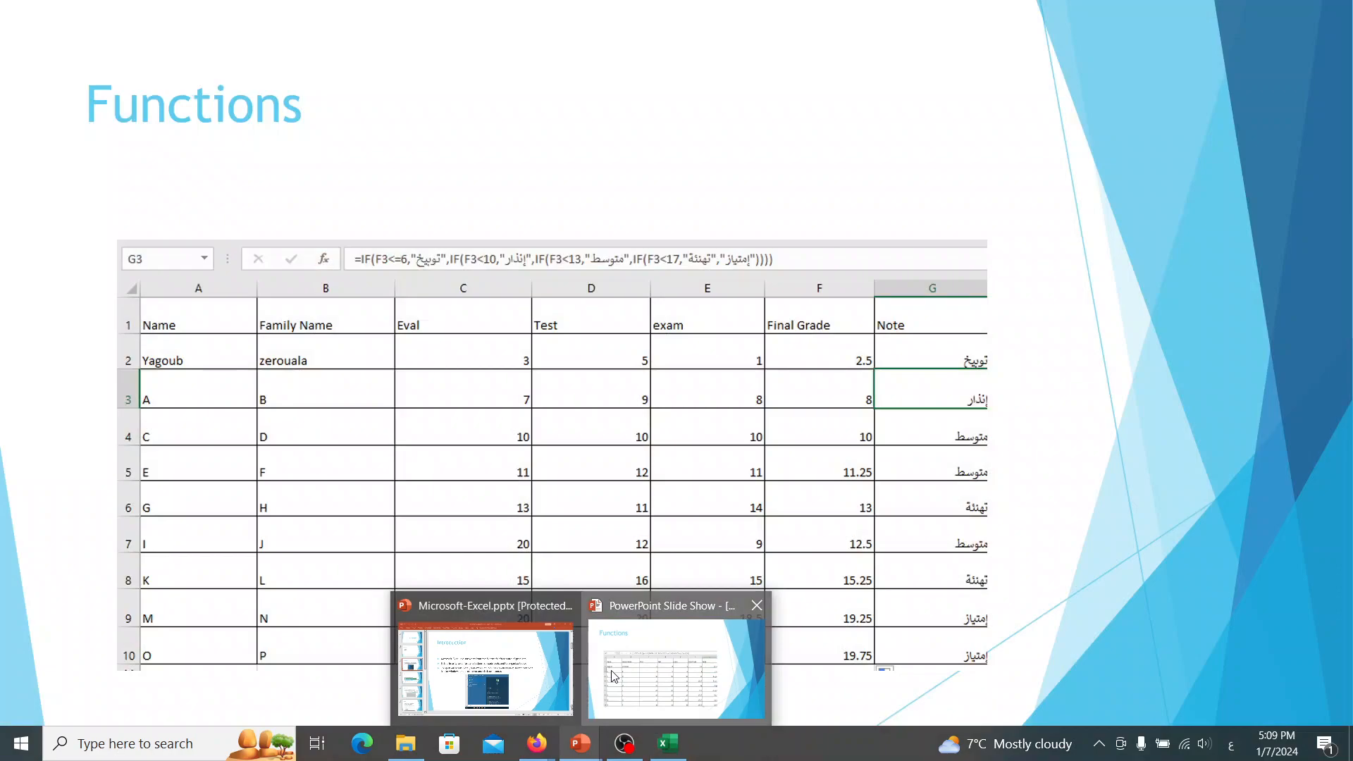
left_click(613, 677)
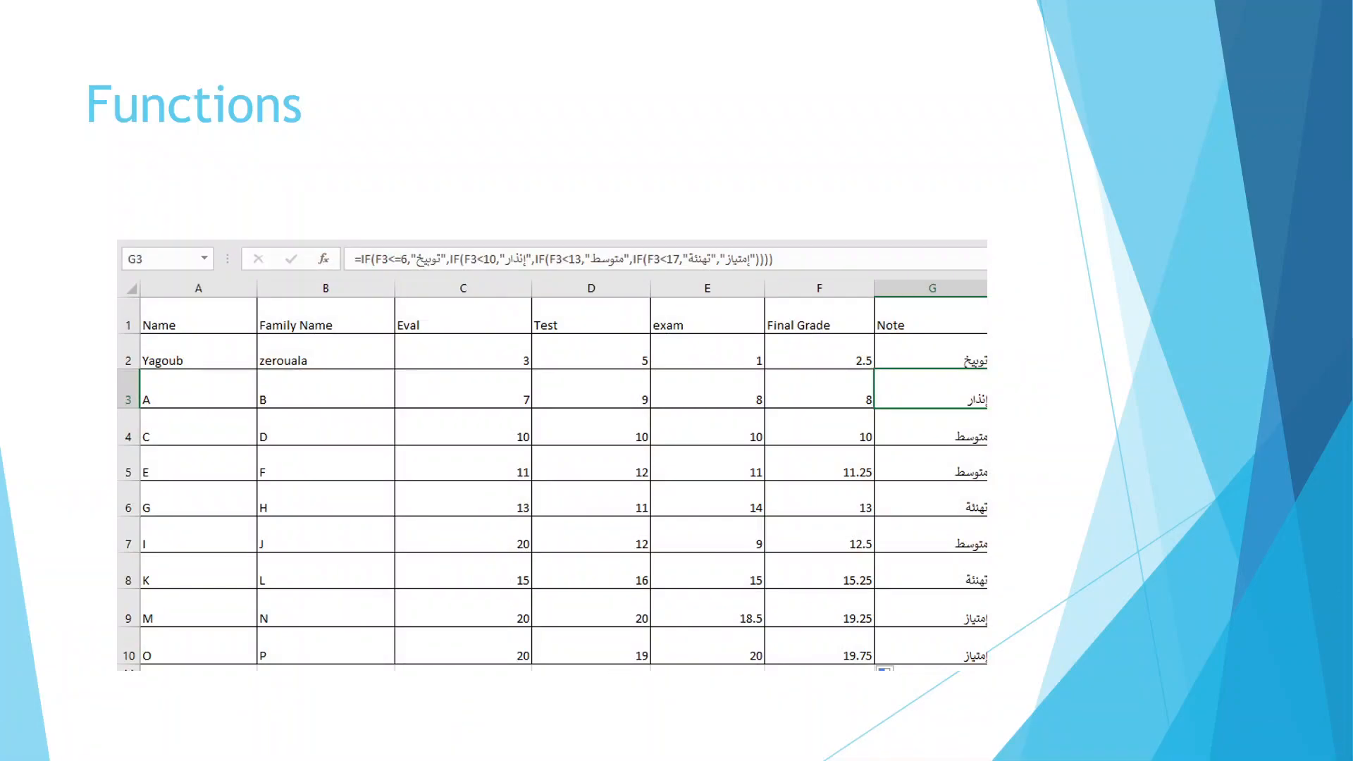
key("Right")
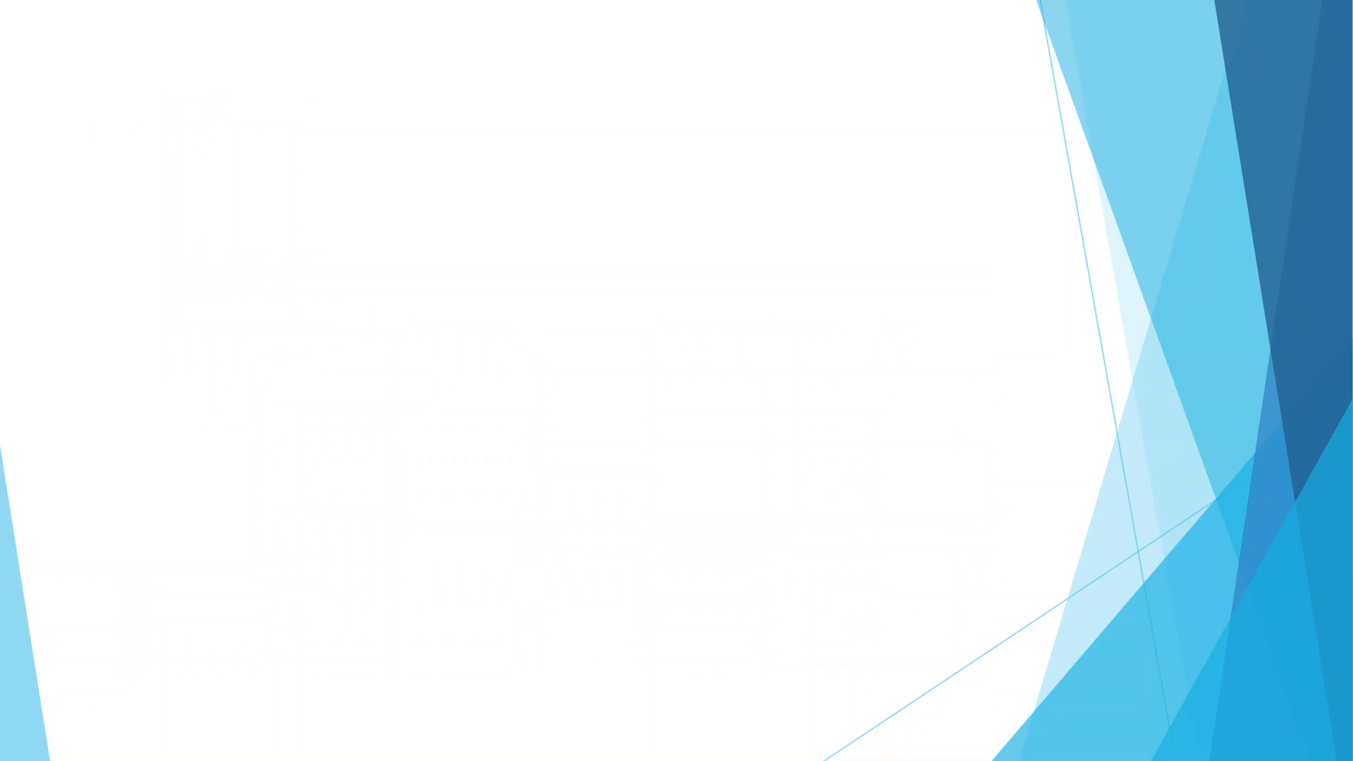
key("Right")
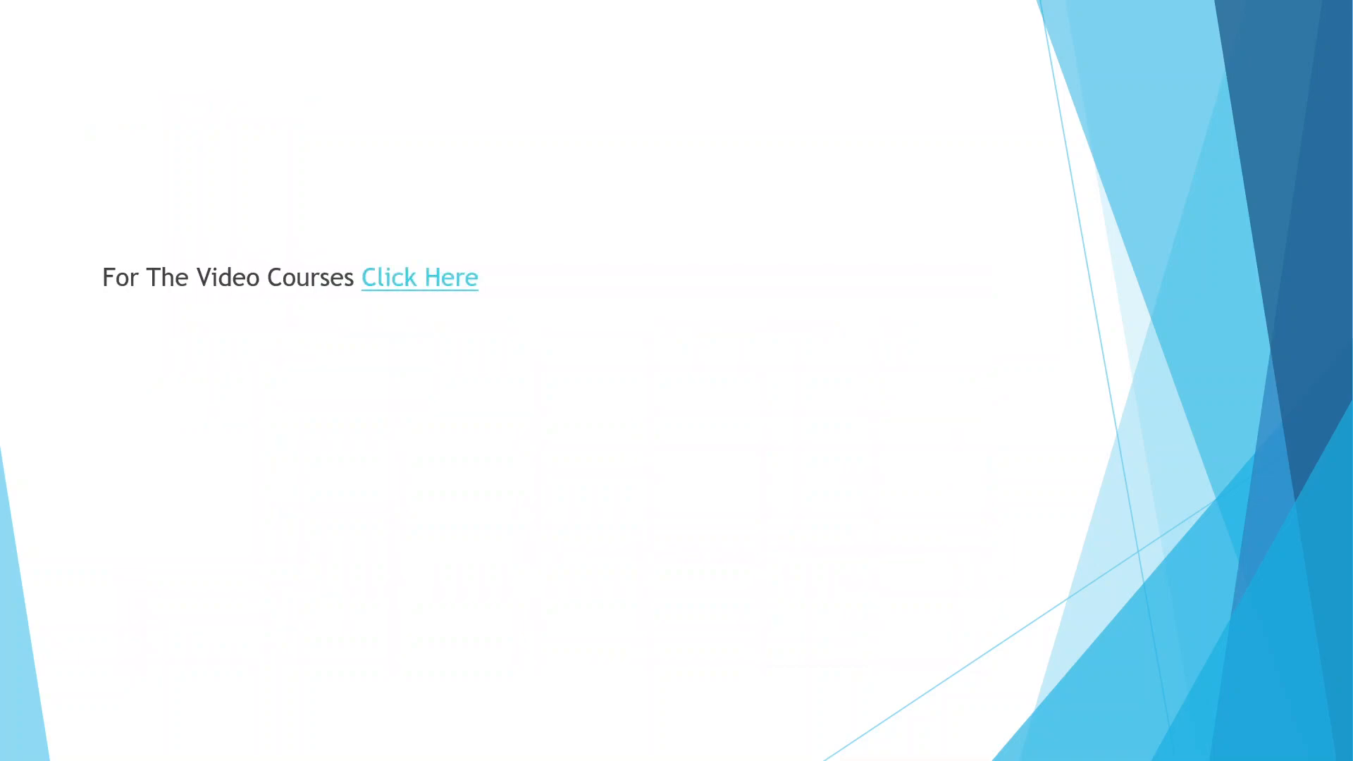
left_click(465, 296)
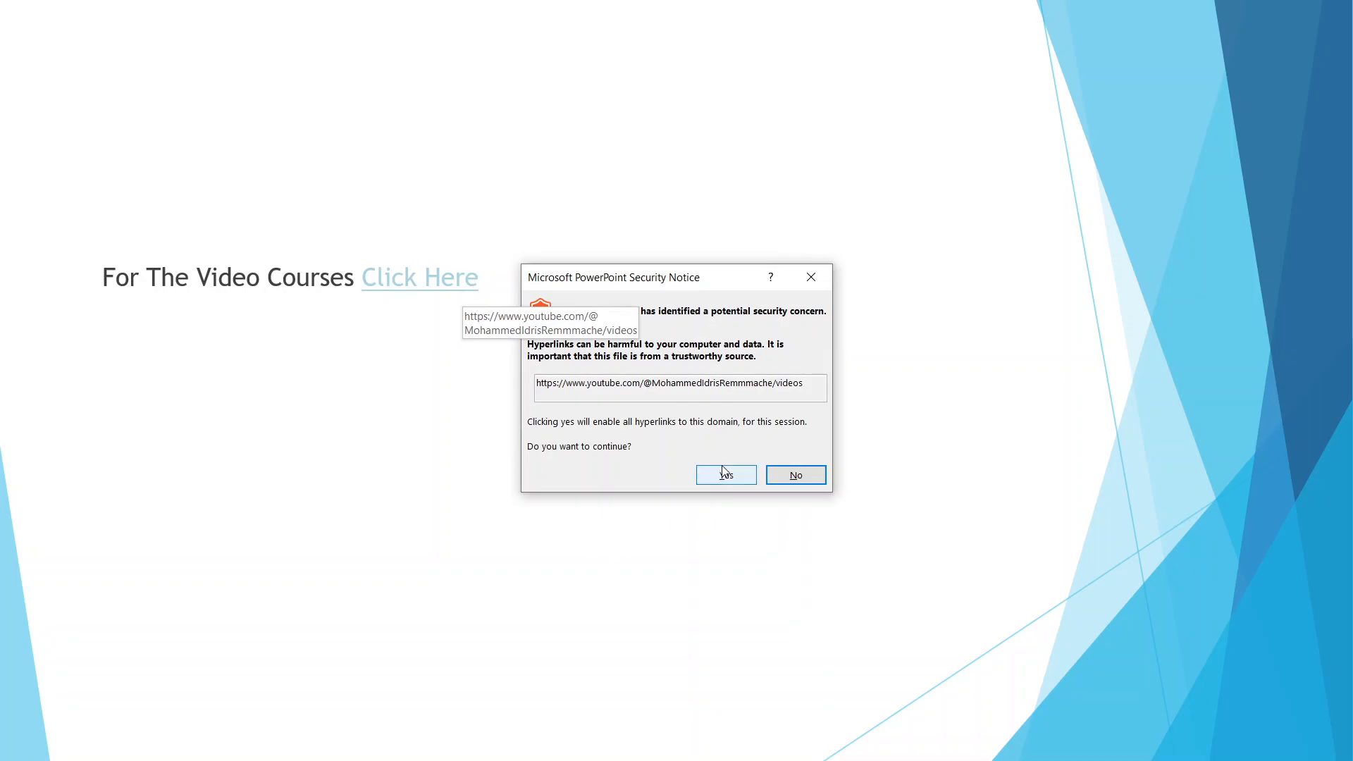
left_click(724, 472)
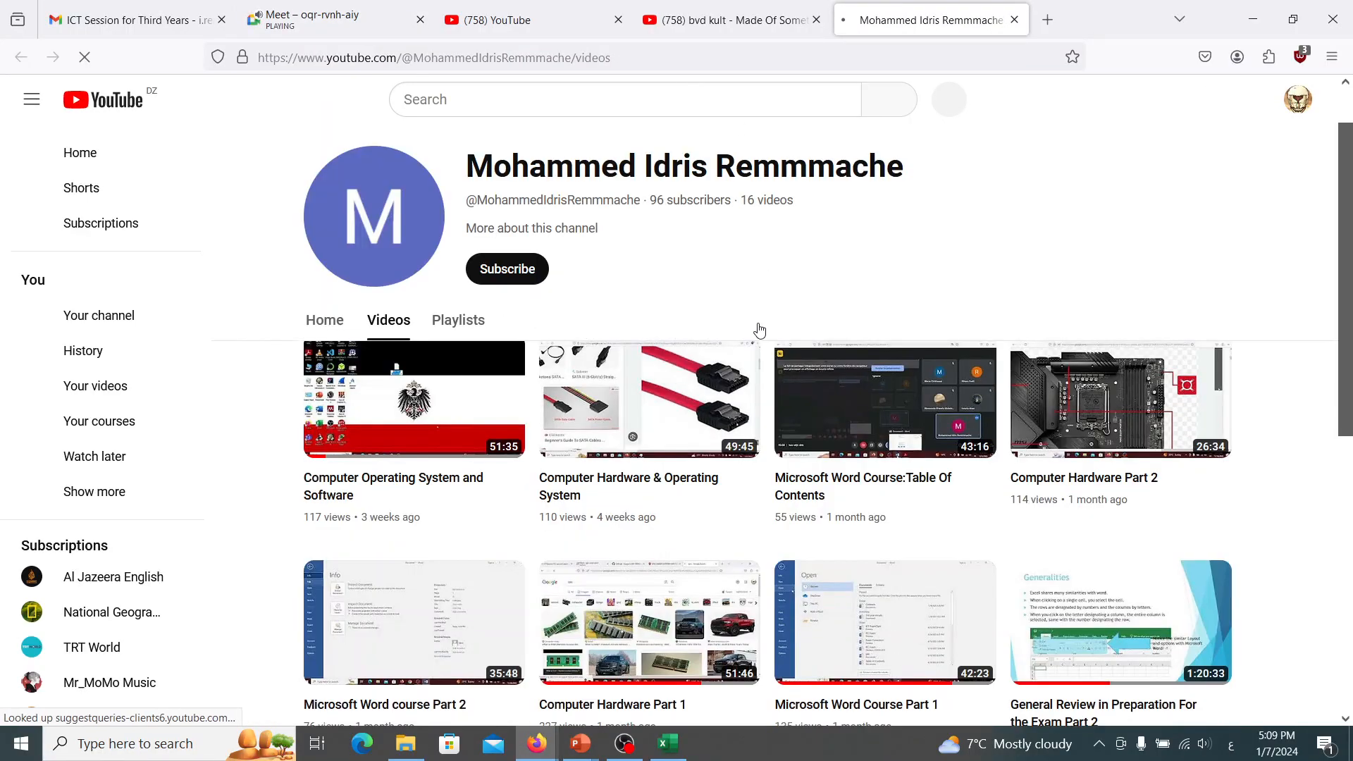
Look through the YouTube channel's videos and show its created playlists
scroll(760, 331, "down", 3)
scroll(760, 330, "up", 4)
scroll(760, 331, "down", 5)
scroll(760, 330, "up", 5)
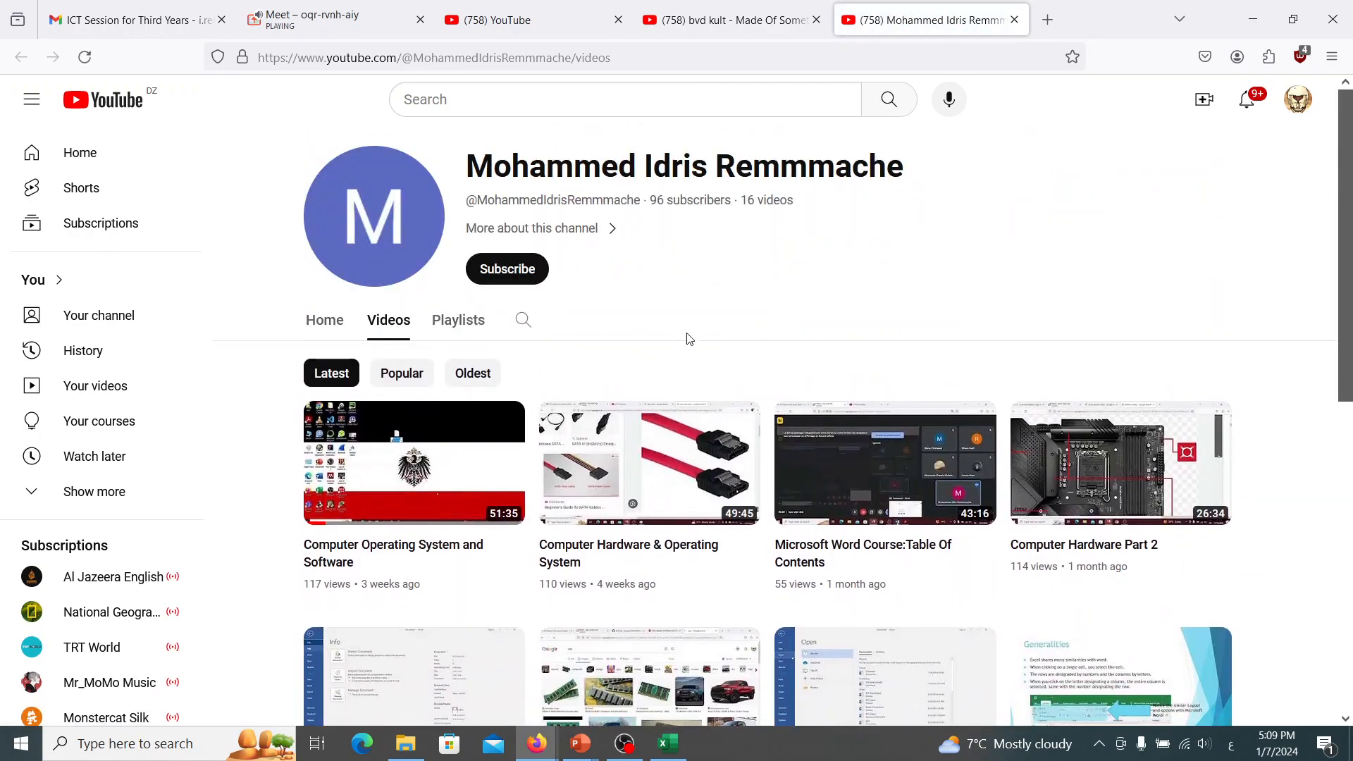
left_click(437, 323)
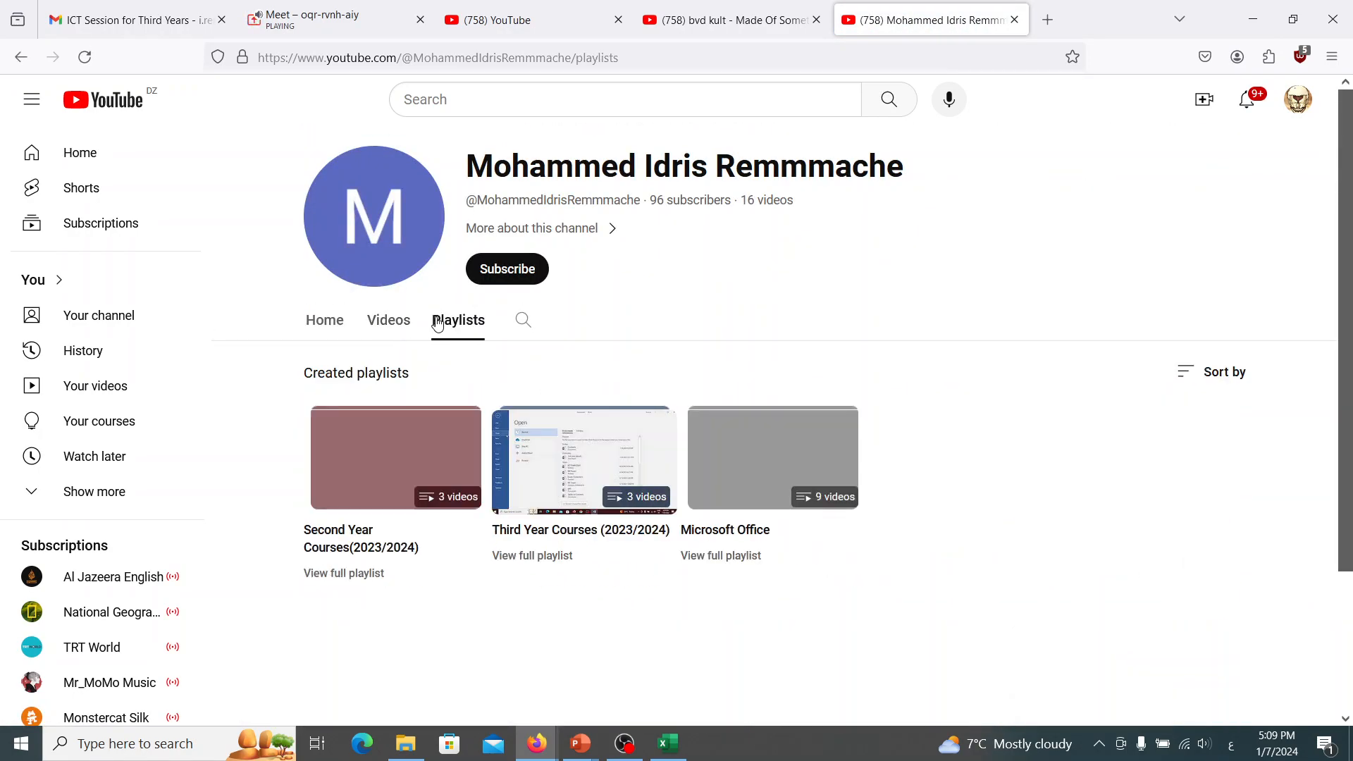
mouse_move(556, 450)
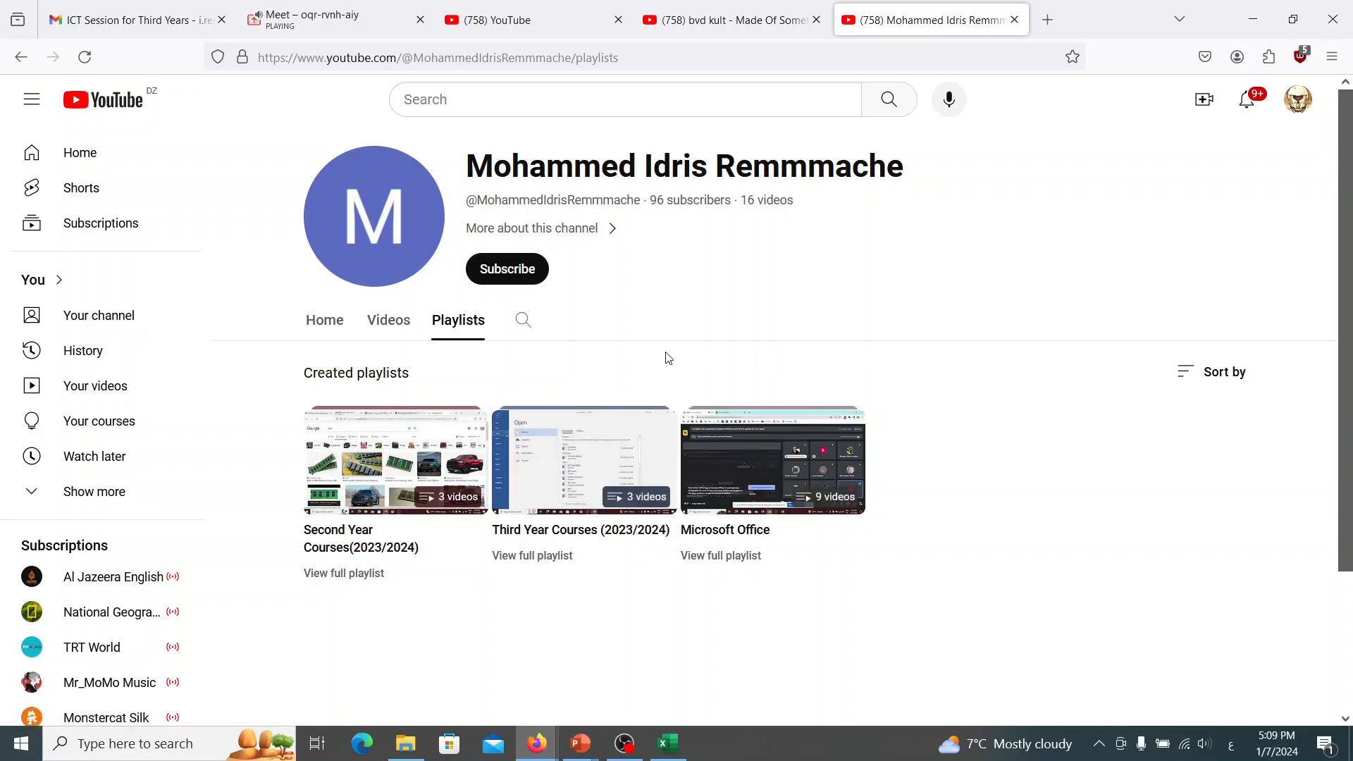
Switch to the Microsoft-Excel.pptx editing window in PowerPoint and review slides 1 through 5
left_click(667, 754)
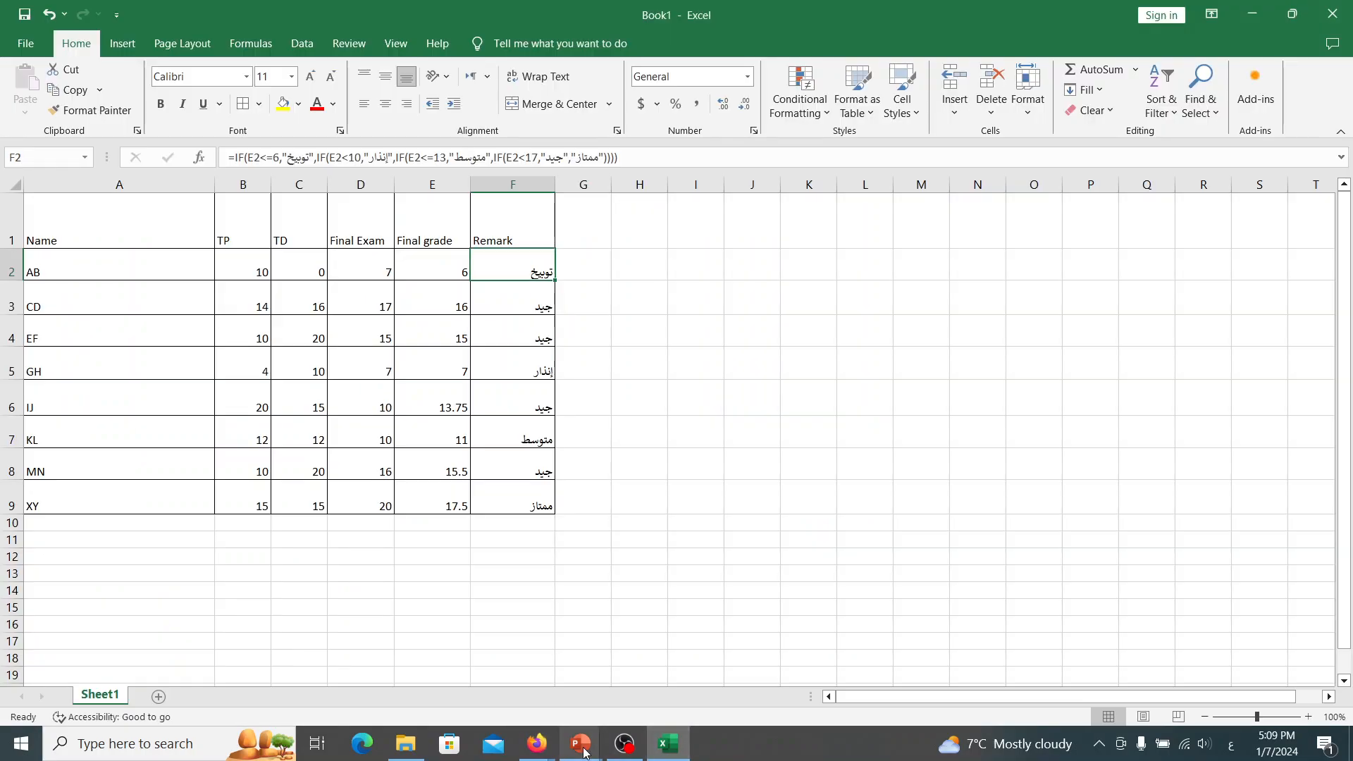
mouse_move(581, 744)
left_click(491, 675)
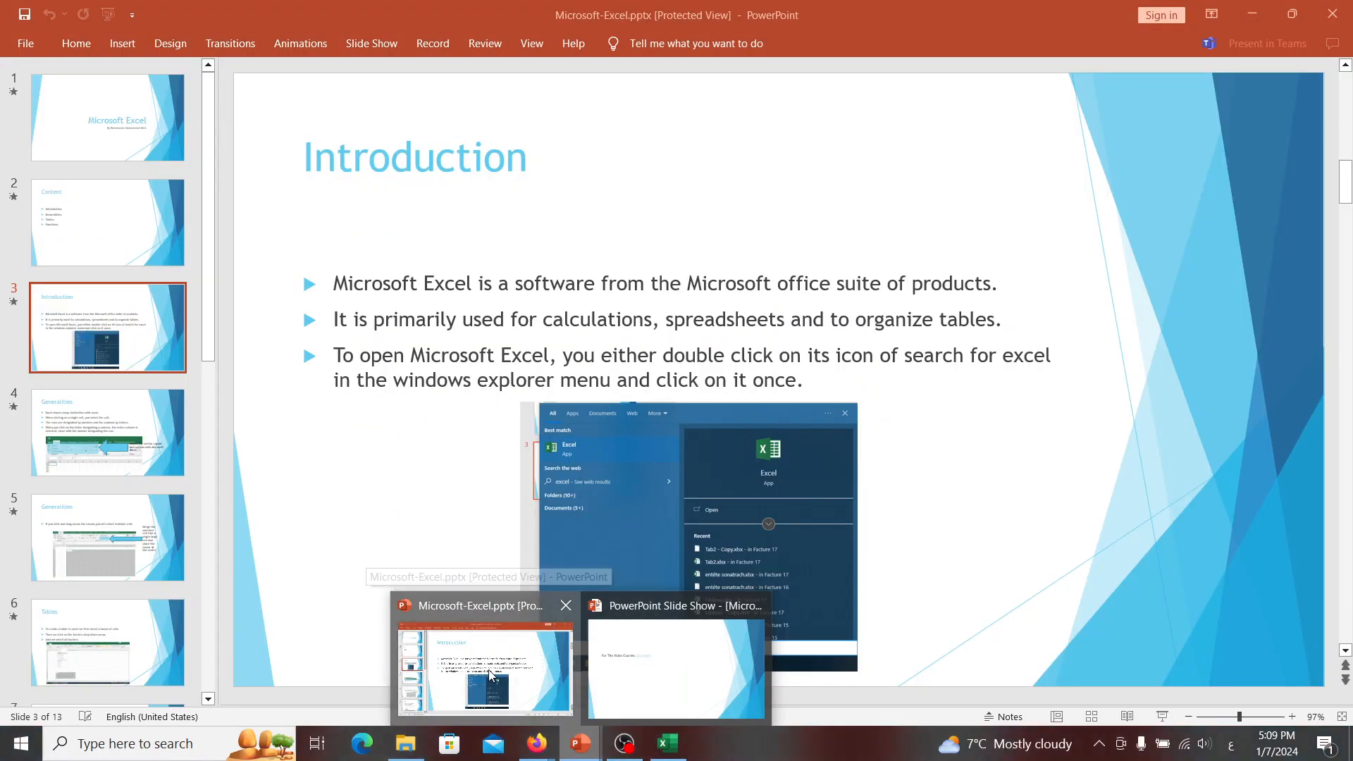
left_click(110, 152)
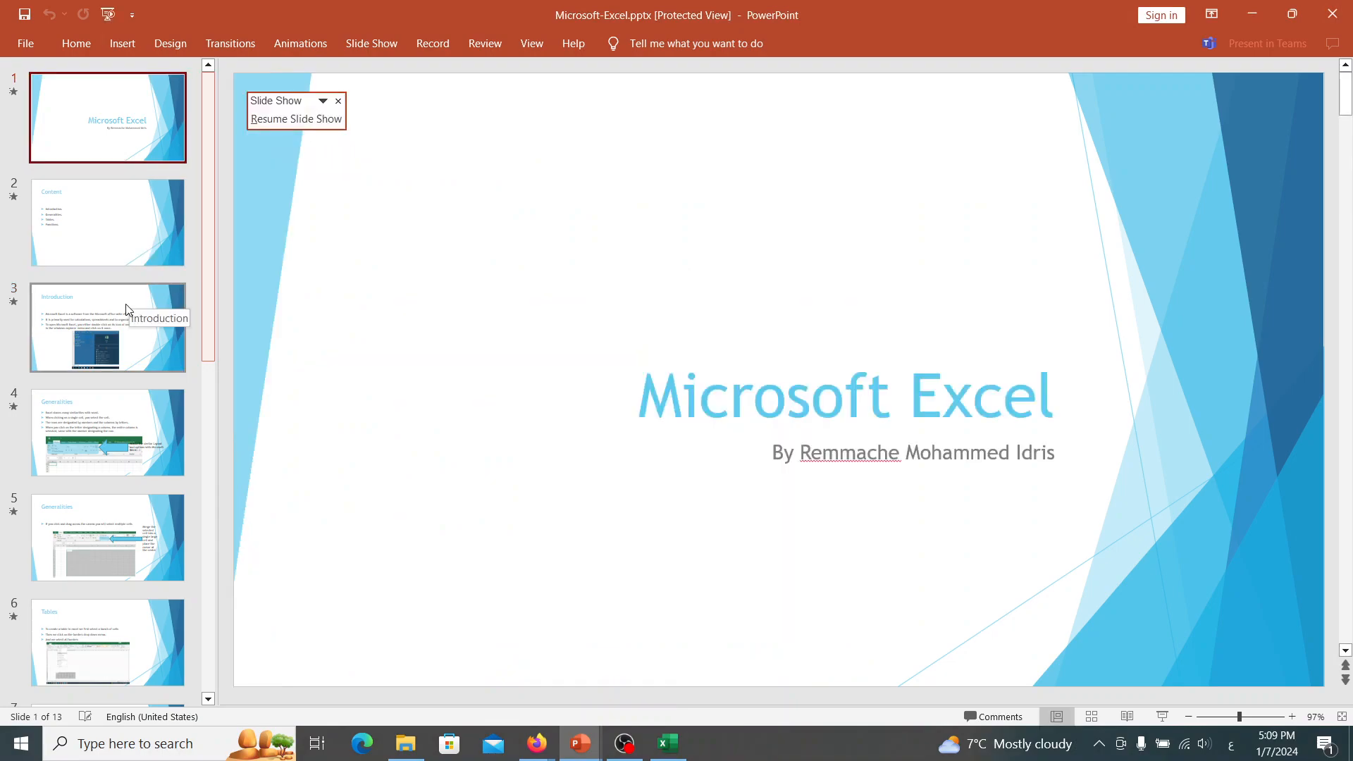
left_click(116, 245)
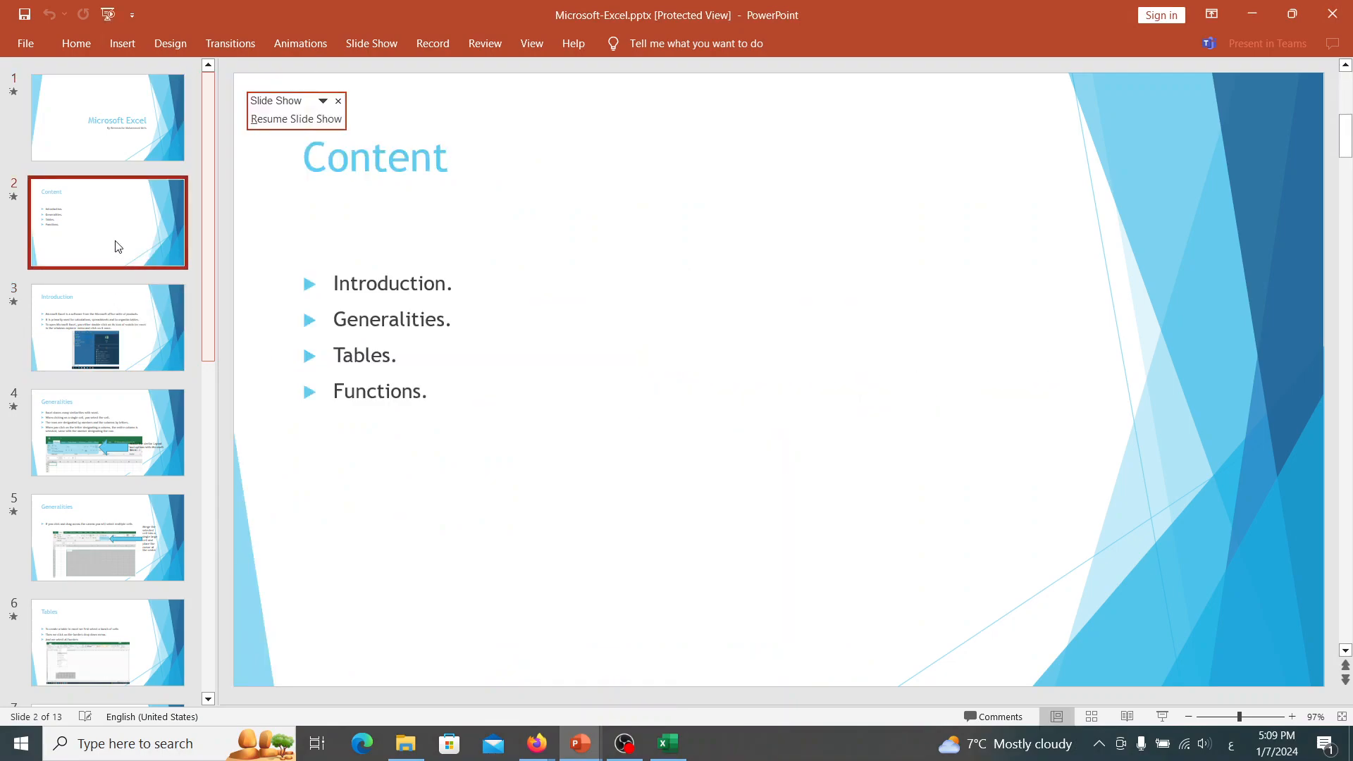
left_click(139, 324)
left_click(140, 413)
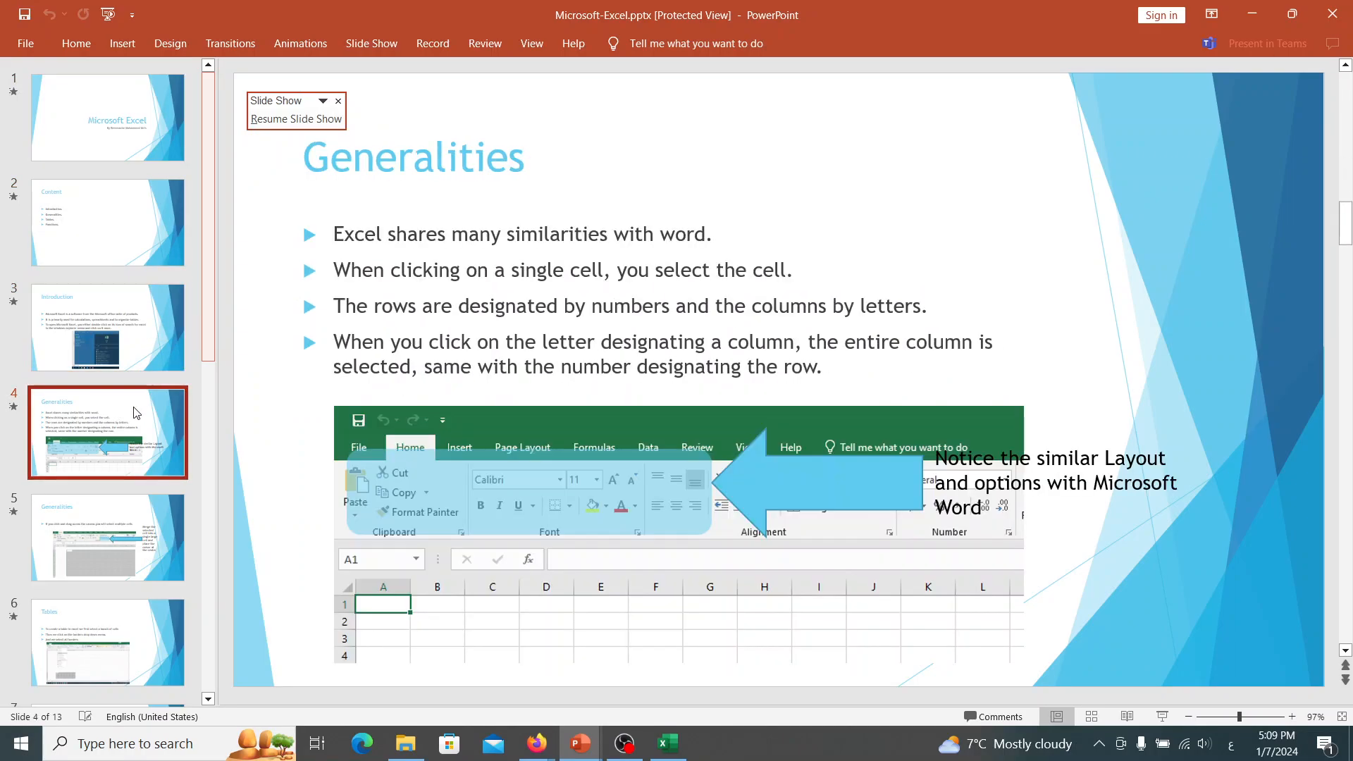
left_click(144, 533)
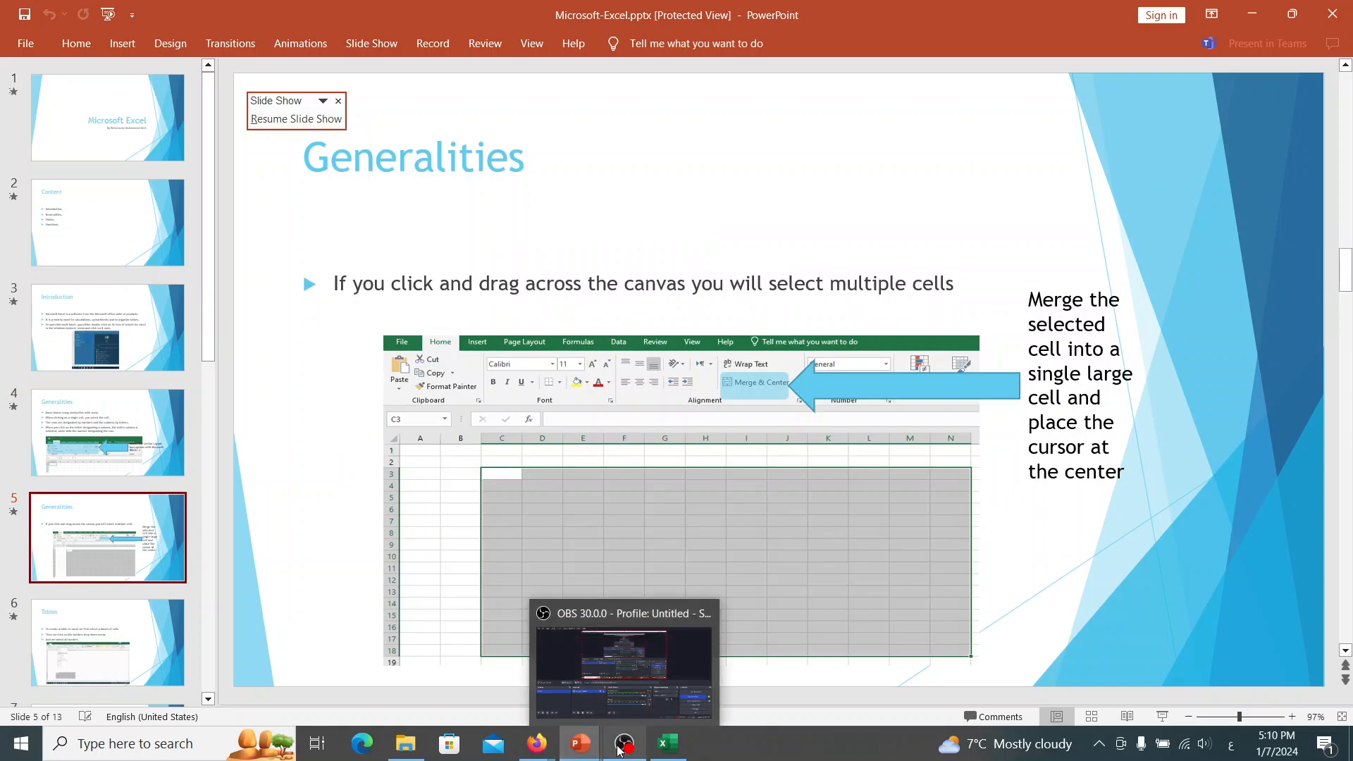
mouse_move(652, 747)
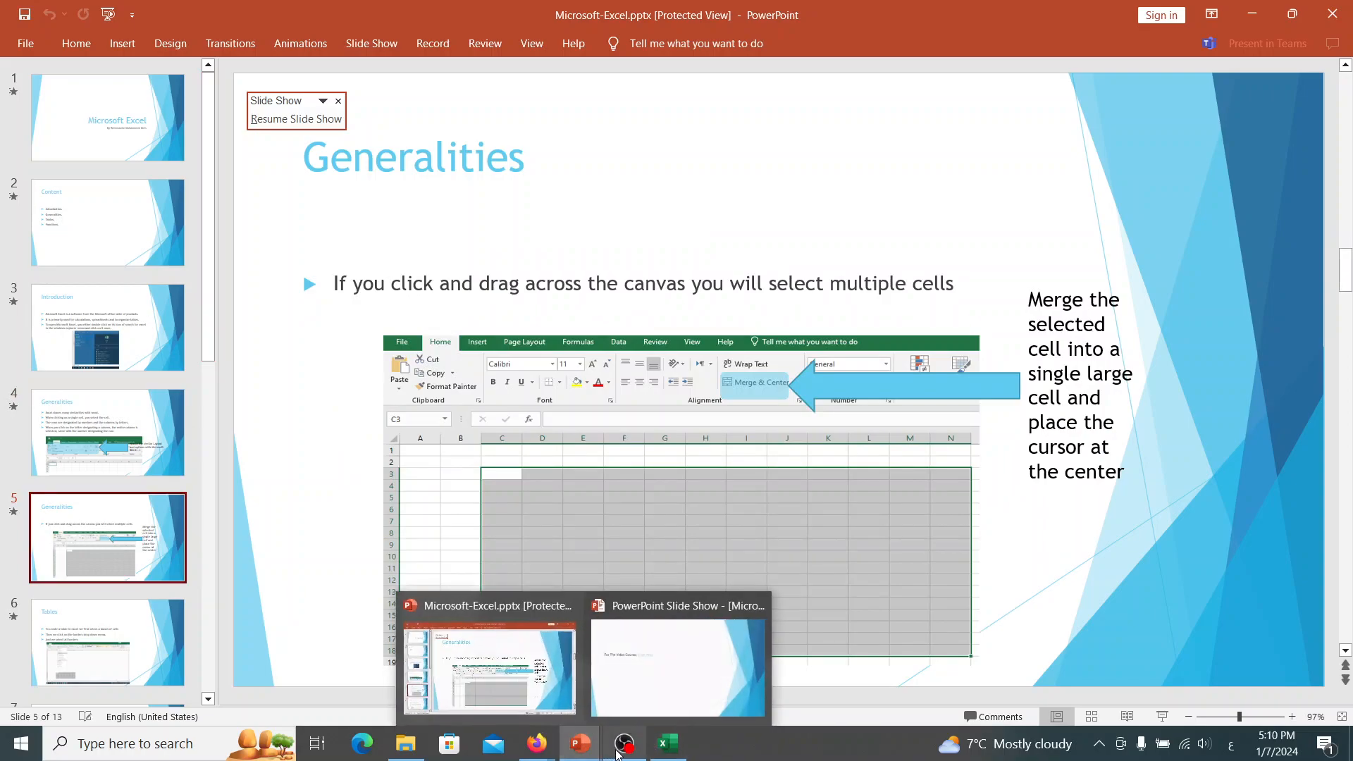
left_click(618, 753)
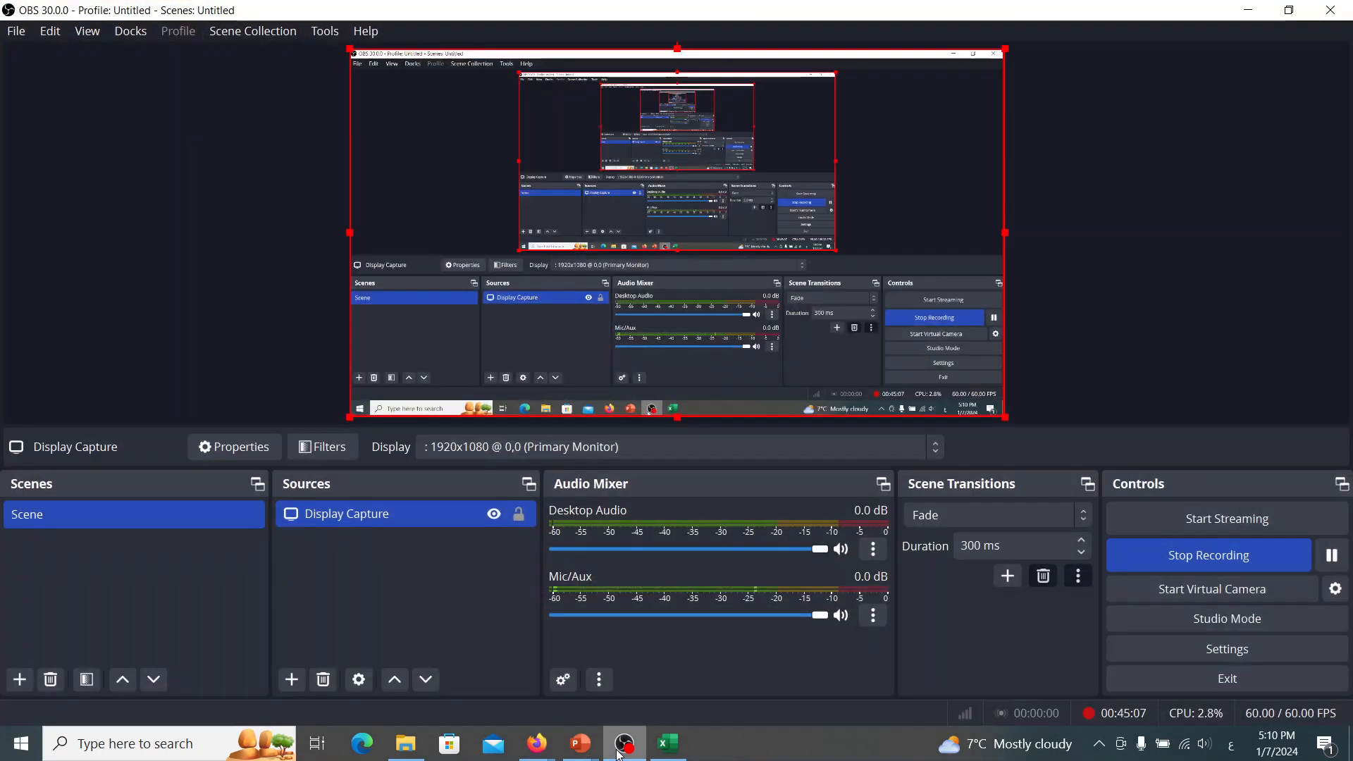
left_click(618, 752)
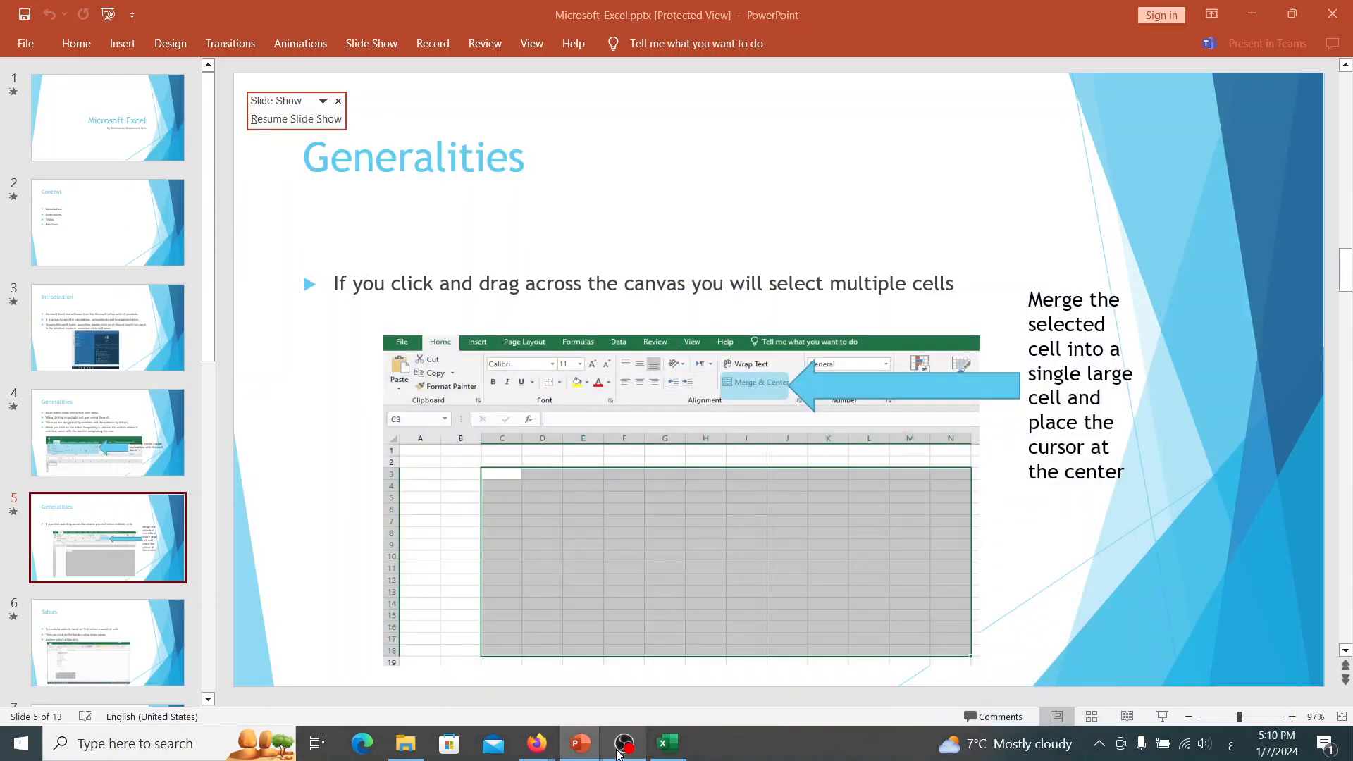